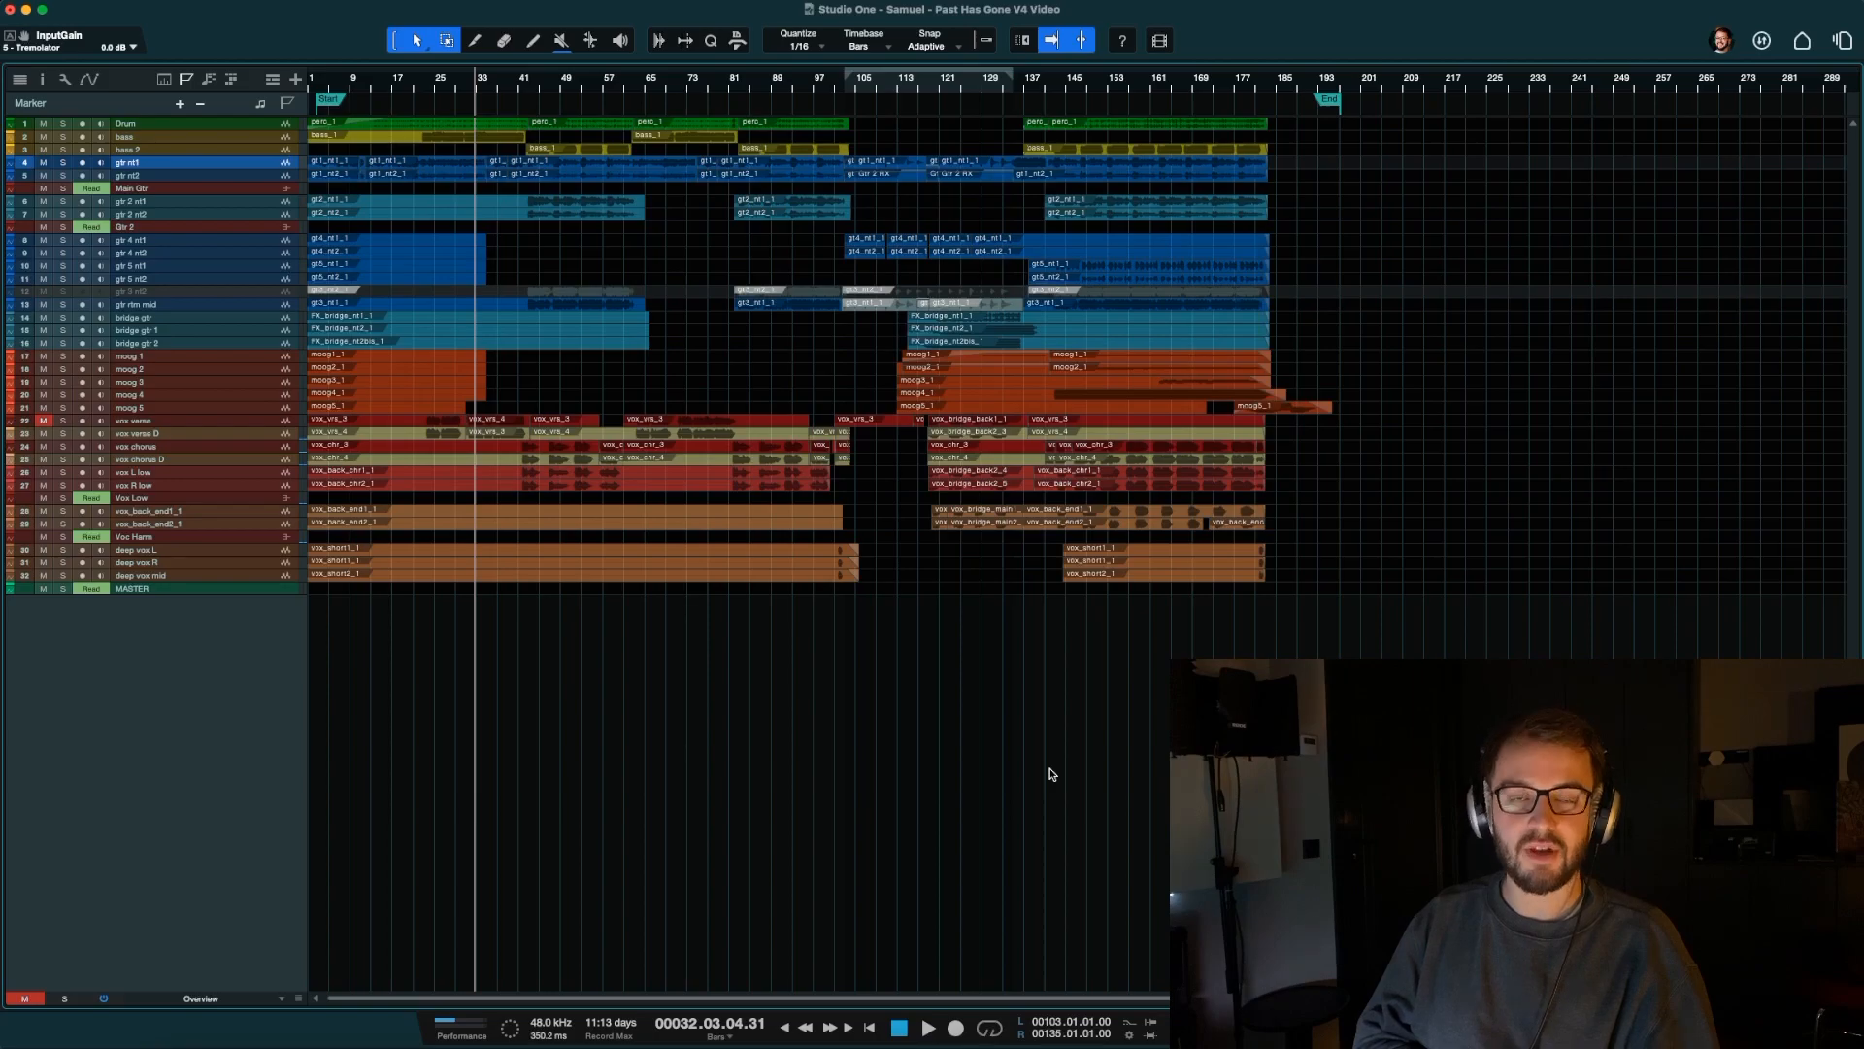
Unmute the vox verse track and start playback from about bar 21.
{"action": "scroll", "coordinate": [736, 399], "scroll_direction": "right", "scroll_amount": 1}
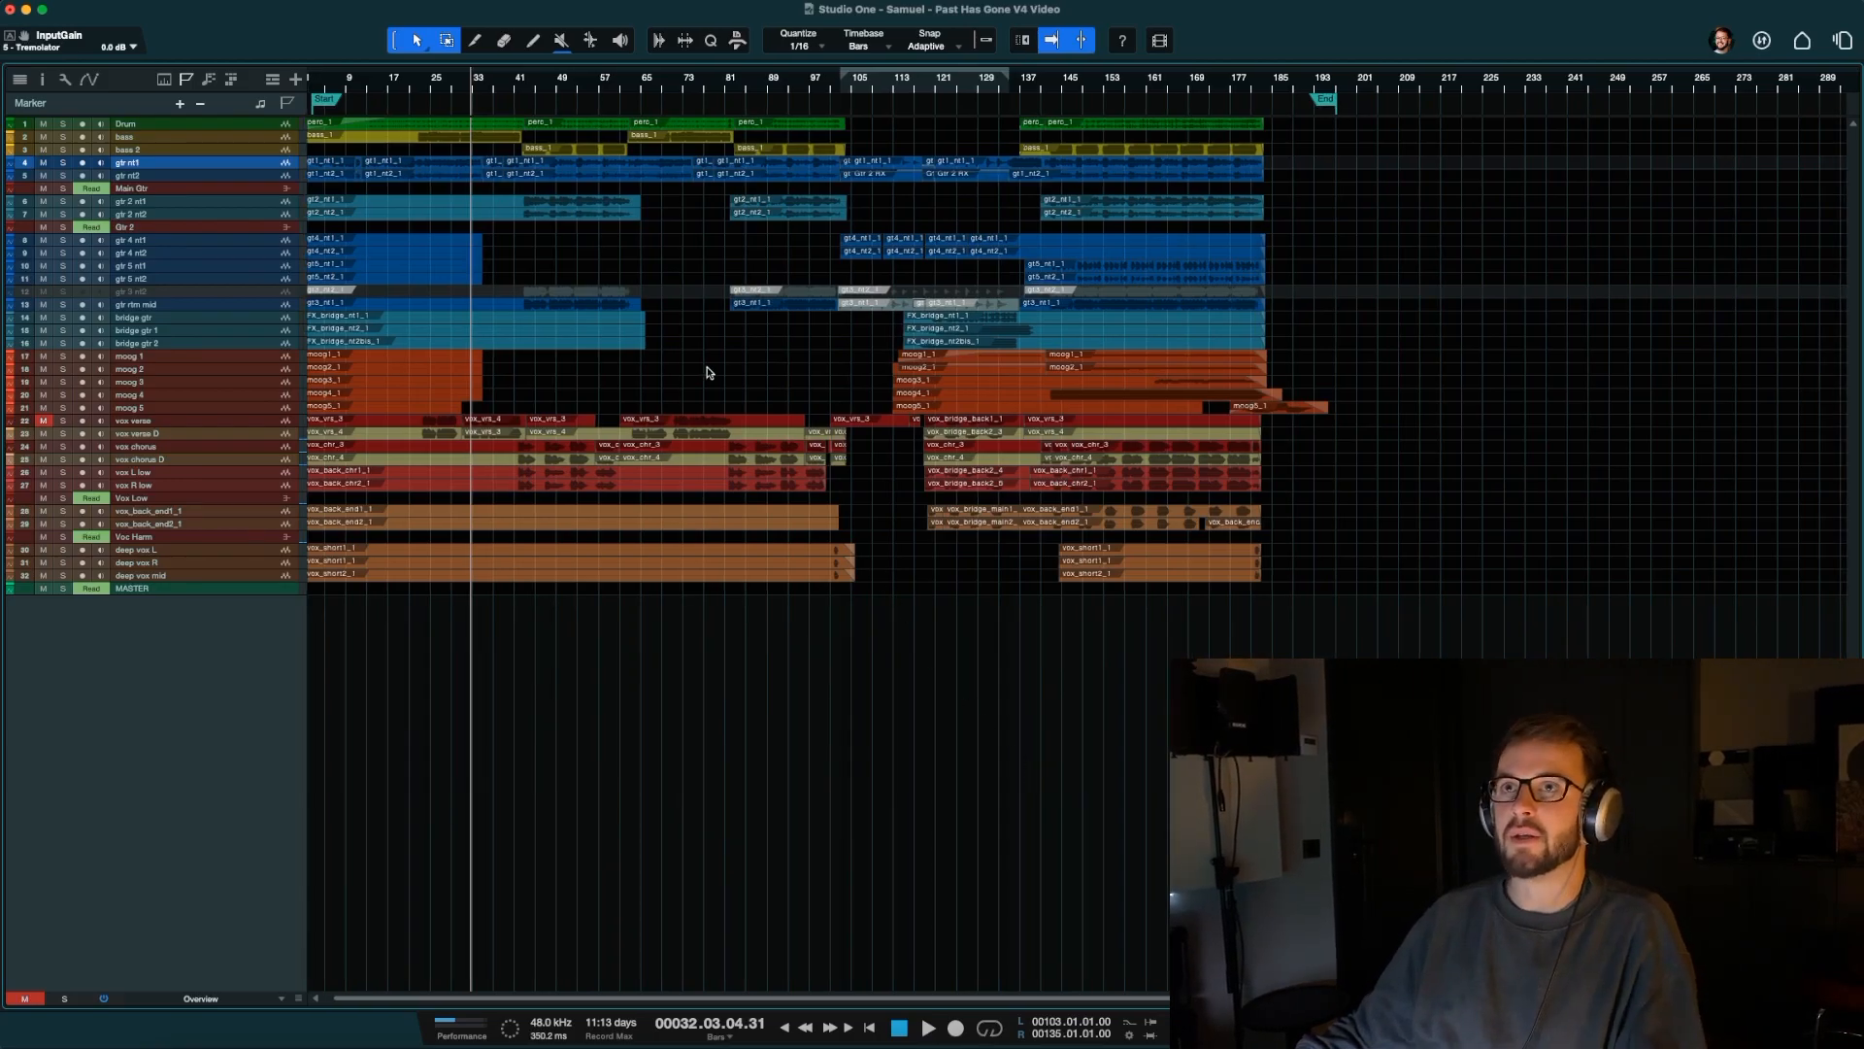
{"action": "scroll", "coordinate": [578, 391], "scroll_direction": "left", "scroll_amount": 1}
{"action": "left_click", "coordinate": [425, 83]}
{"action": "left_click", "coordinate": [416, 84]}
{"action": "key", "text": "F3"}
{"action": "key", "text": "F3"}
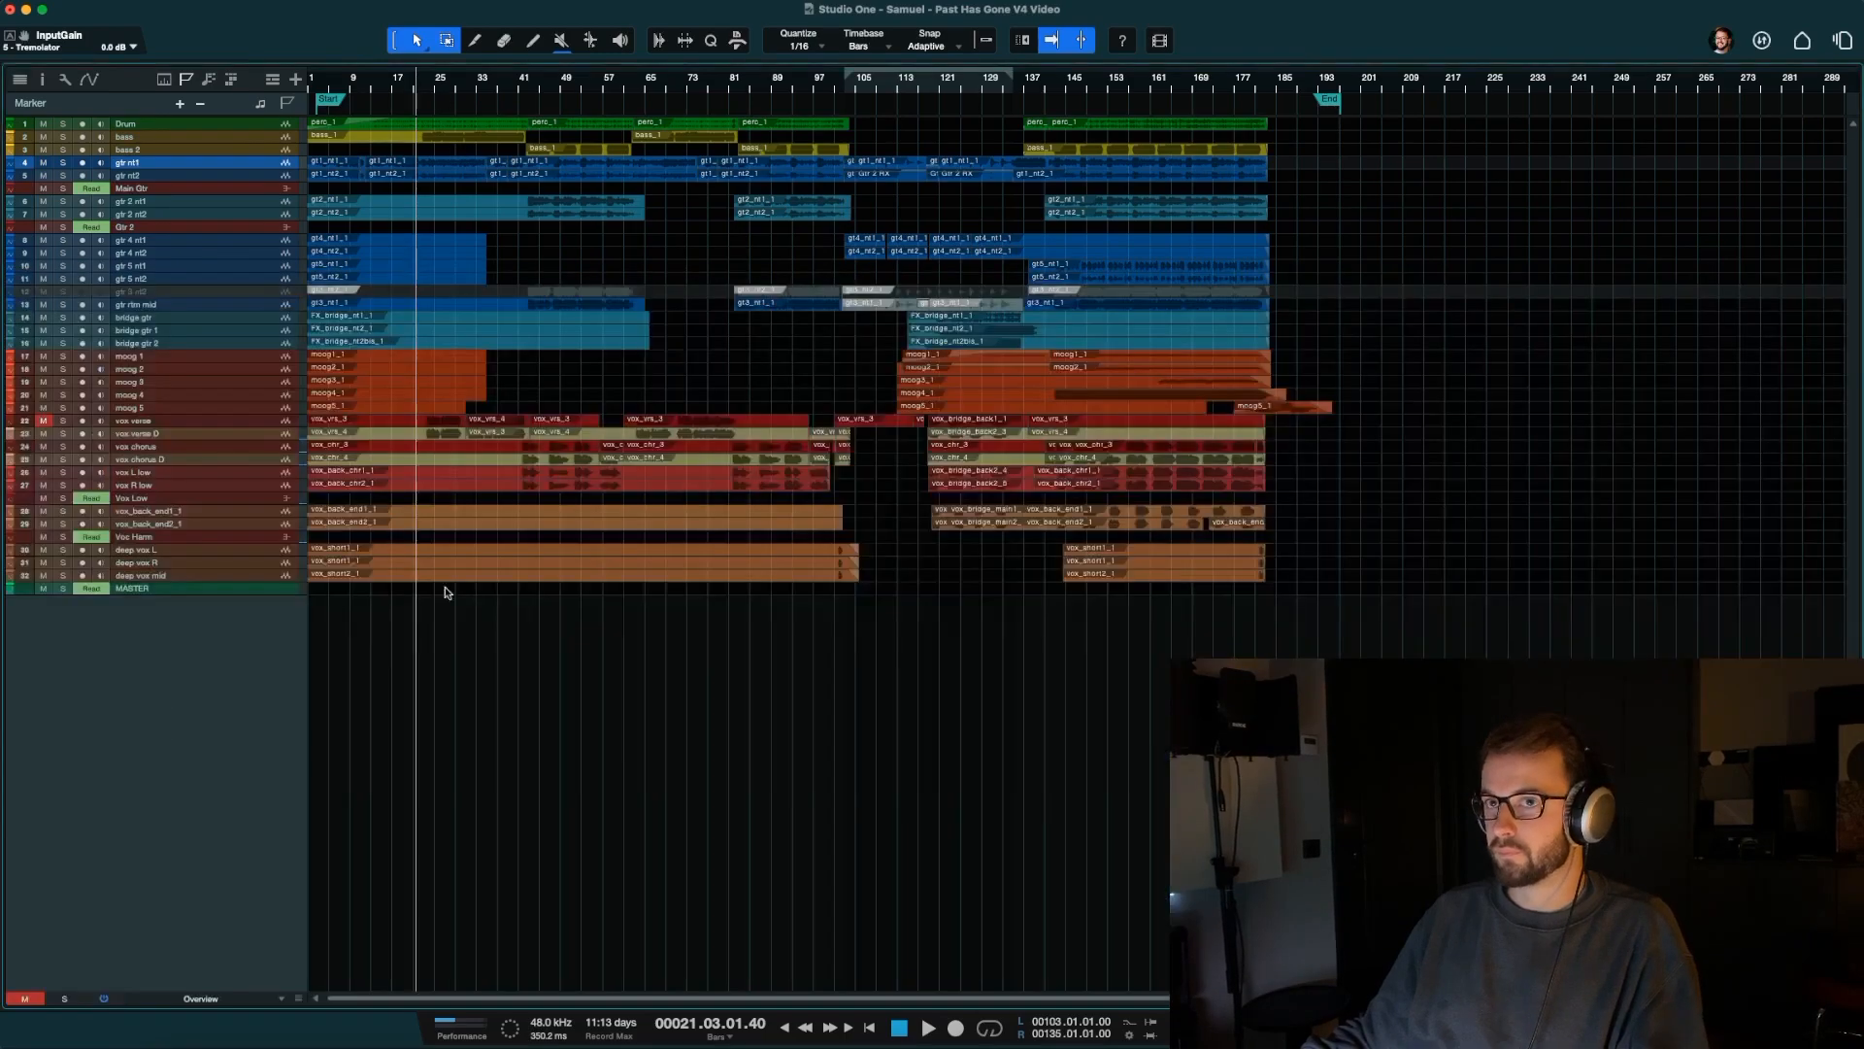
{"action": "left_click", "coordinate": [44, 421]}
{"action": "key", "text": "F3"}
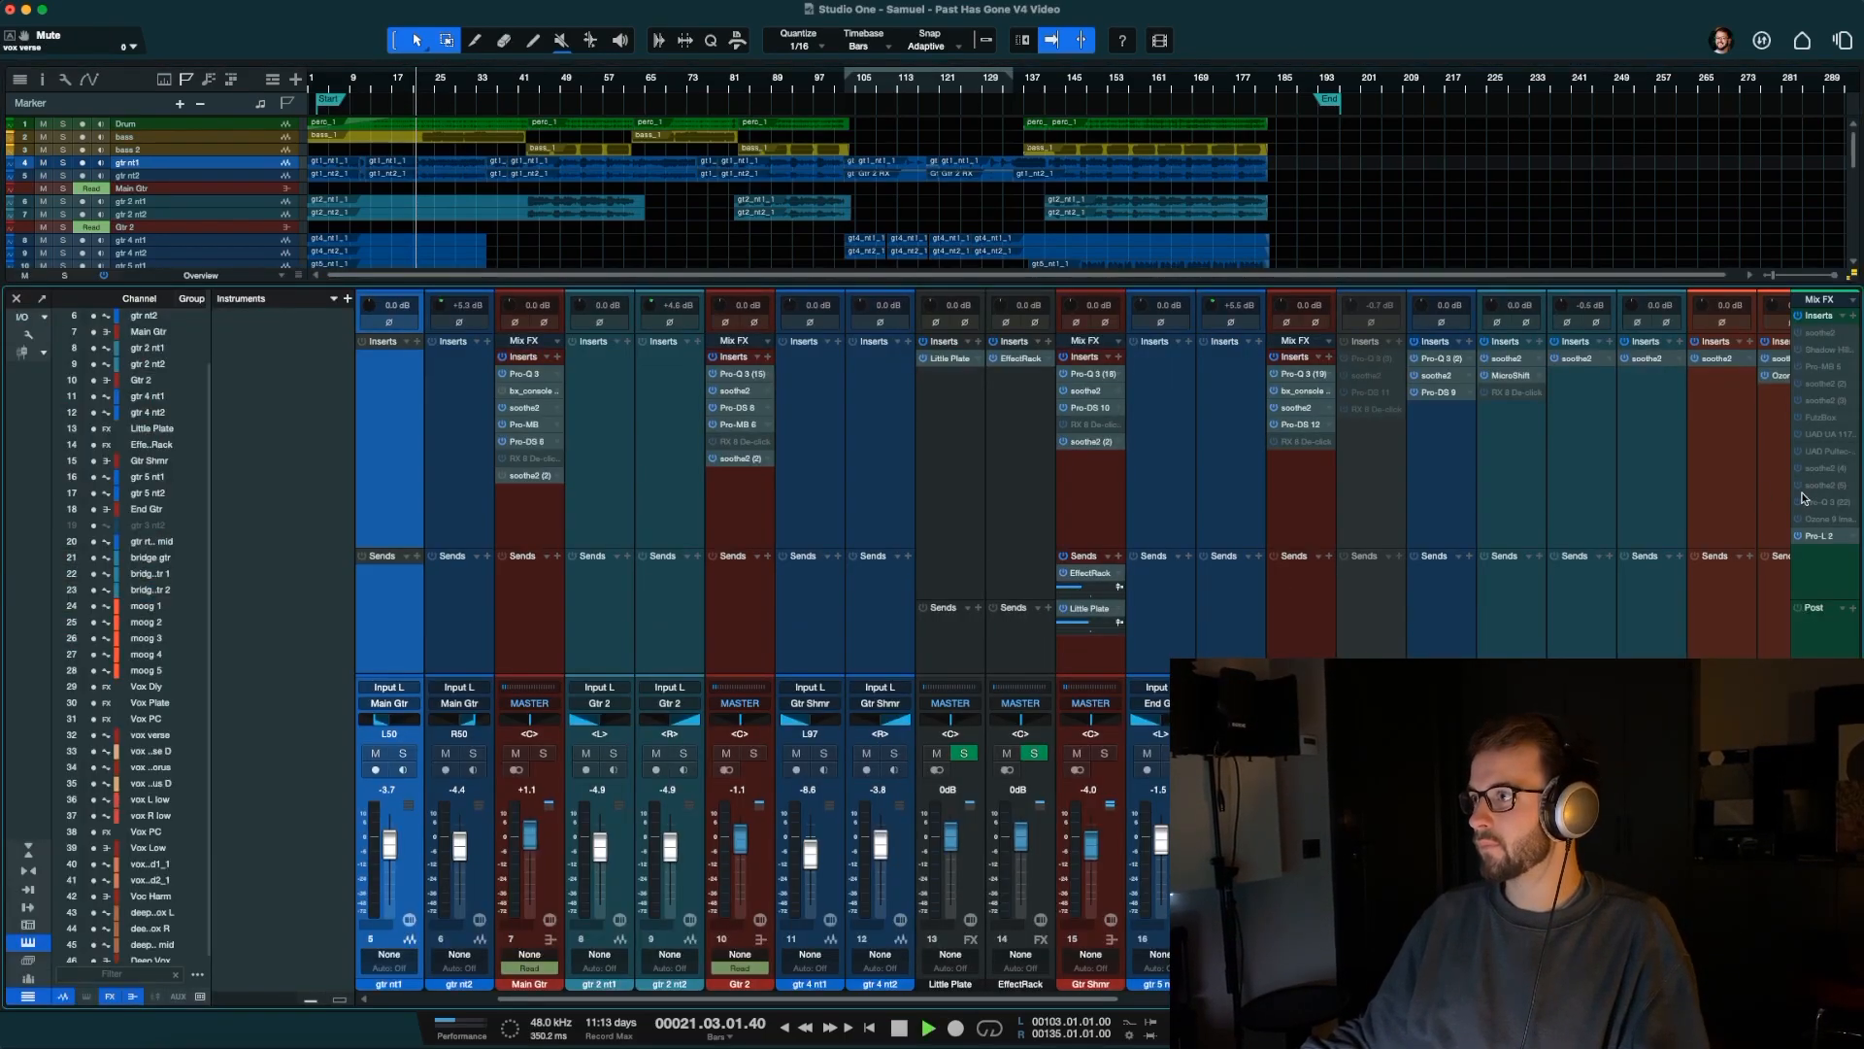
{"action": "key", "text": "F3"}
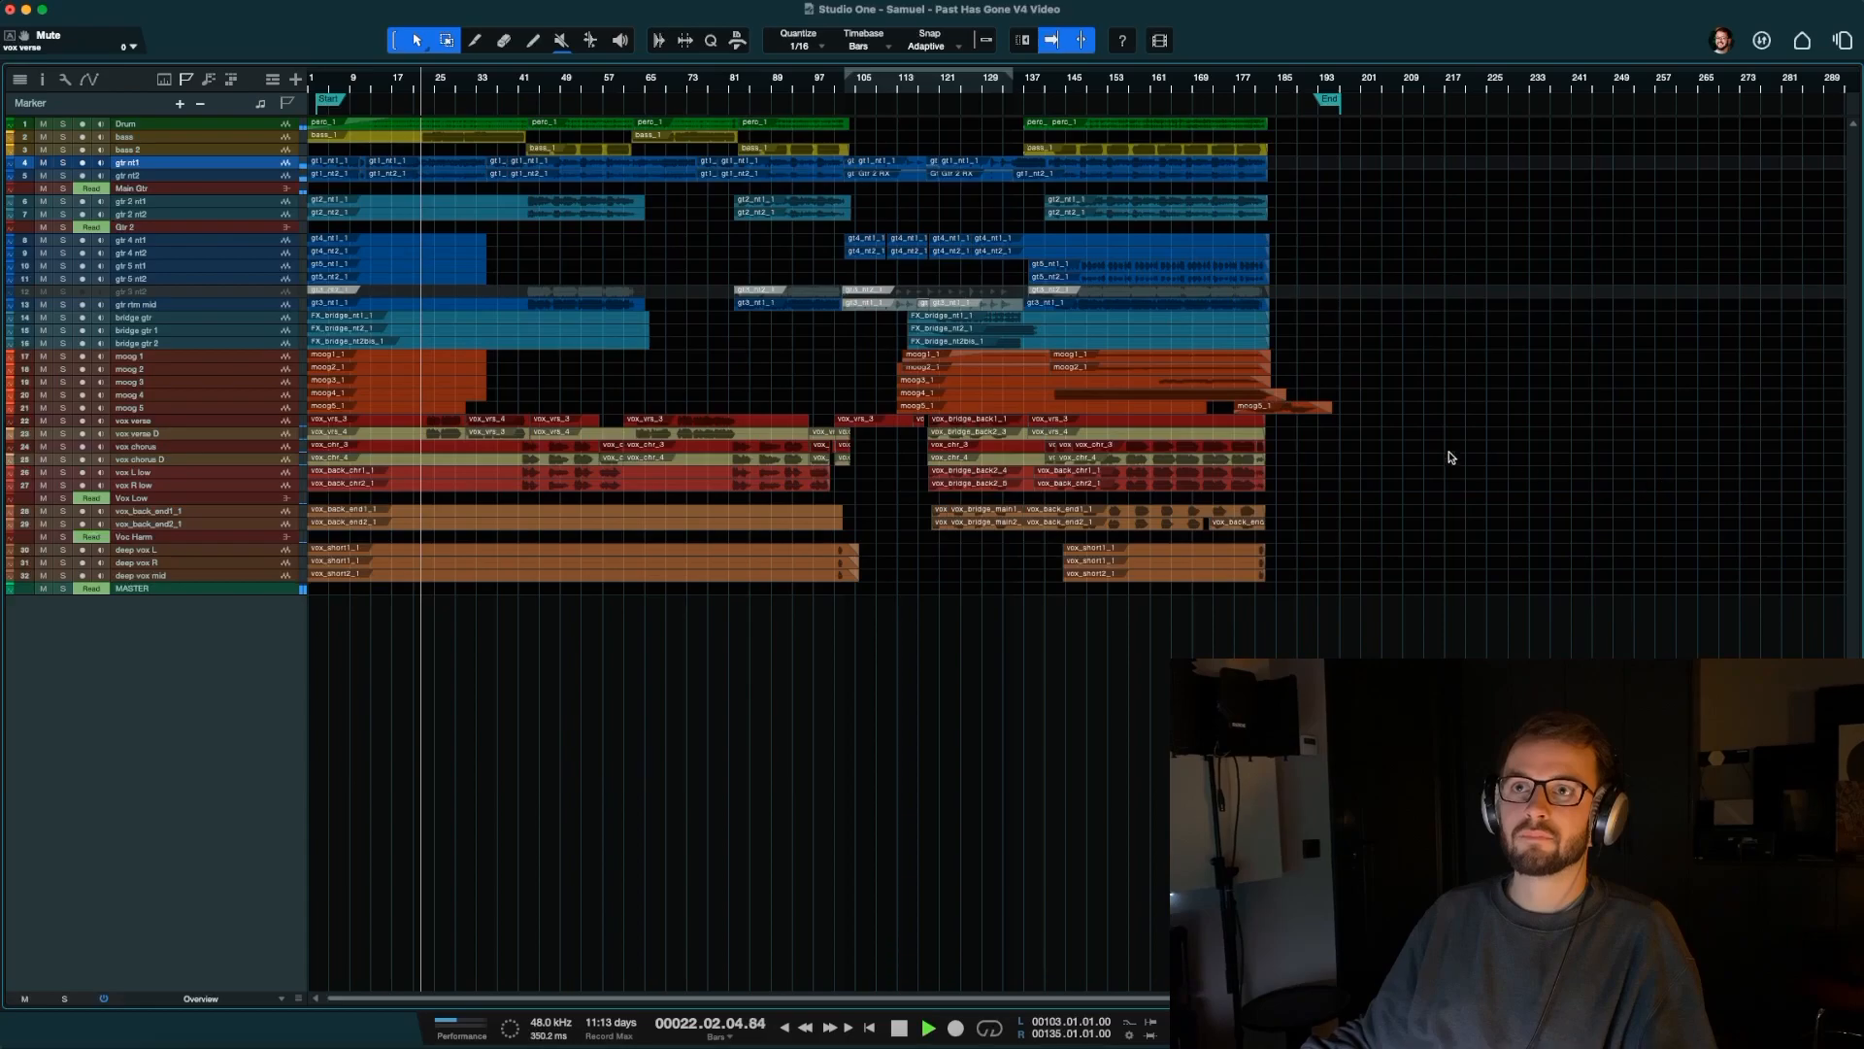
Enlarge the track rows and listen to the verse in the full mix to about bar 34 with the vocal tracks in view.
{"action": "key", "text": "shift+e"}
{"action": "key", "text": "shift+e"}
{"action": "scroll", "coordinate": [844, 383], "scroll_direction": "down", "scroll_amount": 5}
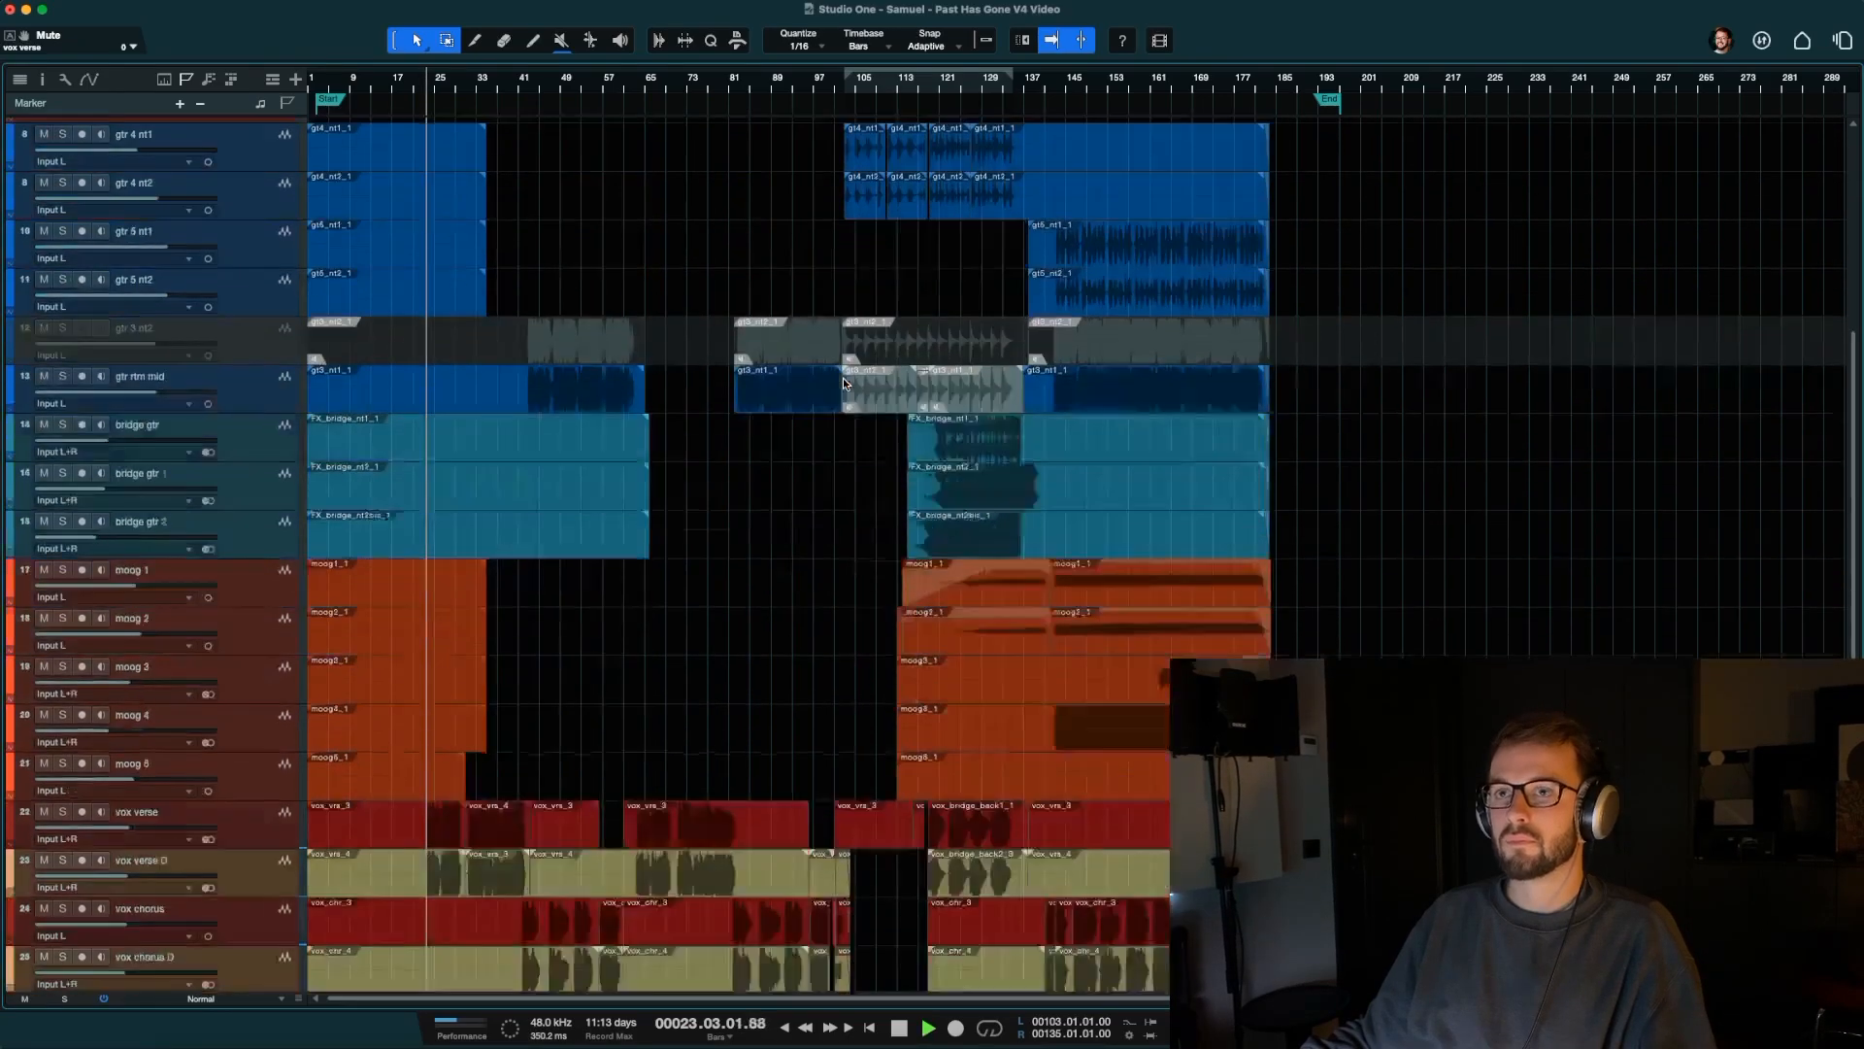
{"action": "scroll", "coordinate": [843, 381], "scroll_direction": "down", "scroll_amount": 5}
{"action": "key", "text": "F3"}
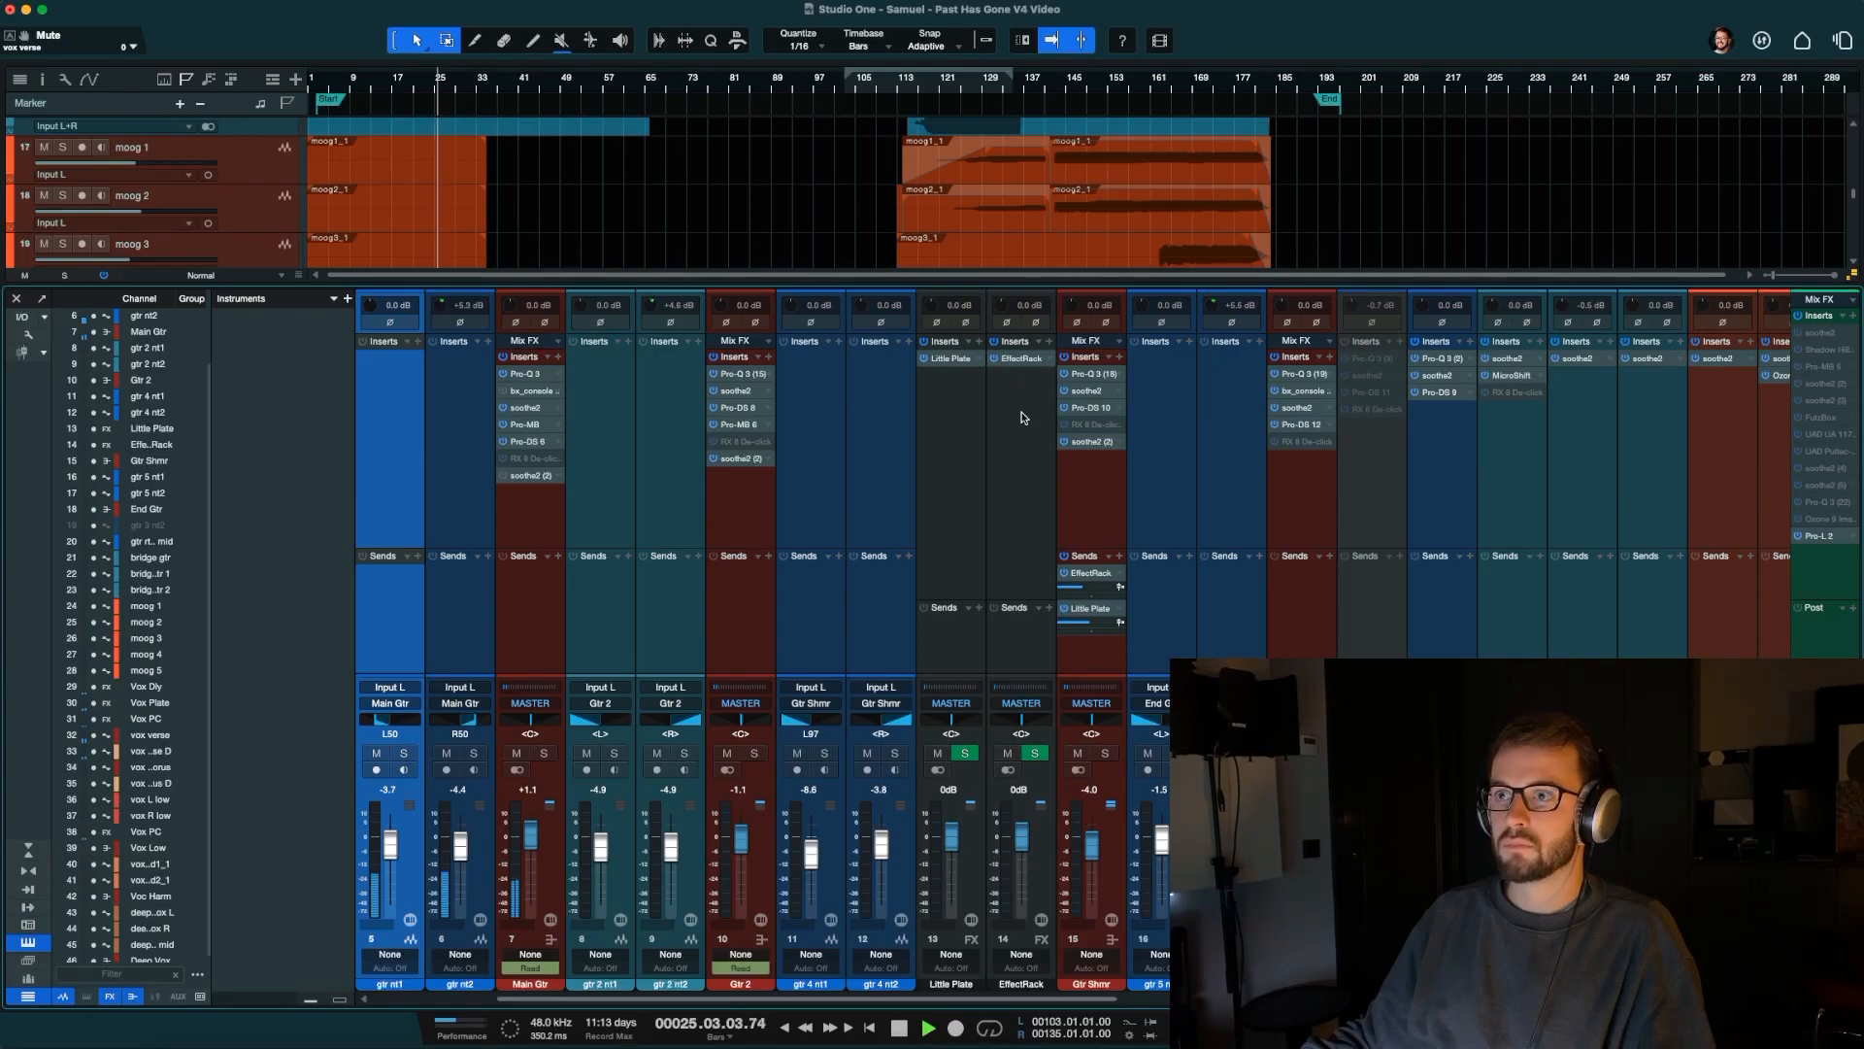
{"action": "key", "text": "F3"}
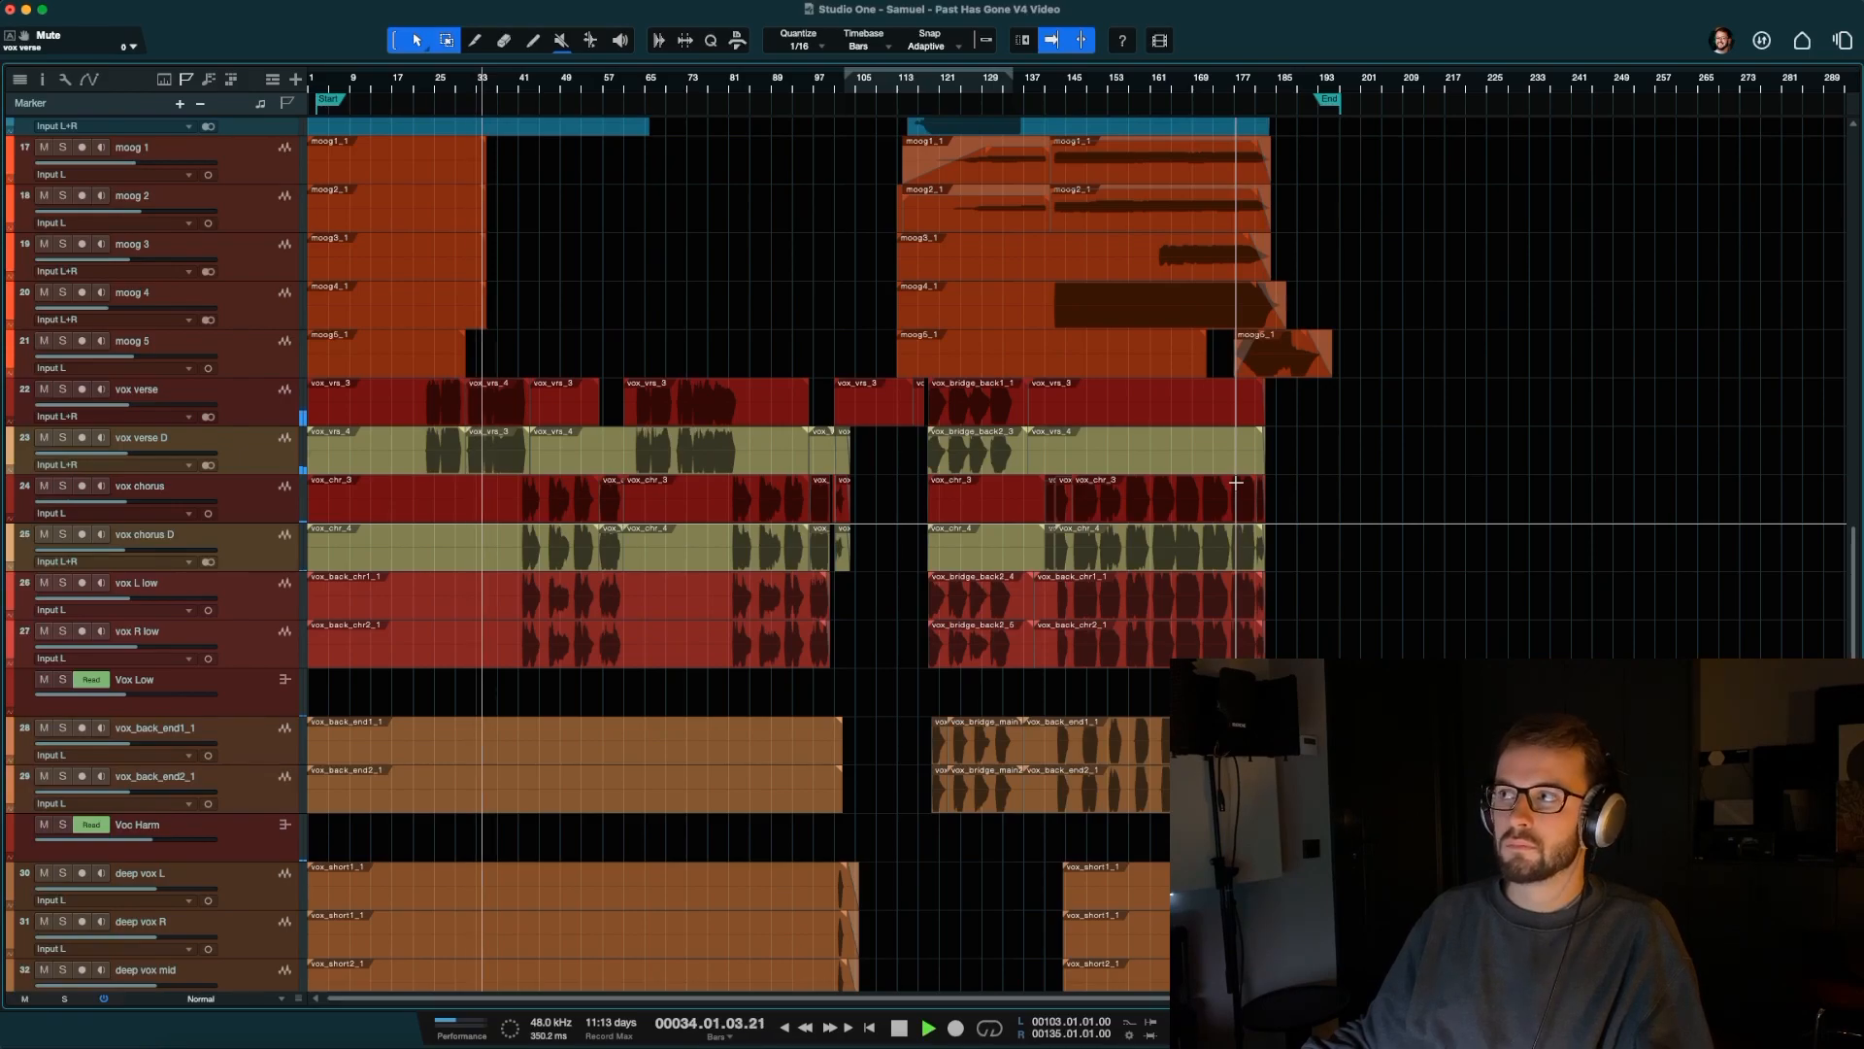
{"action": "key", "text": "space"}
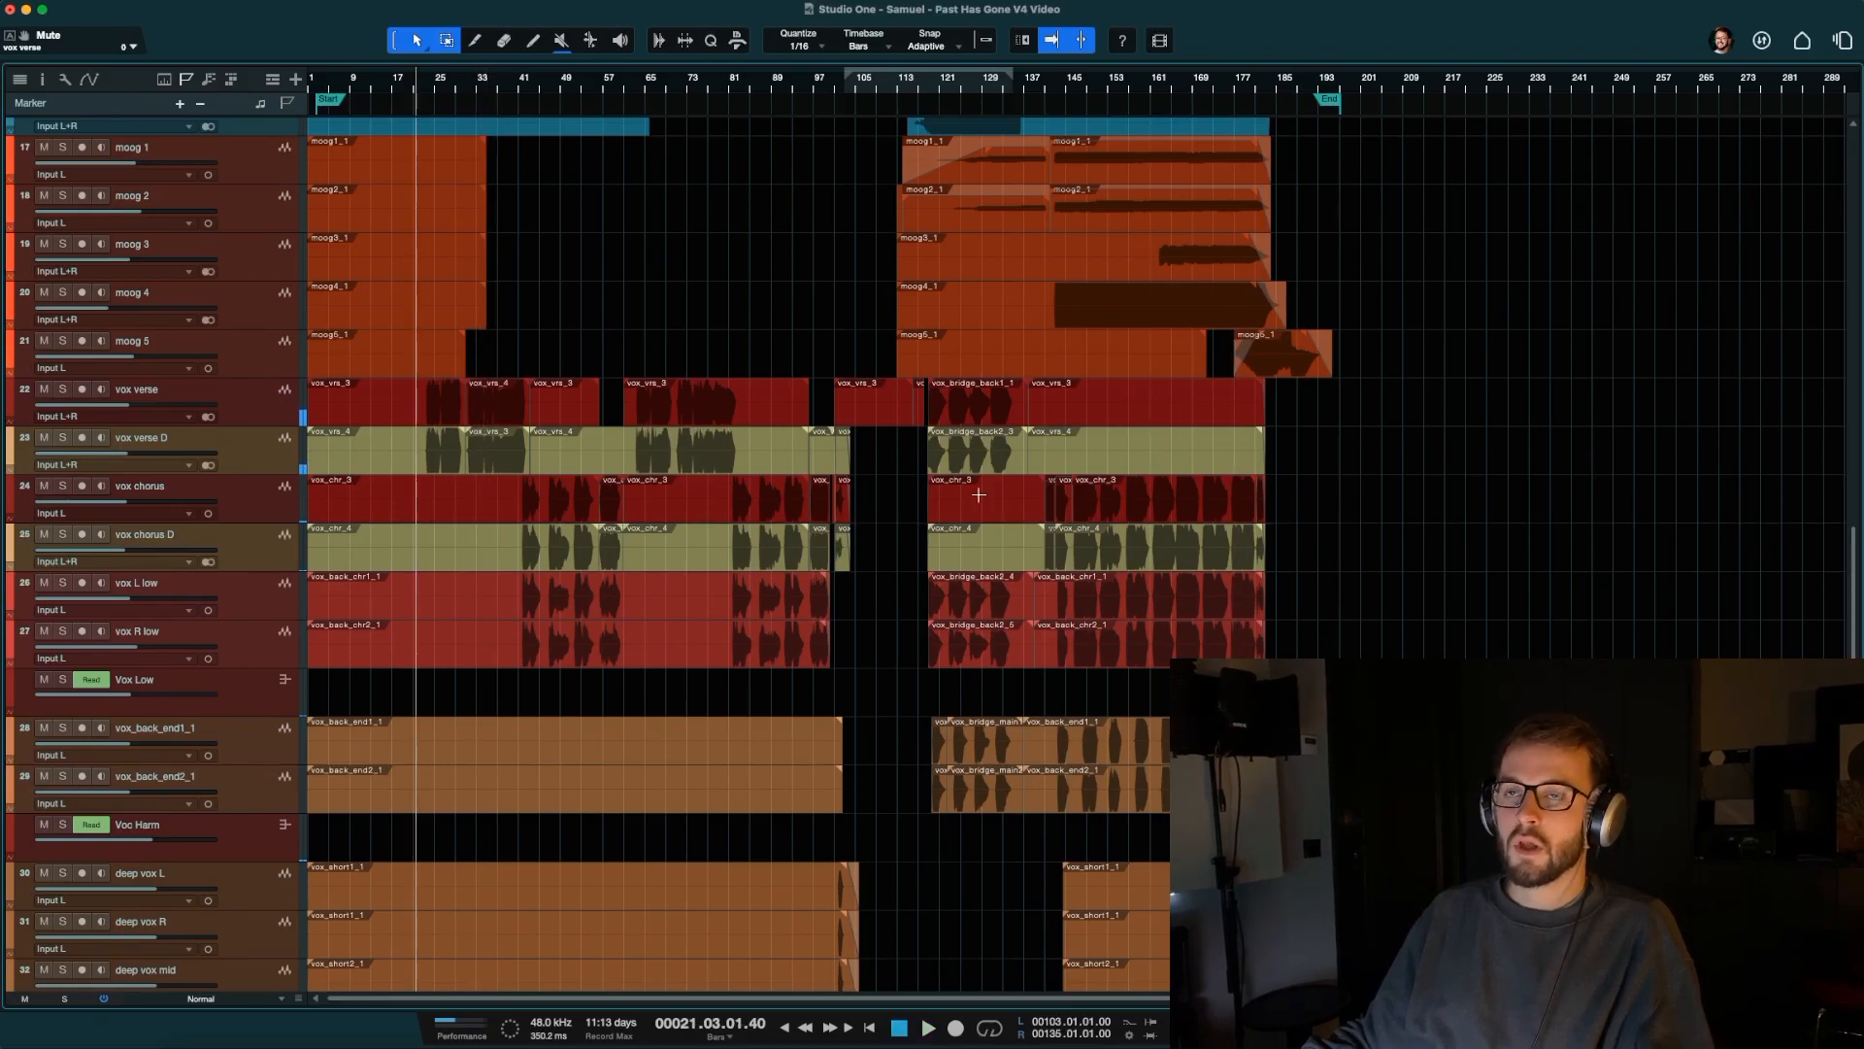
Remove all insert effects from the vox verse channel in the mixer.
{"action": "key", "text": "F3"}
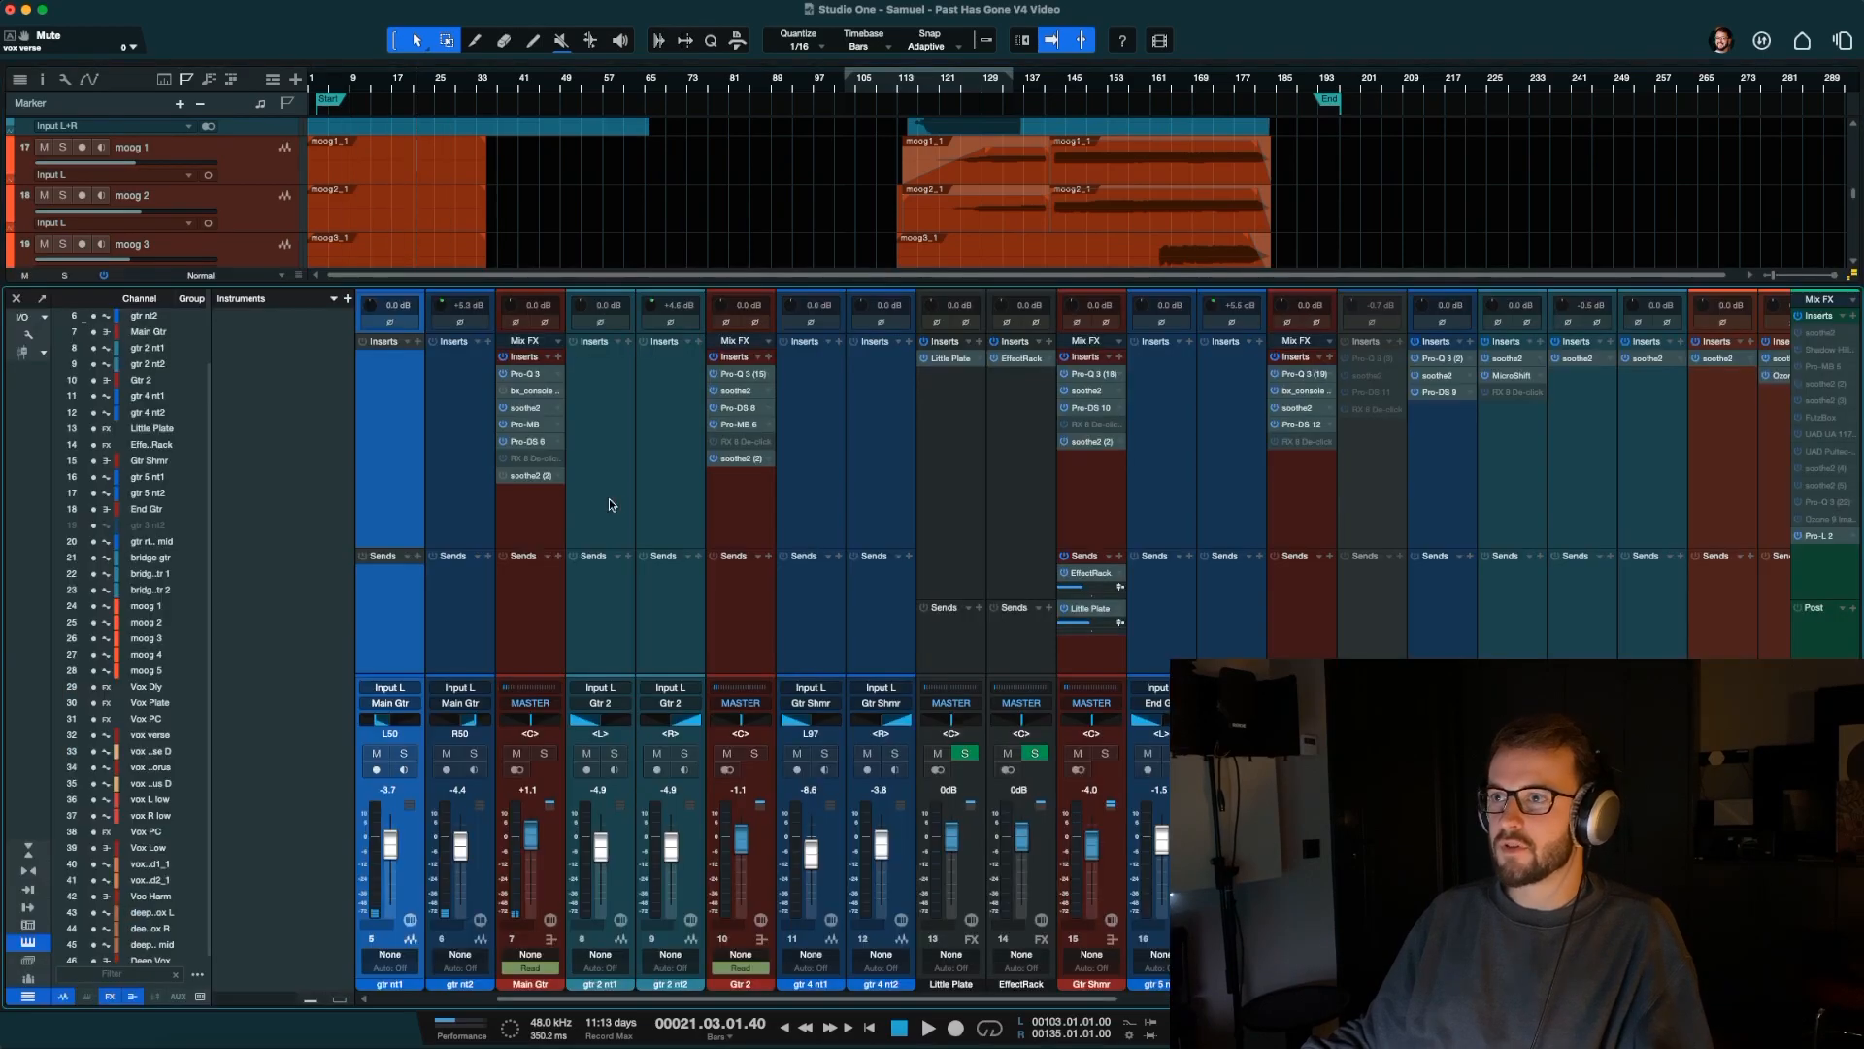
{"action": "scroll", "coordinate": [1154, 533], "scroll_direction": "right", "scroll_amount": 10}
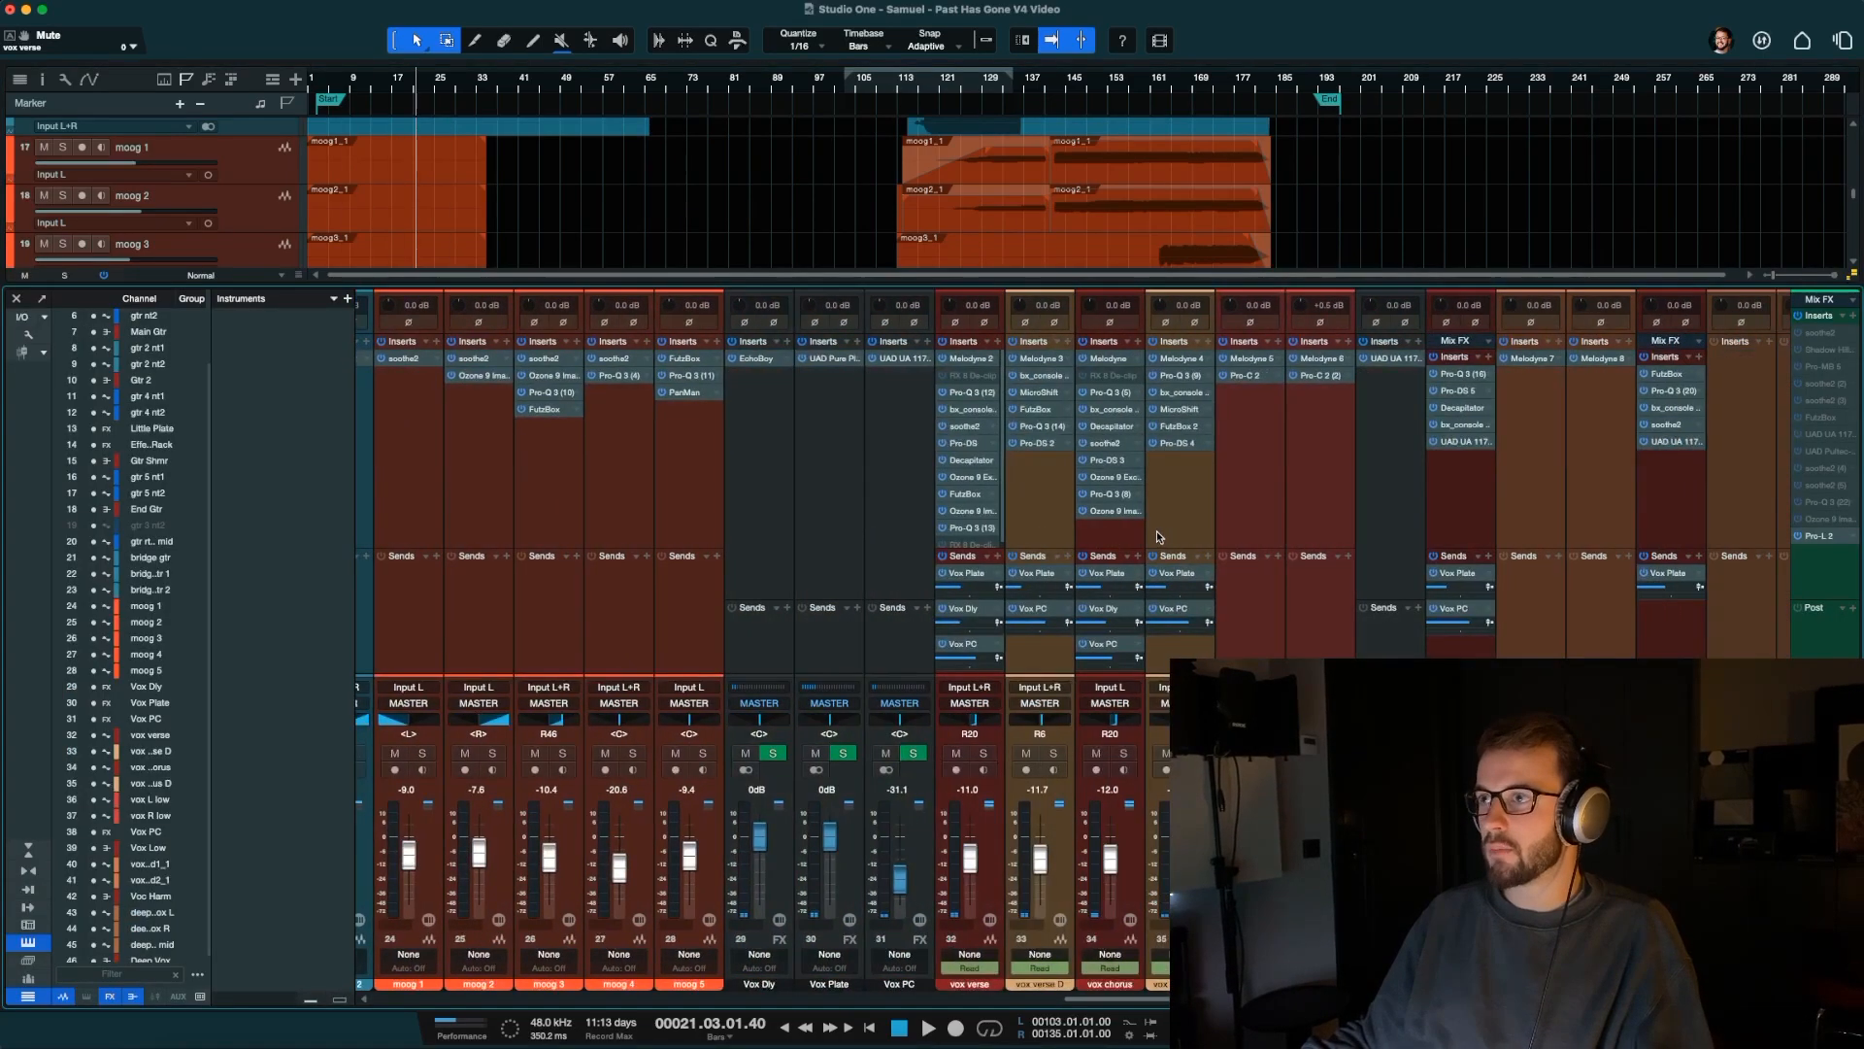
{"action": "left_click", "coordinate": [987, 341]}
{"action": "left_click", "coordinate": [1042, 677]}
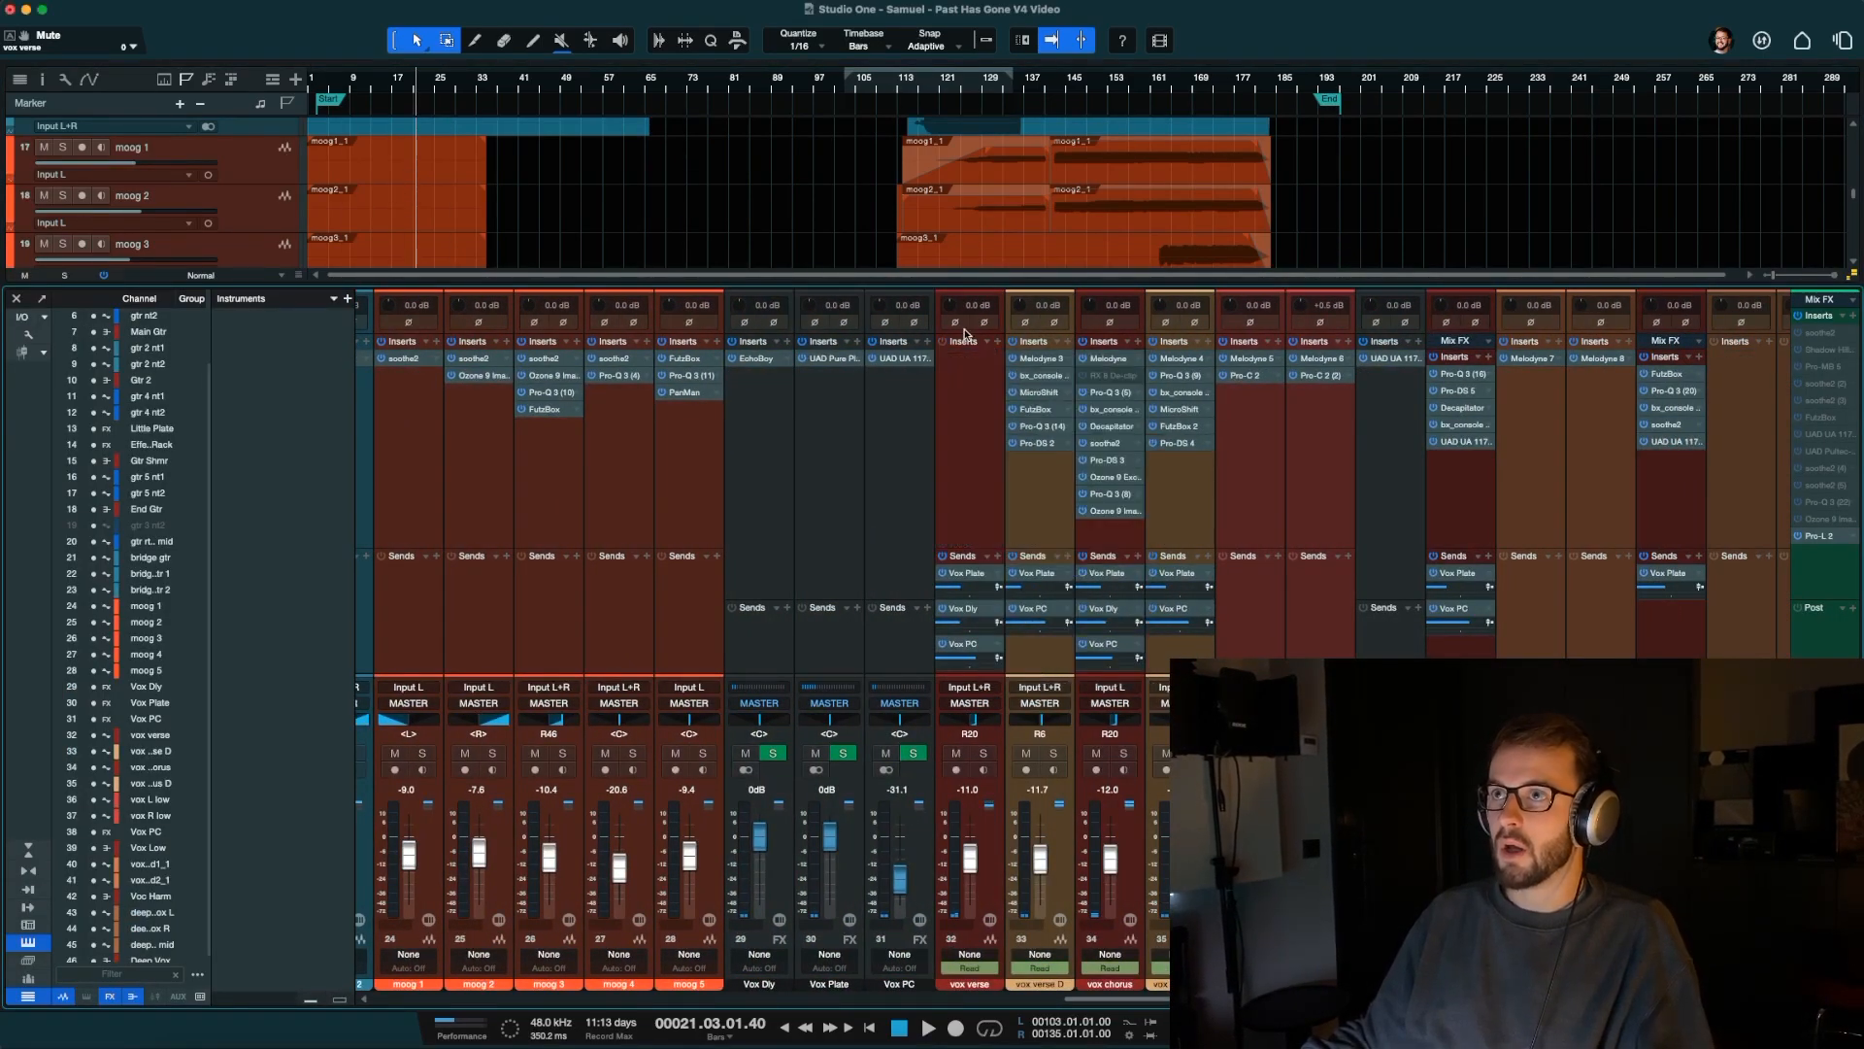
Remove all sends from the vox verse channel and enlarge the mixer's send area slightly.
{"action": "left_click", "coordinate": [987, 555]}
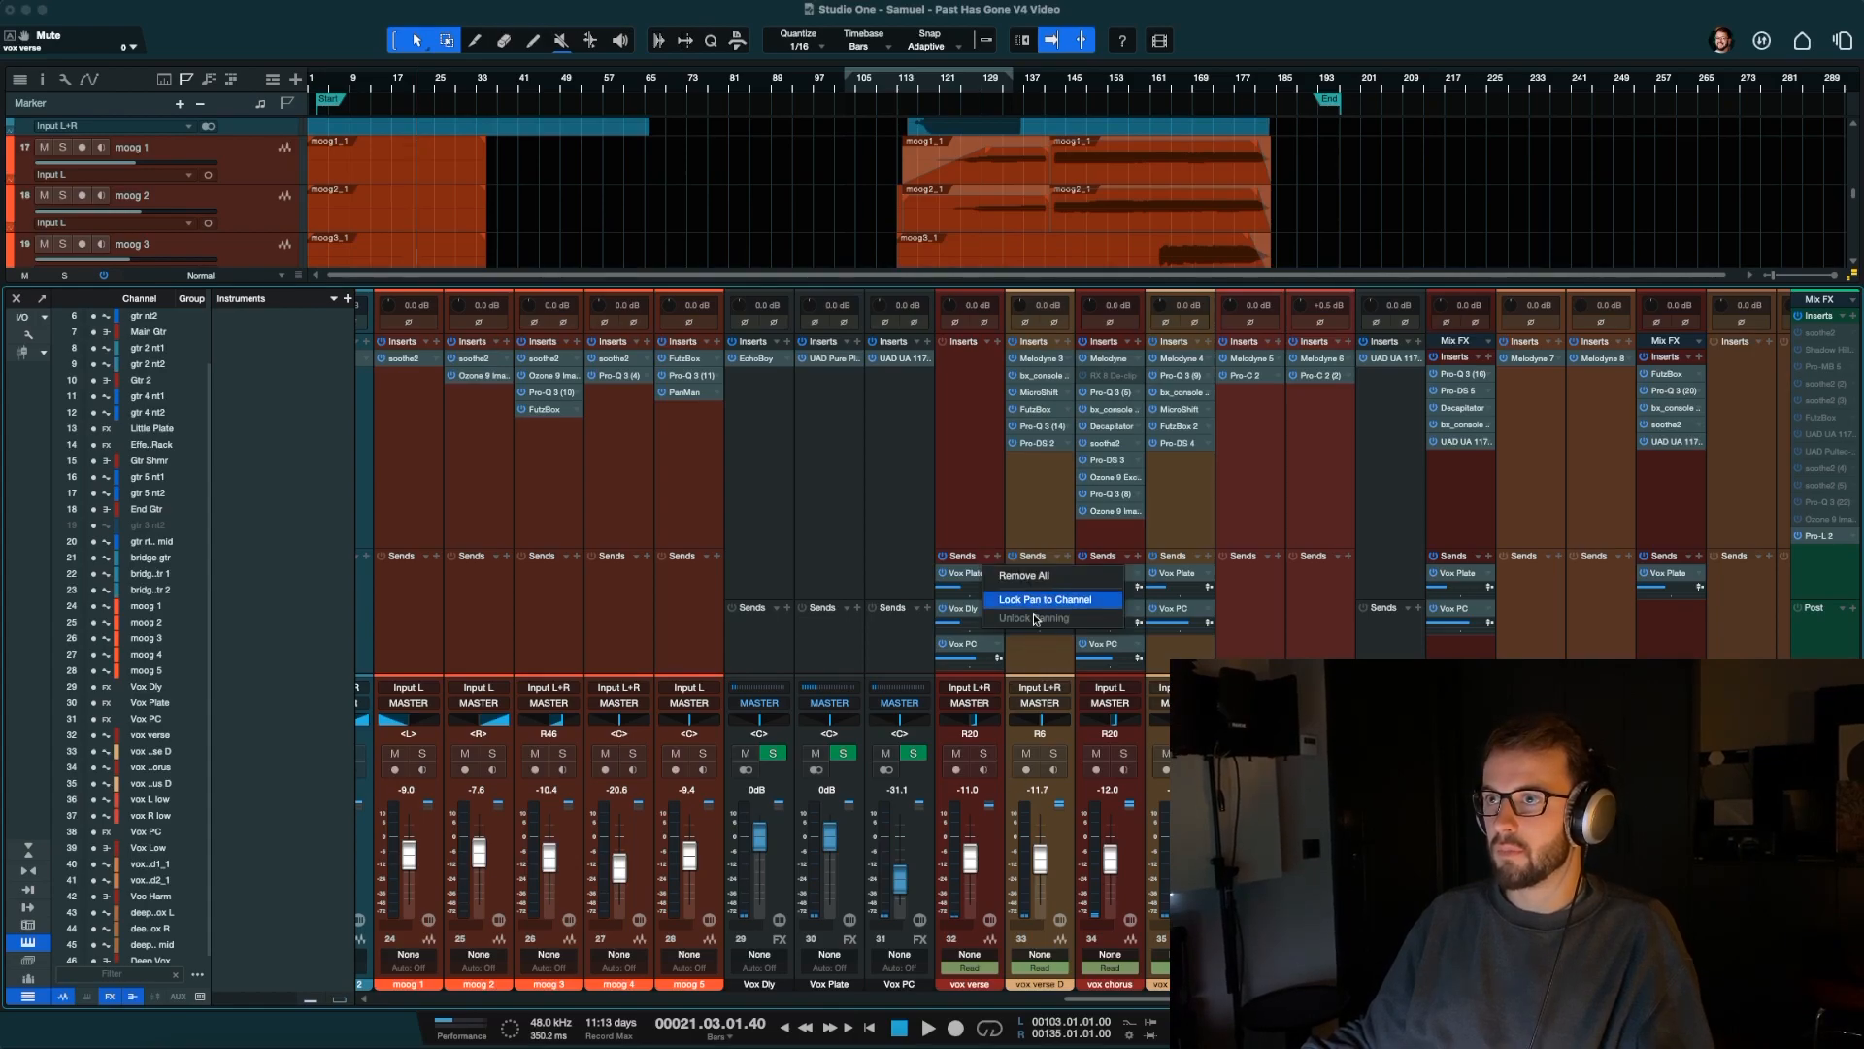
{"action": "left_click", "coordinate": [977, 514]}
{"action": "left_click", "coordinate": [987, 558]}
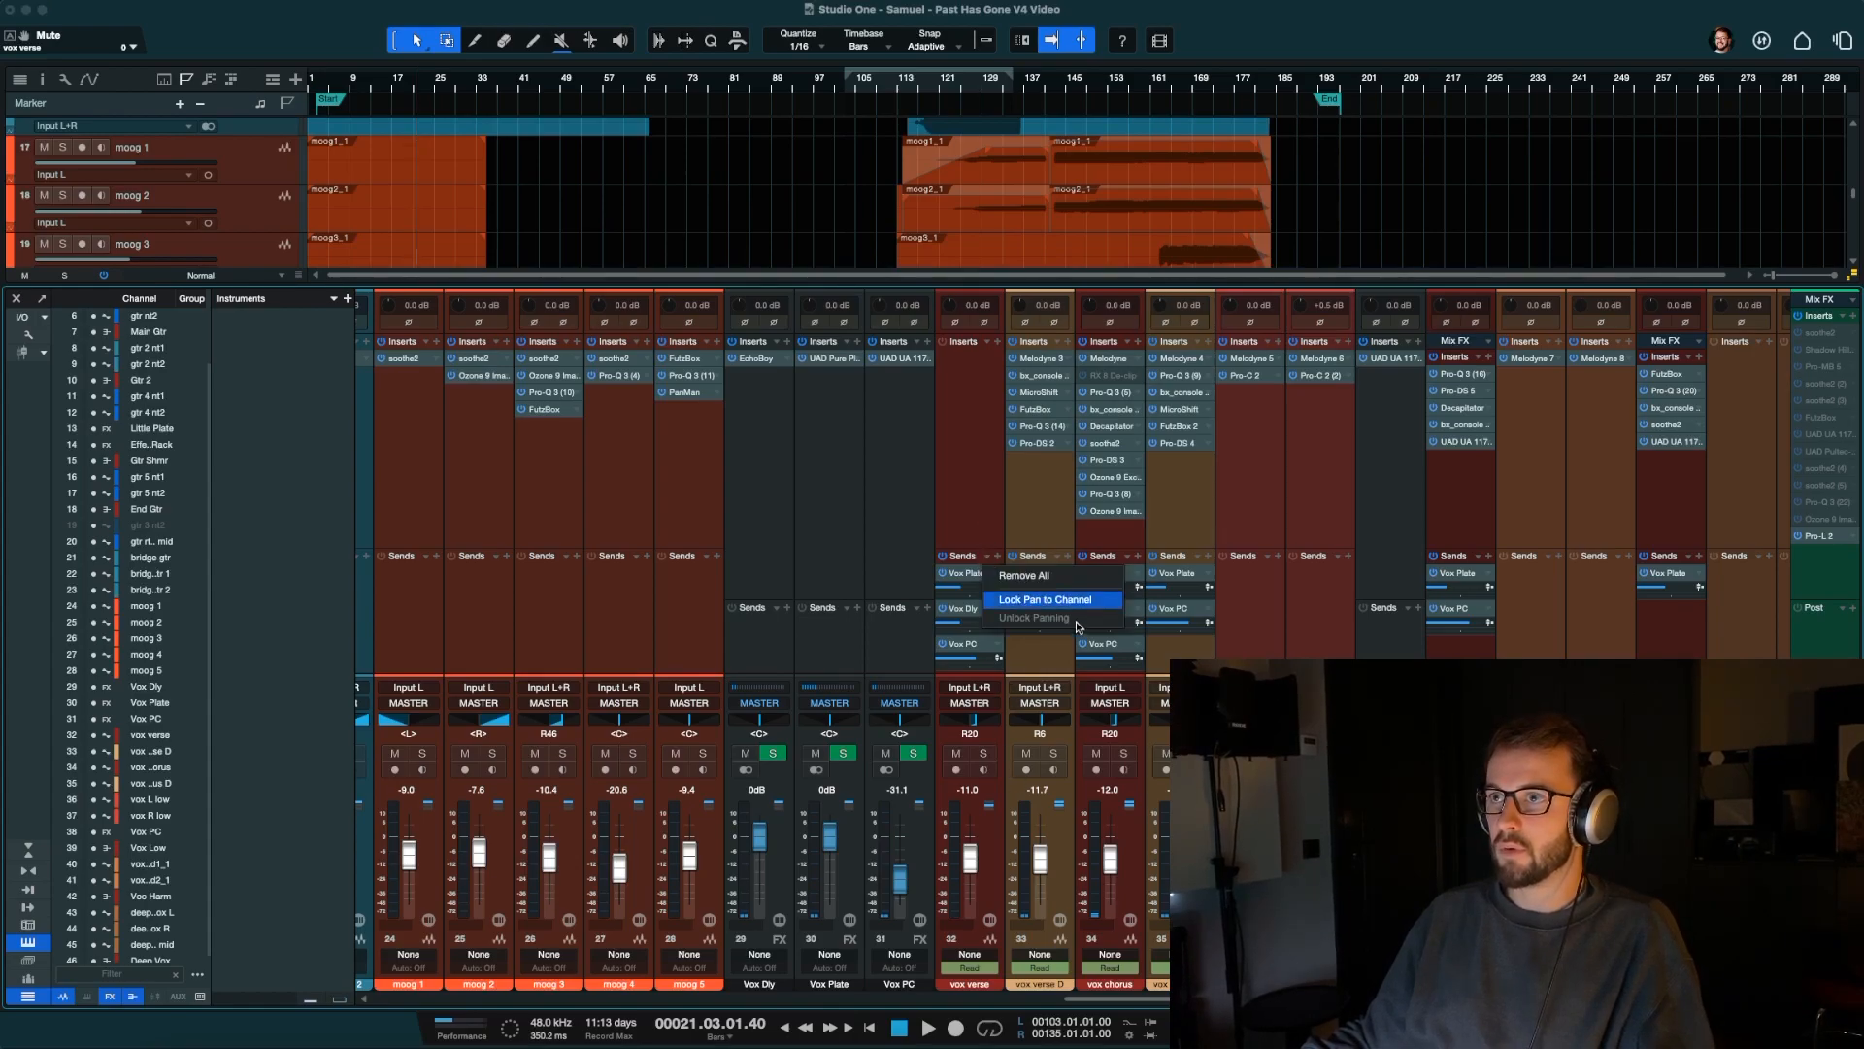
{"action": "left_click", "coordinate": [1003, 574]}
{"action": "left_click_drag", "start_coordinate": [979, 546], "coordinate": [977, 514]}
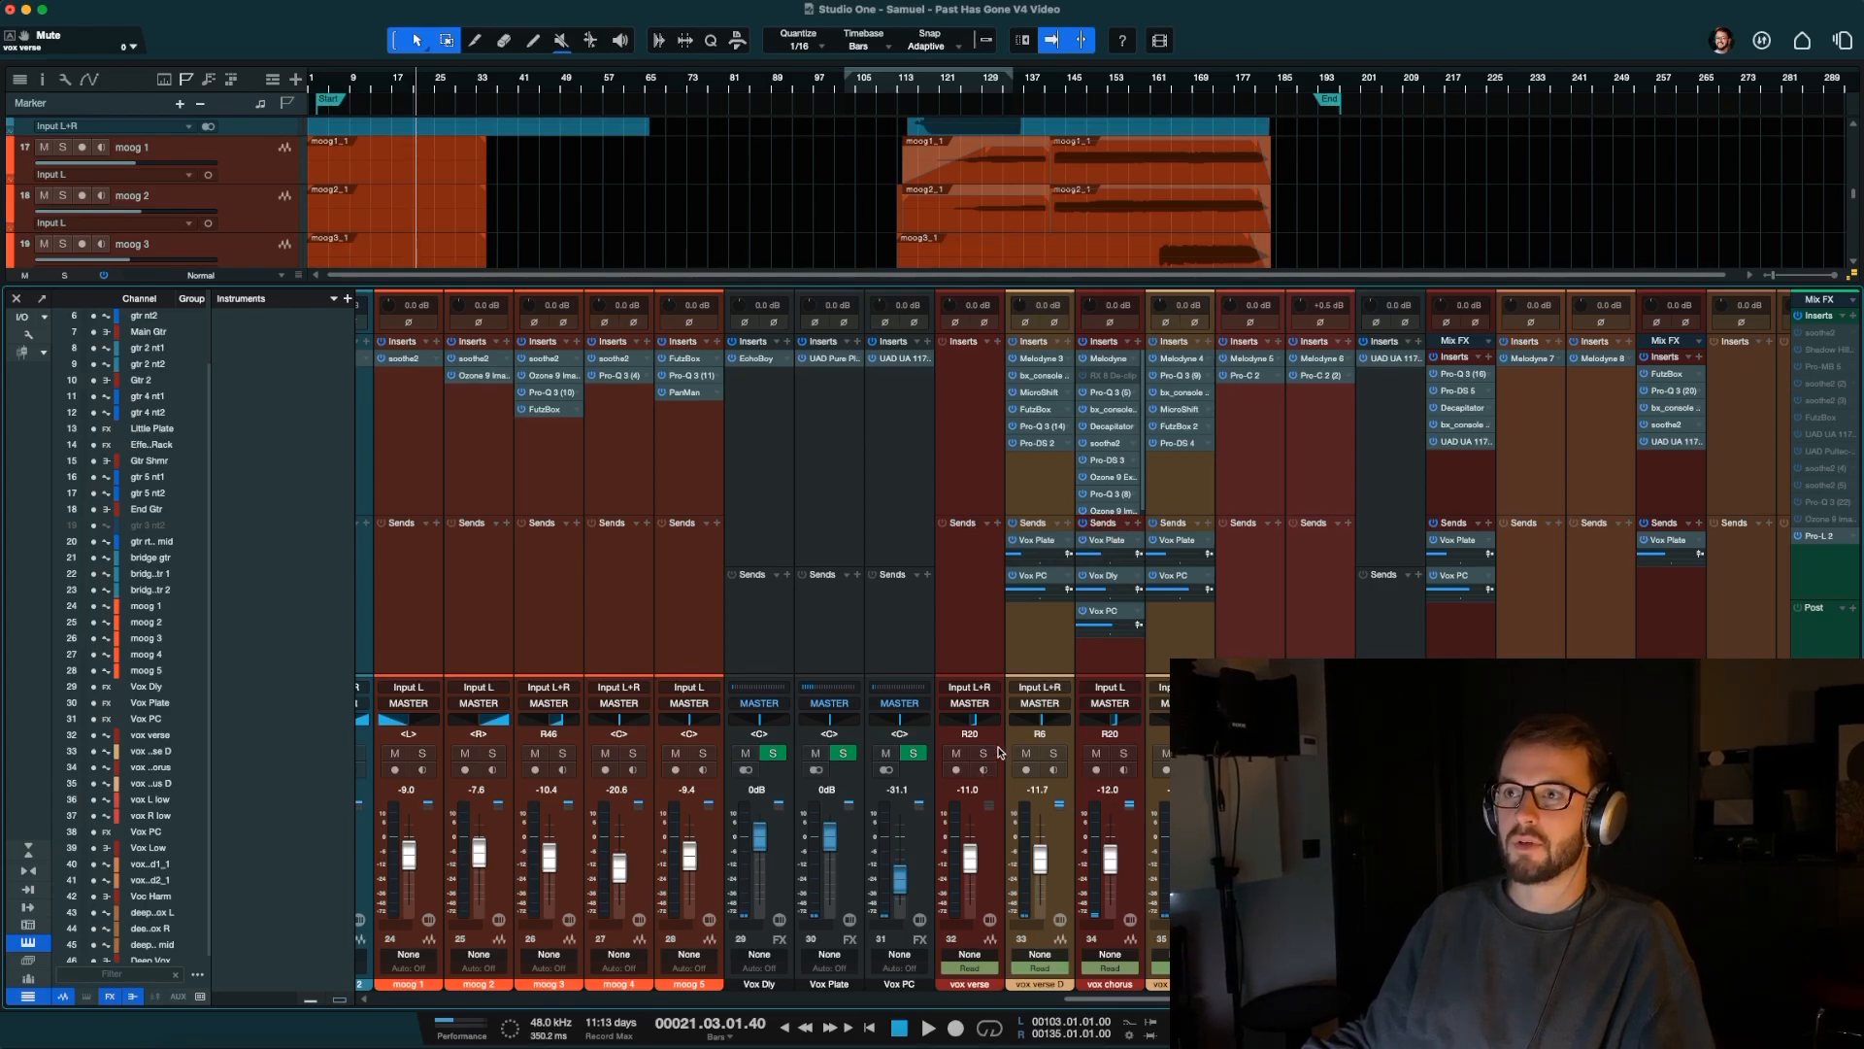
Pan the vox verse channel to the centre.
{"action": "scroll", "coordinate": [977, 723], "scroll_direction": "up", "scroll_amount": 3}
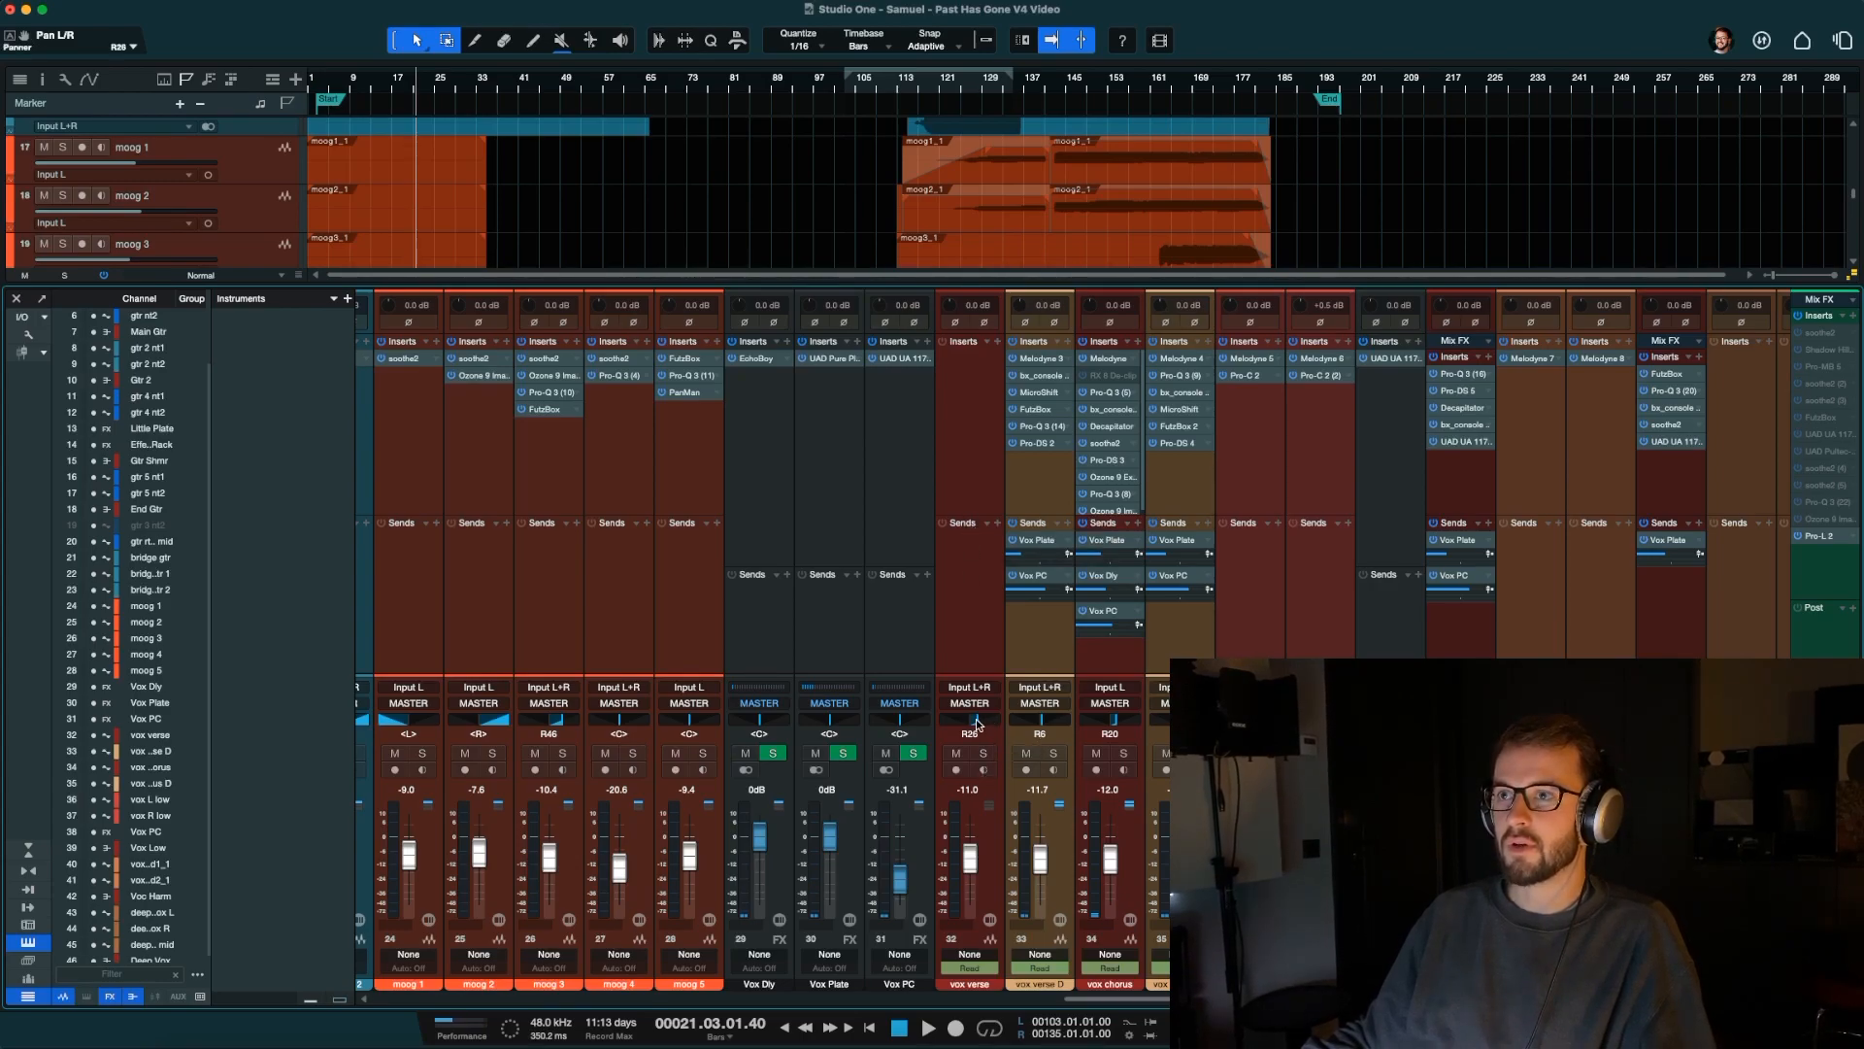
{"action": "key", "text": "F3"}
{"action": "scroll", "coordinate": [282, 478], "scroll_direction": "up", "scroll_amount": 1}
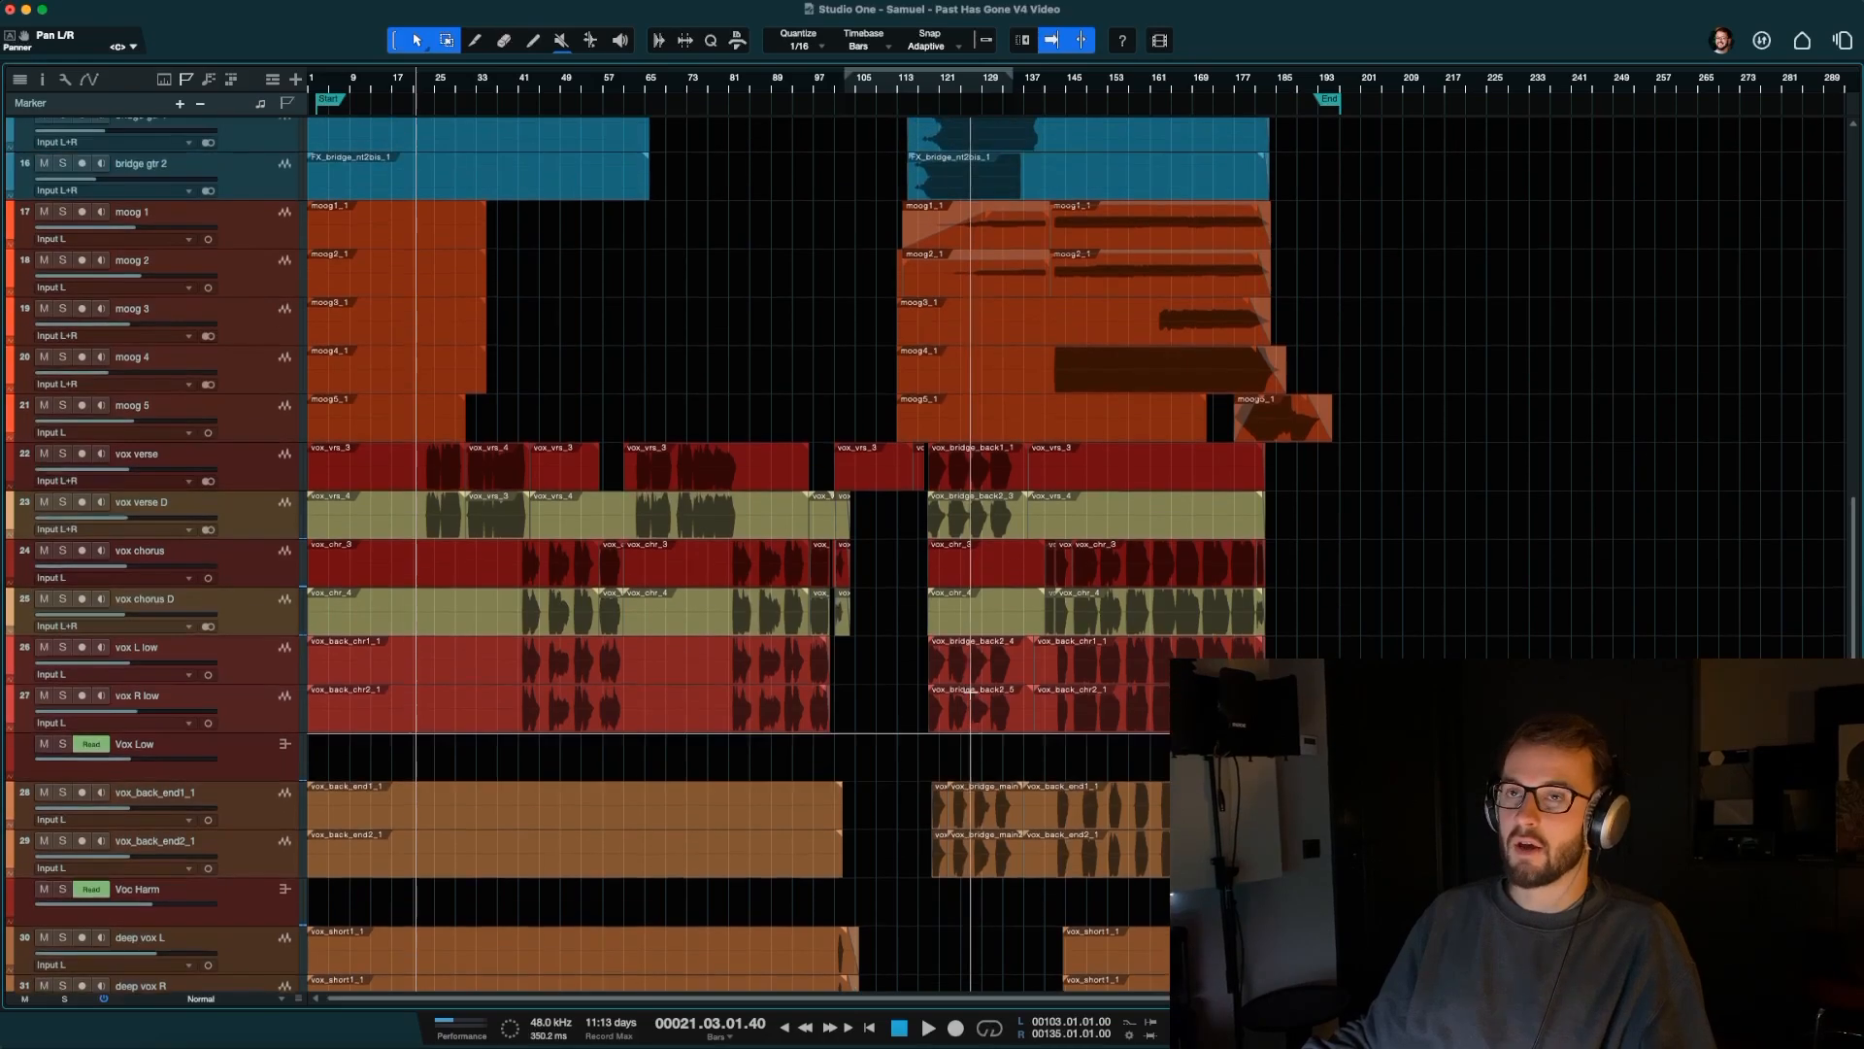
Solo the vox verse track and listen to the unprocessed vocal from about bar 23.
{"action": "left_click", "coordinate": [237, 470]}
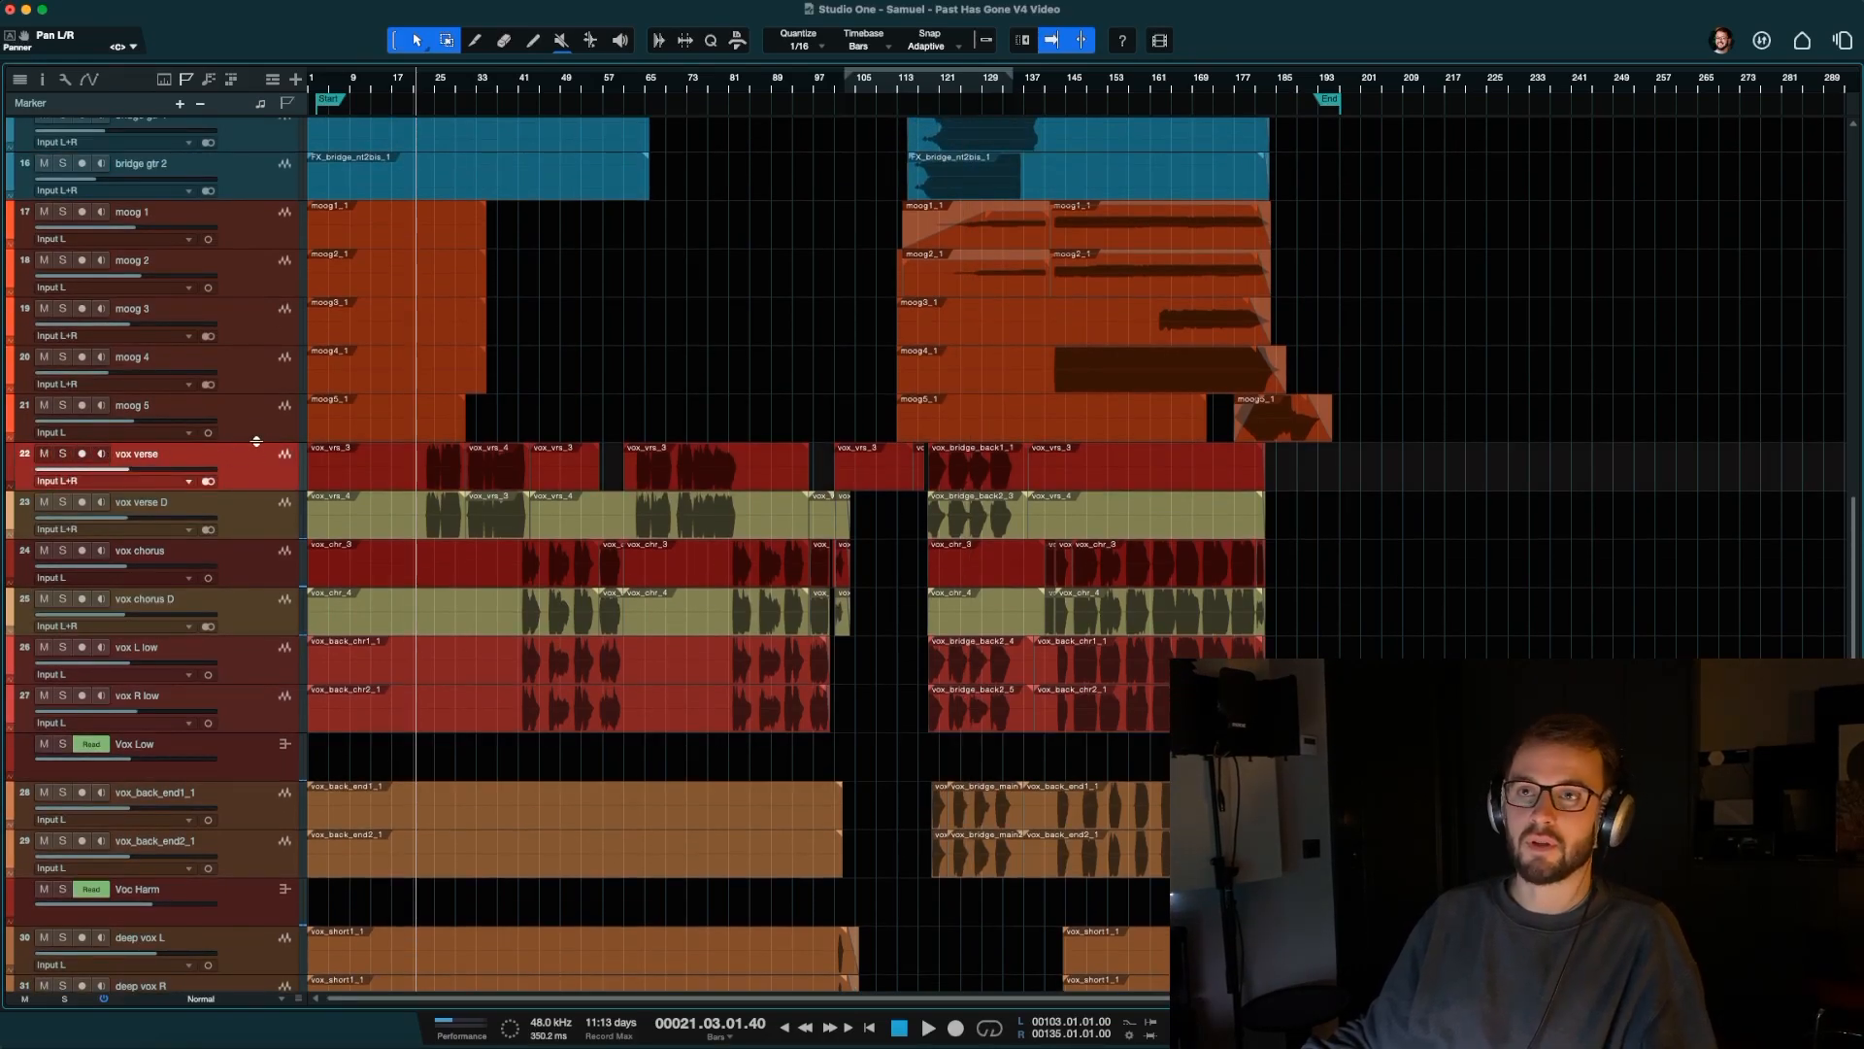
{"action": "key", "text": "shift+e"}
{"action": "left_click", "coordinate": [428, 79]}
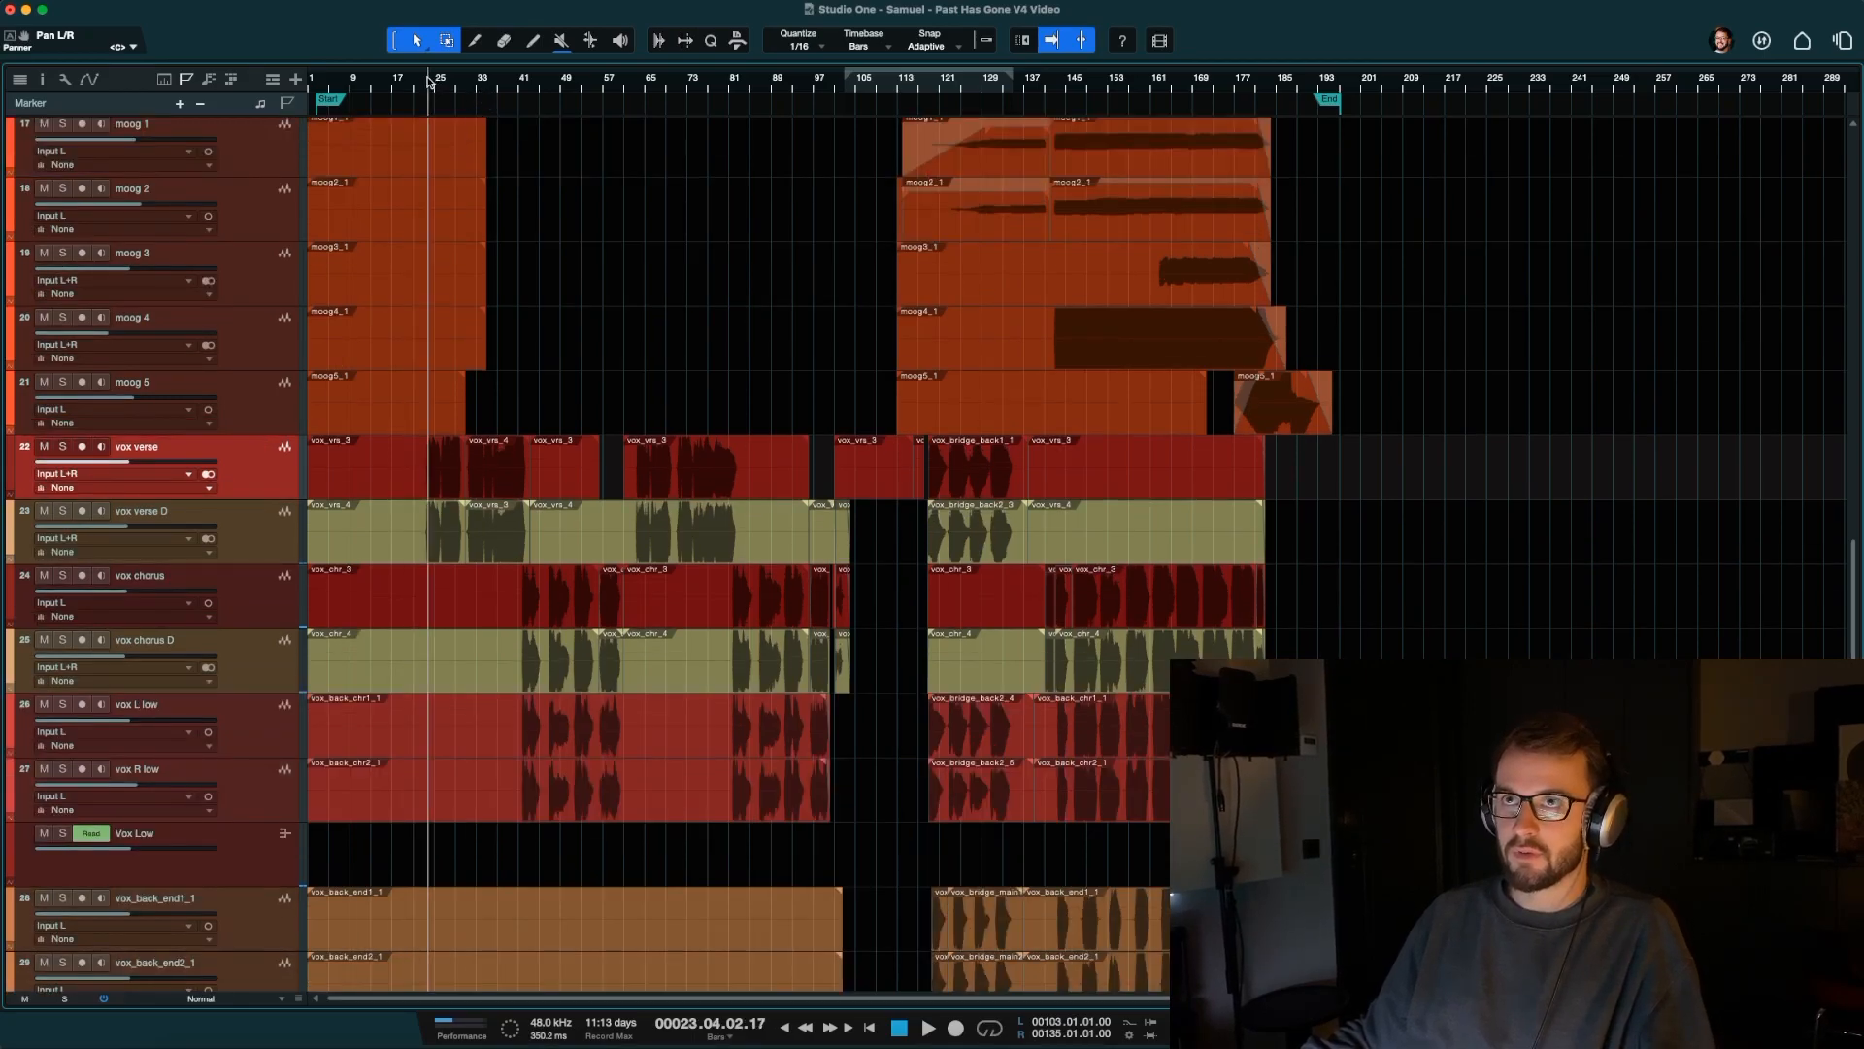
{"action": "left_click", "coordinate": [64, 447]}
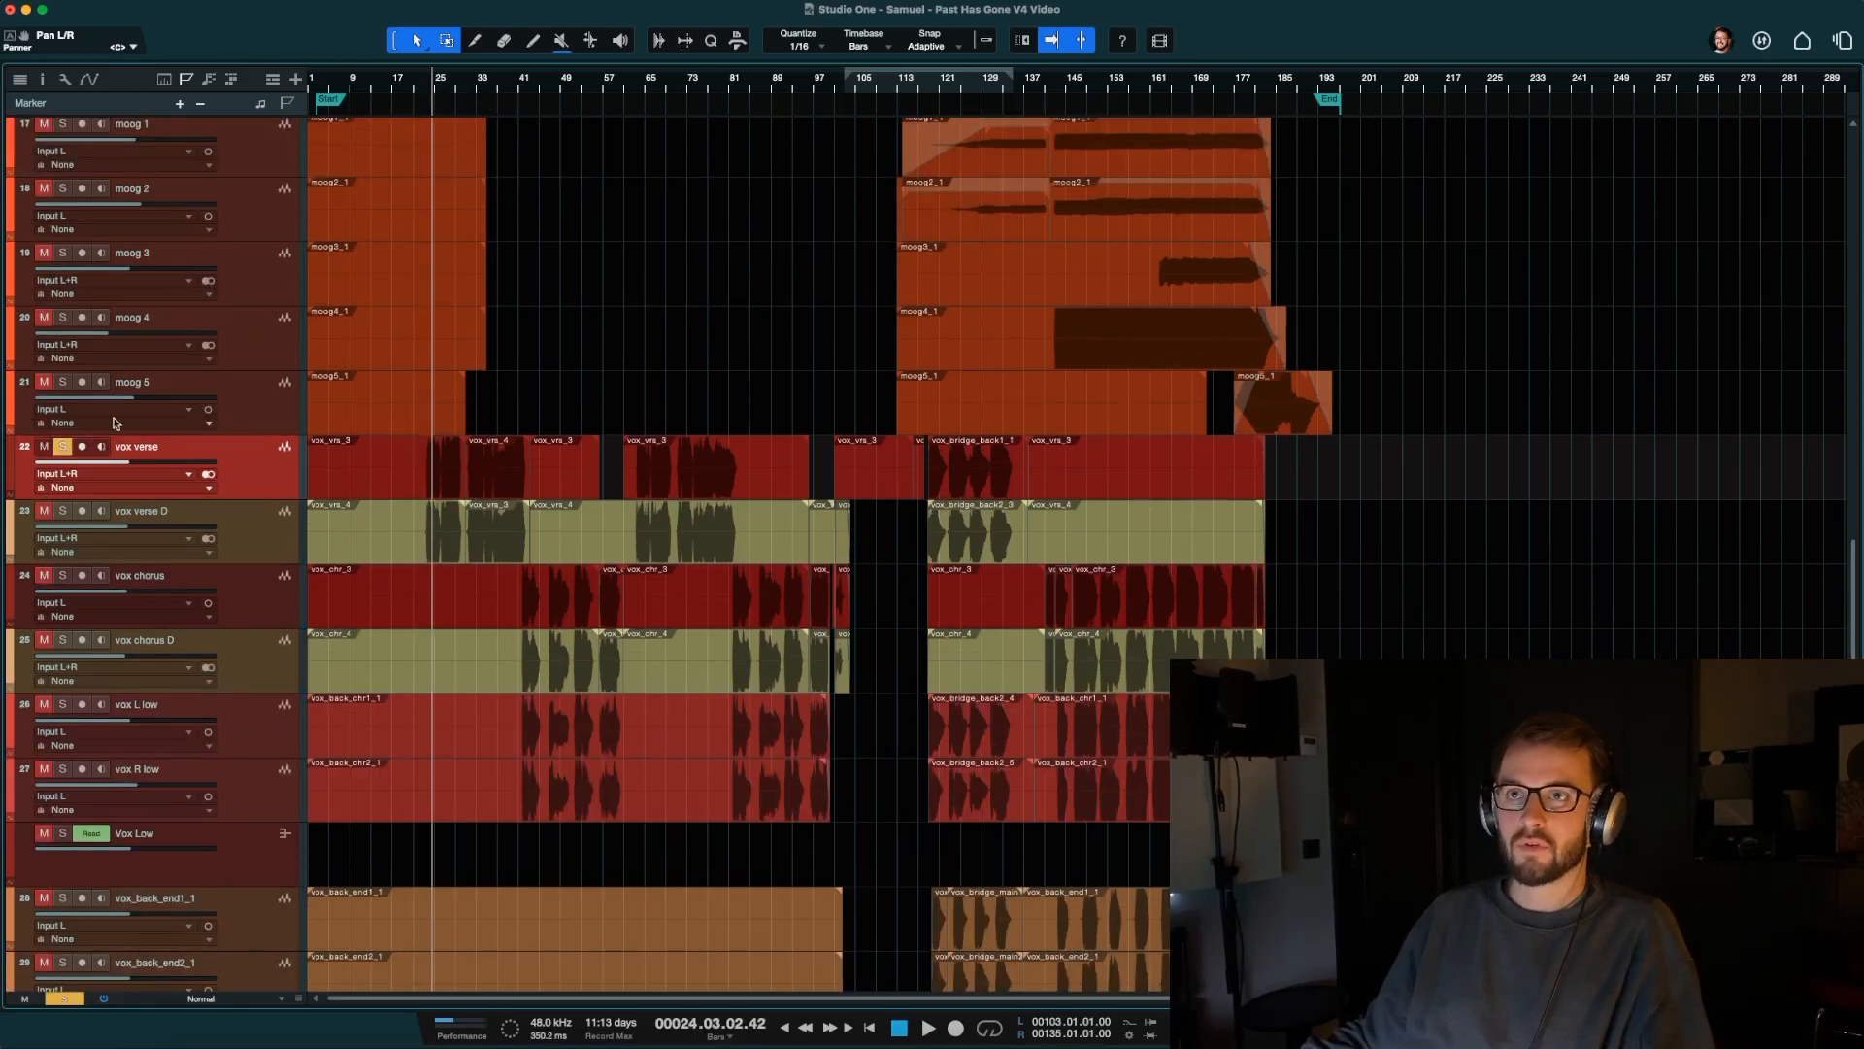
{"action": "key", "text": "space"}
{"action": "key", "text": "F3"}
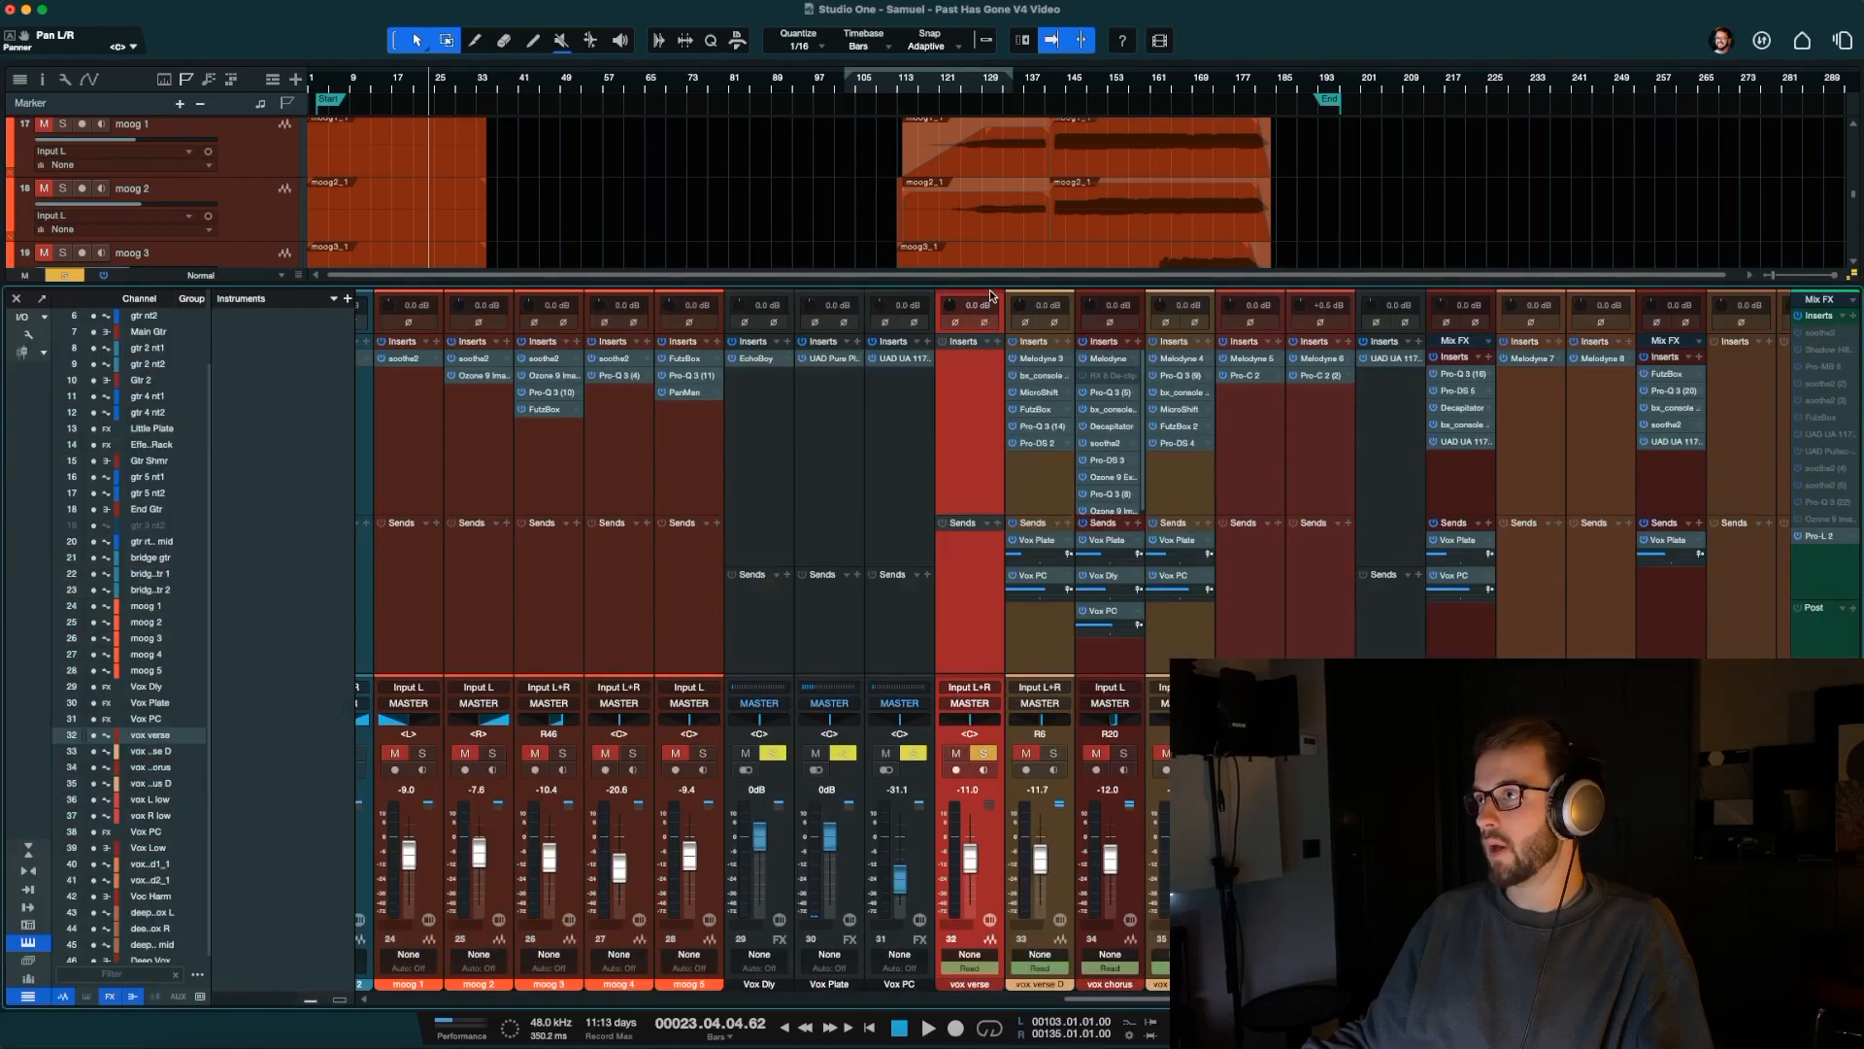
{"action": "key", "text": "space"}
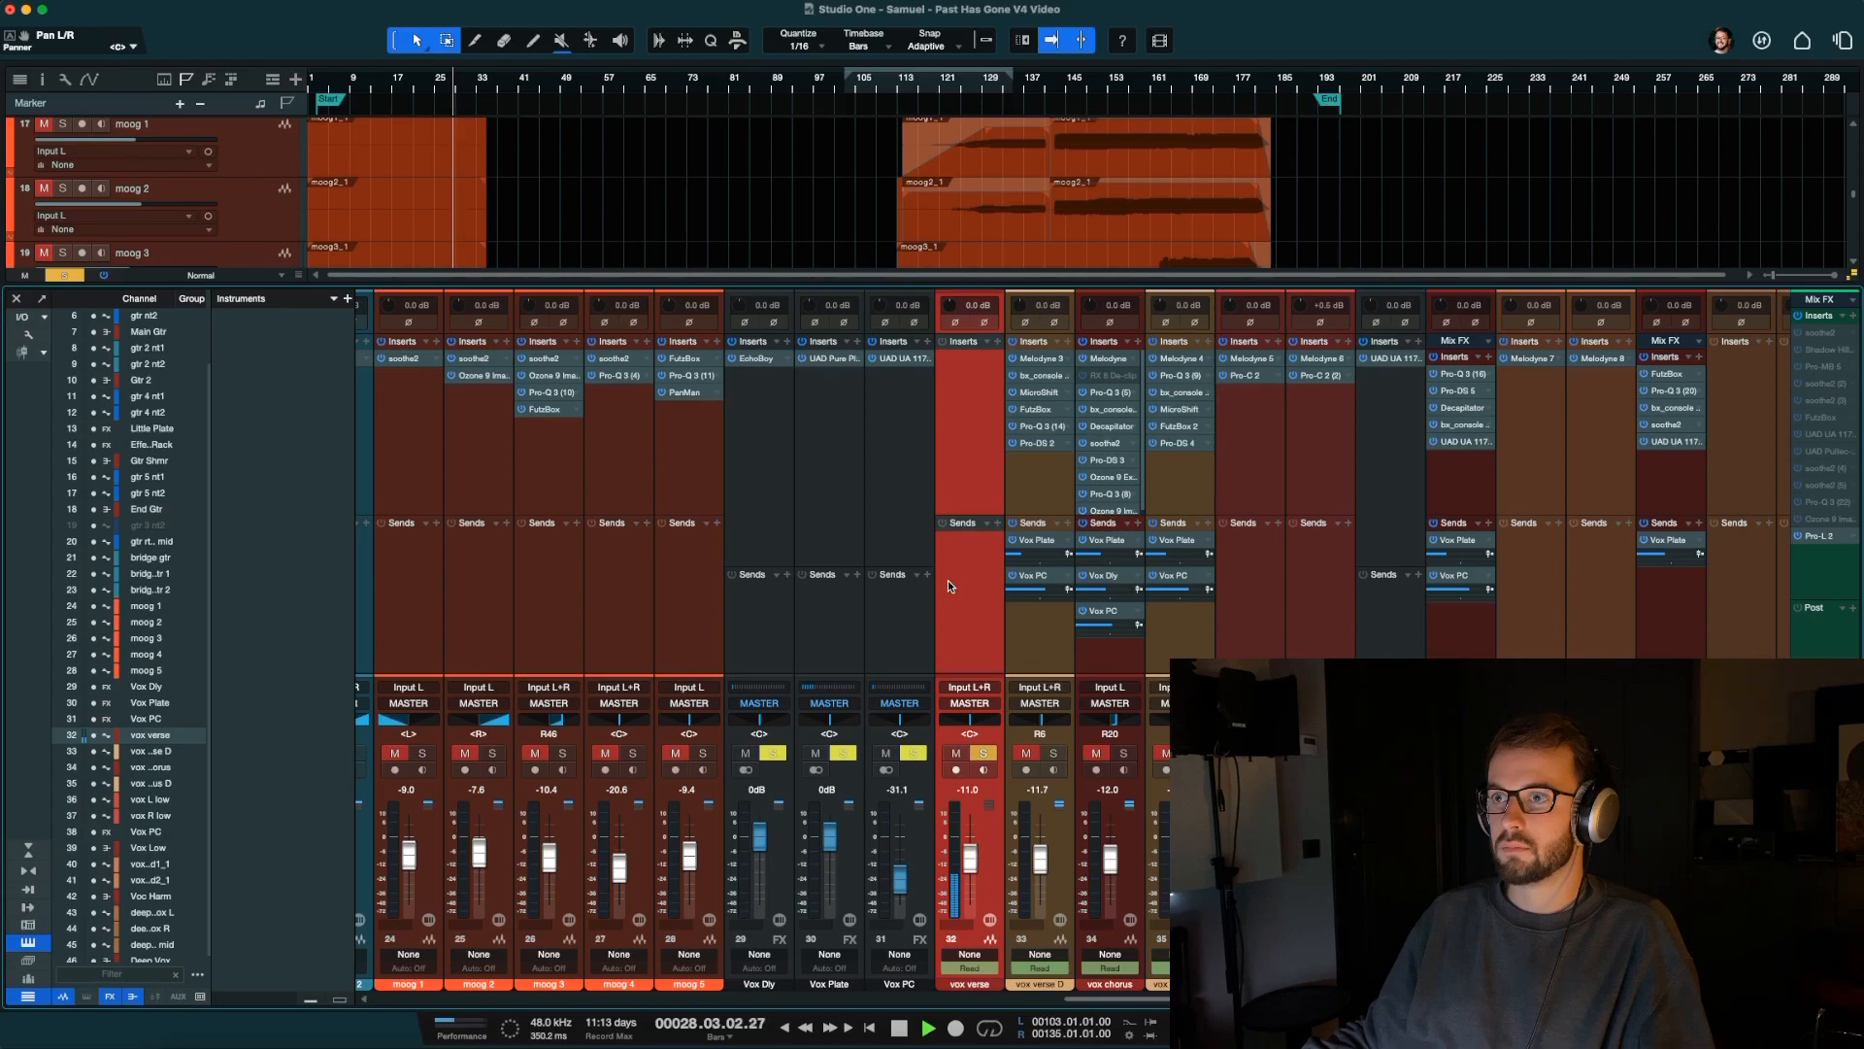
{"action": "key", "text": "space"}
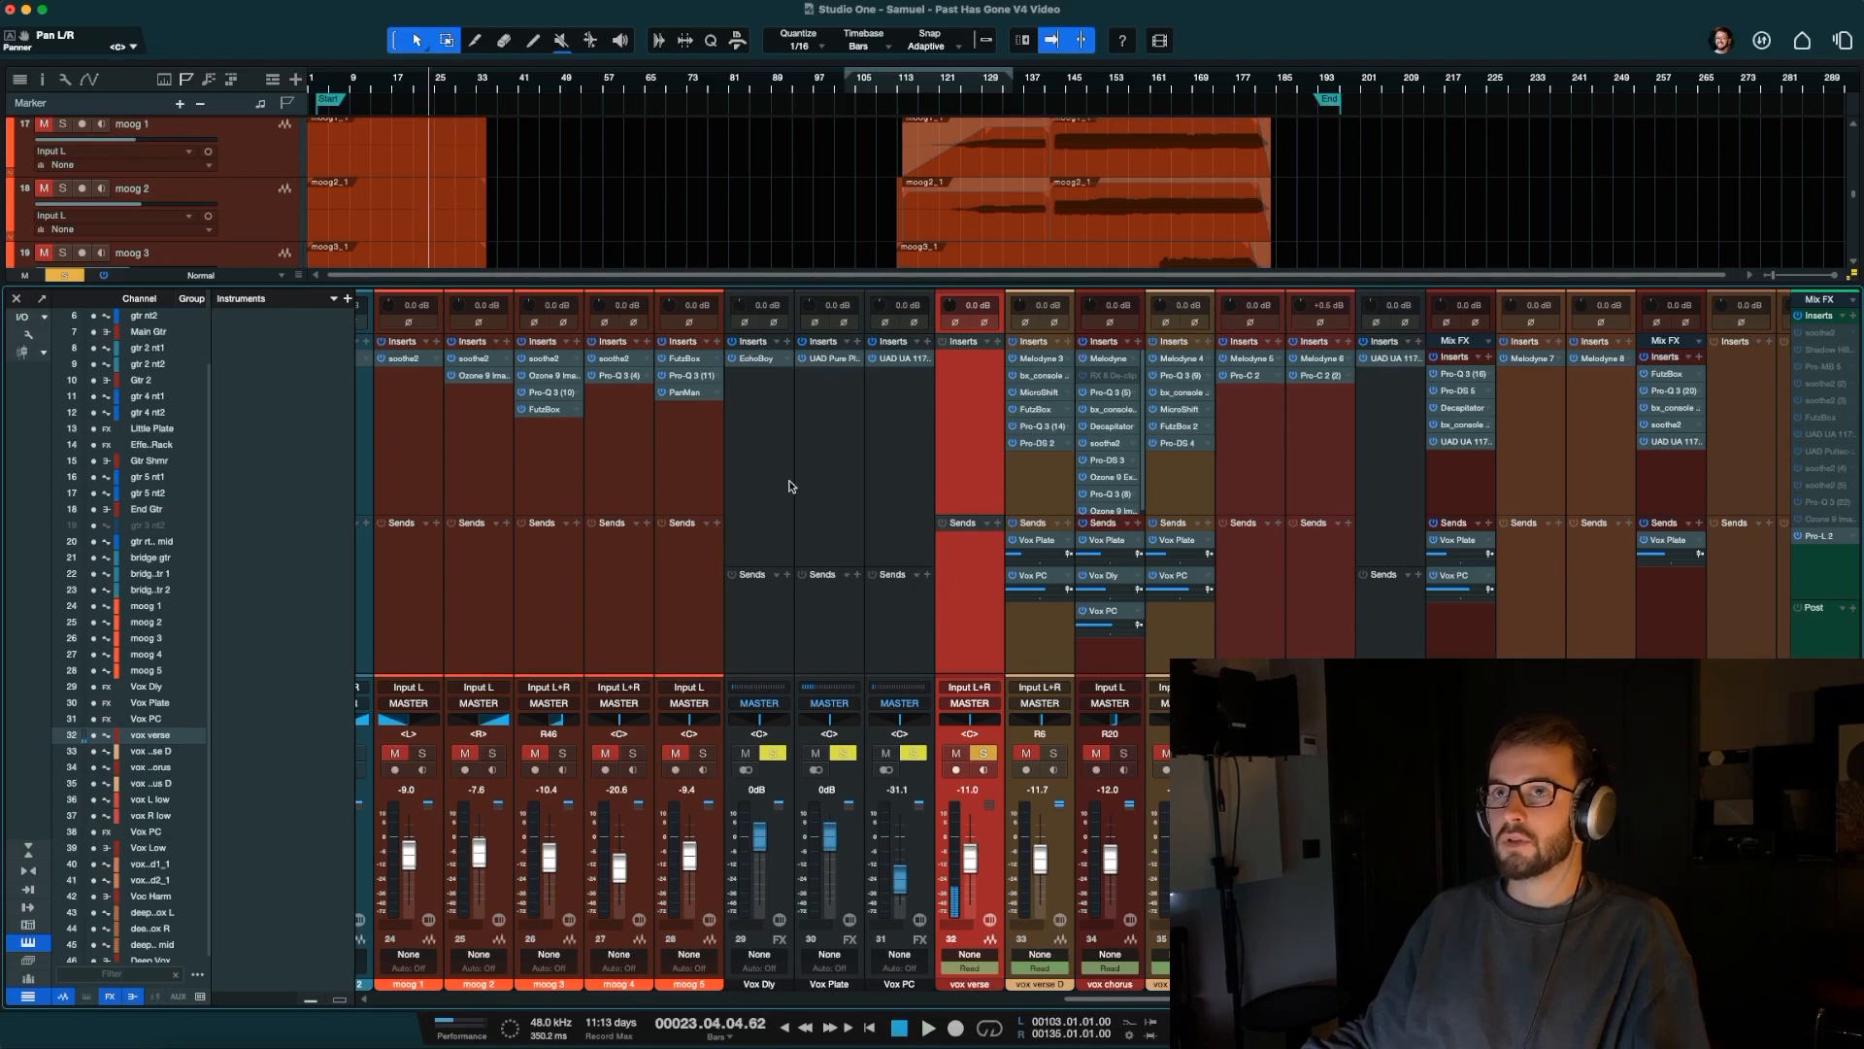
Select all the audio events on the vox verse track and open them for editing with Melodyne.
{"action": "key", "text": "F3"}
{"action": "left_click", "coordinate": [276, 470]}
{"action": "key", "text": "Home"}
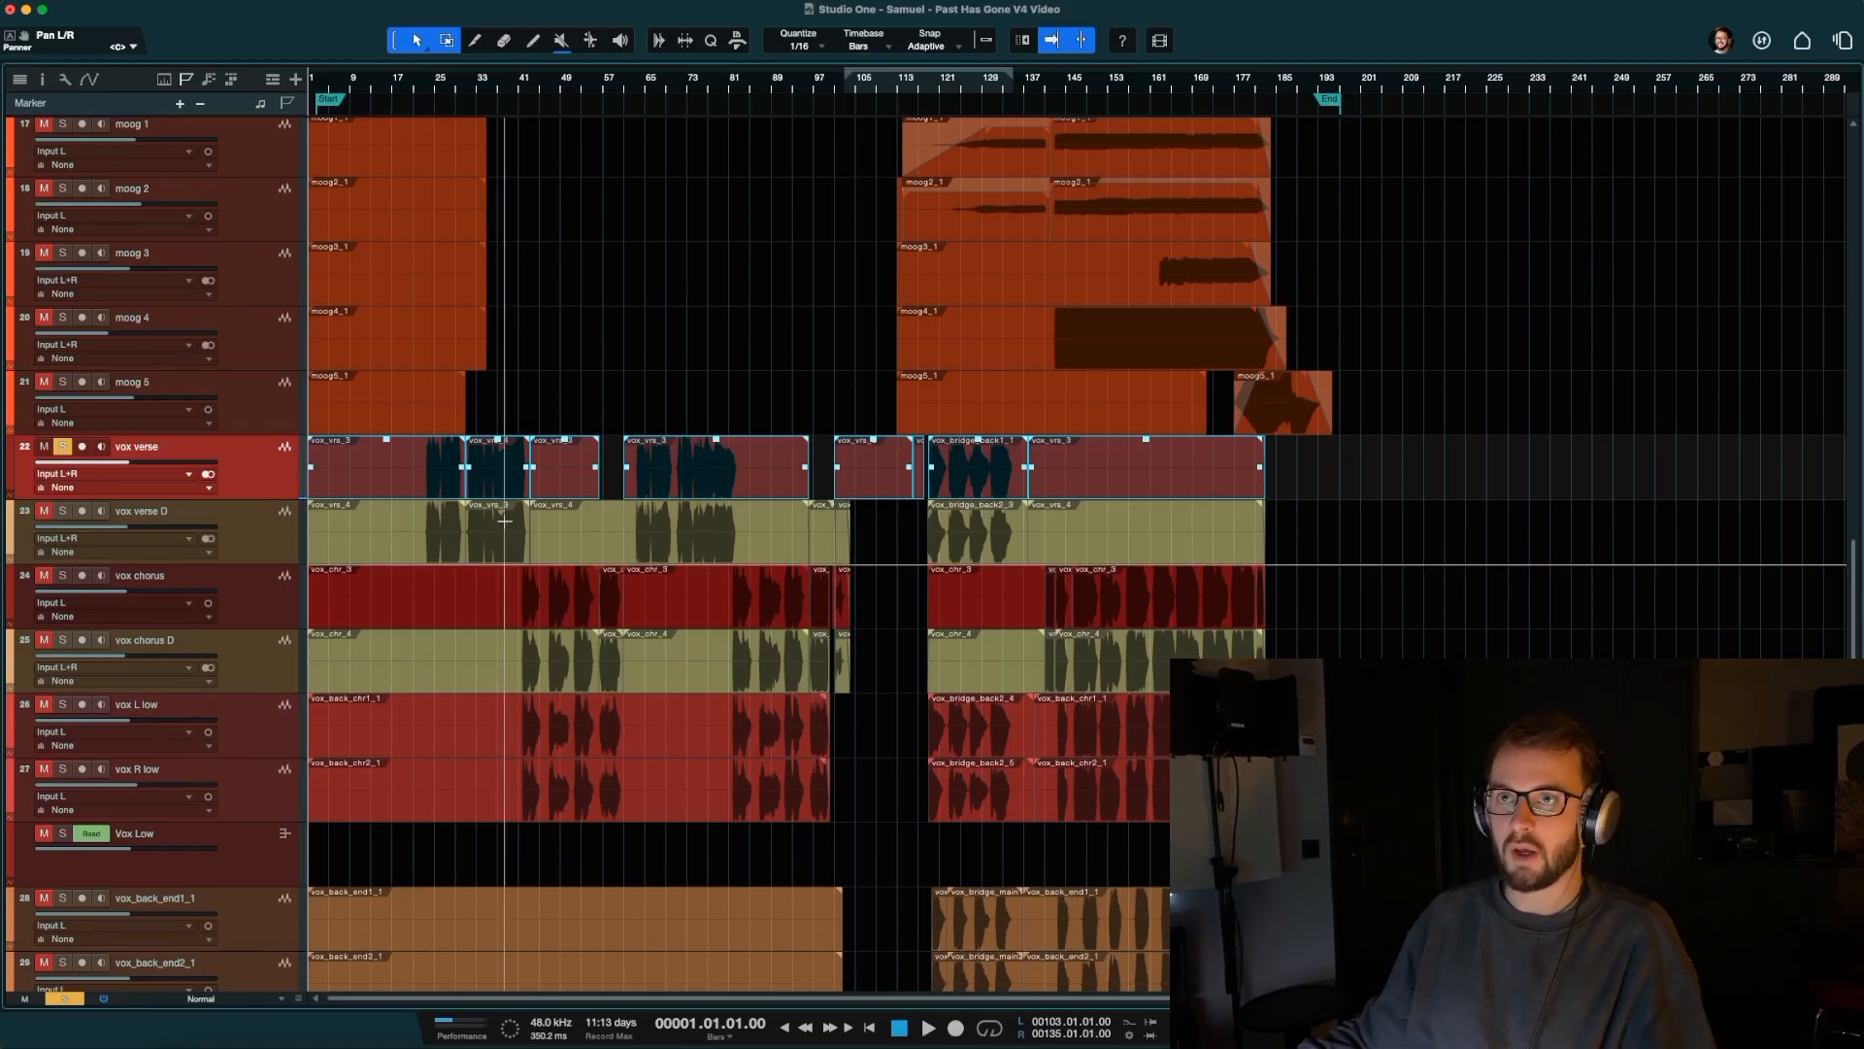
{"action": "right_click", "coordinate": [416, 478]}
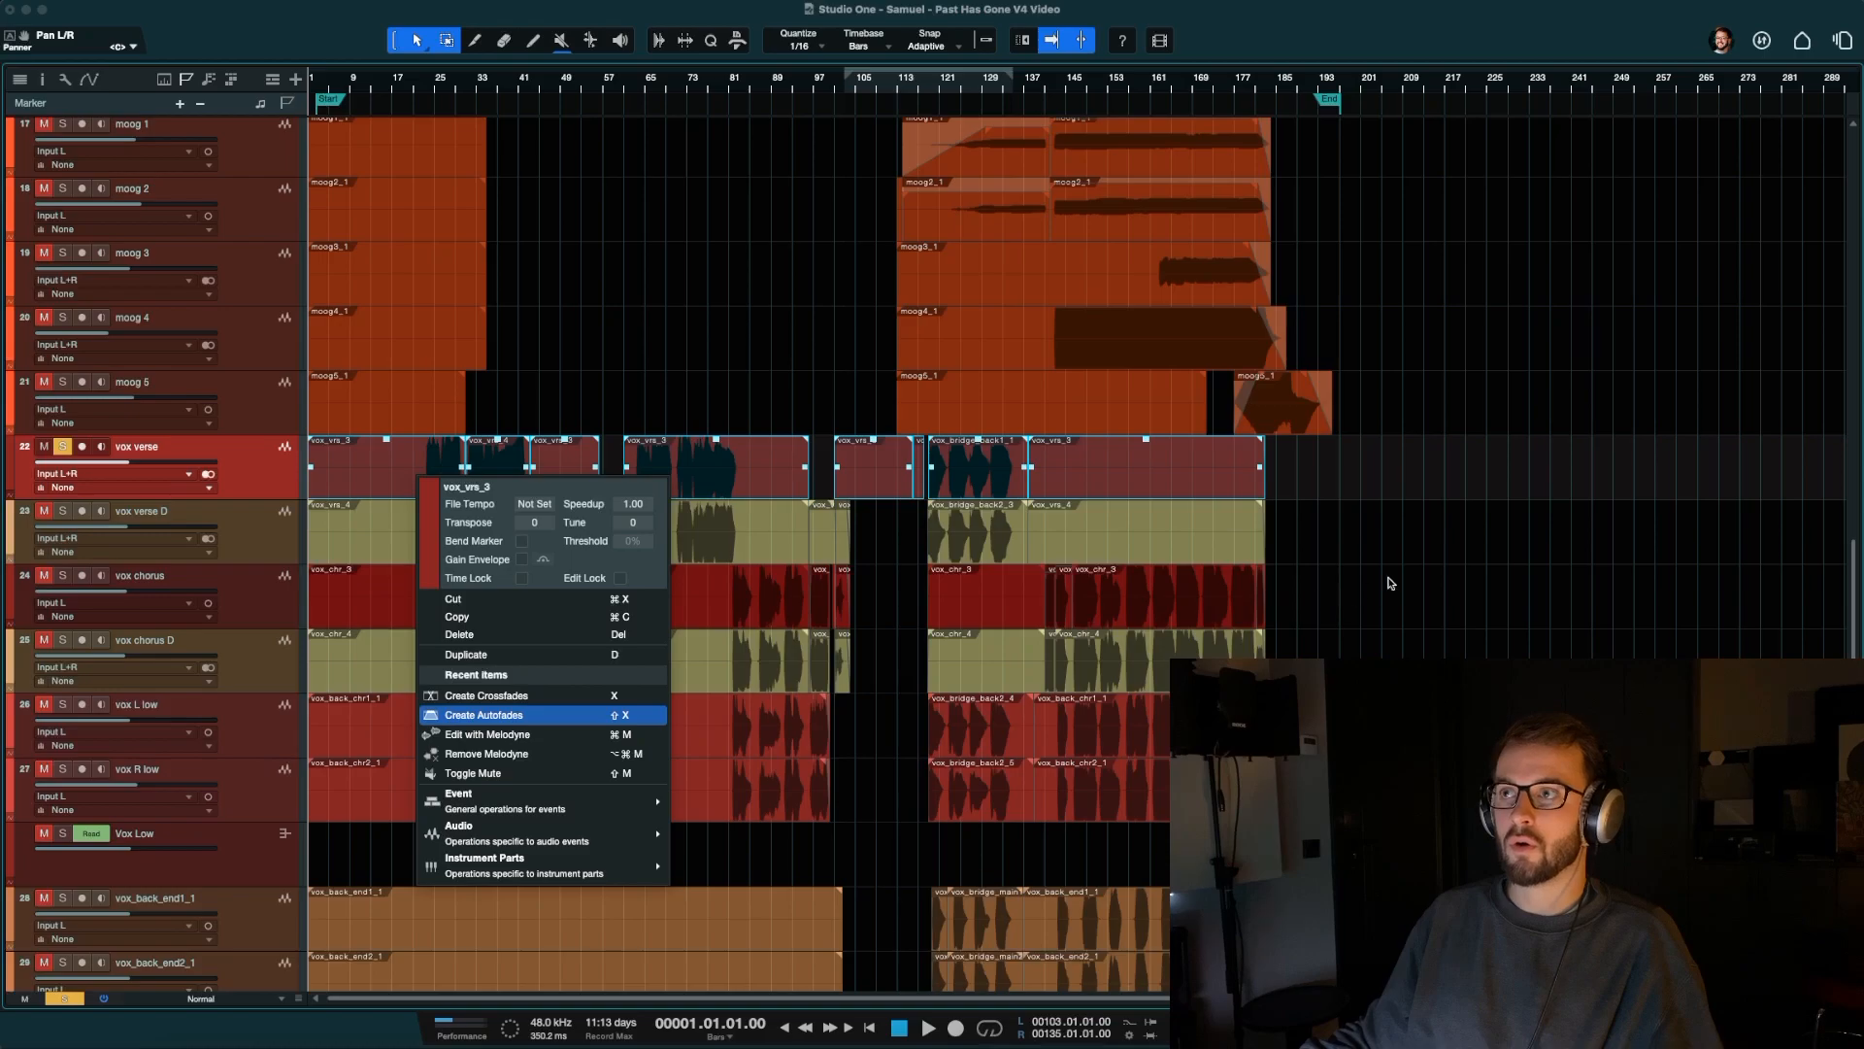
{"action": "left_click", "coordinate": [1426, 508]}
{"action": "key", "text": "super+m"}
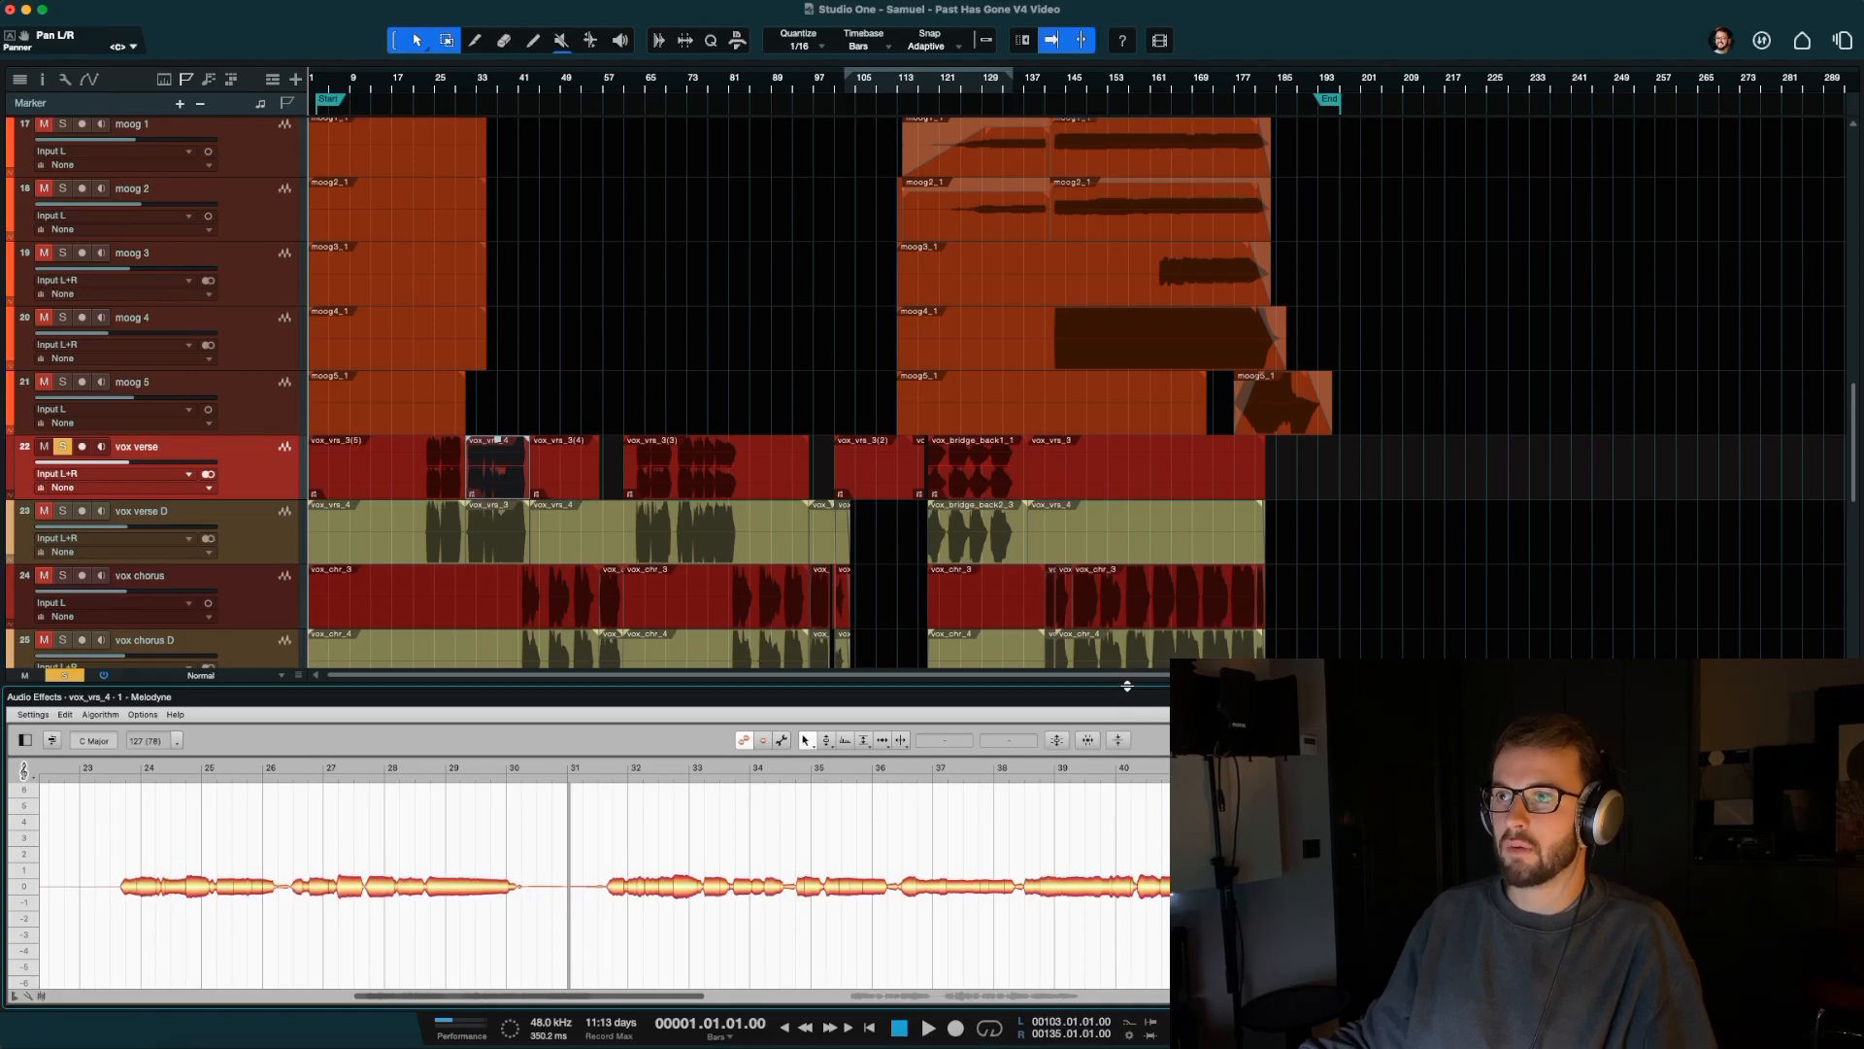
Enlarge the Melodyne editor and re-analyse all the vox verse notes with a pitch-detecting algorithm.
{"action": "left_click_drag", "start_coordinate": [1126, 686], "coordinate": [1126, 587]}
{"action": "key", "text": "super+a"}
{"action": "left_click", "coordinate": [100, 615]}
{"action": "left_click", "coordinate": [109, 663]}
{"action": "key", "text": "Return"}
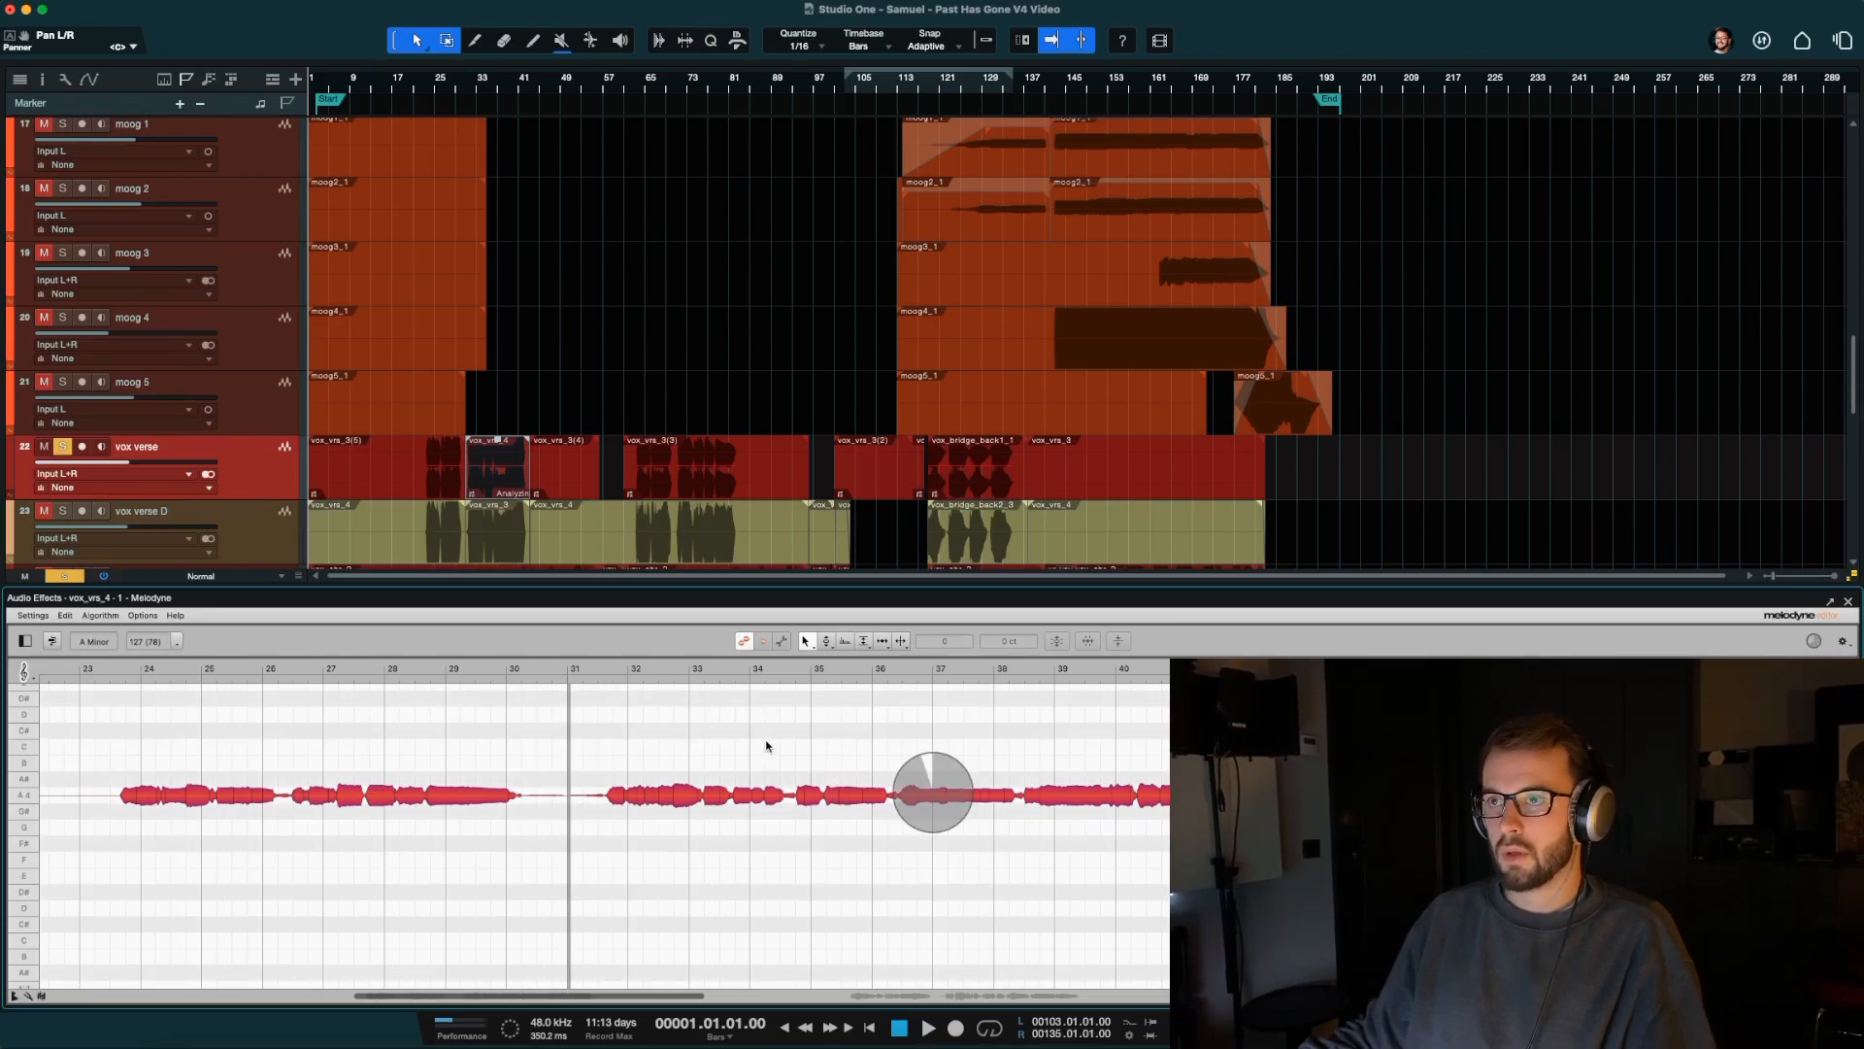
{"action": "left_click", "coordinate": [714, 742]}
{"action": "scroll", "coordinate": [716, 744], "scroll_direction": "left", "scroll_amount": 5}
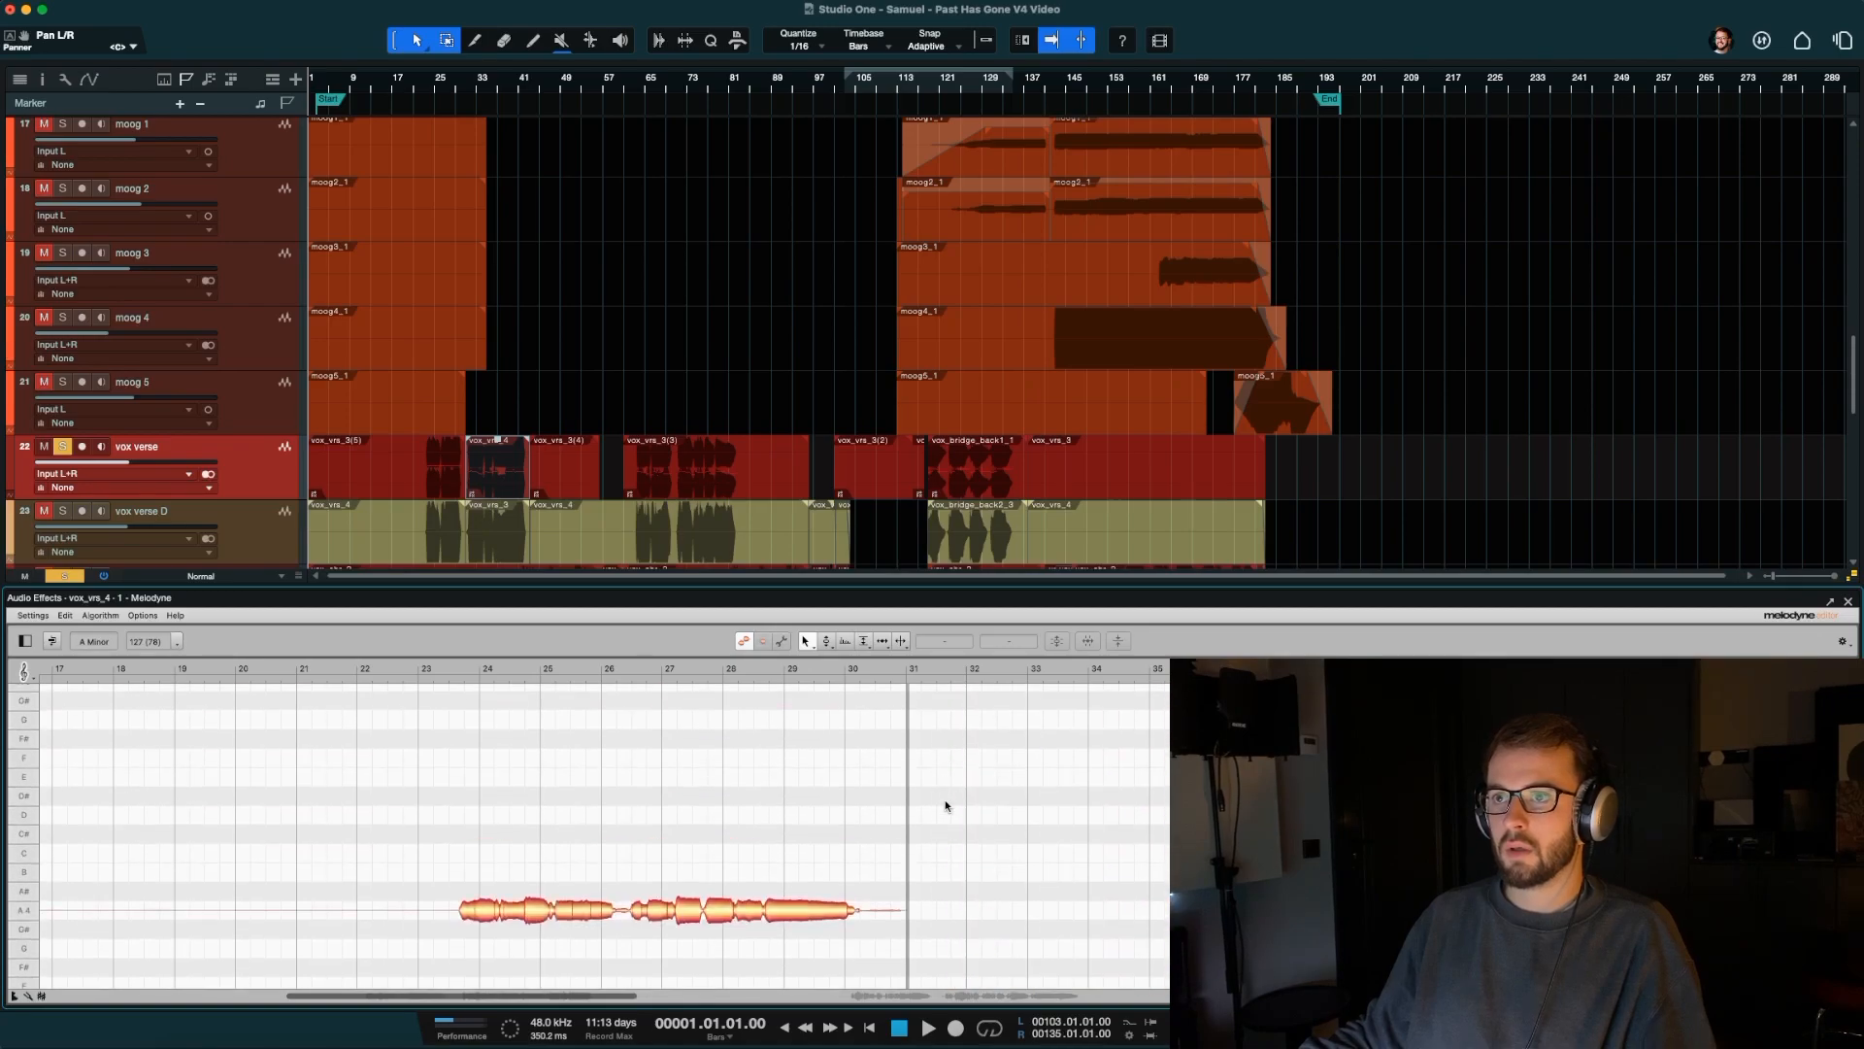
{"action": "left_click", "coordinate": [1089, 642]}
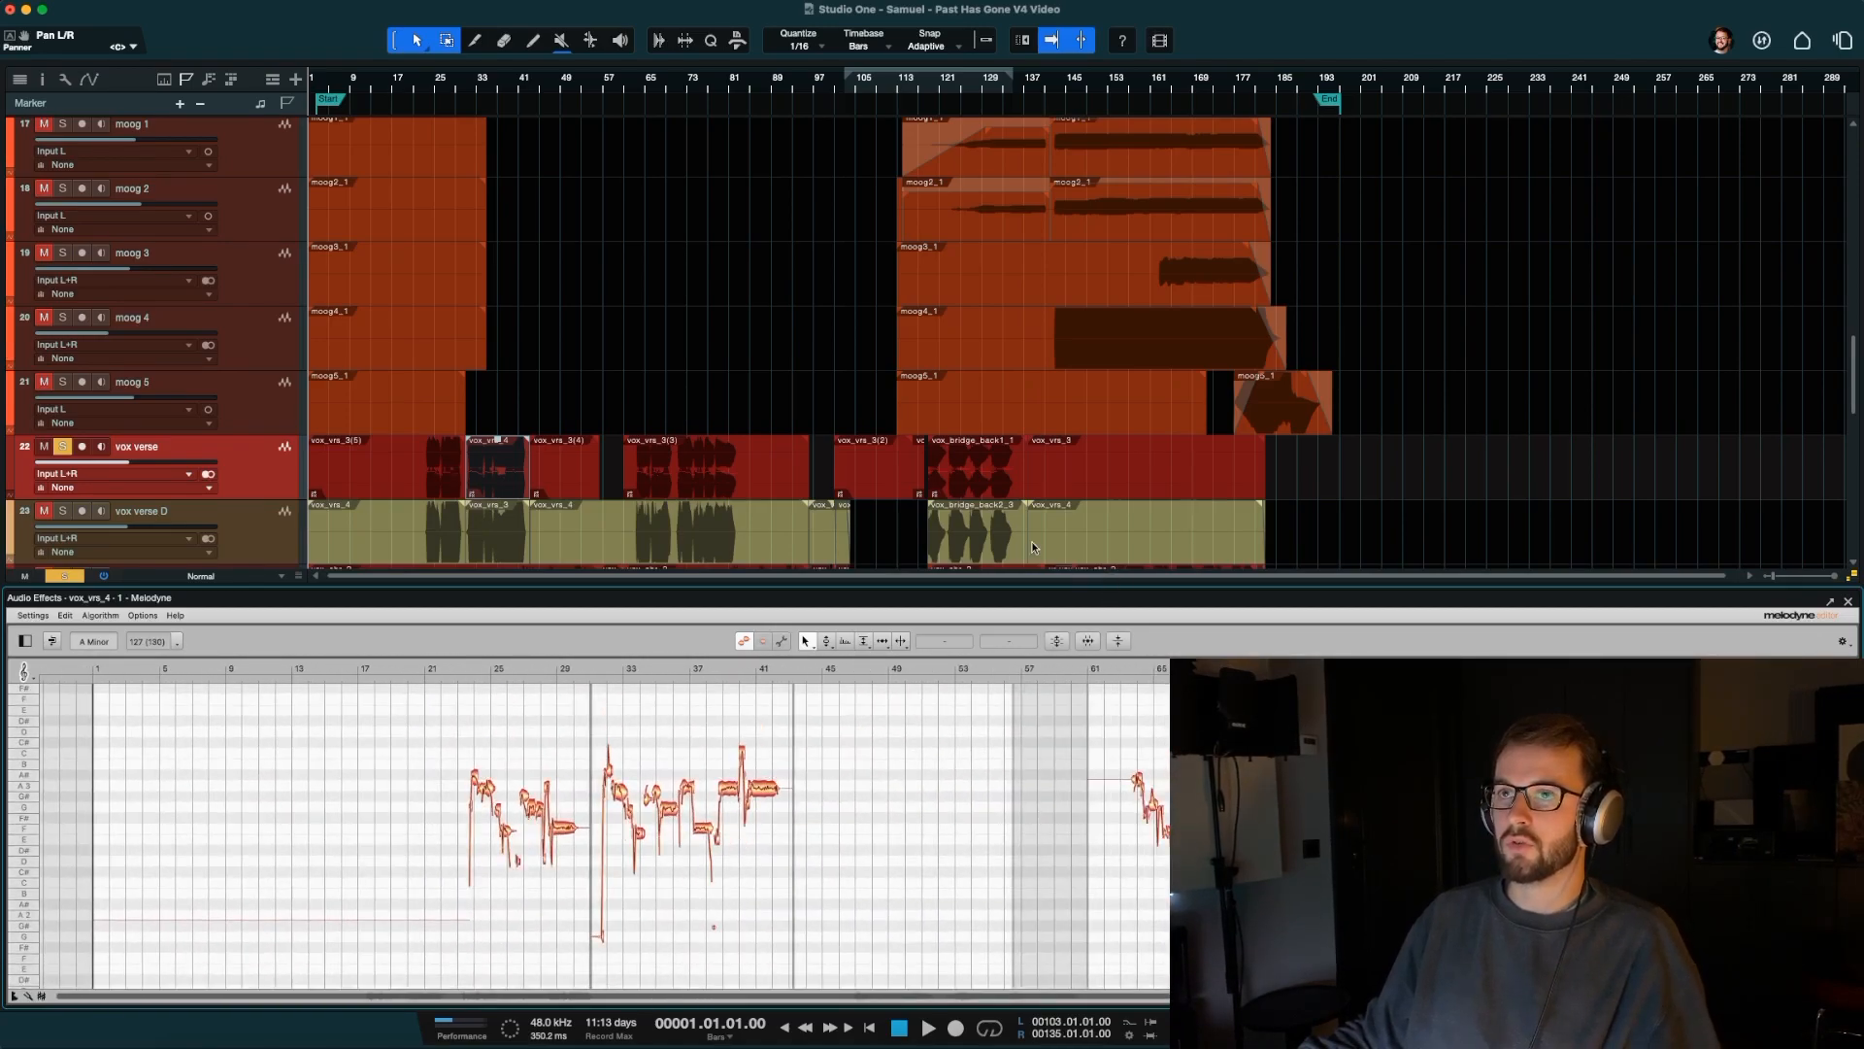
Listen to the soloed verse vocal from bar 23 with its first phrases enlarged in the arrangement and in Melodyne.
{"action": "left_click", "coordinate": [420, 87]}
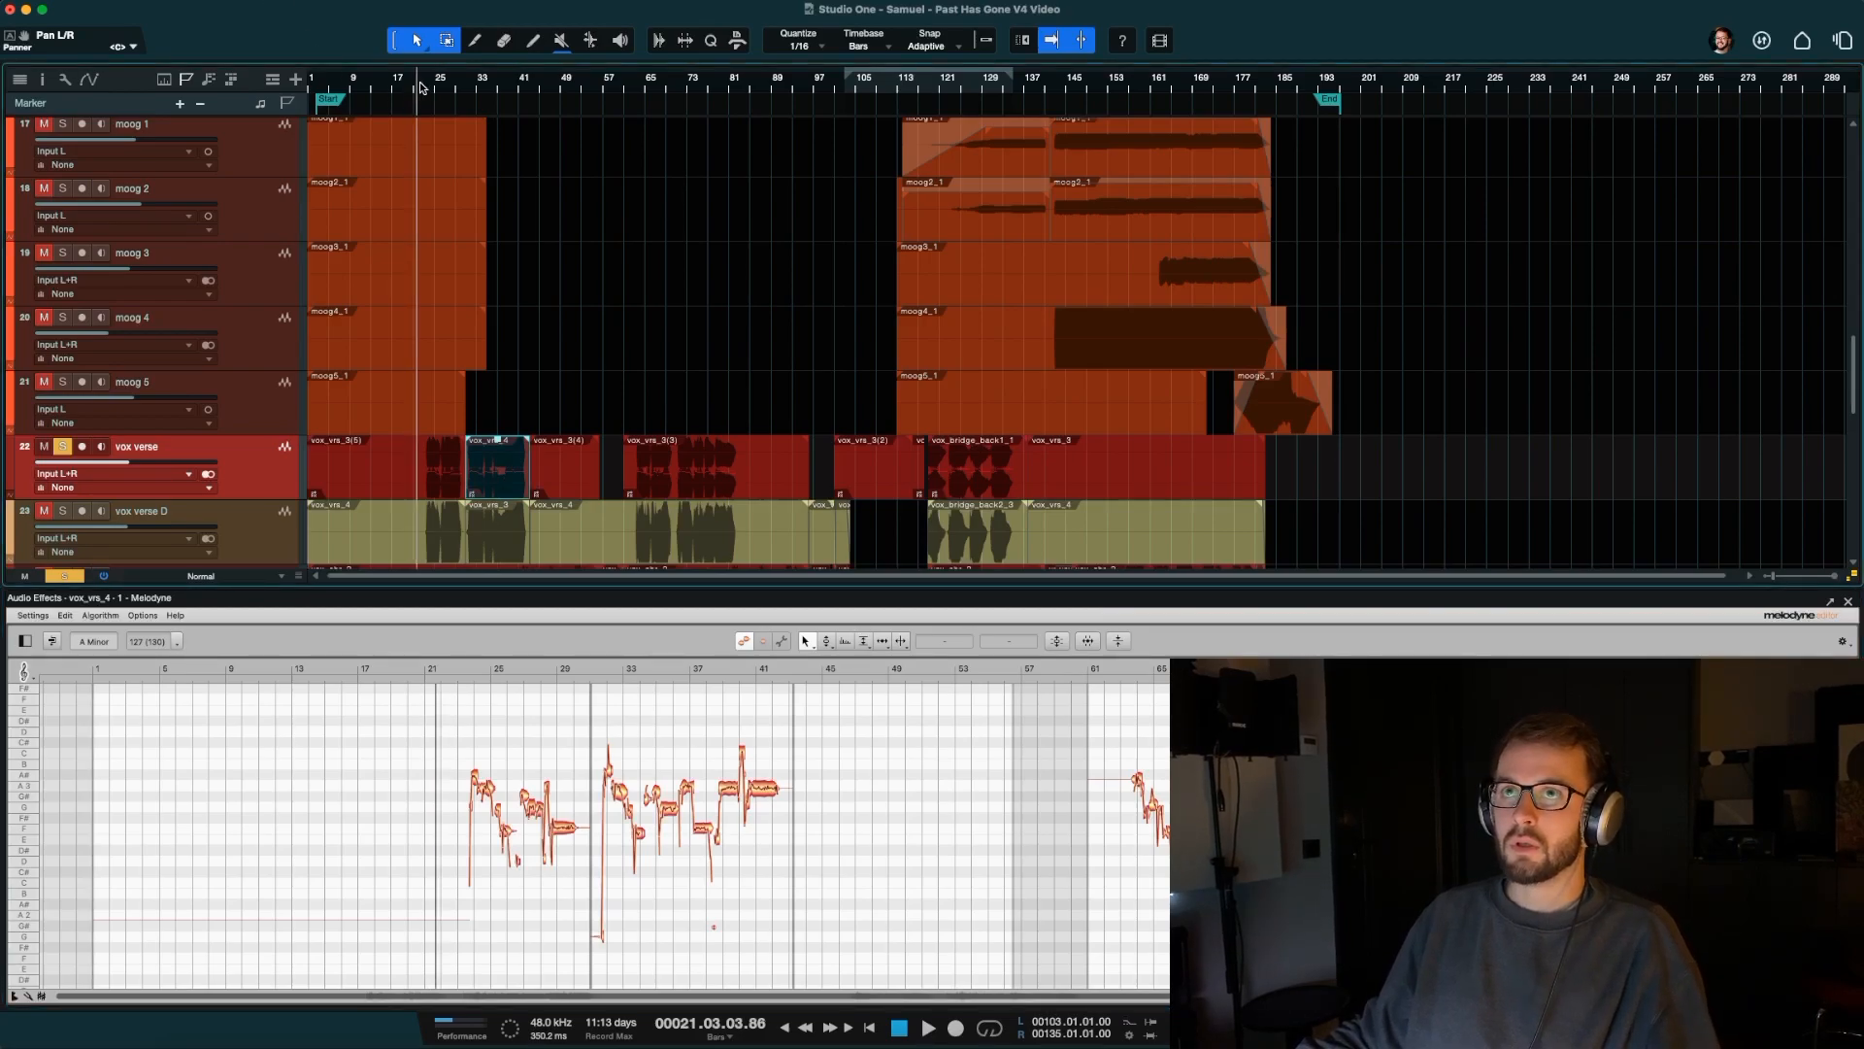
{"action": "key", "text": "e"}
{"action": "key", "text": "e"}
{"action": "left_click", "coordinate": [643, 614]}
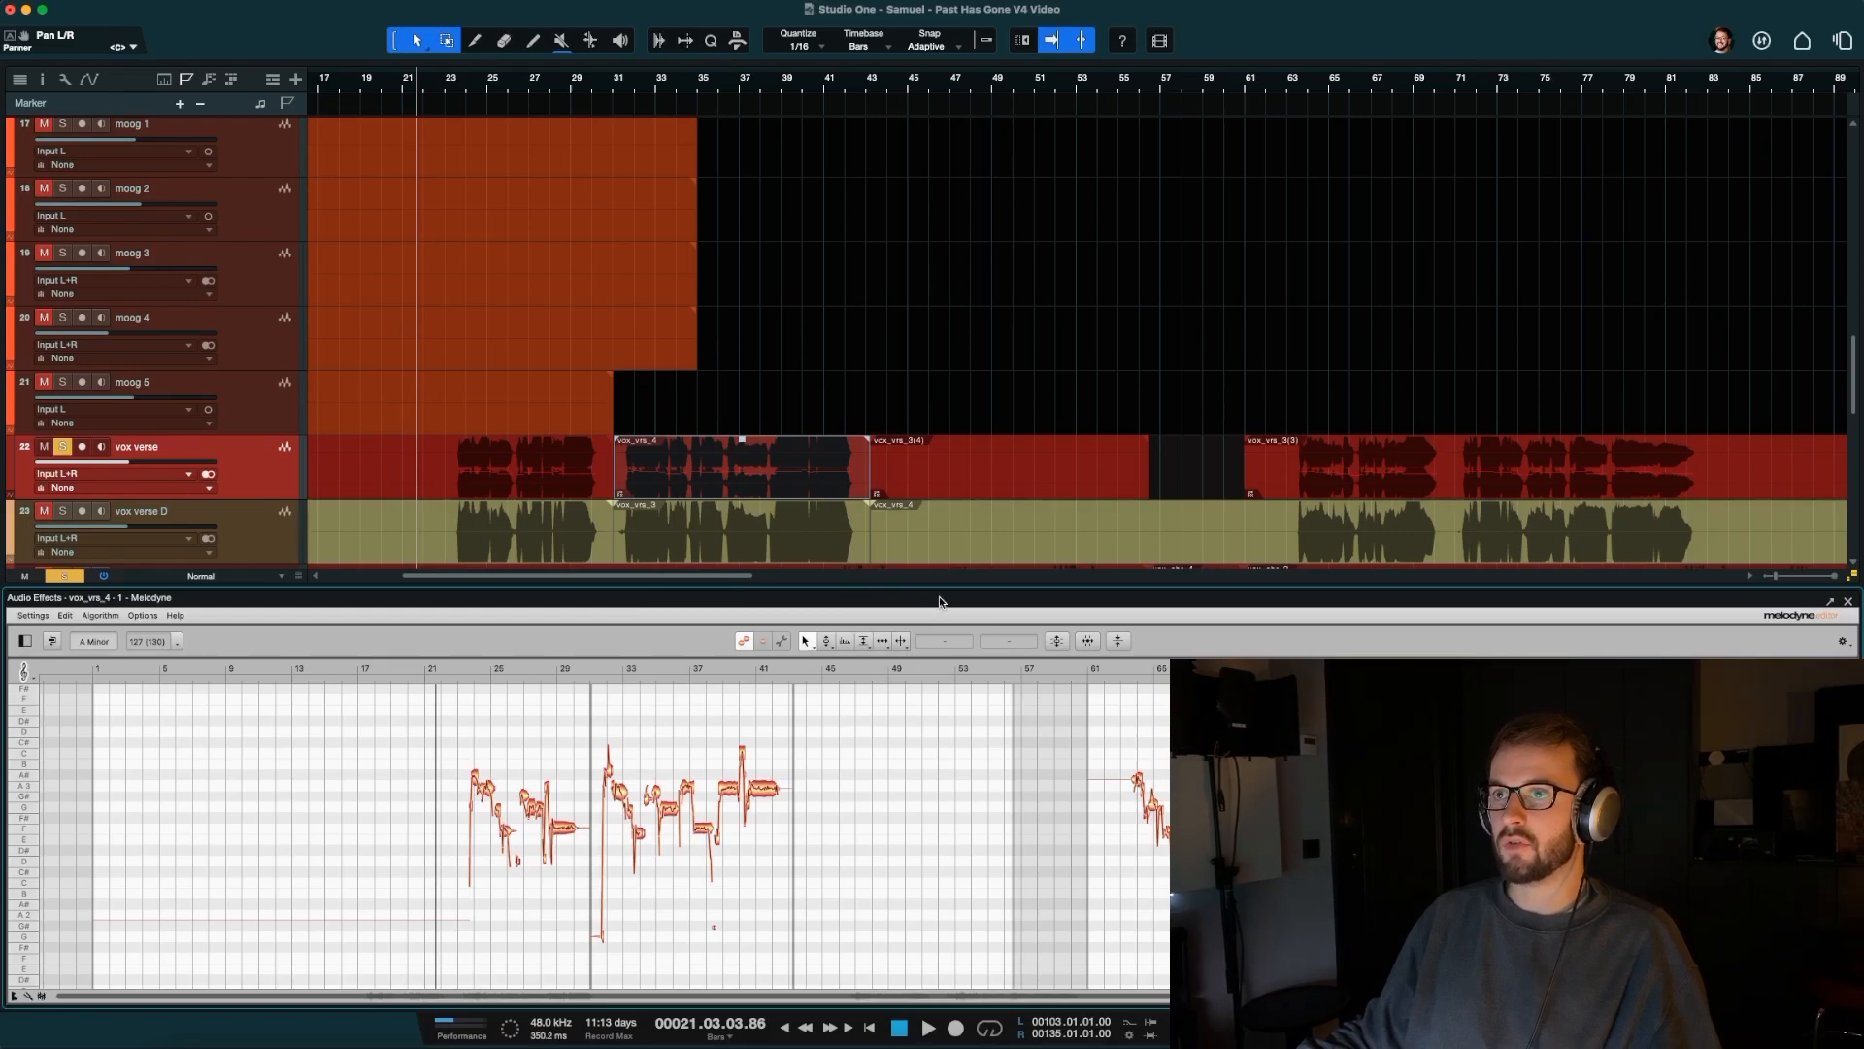
{"action": "scroll", "coordinate": [515, 730], "scroll_direction": "up", "scroll_amount": 5}
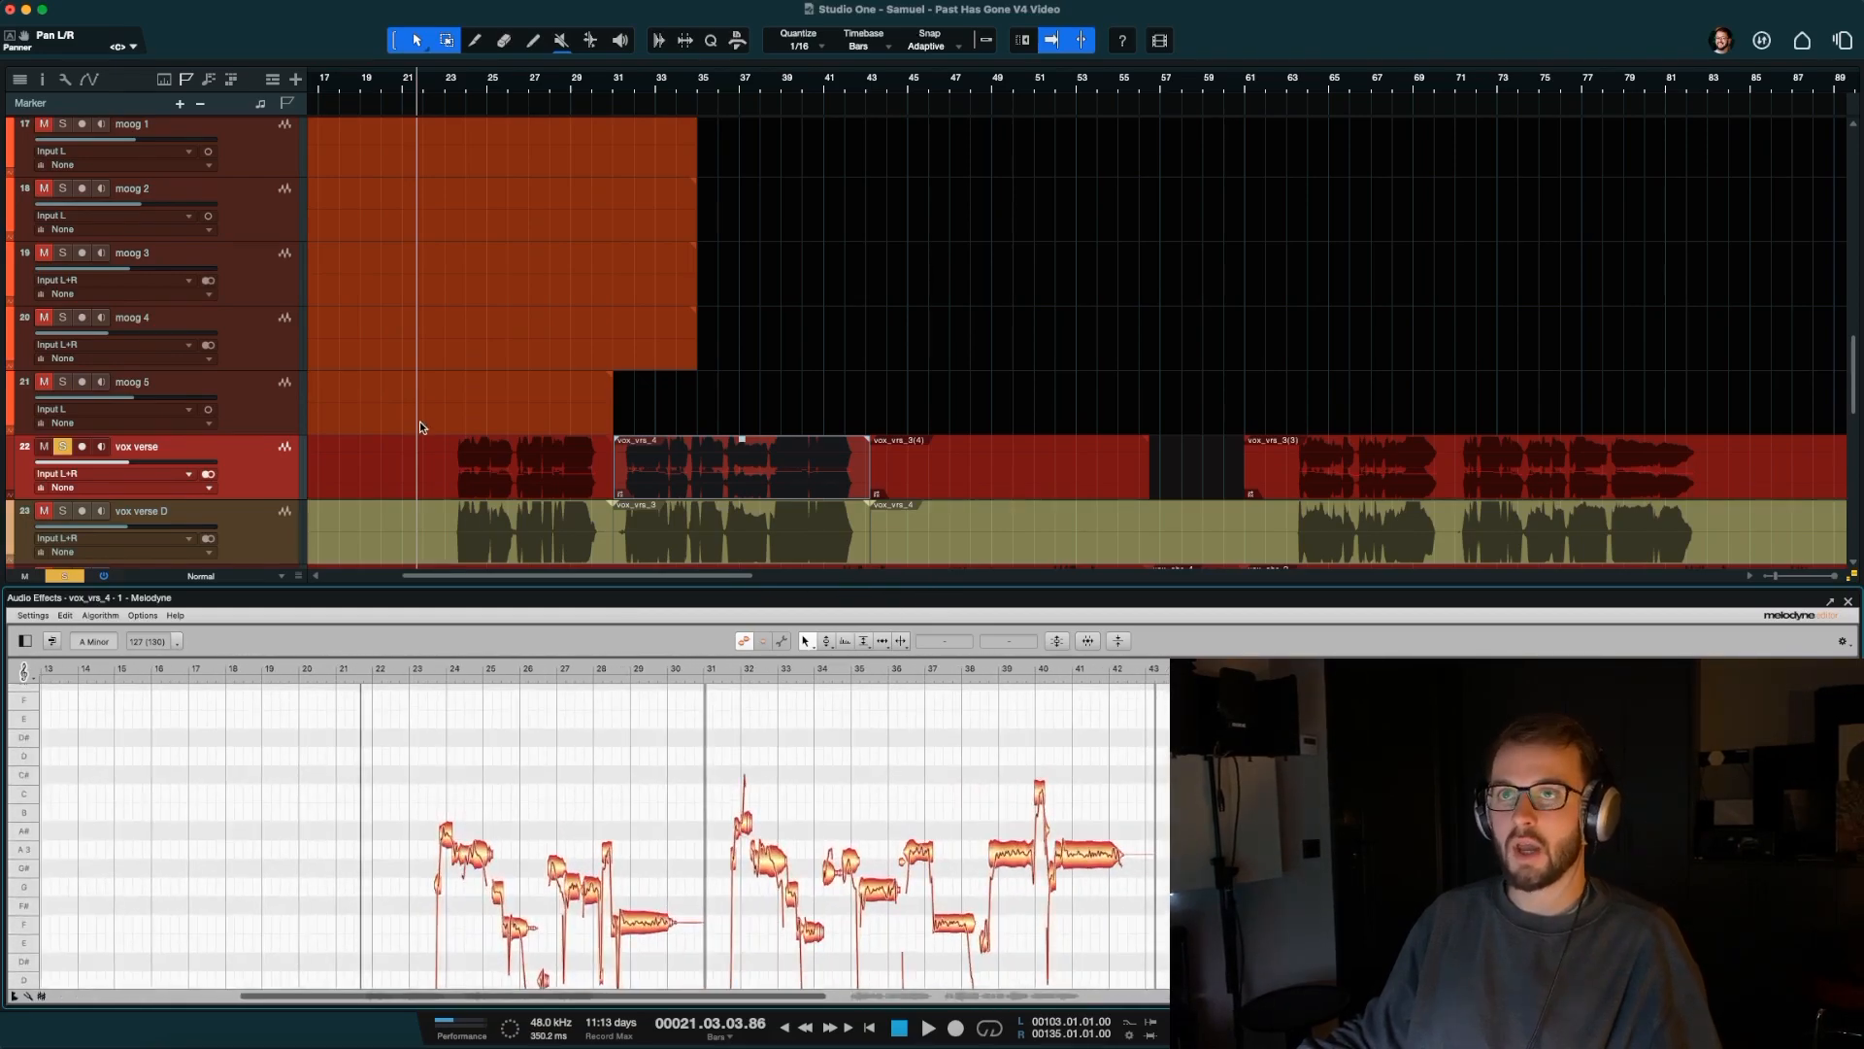
{"action": "scroll", "coordinate": [429, 437], "scroll_direction": "down", "scroll_amount": 2}
{"action": "left_click", "coordinate": [450, 79]}
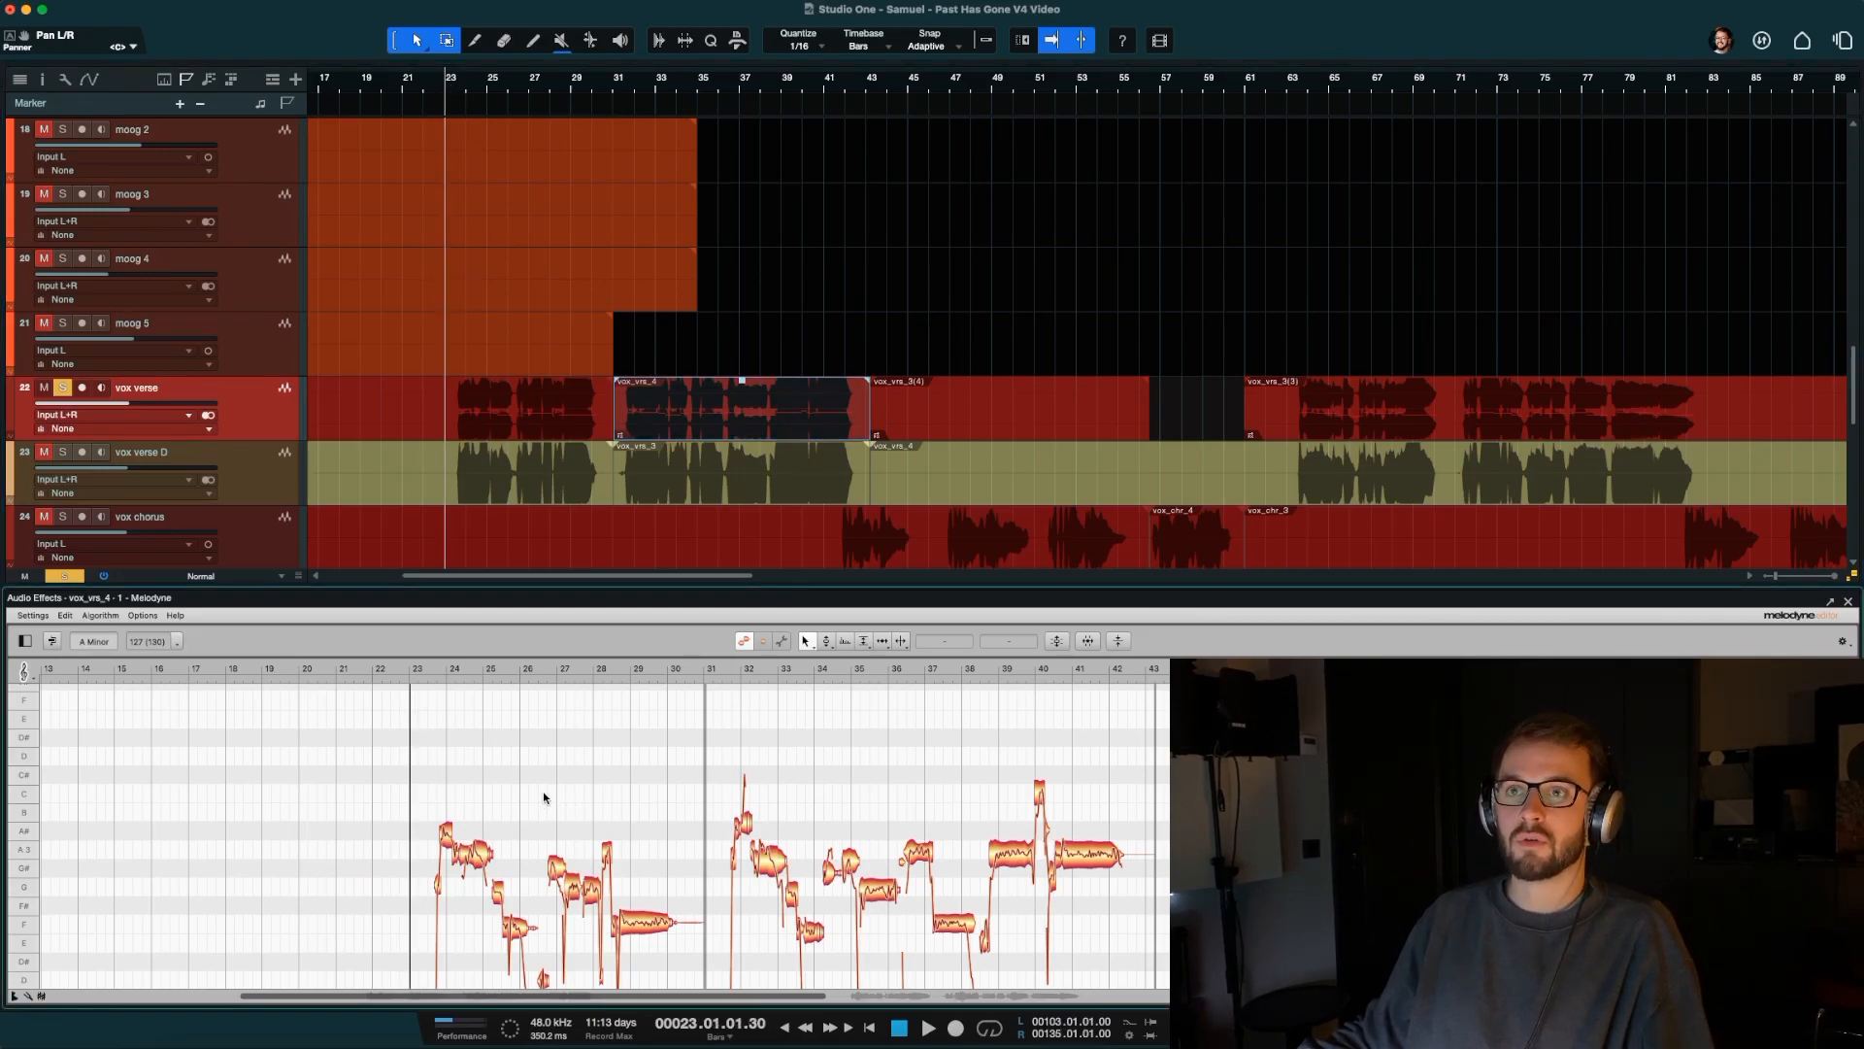
{"action": "key", "text": "space"}
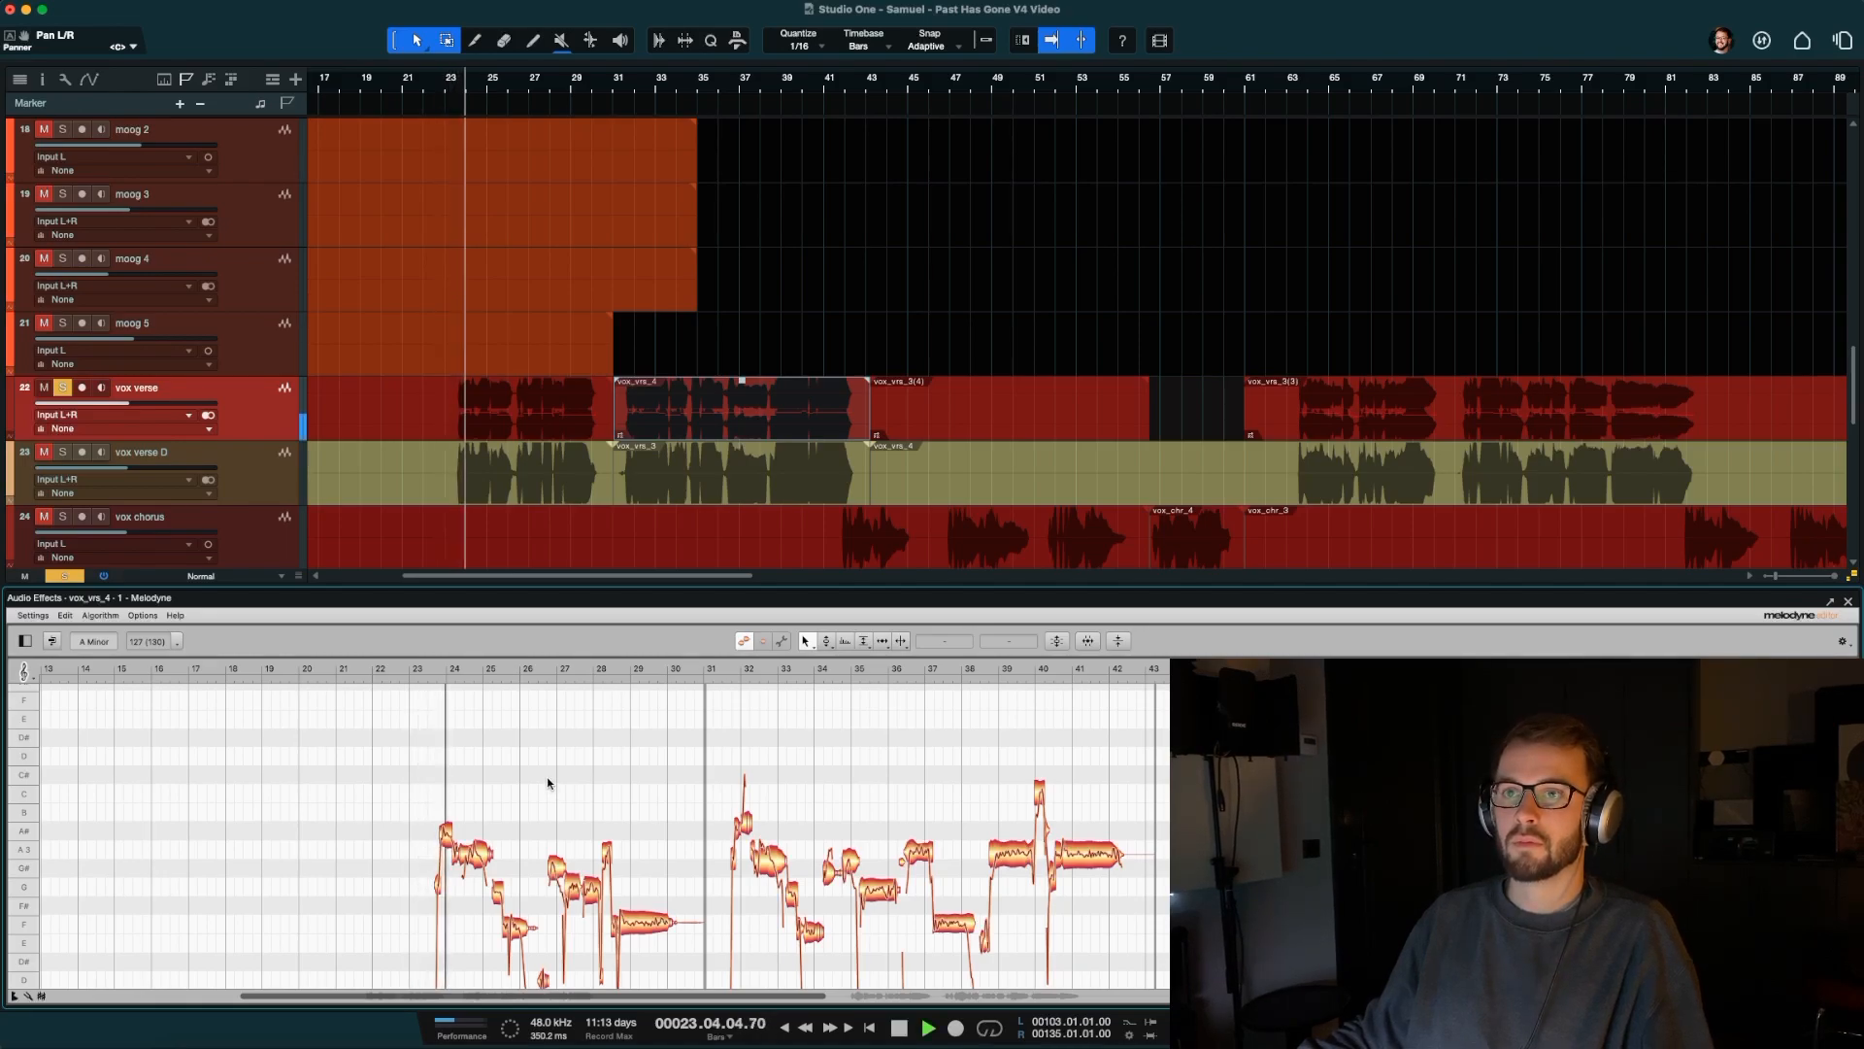
{"action": "scroll", "coordinate": [549, 782], "scroll_direction": "down", "scroll_amount": 2}
{"action": "scroll", "coordinate": [548, 783], "scroll_direction": "up", "scroll_amount": 1}
{"action": "key", "text": "space"}
Select all the verse vocal notes in Melodyne and correct their pitch center by about 59%, leaving pitch drift at 0%.
{"action": "scroll", "coordinate": [700, 754], "scroll_direction": "down", "scroll_amount": 2}
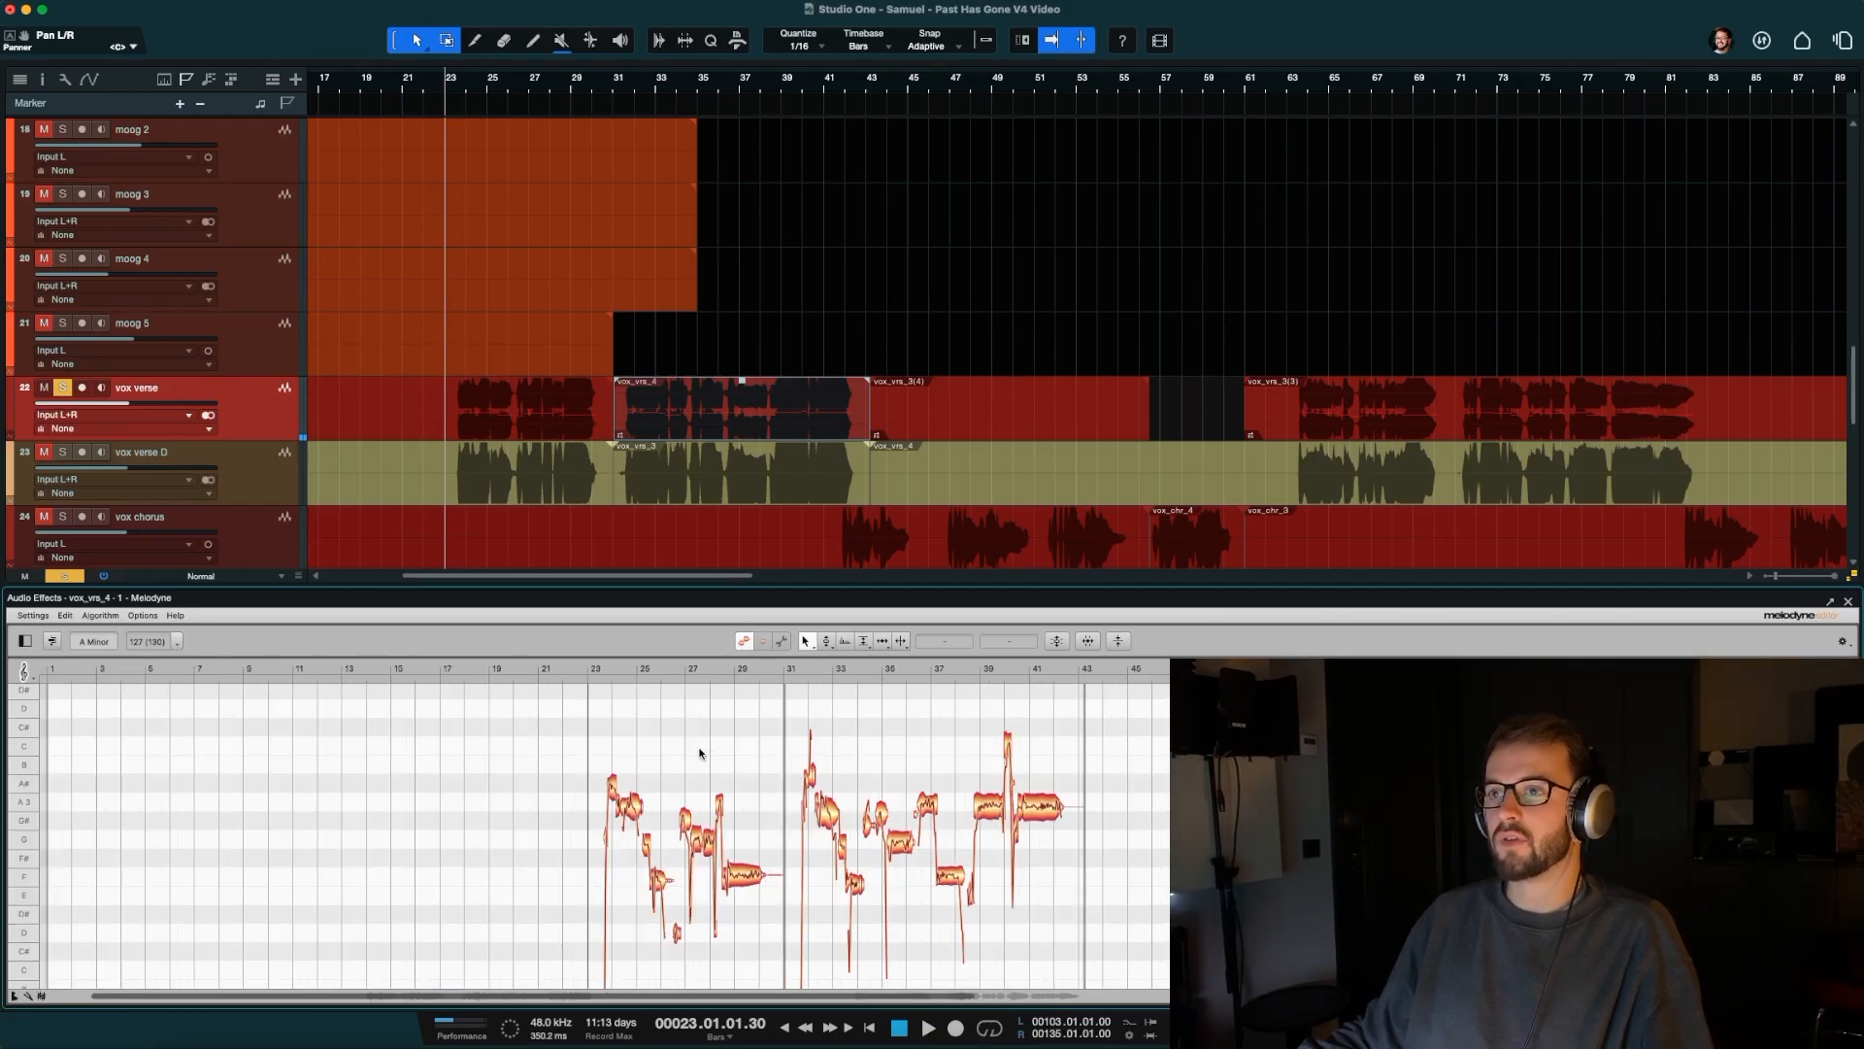
{"action": "key", "text": "super+a"}
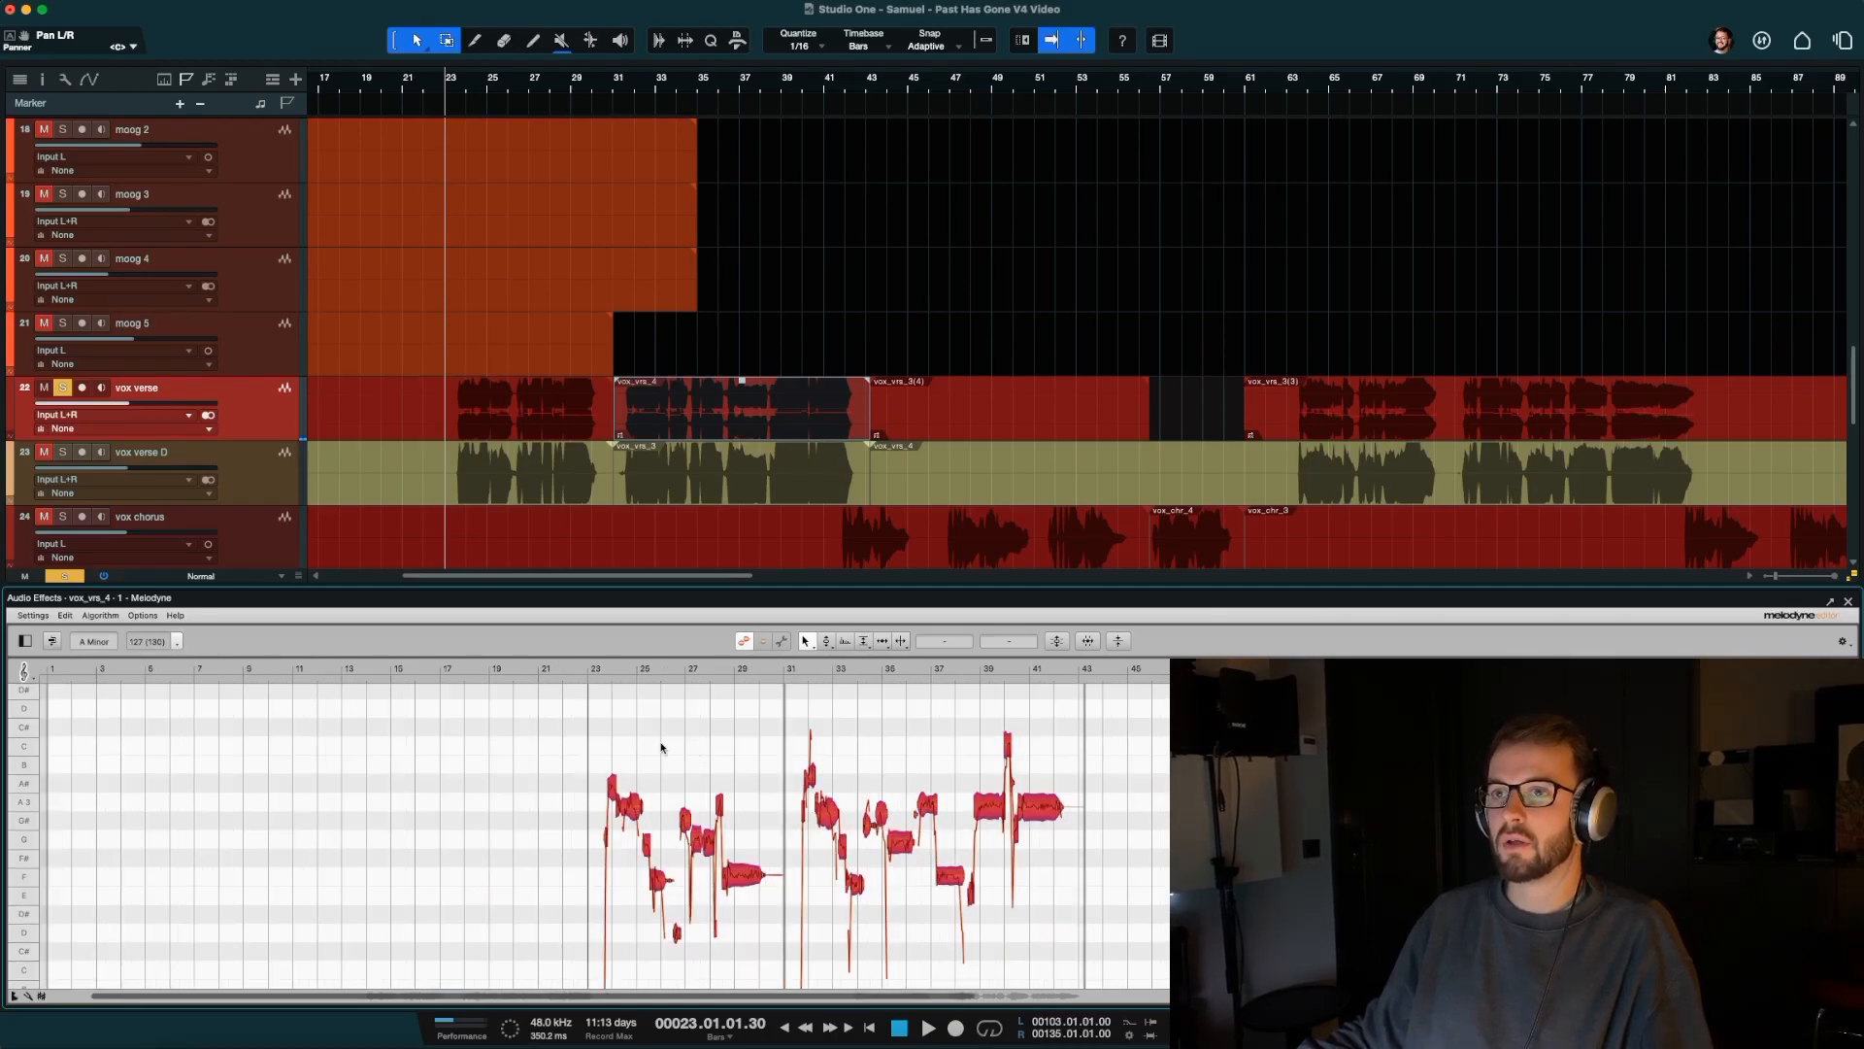
{"action": "left_click", "coordinate": [65, 618]}
{"action": "mouse_move", "coordinate": [137, 723]}
{"action": "left_click", "coordinate": [253, 724]}
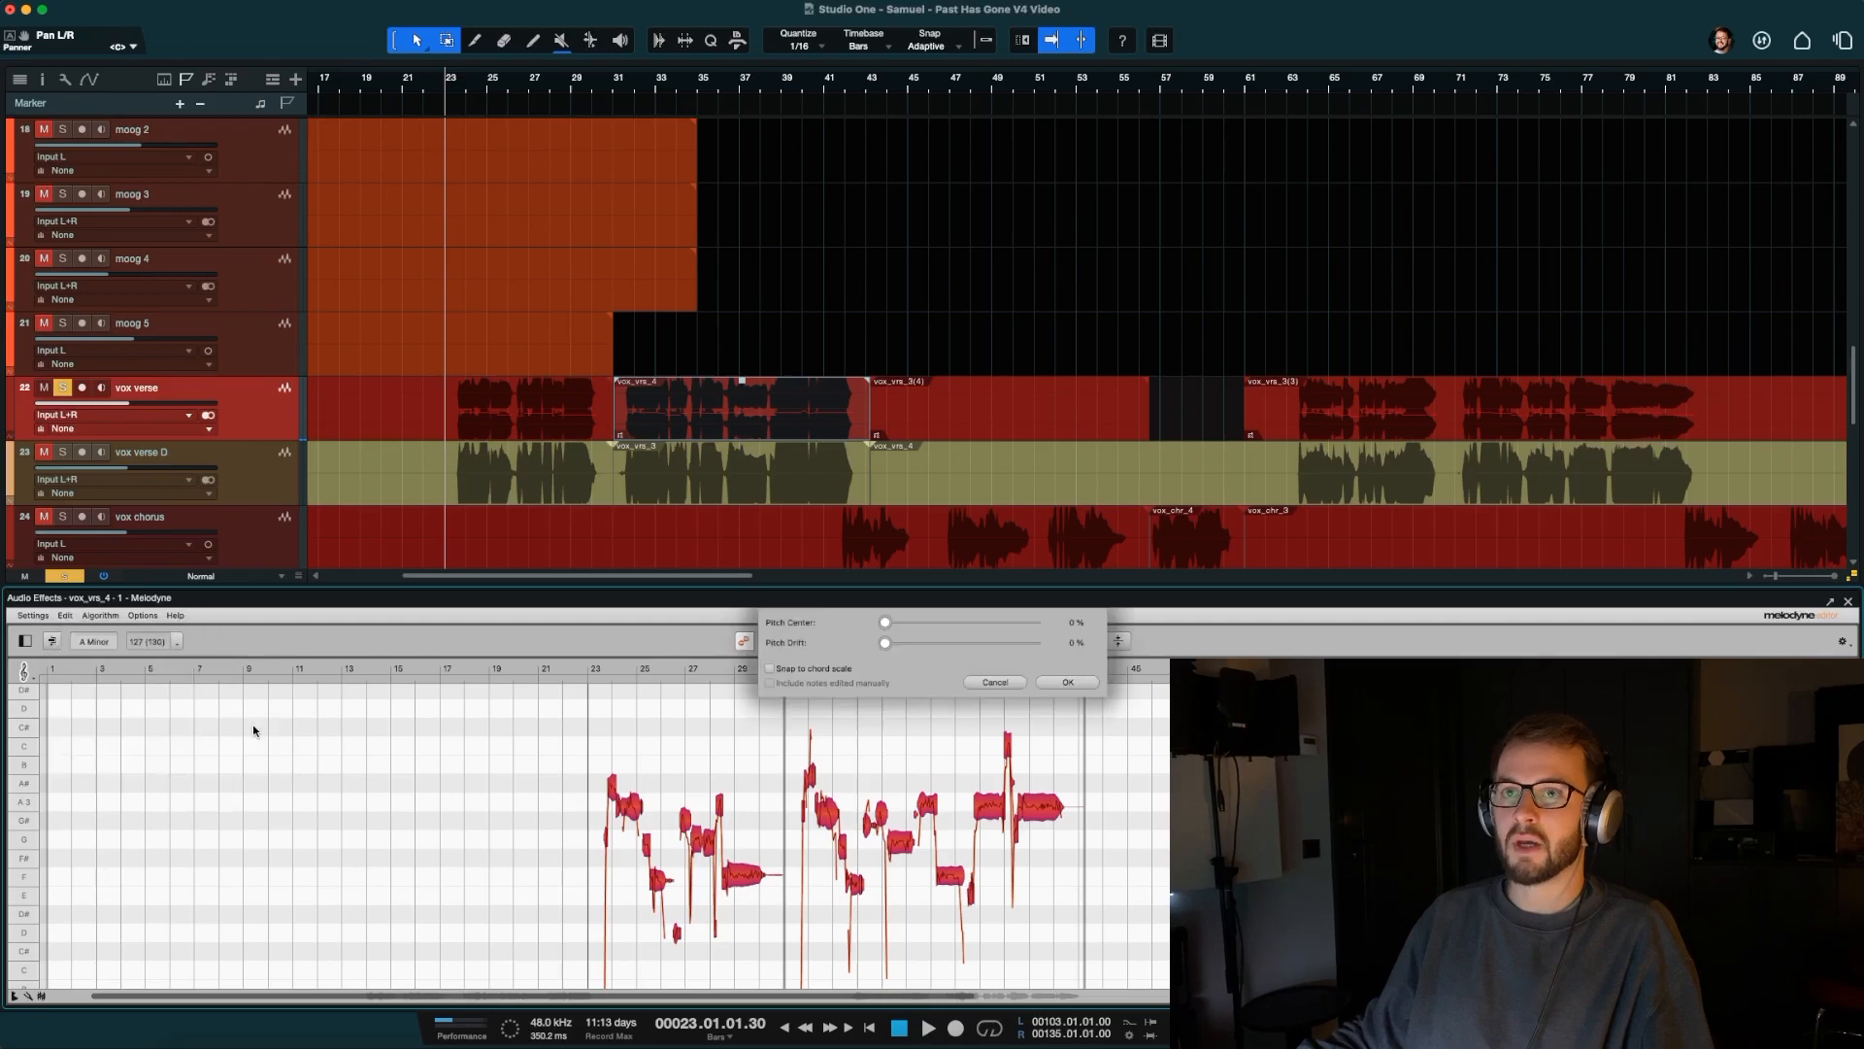
{"action": "left_click_drag", "start_coordinate": [884, 623], "coordinate": [970, 621]}
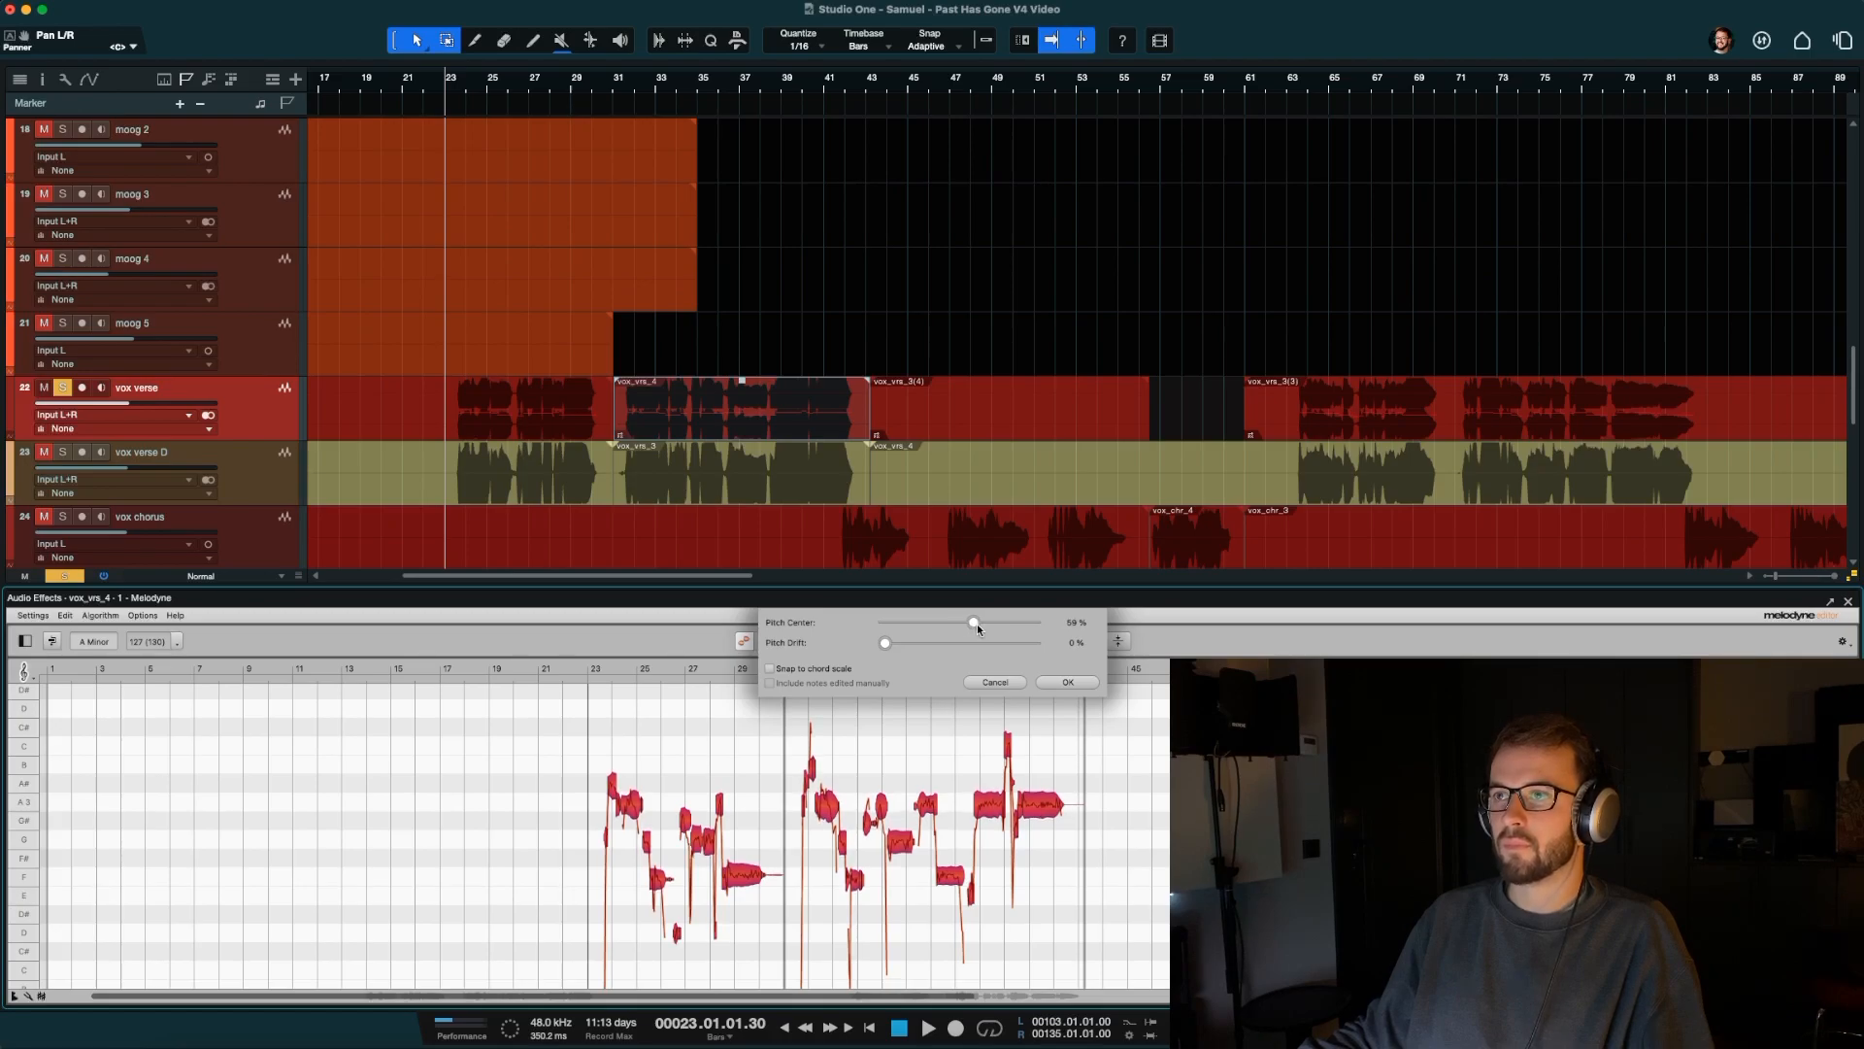
{"action": "left_click", "coordinate": [1067, 682]}
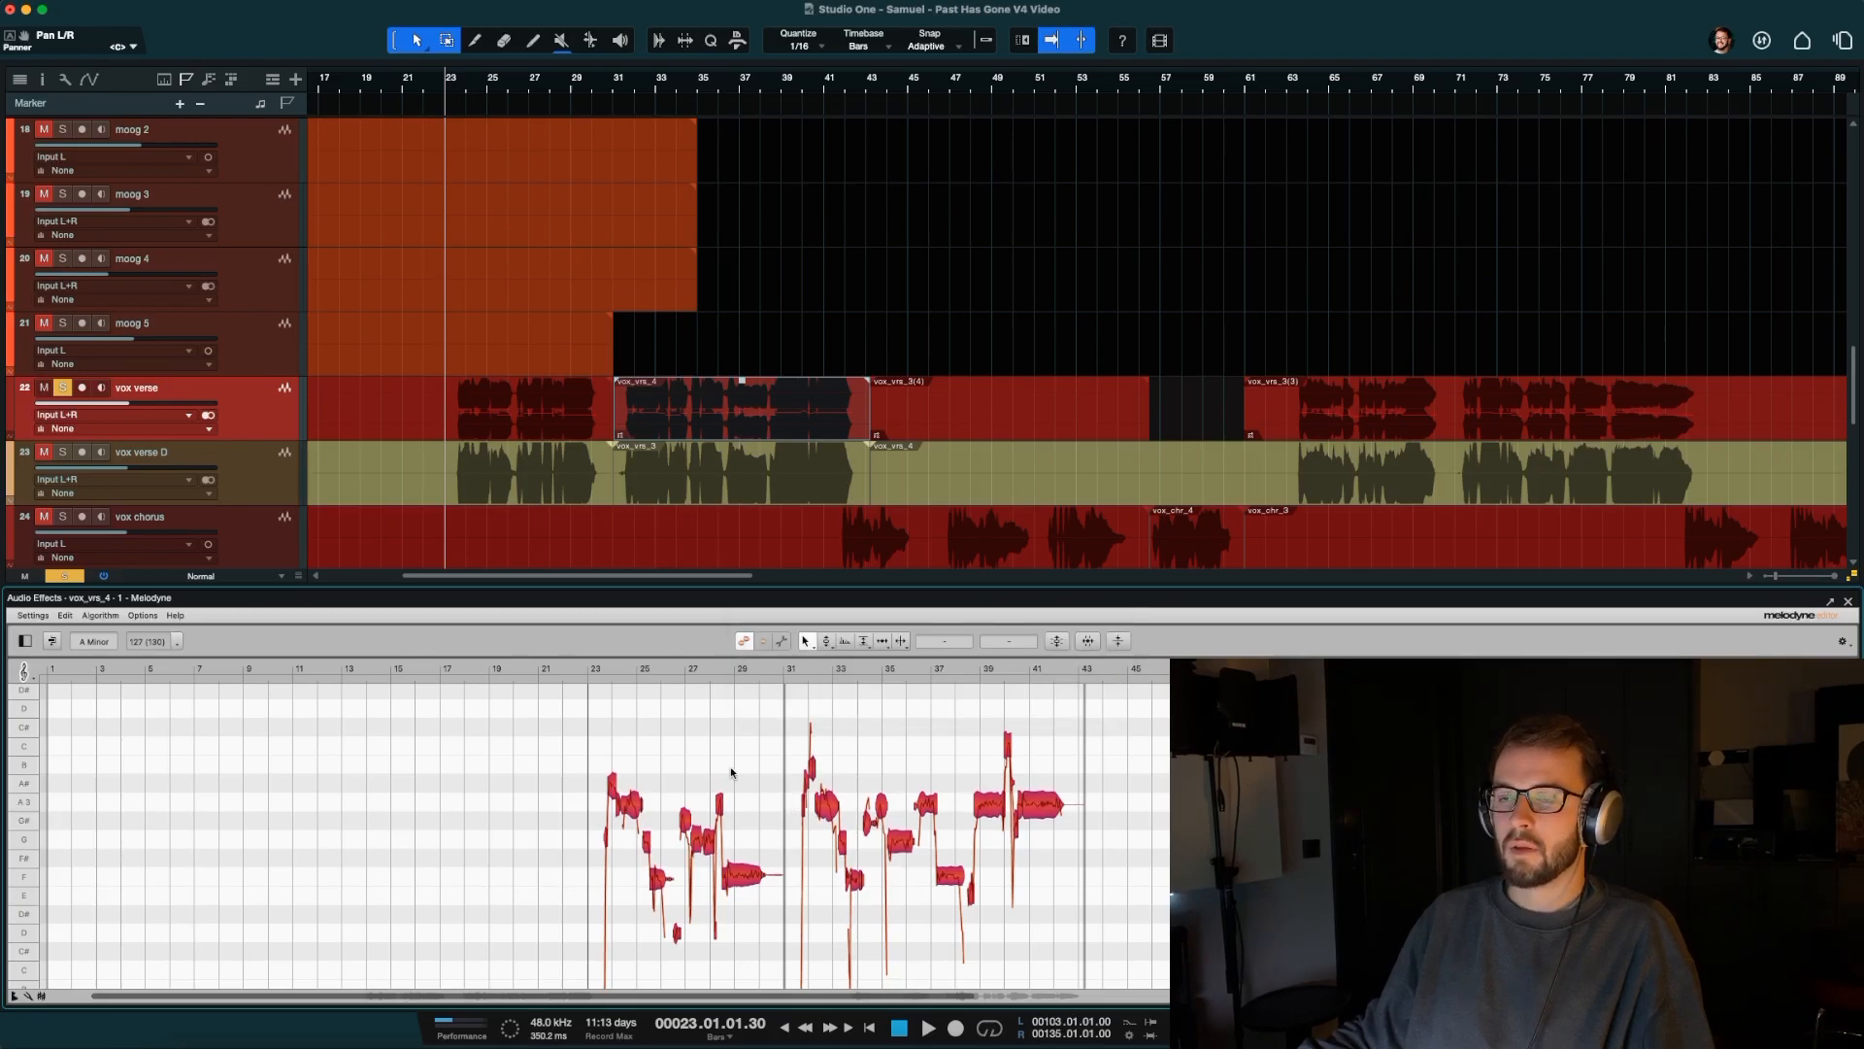
Enlarge the first phrases in Melodyne, deselect the notes and listen briefly to the corrected vocal from bar 23.
{"action": "left_click_drag", "start_coordinate": [668, 731], "coordinate": [796, 760]}
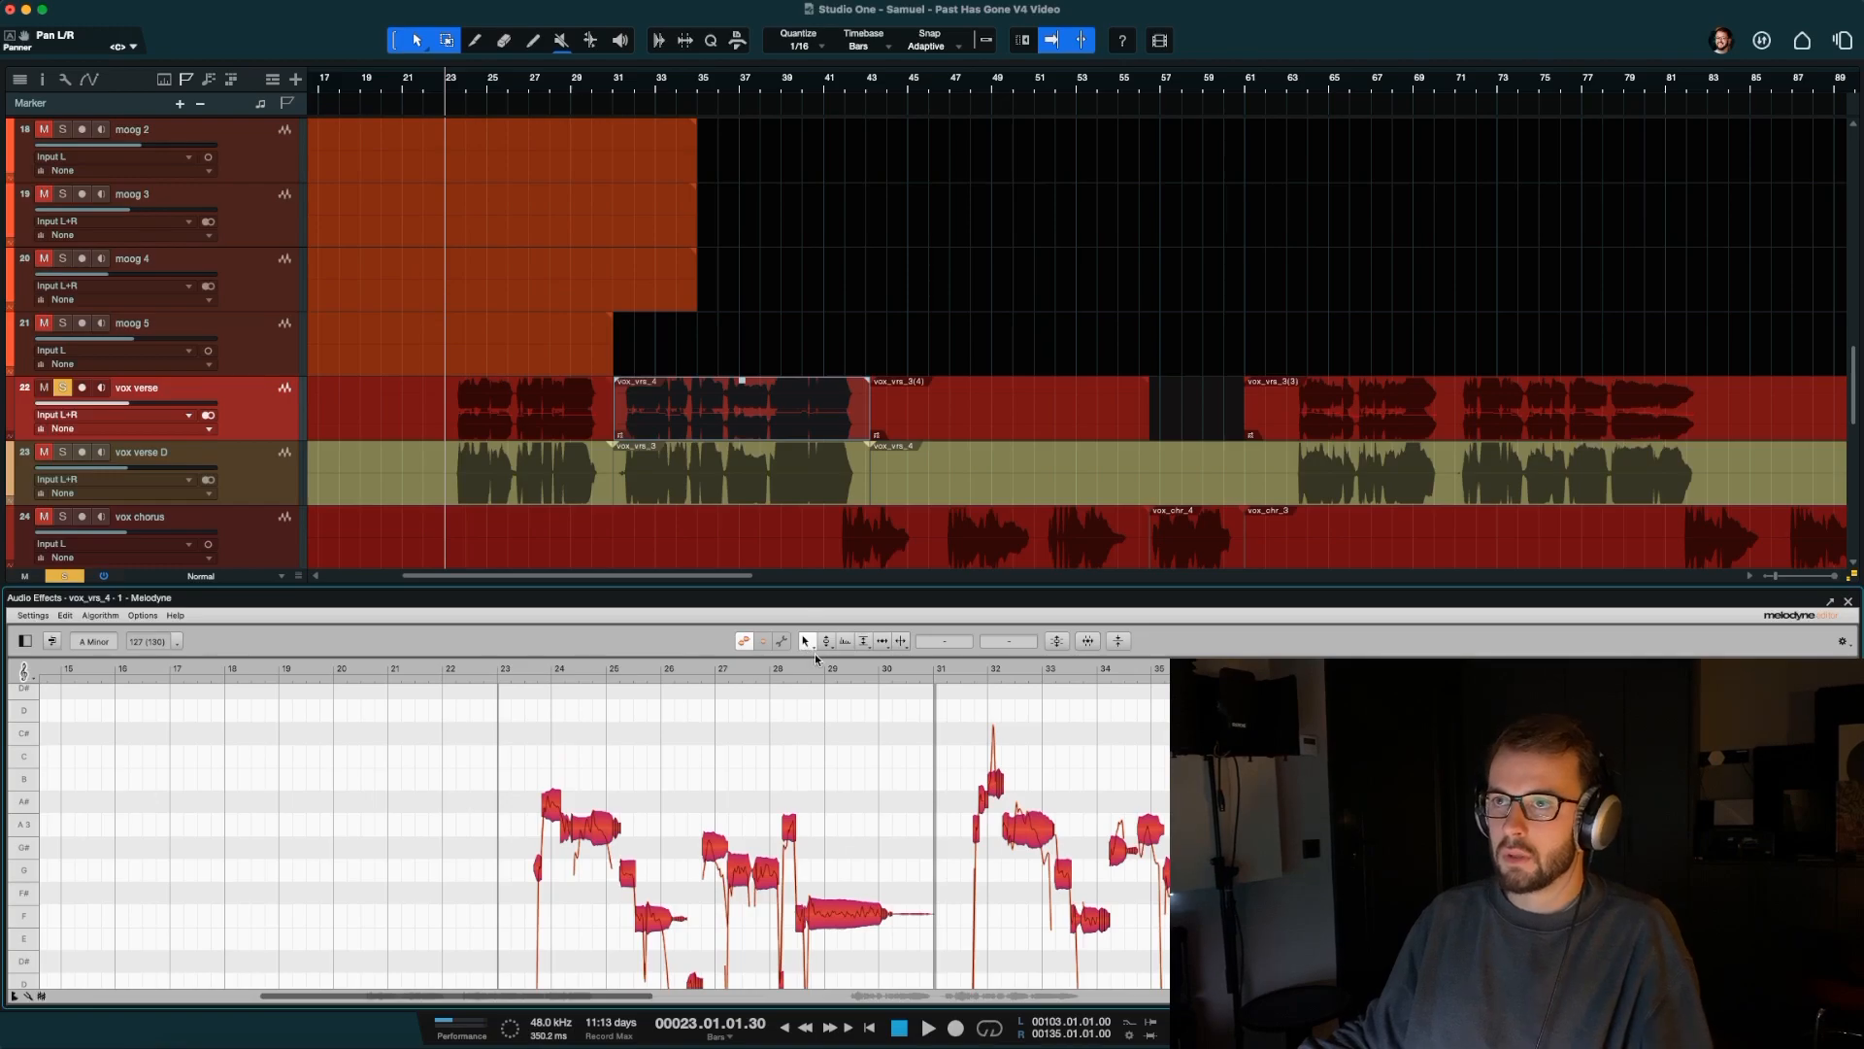
{"action": "left_click", "coordinate": [855, 780]}
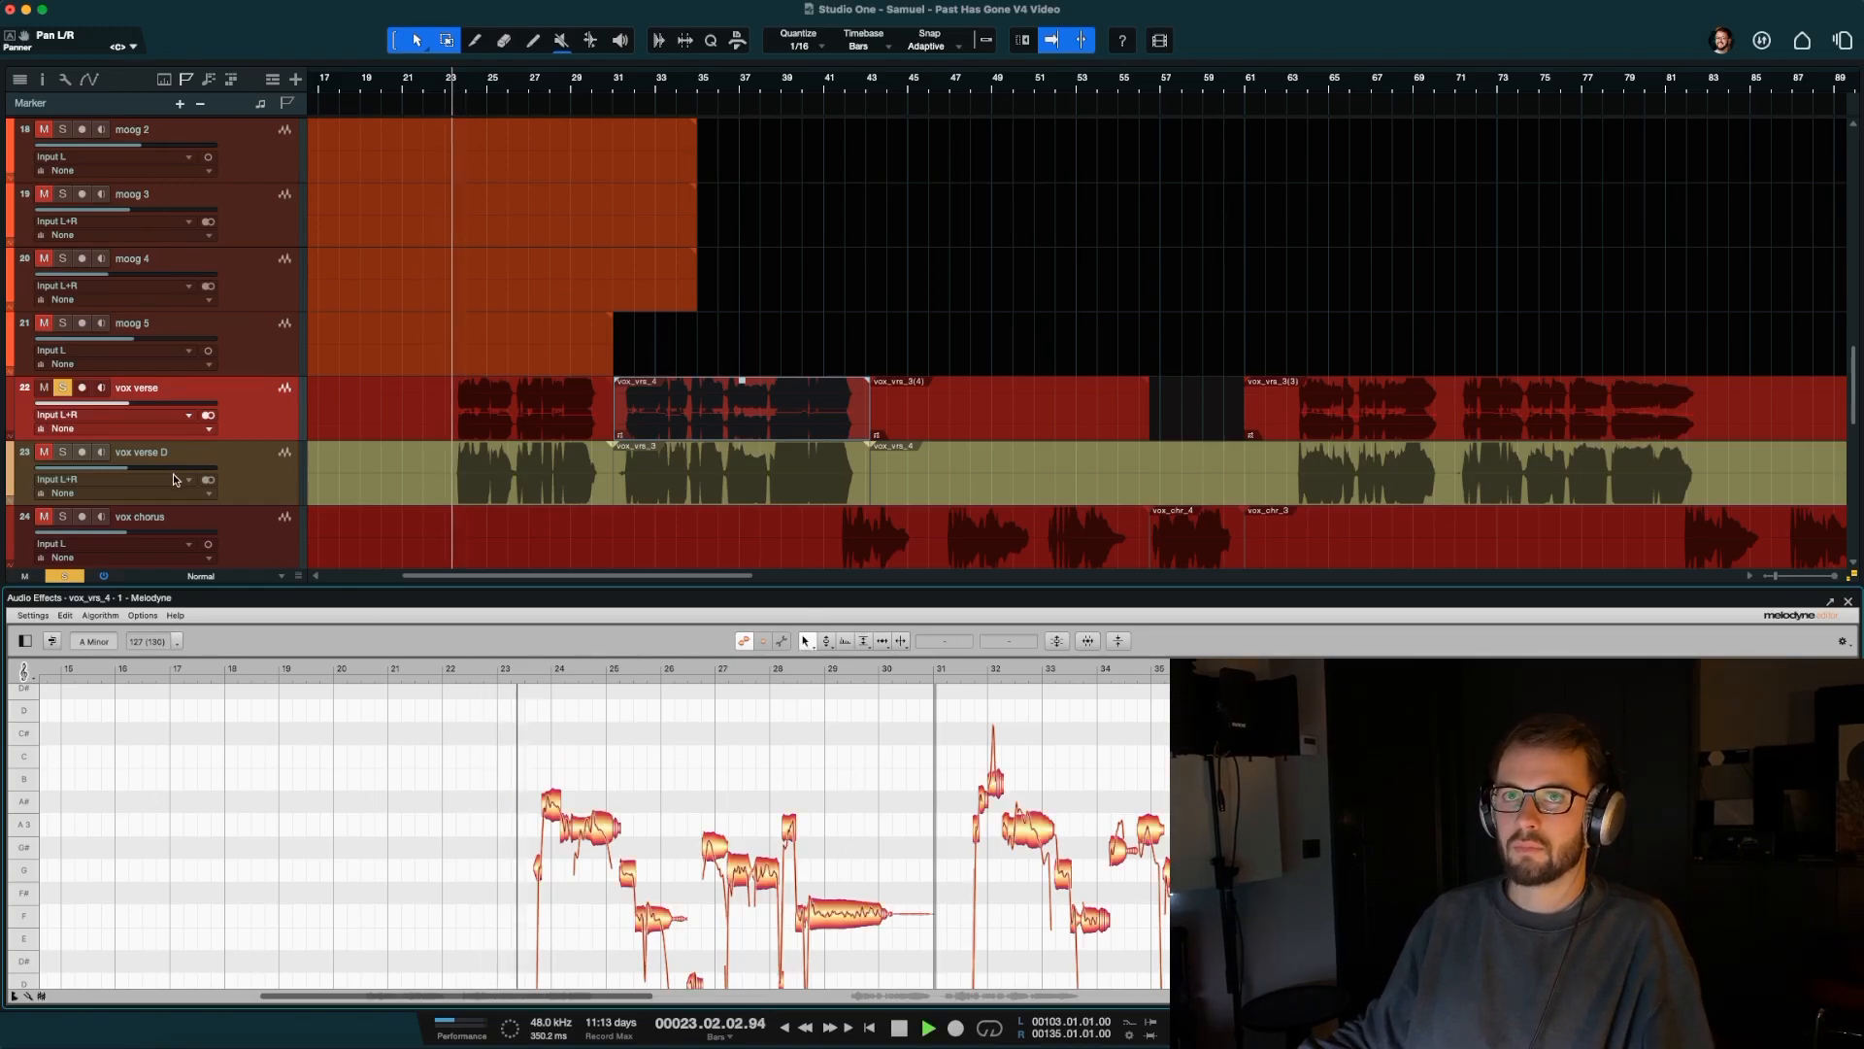
{"action": "key", "text": "space"}
Solo the Main Gtr bus with its two gtr tracks alongside the verse vocal.
{"action": "scroll", "coordinate": [247, 256], "scroll_direction": "up", "scroll_amount": 15}
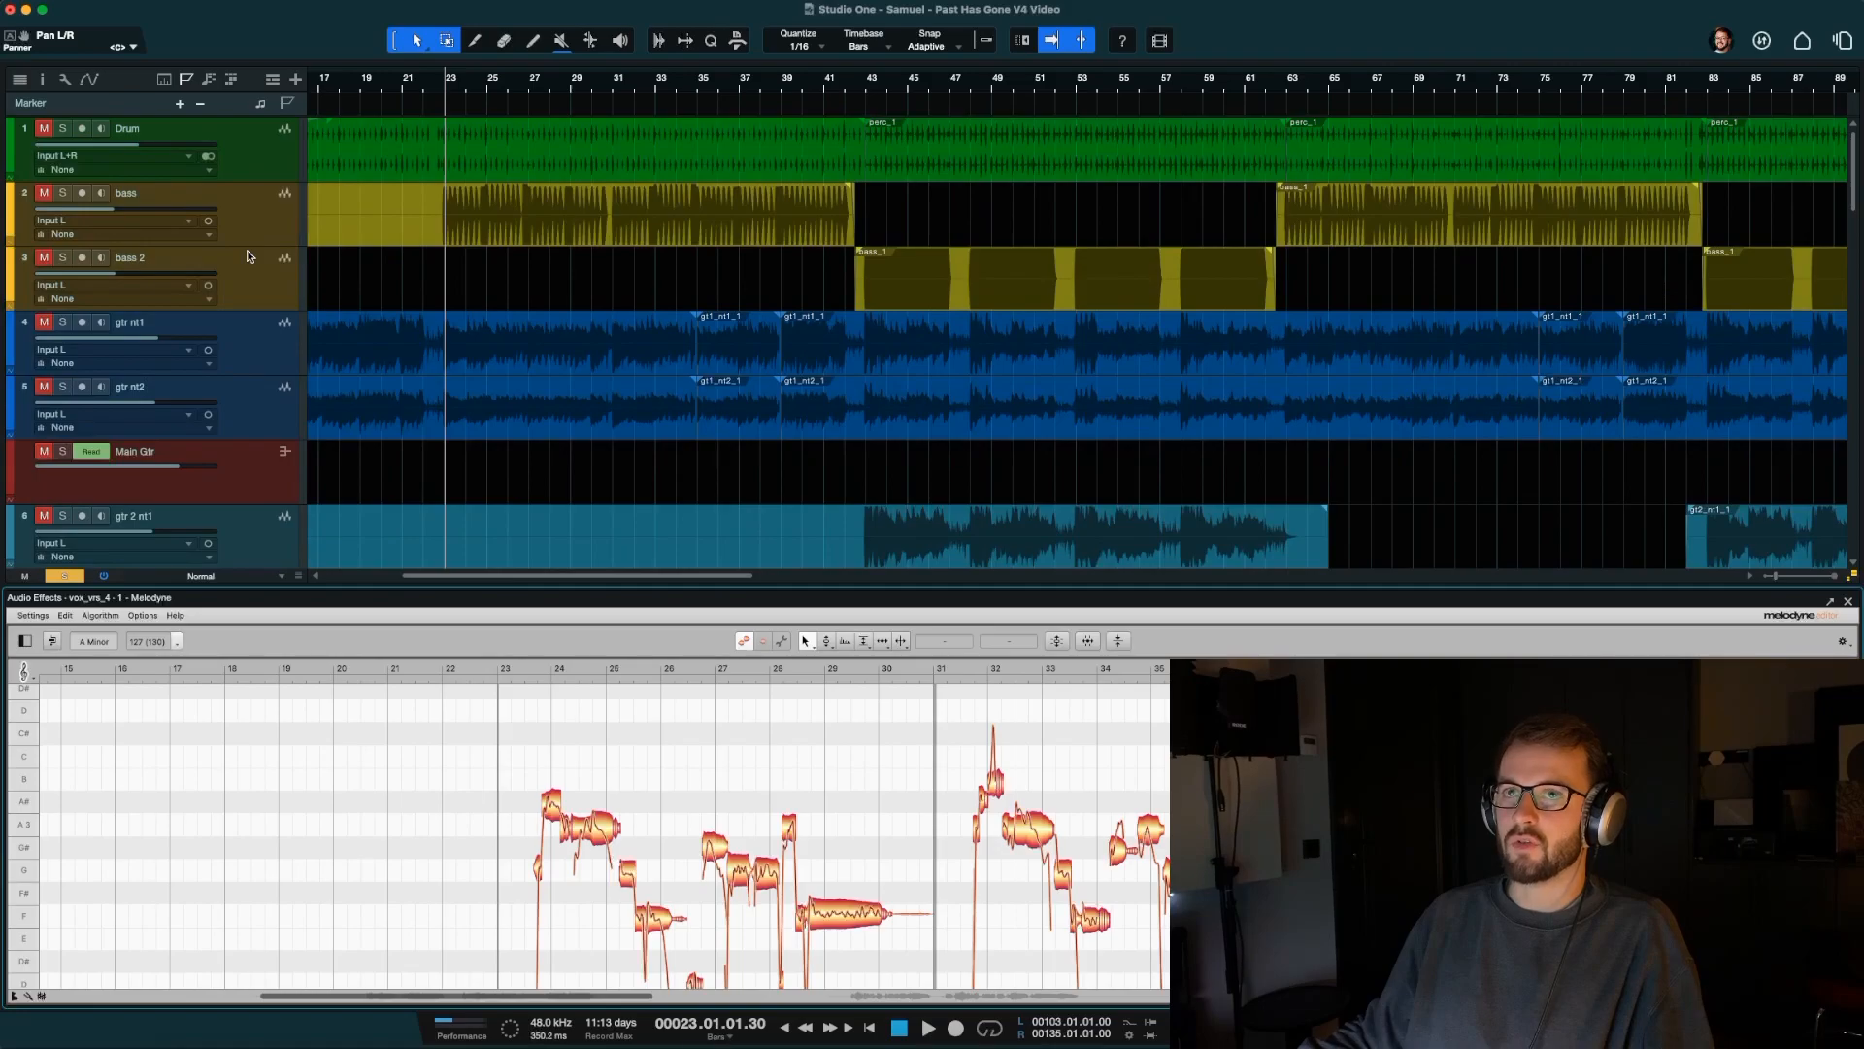
{"action": "left_click", "coordinate": [294, 337]}
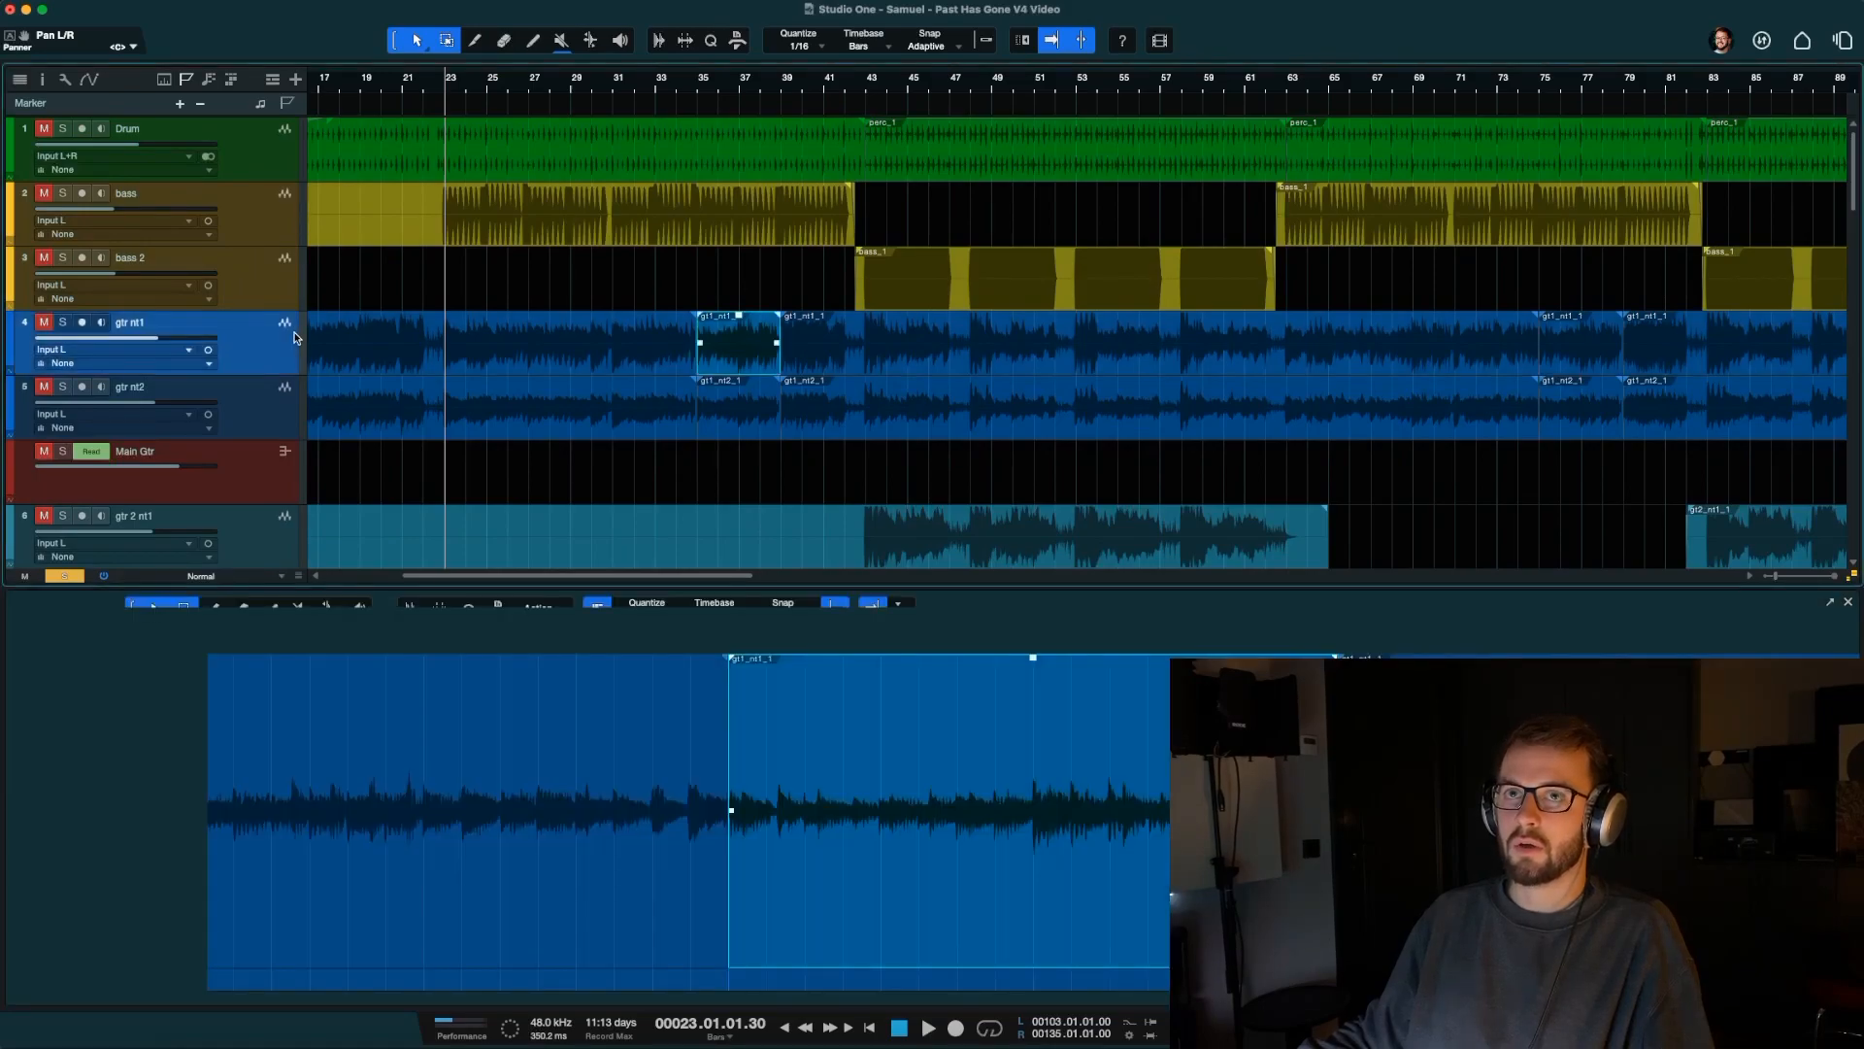
{"action": "left_click", "coordinate": [269, 478]}
{"action": "left_click", "coordinate": [62, 451]}
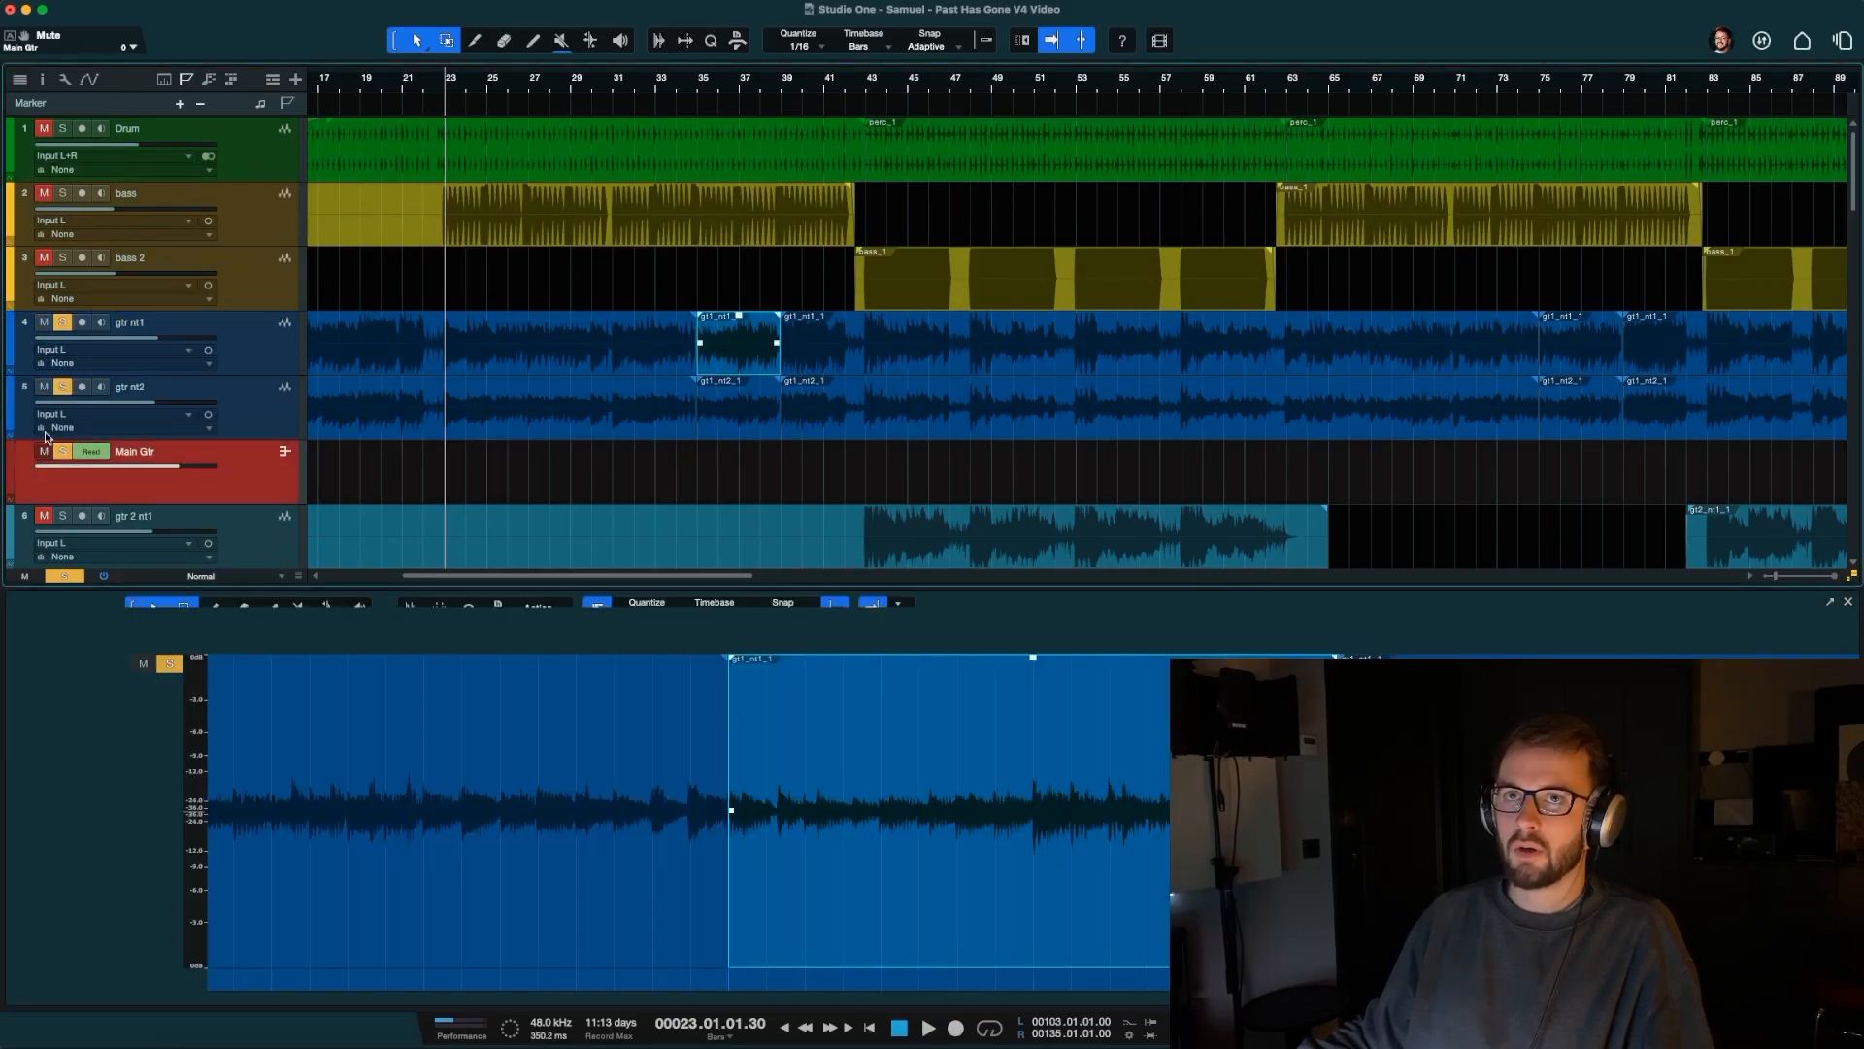
{"action": "left_click", "coordinate": [250, 348]}
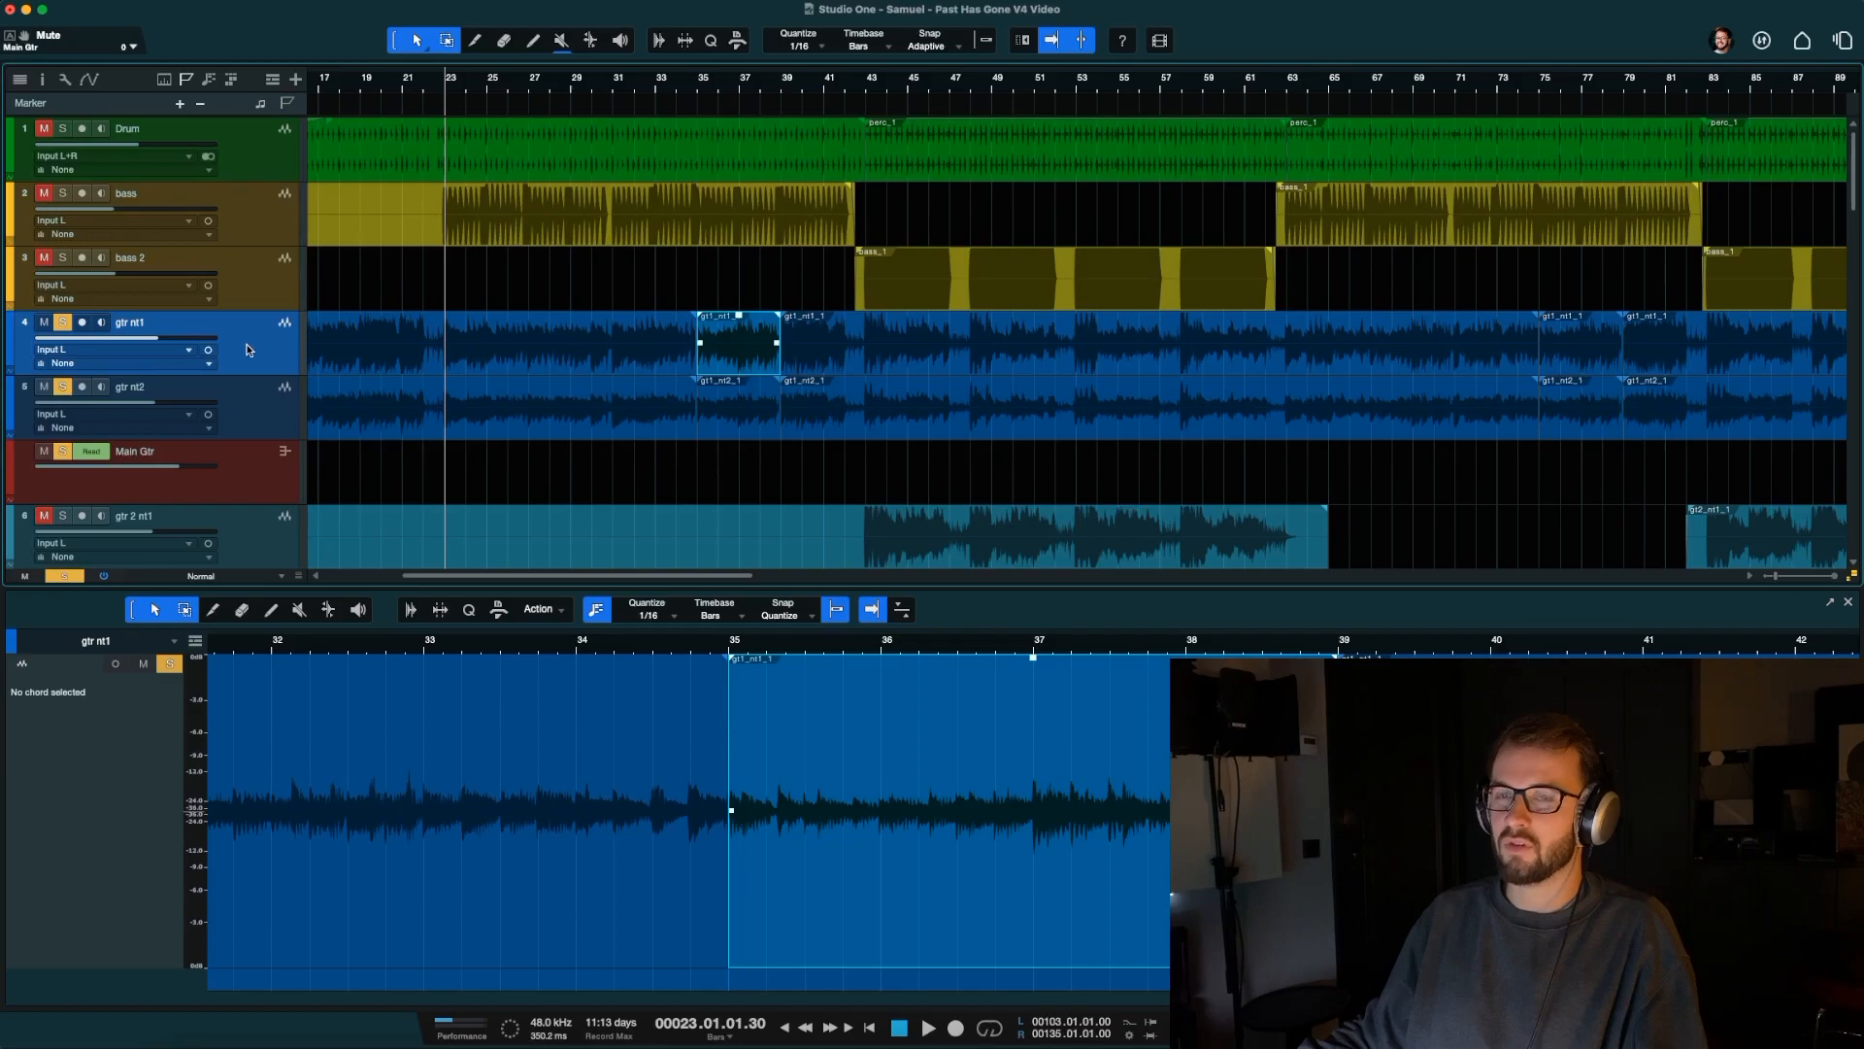
Open the first event on the vox verse track in the Melodyne editor.
{"action": "key", "text": "F3"}
{"action": "key", "text": "F3"}
{"action": "scroll", "coordinate": [486, 602], "scroll_direction": "down", "scroll_amount": 15}
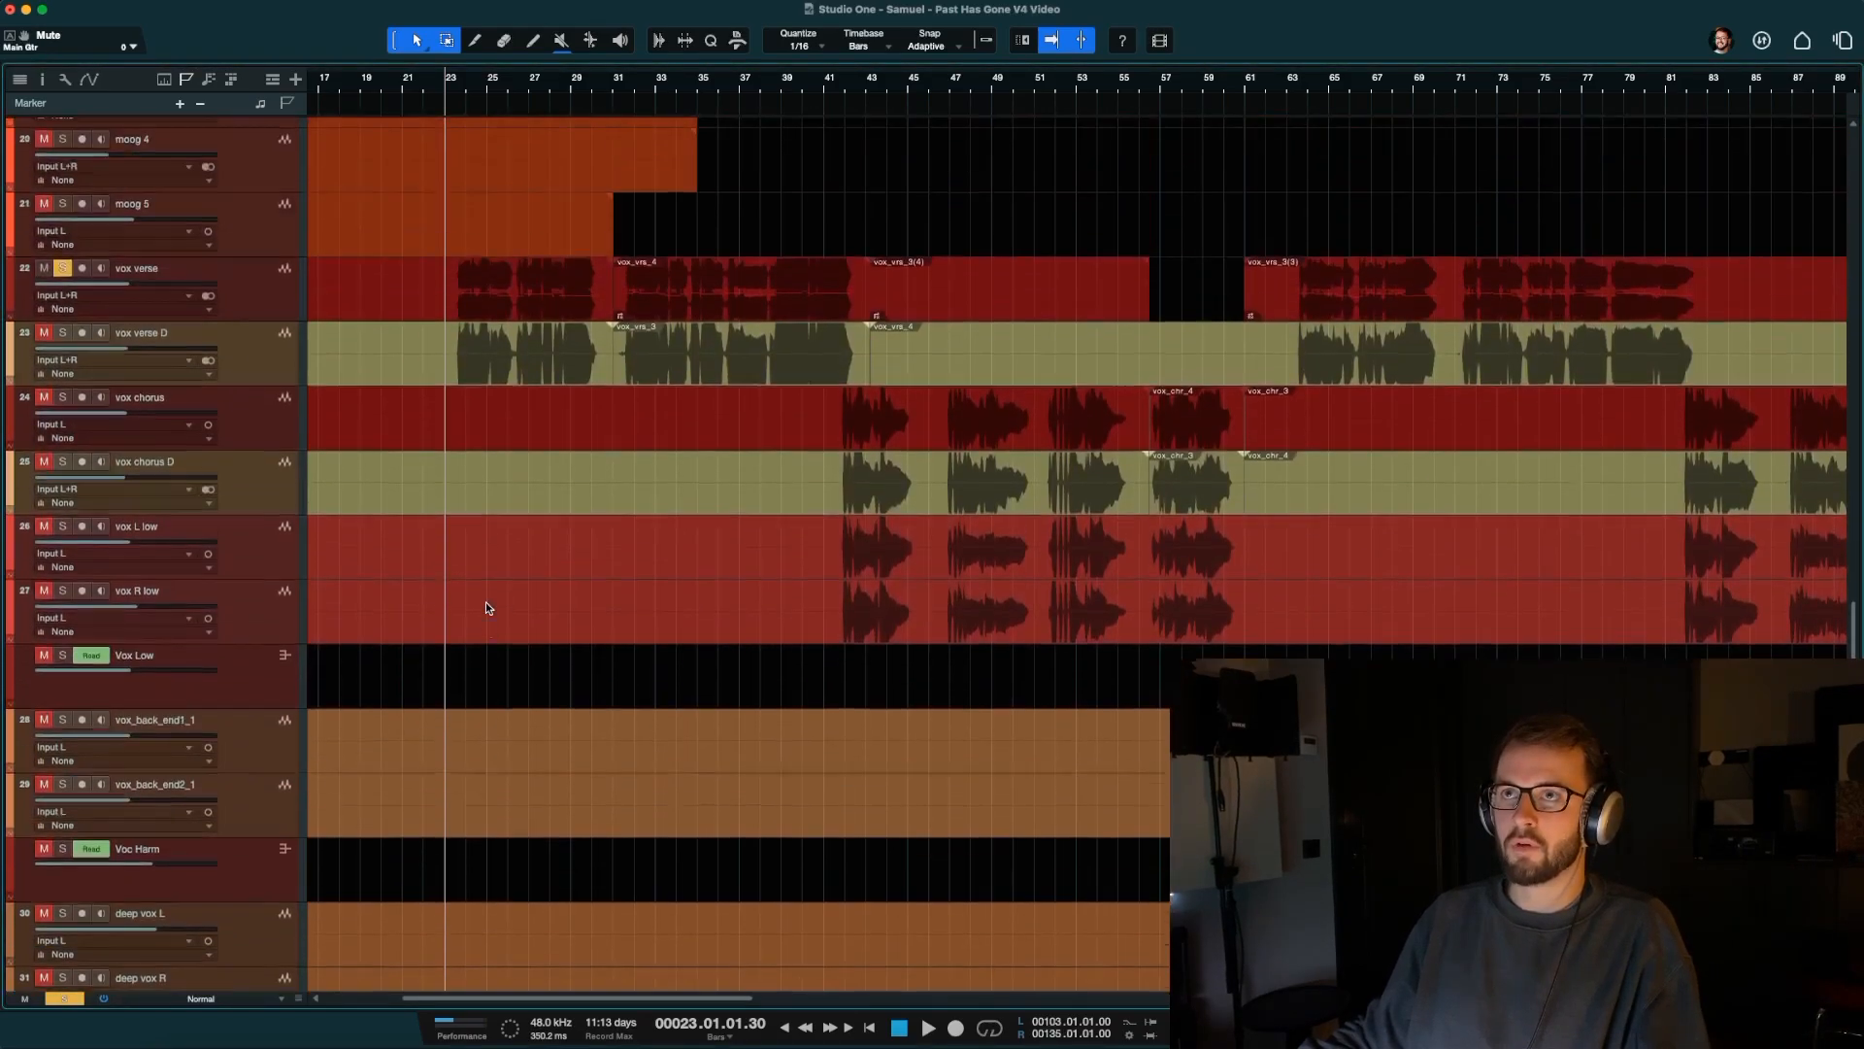
{"action": "scroll", "coordinate": [488, 608], "scroll_direction": "up", "scroll_amount": 1}
{"action": "double_click", "coordinate": [499, 348]}
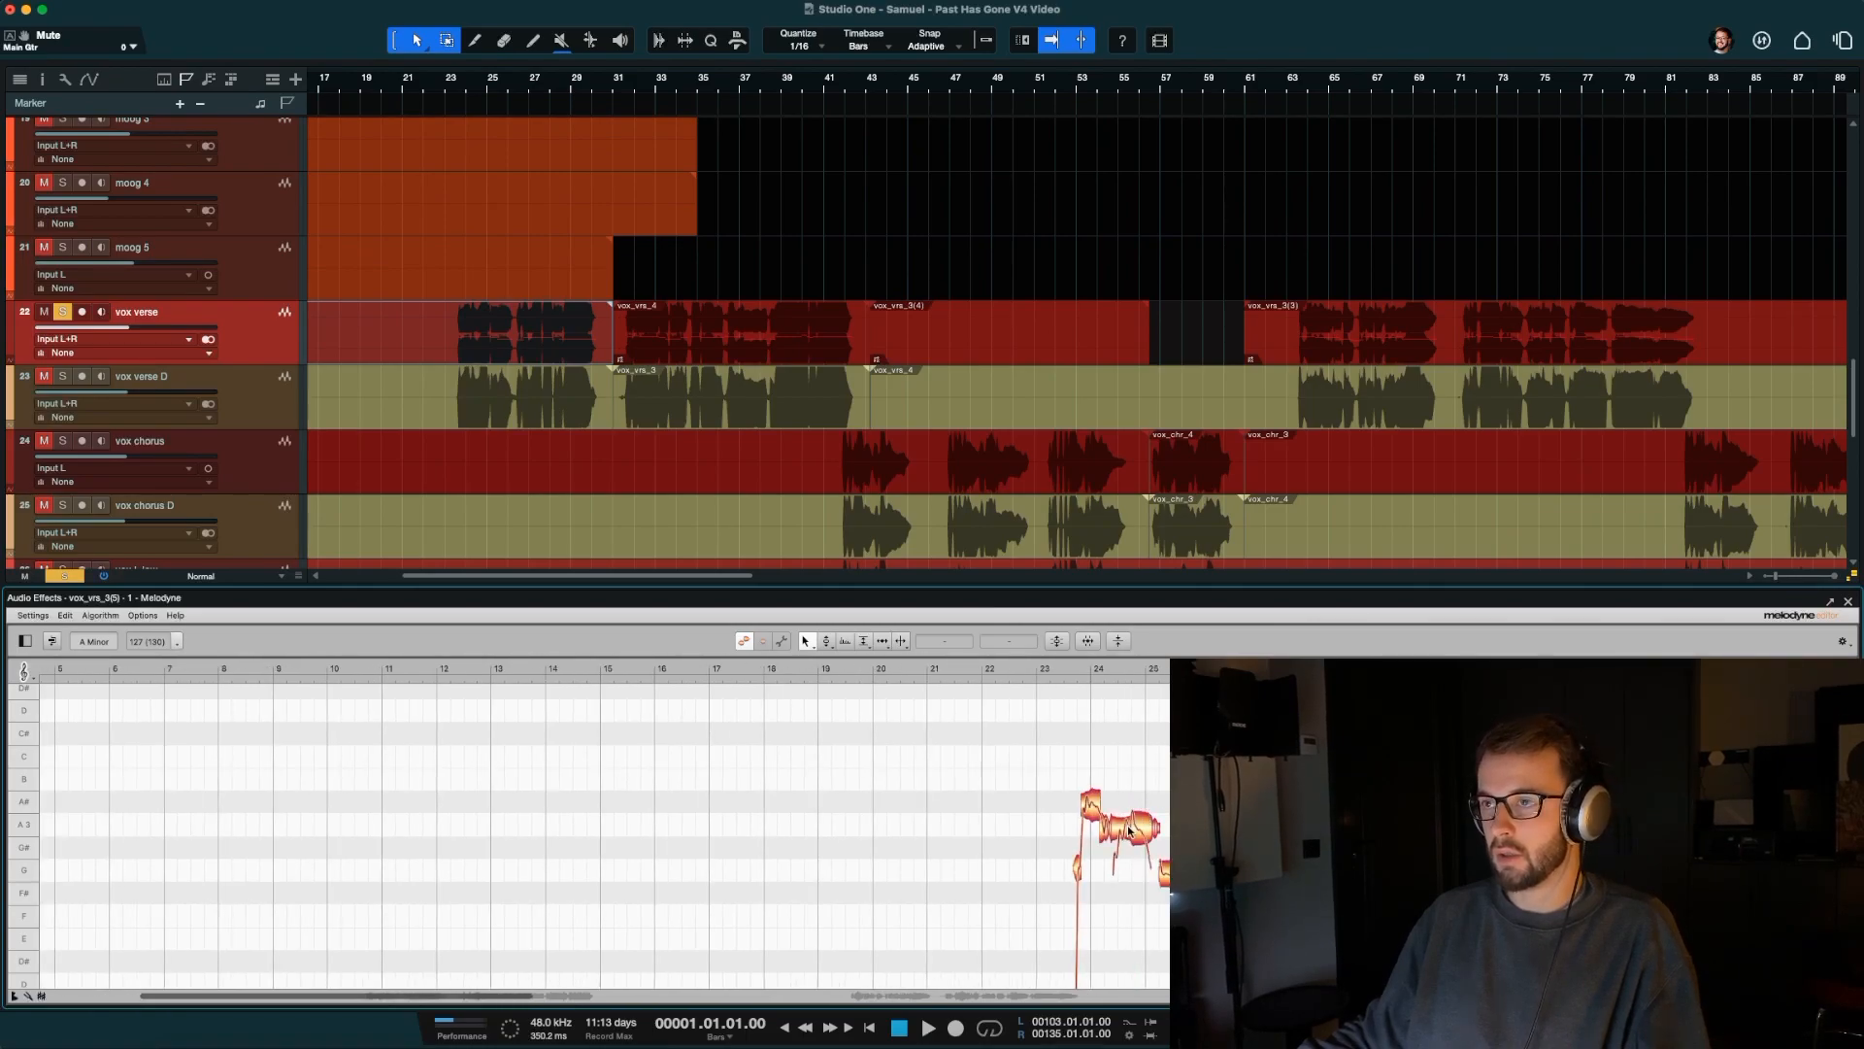
Listen to the verse vocal with the soloed main guitars from bar 22, checking the mixer channels during playback.
{"action": "scroll", "coordinate": [568, 376], "scroll_direction": "up", "scroll_amount": 10}
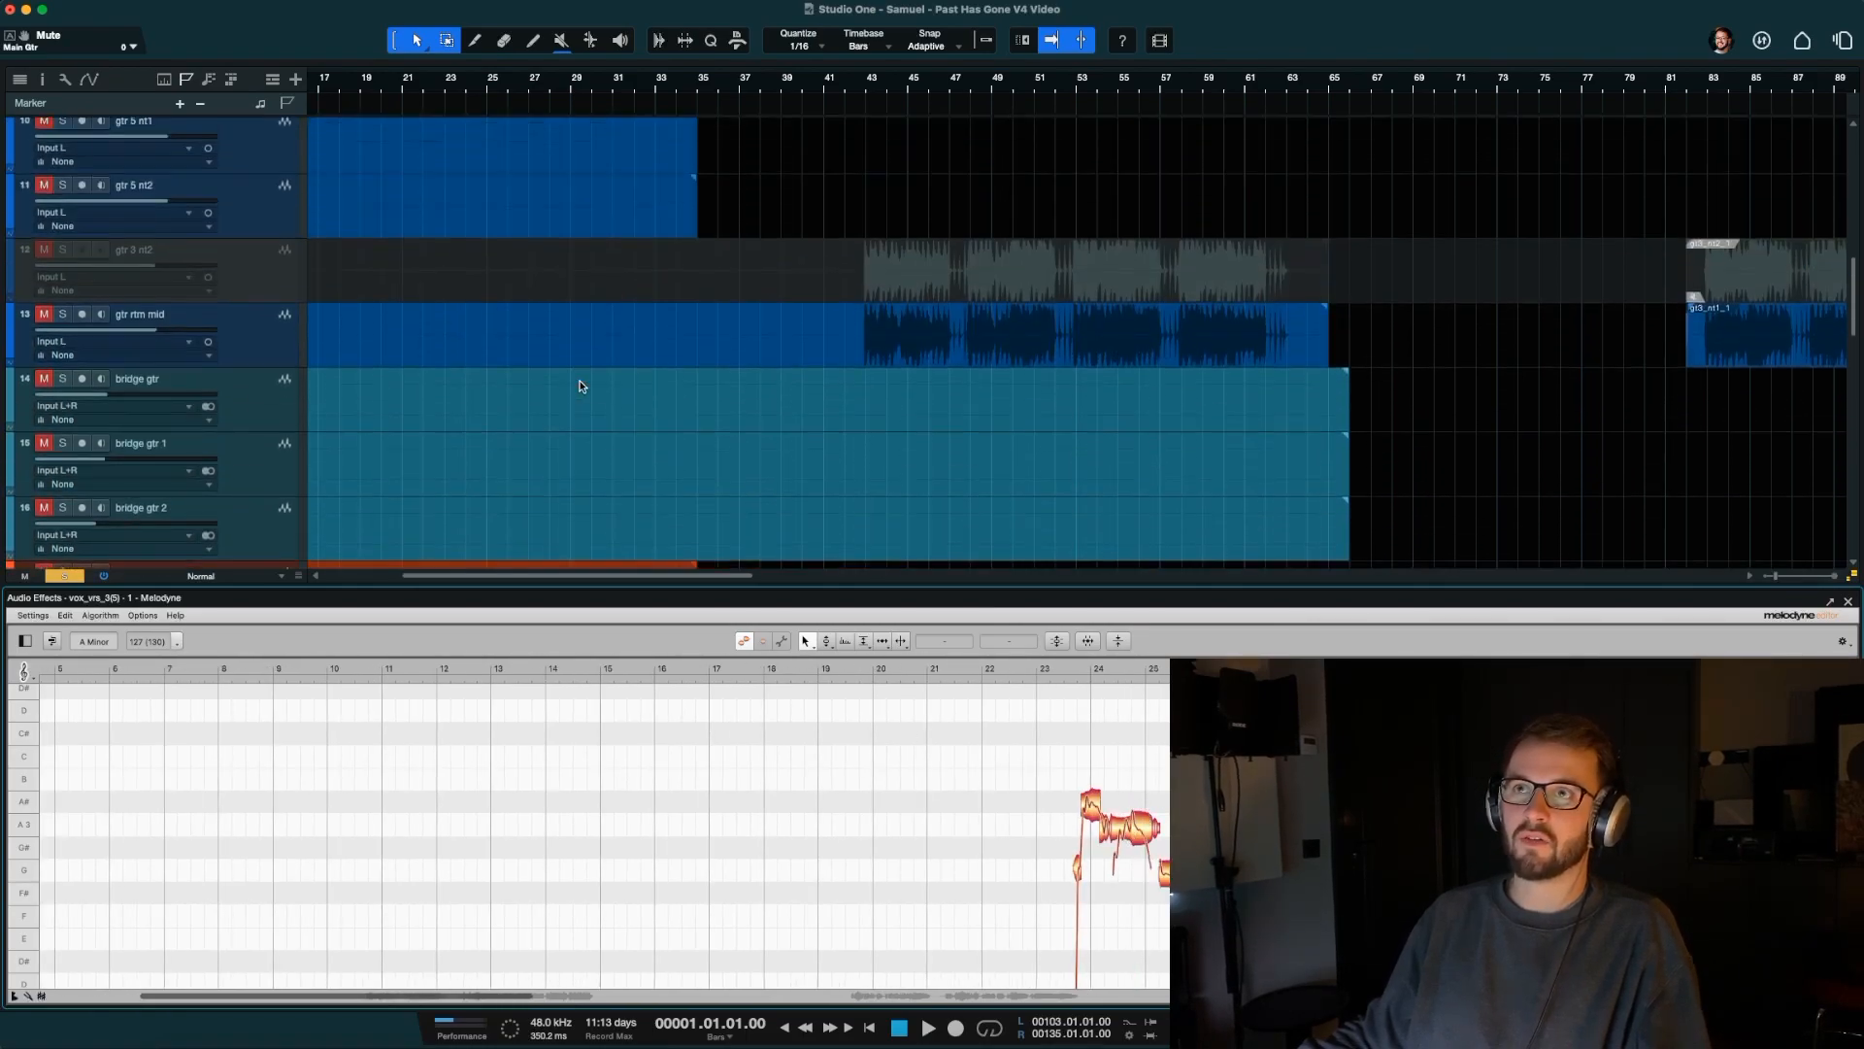
{"action": "scroll", "coordinate": [580, 386], "scroll_direction": "up", "scroll_amount": 8}
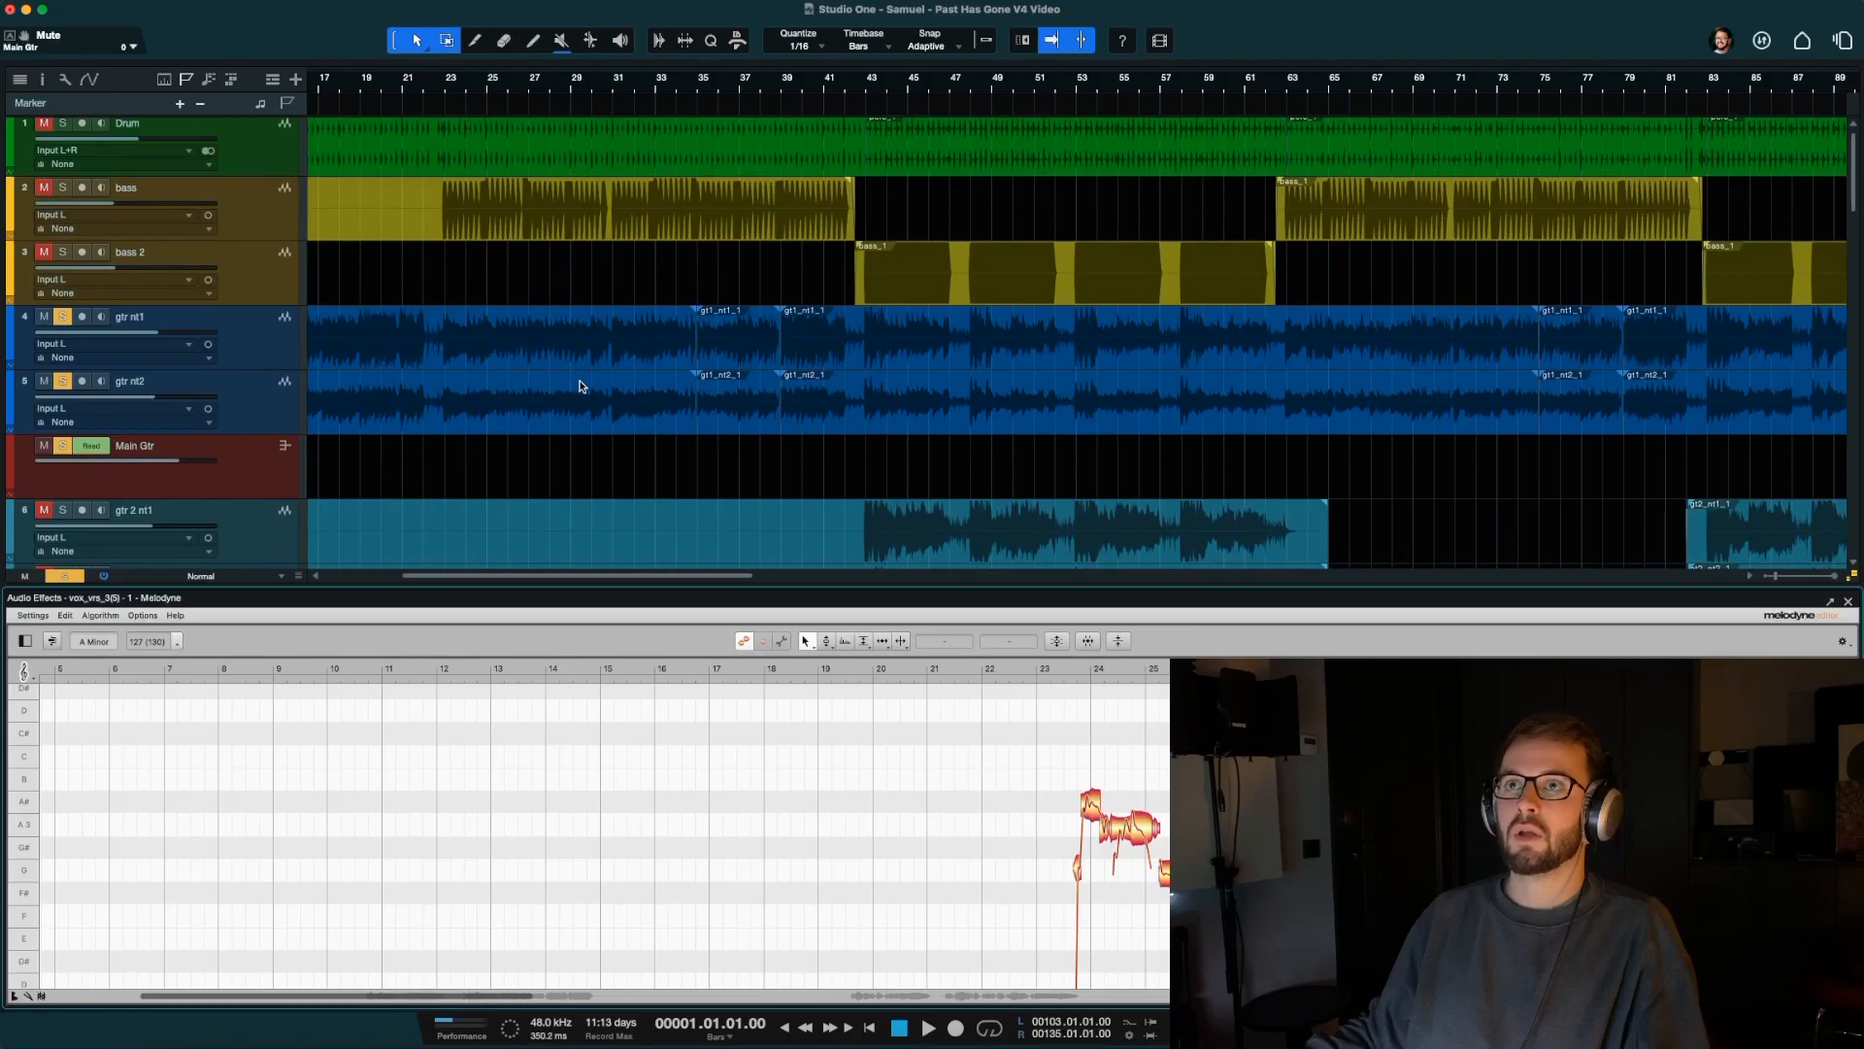
{"action": "left_click", "coordinate": [432, 83]}
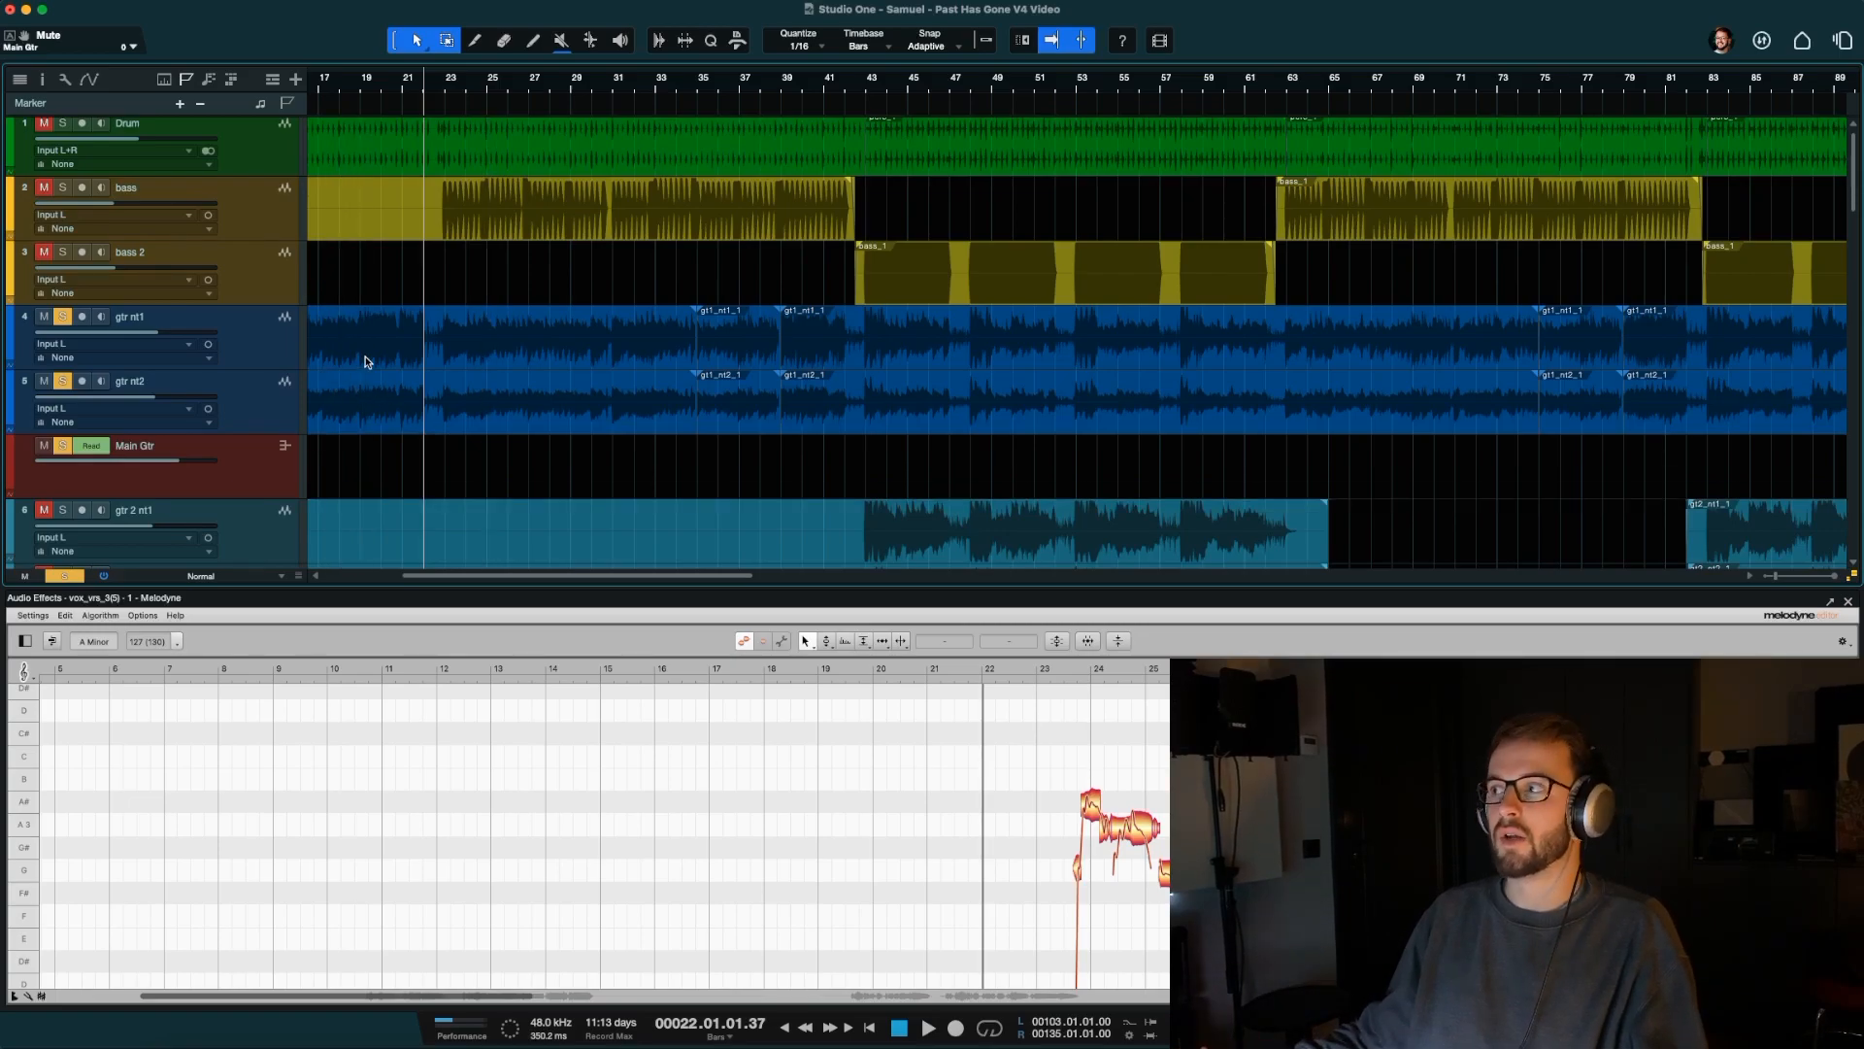
{"action": "key", "text": "F3"}
{"action": "key", "text": "F3"}
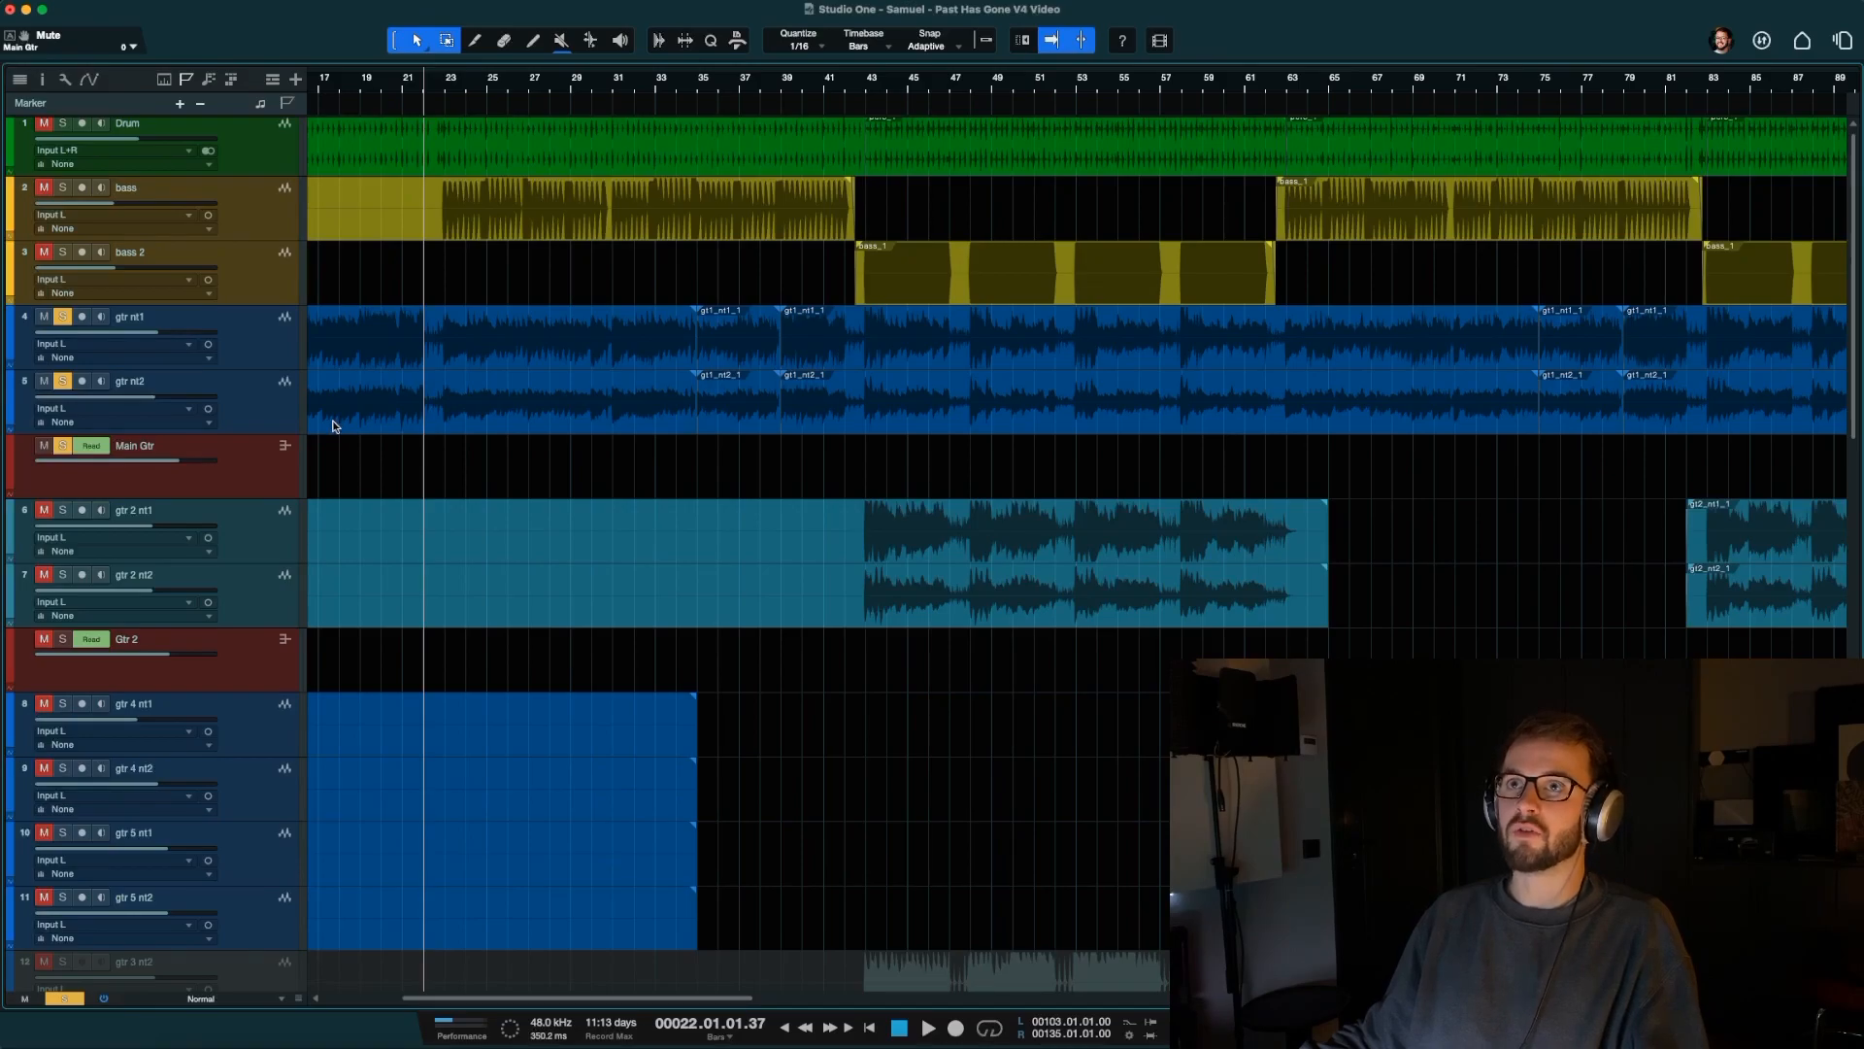
{"action": "key", "text": "F3"}
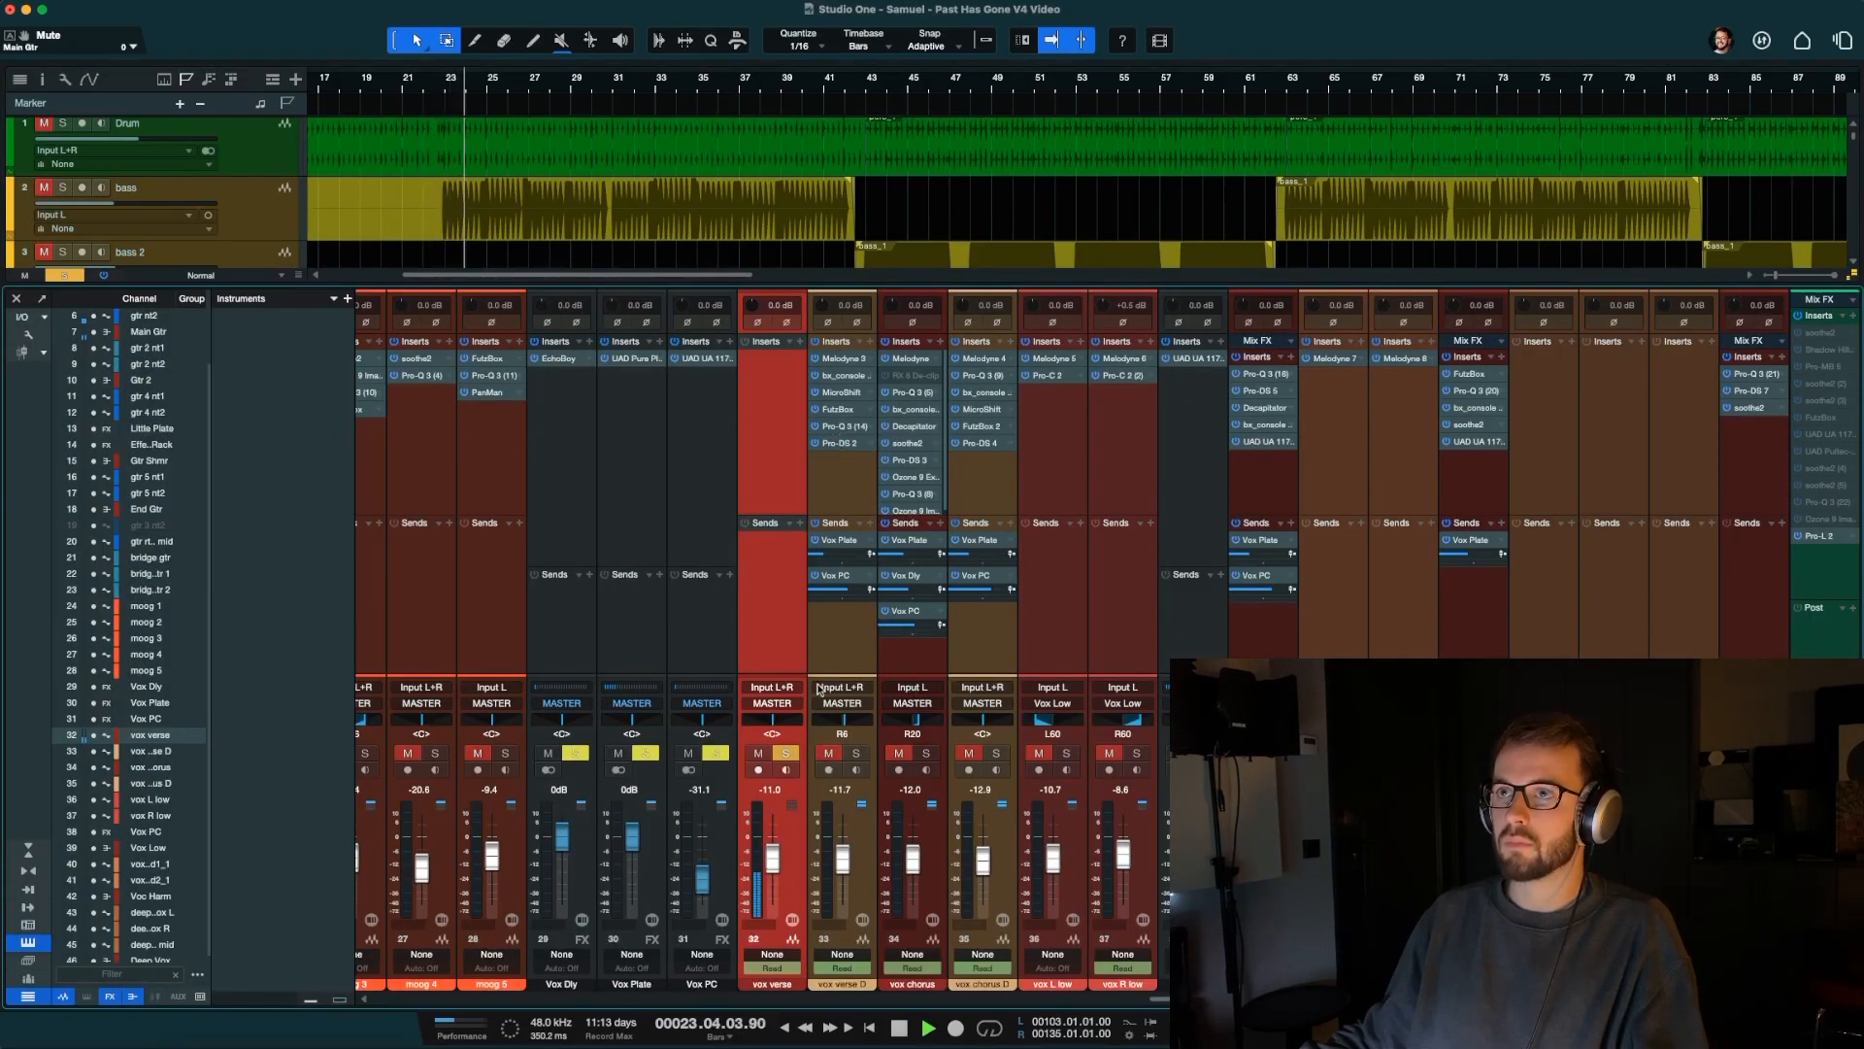
{"action": "key", "text": "F3"}
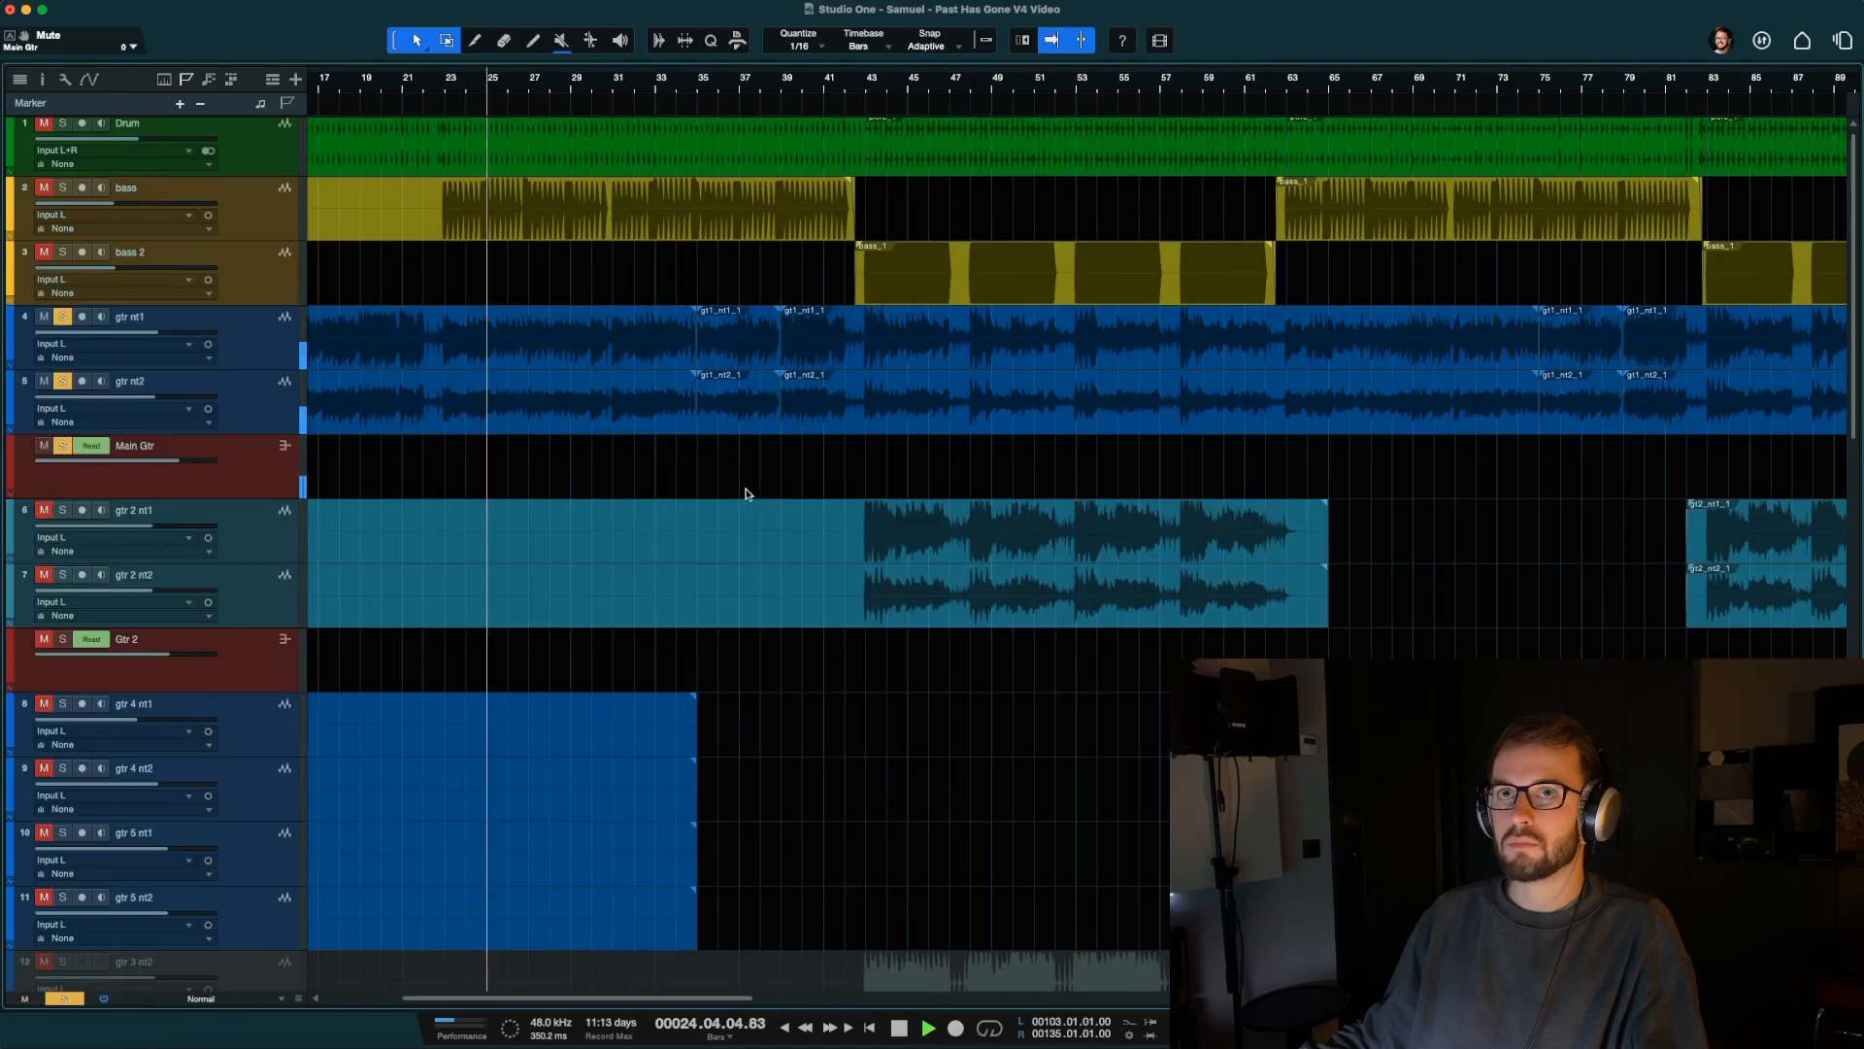
{"action": "key", "text": "F3"}
{"action": "key", "text": "F3"}
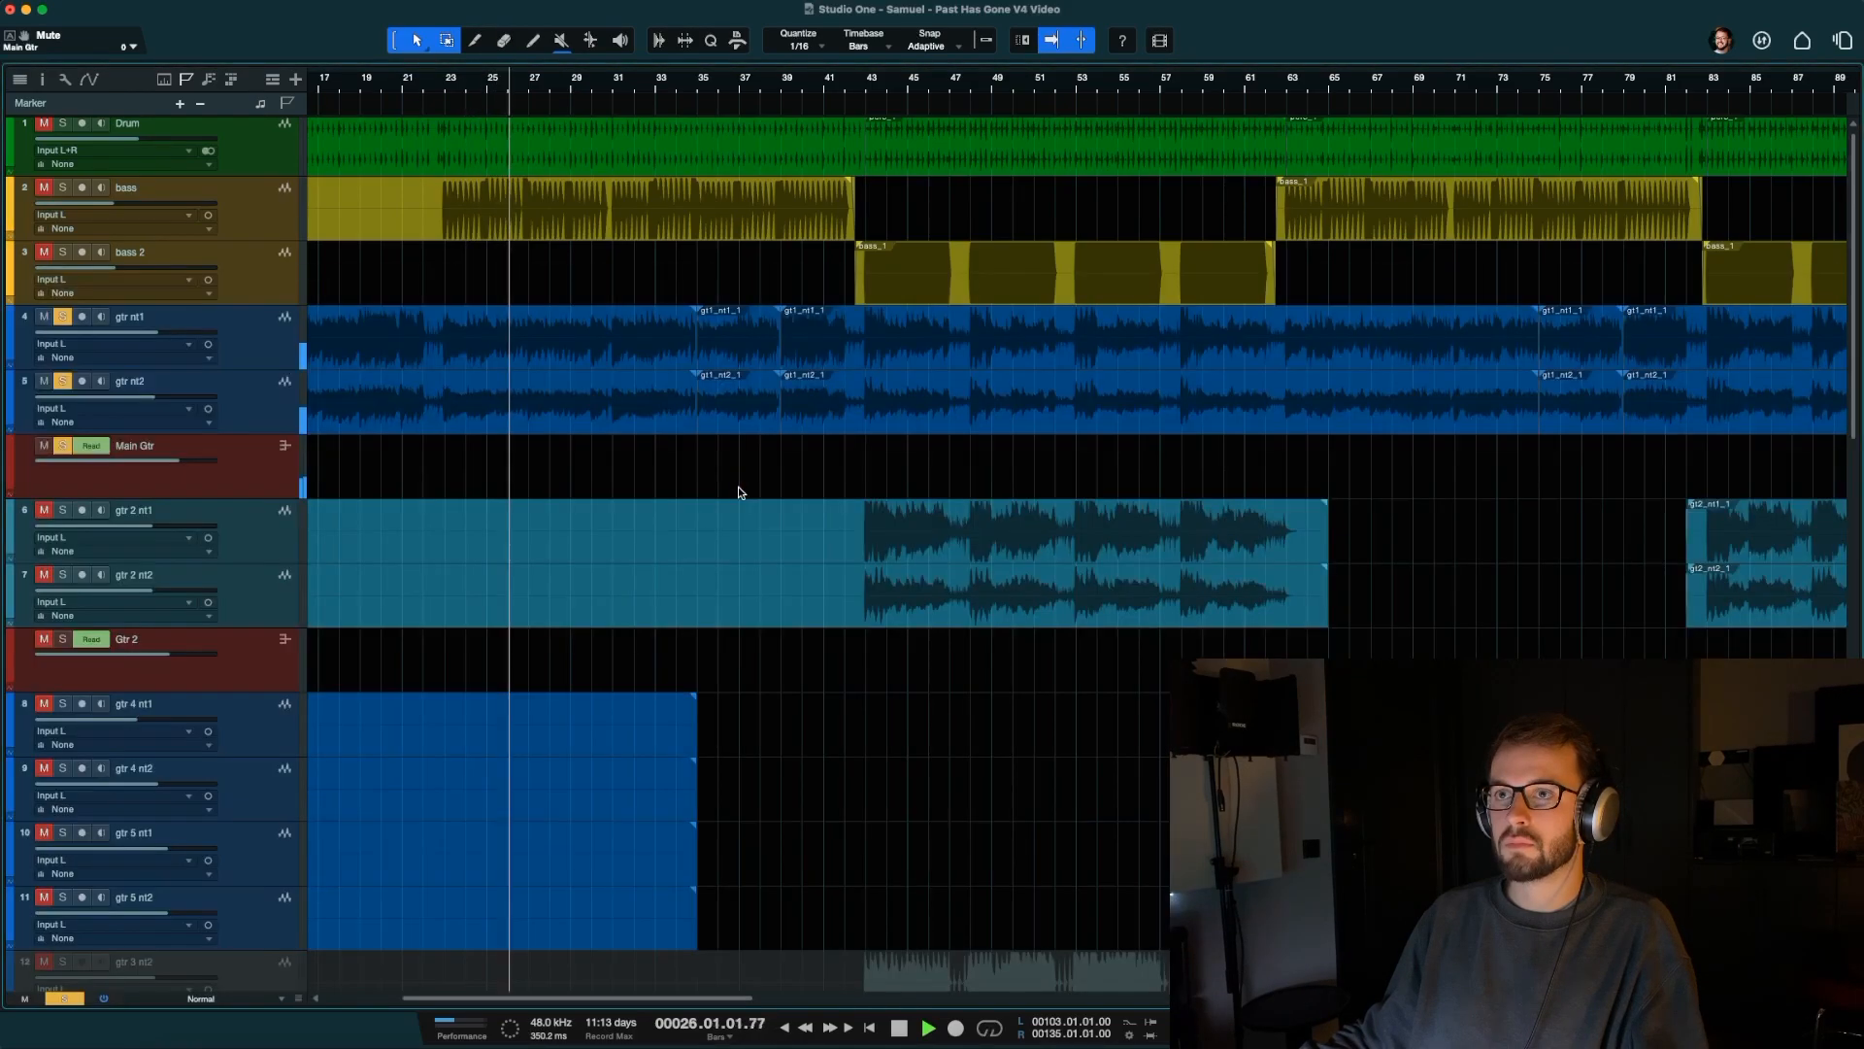
{"action": "scroll", "coordinate": [734, 530], "scroll_direction": "down", "scroll_amount": 10}
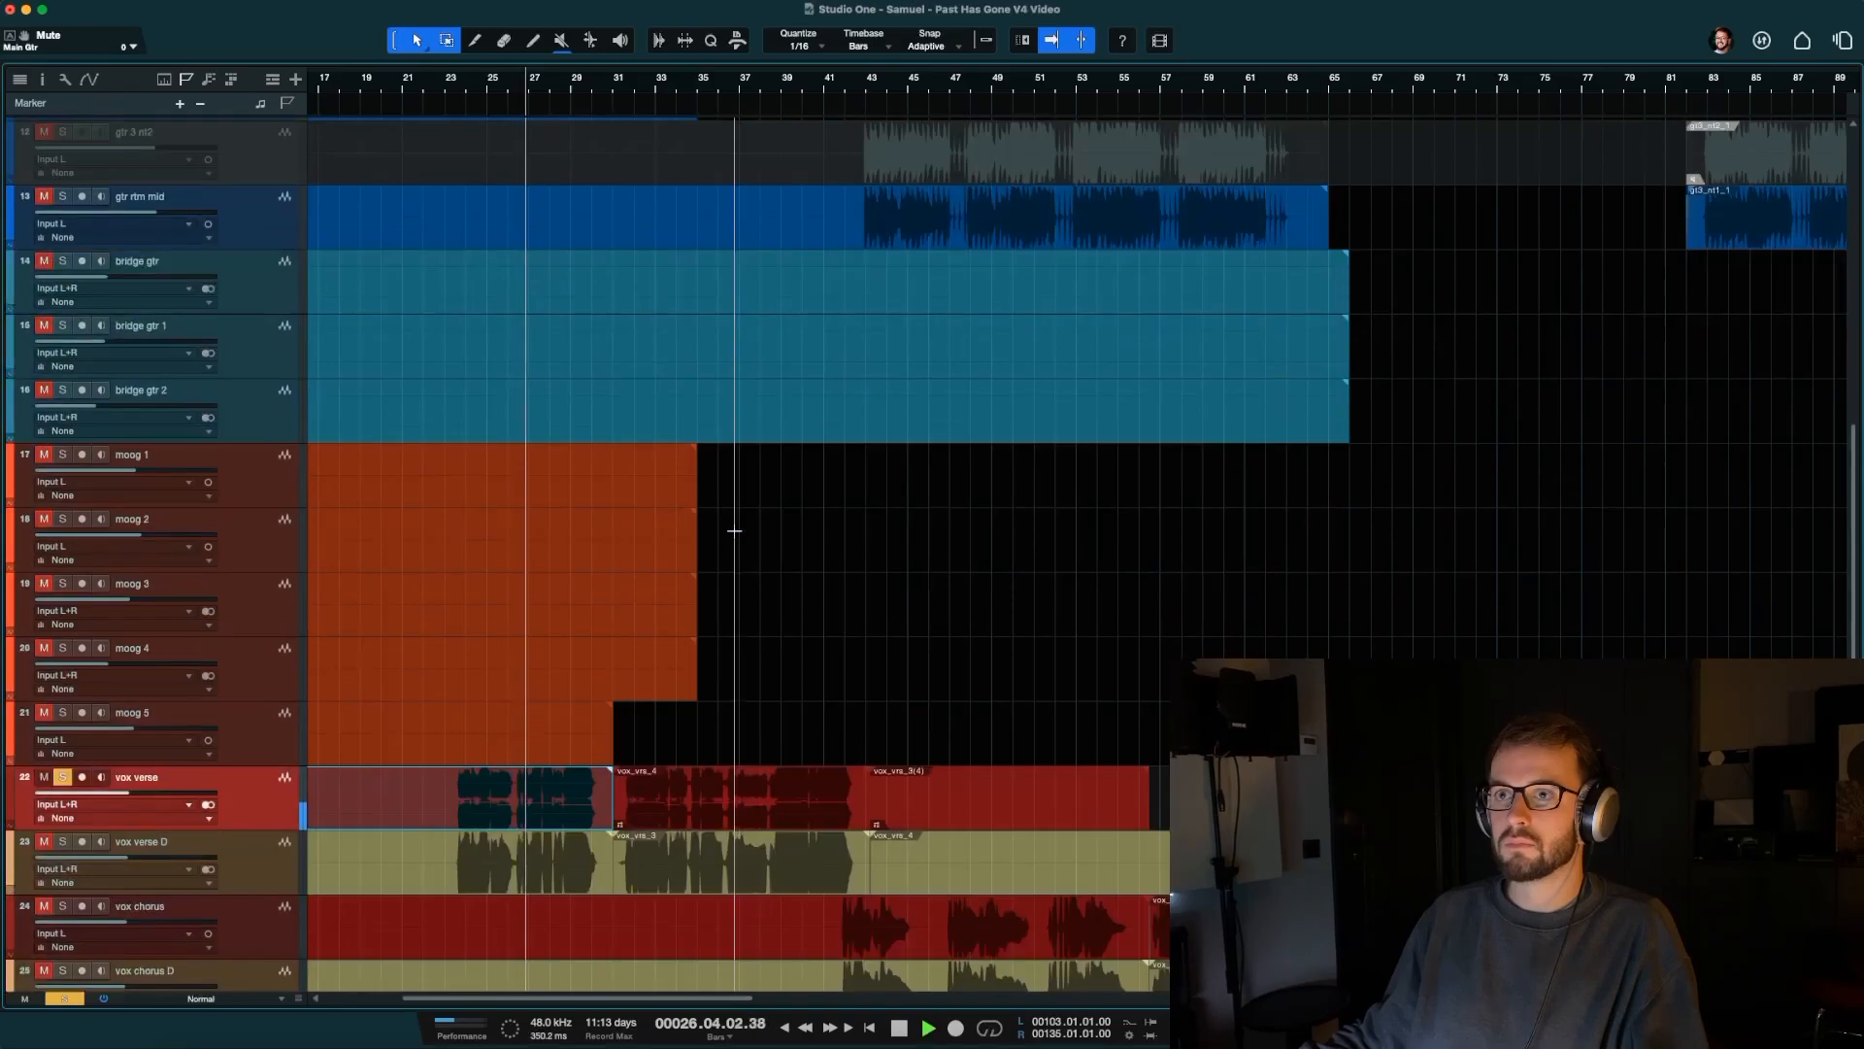
{"action": "scroll", "coordinate": [734, 530], "scroll_direction": "down", "scroll_amount": 1}
{"action": "key", "text": "space"}
Reopen the first vox verse event in Melodyne and set the pitch modulation of the long note from bar 28 to about 76%.
{"action": "double_click", "coordinate": [528, 741]}
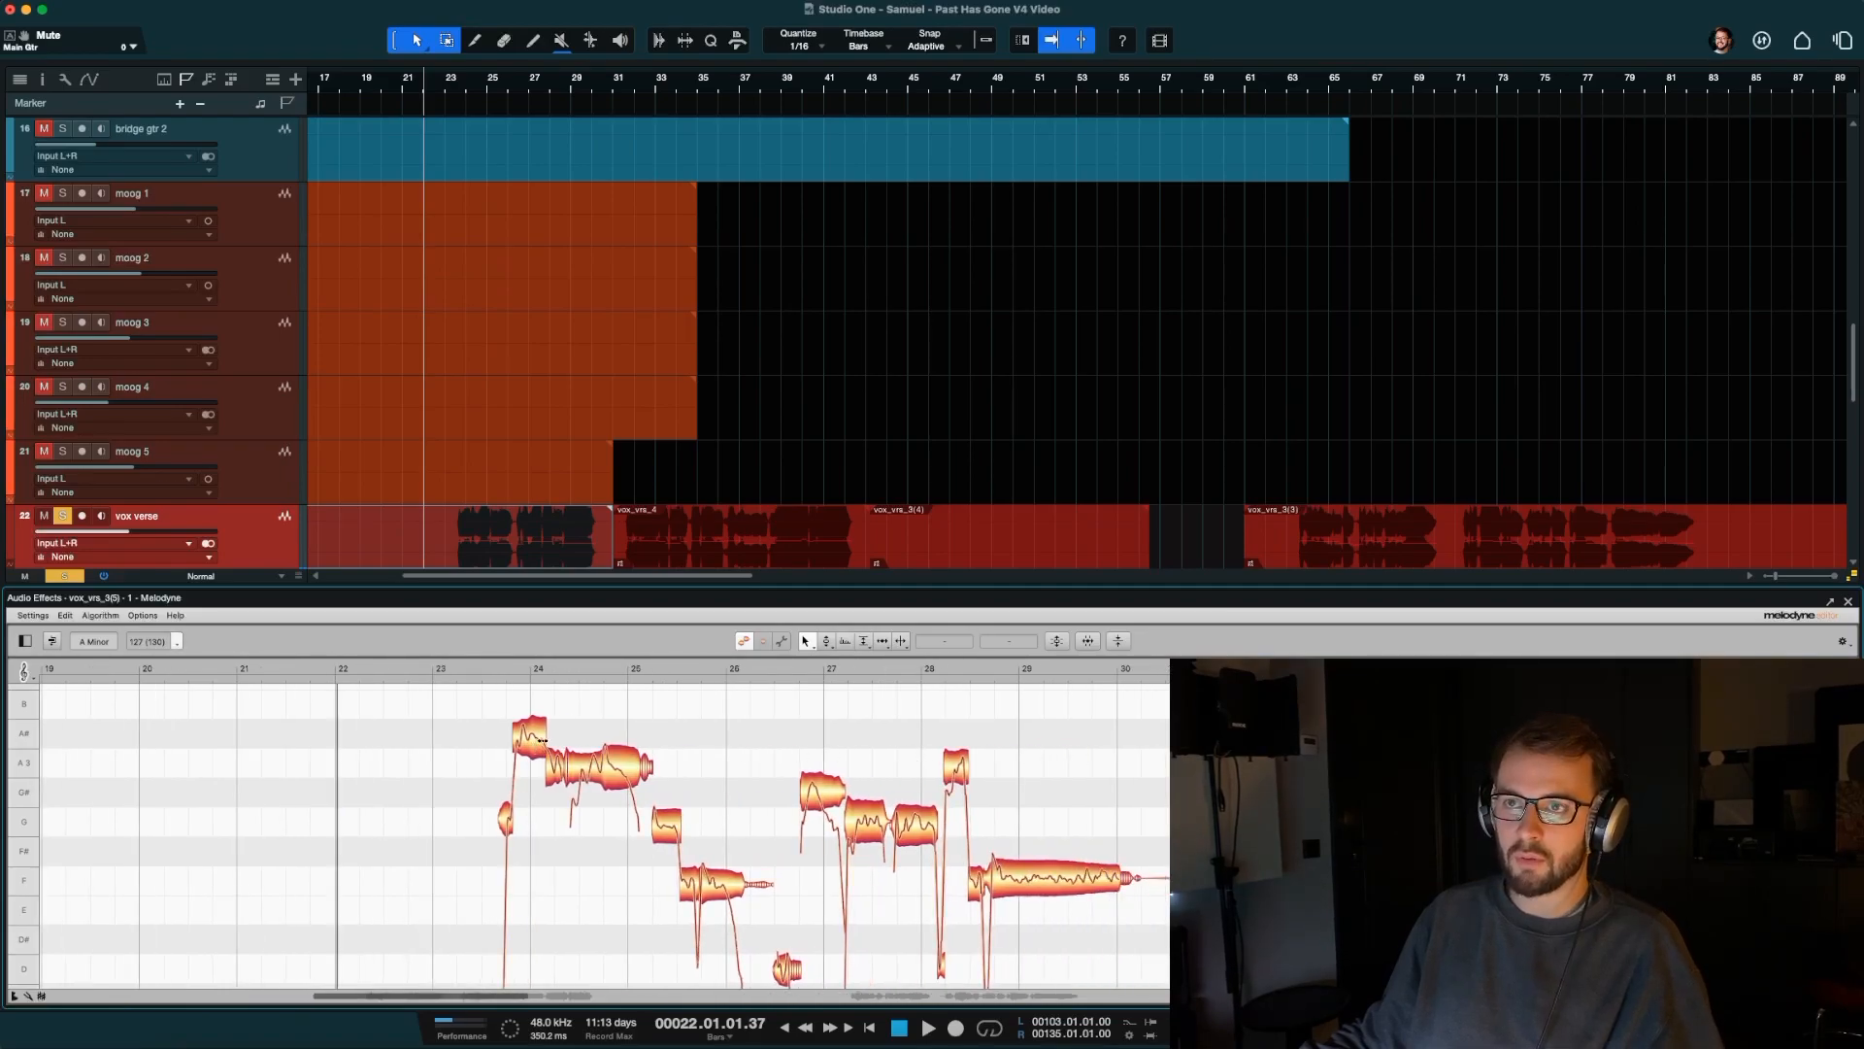
{"action": "left_click", "coordinate": [826, 641]}
{"action": "left_click", "coordinate": [1074, 880]}
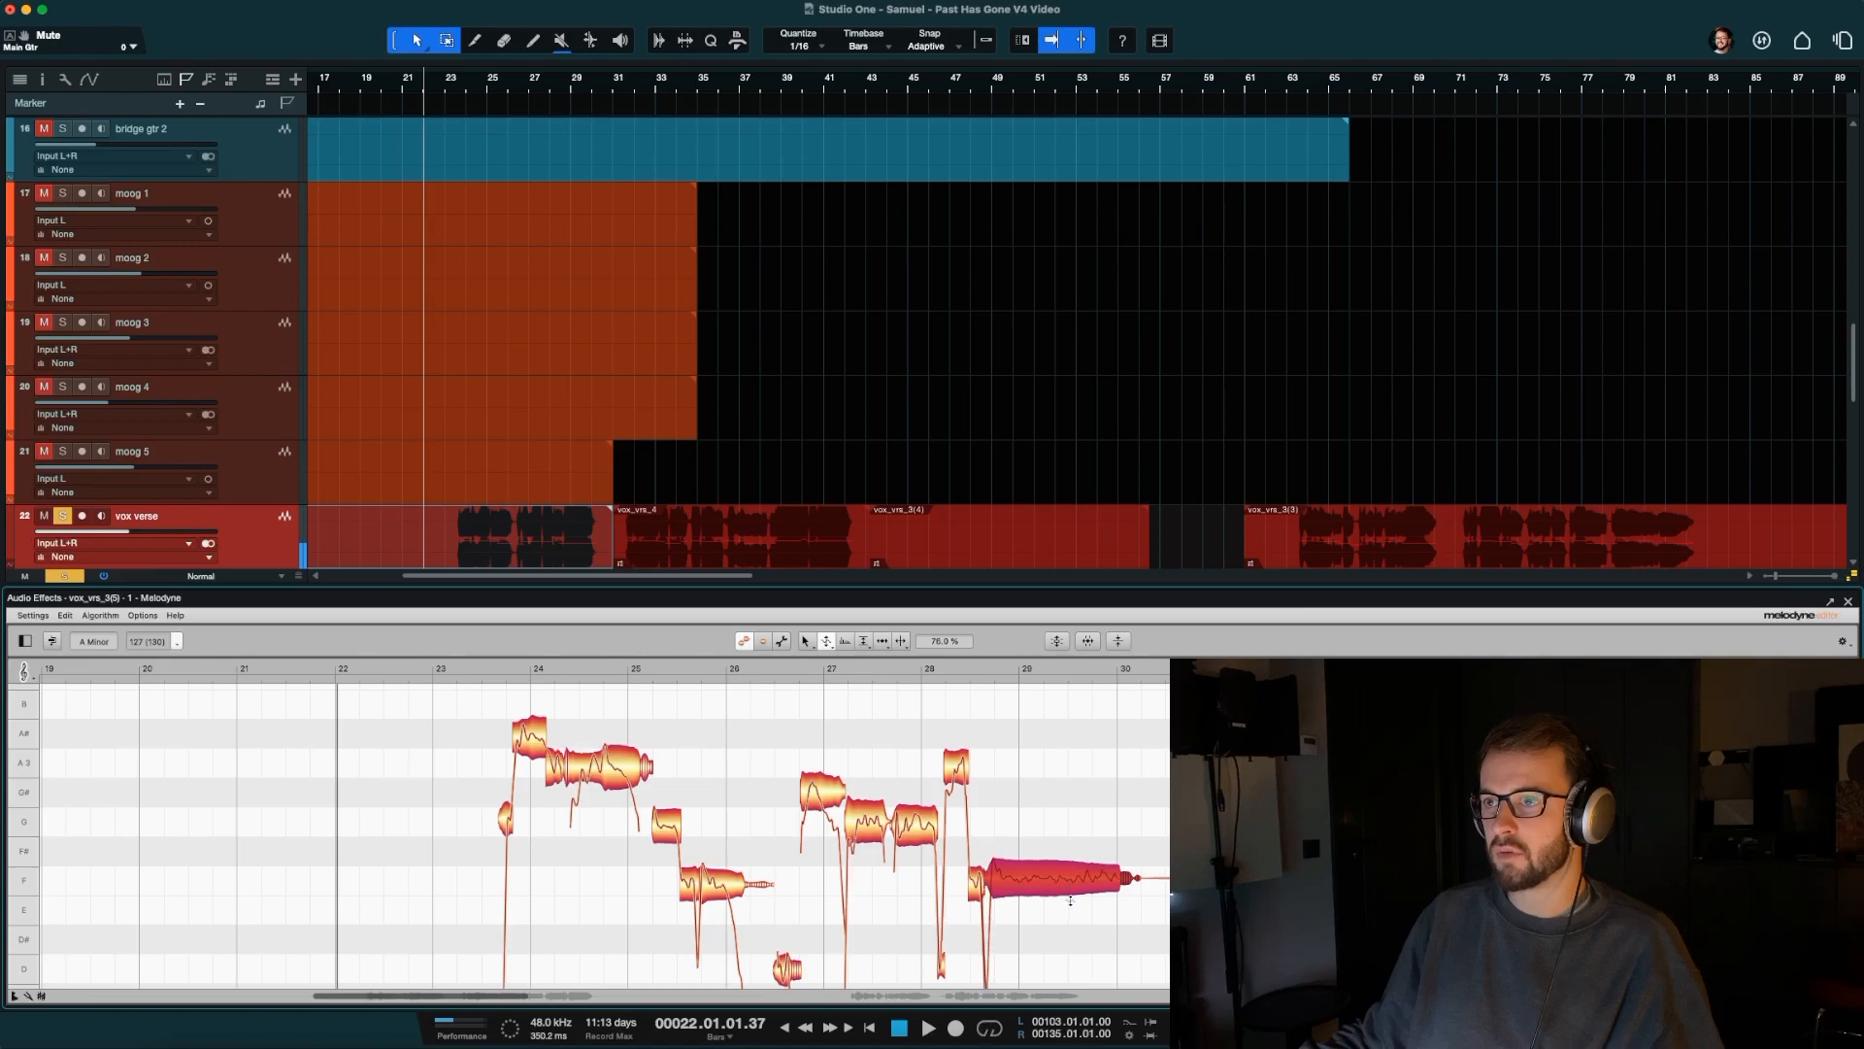
{"action": "scroll", "coordinate": [1085, 852], "scroll_direction": "down", "scroll_amount": 1}
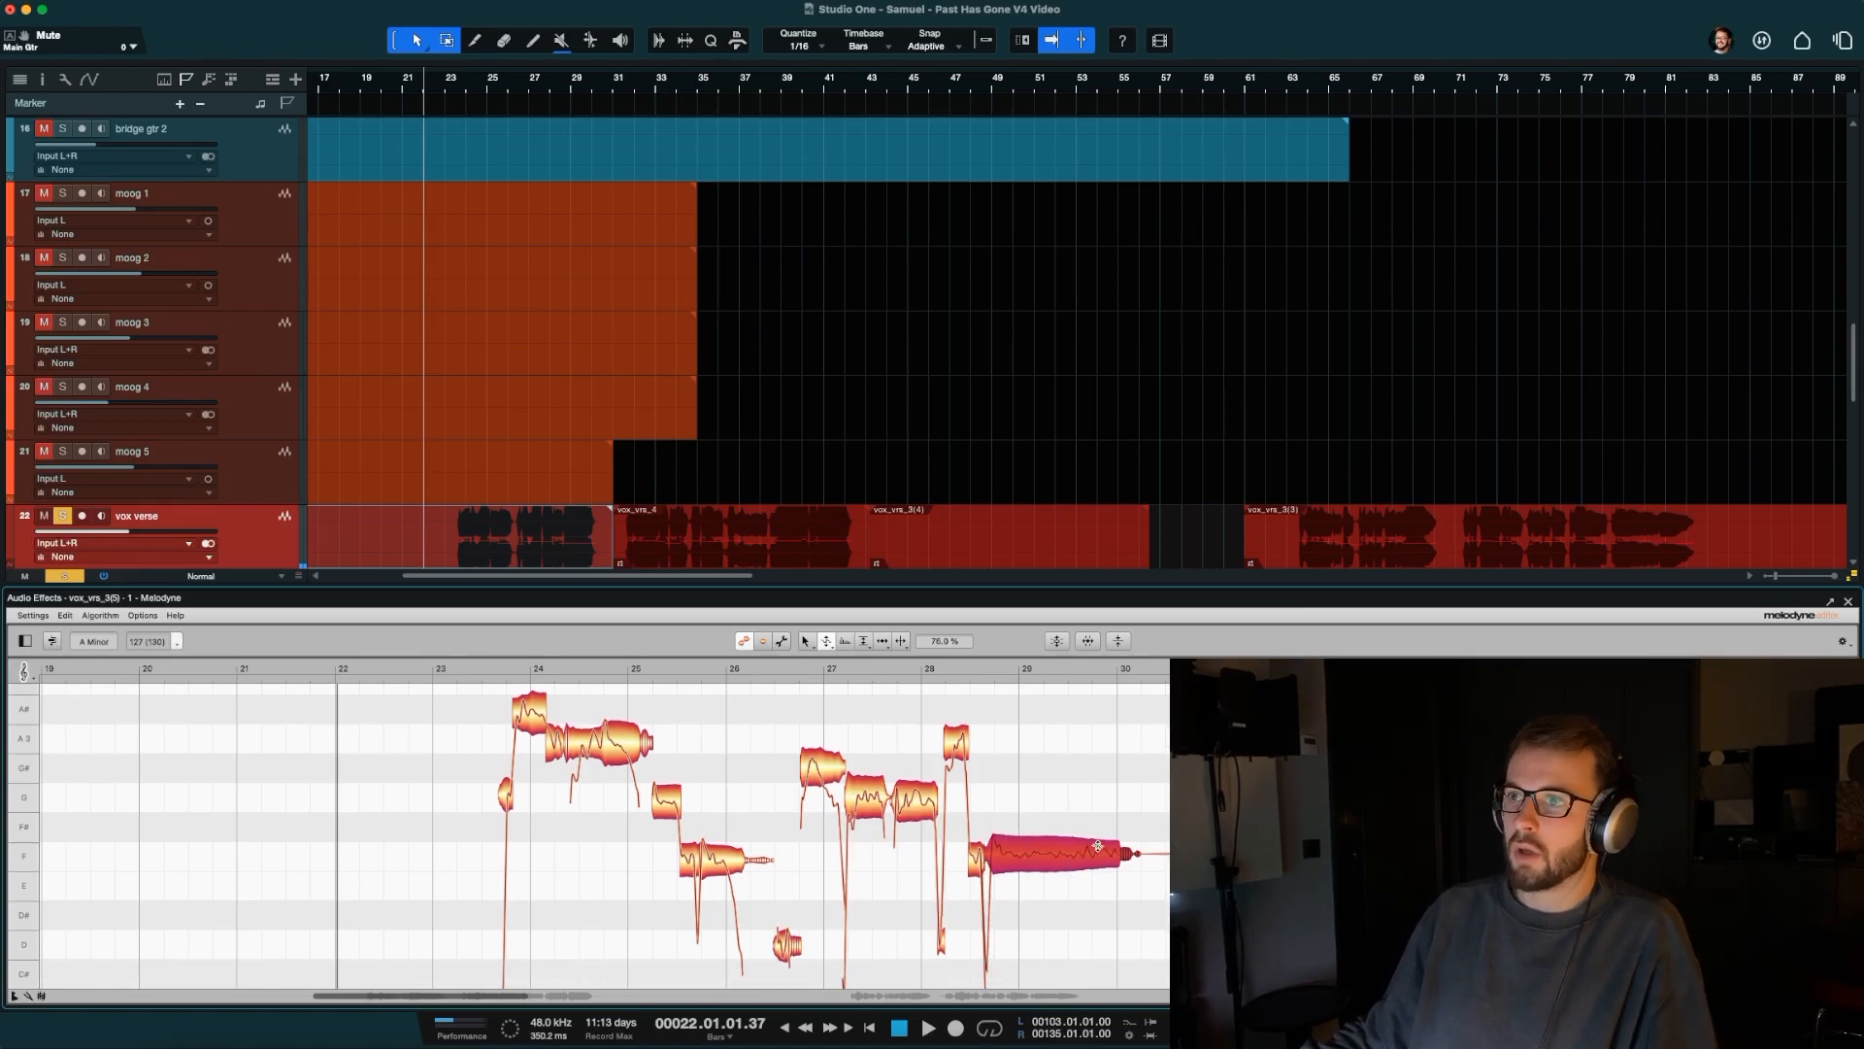
Audition from bar 23, then reduce the pitch modulation of the F note before bar 26 and set its pitch drift to 48.3%.
{"action": "left_click", "coordinate": [475, 668]}
{"action": "key", "text": "space"}
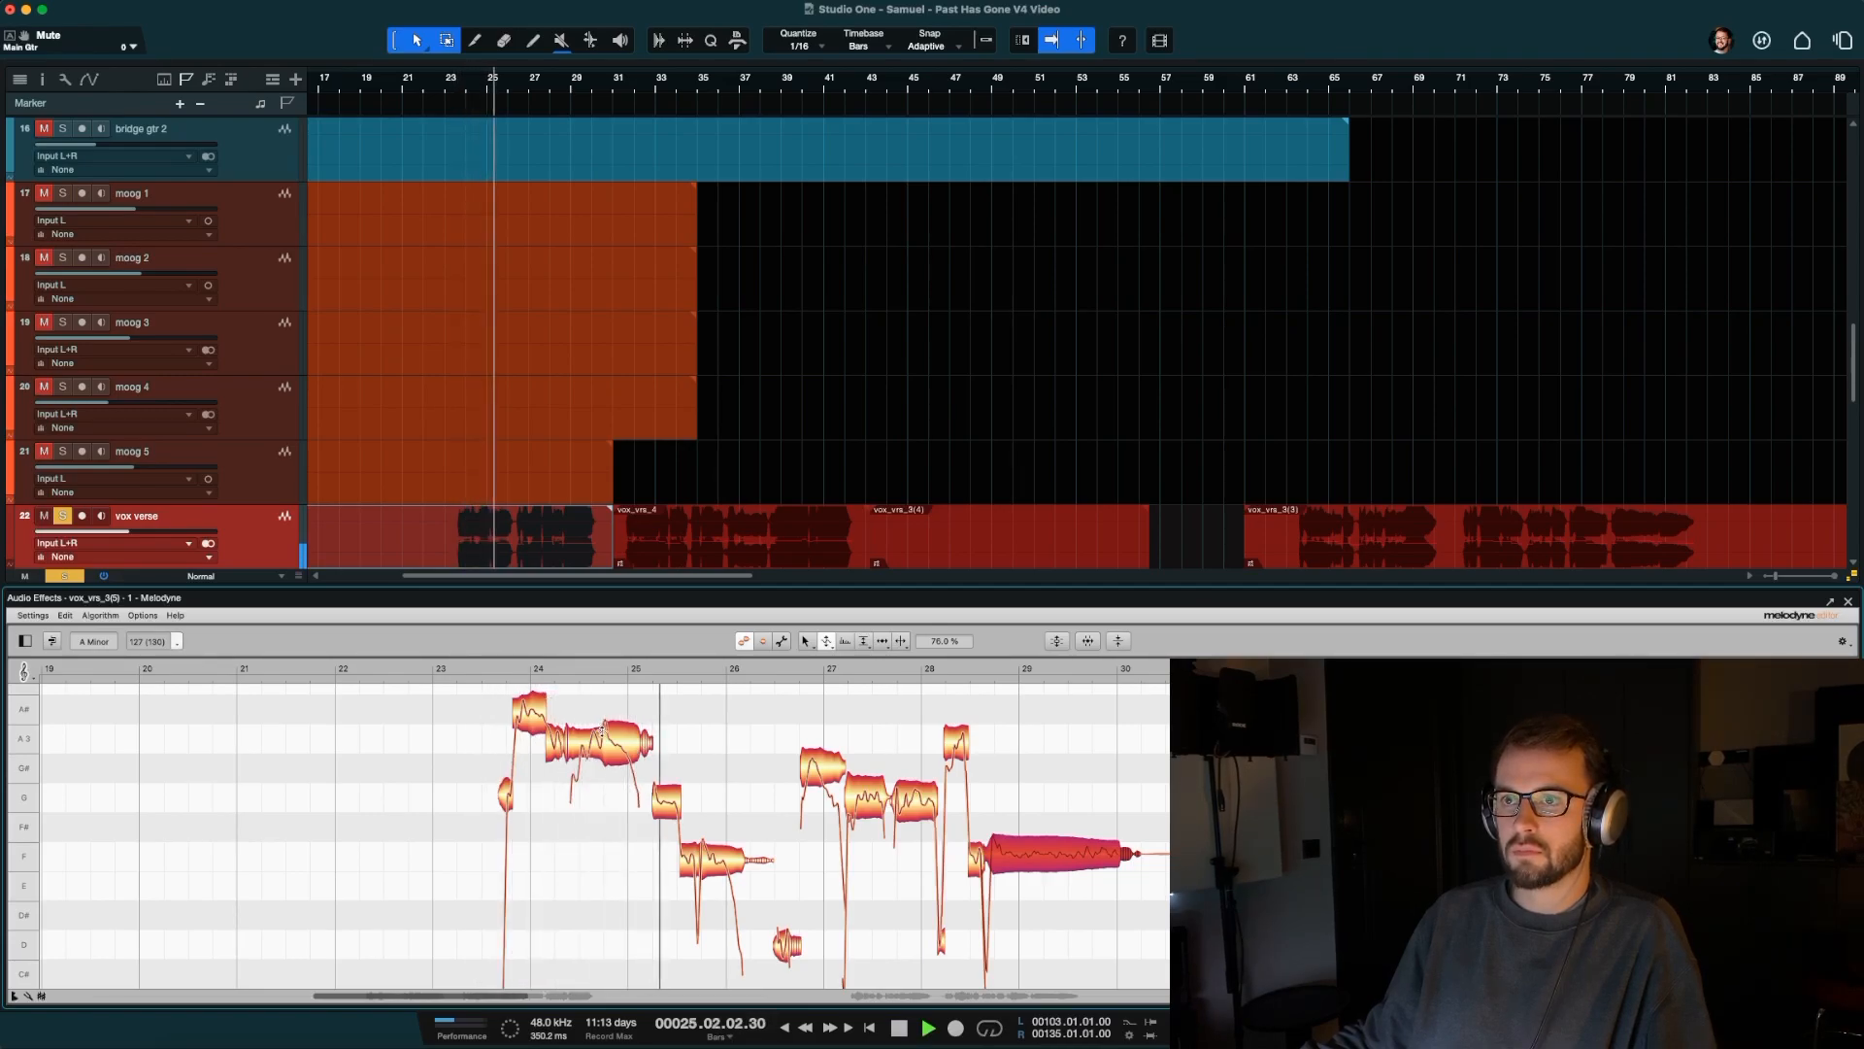
{"action": "key", "text": "space"}
{"action": "left_click", "coordinate": [729, 857]}
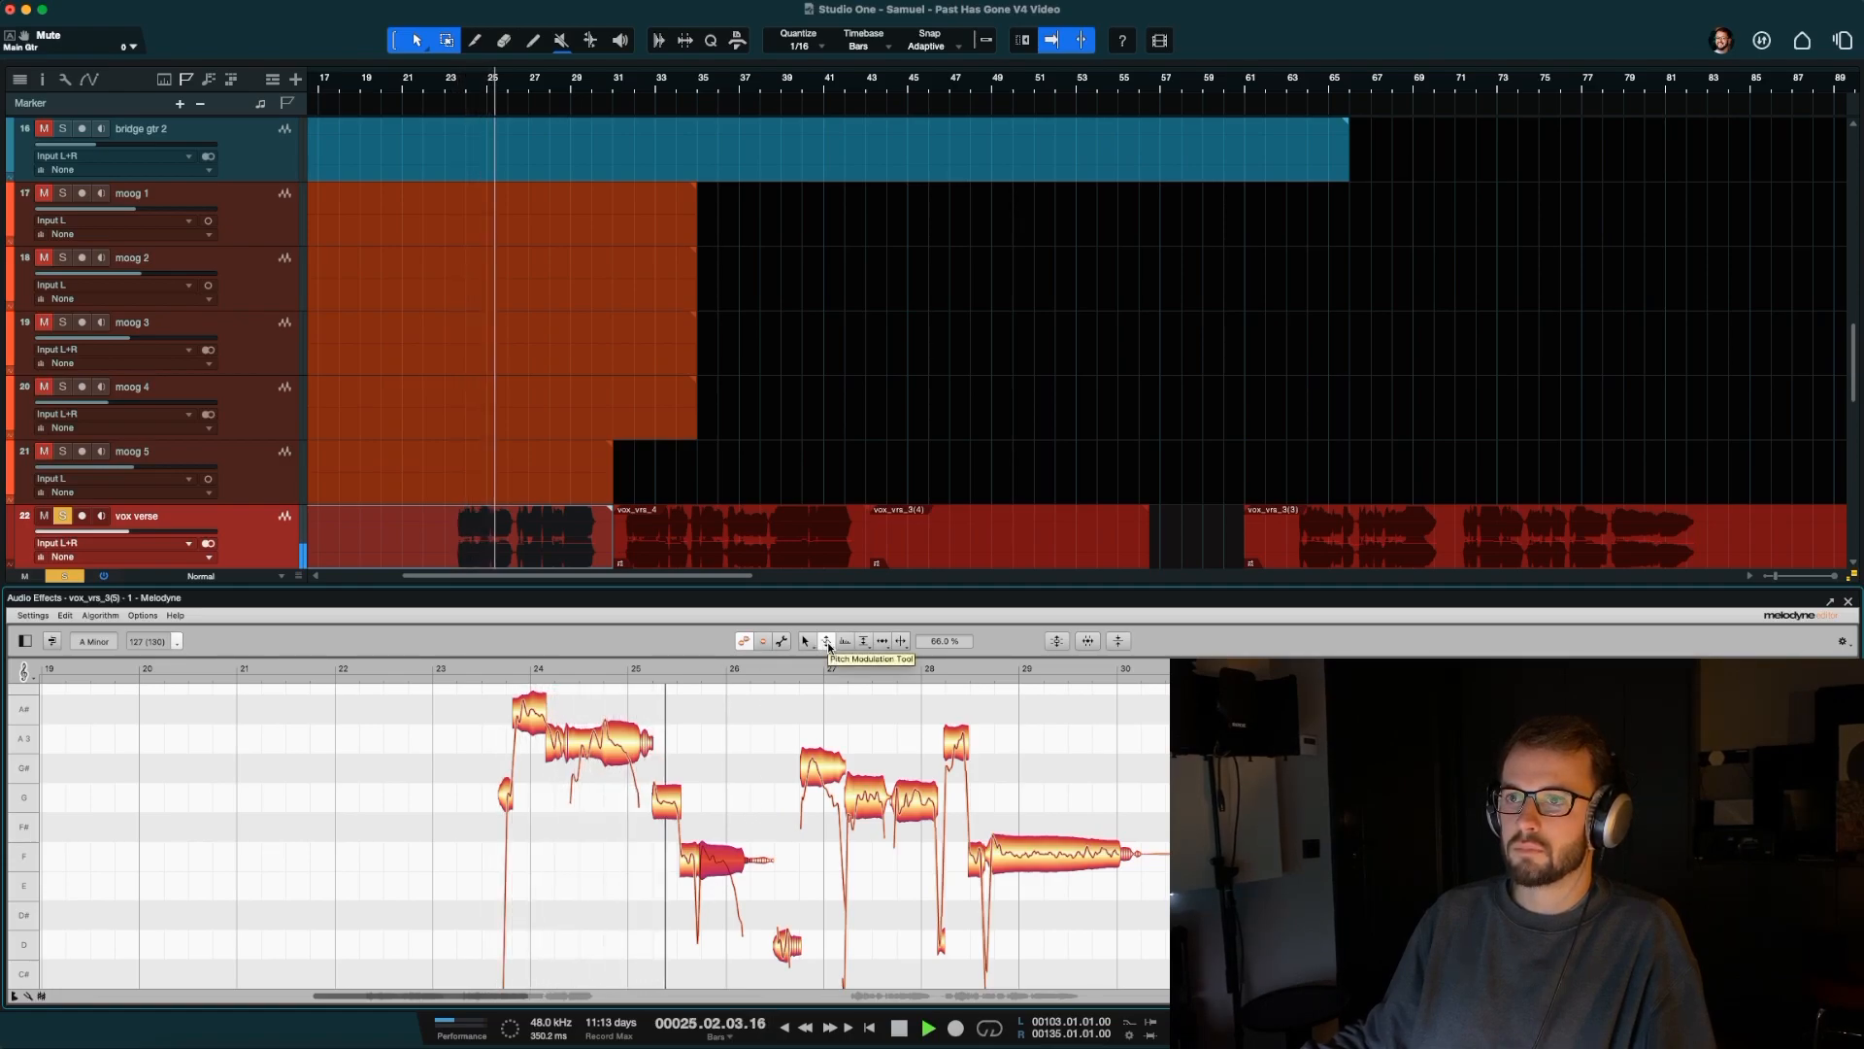
{"action": "key", "text": "space"}
{"action": "left_click_drag", "start_coordinate": [828, 647], "coordinate": [827, 683]}
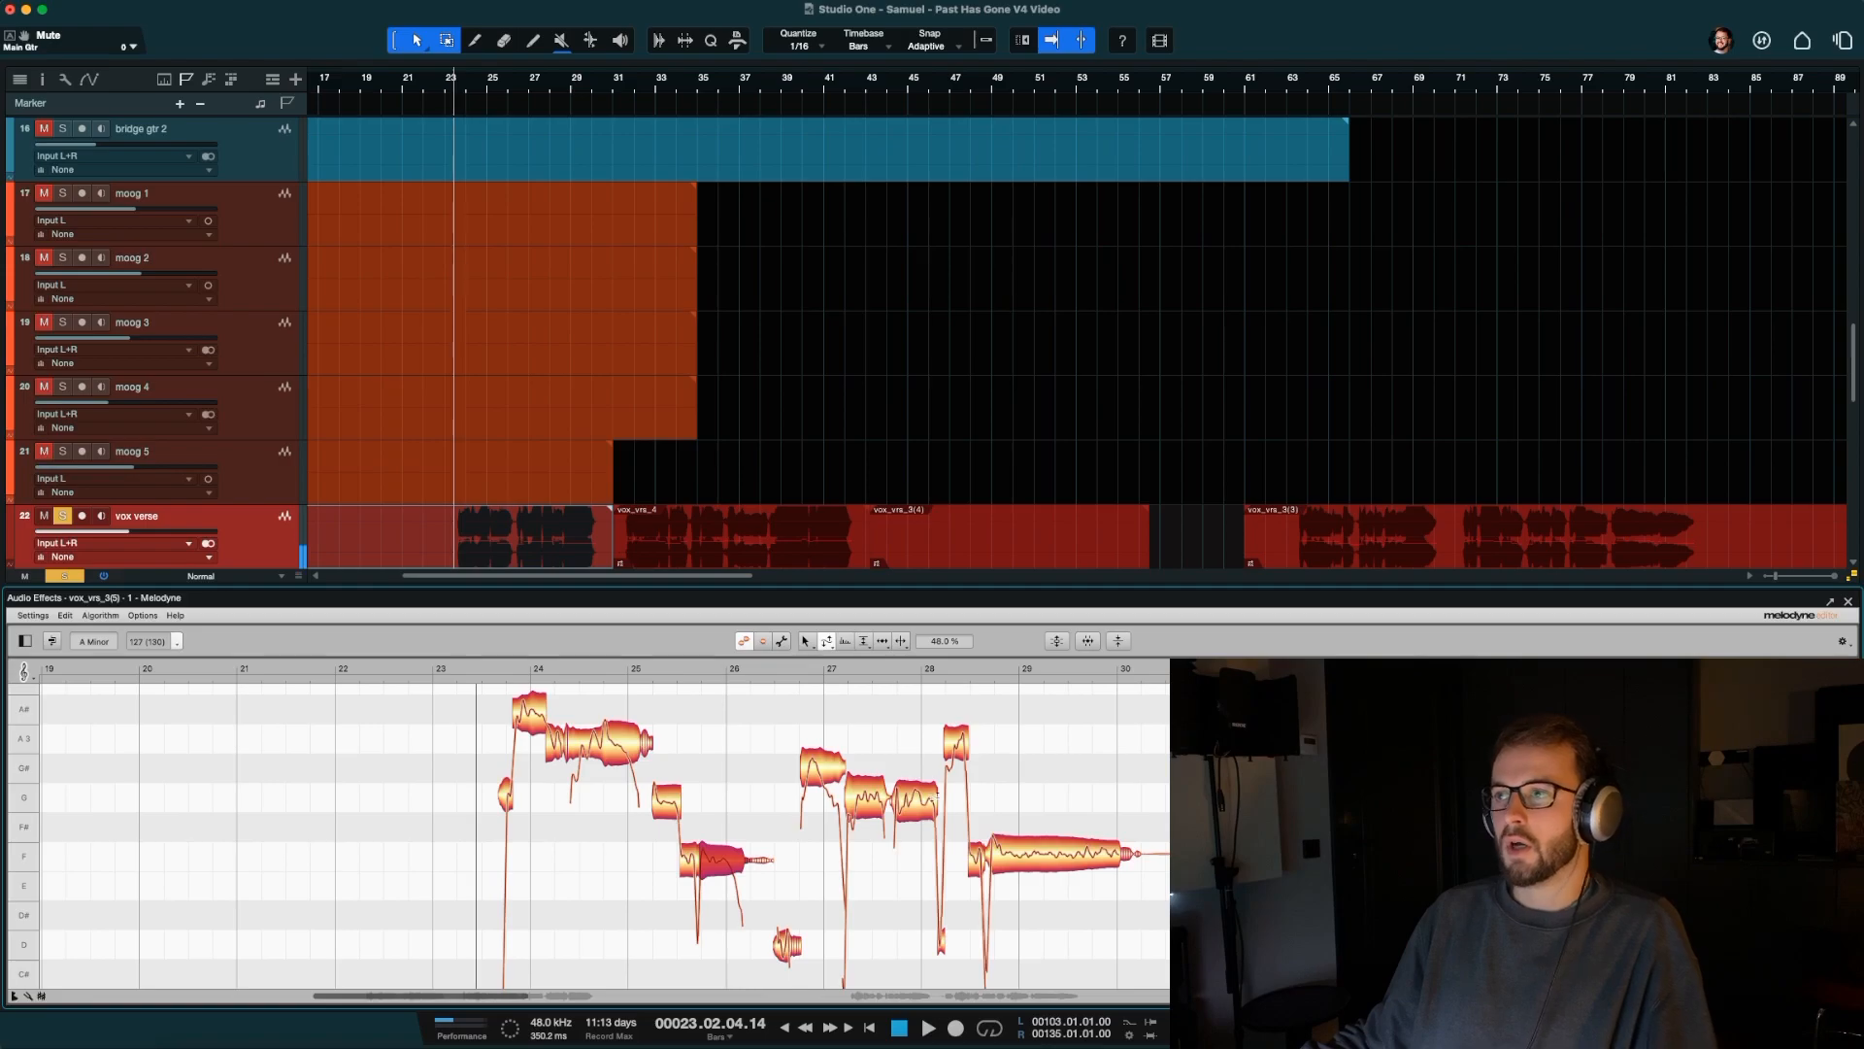
Listen to the verse vocal from bar 23 and replay the second phrase from about bar 31.
{"action": "scroll", "coordinate": [934, 799], "scroll_direction": "right", "scroll_amount": 3}
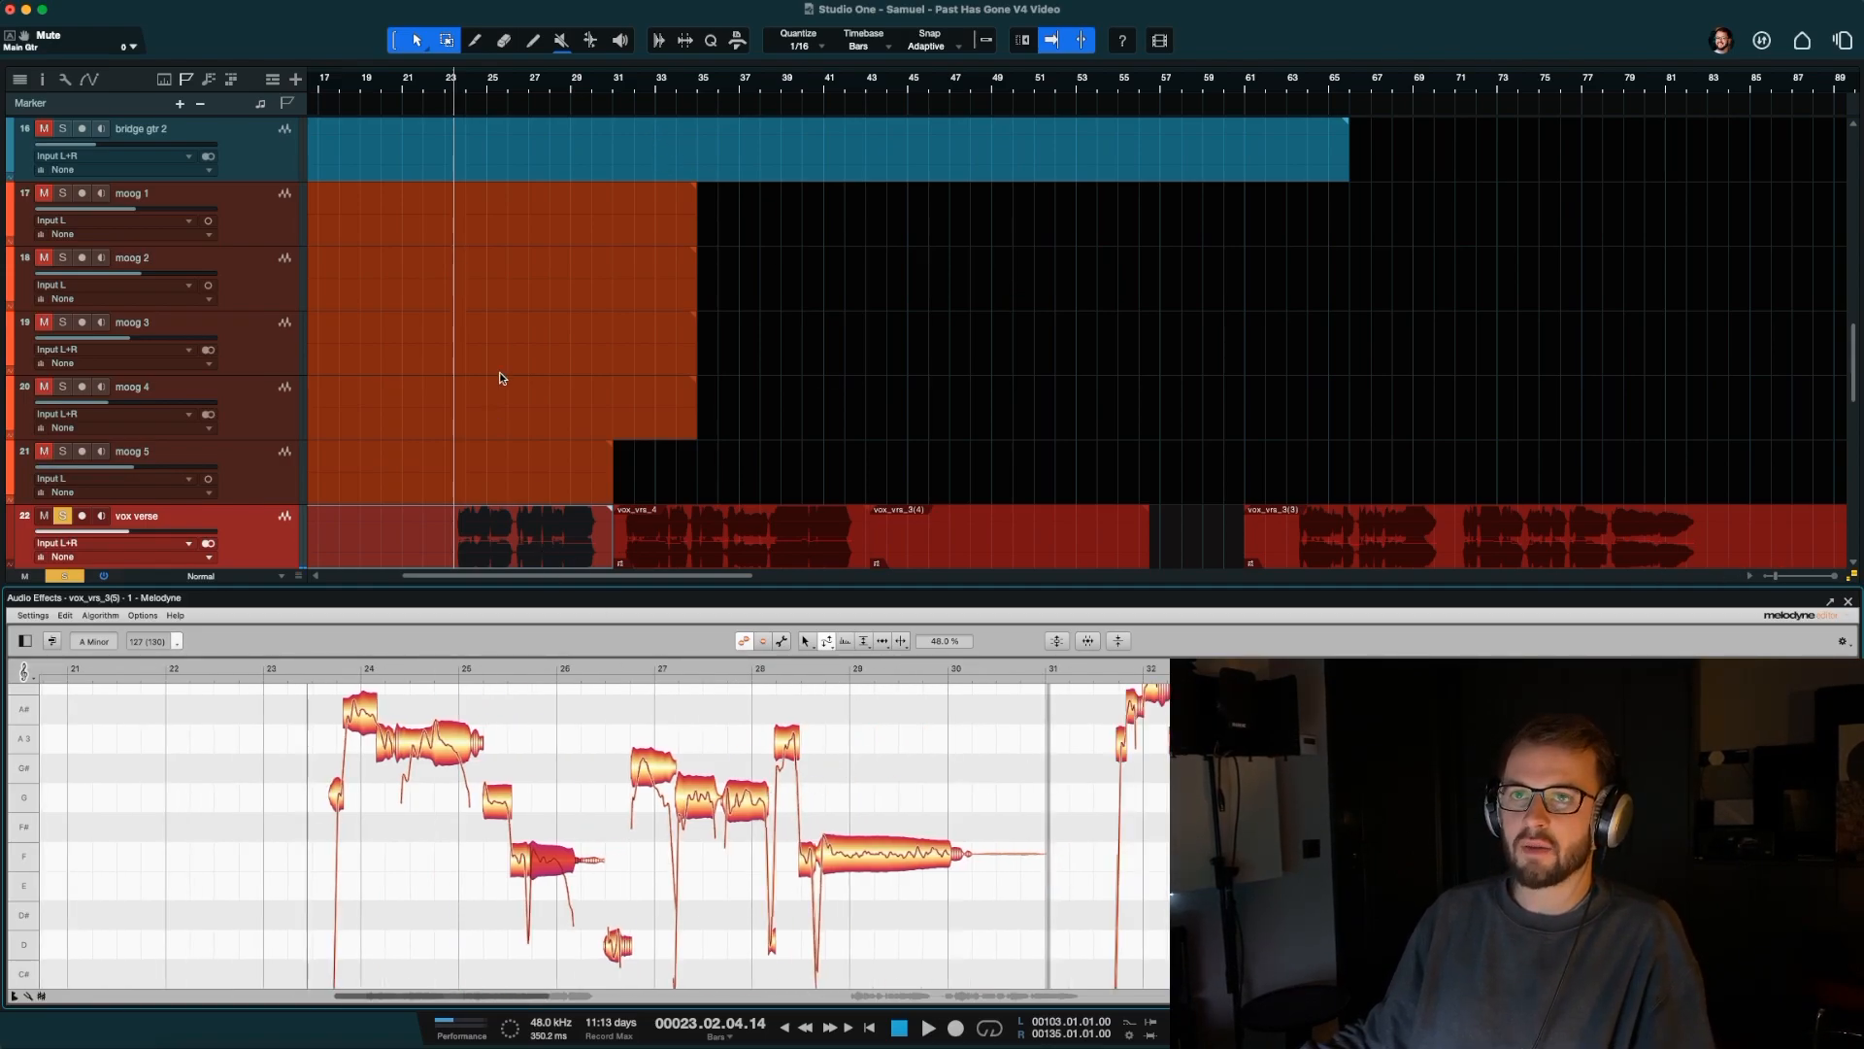
{"action": "scroll", "coordinate": [501, 378], "scroll_direction": "down", "scroll_amount": 1}
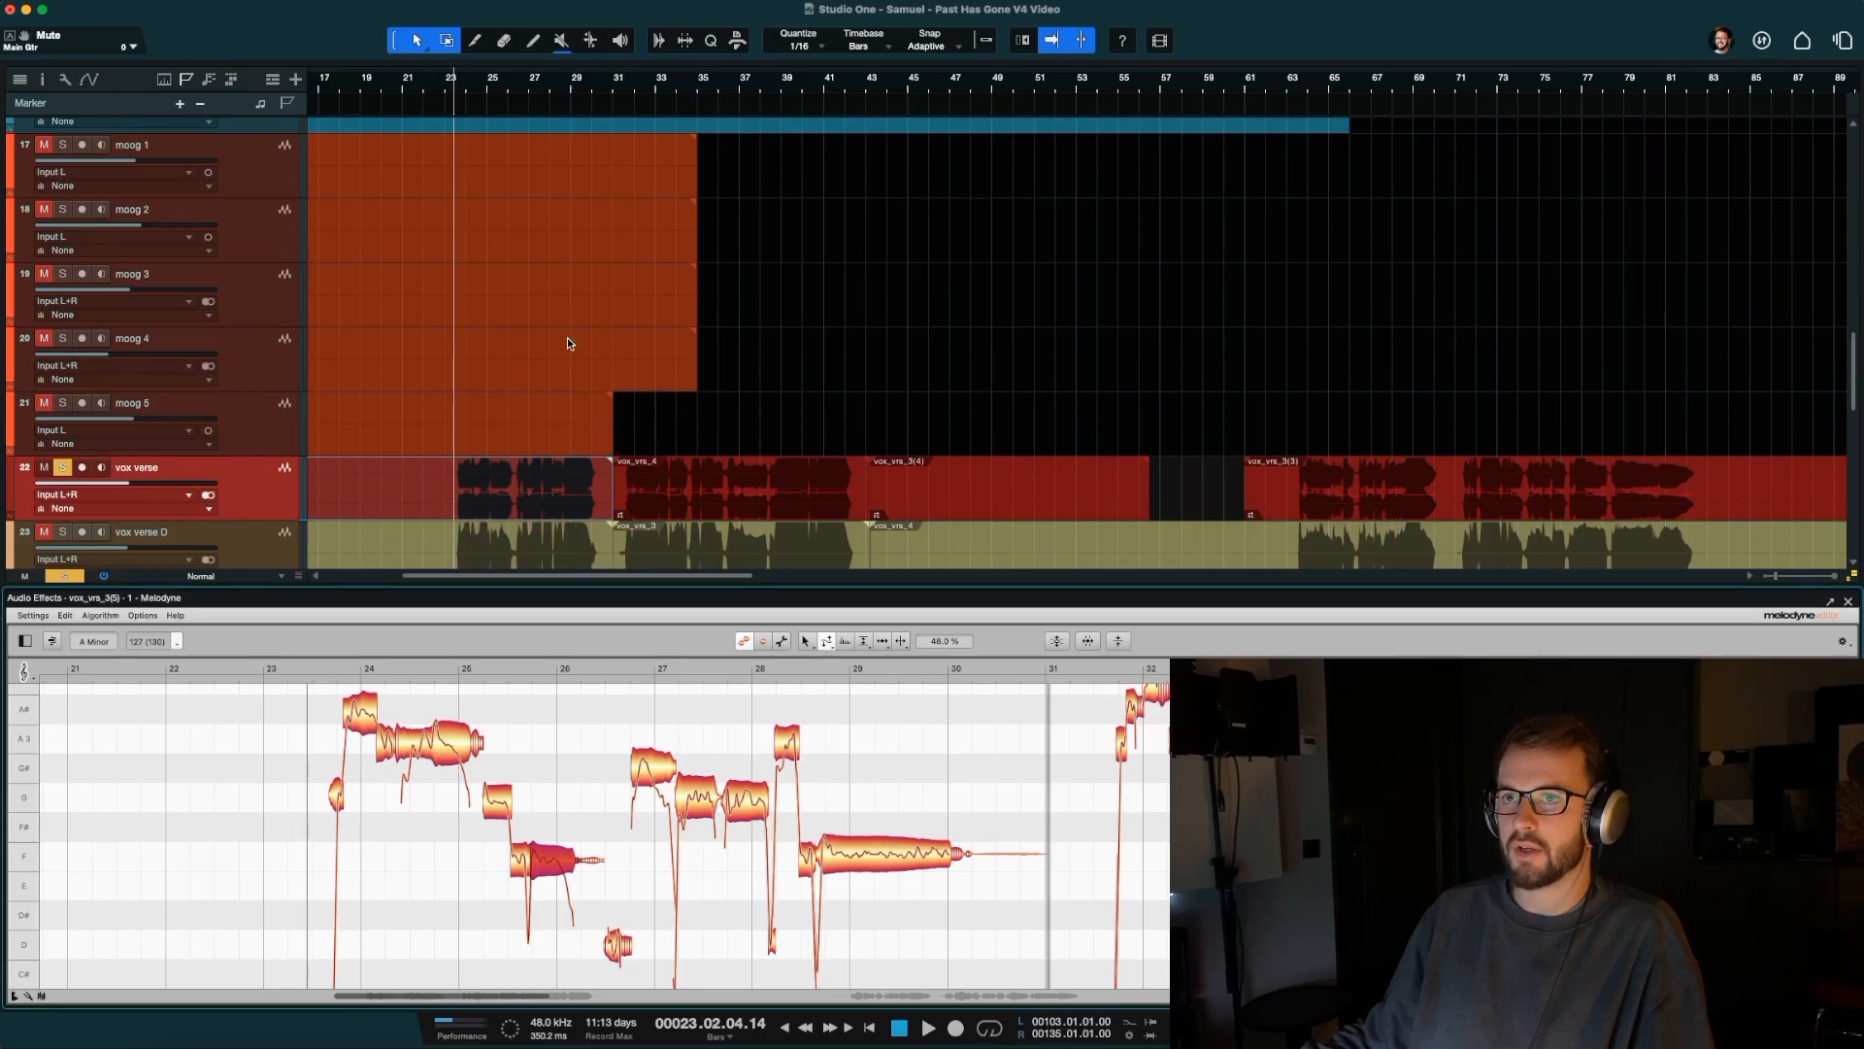
{"action": "key", "text": "space"}
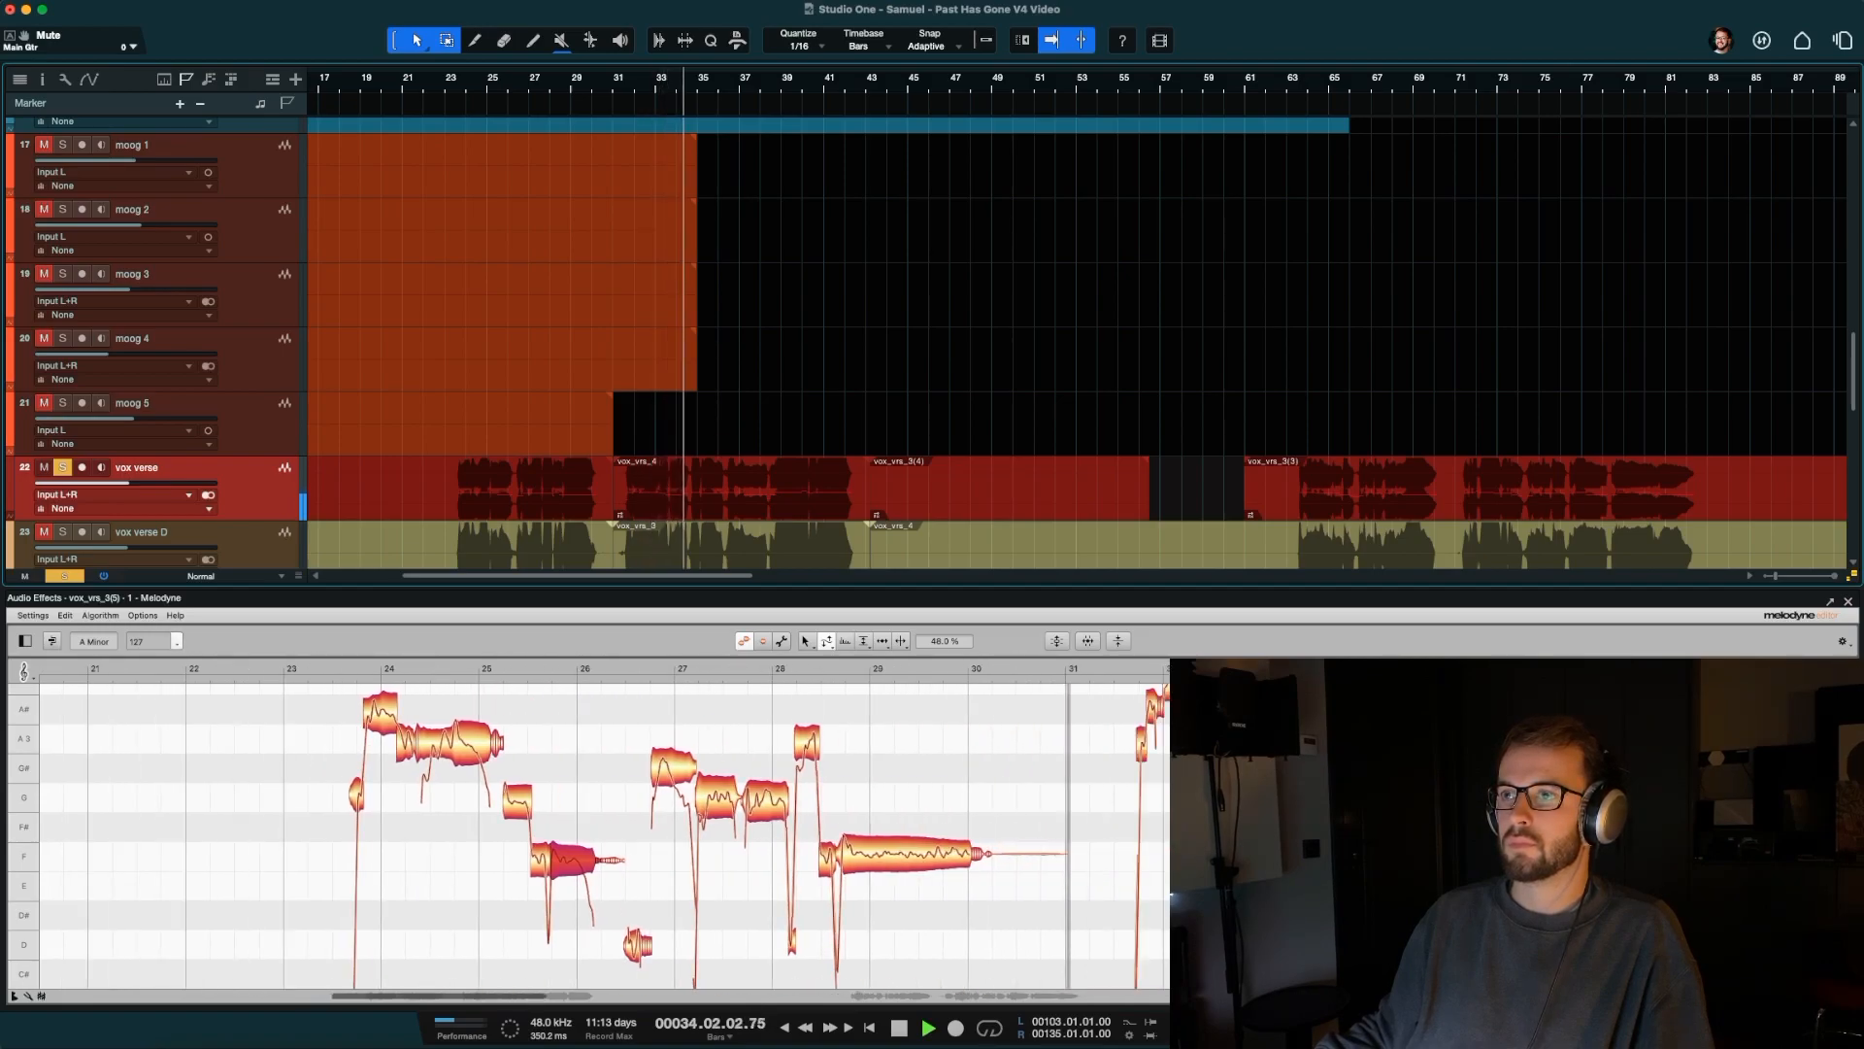
{"action": "left_click", "coordinate": [1114, 668]}
{"action": "scroll", "coordinate": [1114, 670], "scroll_direction": "right", "scroll_amount": 3}
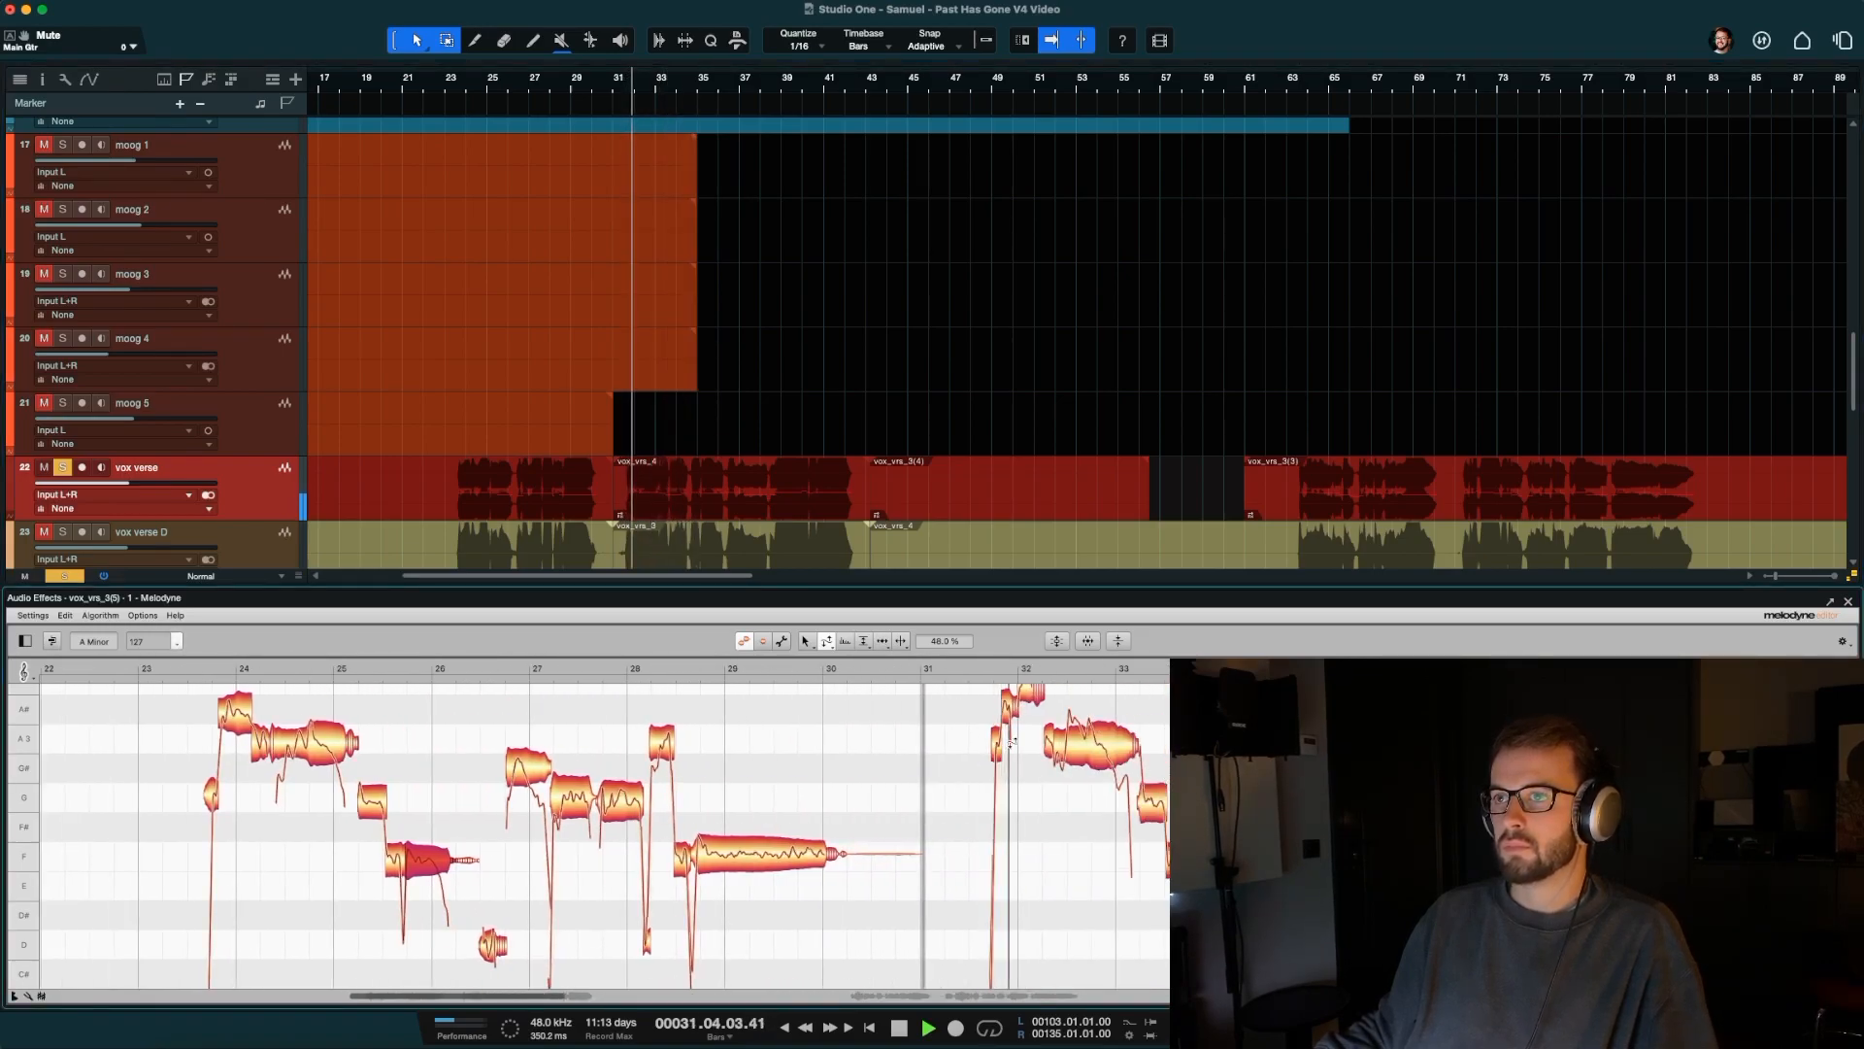
{"action": "scroll", "coordinate": [1013, 743], "scroll_direction": "right", "scroll_amount": 1}
{"action": "scroll", "coordinate": [1013, 743], "scroll_direction": "up", "scroll_amount": 3}
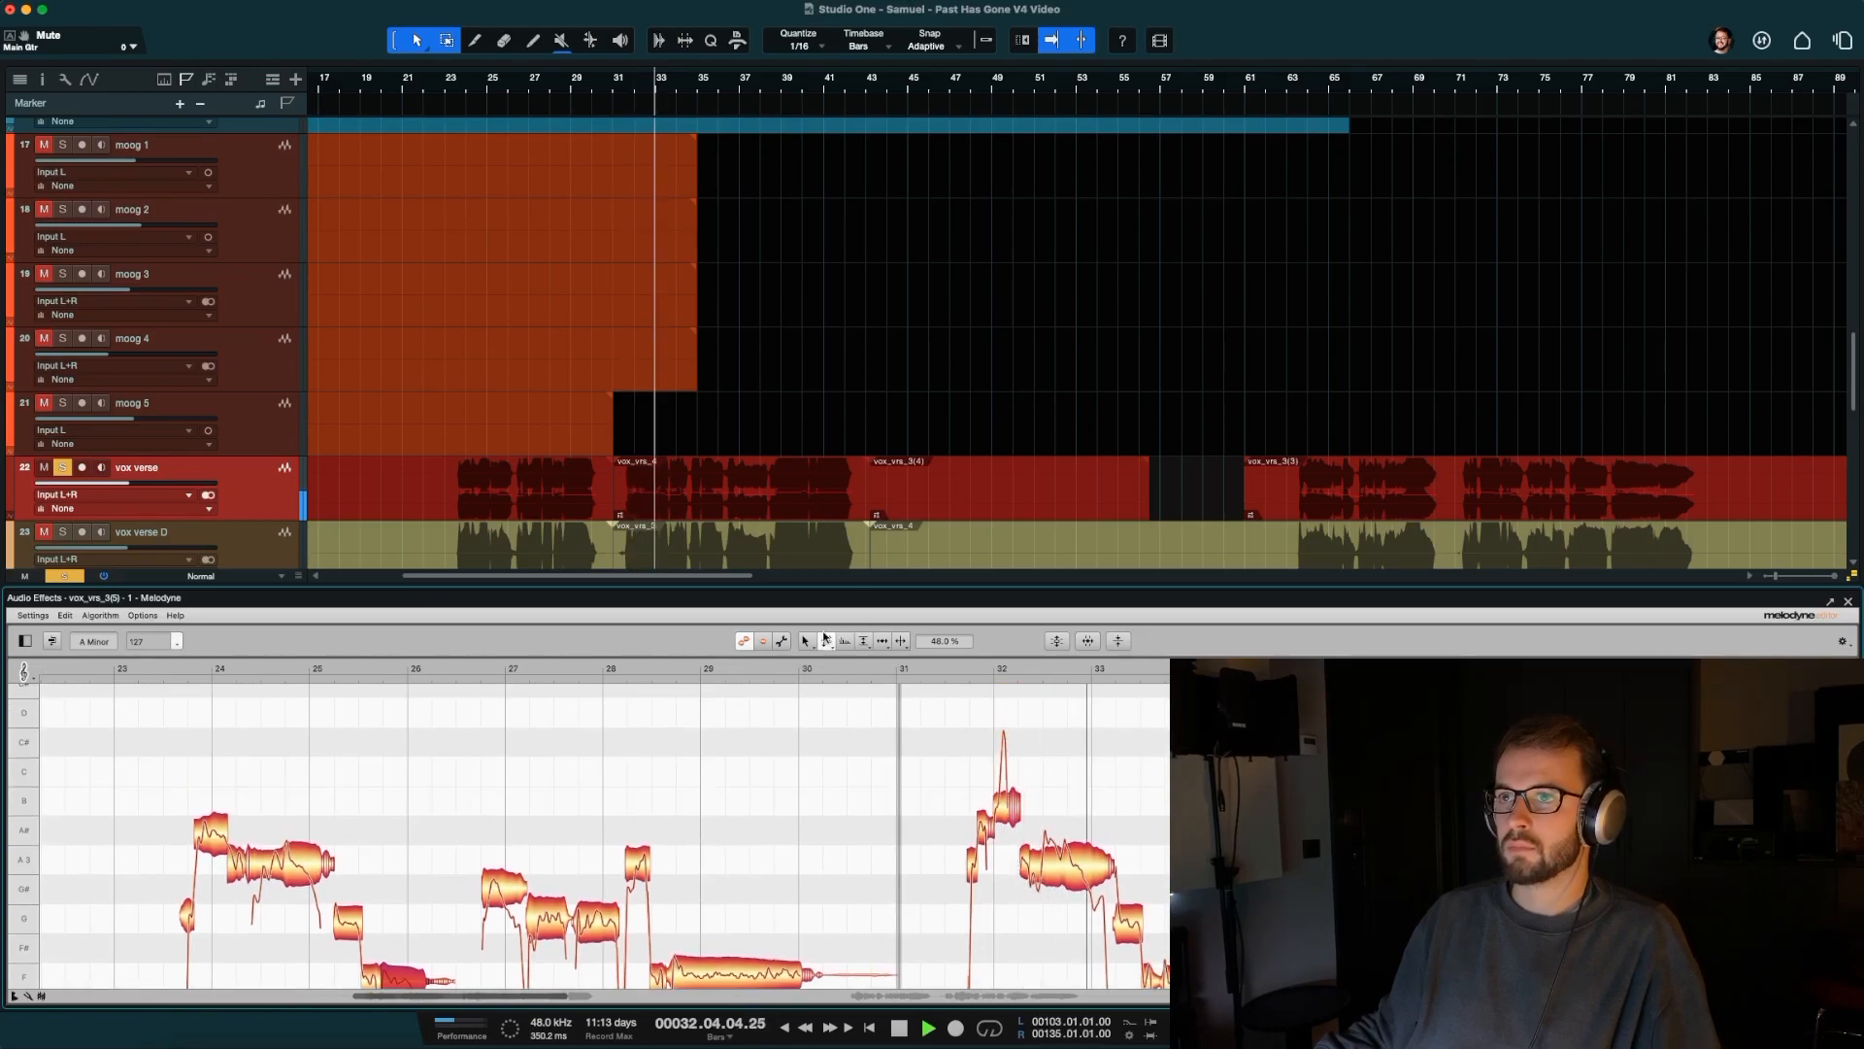
Lower the high note at bar 32 to A# and audition the phrase from about bar 31.
{"action": "key", "text": "space"}
{"action": "key", "text": "space"}
{"action": "double_click", "coordinate": [935, 669]}
{"action": "key", "text": "space"}
{"action": "left_click_drag", "start_coordinate": [998, 811], "coordinate": [1005, 823]}
{"action": "key", "text": "space"}
{"action": "left_click", "coordinate": [1053, 781]}
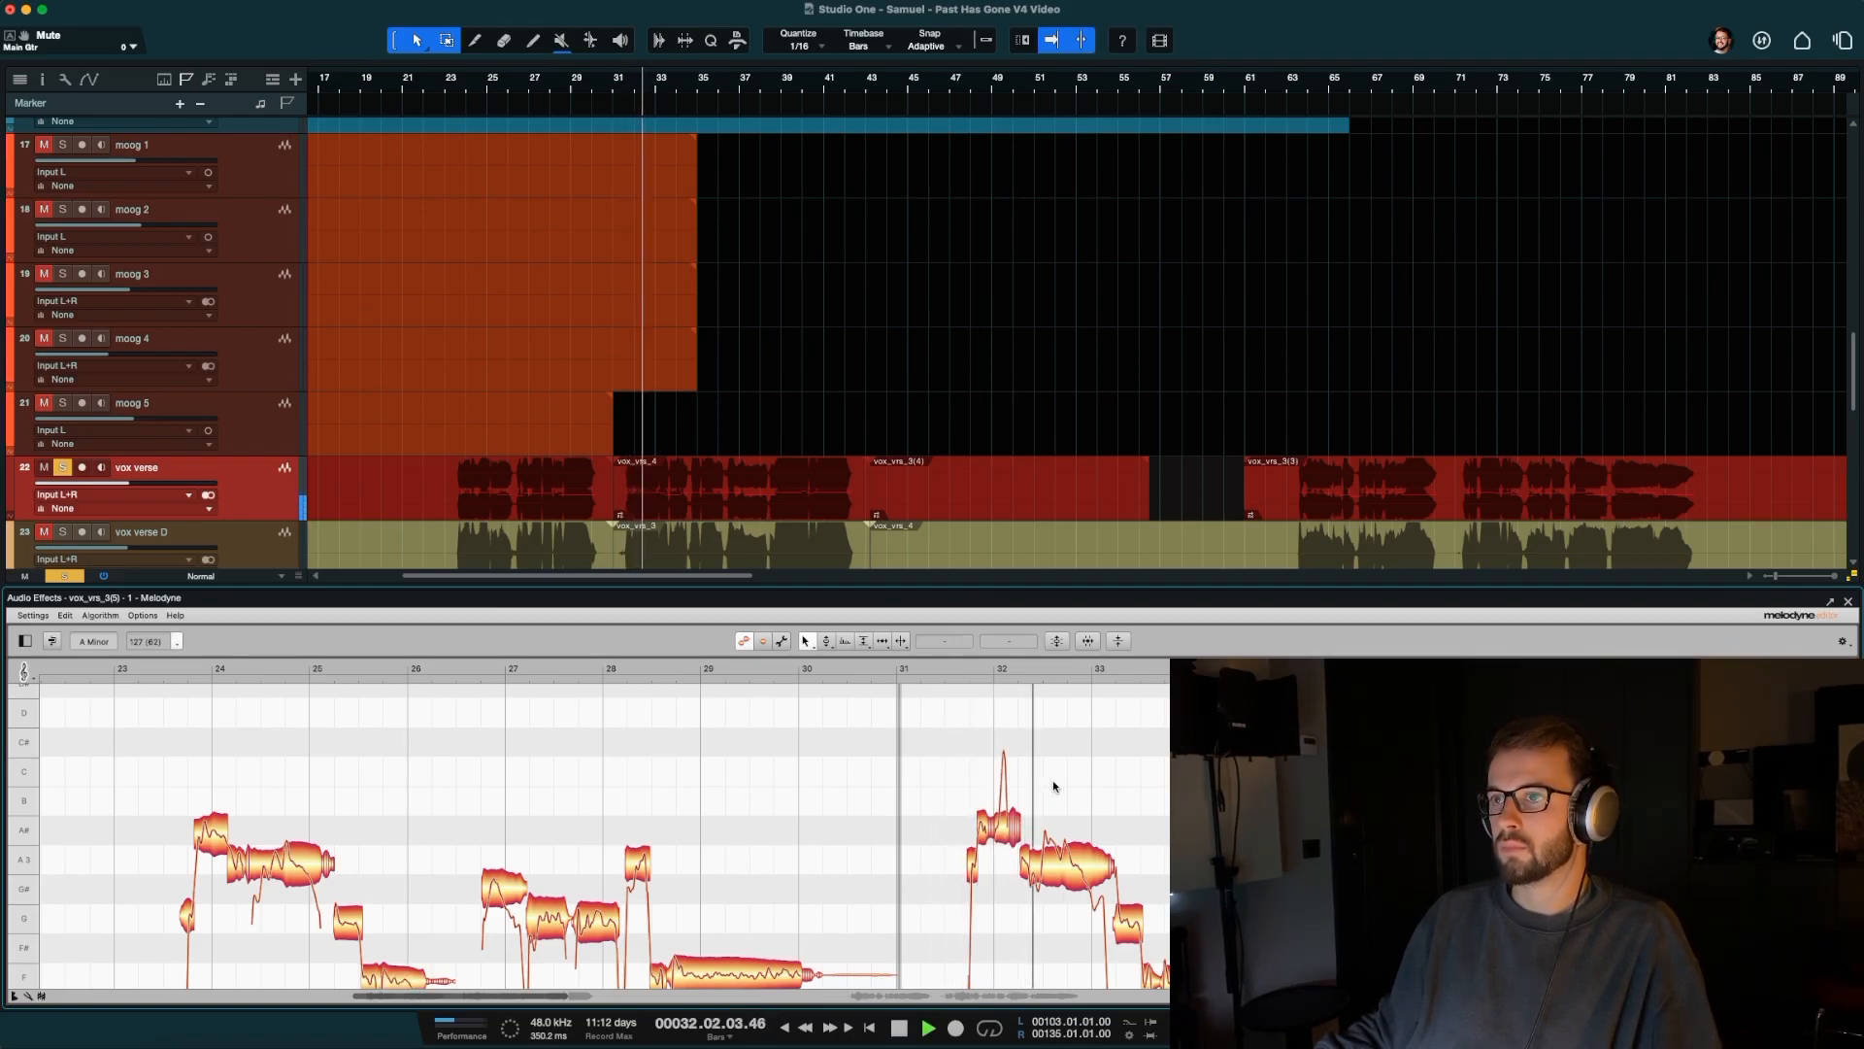
Lower the long A3 note just after bar 32 to -53 cents and audition the phrase.
{"action": "key", "text": "space"}
{"action": "left_click", "coordinate": [1062, 861]}
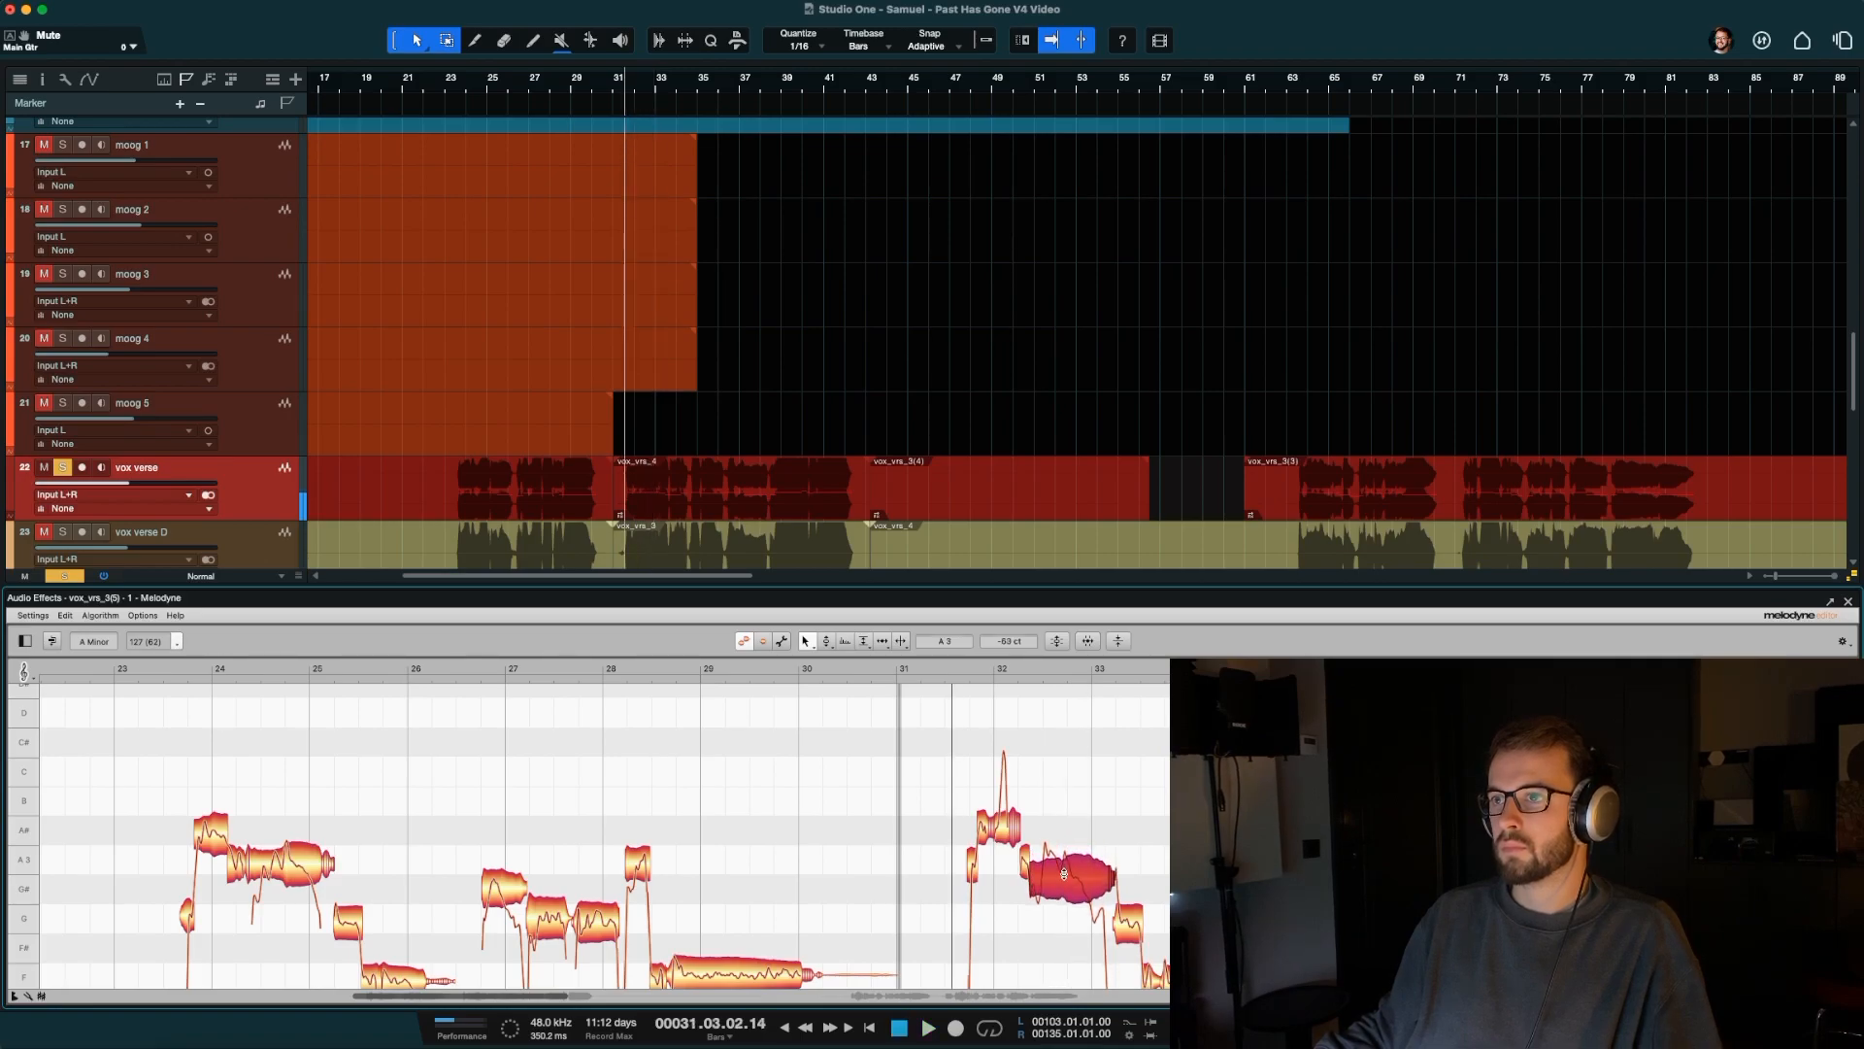
{"action": "key", "text": "space"}
{"action": "left_click", "coordinate": [1103, 826]}
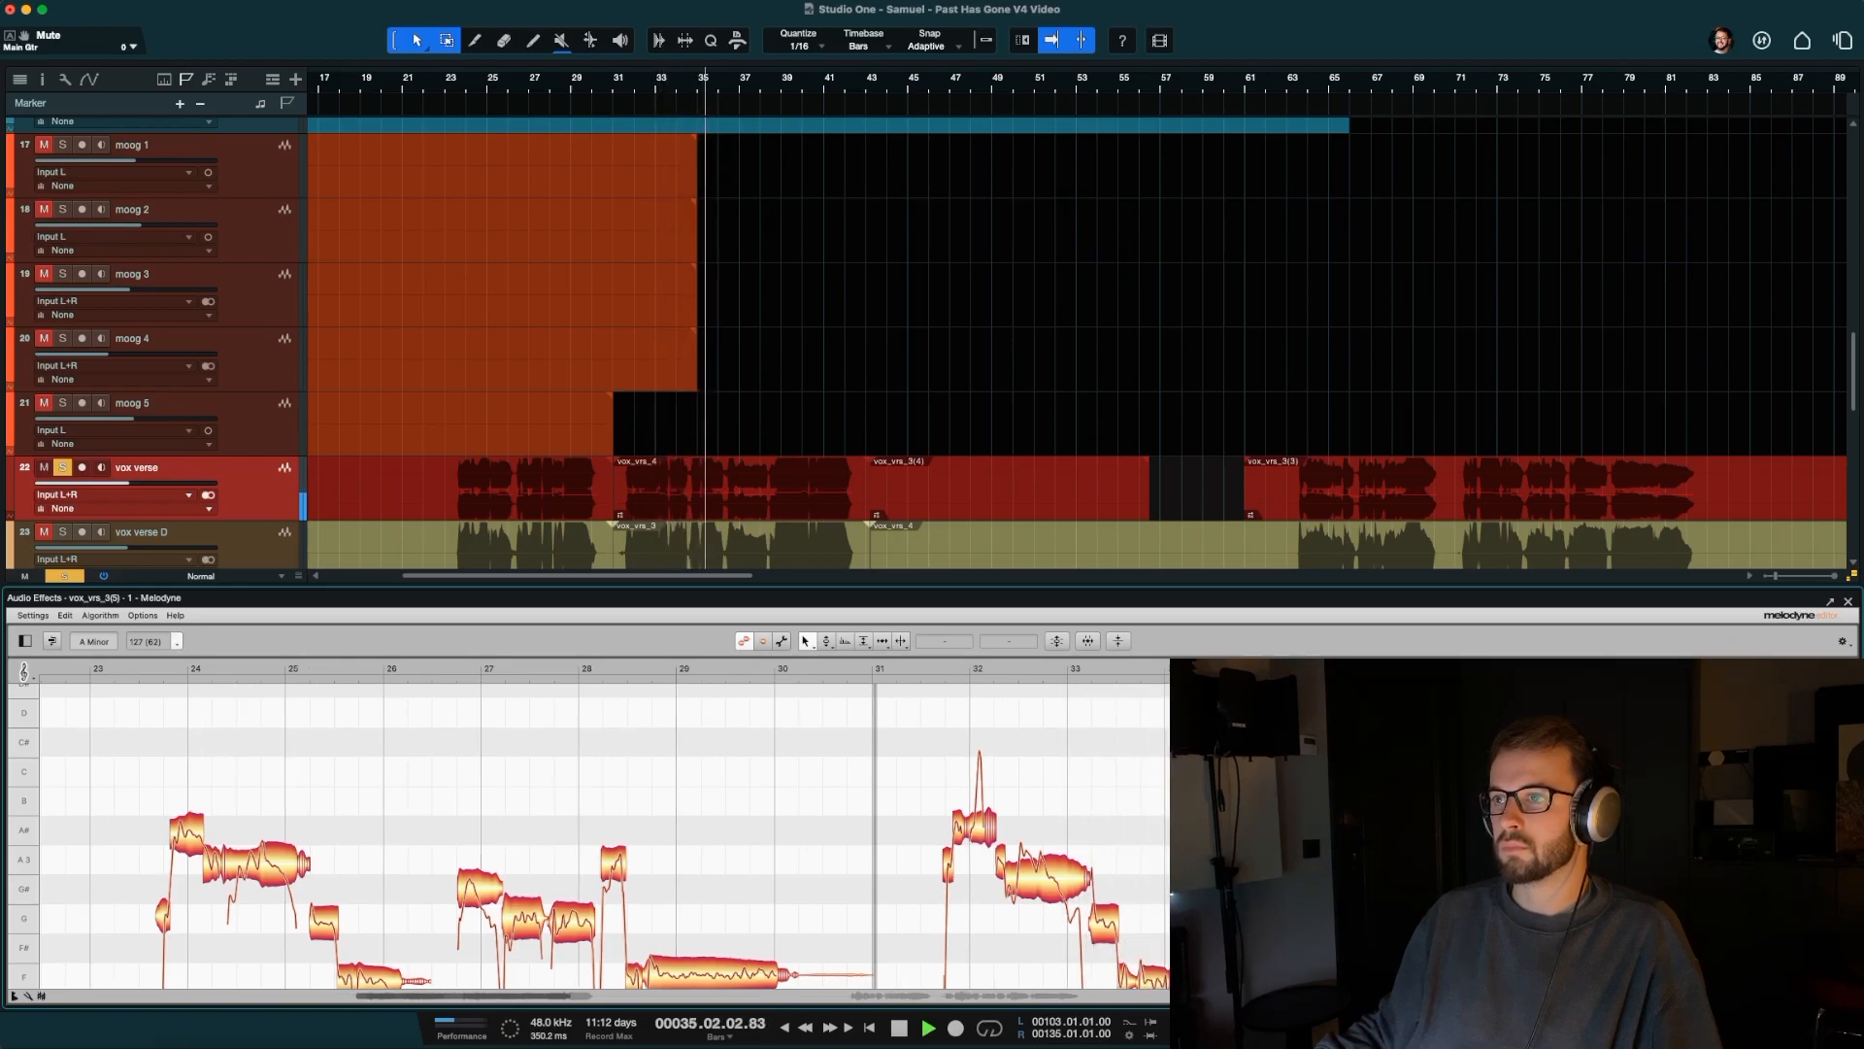
Stop playback and reduce the pitch modulation of the G note just after bar 35 in the vocal.
{"action": "key", "text": "space"}
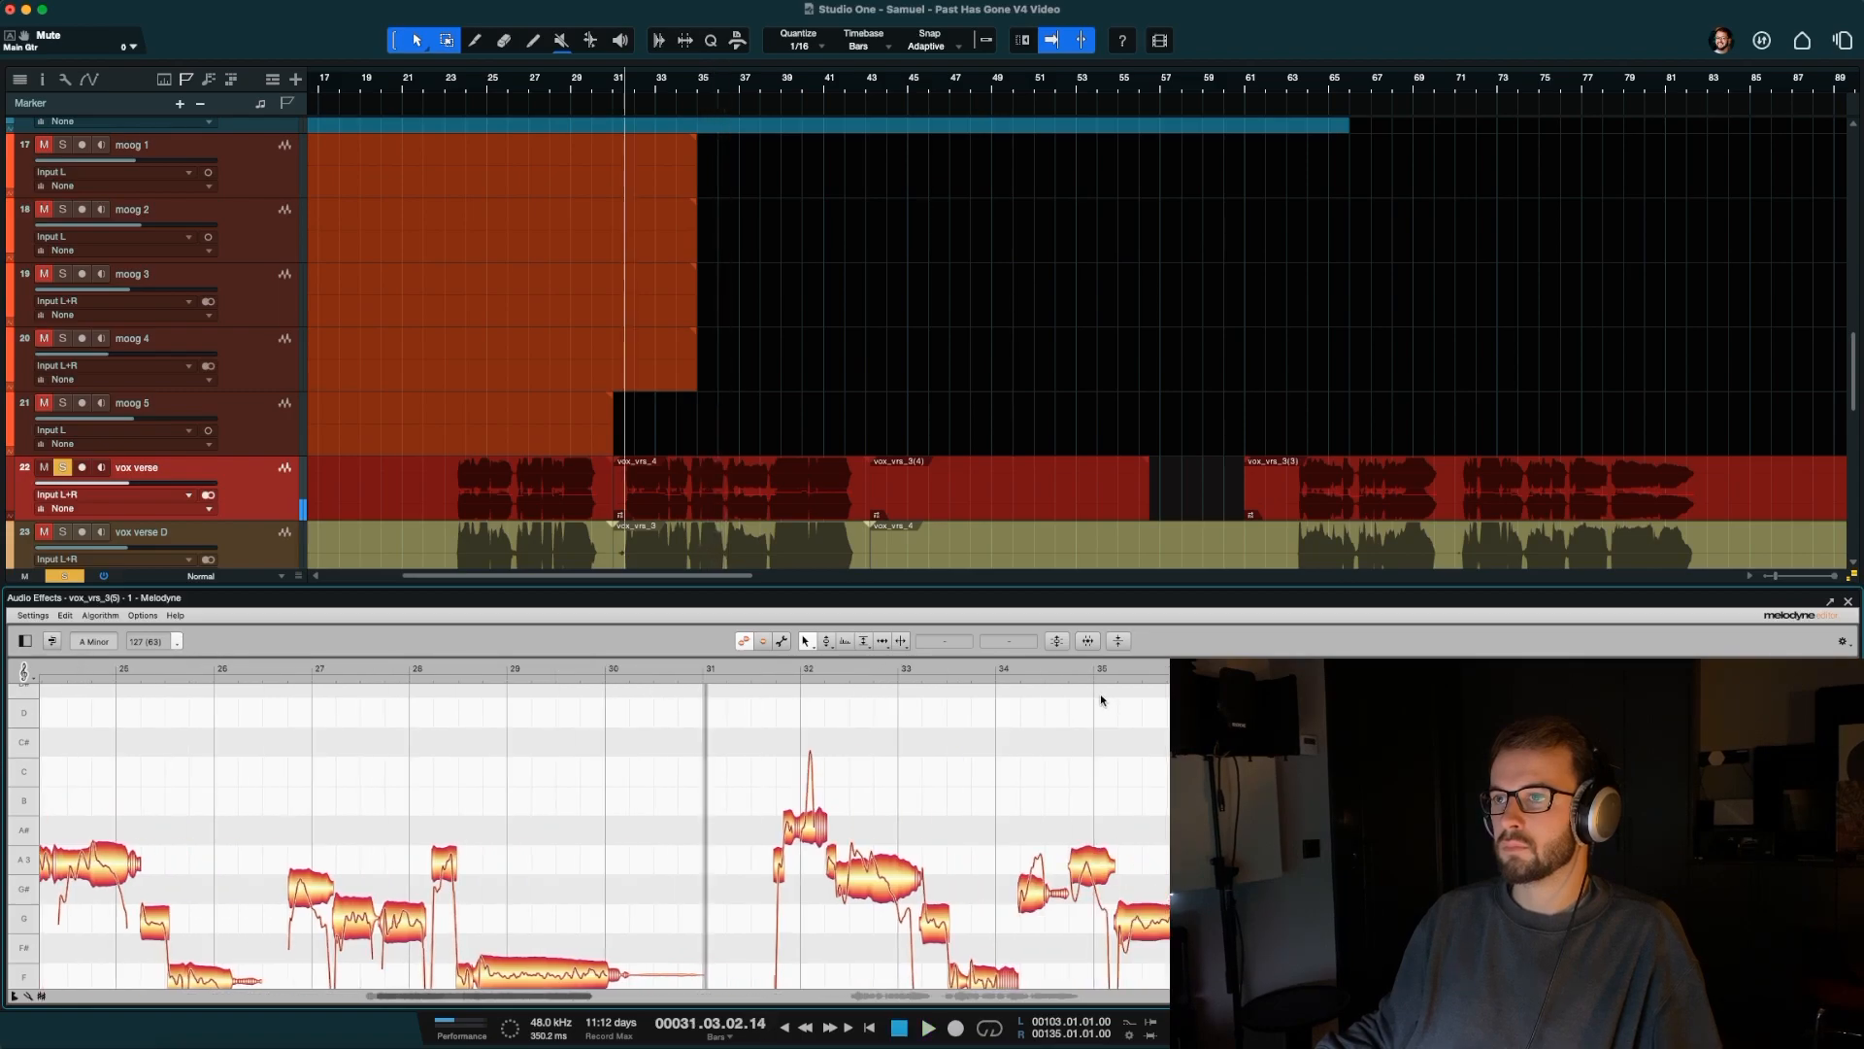
{"action": "left_click", "coordinate": [829, 644]}
{"action": "left_click", "coordinate": [827, 661]}
{"action": "left_click_drag", "start_coordinate": [1154, 921], "coordinate": [1153, 926]}
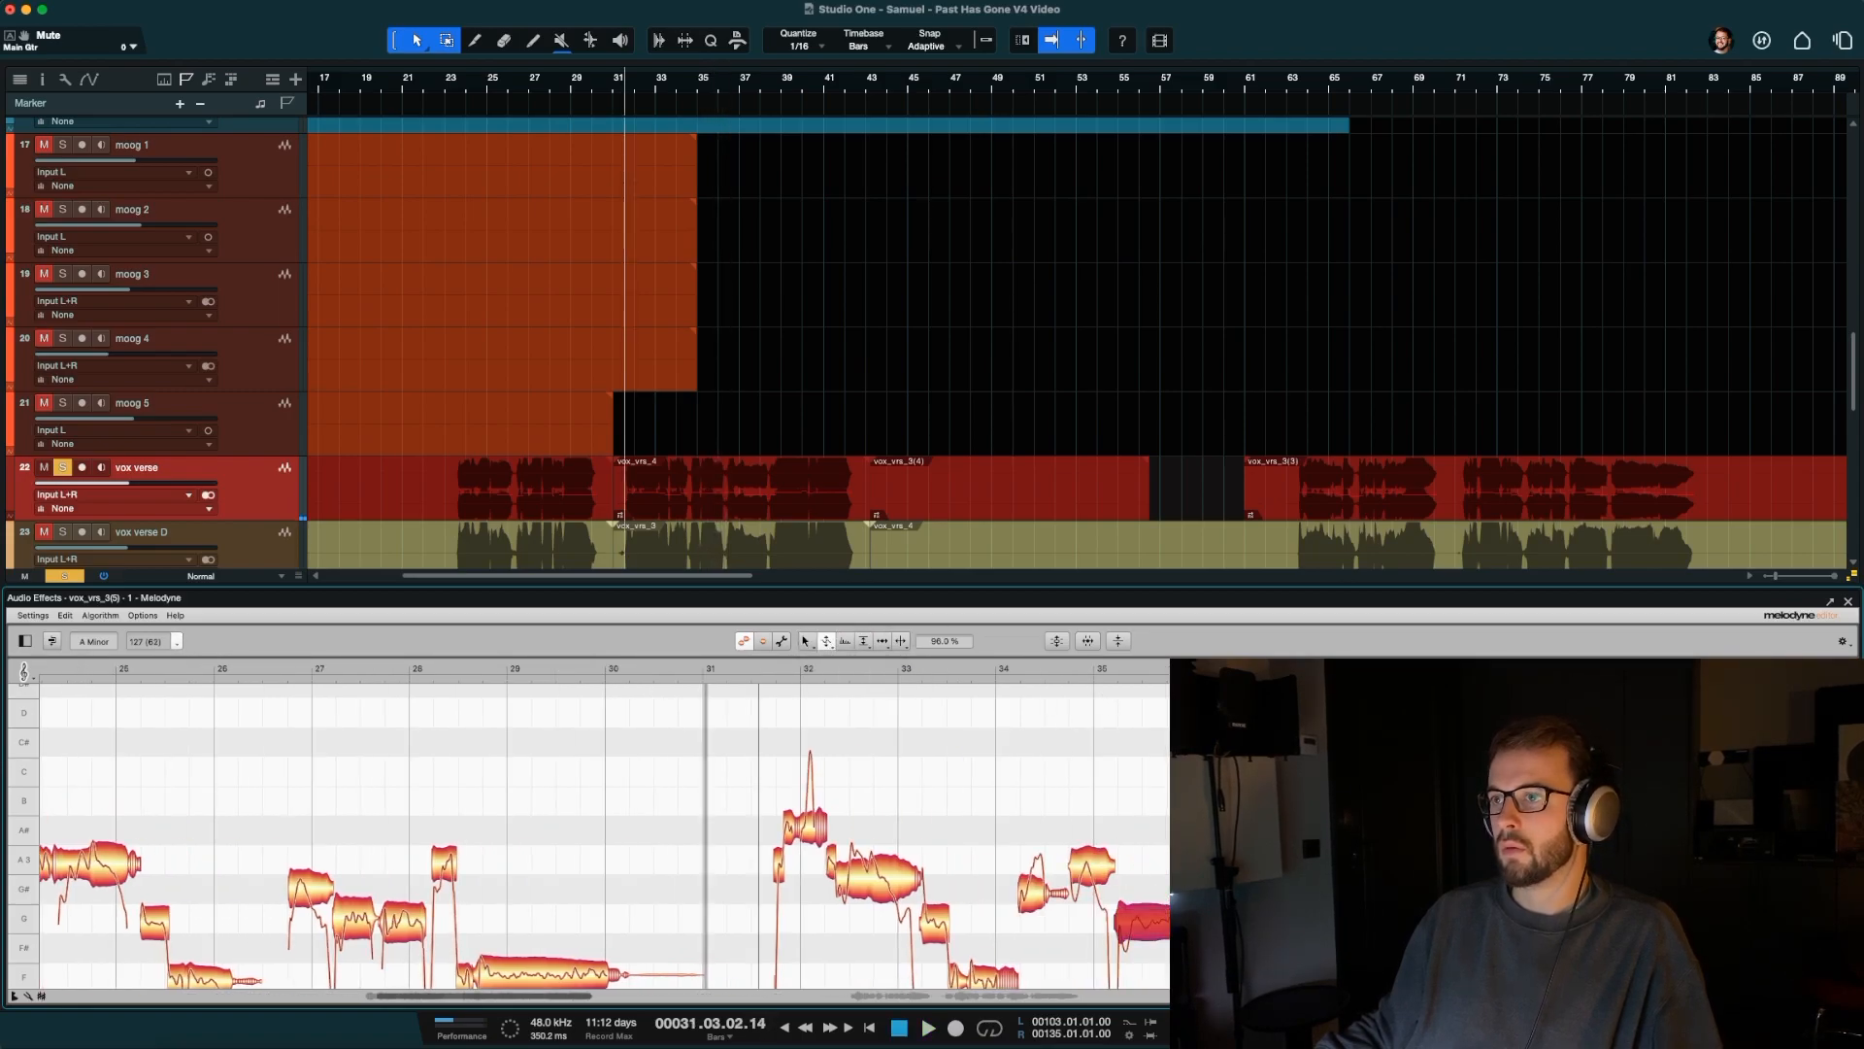
{"action": "scroll", "coordinate": [589, 845], "scroll_direction": "down", "scroll_amount": 1}
Audition the corrected vocal phrase from bar 34 and close the Melodyne editor.
{"action": "left_click", "coordinate": [1001, 662]}
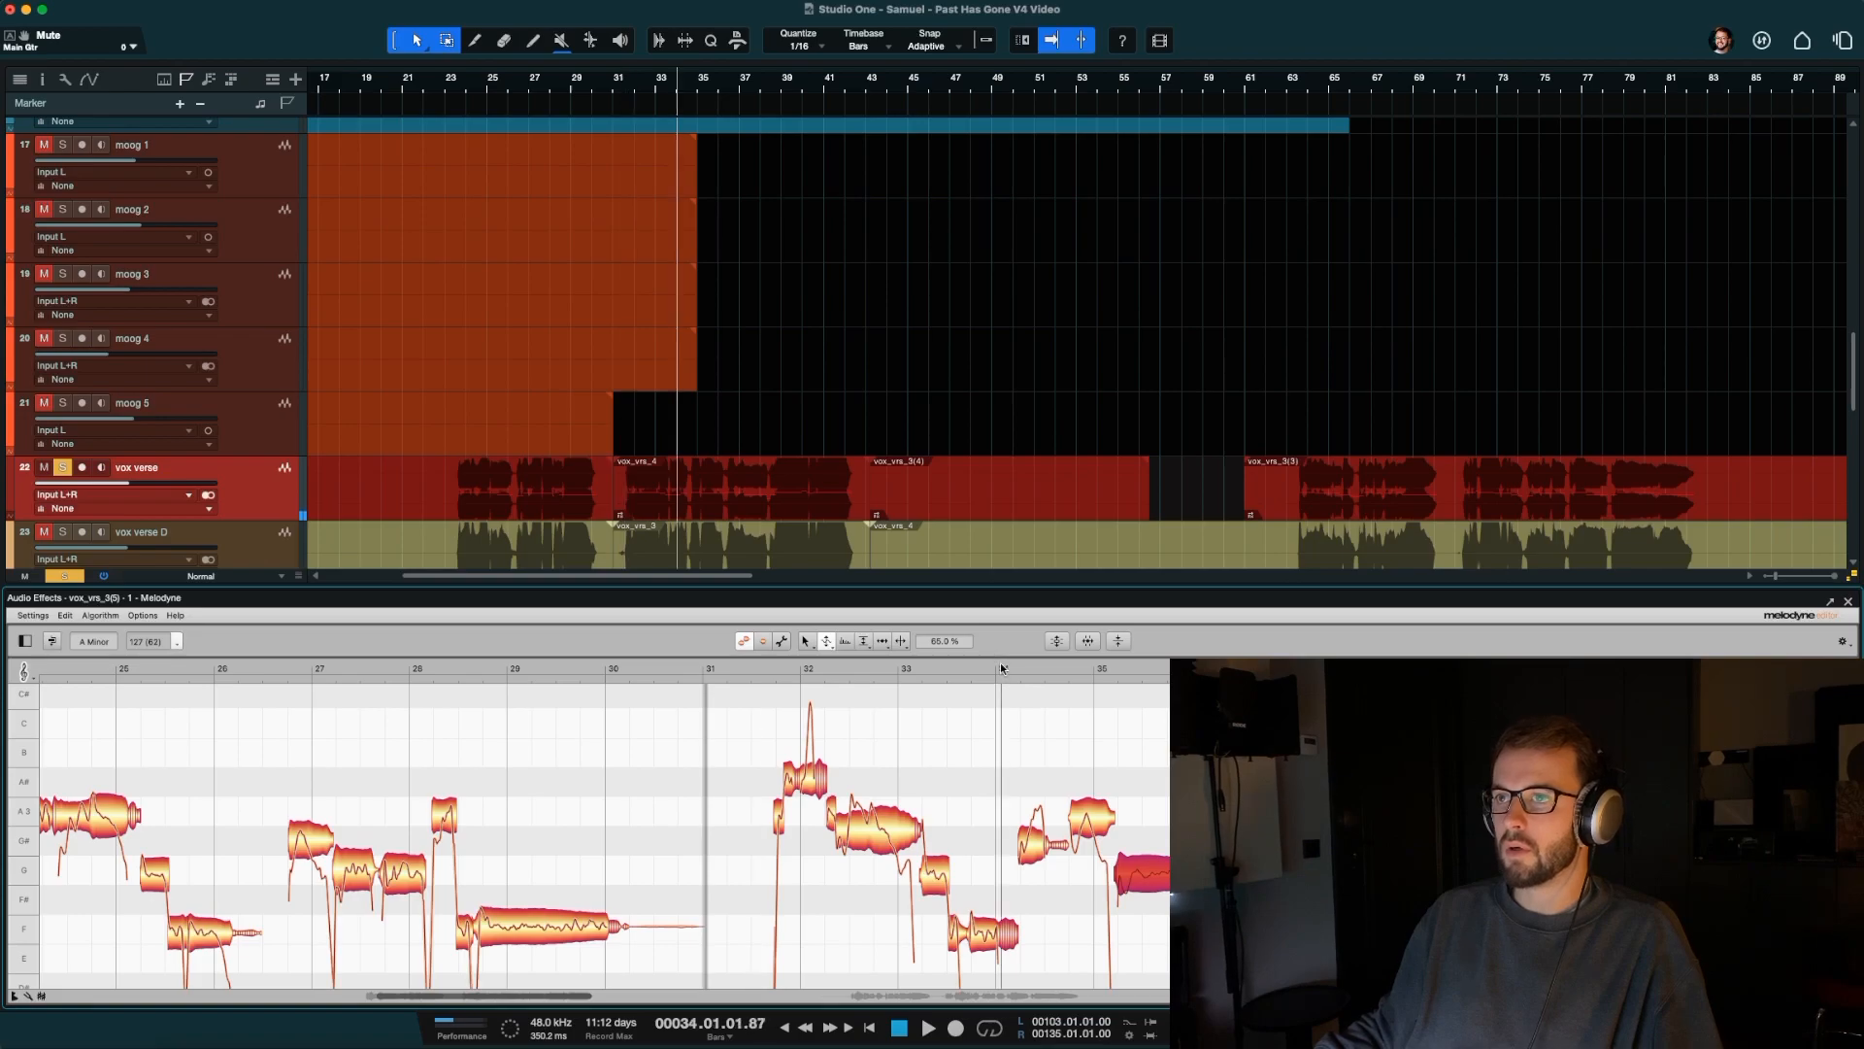
{"action": "key", "text": "space"}
{"action": "left_click", "coordinate": [1035, 859]}
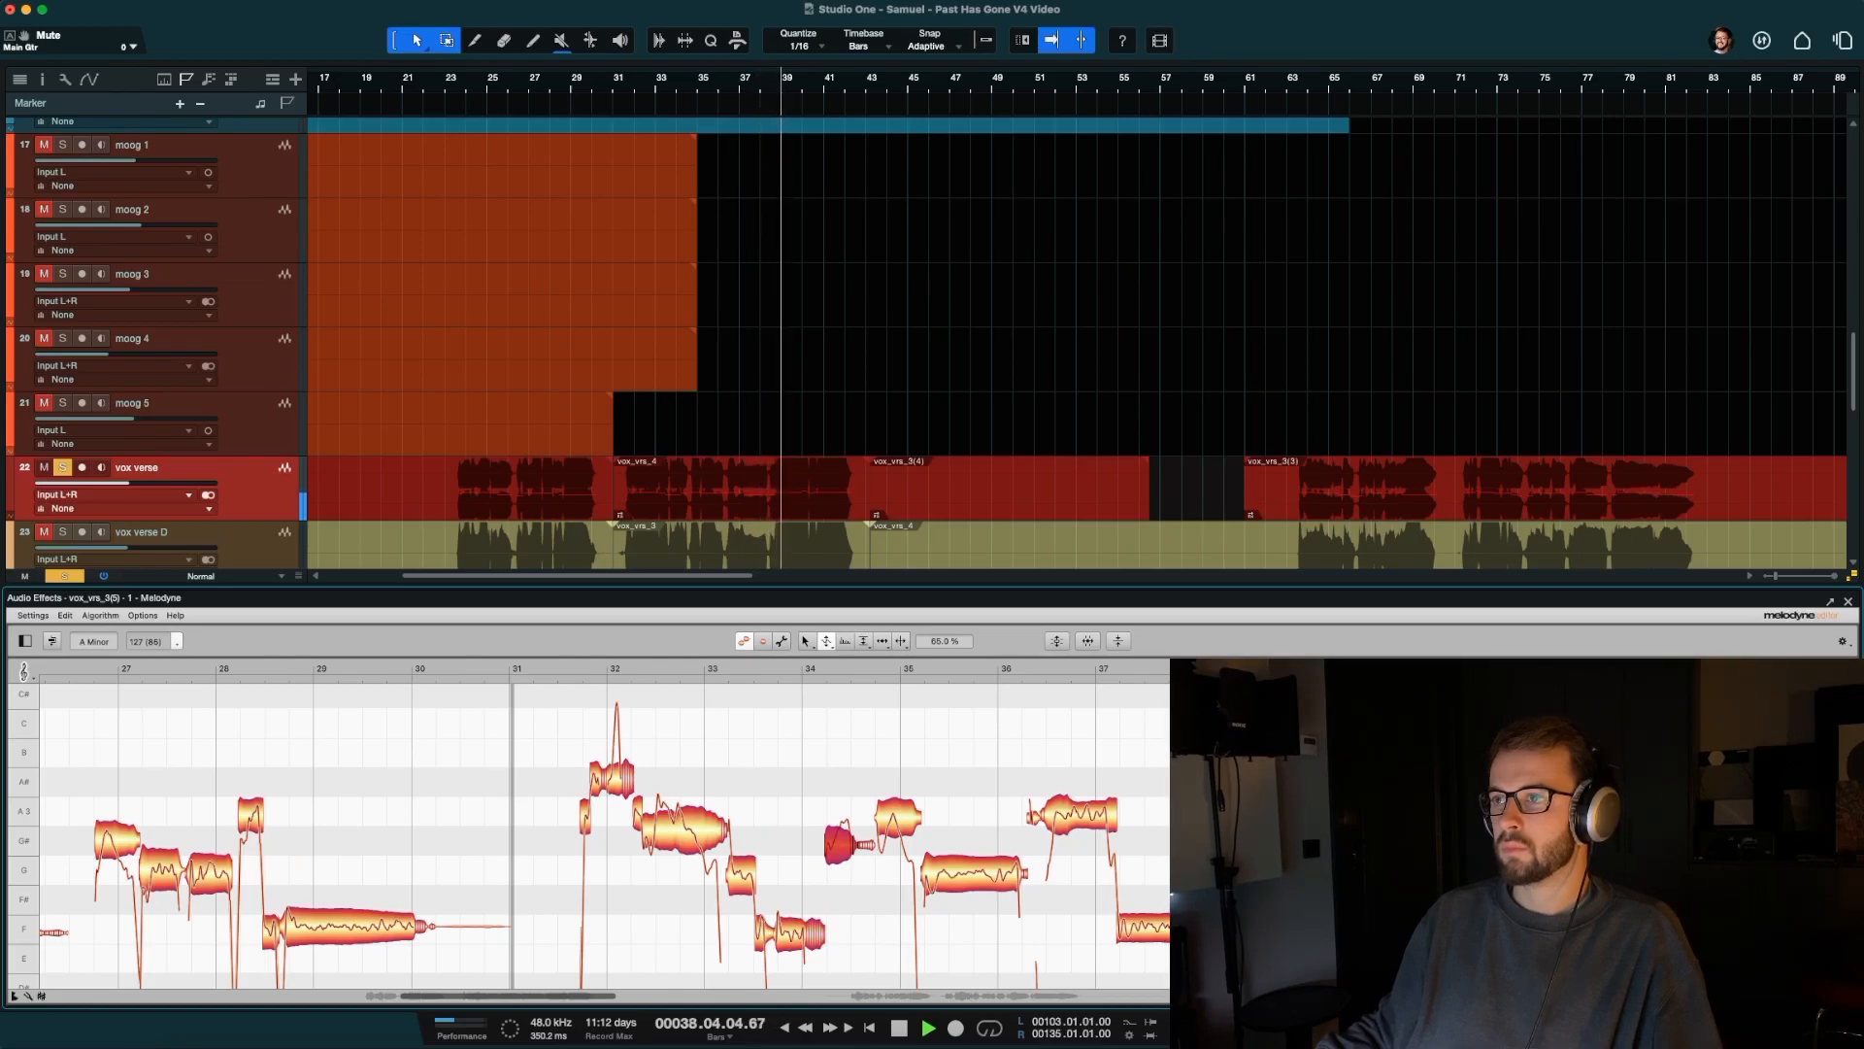
{"action": "scroll", "coordinate": [590, 835], "scroll_direction": "down", "scroll_amount": 5}
{"action": "scroll", "coordinate": [590, 835], "scroll_direction": "up", "scroll_amount": 3}
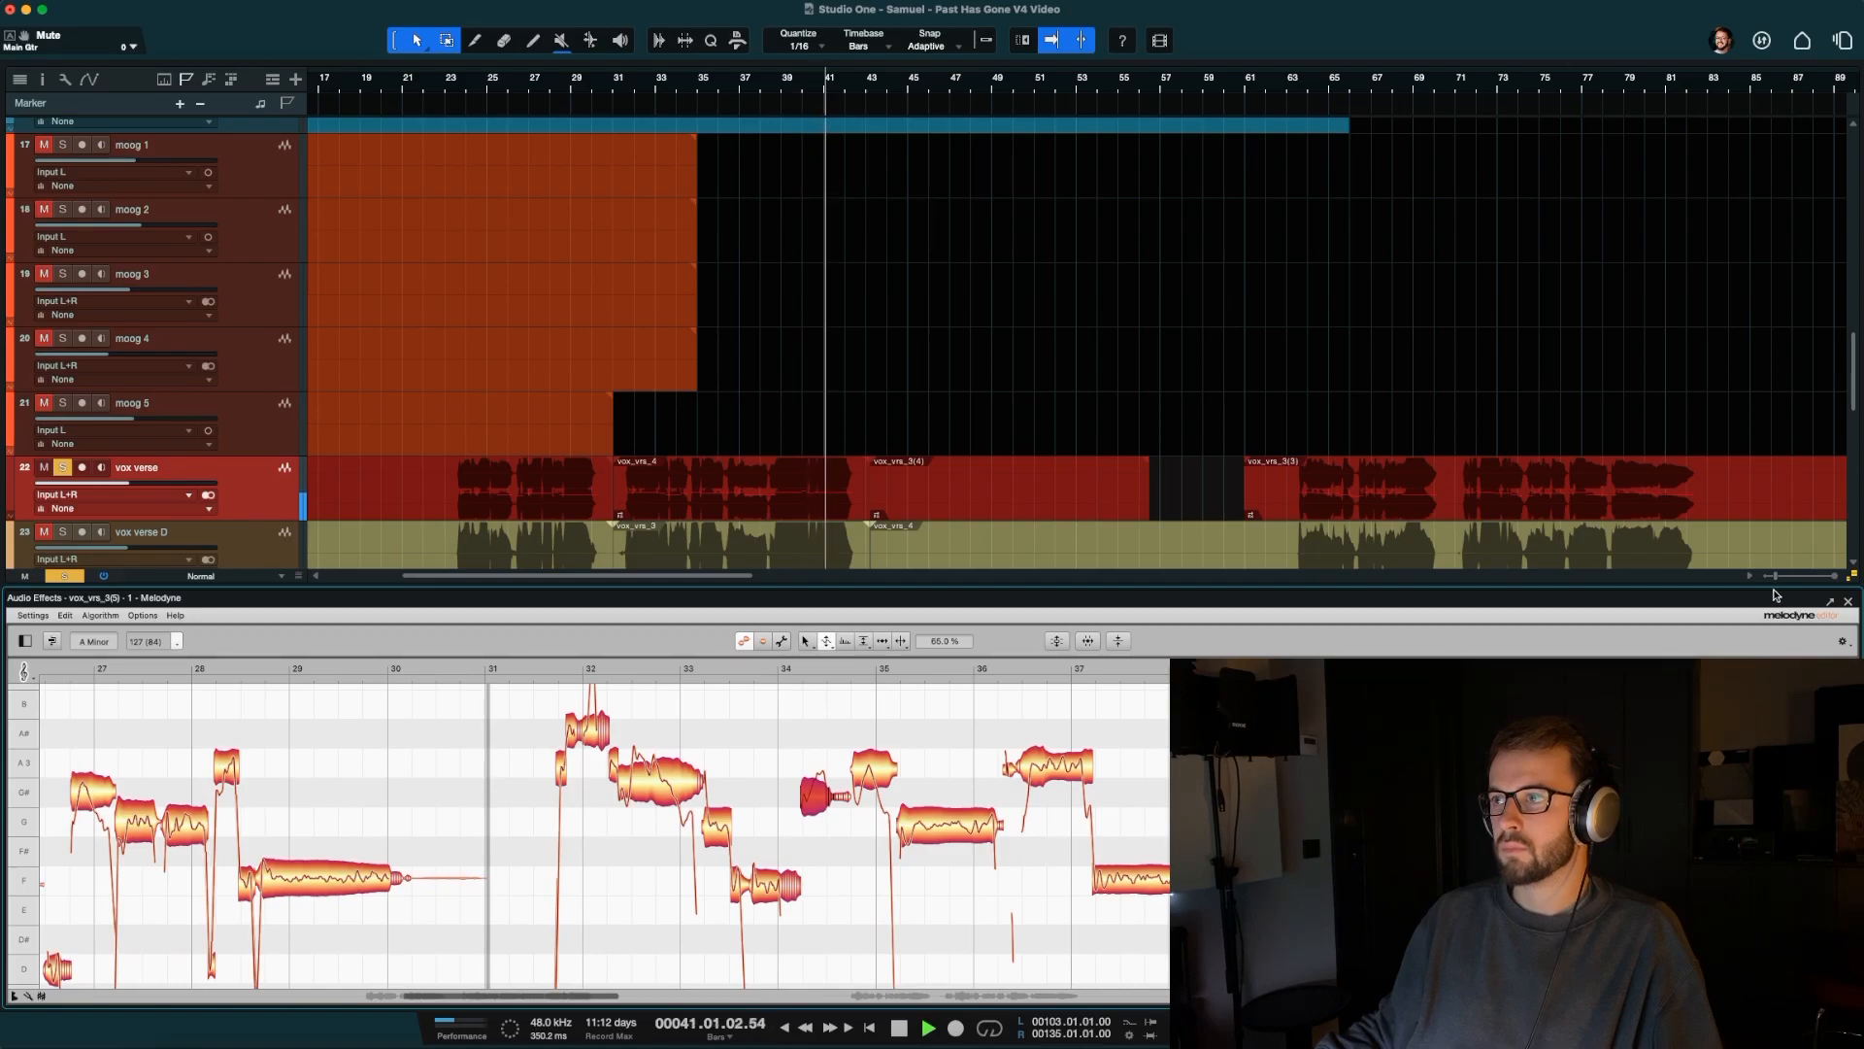
{"action": "key", "text": "space"}
{"action": "left_click", "coordinate": [1849, 604]}
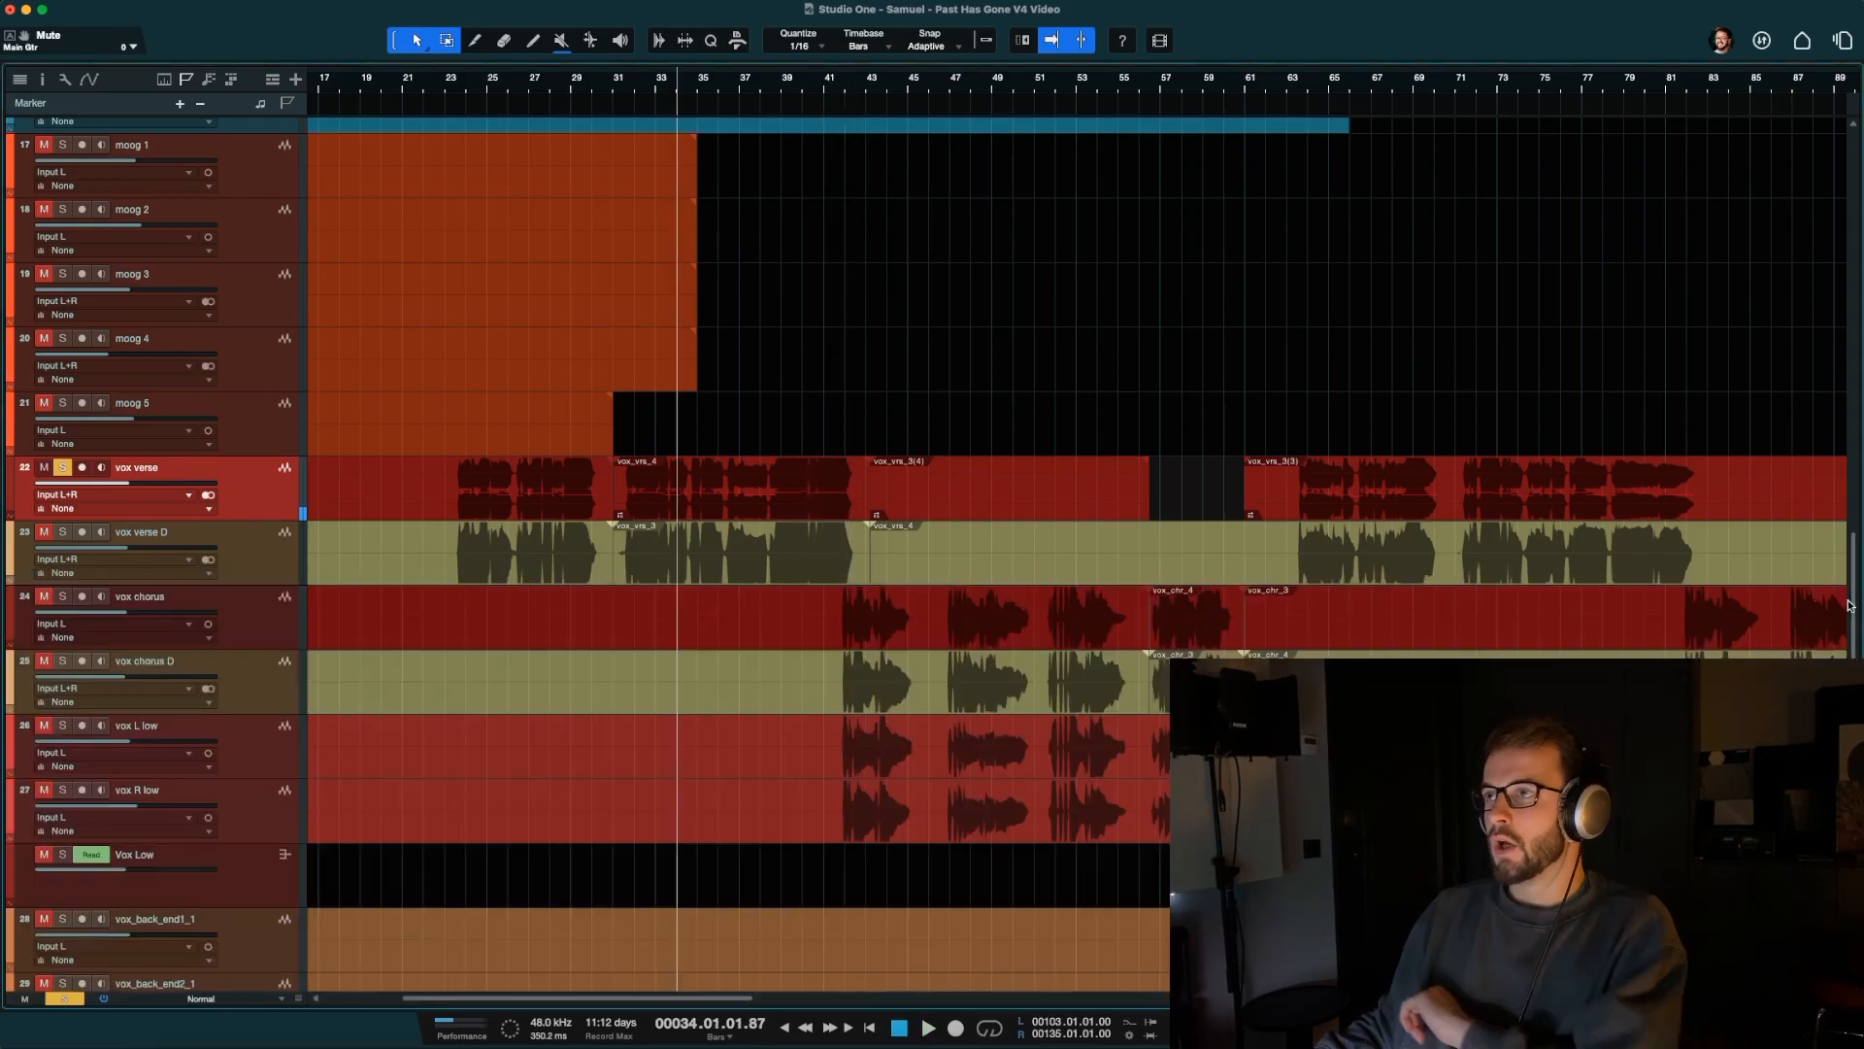
Set the playback position to bar 23 and insert FabFilter Pro-Q 3 on the vox verse channel.
{"action": "left_click", "coordinate": [452, 83]}
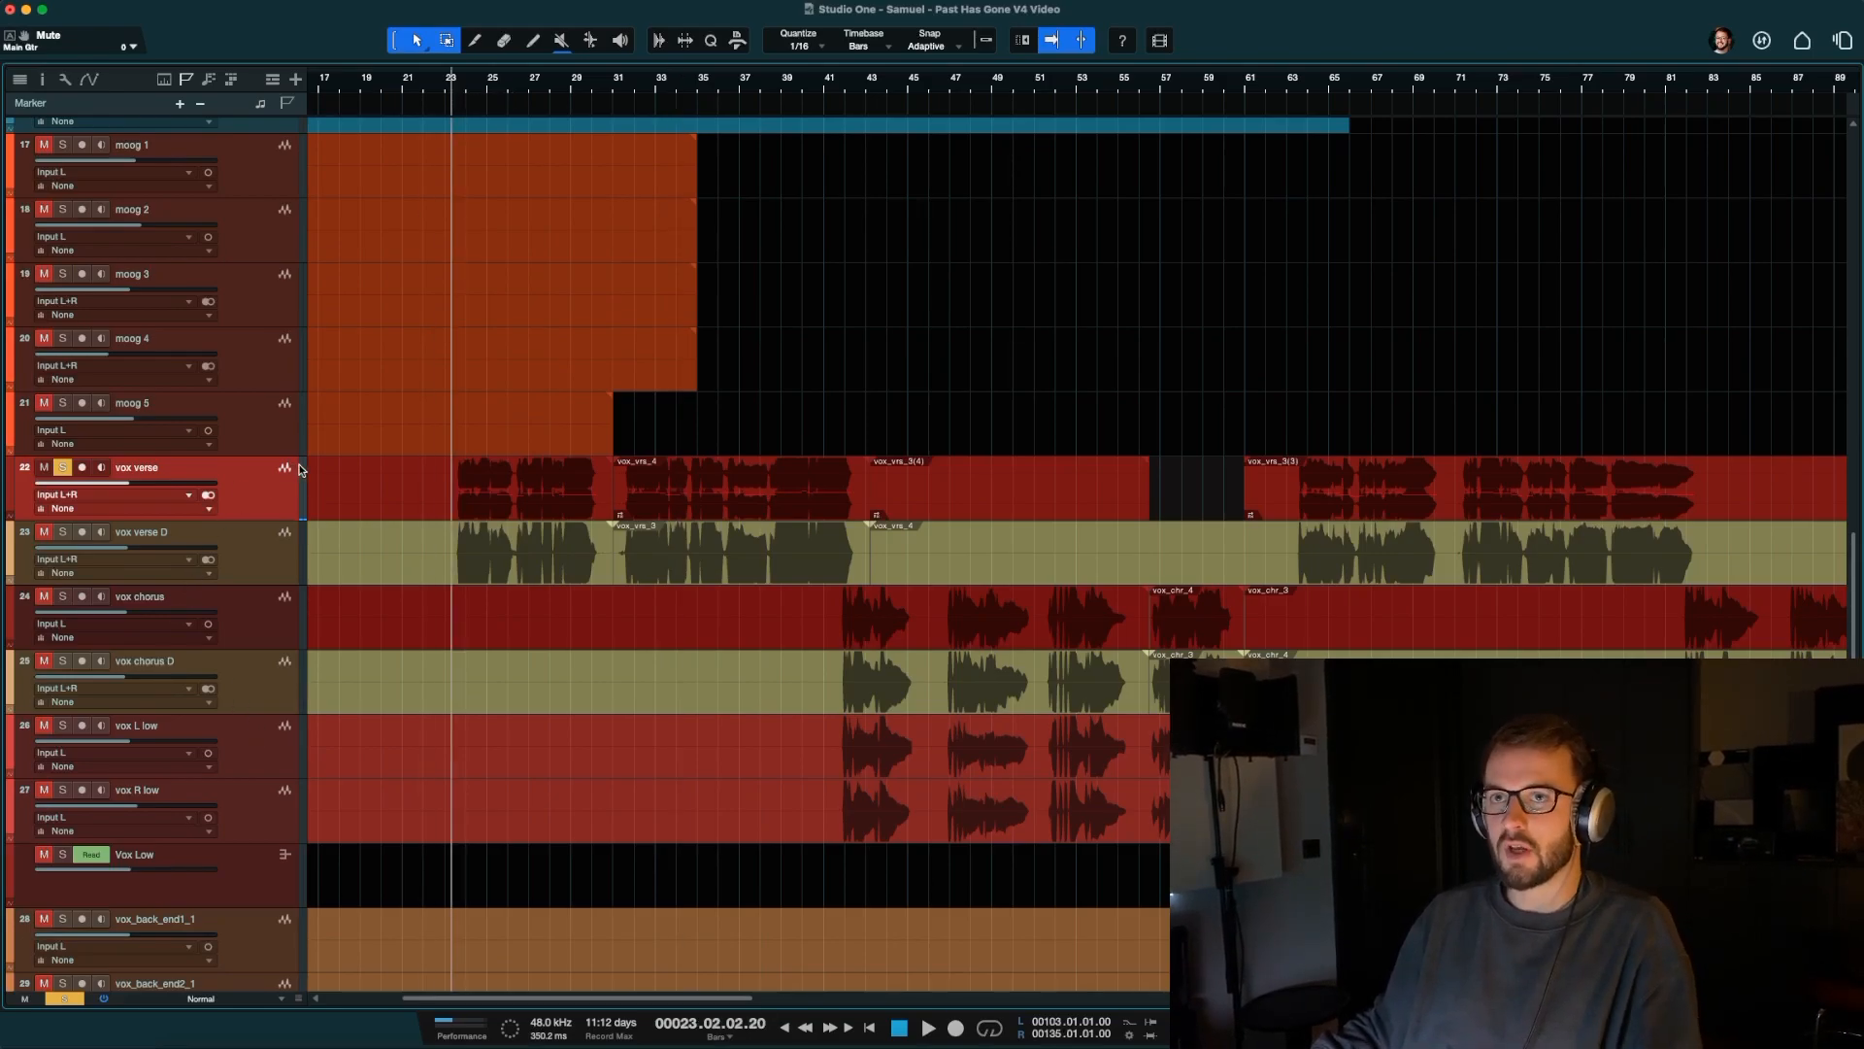
{"action": "key", "text": "F3"}
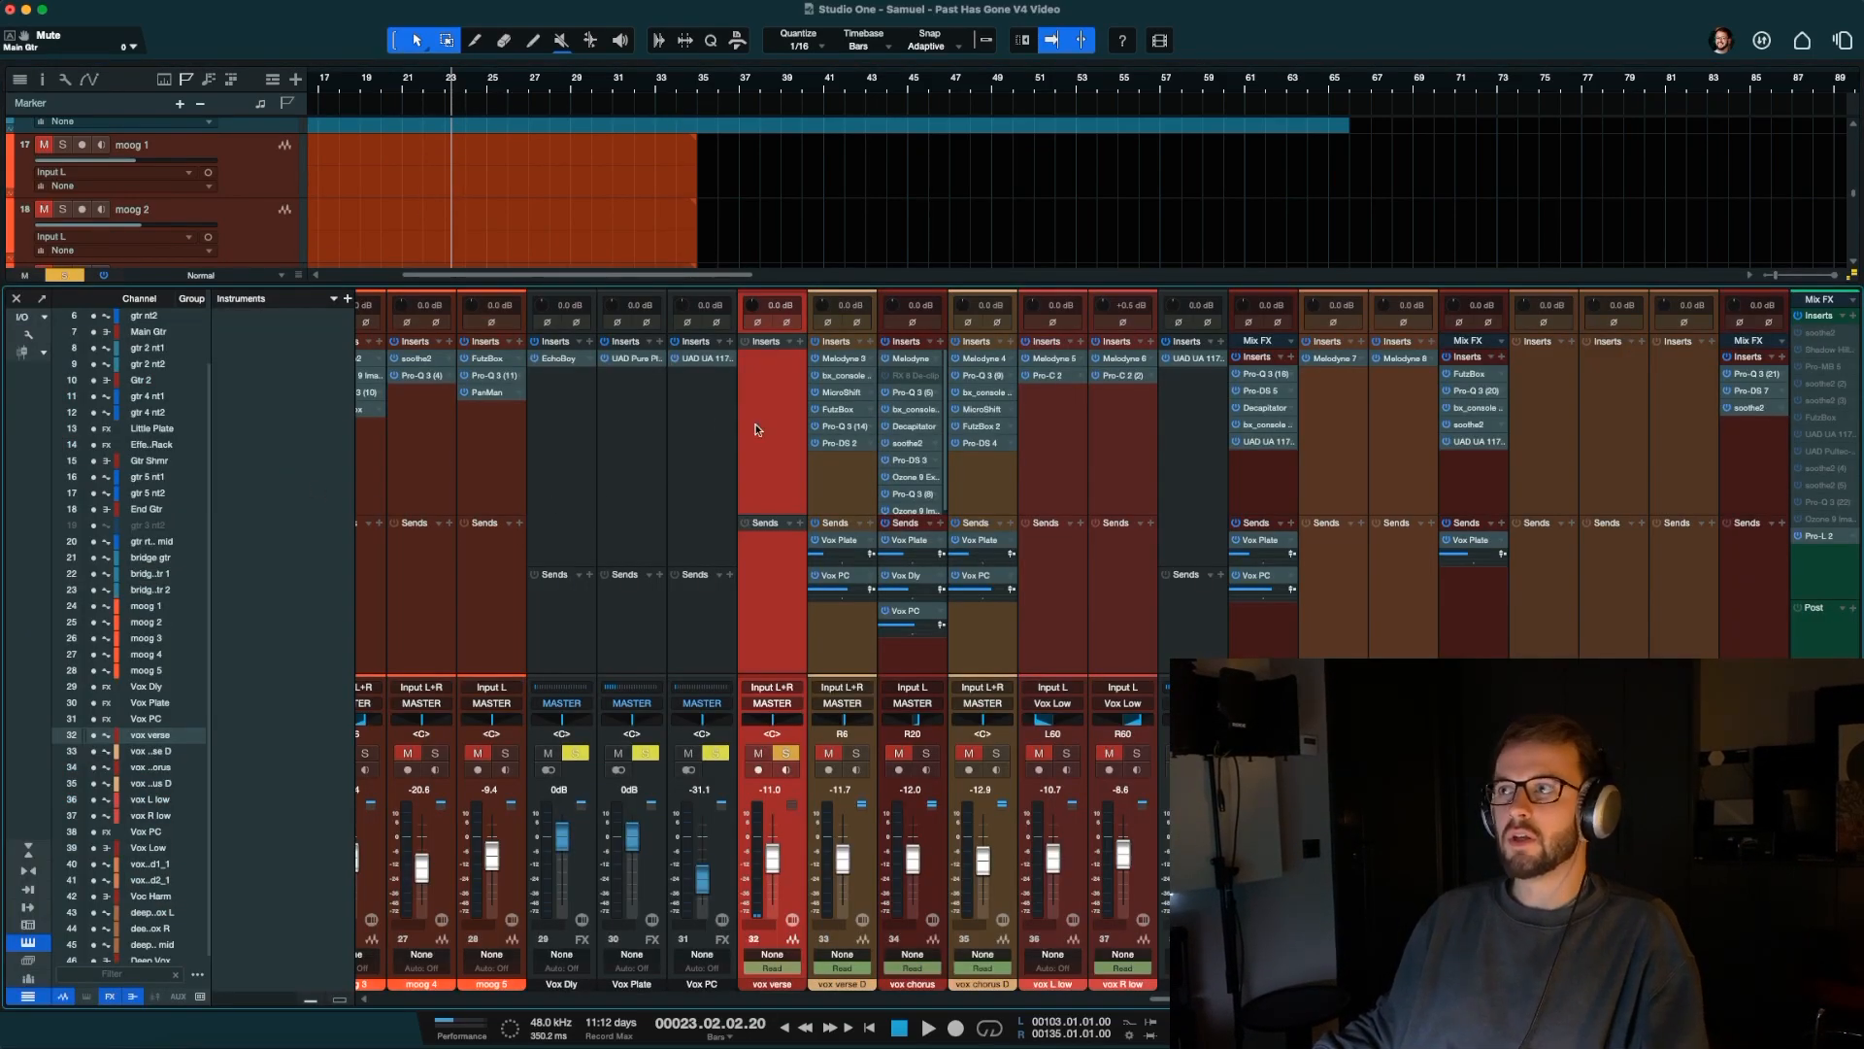
{"action": "key", "text": "F5"}
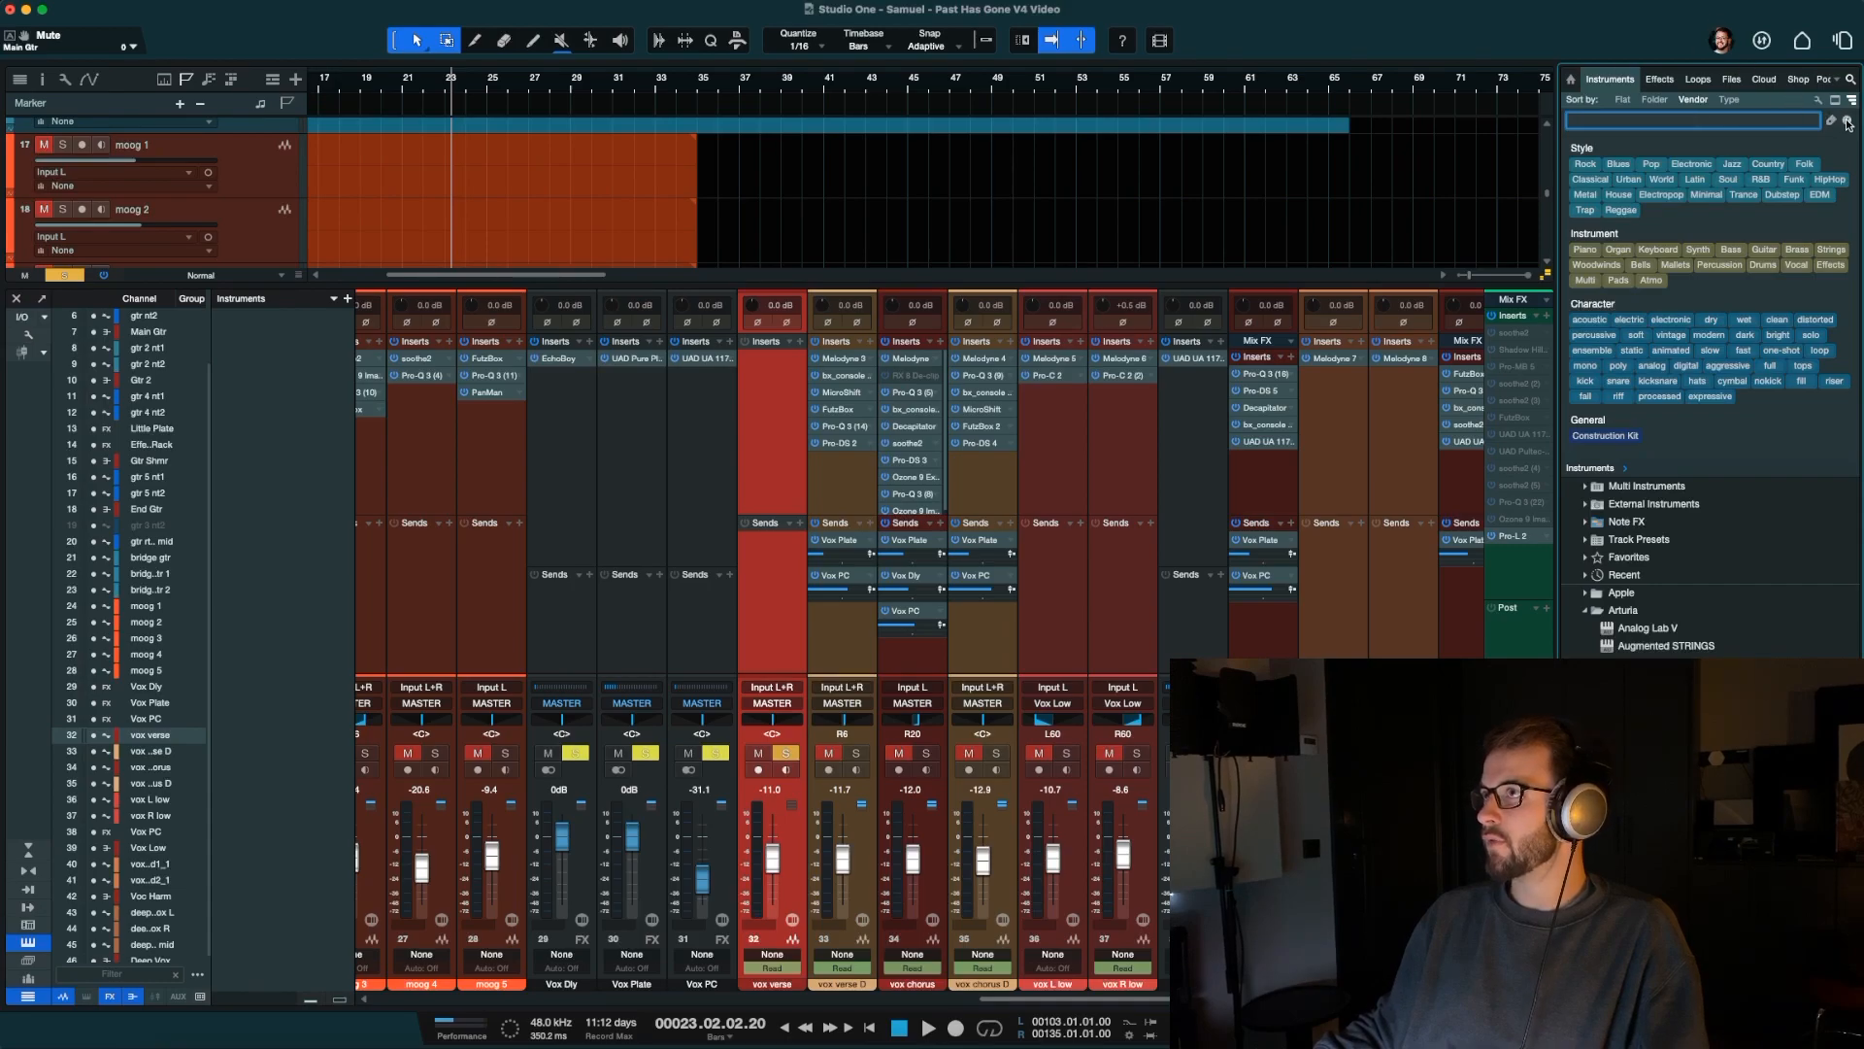
{"action": "left_click", "coordinate": [1660, 80]}
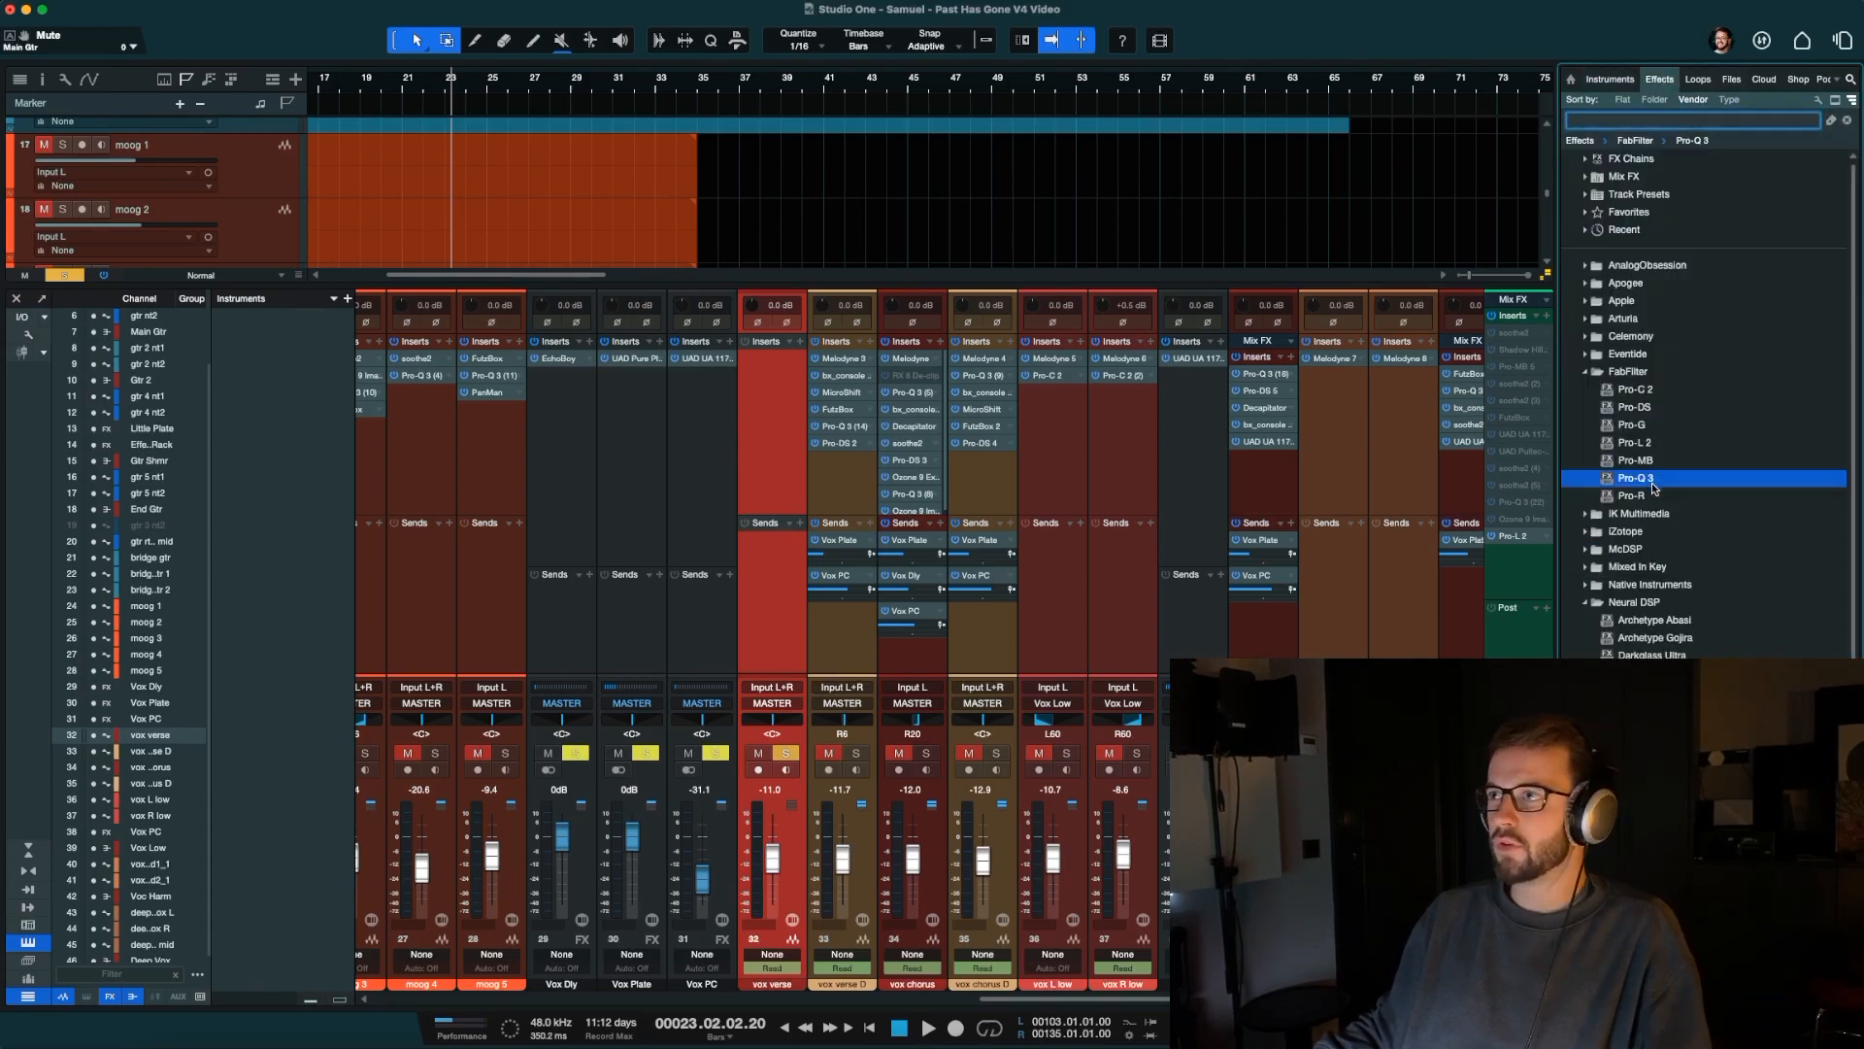
{"action": "left_click_drag", "start_coordinate": [1612, 478], "coordinate": [775, 386]}
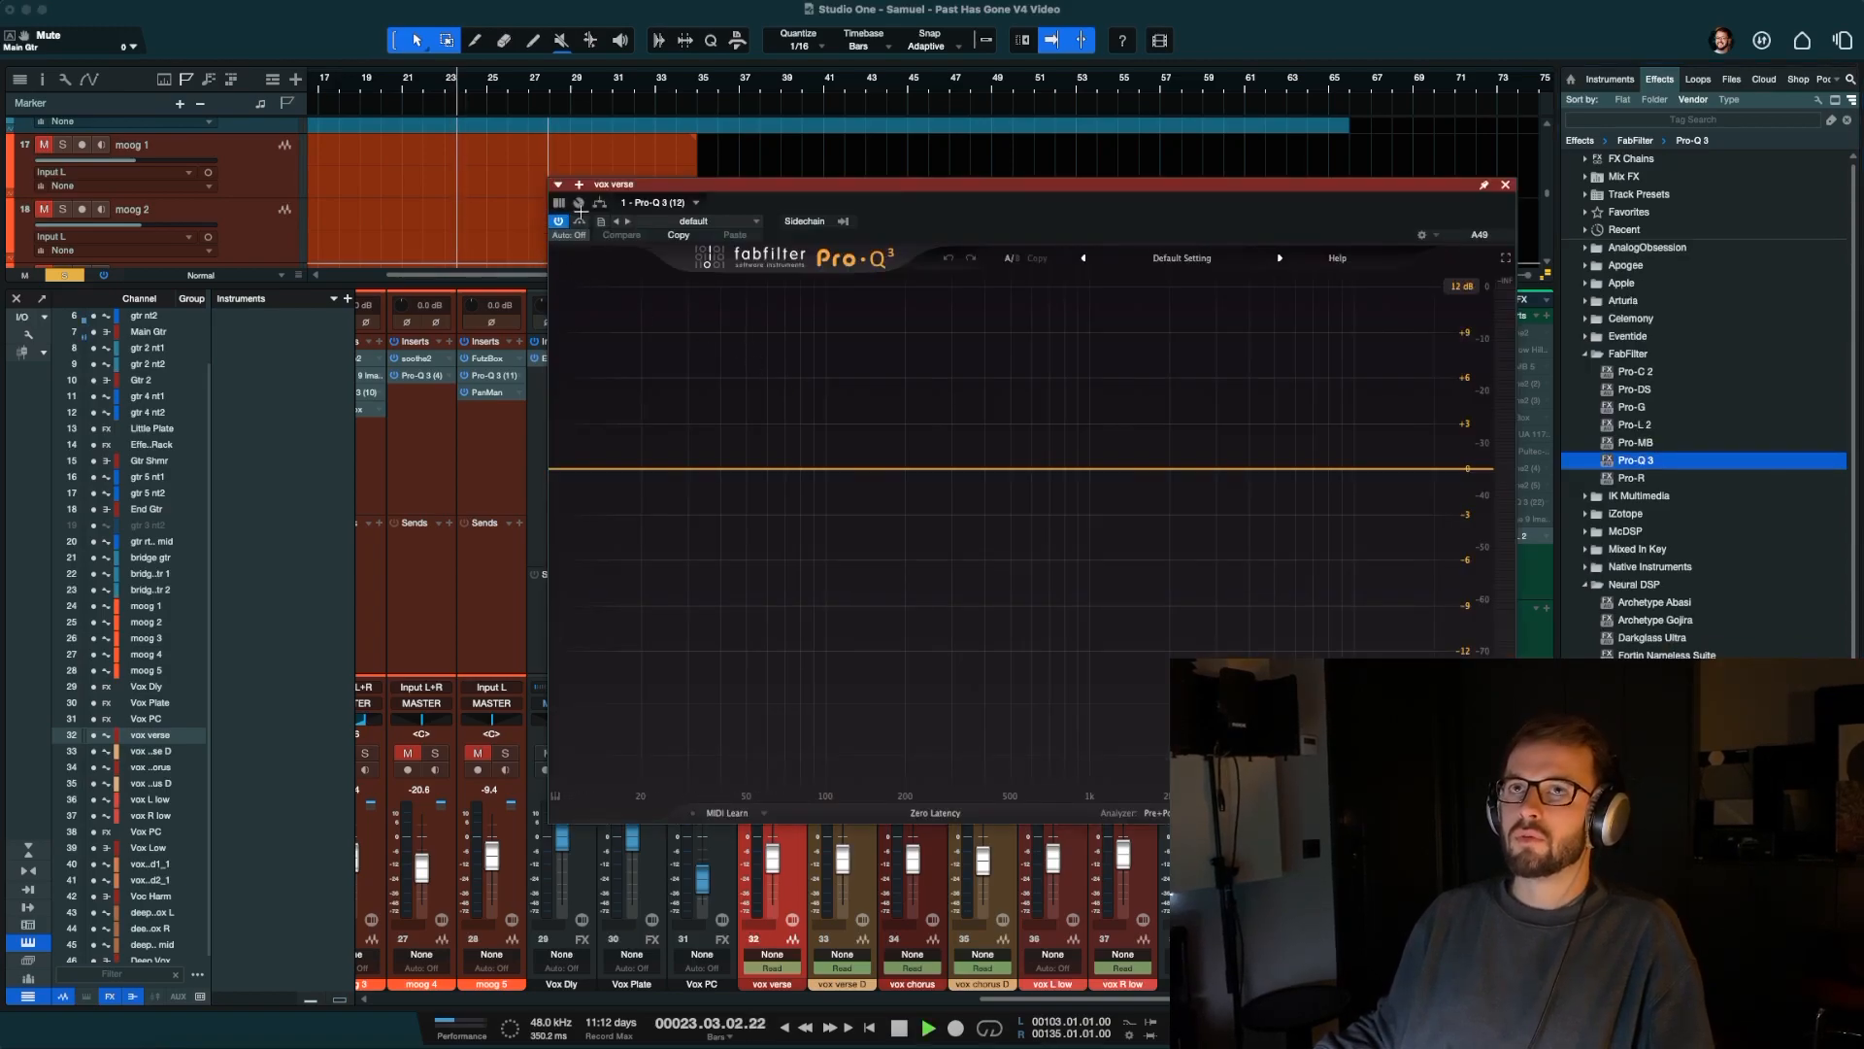
Add a 24 dB/oct low cut at about 100 Hz in Pro-Q 3, audition the verse vocal and close the equalizer.
{"action": "key", "text": "space"}
{"action": "left_click", "coordinate": [572, 470]}
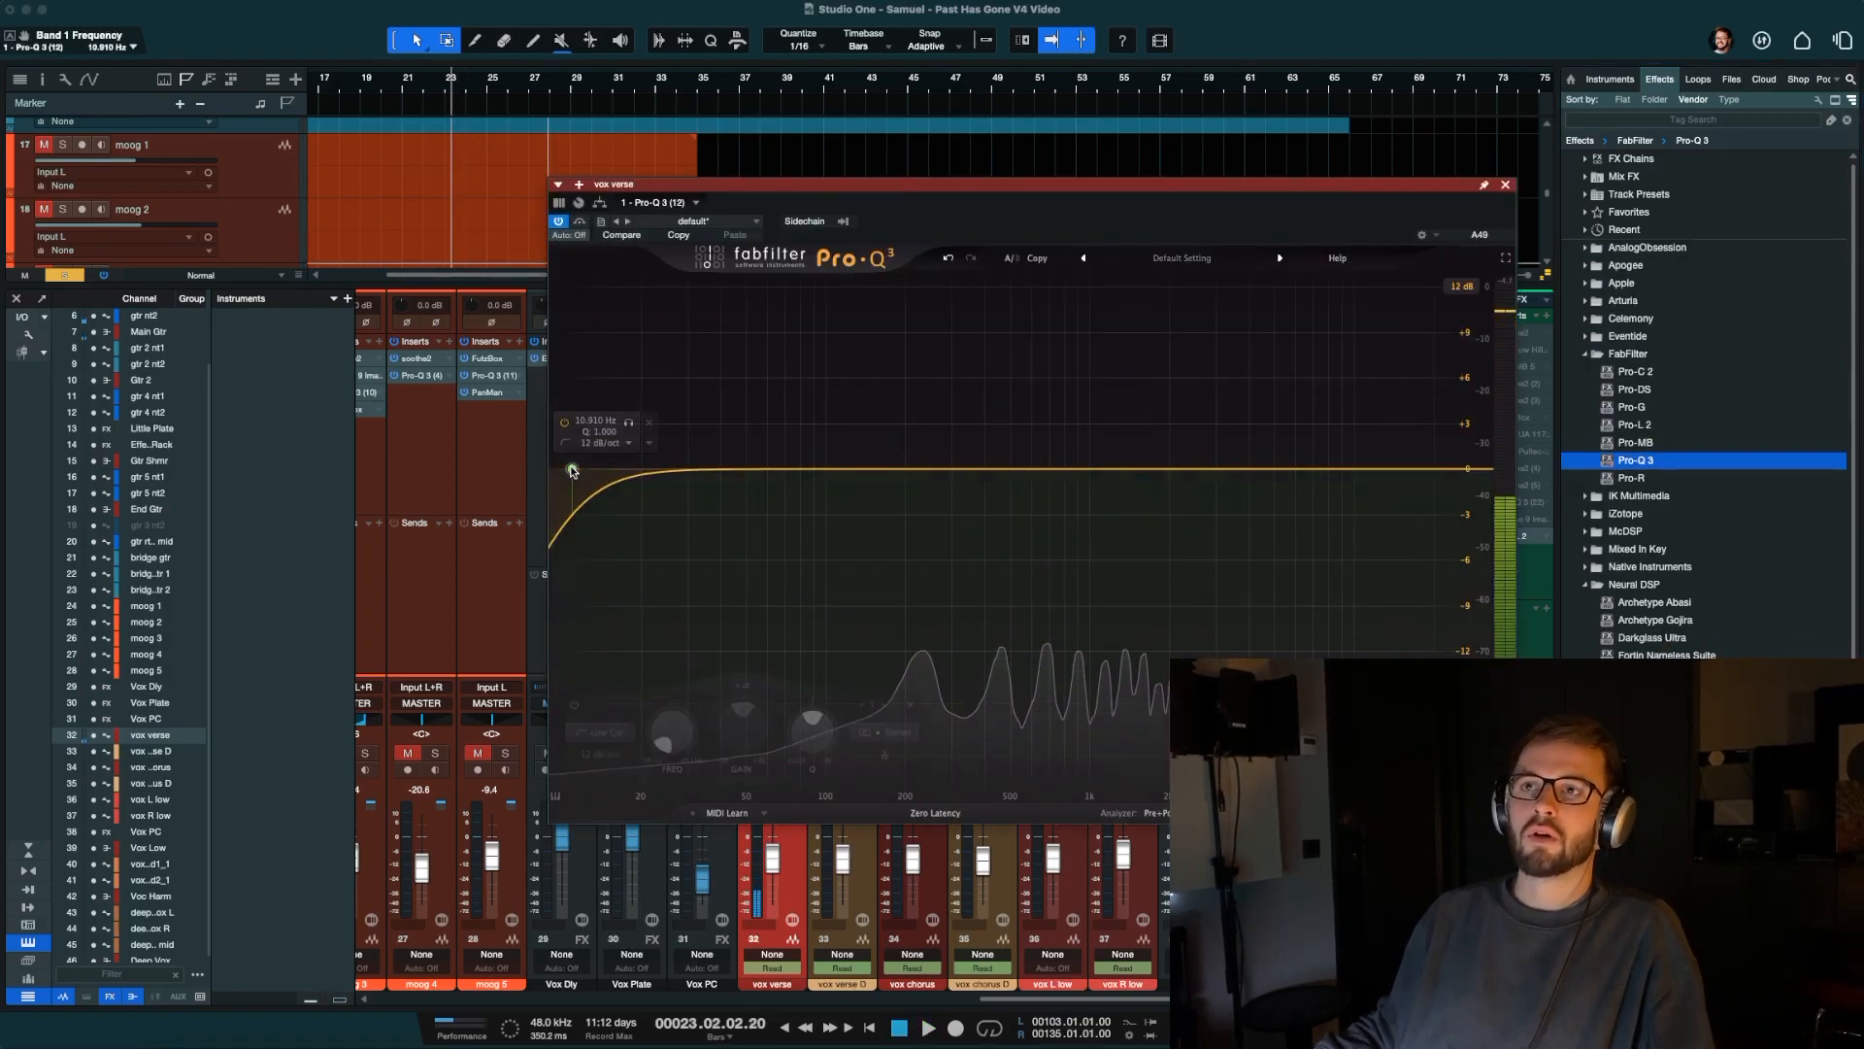
{"action": "left_click_drag", "start_coordinate": [572, 470], "coordinate": [770, 469]}
{"action": "left_click_drag", "start_coordinate": [952, 425], "coordinate": [1006, 424]}
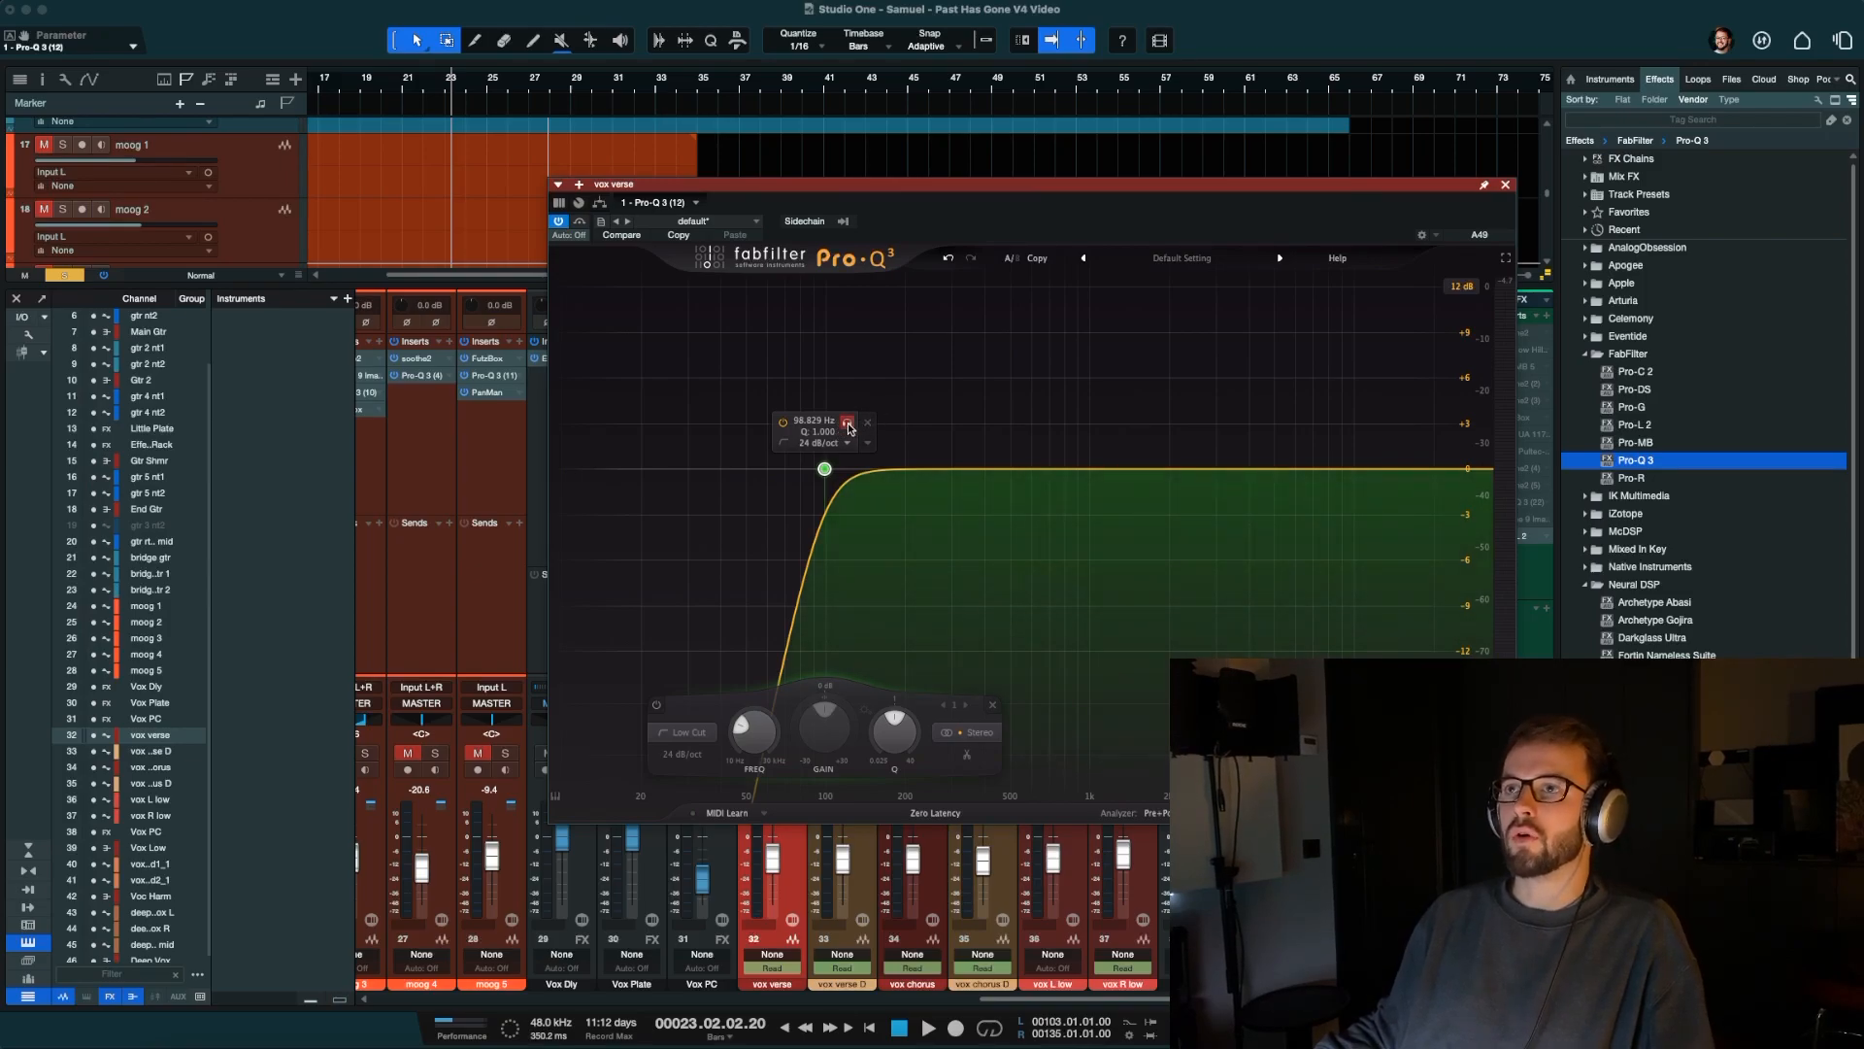
{"action": "mouse_move", "coordinate": [847, 428]}
{"action": "left_mouse_down"}
{"action": "mouse_move", "coordinate": [908, 428]}
{"action": "mouse_move", "coordinate": [853, 428]}
{"action": "left_mouse_up"}
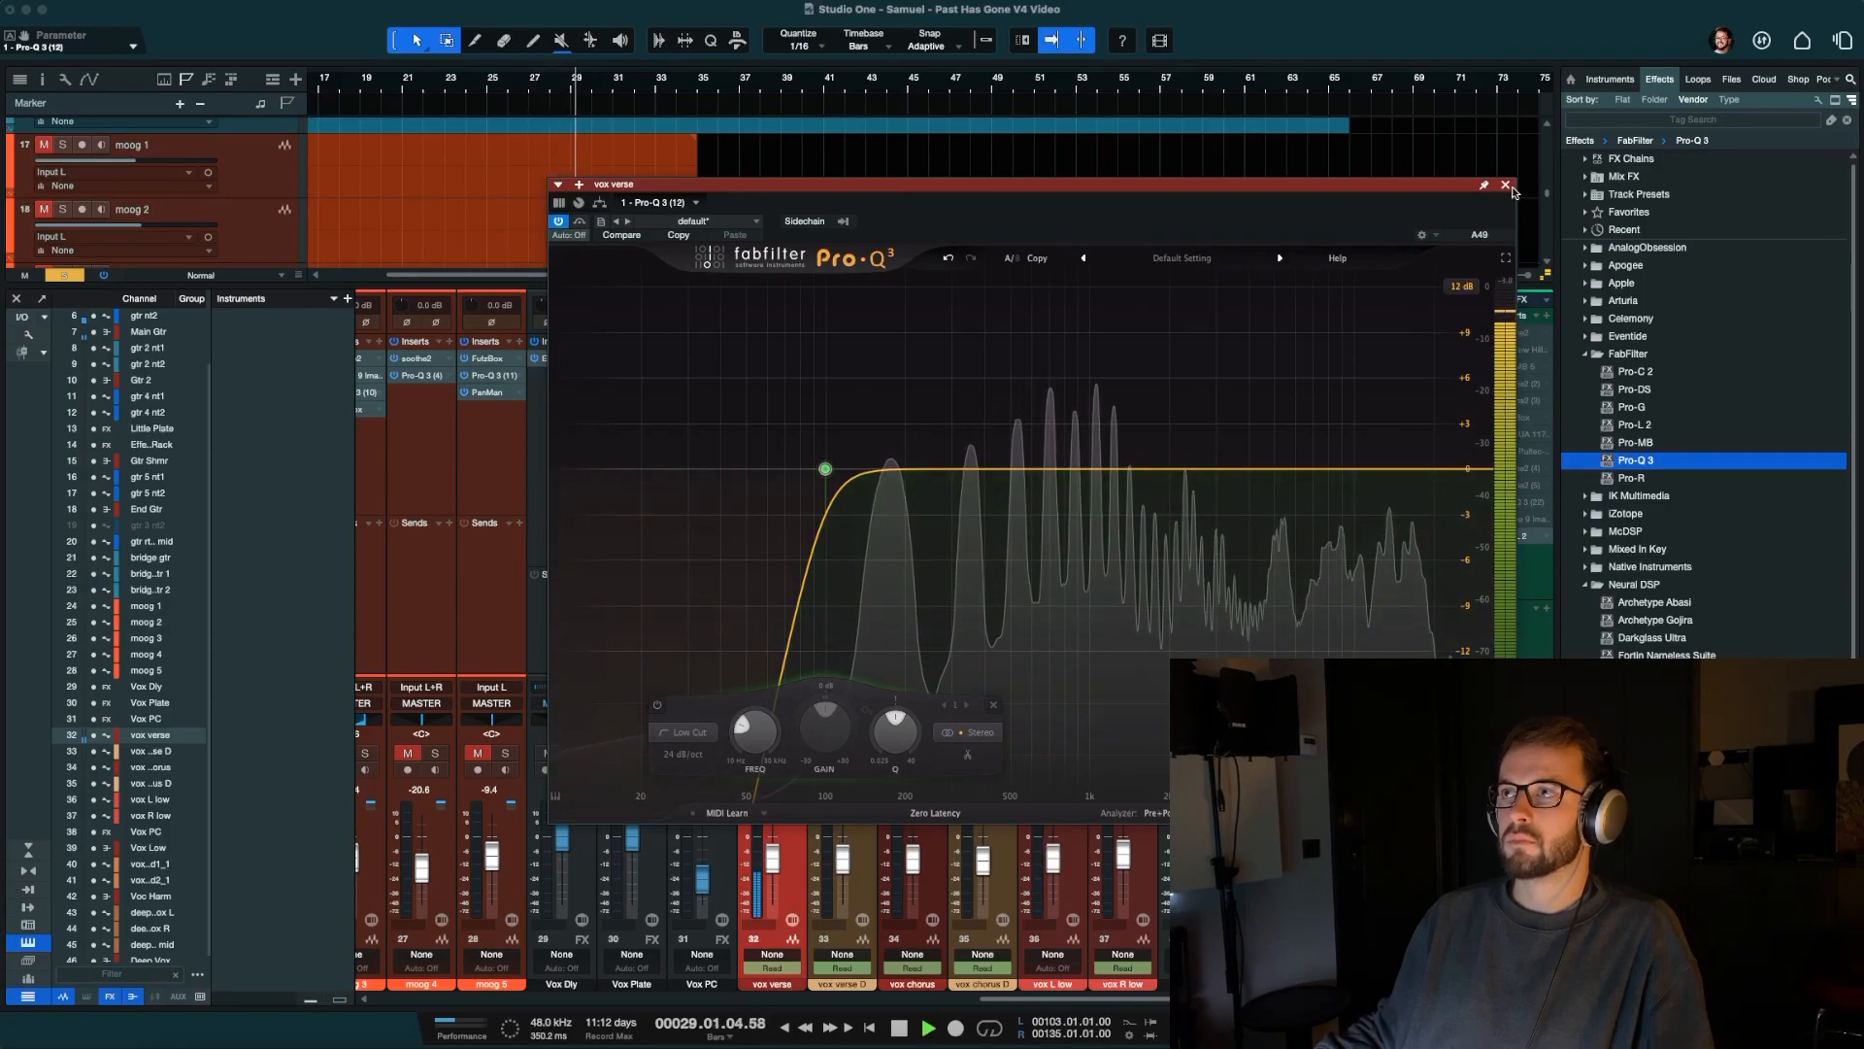
{"action": "key", "text": "space"}
{"action": "left_click", "coordinate": [1506, 185]}
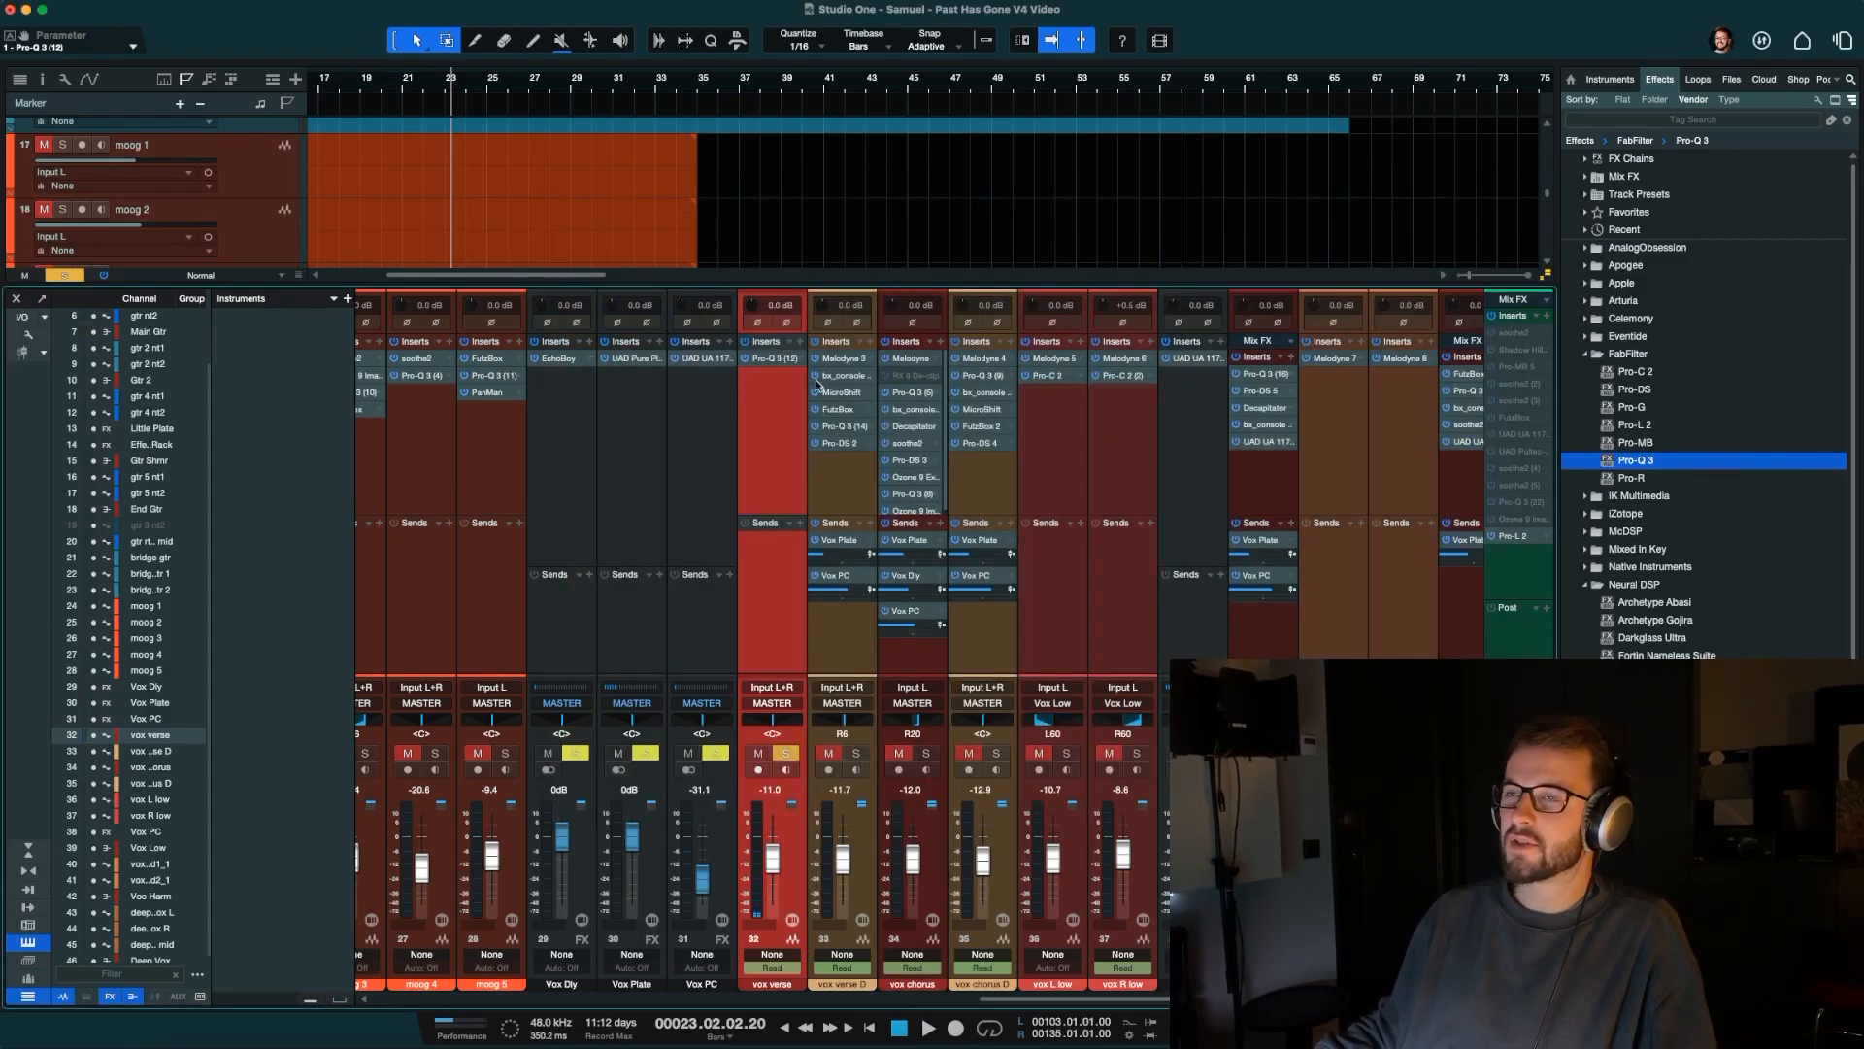
Find the UADx LA-2 Compressor among the Universal Audio effects and insert it after Pro-Q 3 on the vox verse channel.
{"action": "left_click", "coordinate": [1622, 387]}
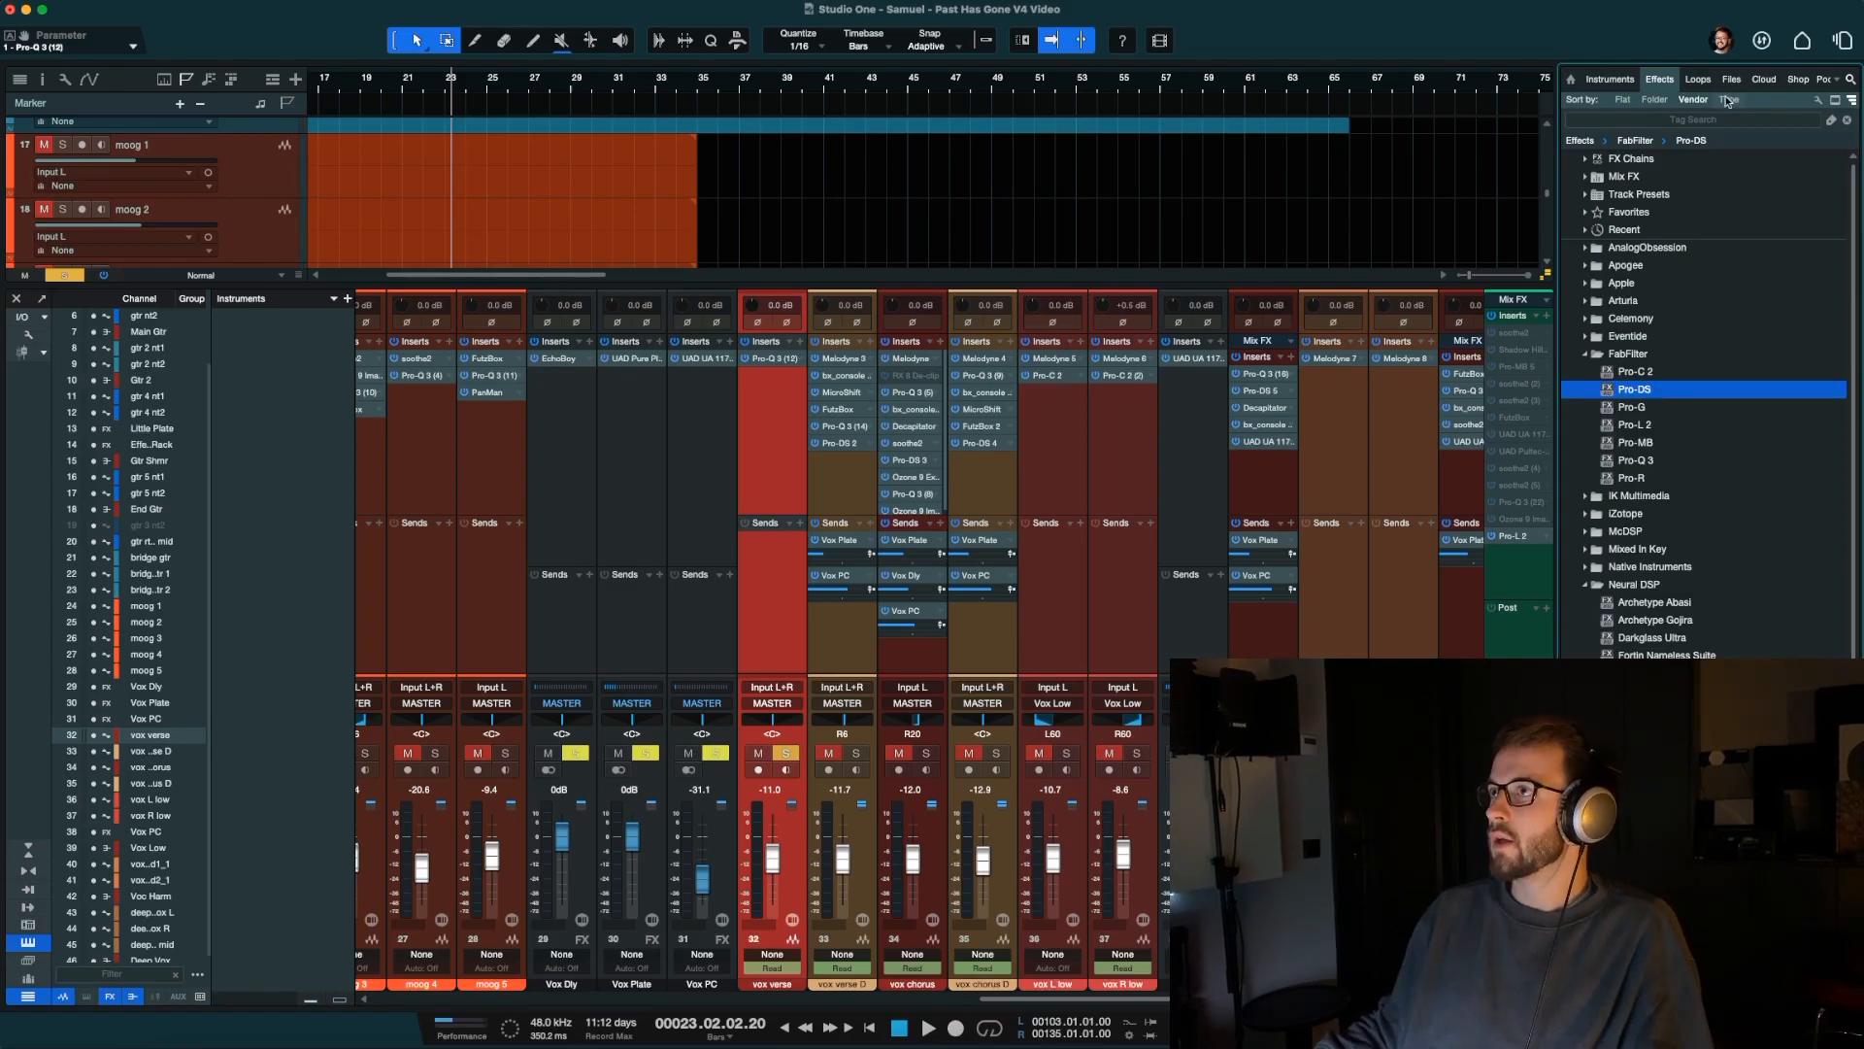
{"action": "left_click", "coordinate": [1747, 118]}
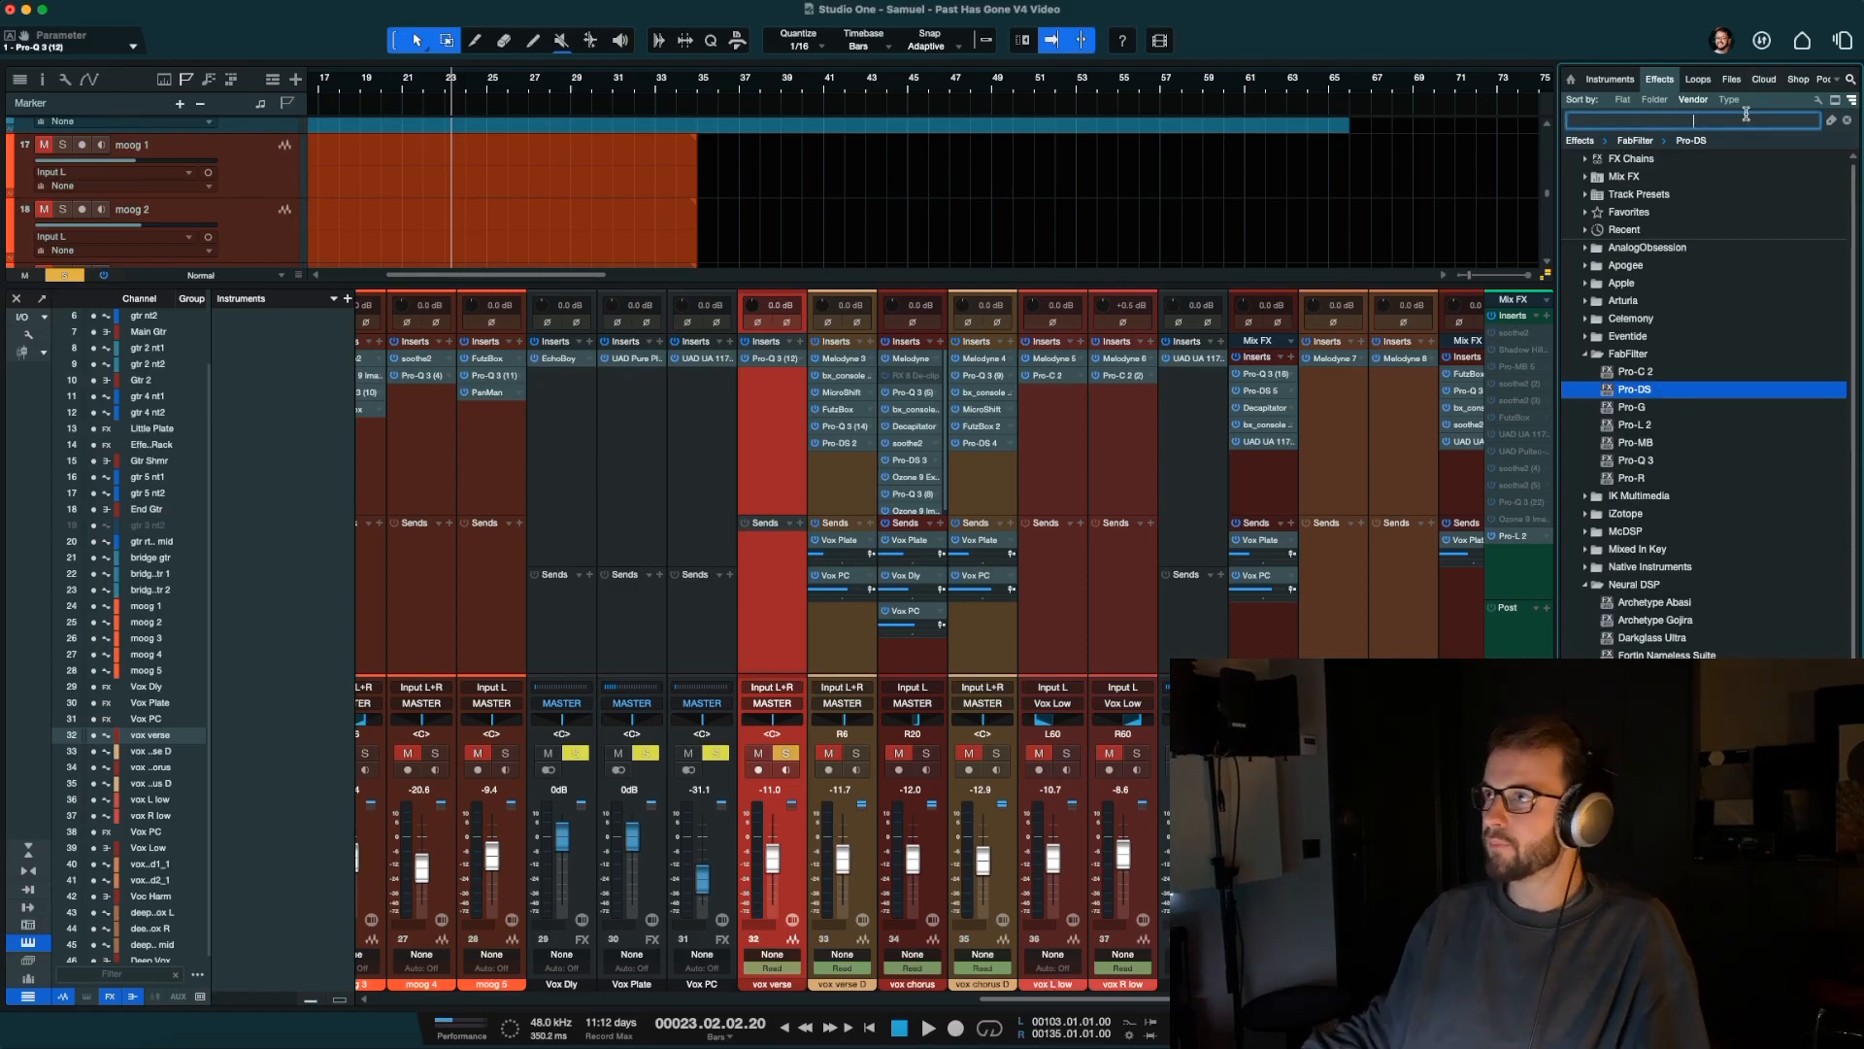
{"action": "scroll", "coordinate": [1709, 389], "scroll_direction": "down", "scroll_amount": 1}
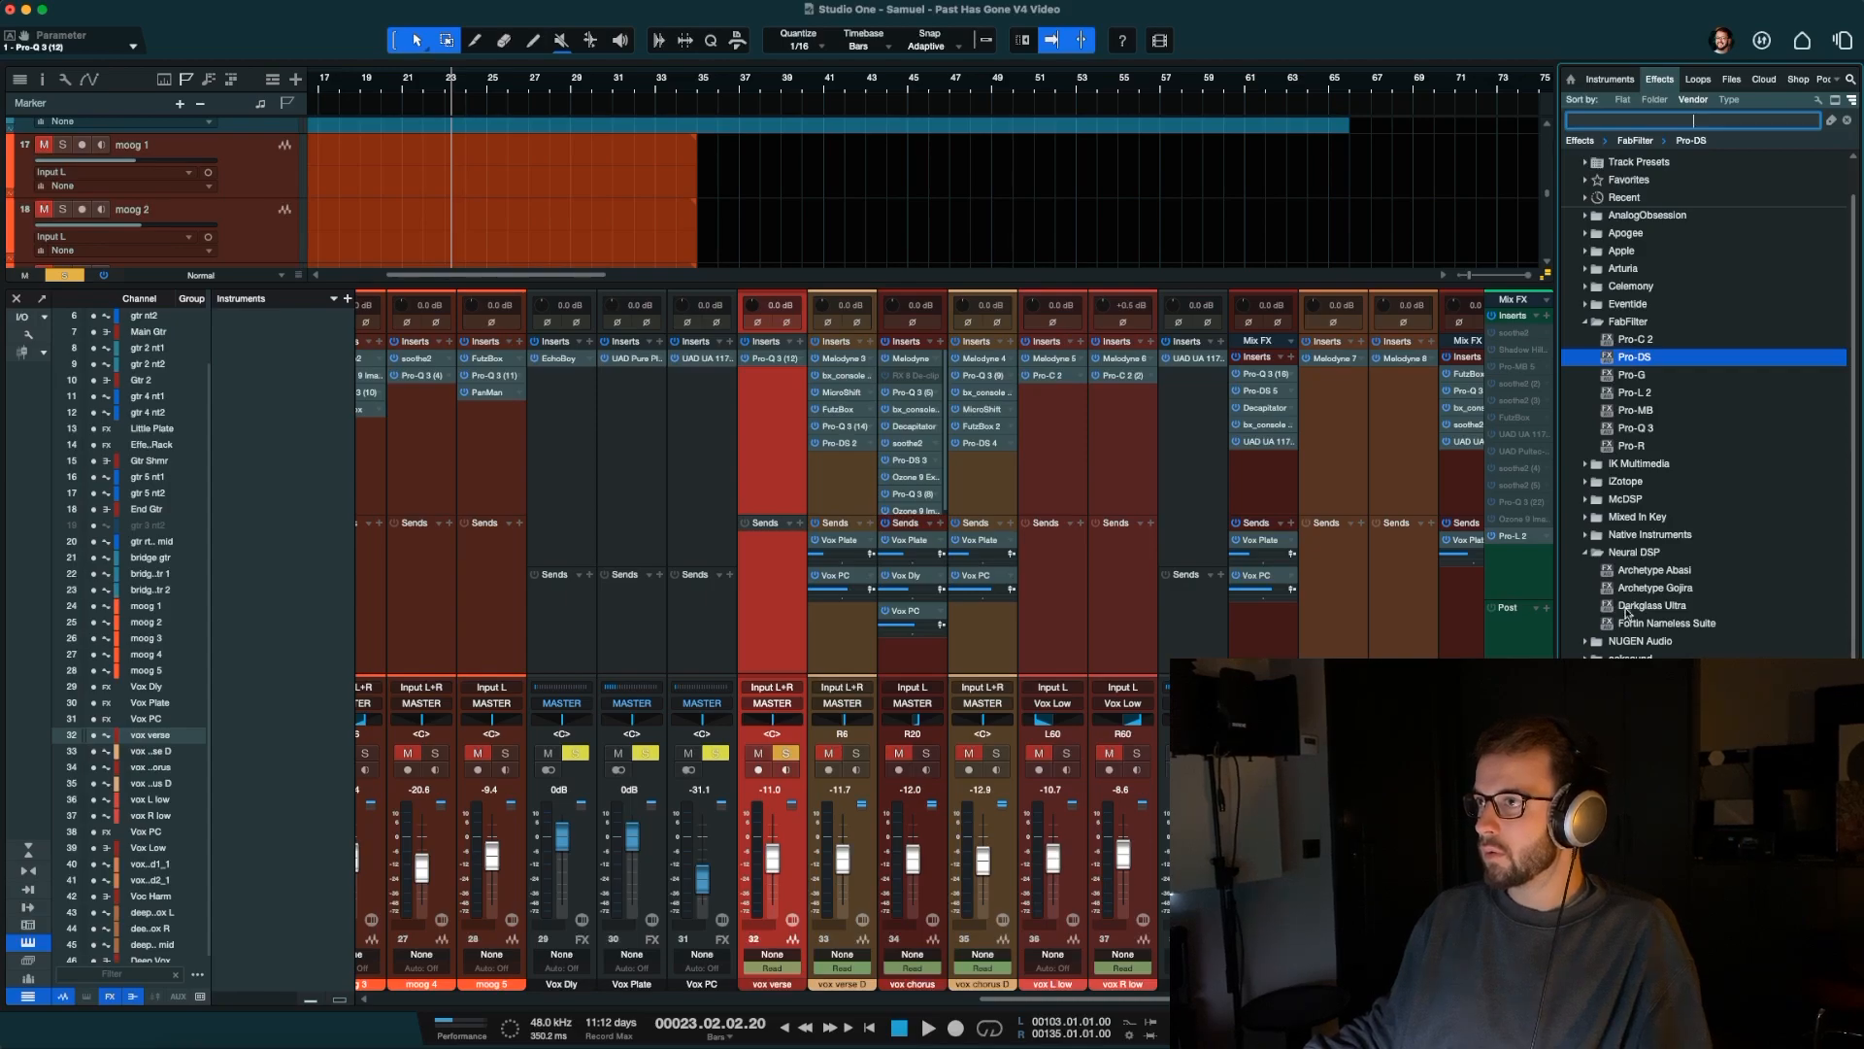
{"action": "scroll", "coordinate": [1672, 368], "scroll_direction": "up", "scroll_amount": 1}
{"action": "scroll", "coordinate": [1676, 583], "scroll_direction": "down", "scroll_amount": 1}
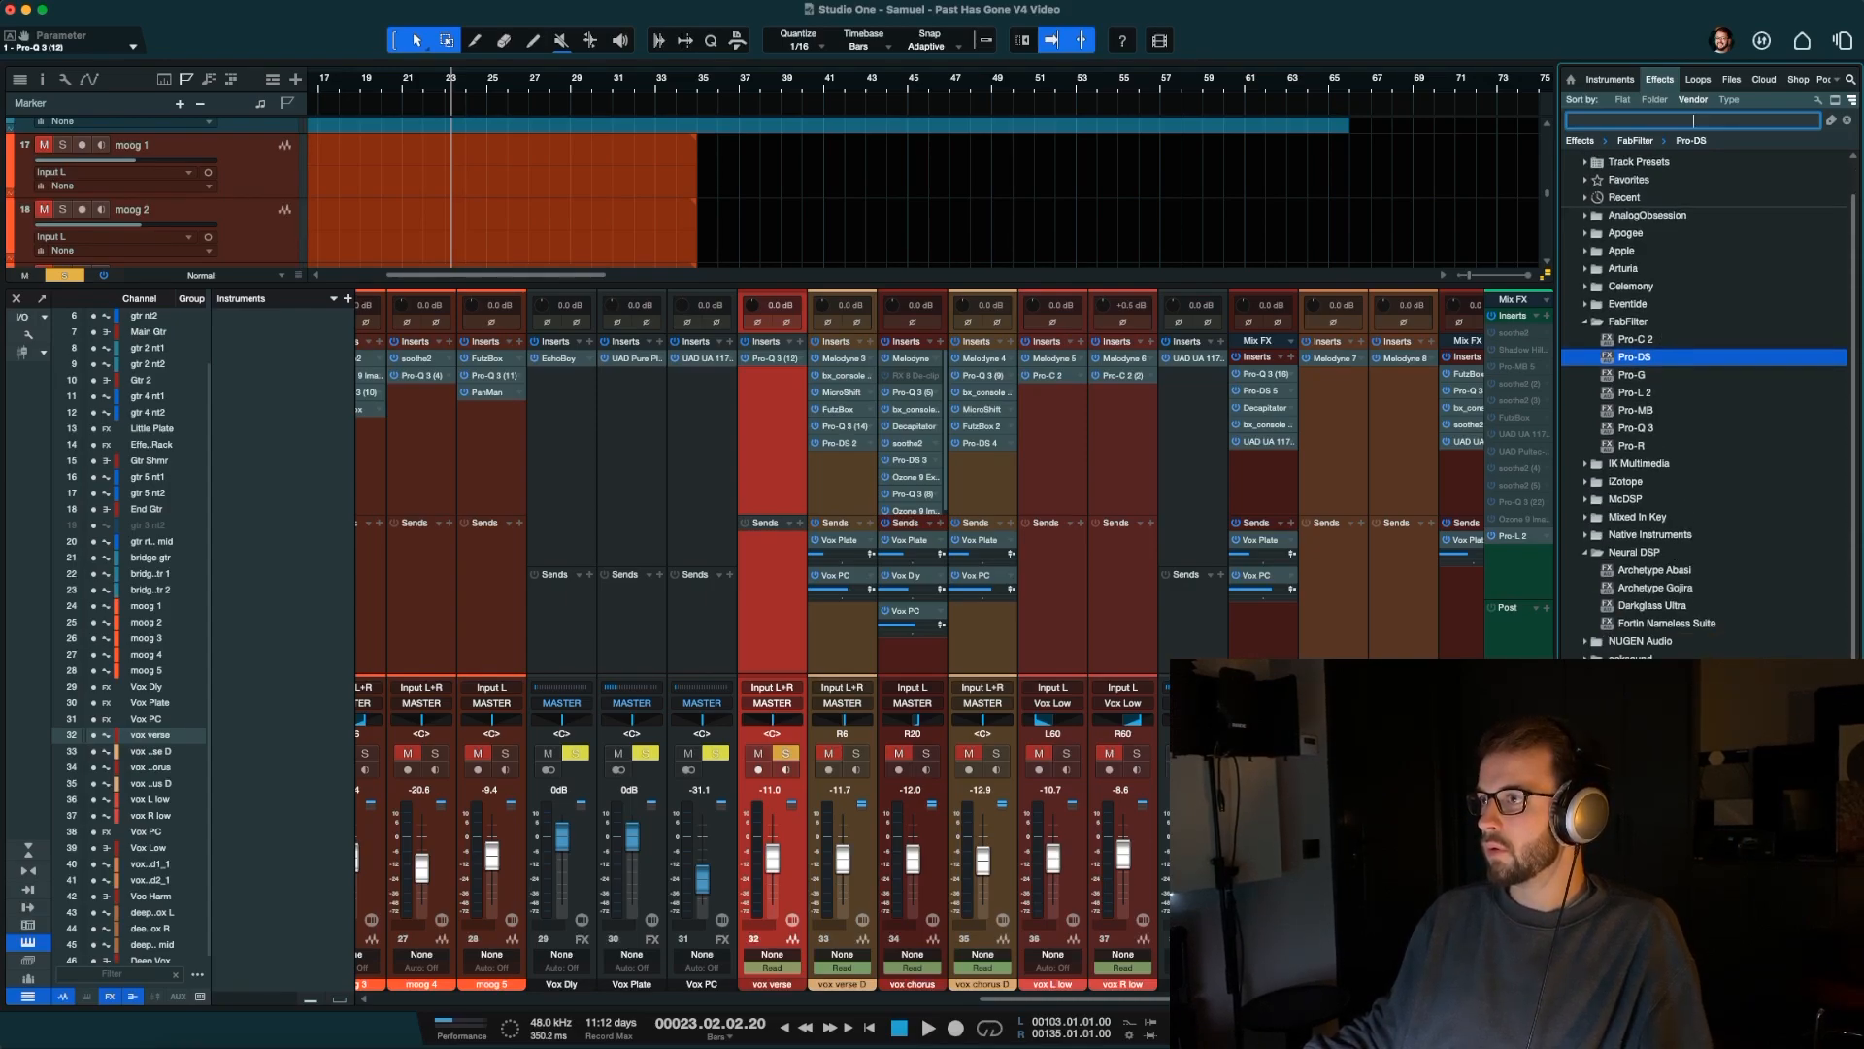
{"action": "left_click", "coordinate": [1585, 887]}
{"action": "scroll", "coordinate": [1592, 887], "scroll_direction": "down", "scroll_amount": 5}
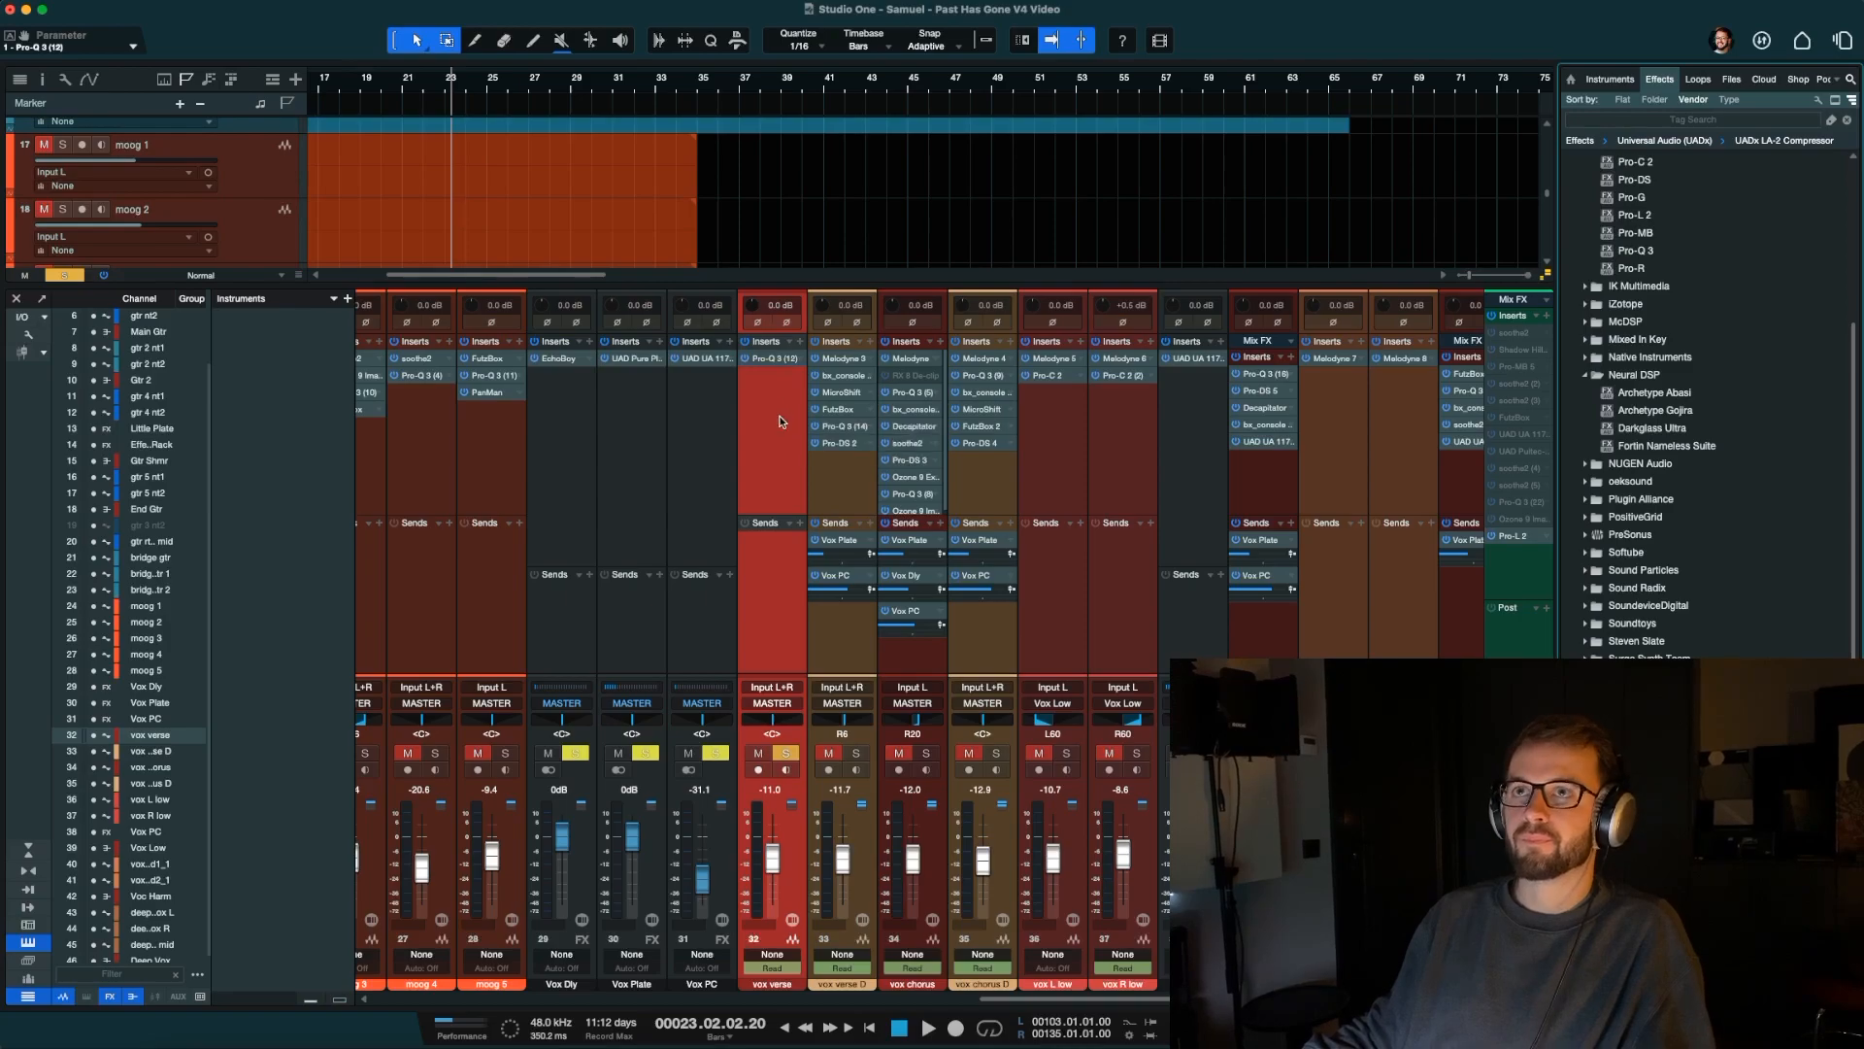
Adjust the LA-2 peak reduction while auditioning from bar 23, compare it with bypass and close the compressor.
{"action": "key", "text": "space"}
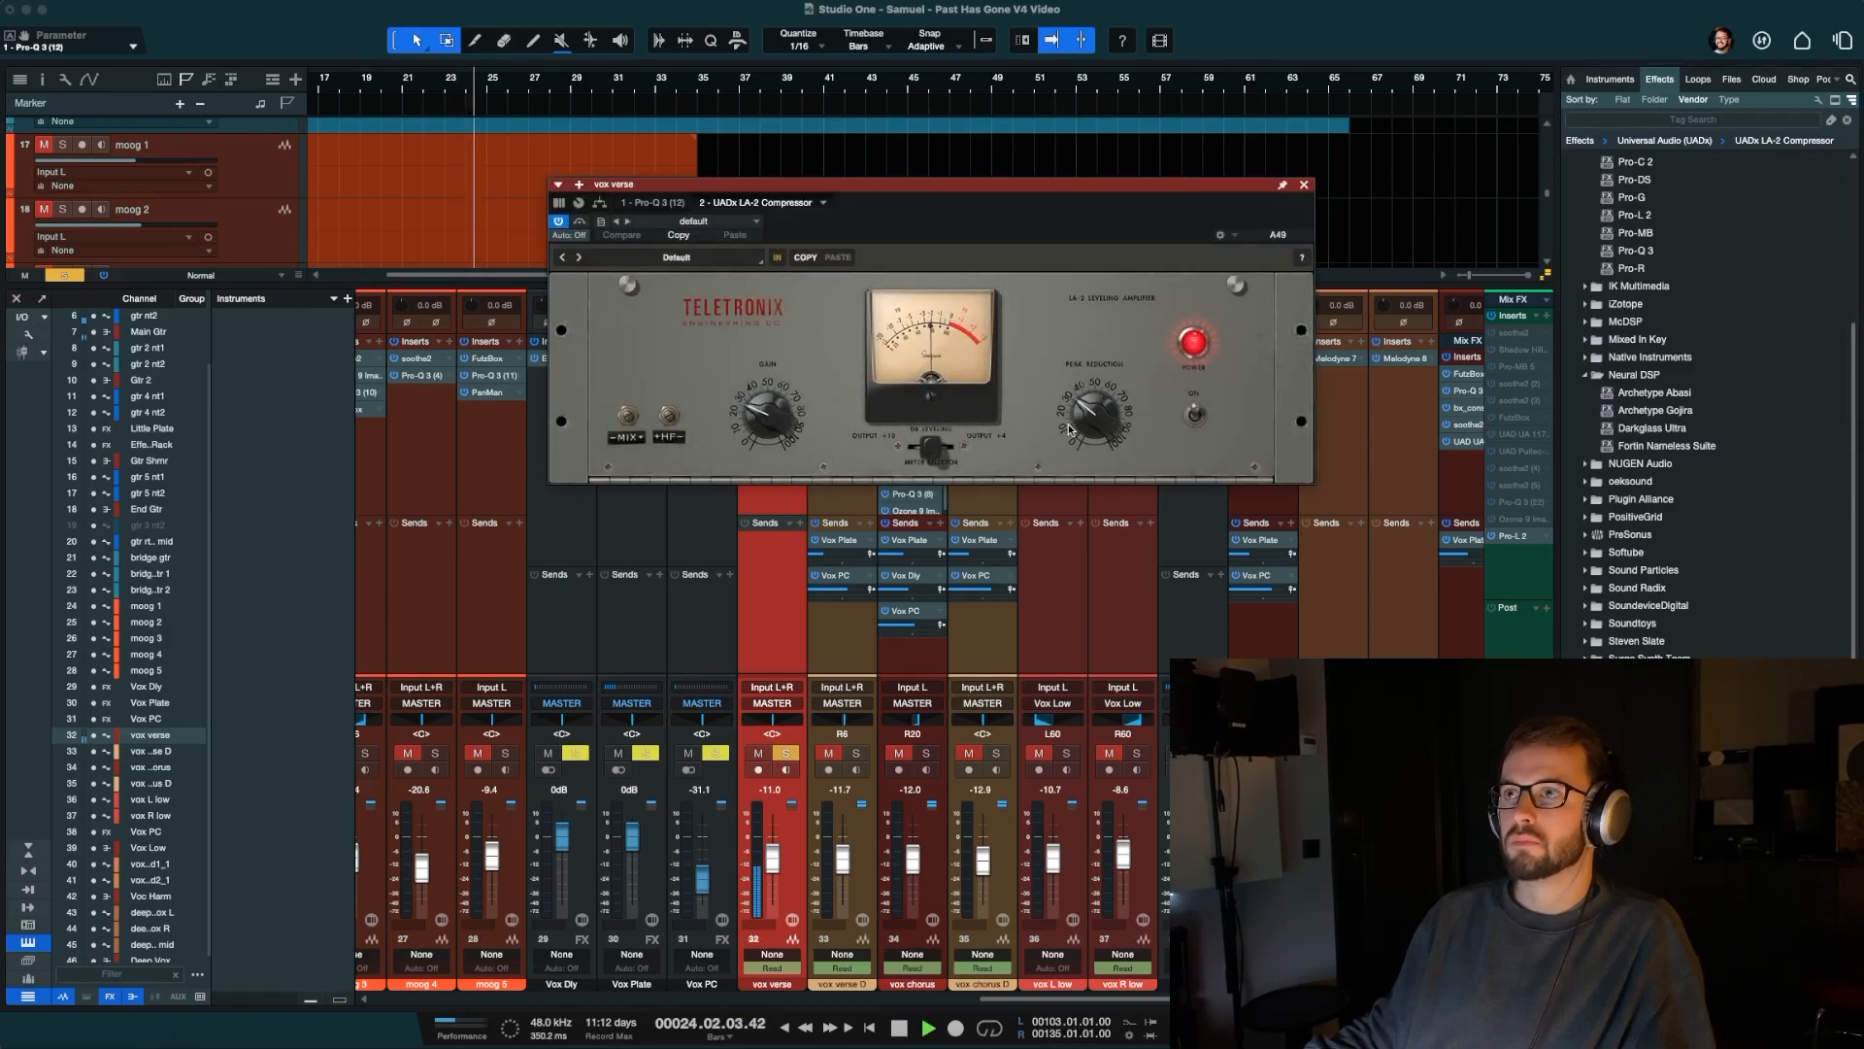
{"action": "left_click_drag", "start_coordinate": [1095, 424], "coordinate": [1089, 411]}
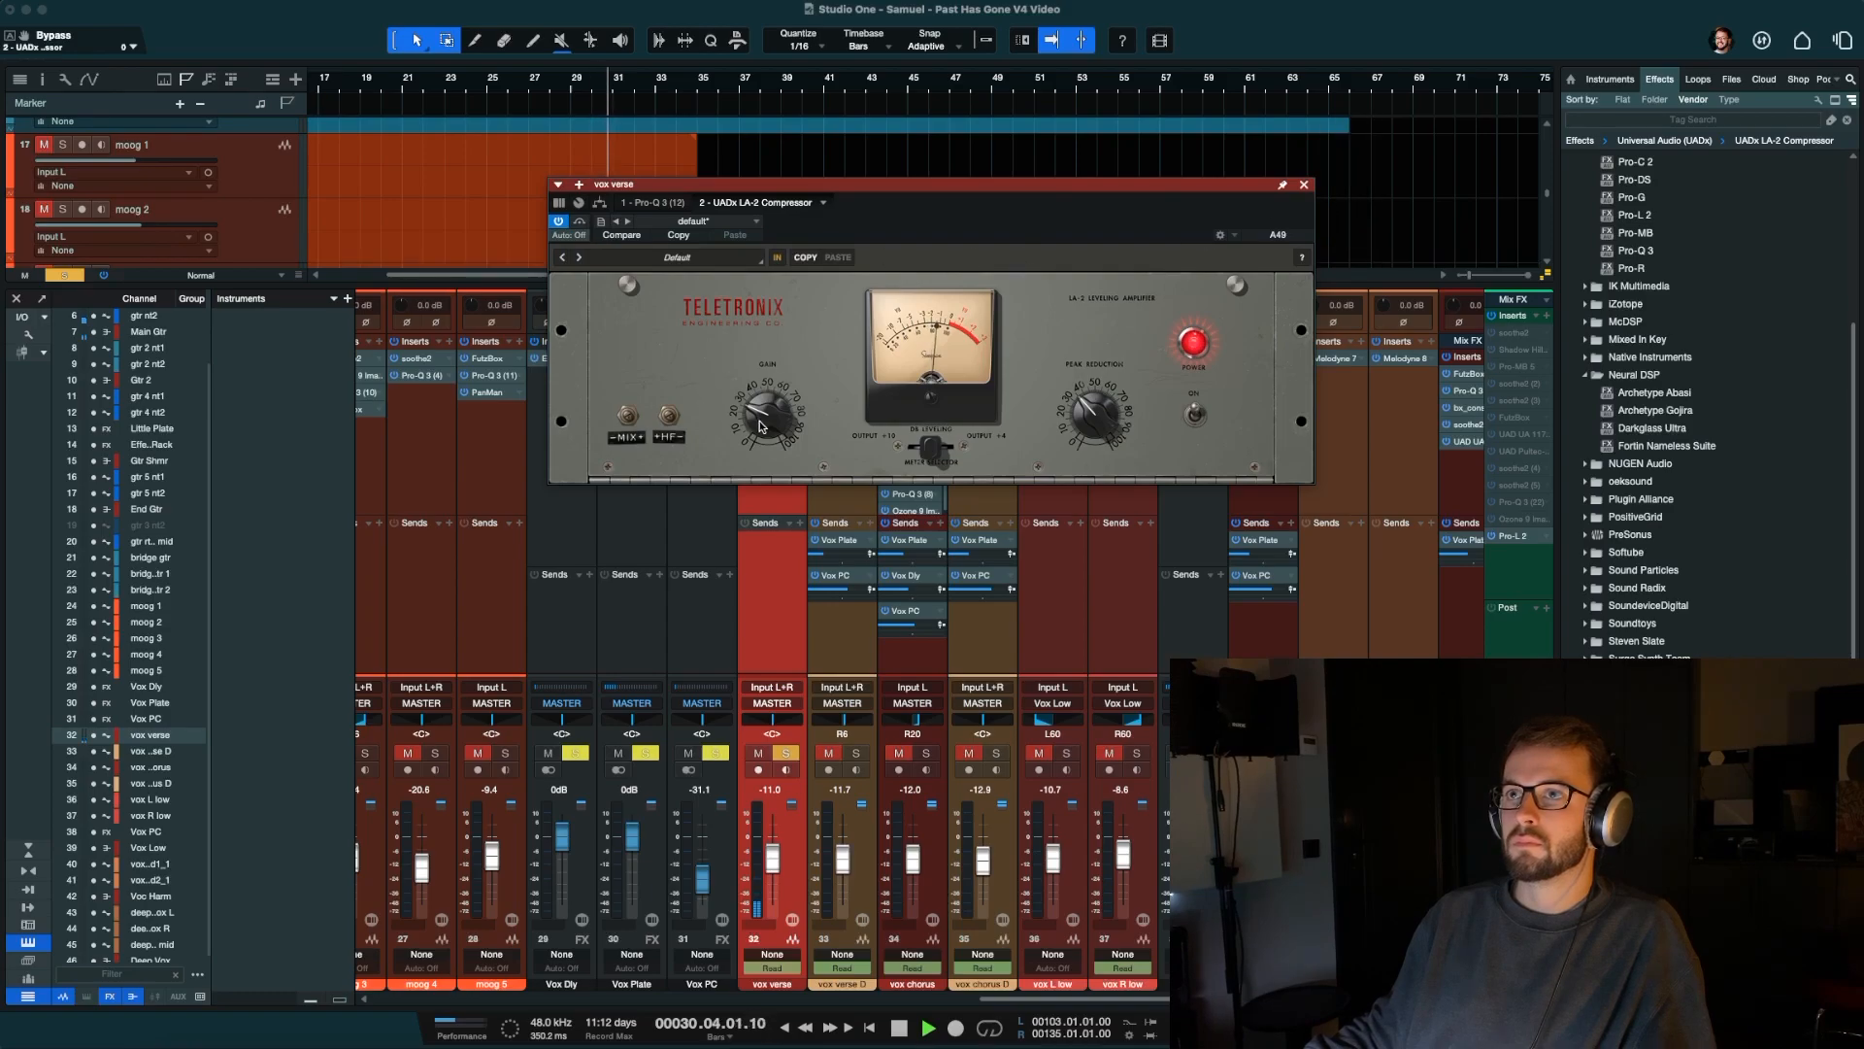
{"action": "left_click", "coordinate": [580, 223]}
{"action": "key", "text": "space"}
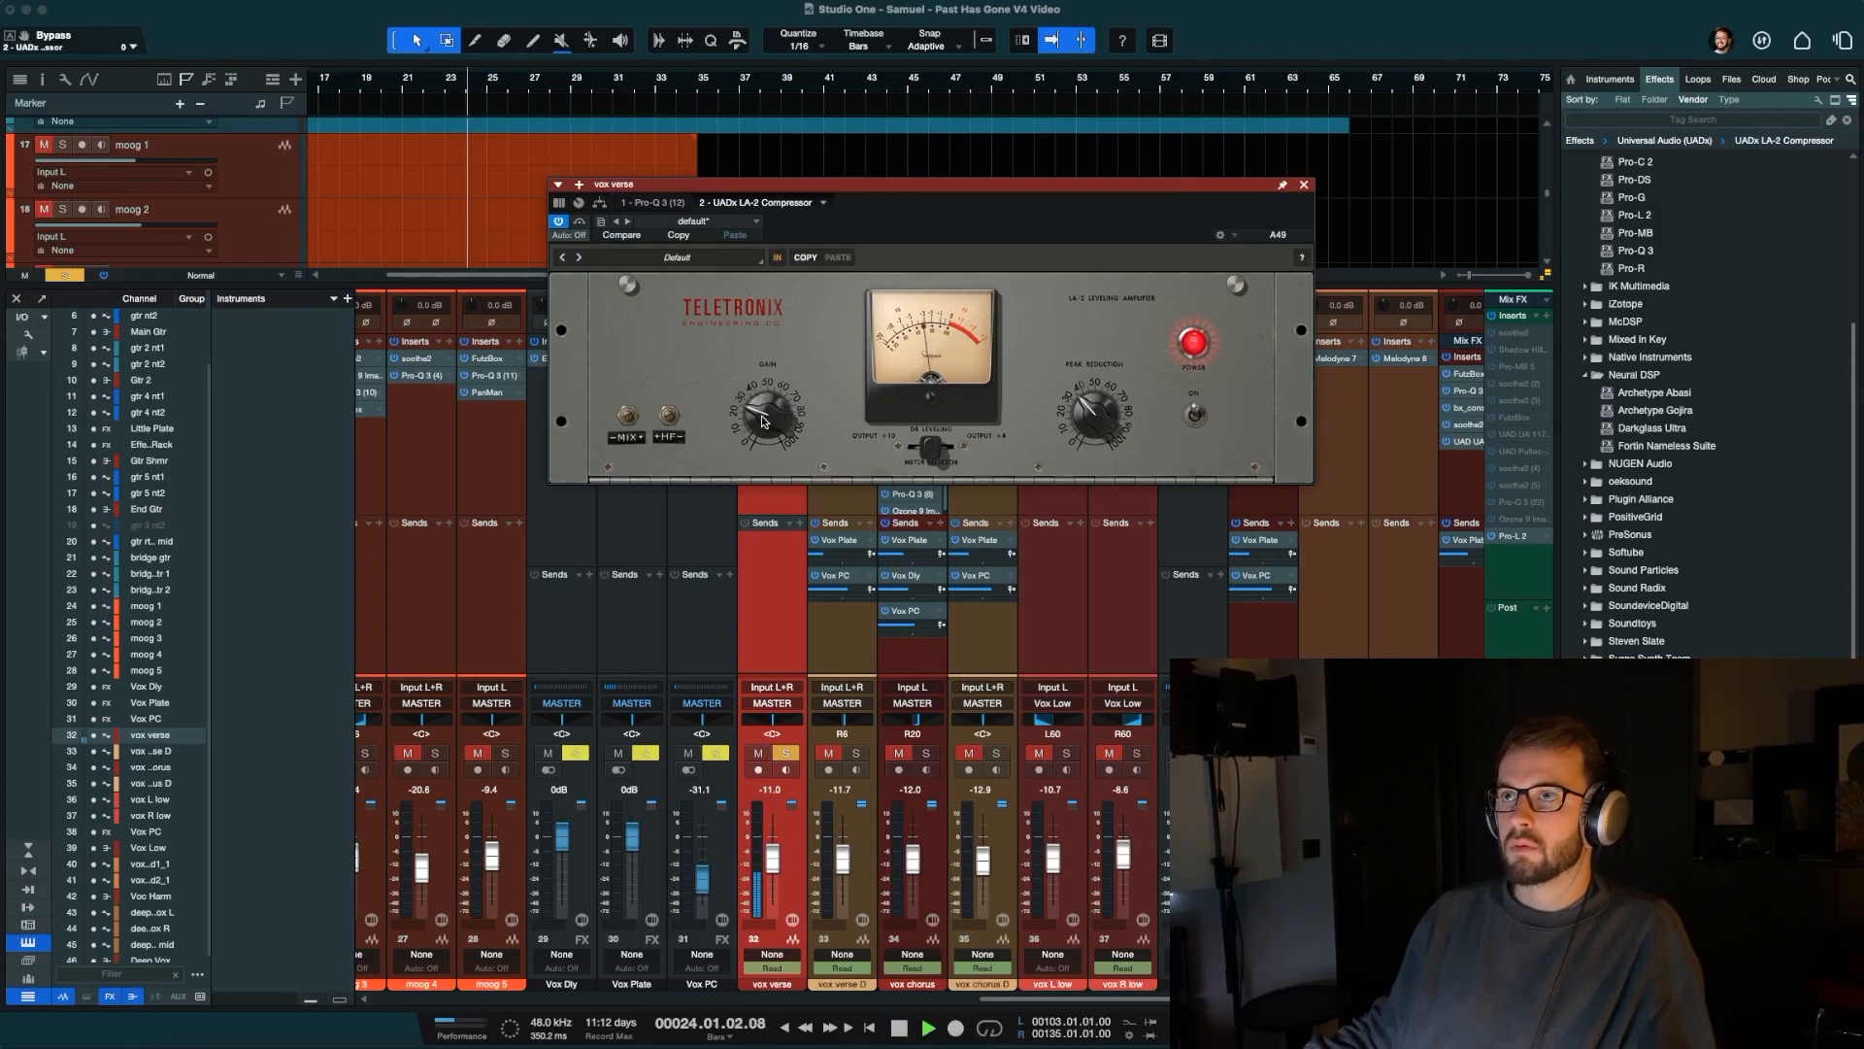
{"action": "key", "text": "space"}
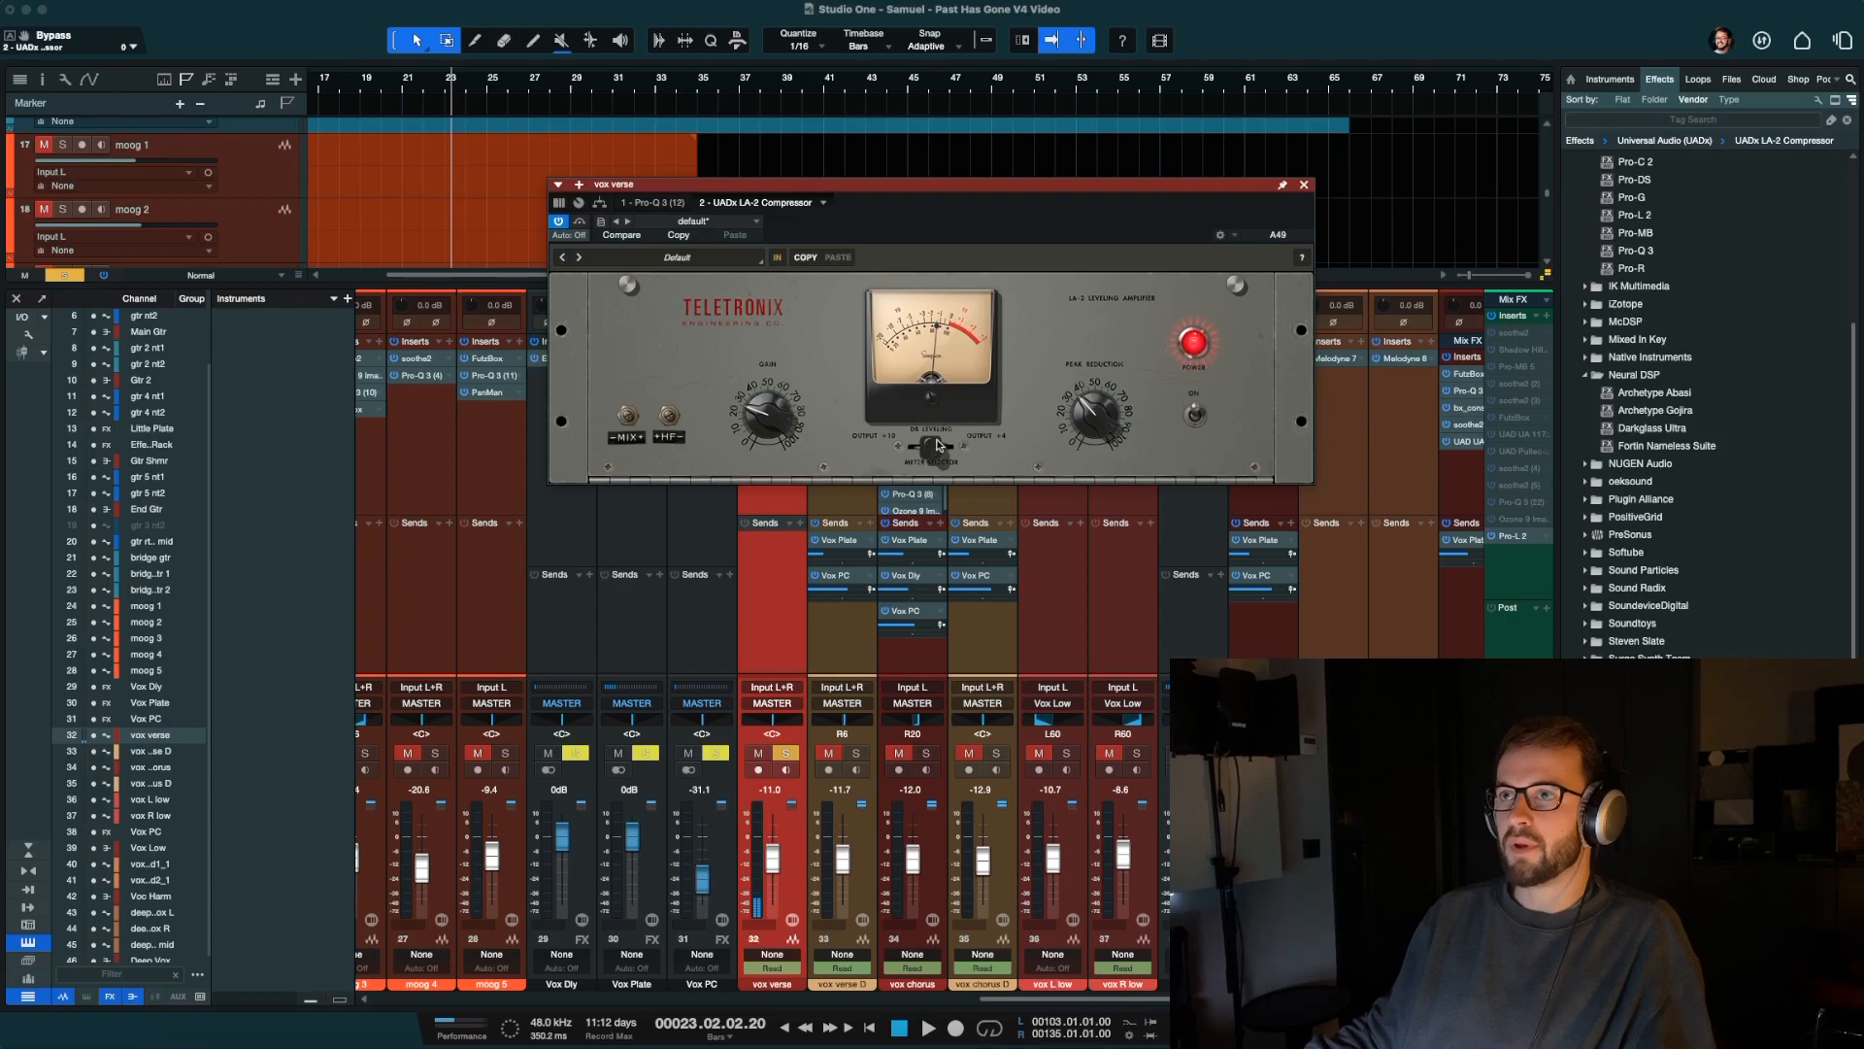
{"action": "left_click", "coordinate": [1304, 185]}
Search the effects for "focusrite" and insert bx_console Focusrite SC after the LA-2 on the vox verse channel.
{"action": "left_click", "coordinate": [1771, 115]}
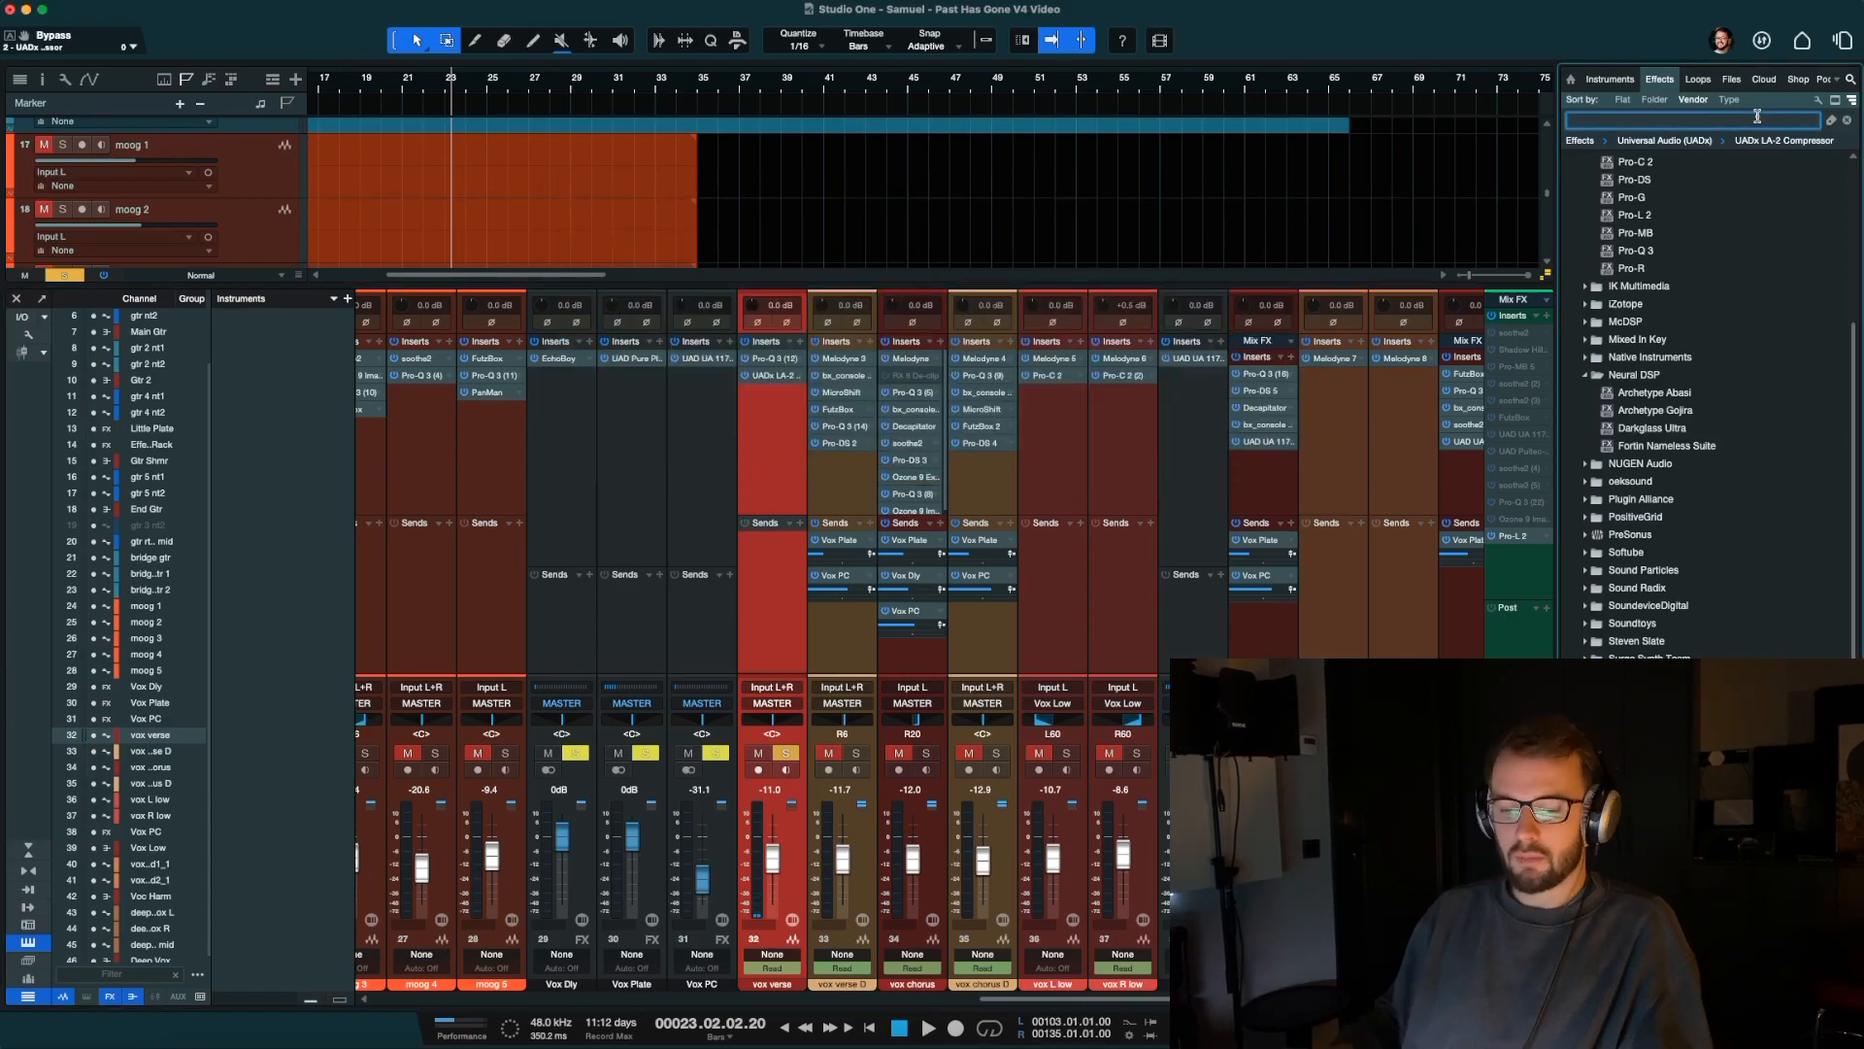
{"action": "type", "text": "focusrite"}
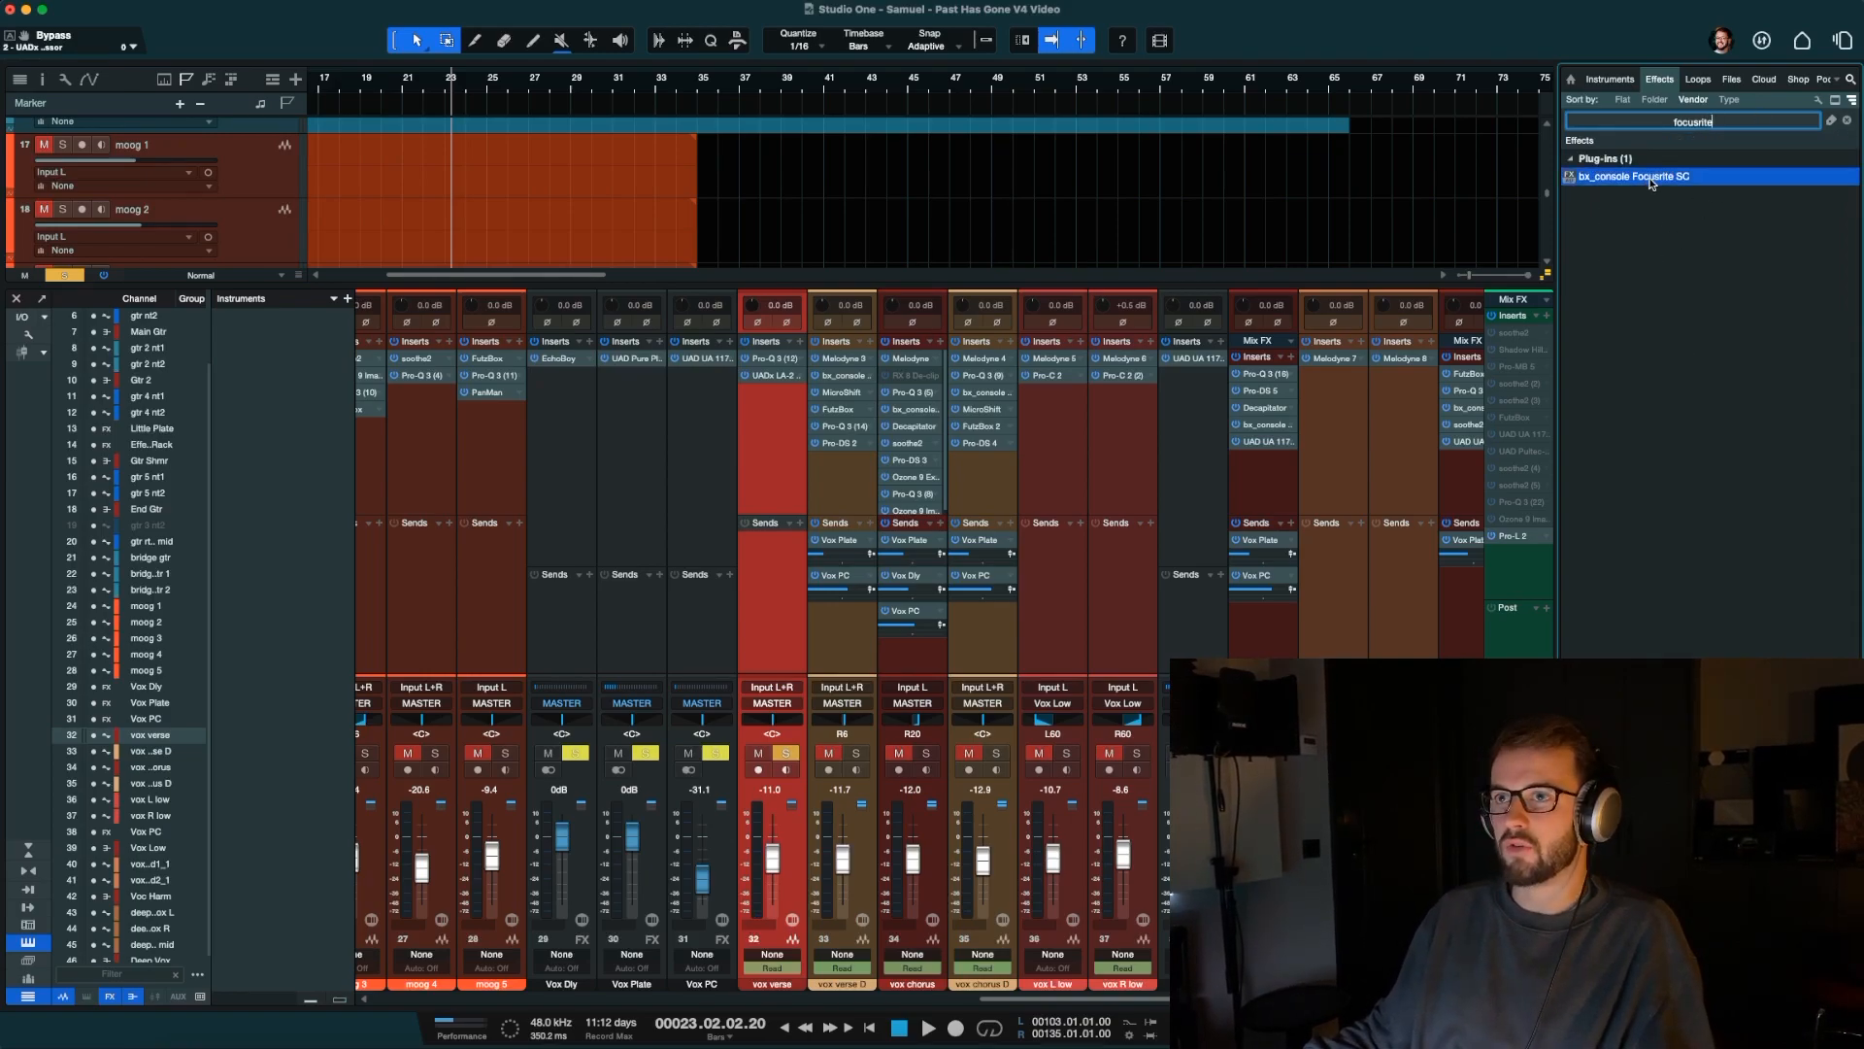
{"action": "left_click_drag", "start_coordinate": [1670, 177], "coordinate": [787, 416]}
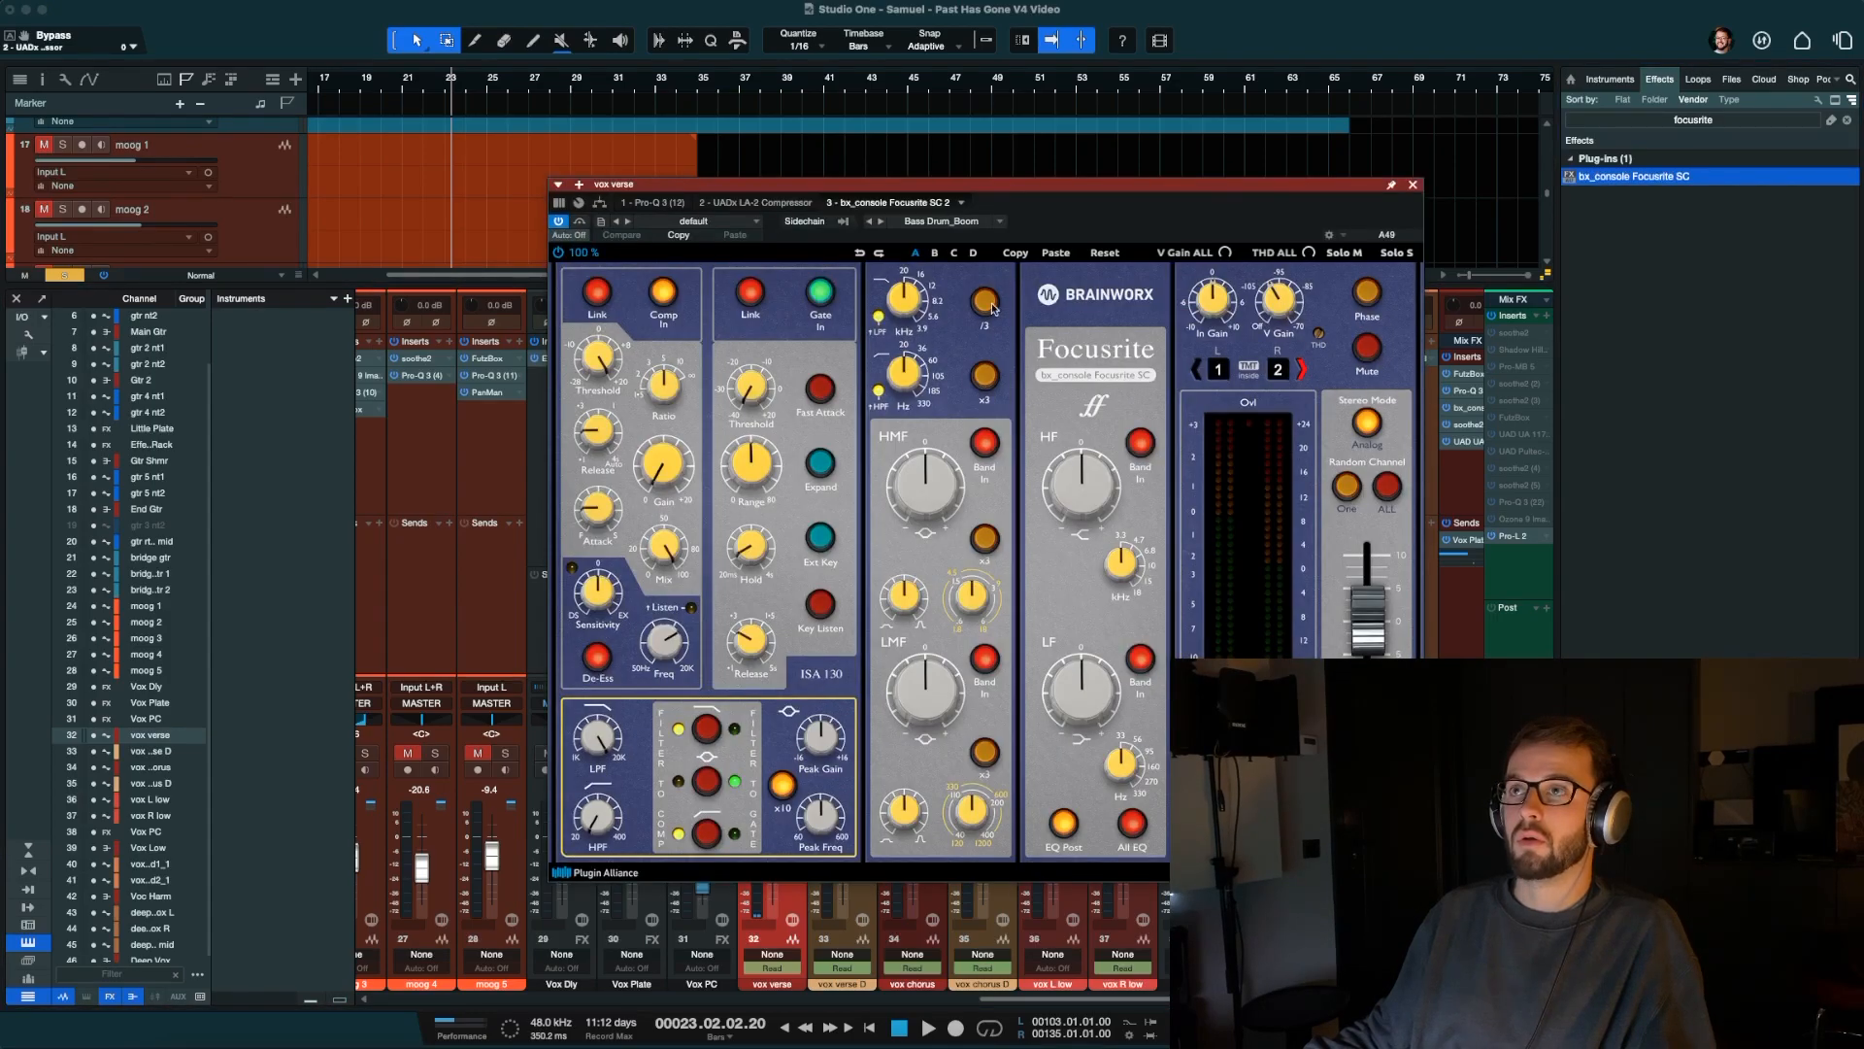
Load the Vox_Male 1 preset in the bx_console Focusrite SC.
{"action": "left_click", "coordinate": [990, 224]}
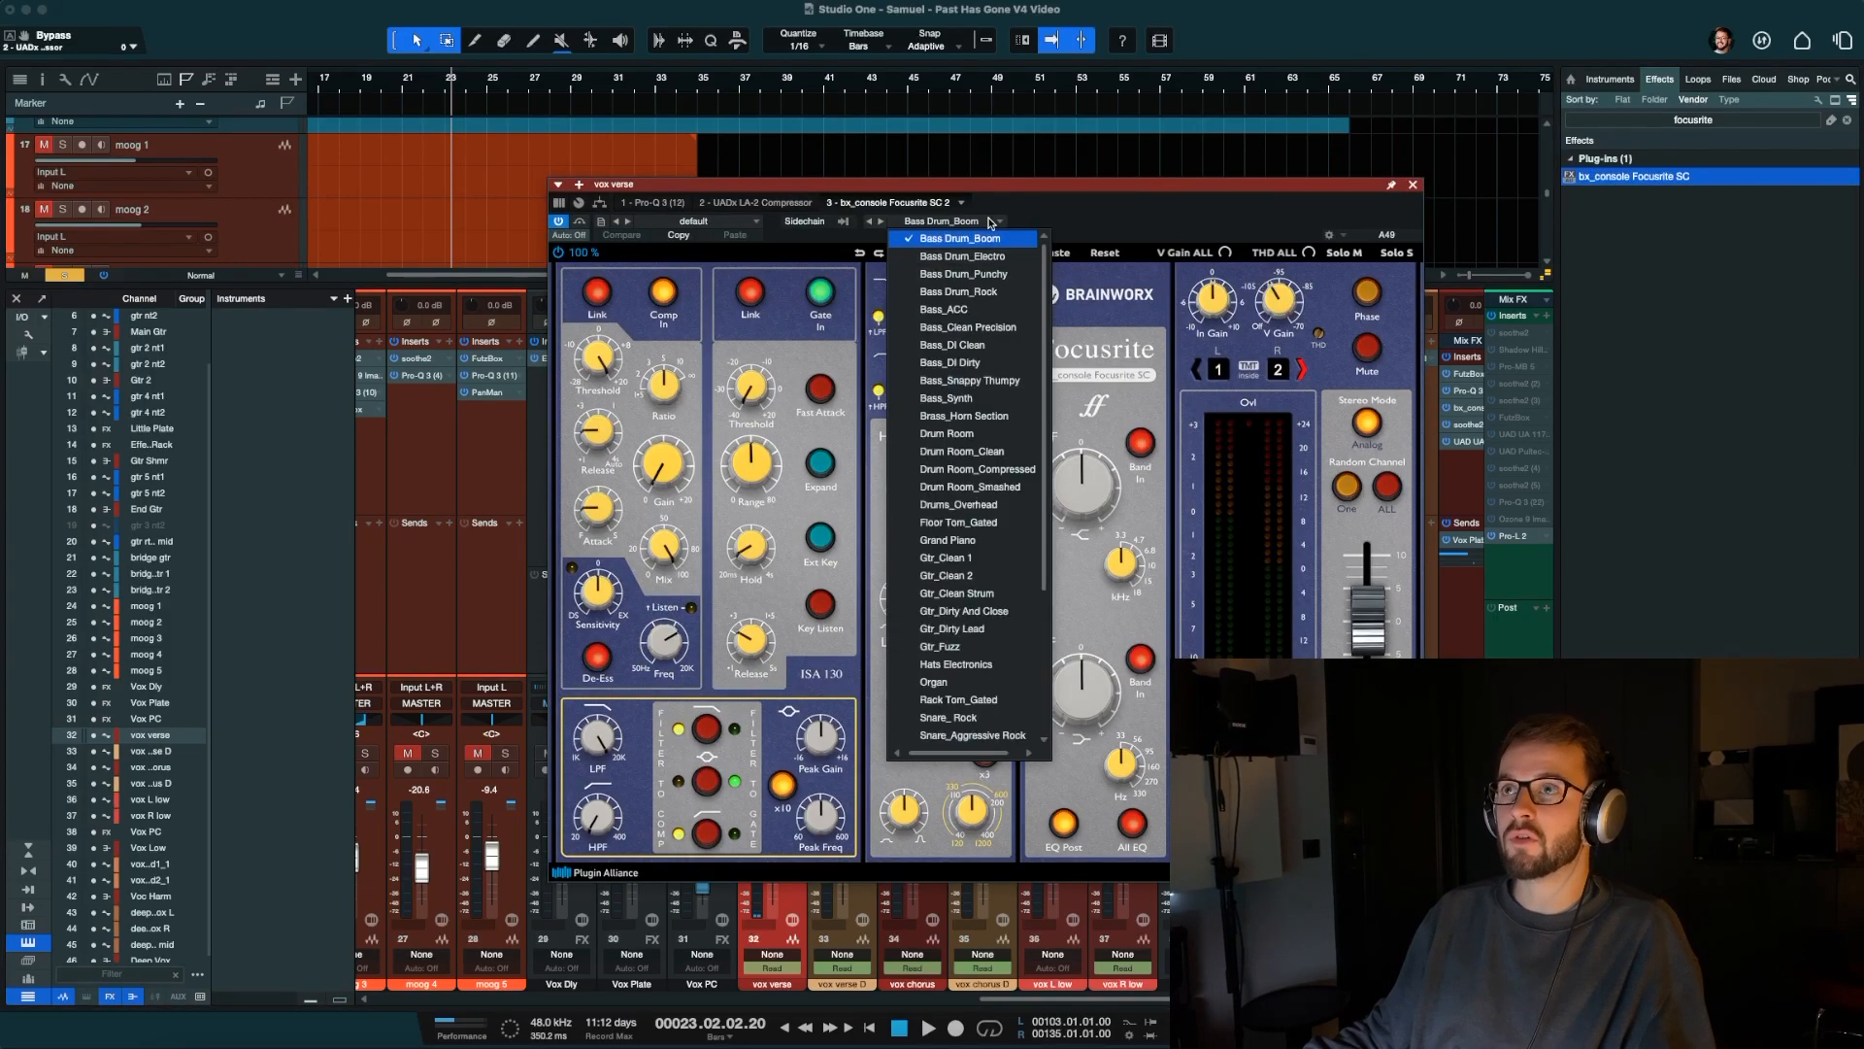
{"action": "left_click", "coordinate": [1107, 221]}
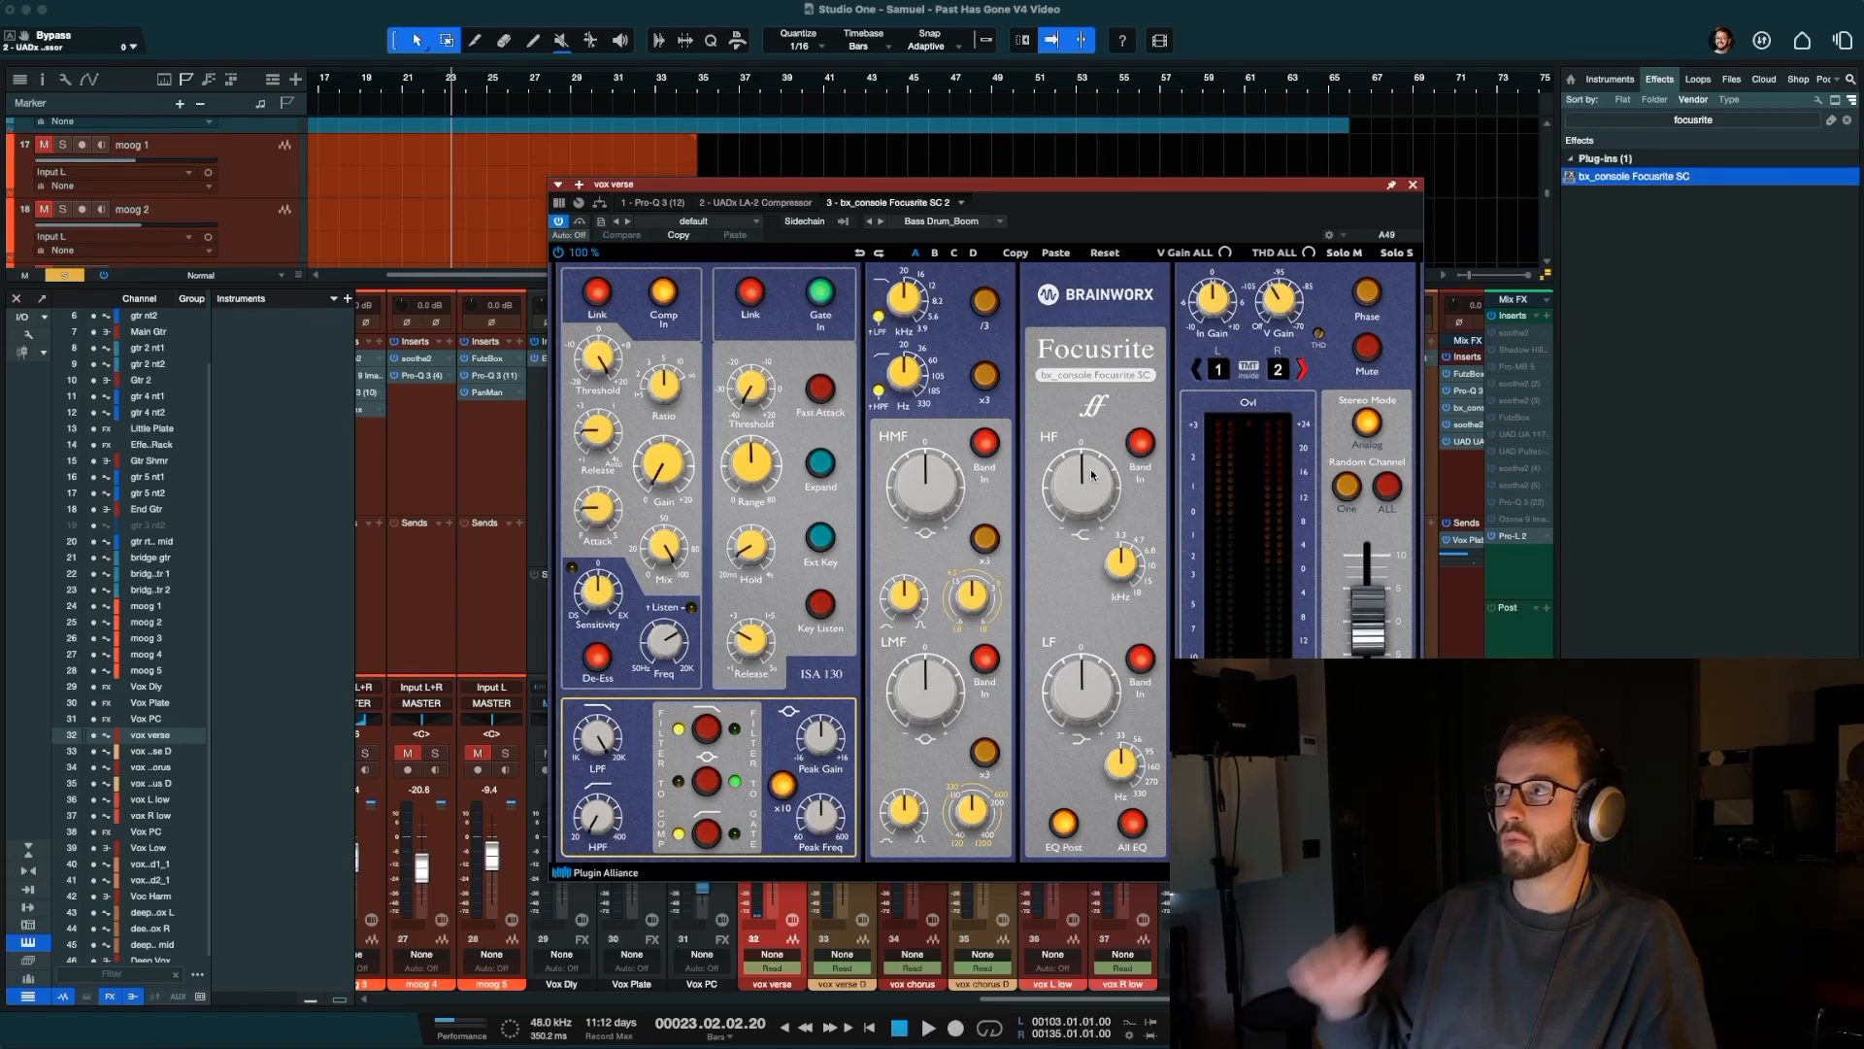
{"action": "left_click_drag", "start_coordinate": [1044, 185], "coordinate": [664, 192]}
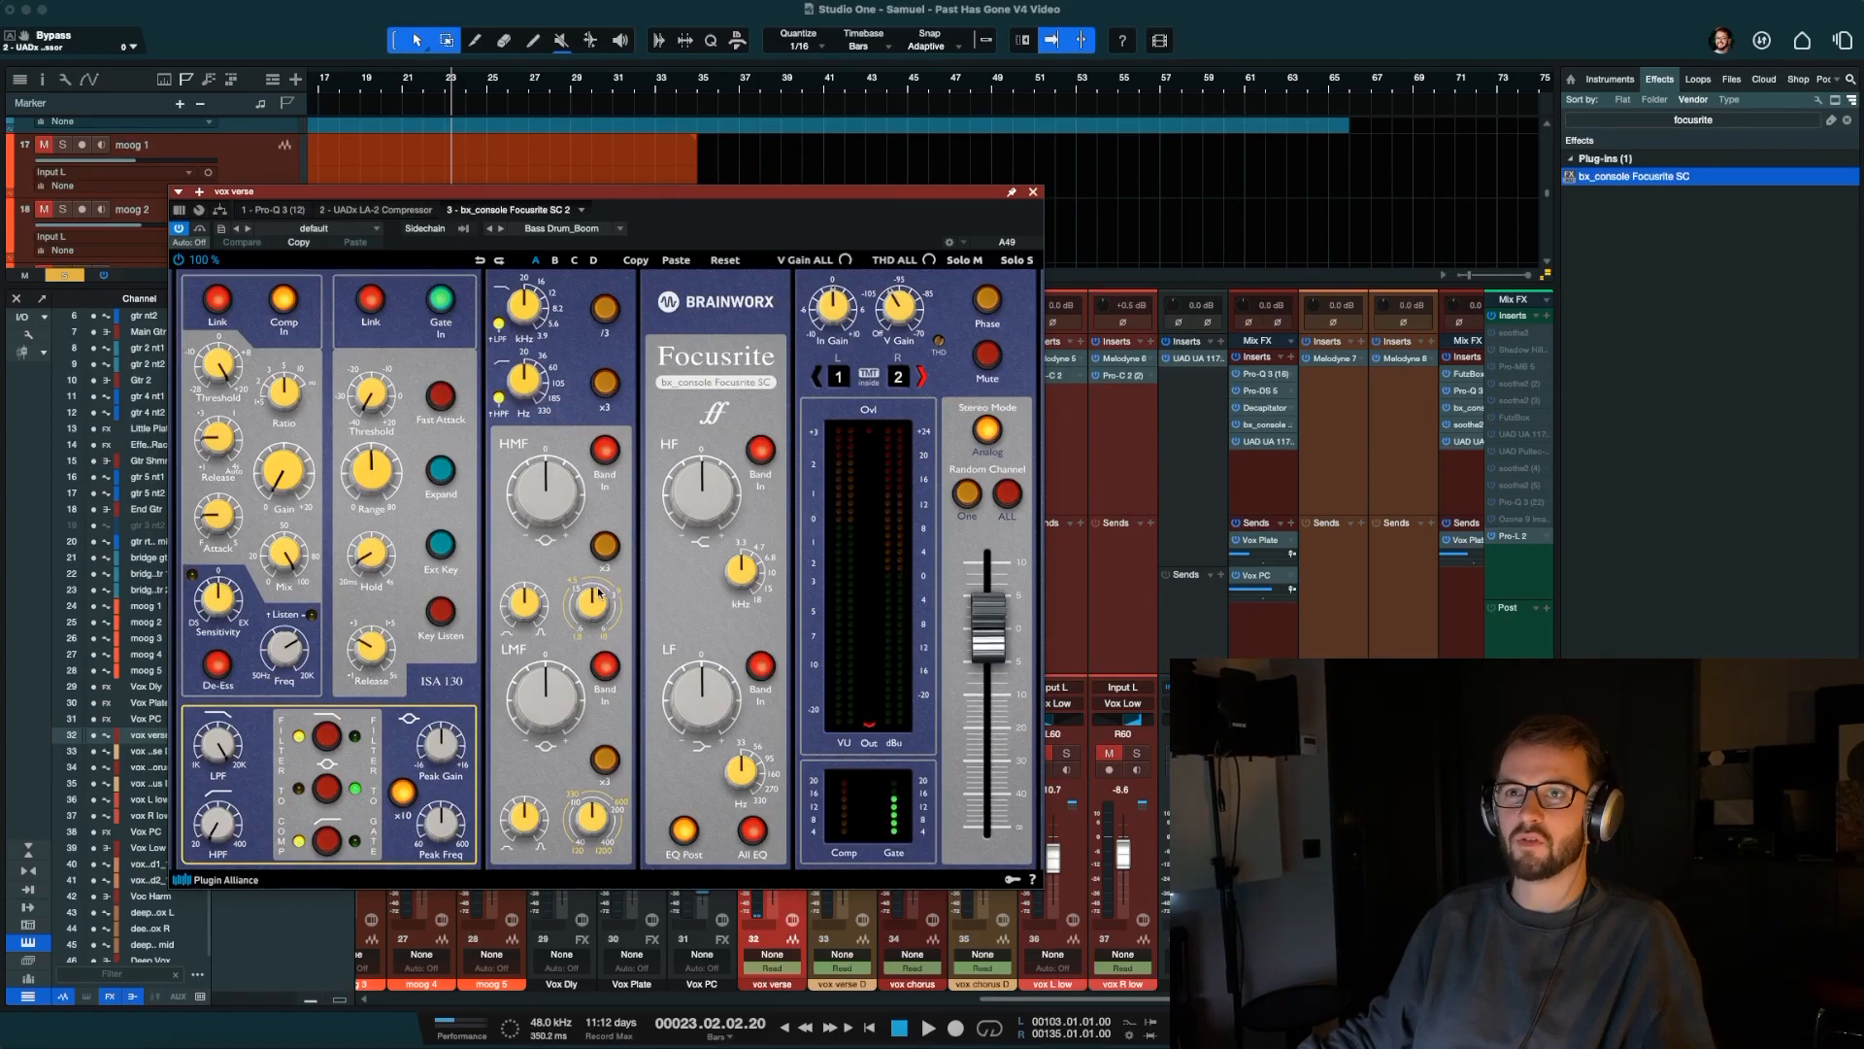
{"action": "left_click", "coordinate": [590, 231]}
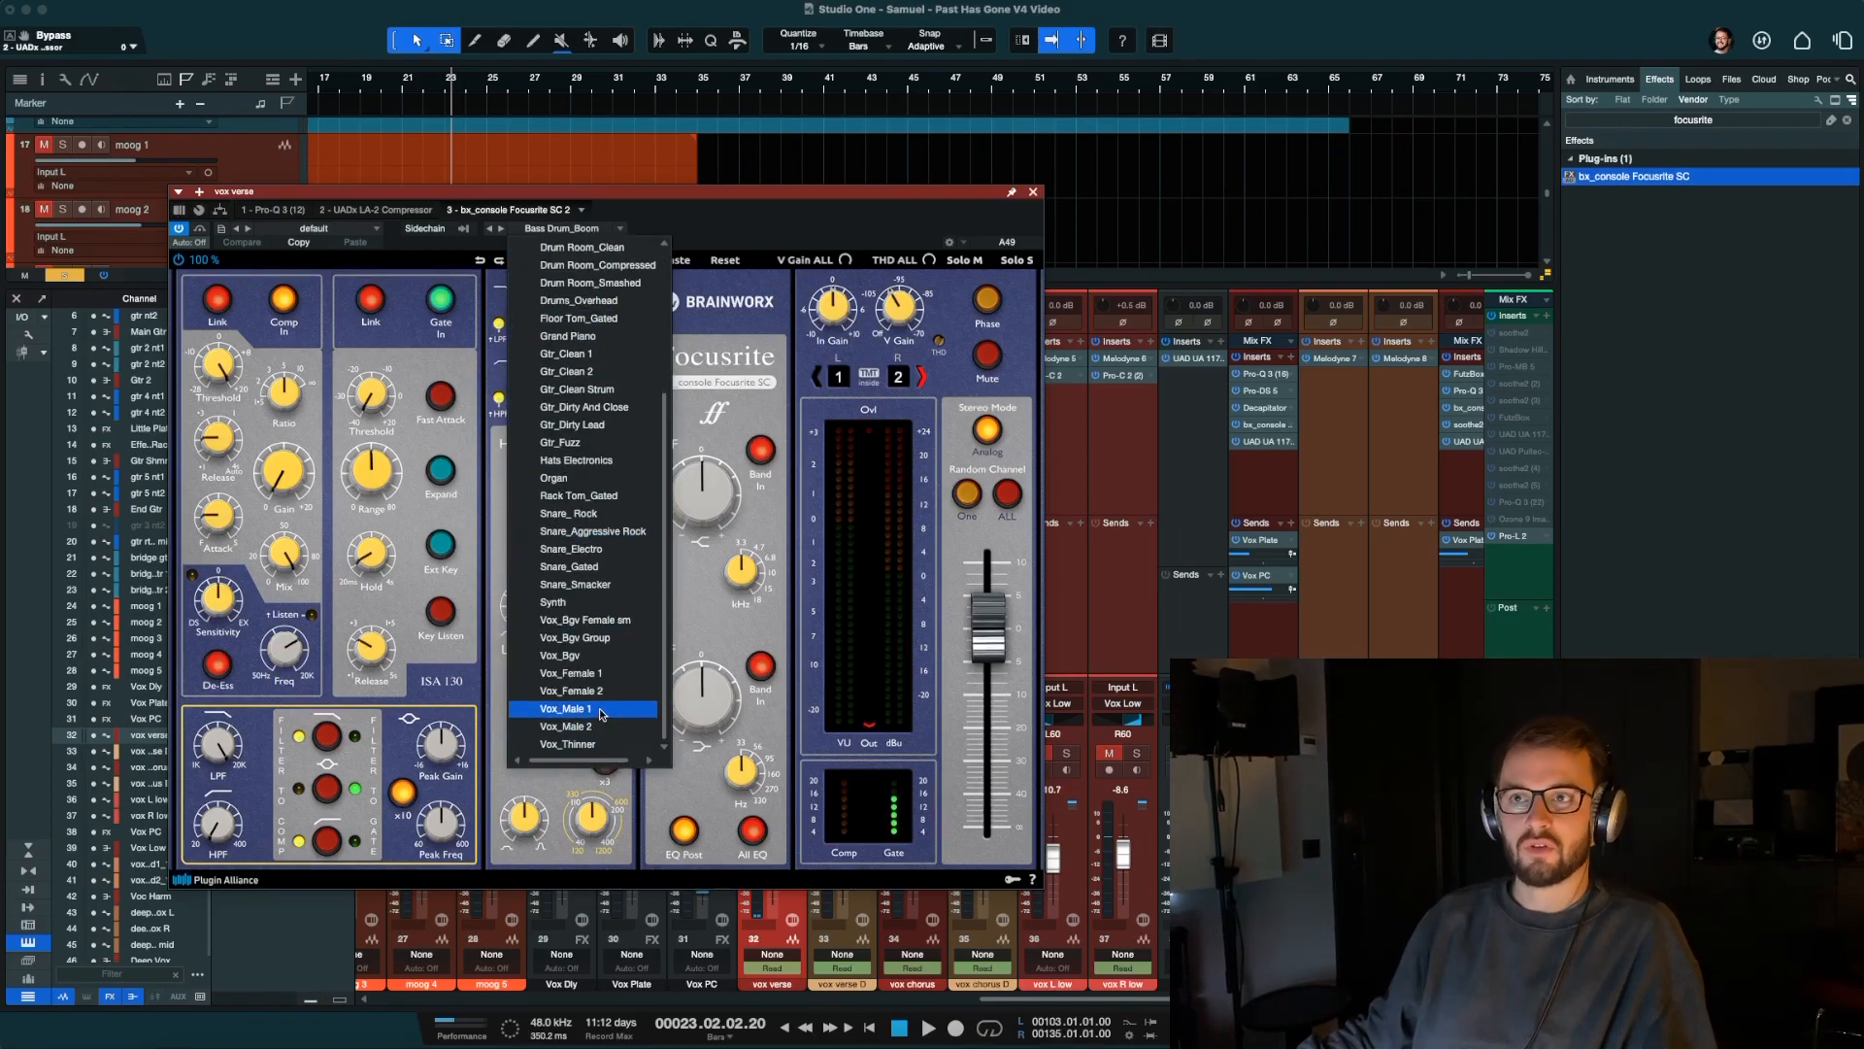
{"action": "left_click", "coordinate": [705, 594]}
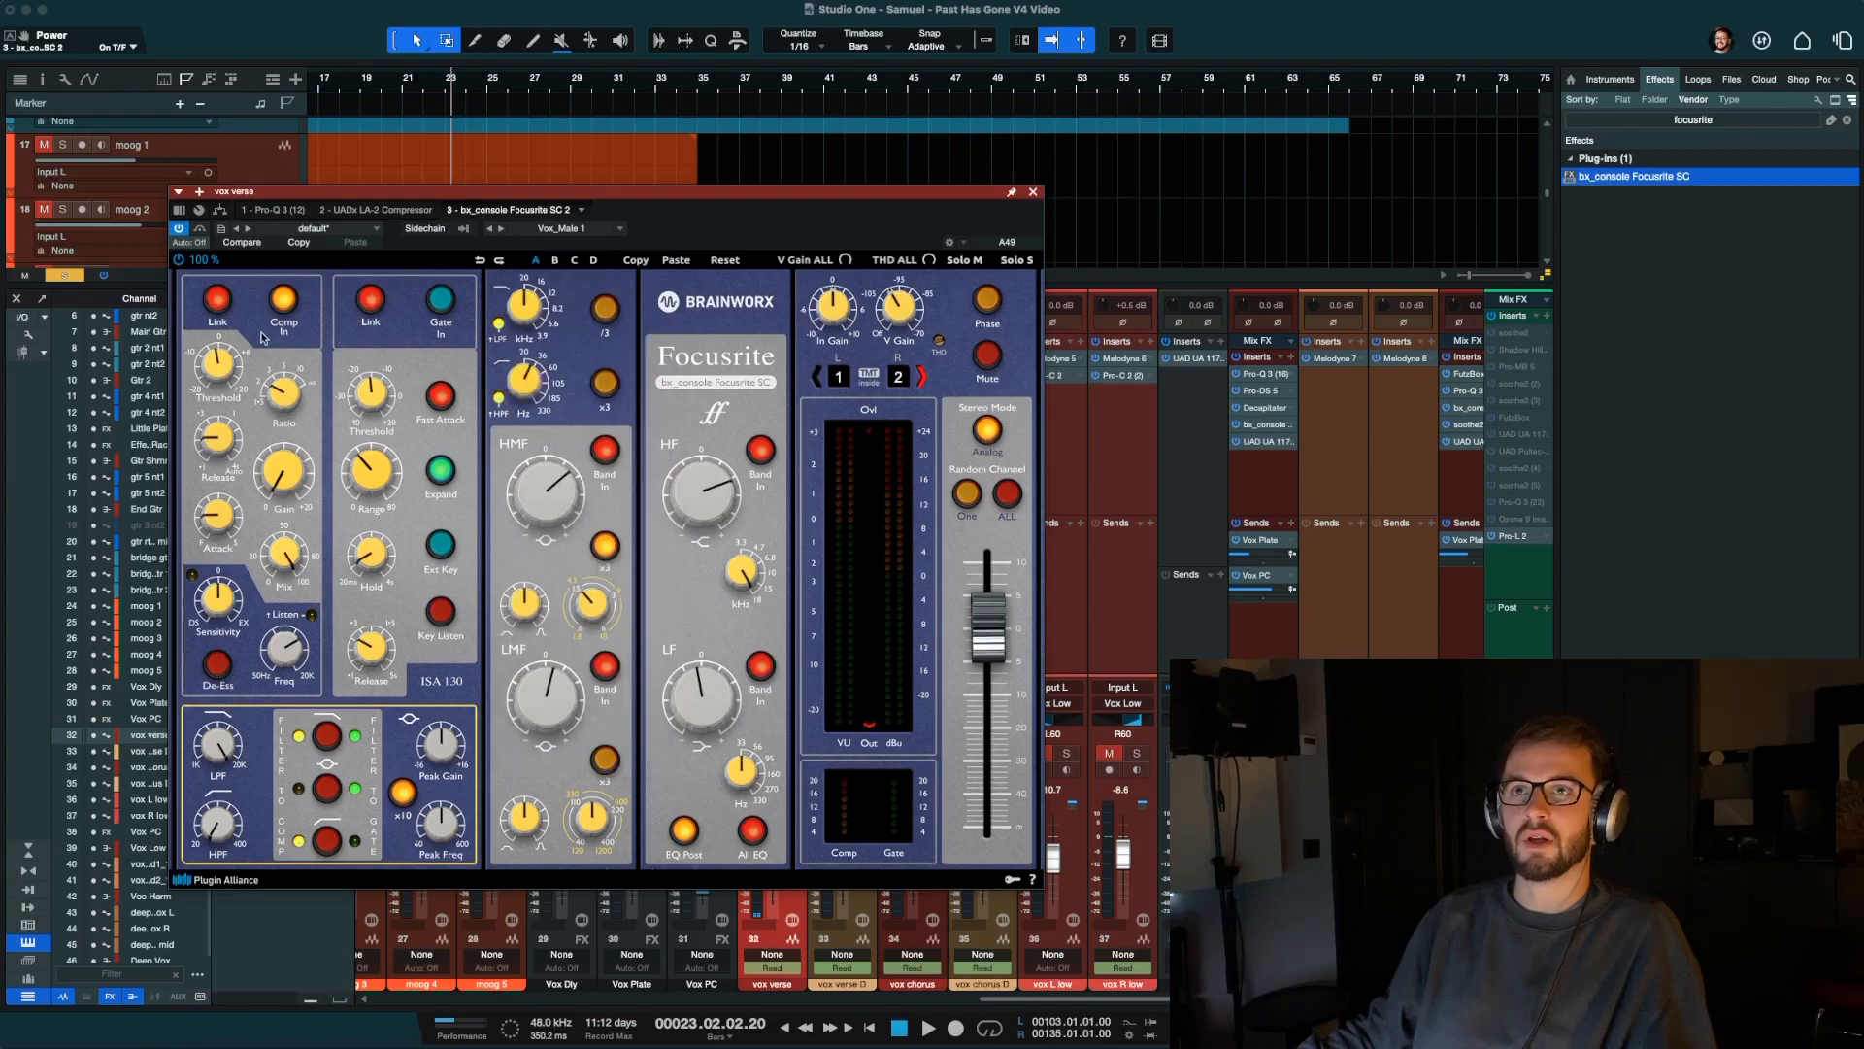
Hide the mixer, audition the verse vocal from bar 23 and set the Focusrite's HF gain to +1.5 dB.
{"action": "left_click_drag", "start_coordinate": [568, 202], "coordinate": [1132, 233]}
{"action": "key", "text": "F3"}
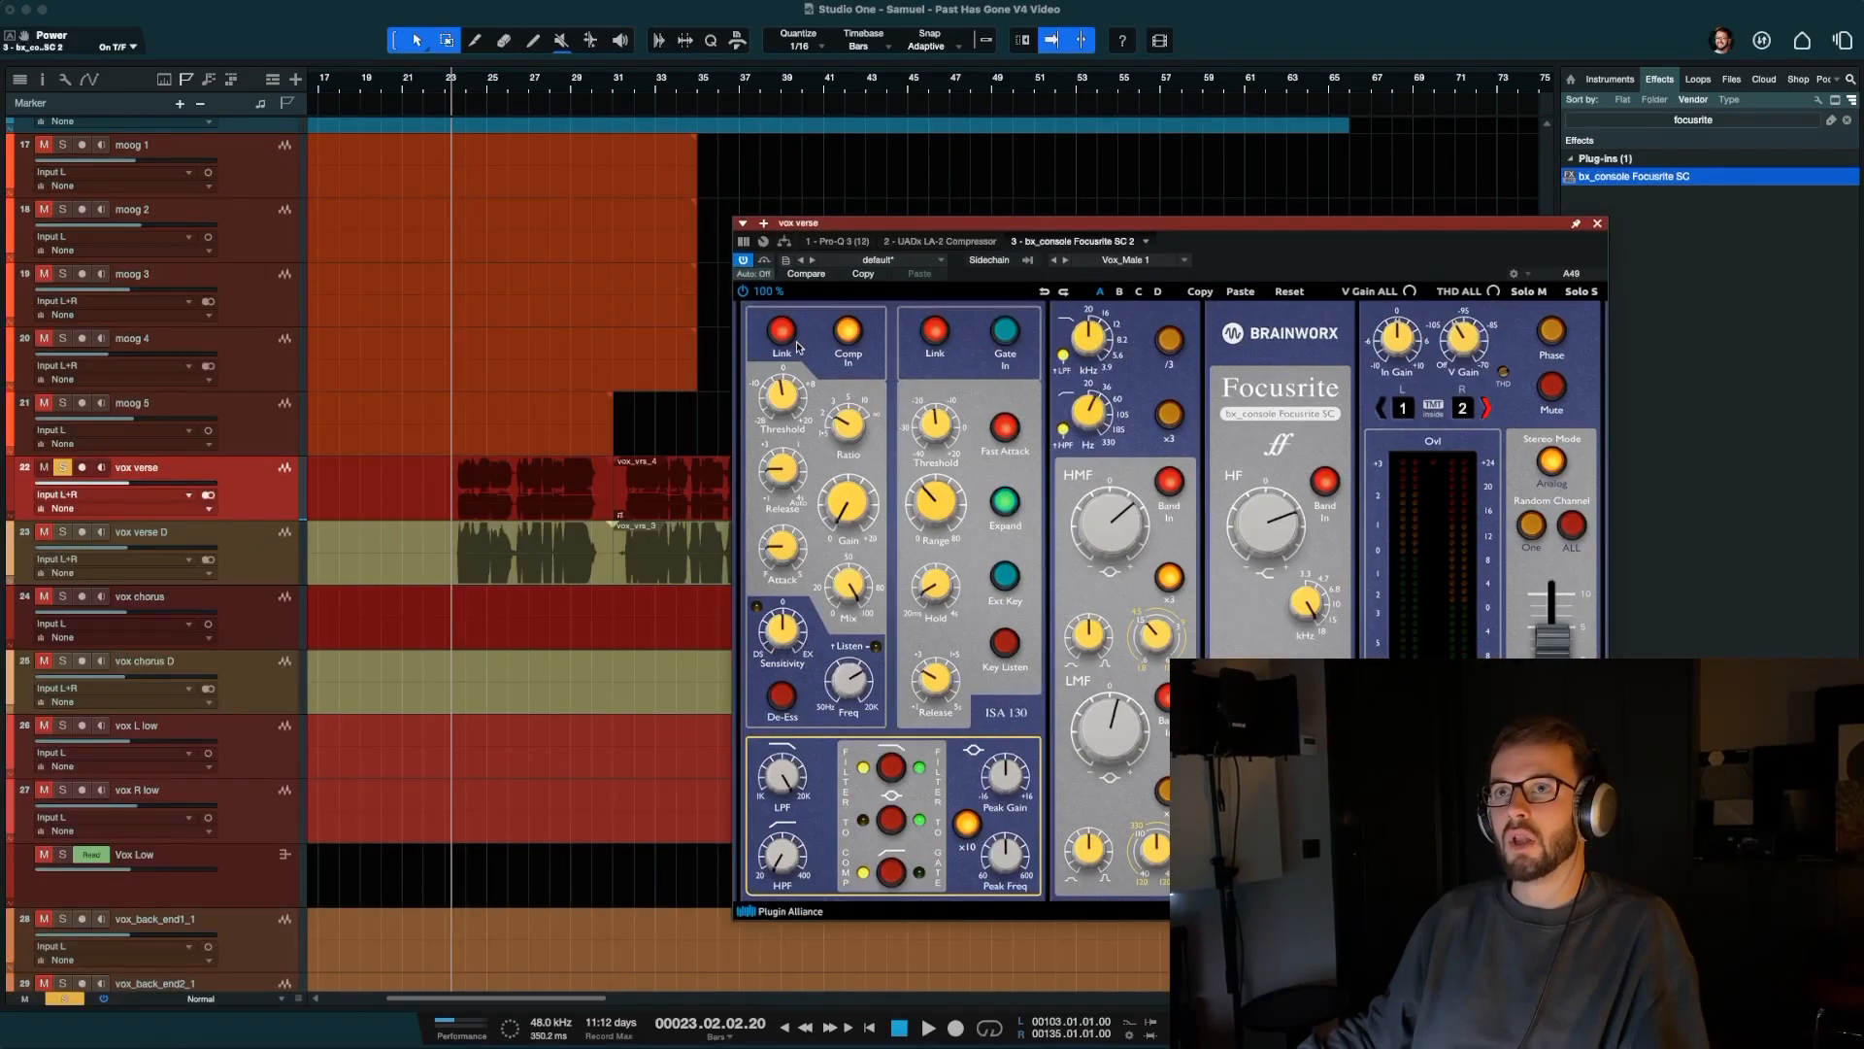
{"action": "key", "text": "space"}
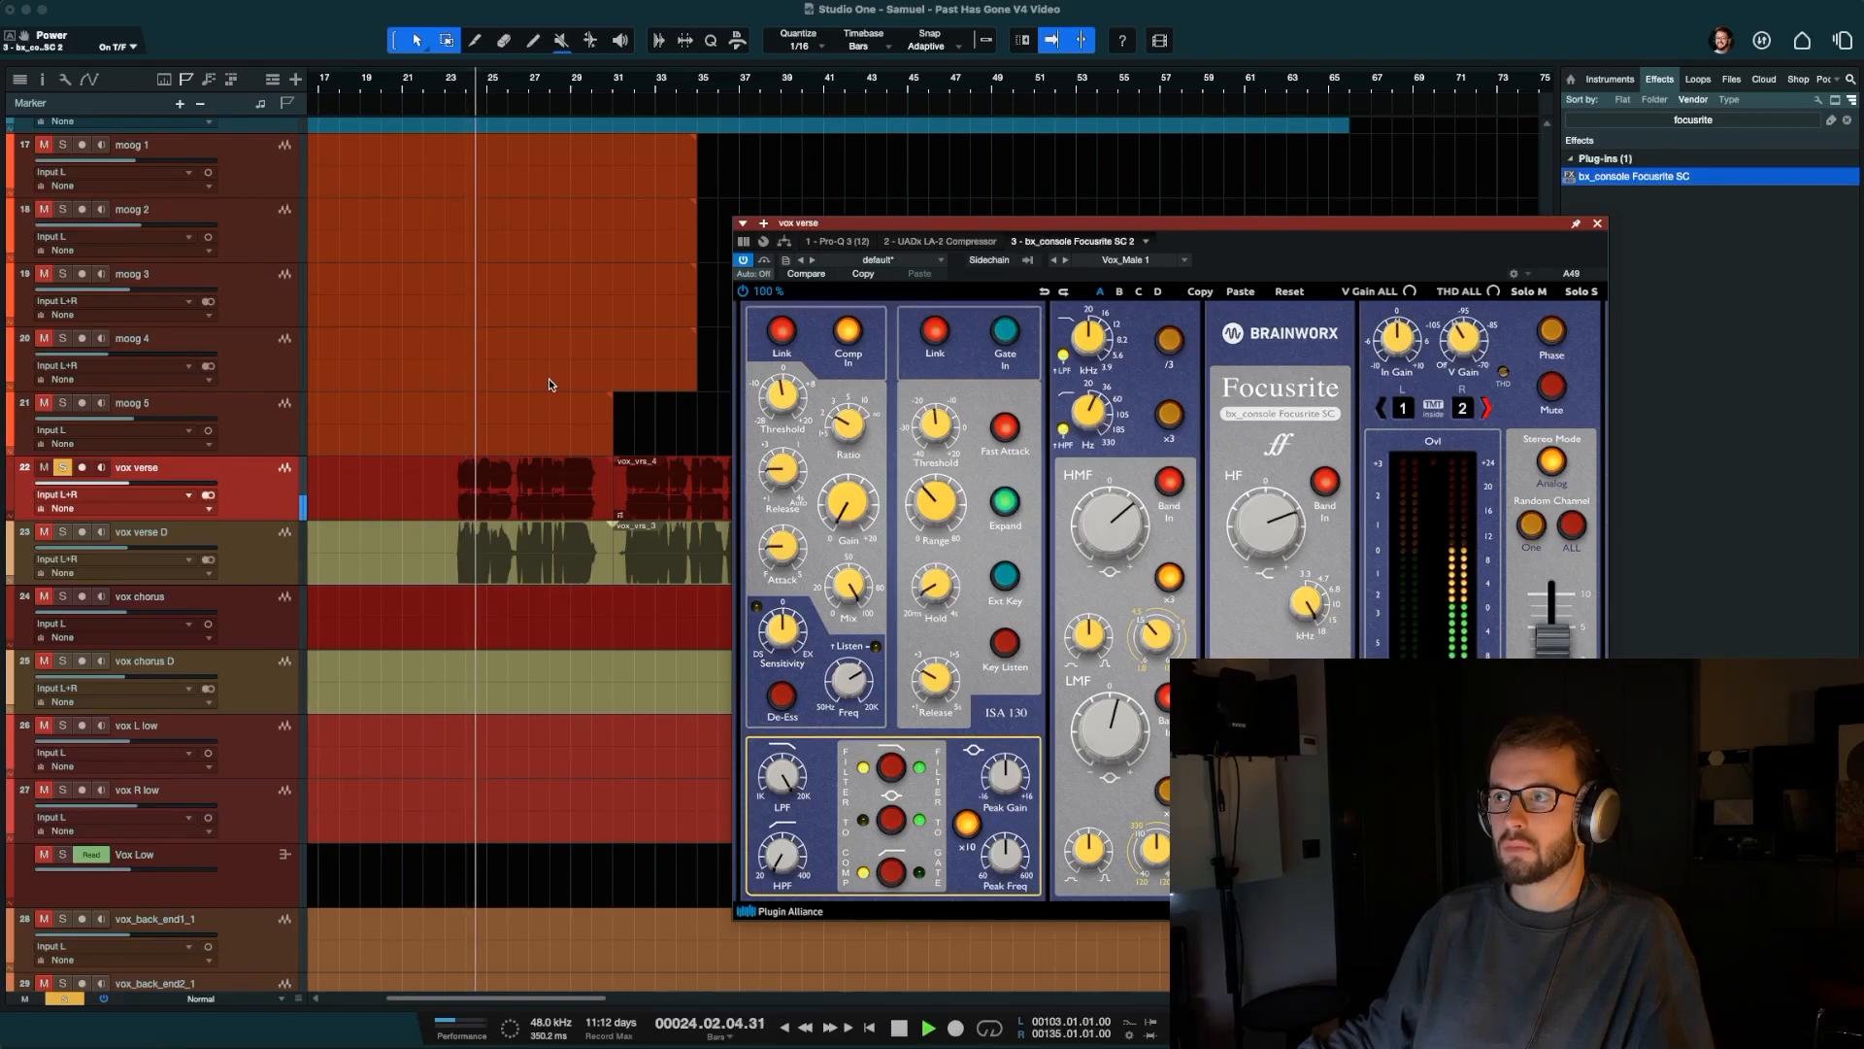
{"action": "key", "text": "space"}
{"action": "left_click", "coordinate": [1267, 523]}
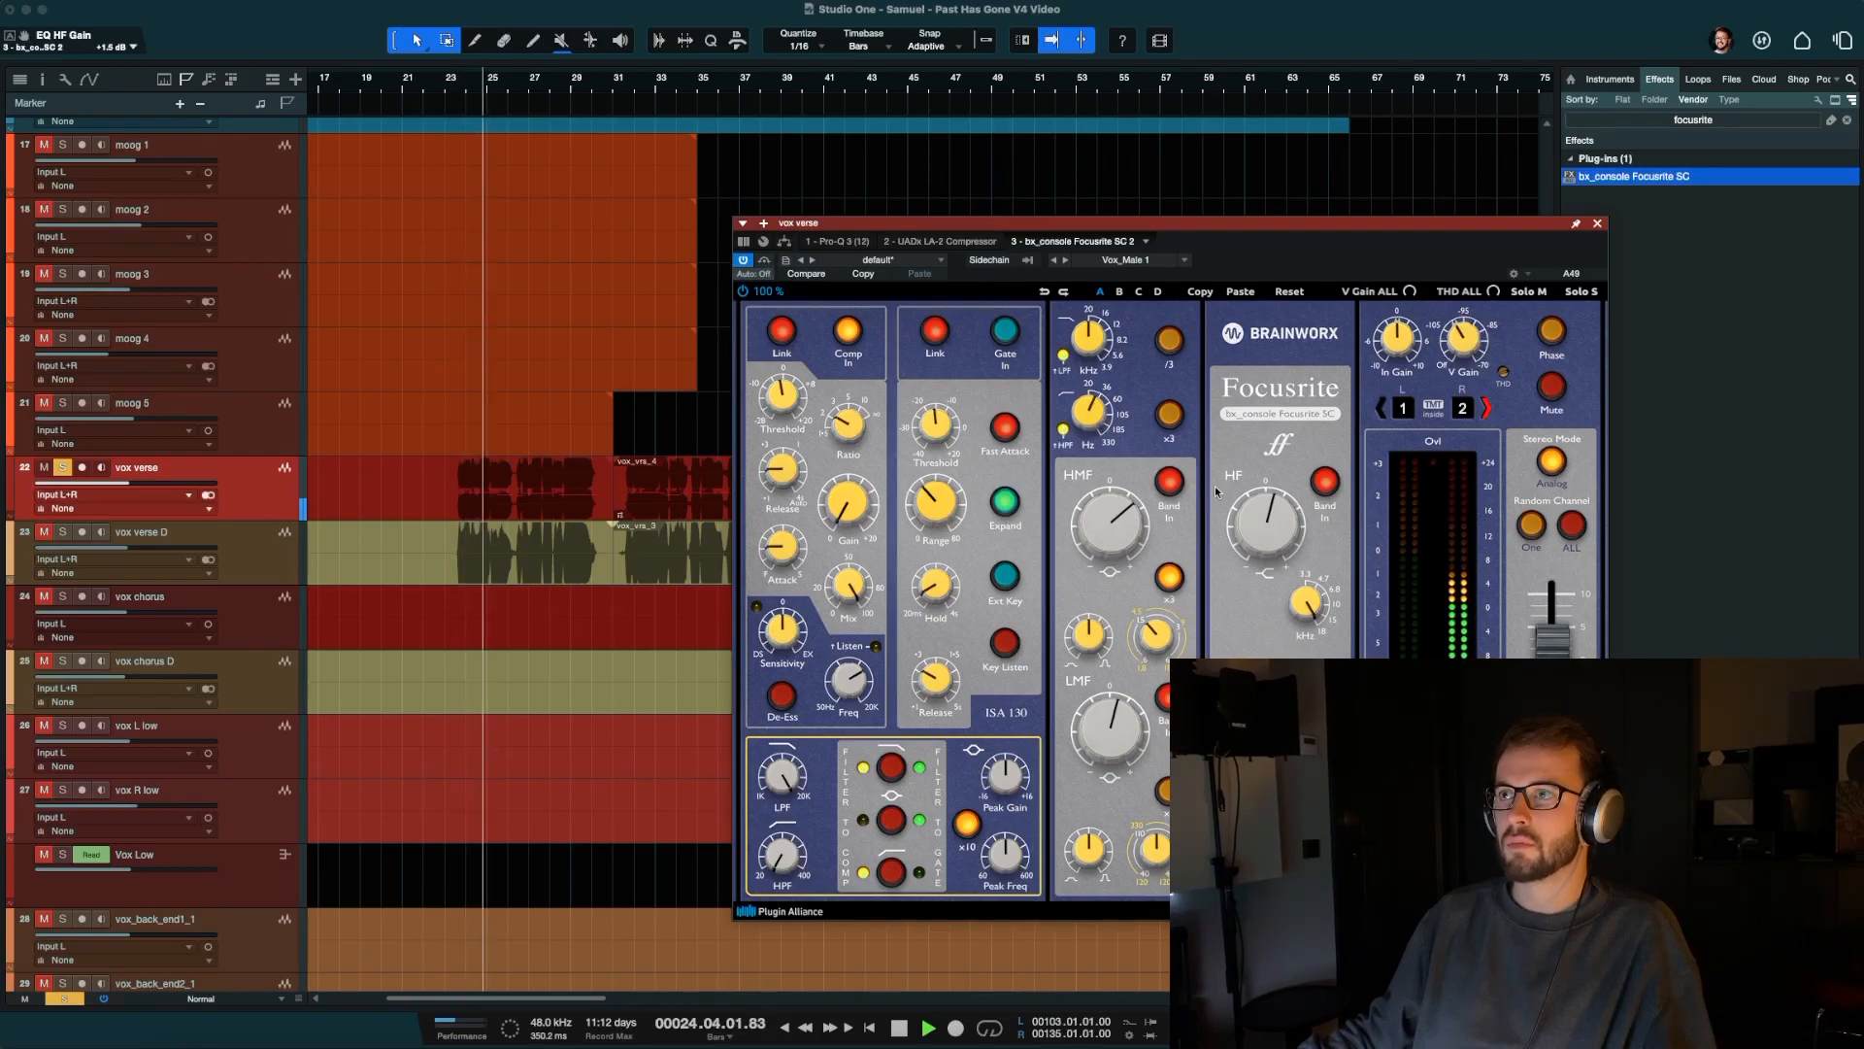
Compare the Focusrite with bypass while auditioning the verse vocal, and adjust its output gain to match the bypassed level.
{"action": "left_click", "coordinate": [766, 261]}
{"action": "left_click", "coordinate": [766, 262]}
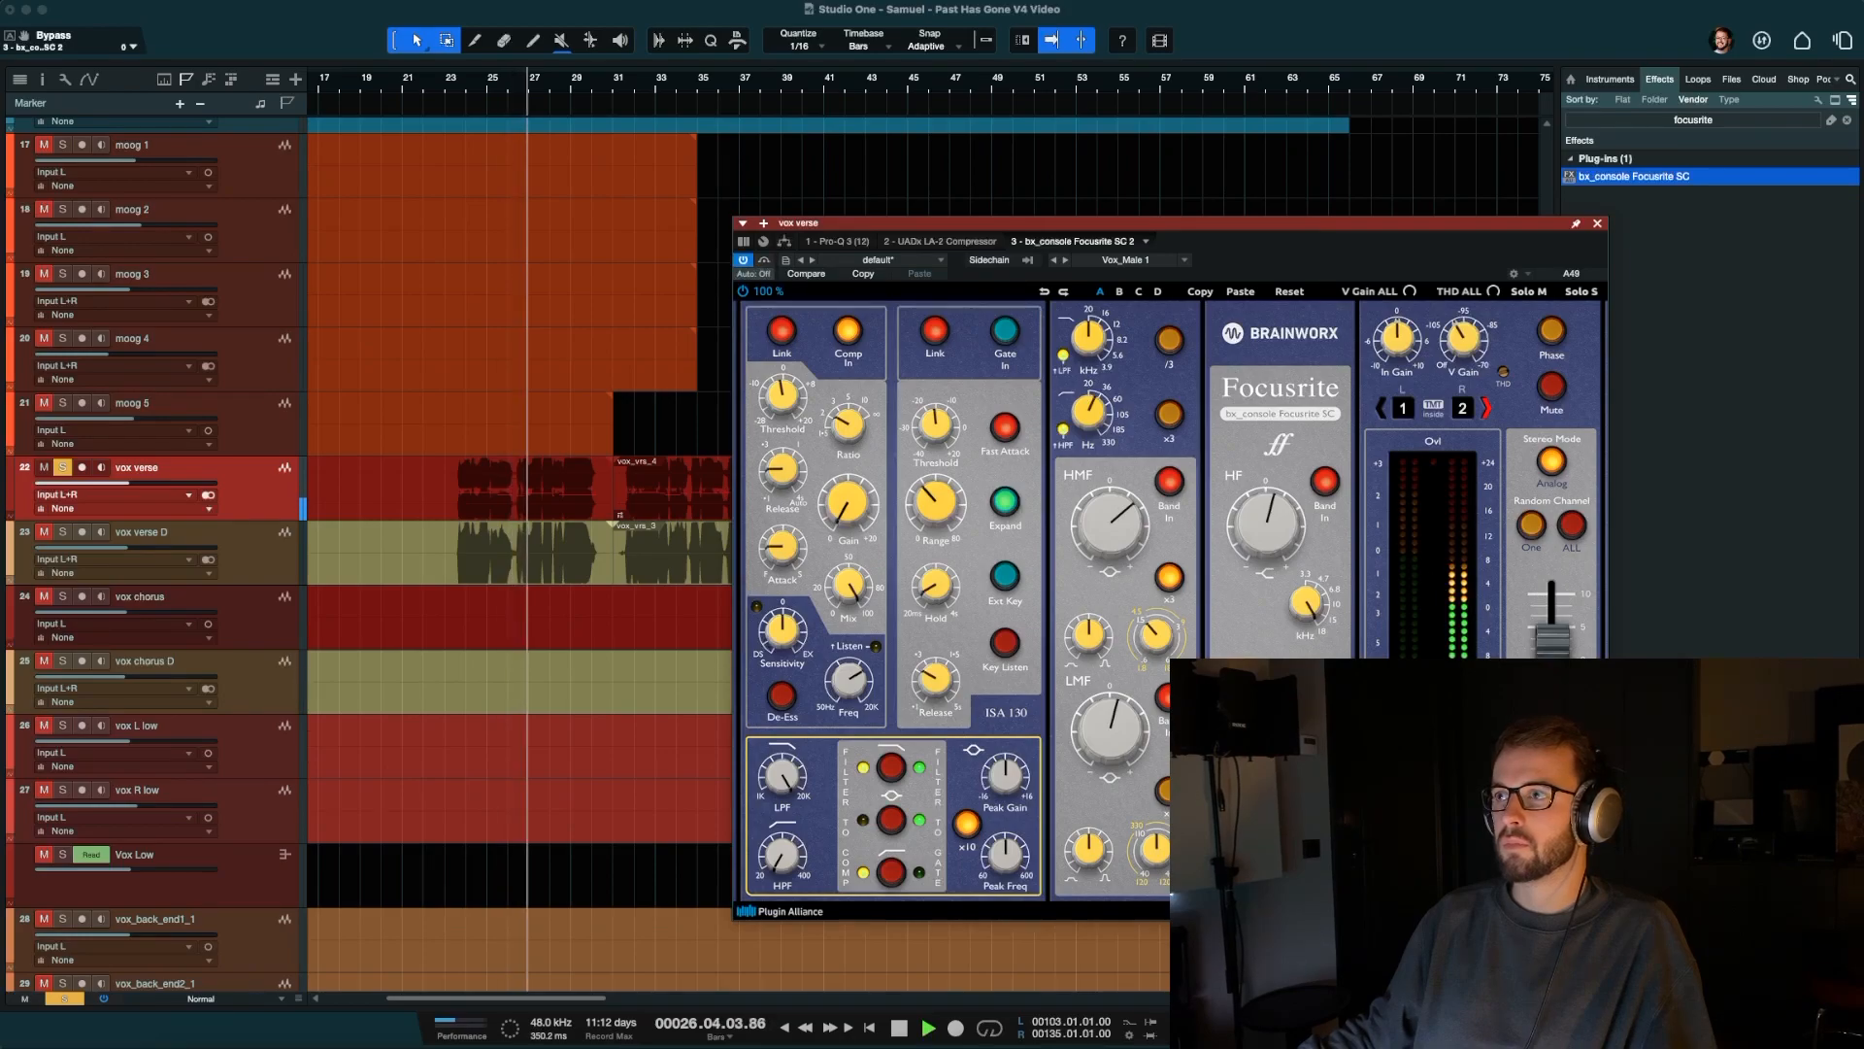
{"action": "left_click_drag", "start_coordinate": [1562, 657], "coordinate": [1561, 666]}
{"action": "key", "text": "space"}
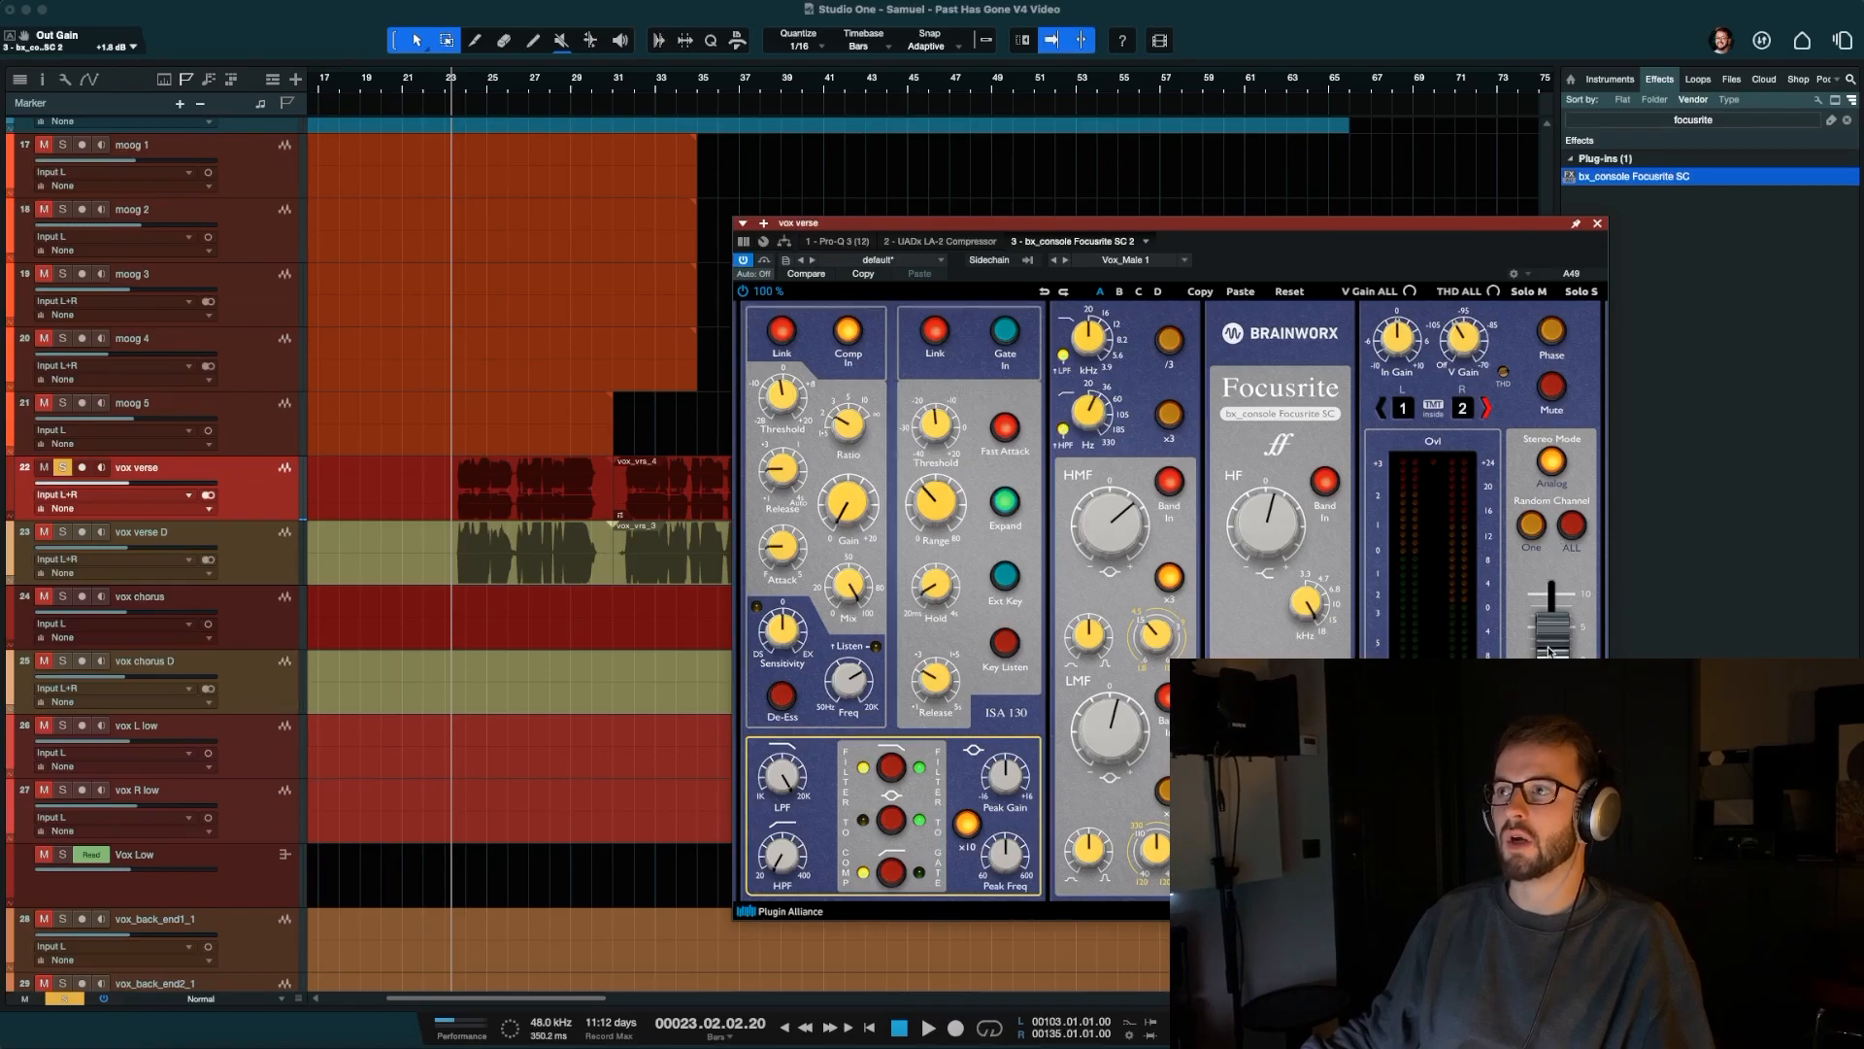
{"action": "key", "text": "space"}
{"action": "left_click_drag", "start_coordinate": [1549, 649], "coordinate": [1554, 632]}
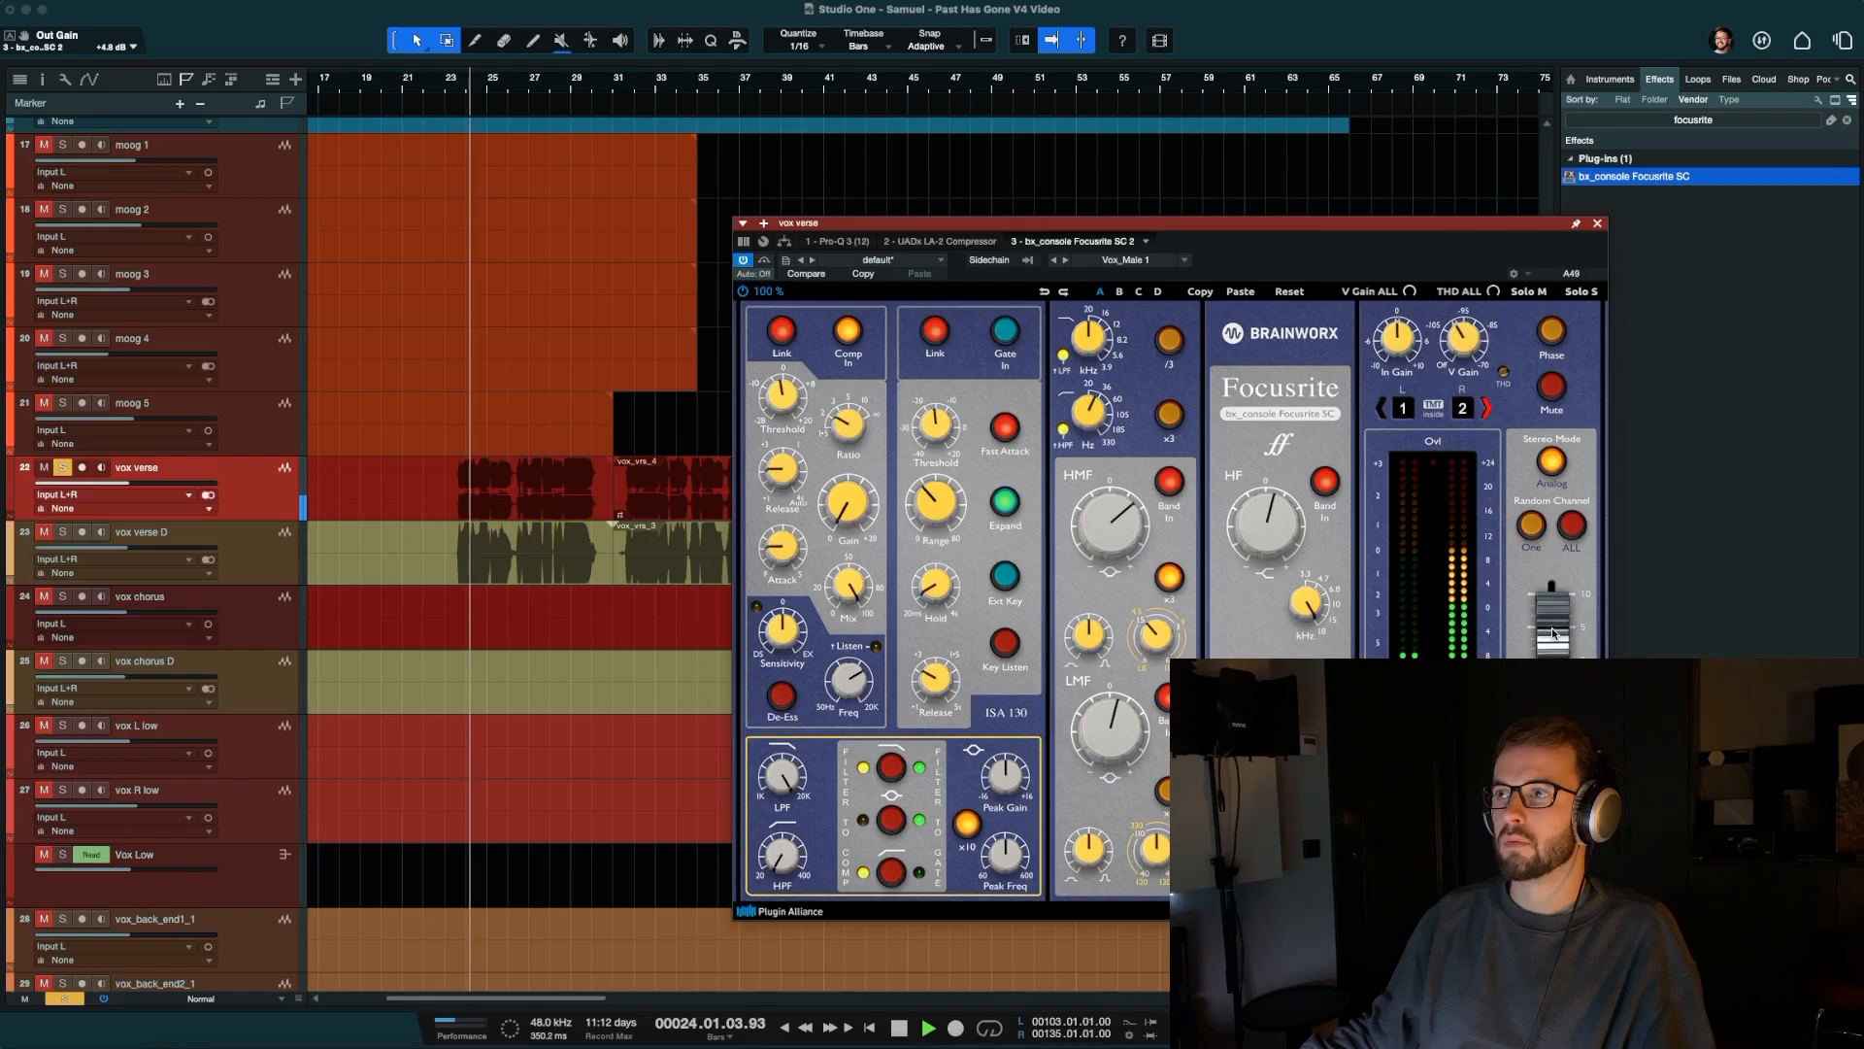
{"action": "left_click", "coordinate": [765, 261]}
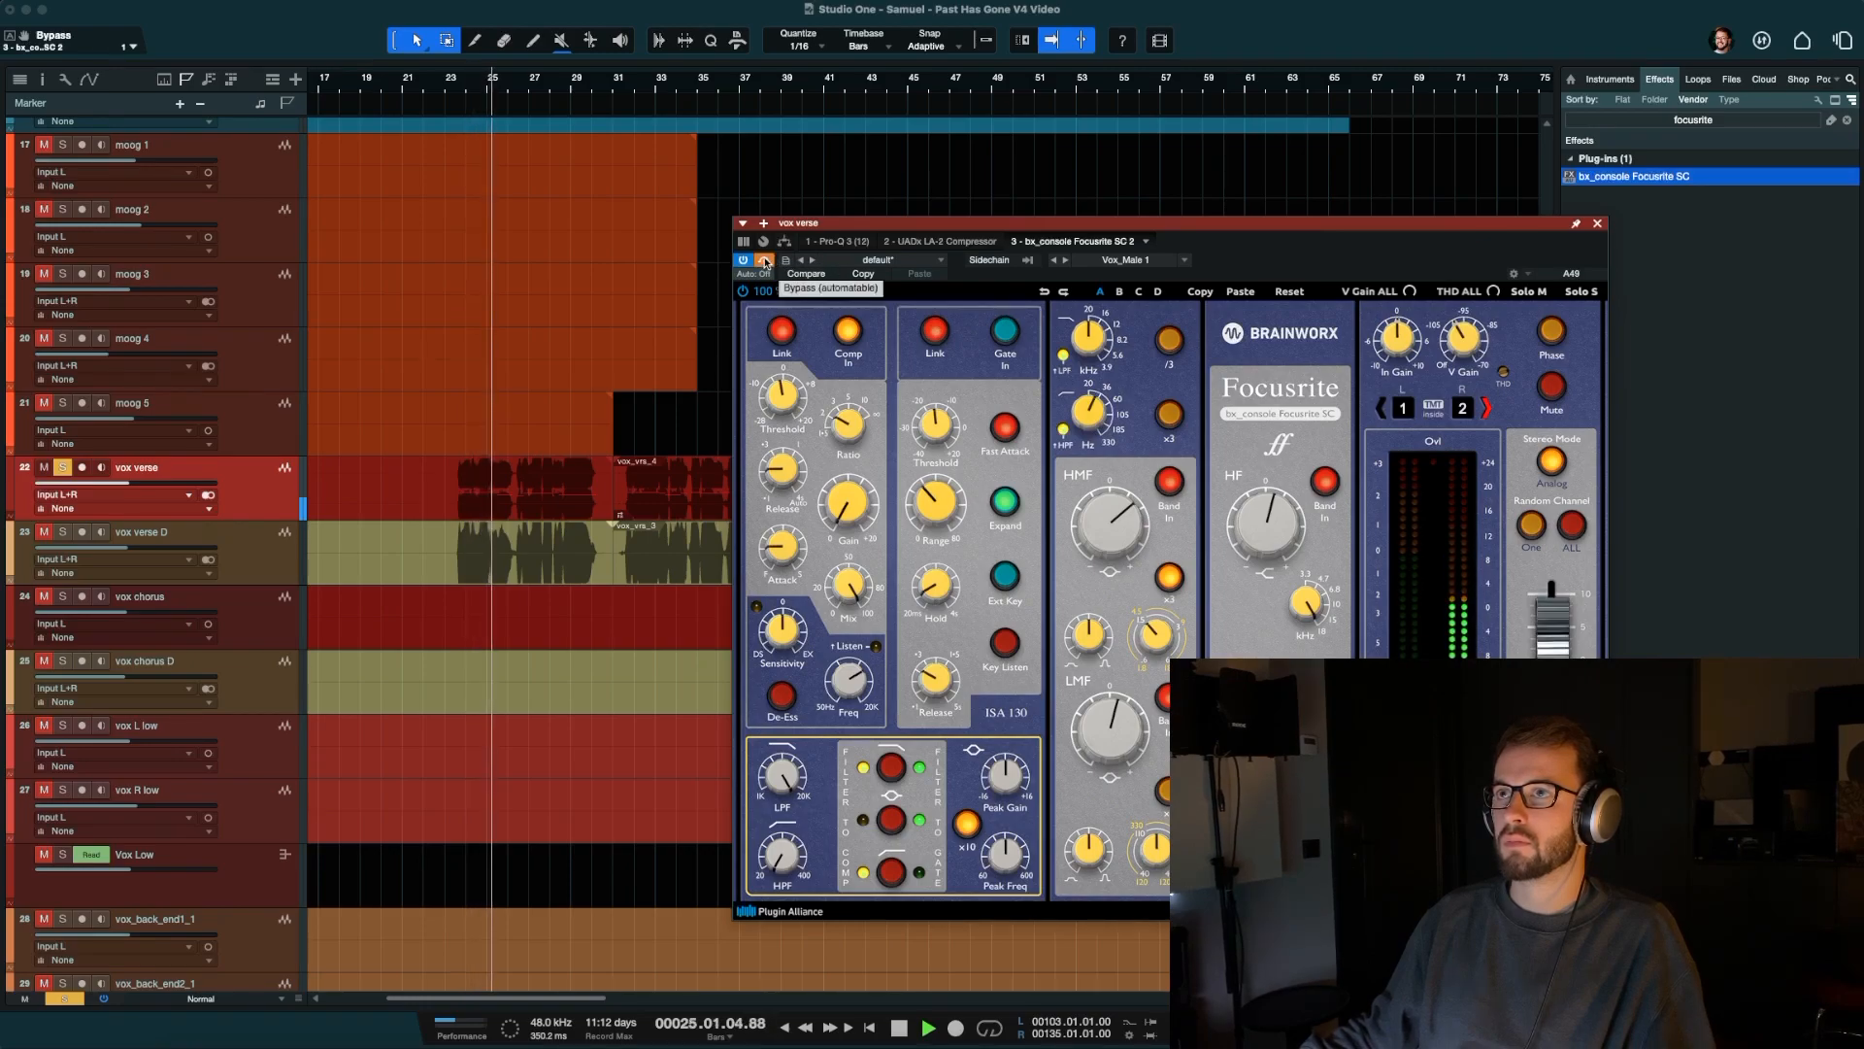
{"action": "left_click", "coordinate": [765, 260]}
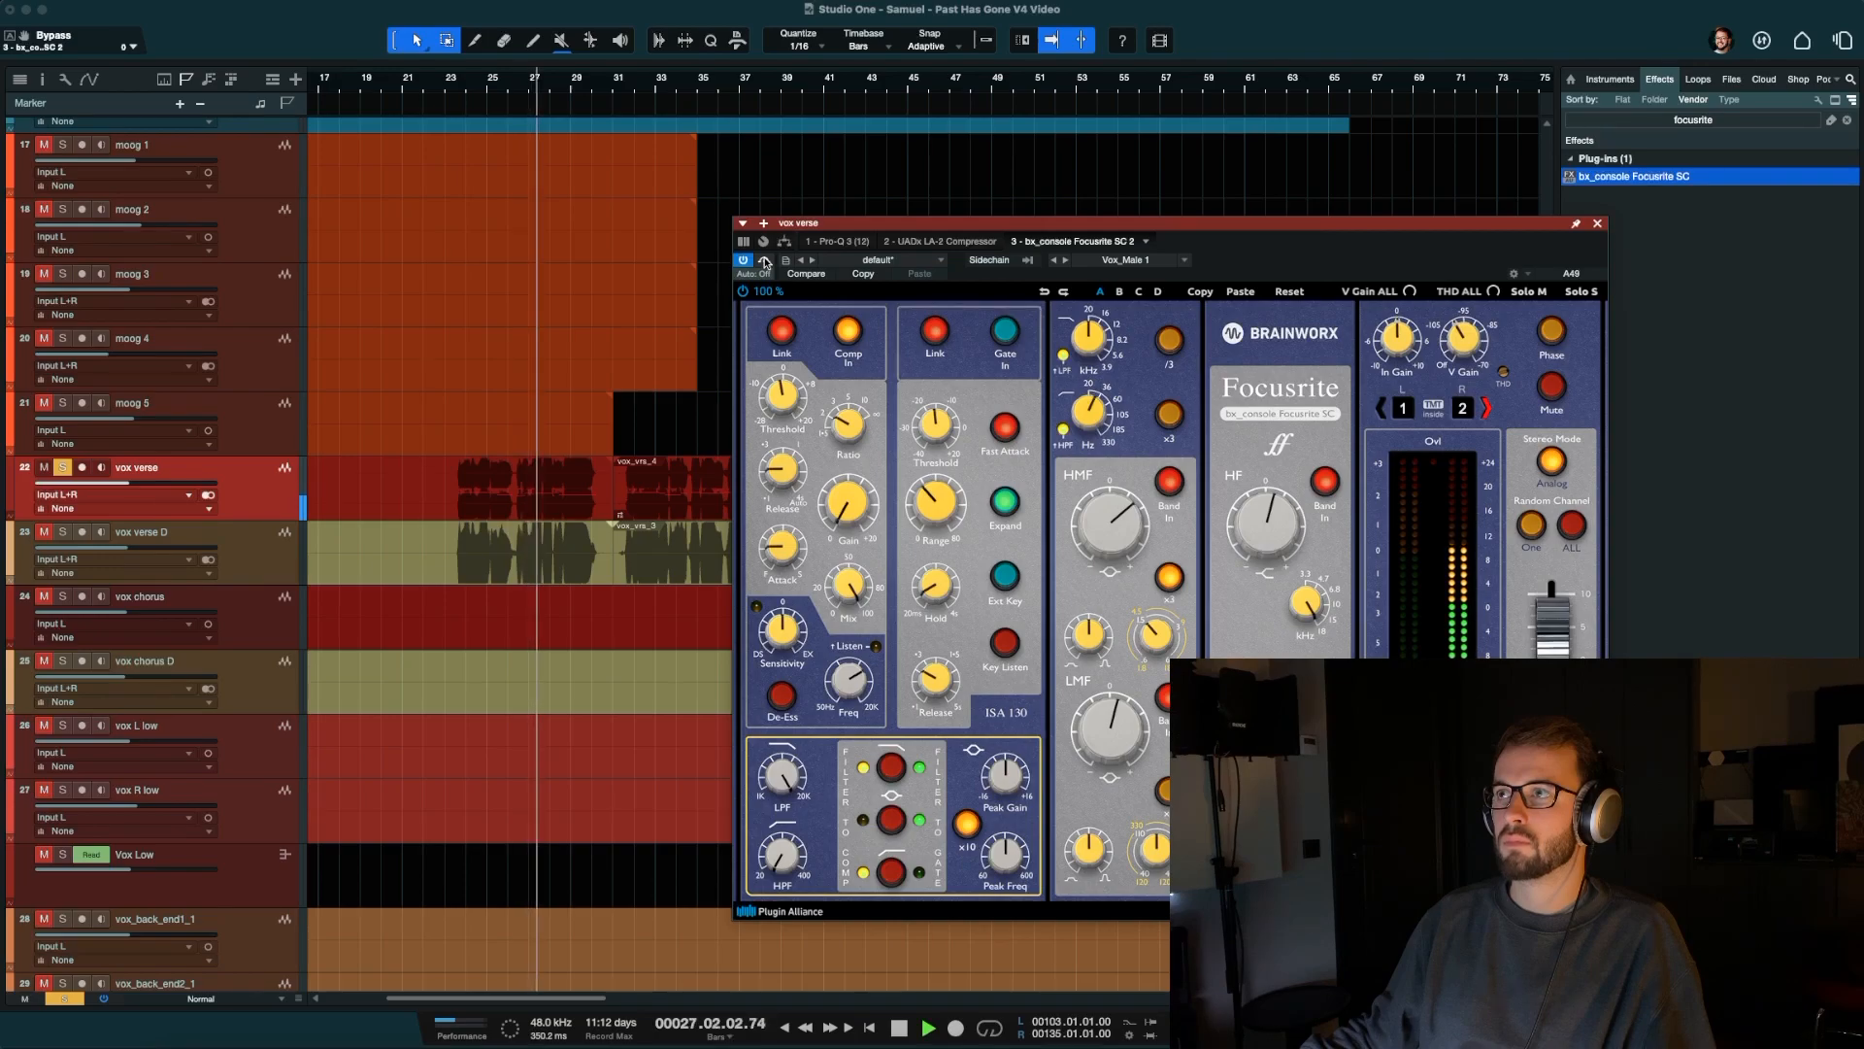
{"action": "key", "text": "space"}
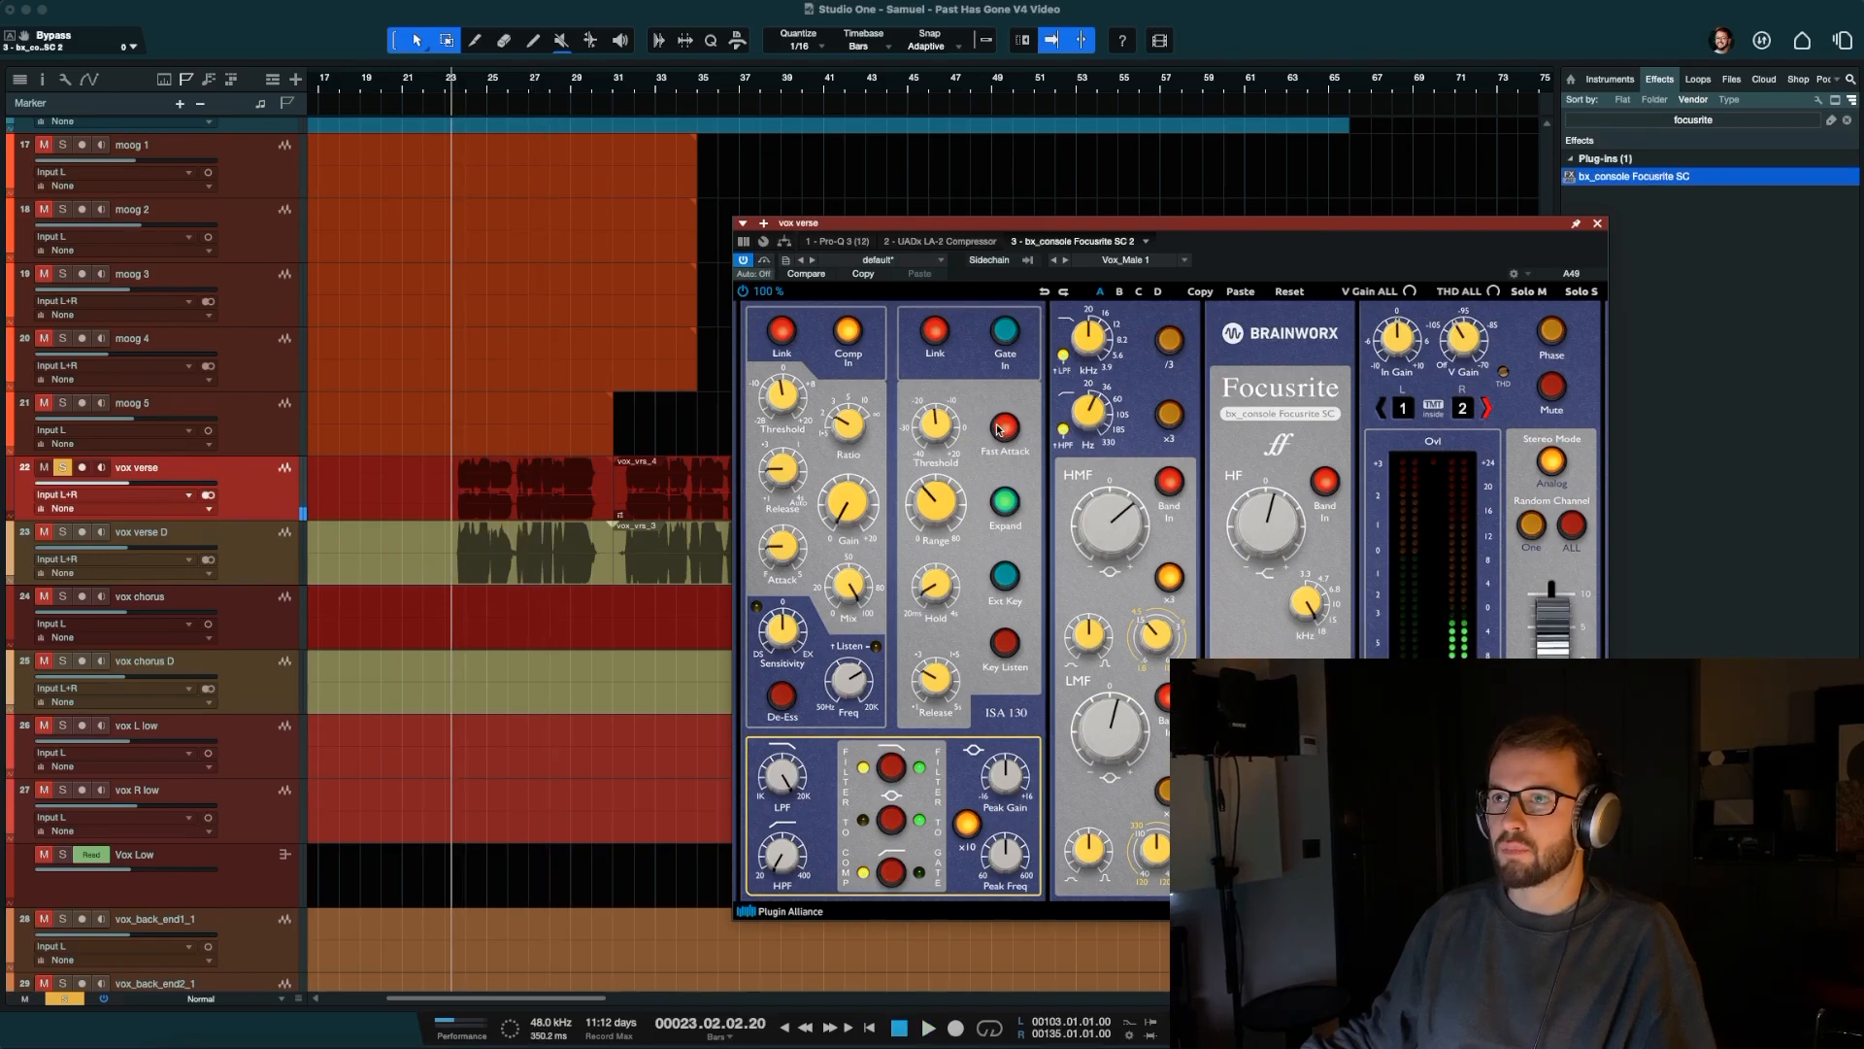
Audition the verse vocal from bar 23 while switching the Focusrite's gate link and compressor off and back on.
{"action": "key", "text": "space"}
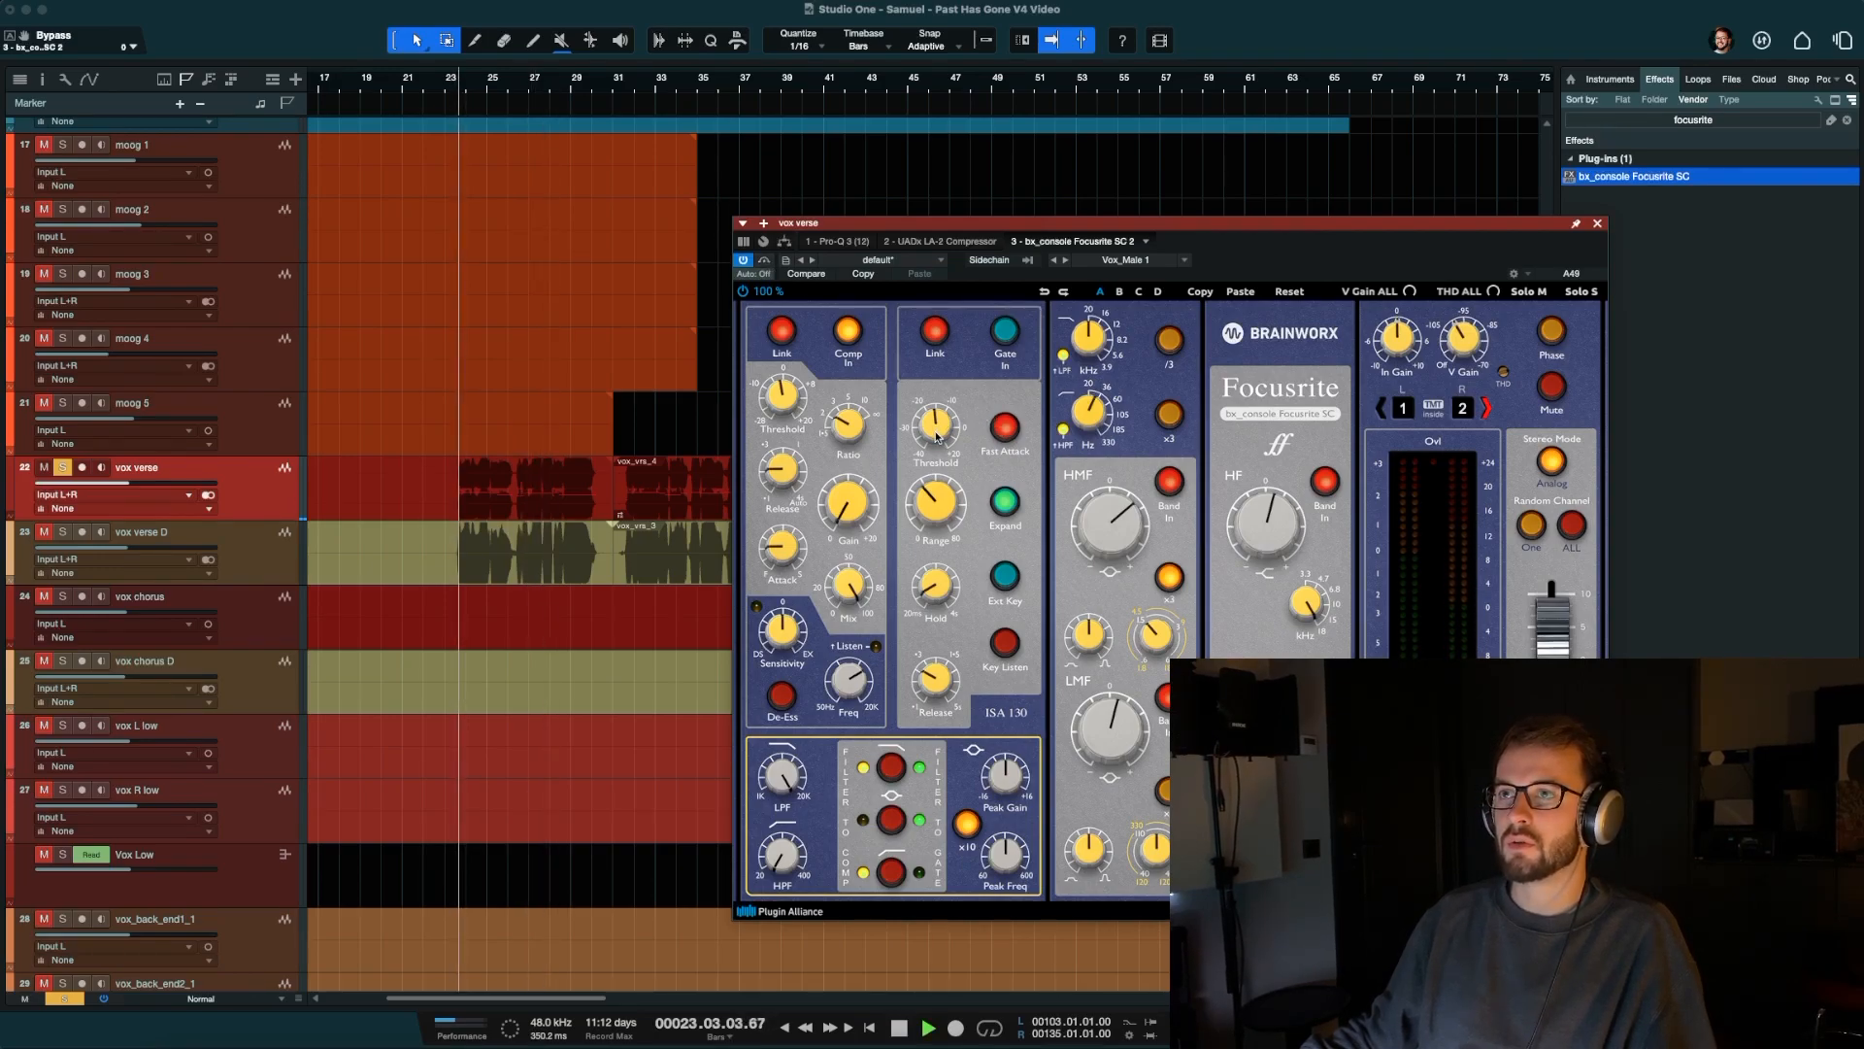
{"action": "left_click", "coordinate": [937, 335]}
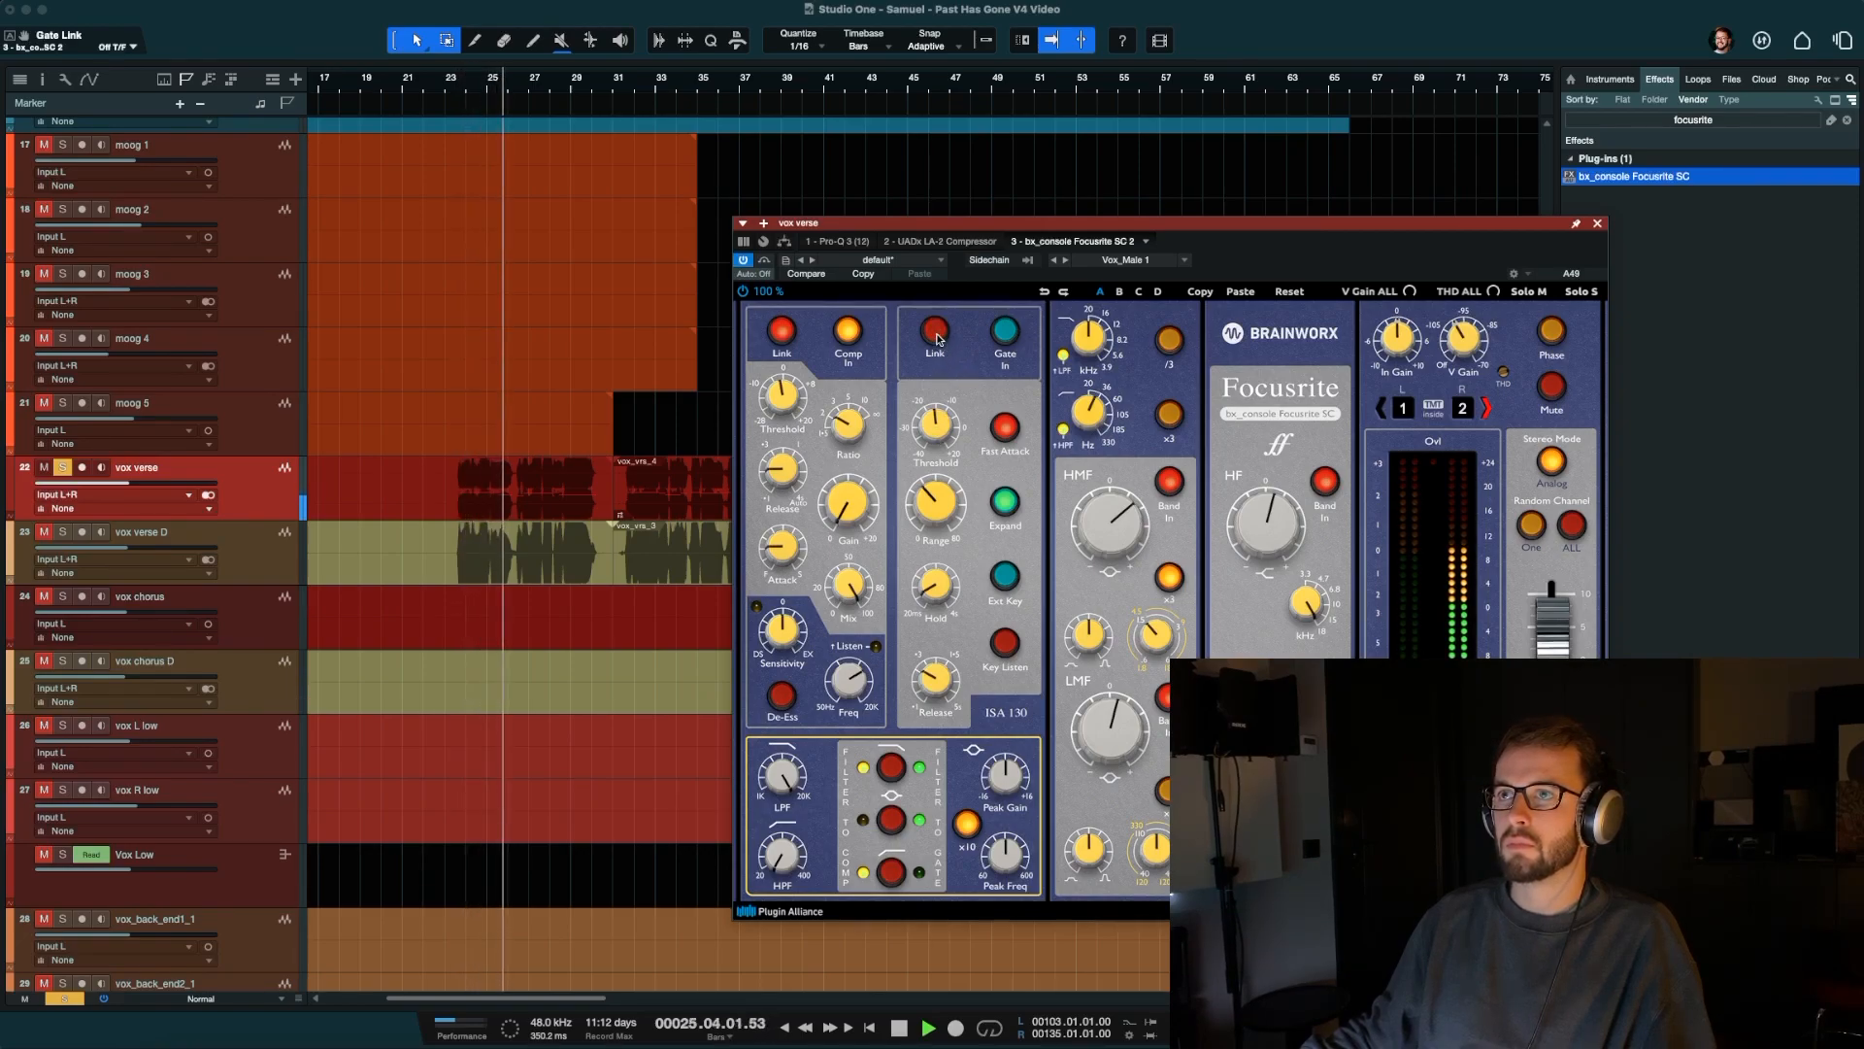
{"action": "left_click", "coordinate": [937, 335]}
{"action": "left_click", "coordinate": [850, 332]}
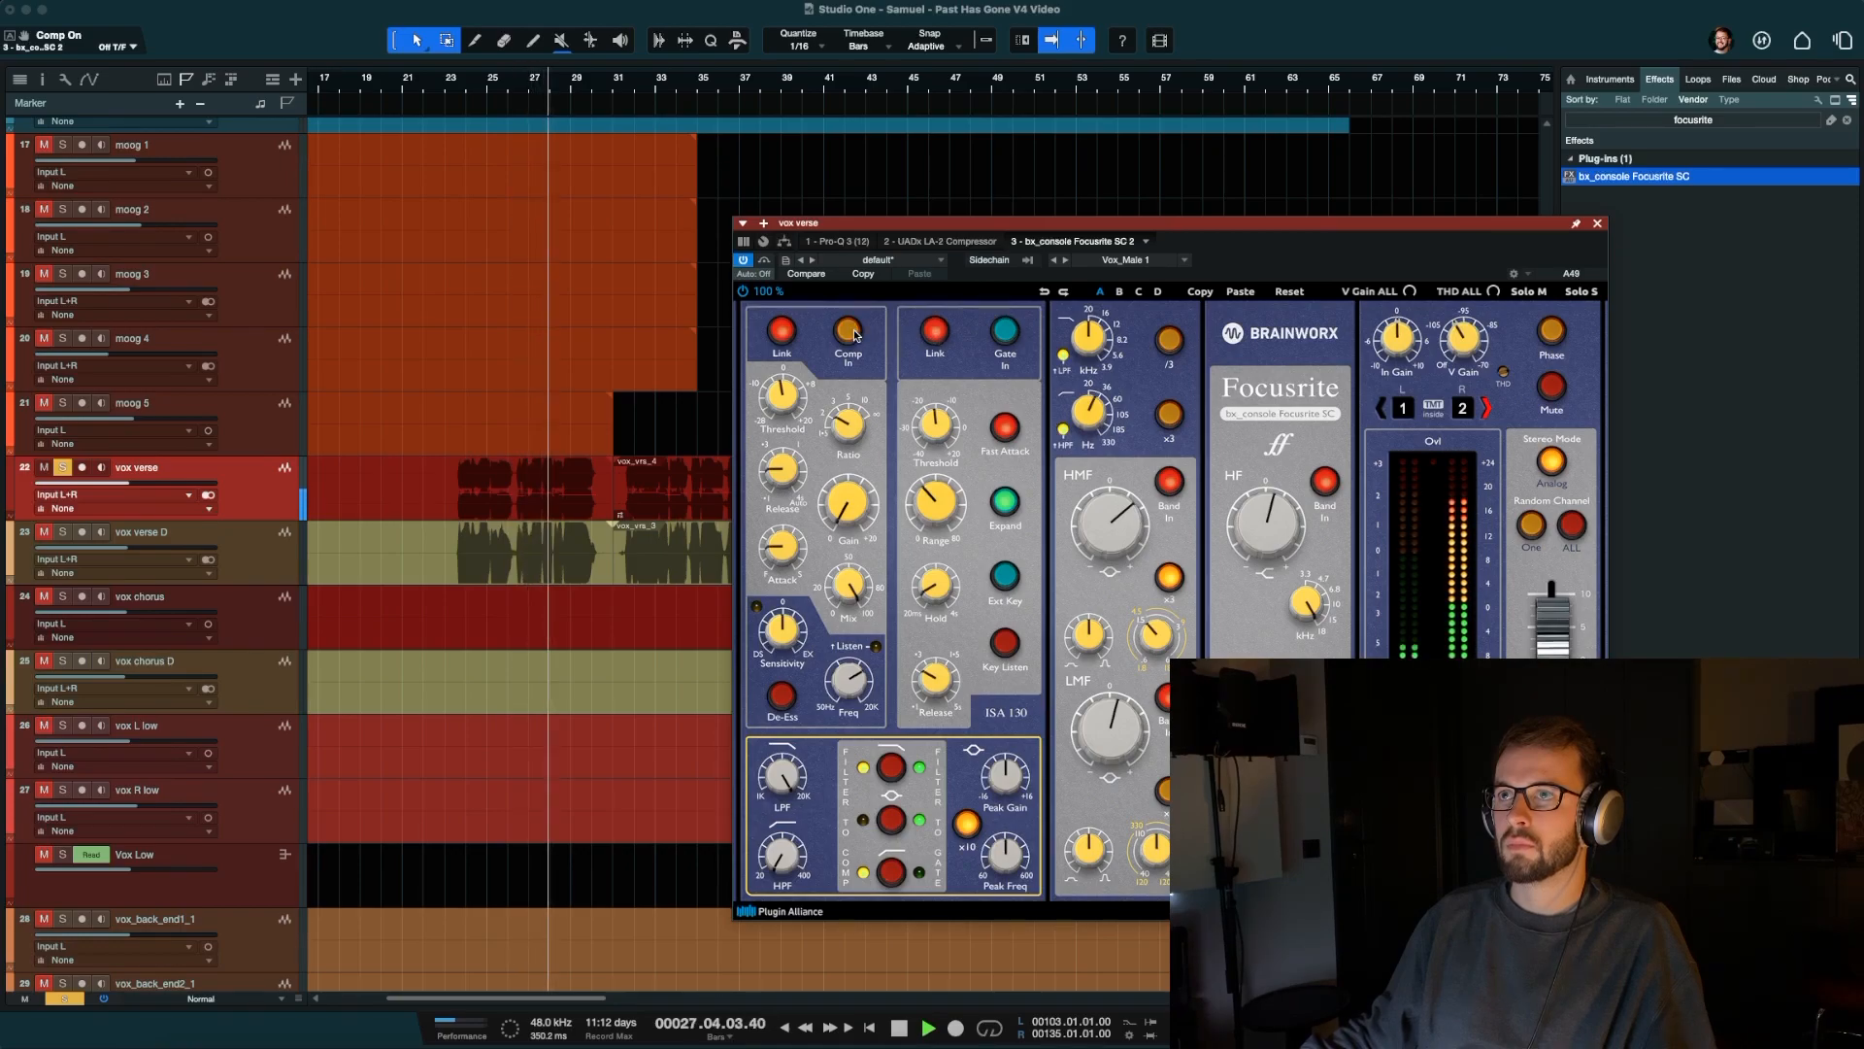
{"action": "left_click", "coordinate": [850, 332]}
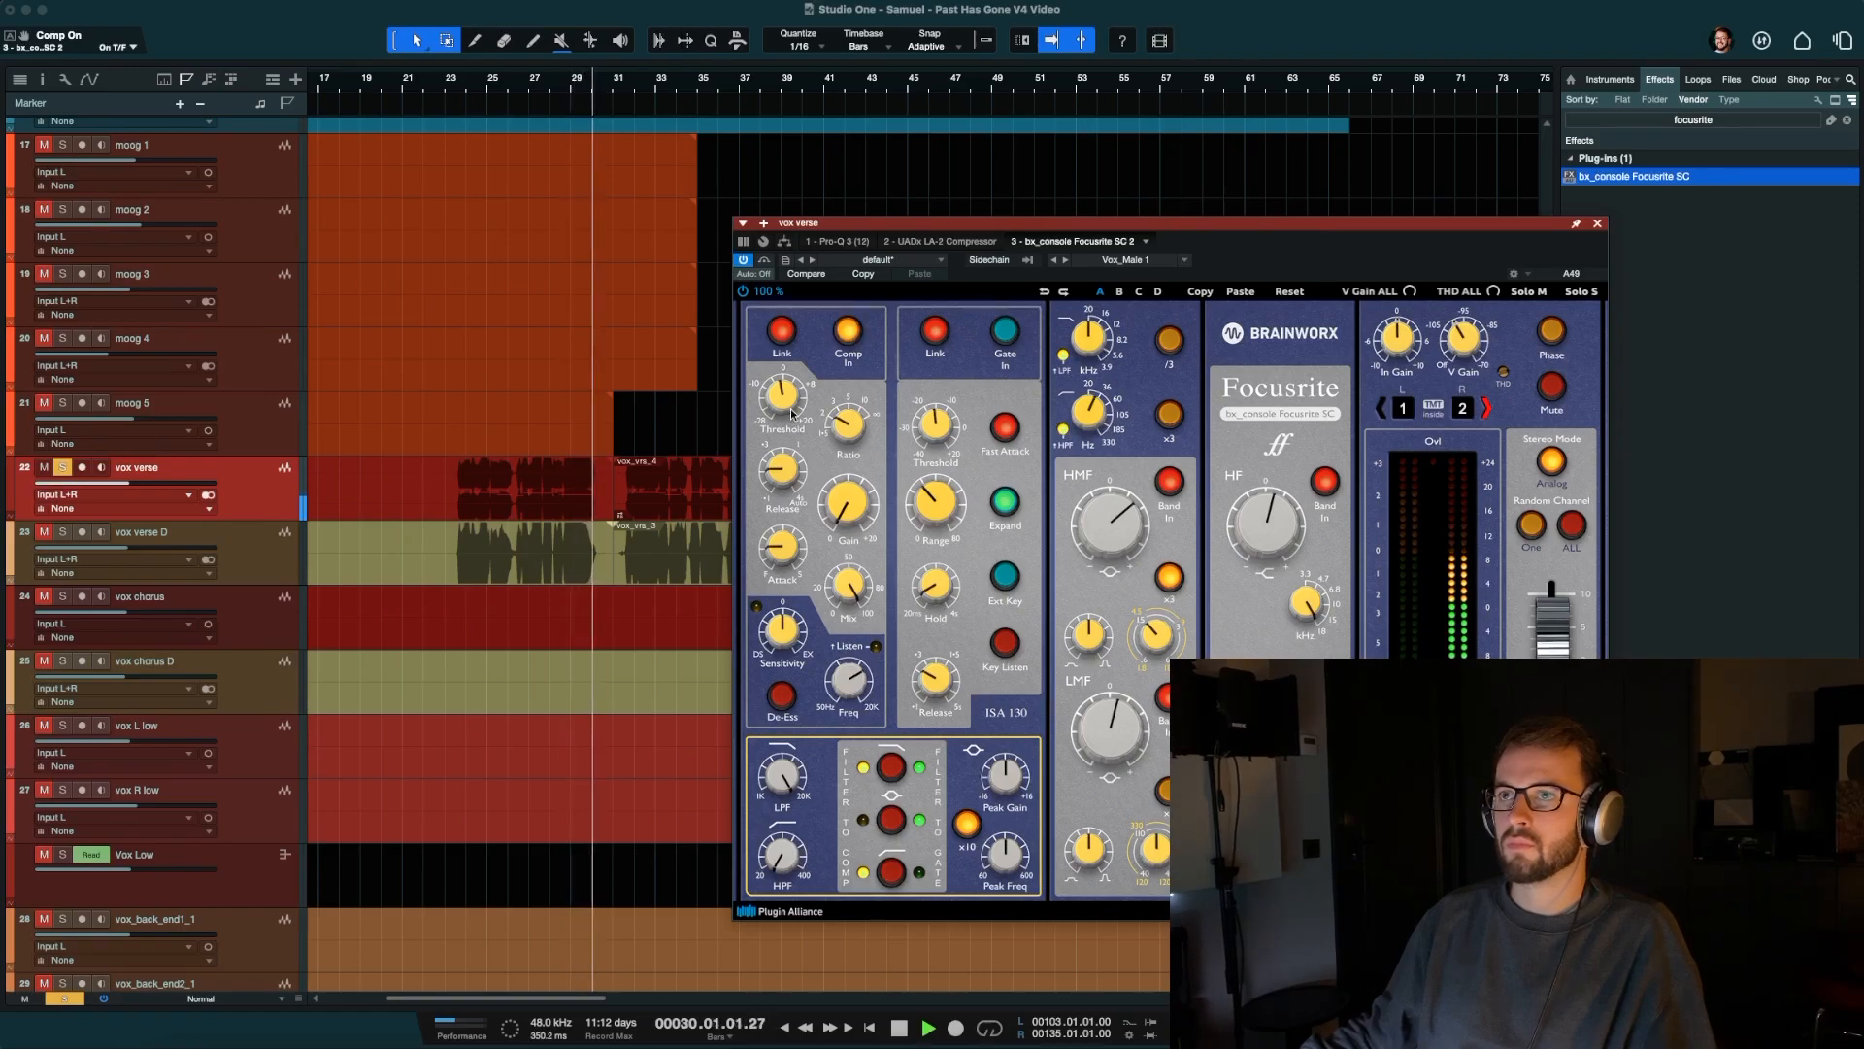
Adjust the Focusrite compressor's threshold and attack, and set the compressor mix to 67%.
{"action": "left_click_drag", "start_coordinate": [780, 412], "coordinate": [783, 403]}
{"action": "left_click", "coordinate": [841, 439]}
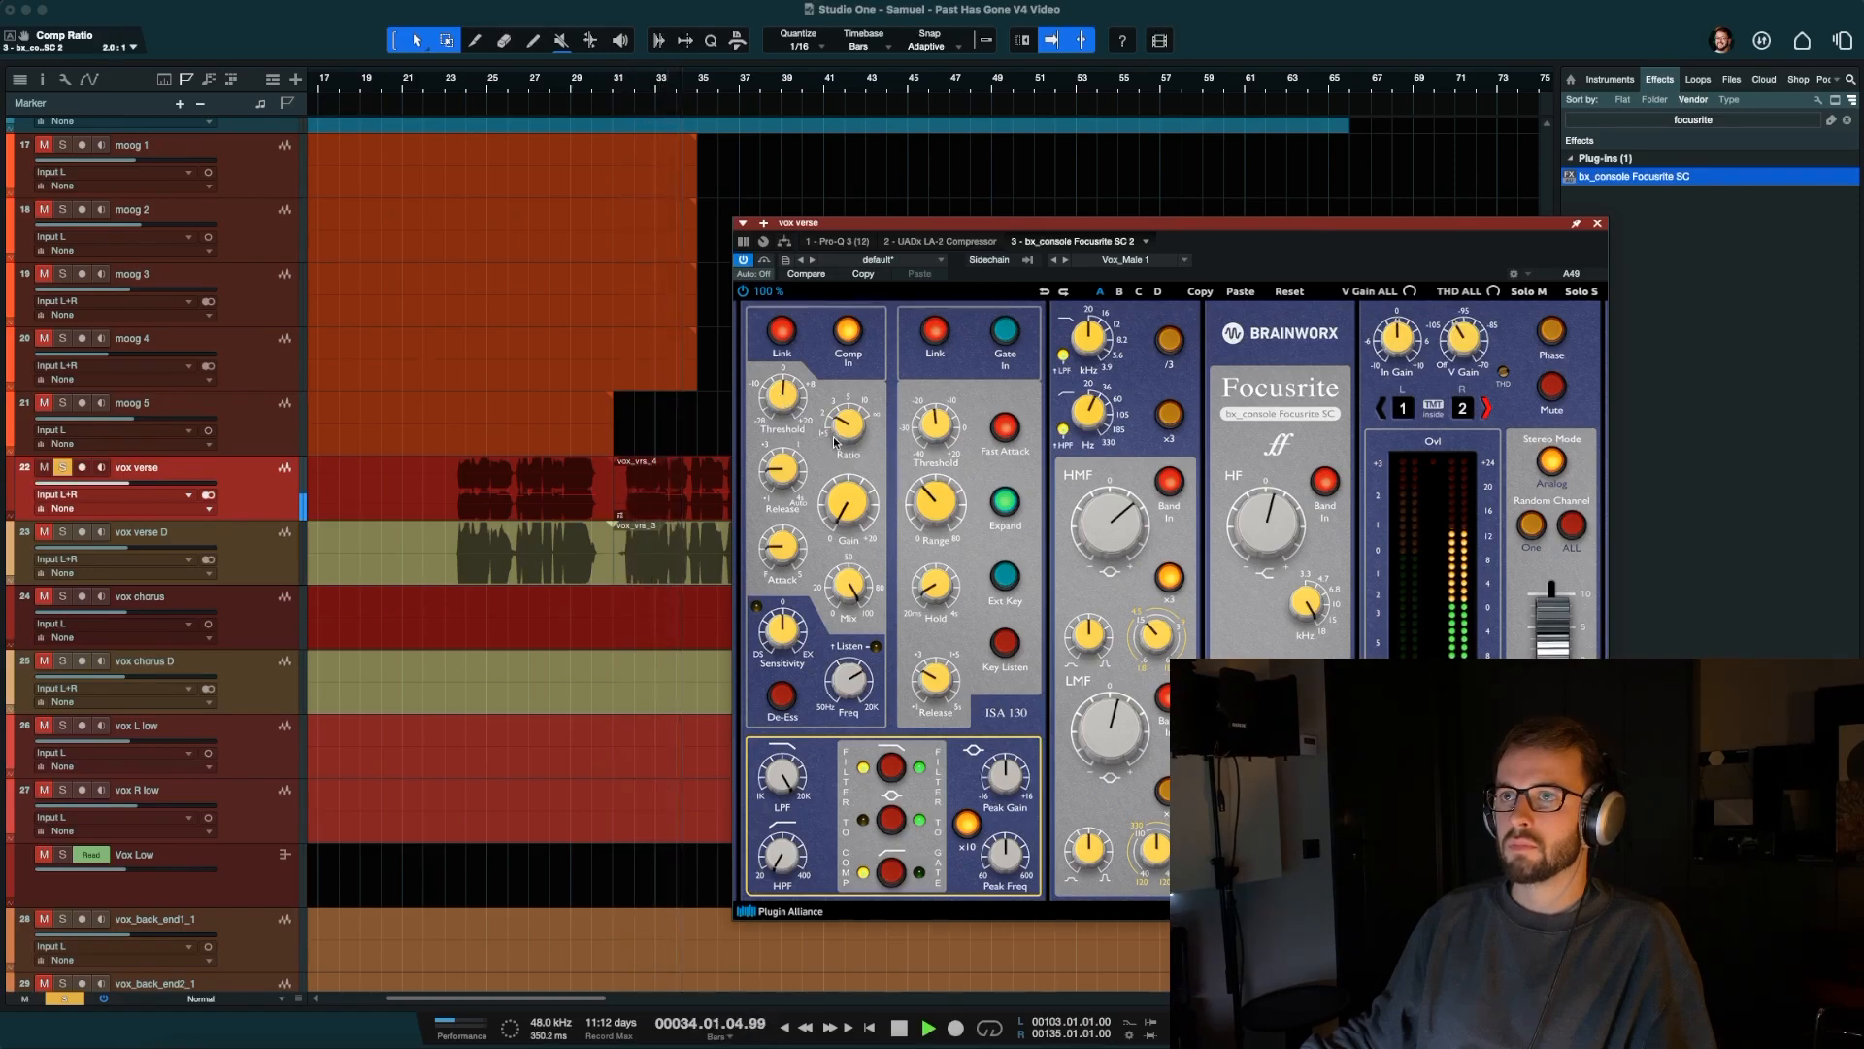
{"action": "left_click", "coordinate": [777, 559]}
{"action": "left_click_drag", "start_coordinate": [776, 558], "coordinate": [840, 624]}
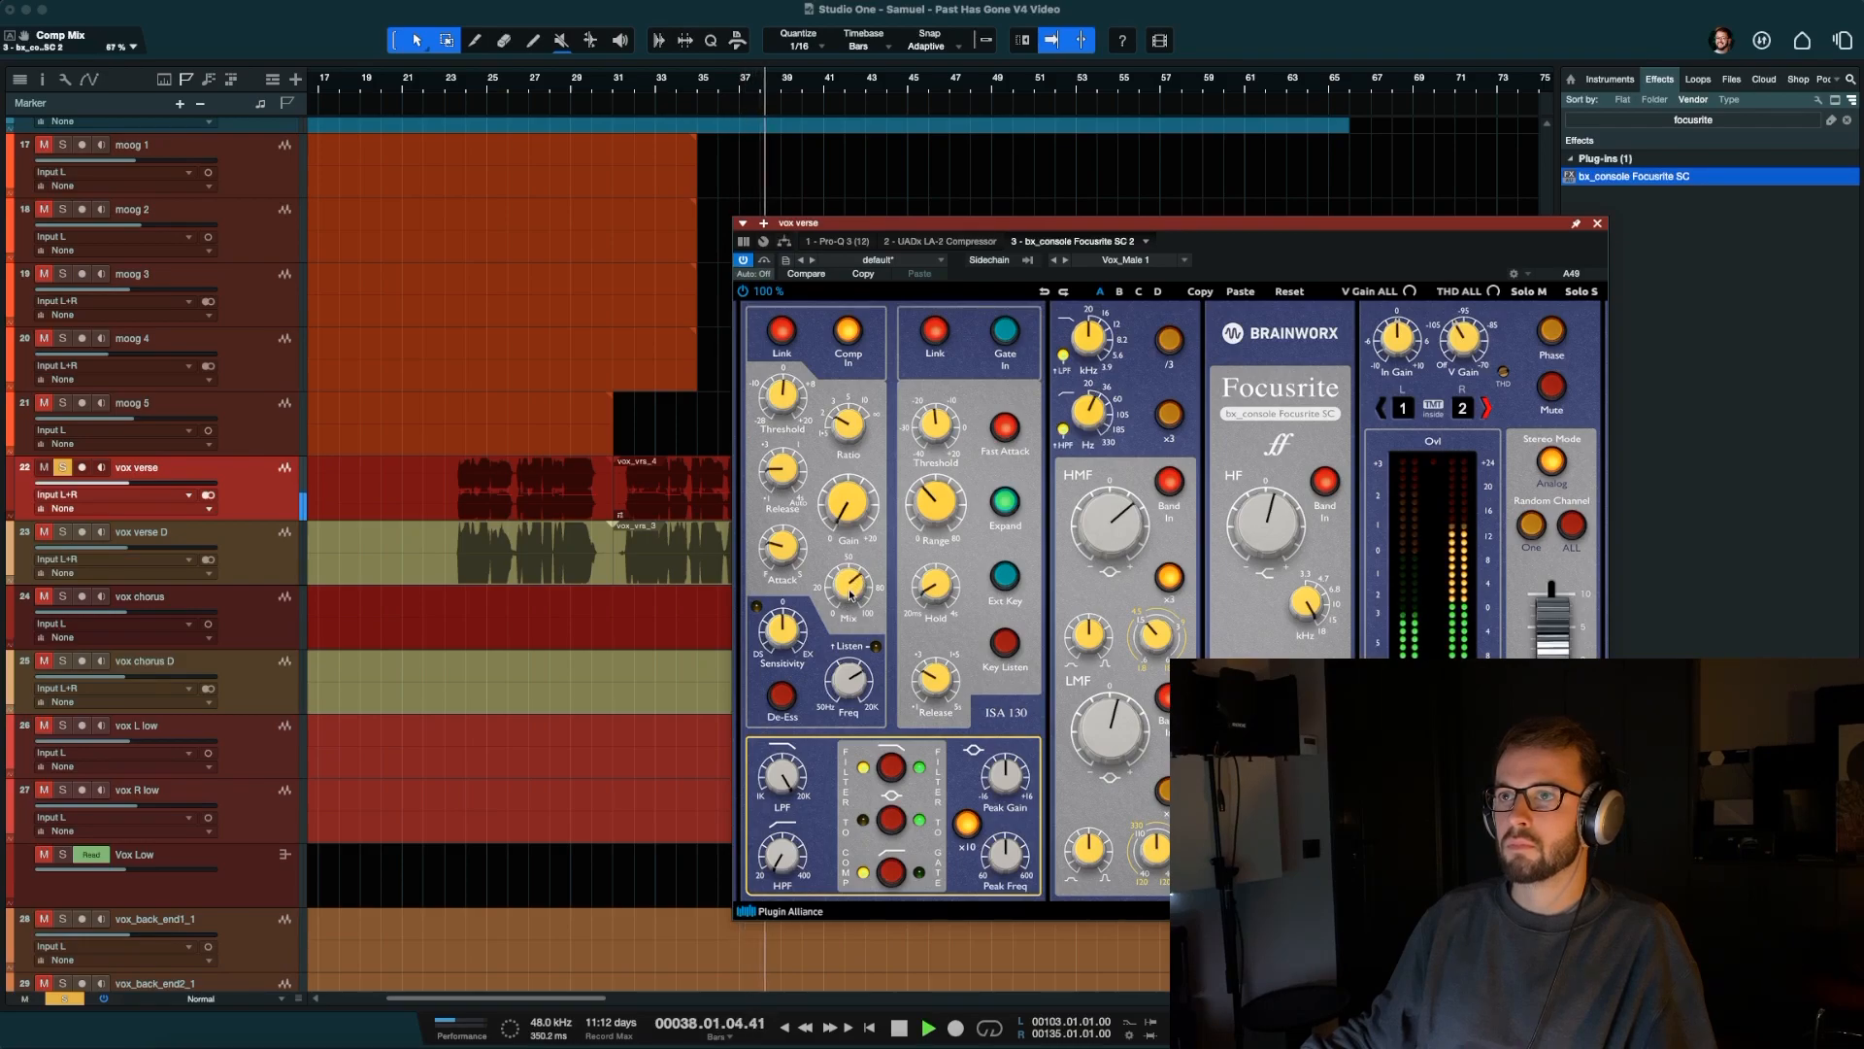
Fine-tune the Focusrite's output gain against bypass, and compare both again from bar 23.
{"action": "left_click", "coordinate": [765, 261]}
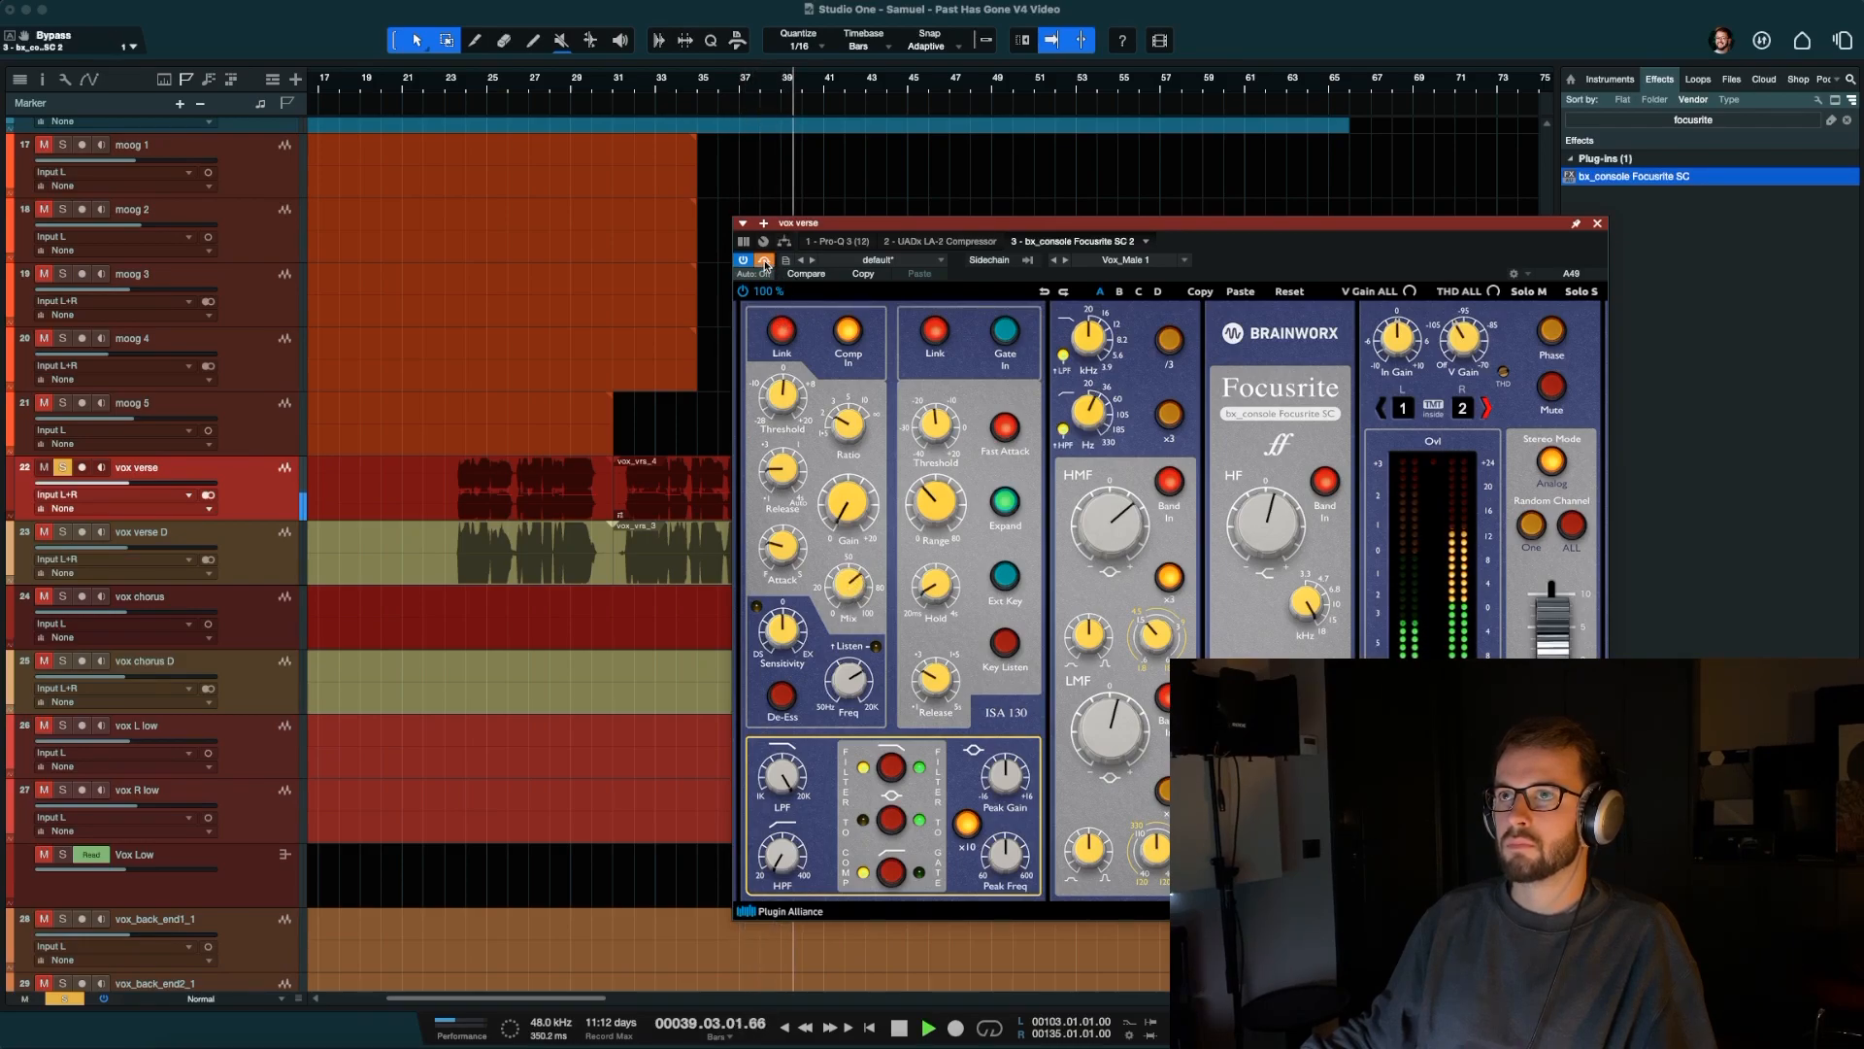
{"action": "left_click_drag", "start_coordinate": [1551, 611], "coordinate": [1552, 607]}
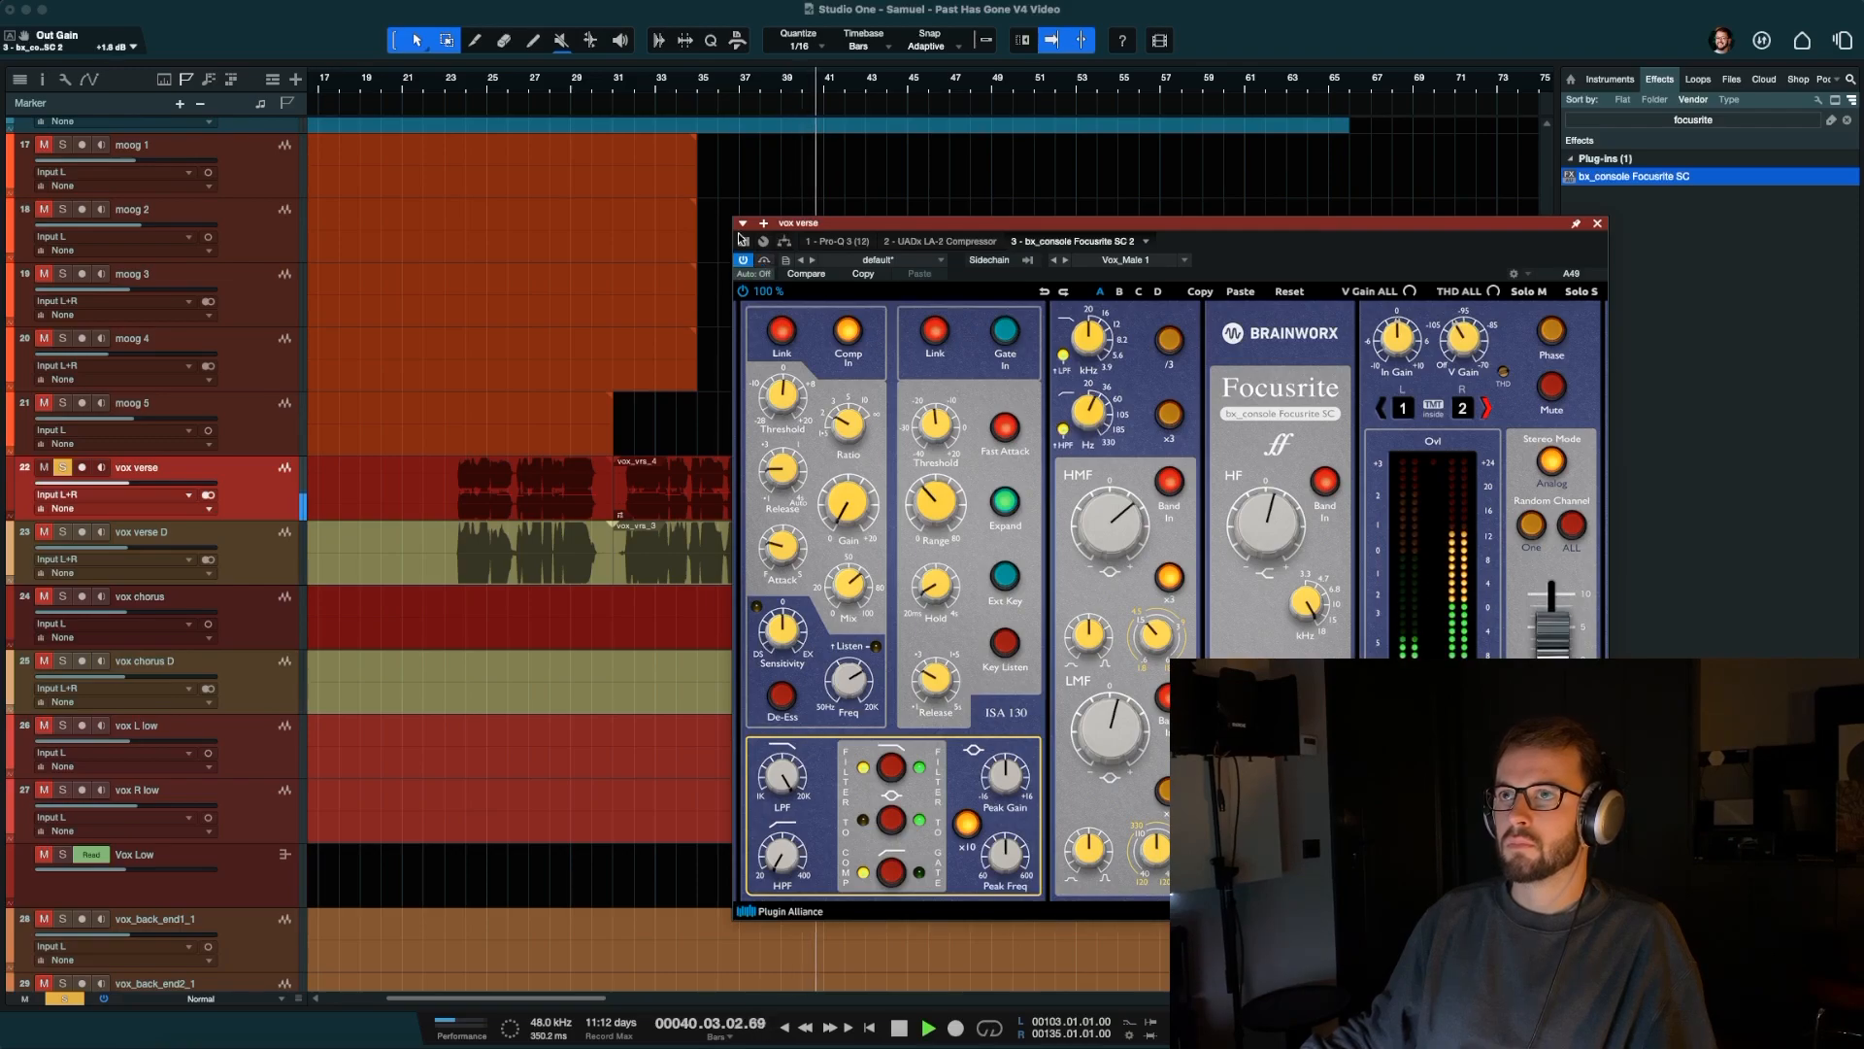
{"action": "left_click", "coordinate": [767, 262]}
{"action": "key", "text": "space"}
{"action": "key", "text": "space"}
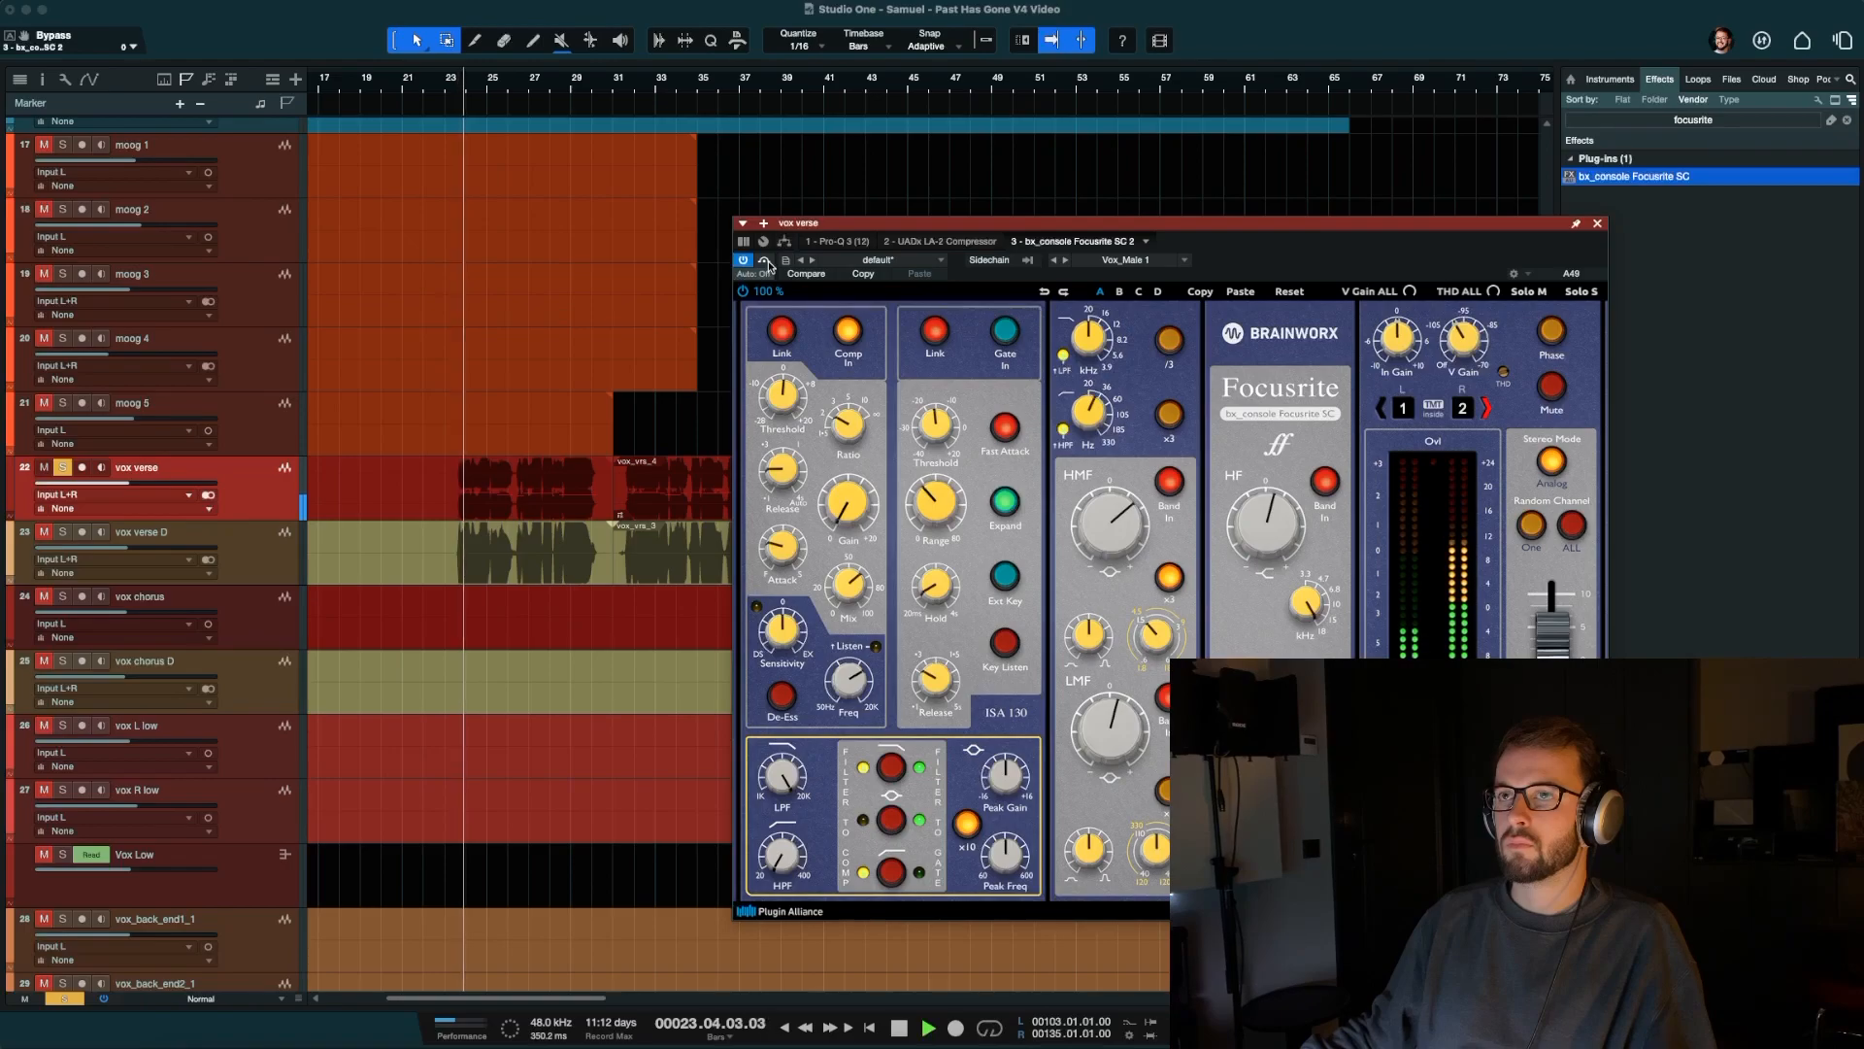
{"action": "left_click", "coordinate": [766, 262]}
{"action": "left_click", "coordinate": [766, 261]}
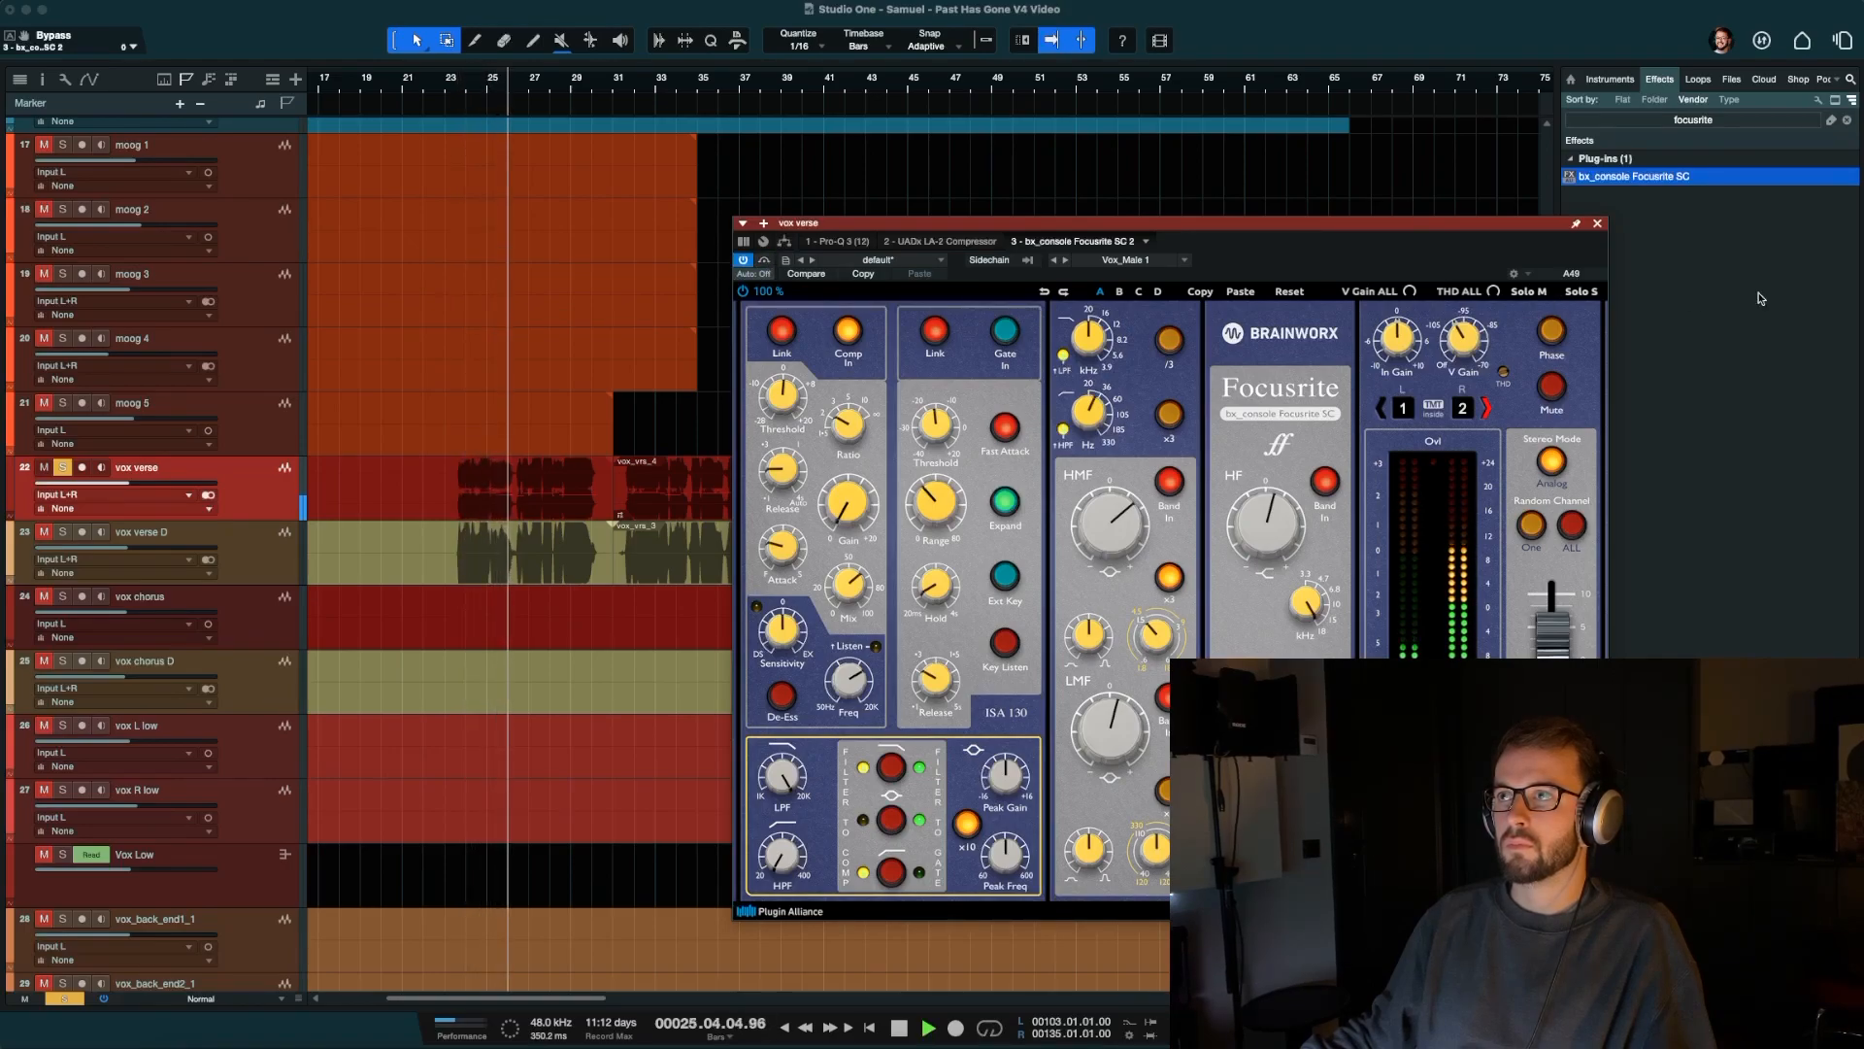
{"action": "key", "text": "space"}
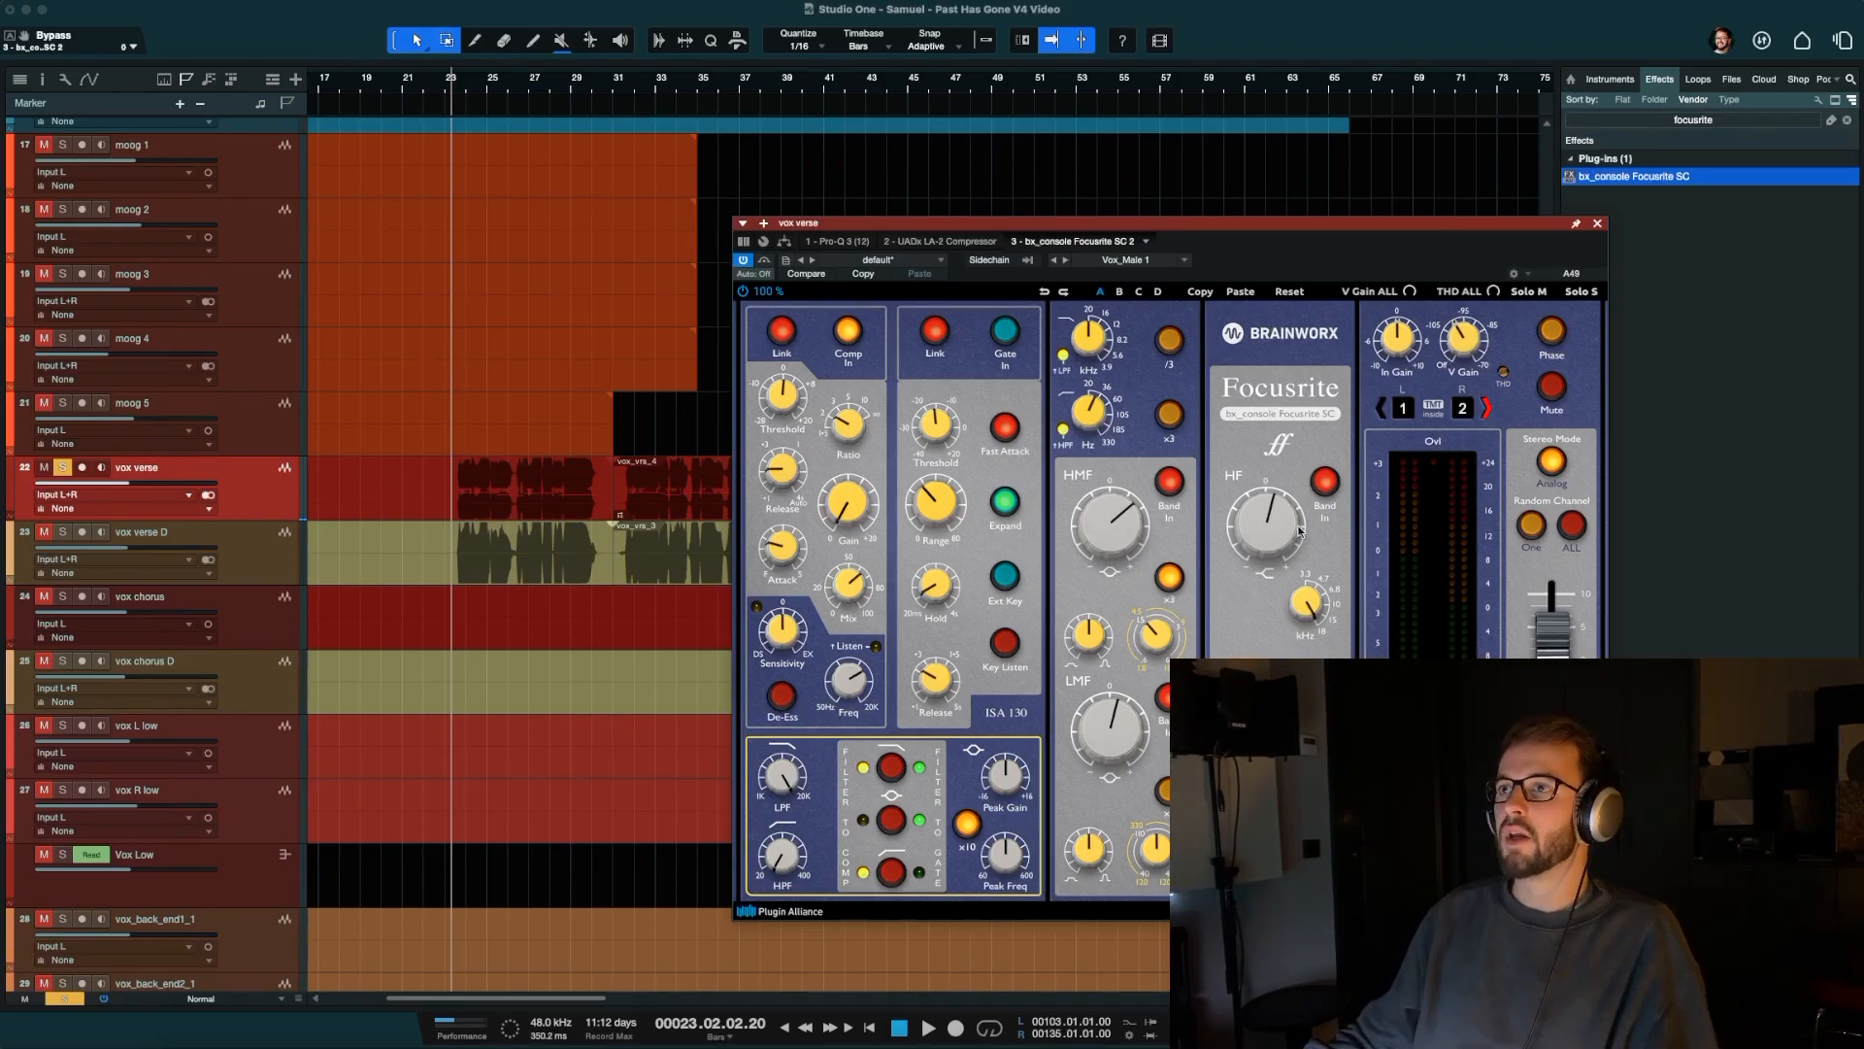
Close the Focusrite, find soothe2 among the oeksound effects and insert it after the Focusrite on the vox verse channel.
{"action": "left_click", "coordinate": [1597, 223]}
{"action": "left_click", "coordinate": [1845, 120]}
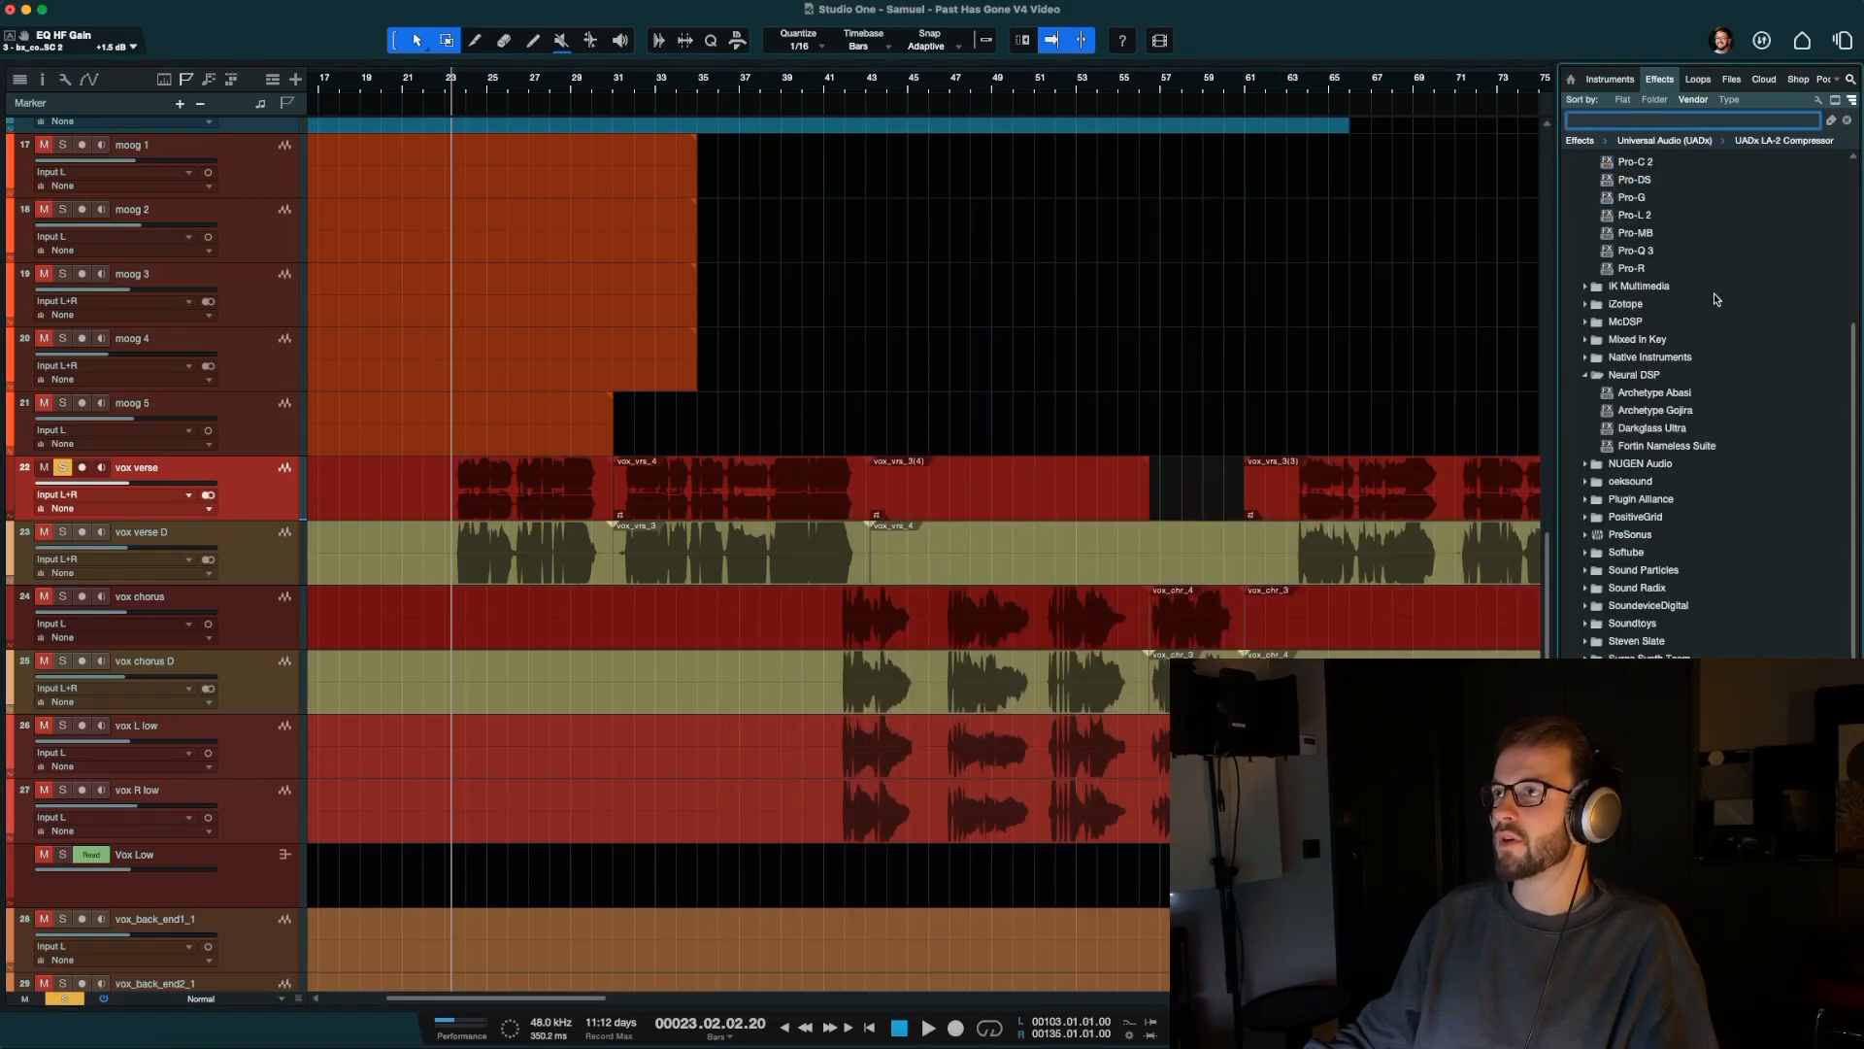
{"action": "left_click", "coordinate": [1630, 482]}
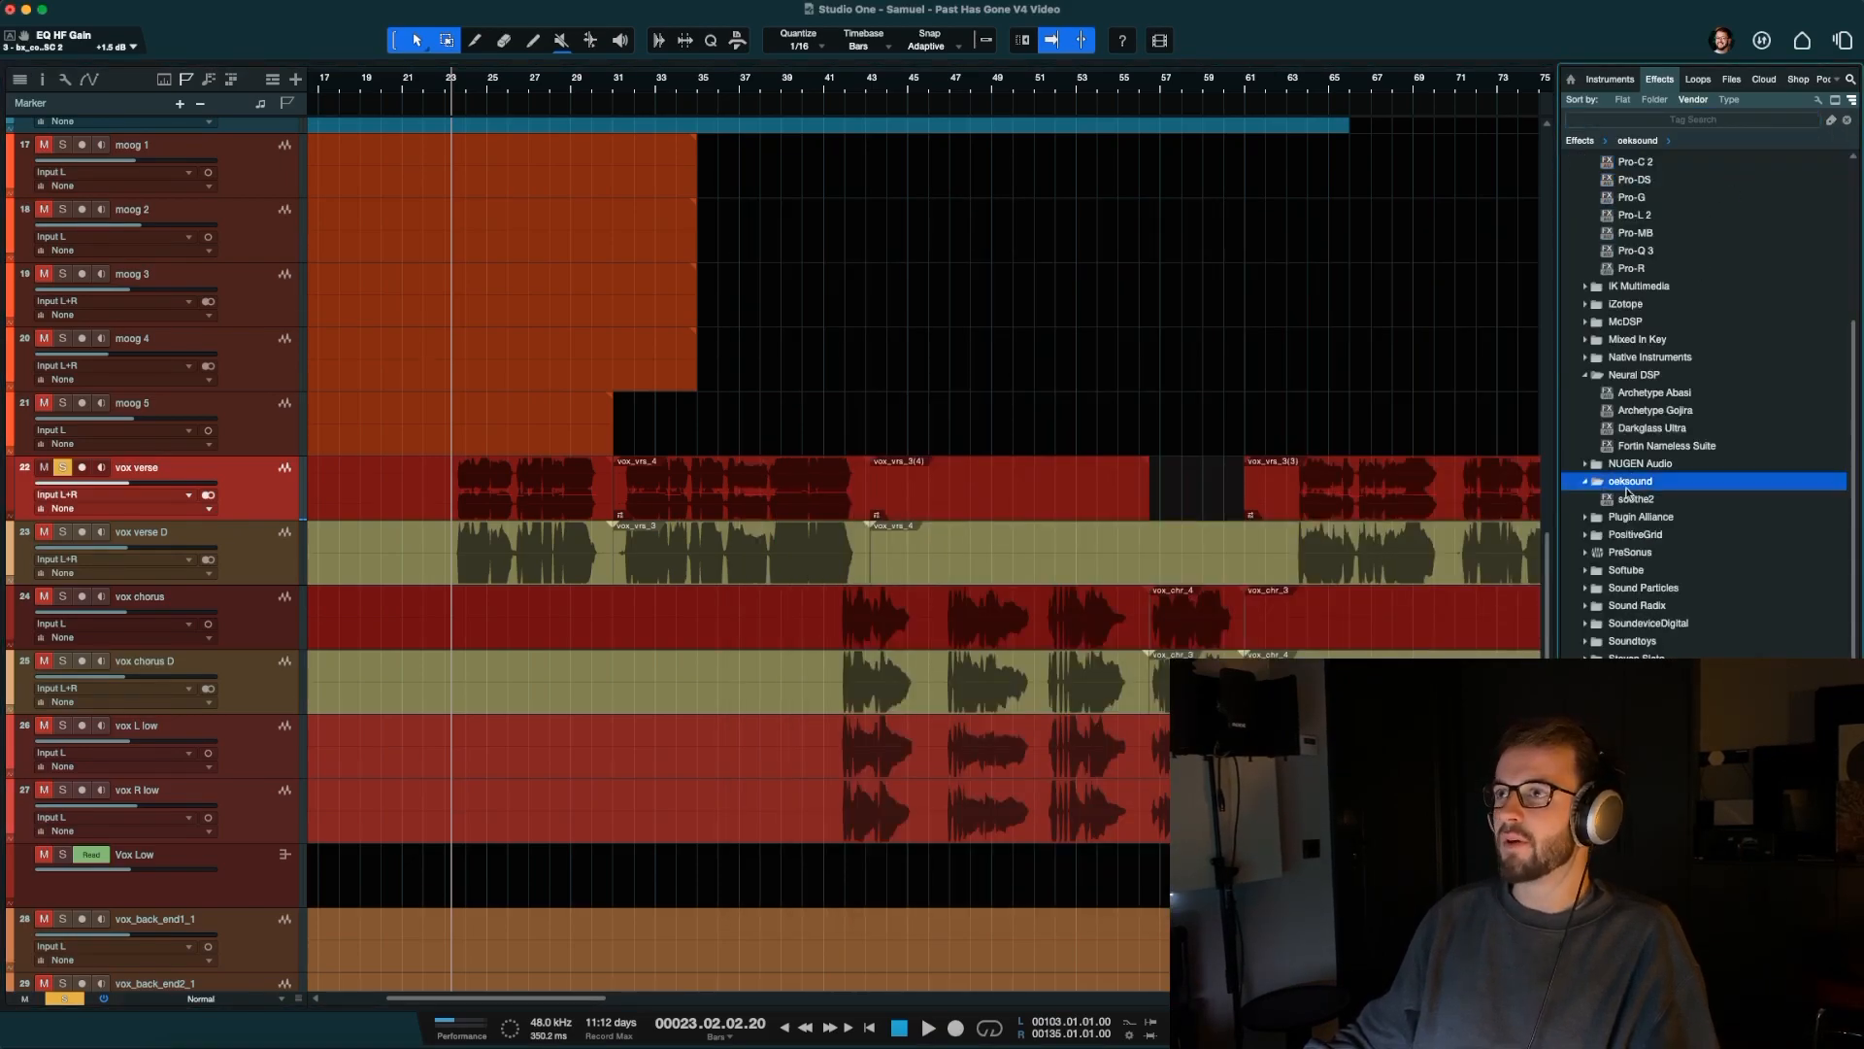
{"action": "key", "text": "F3"}
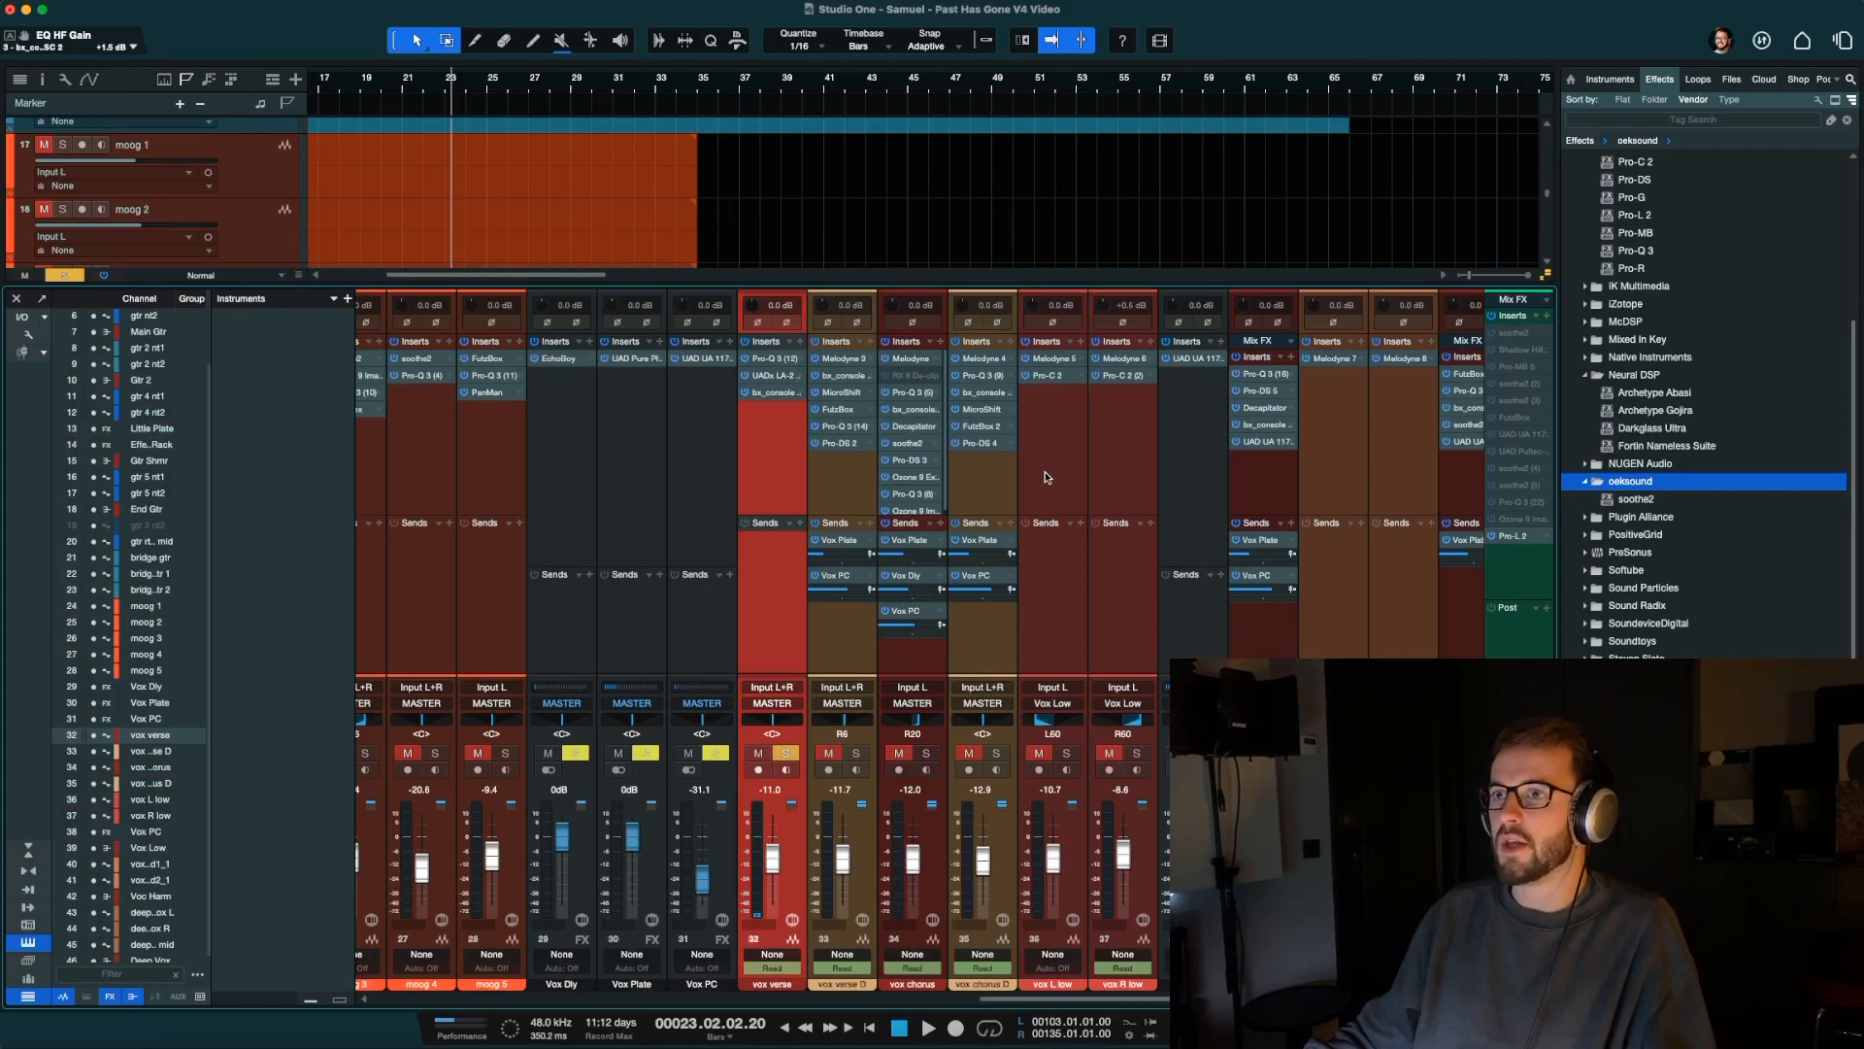
{"action": "left_click_drag", "start_coordinate": [1634, 496], "coordinate": [767, 450]}
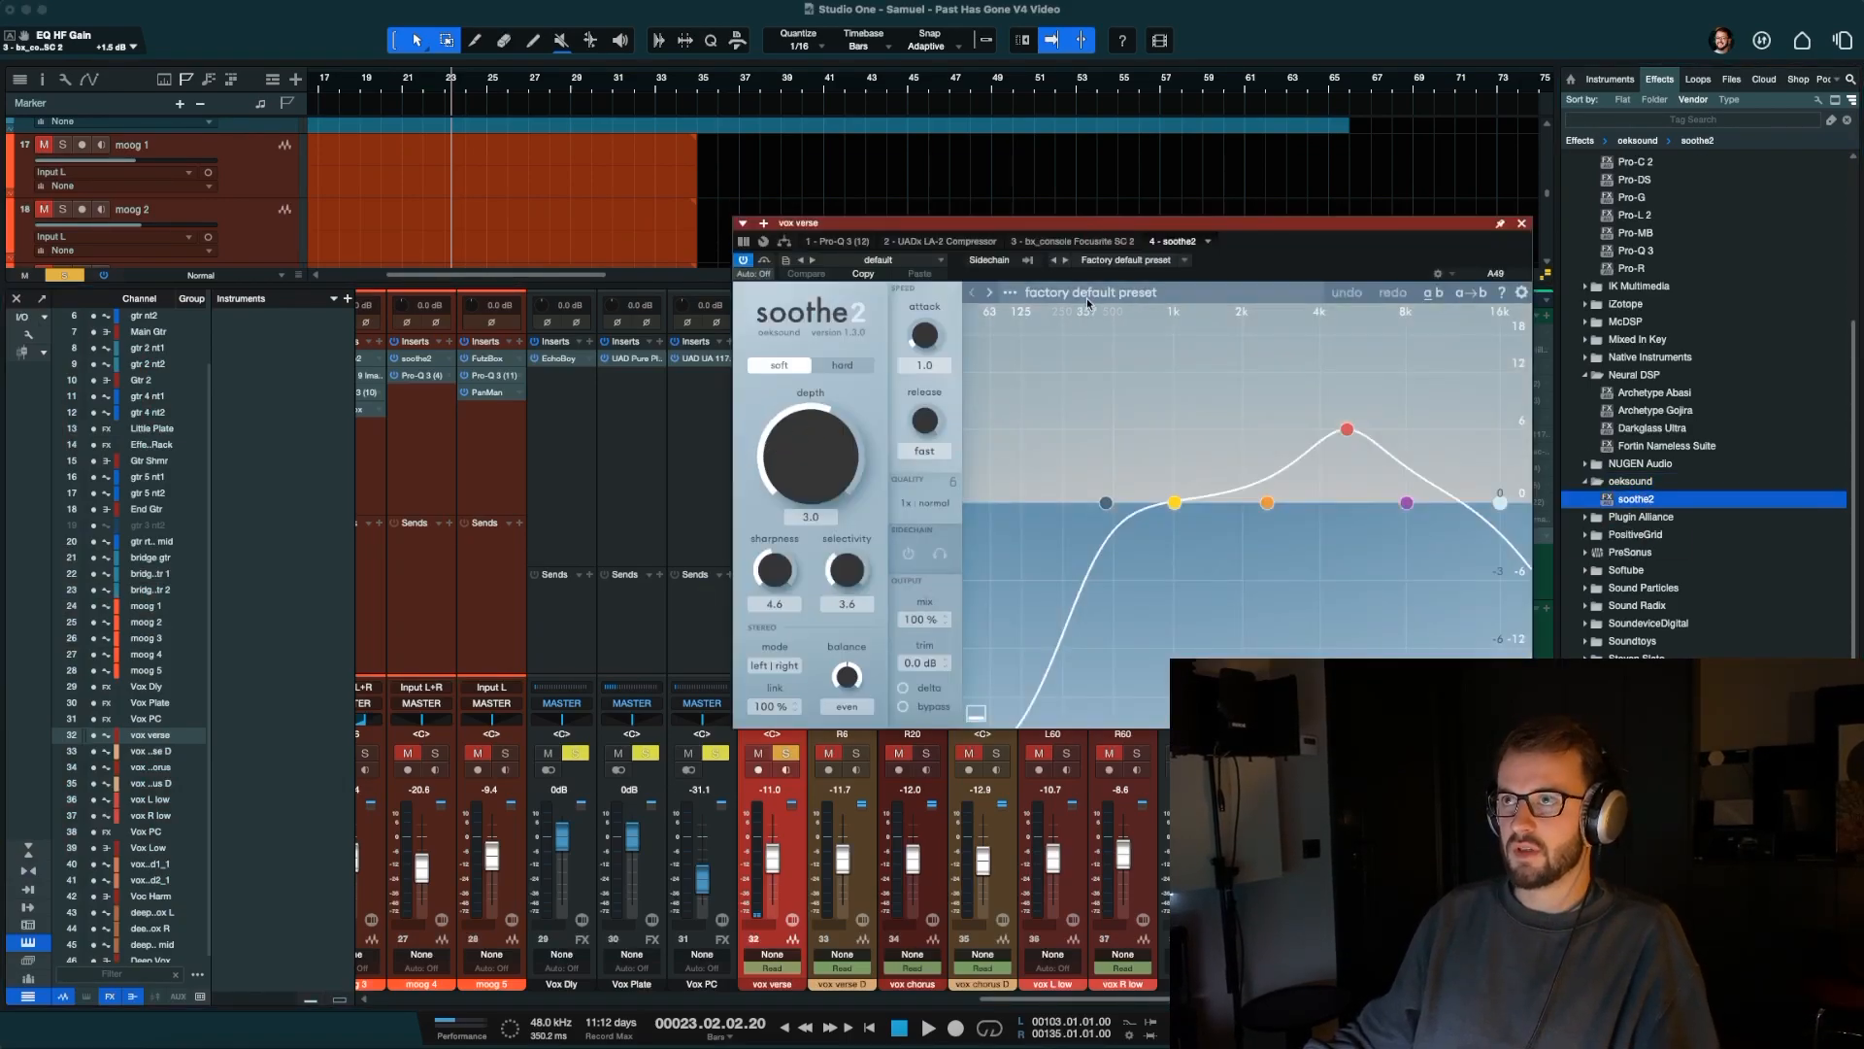
{"action": "left_click", "coordinate": [1085, 298]}
{"action": "scroll", "coordinate": [1036, 514], "scroll_direction": "down", "scroll_amount": 3}
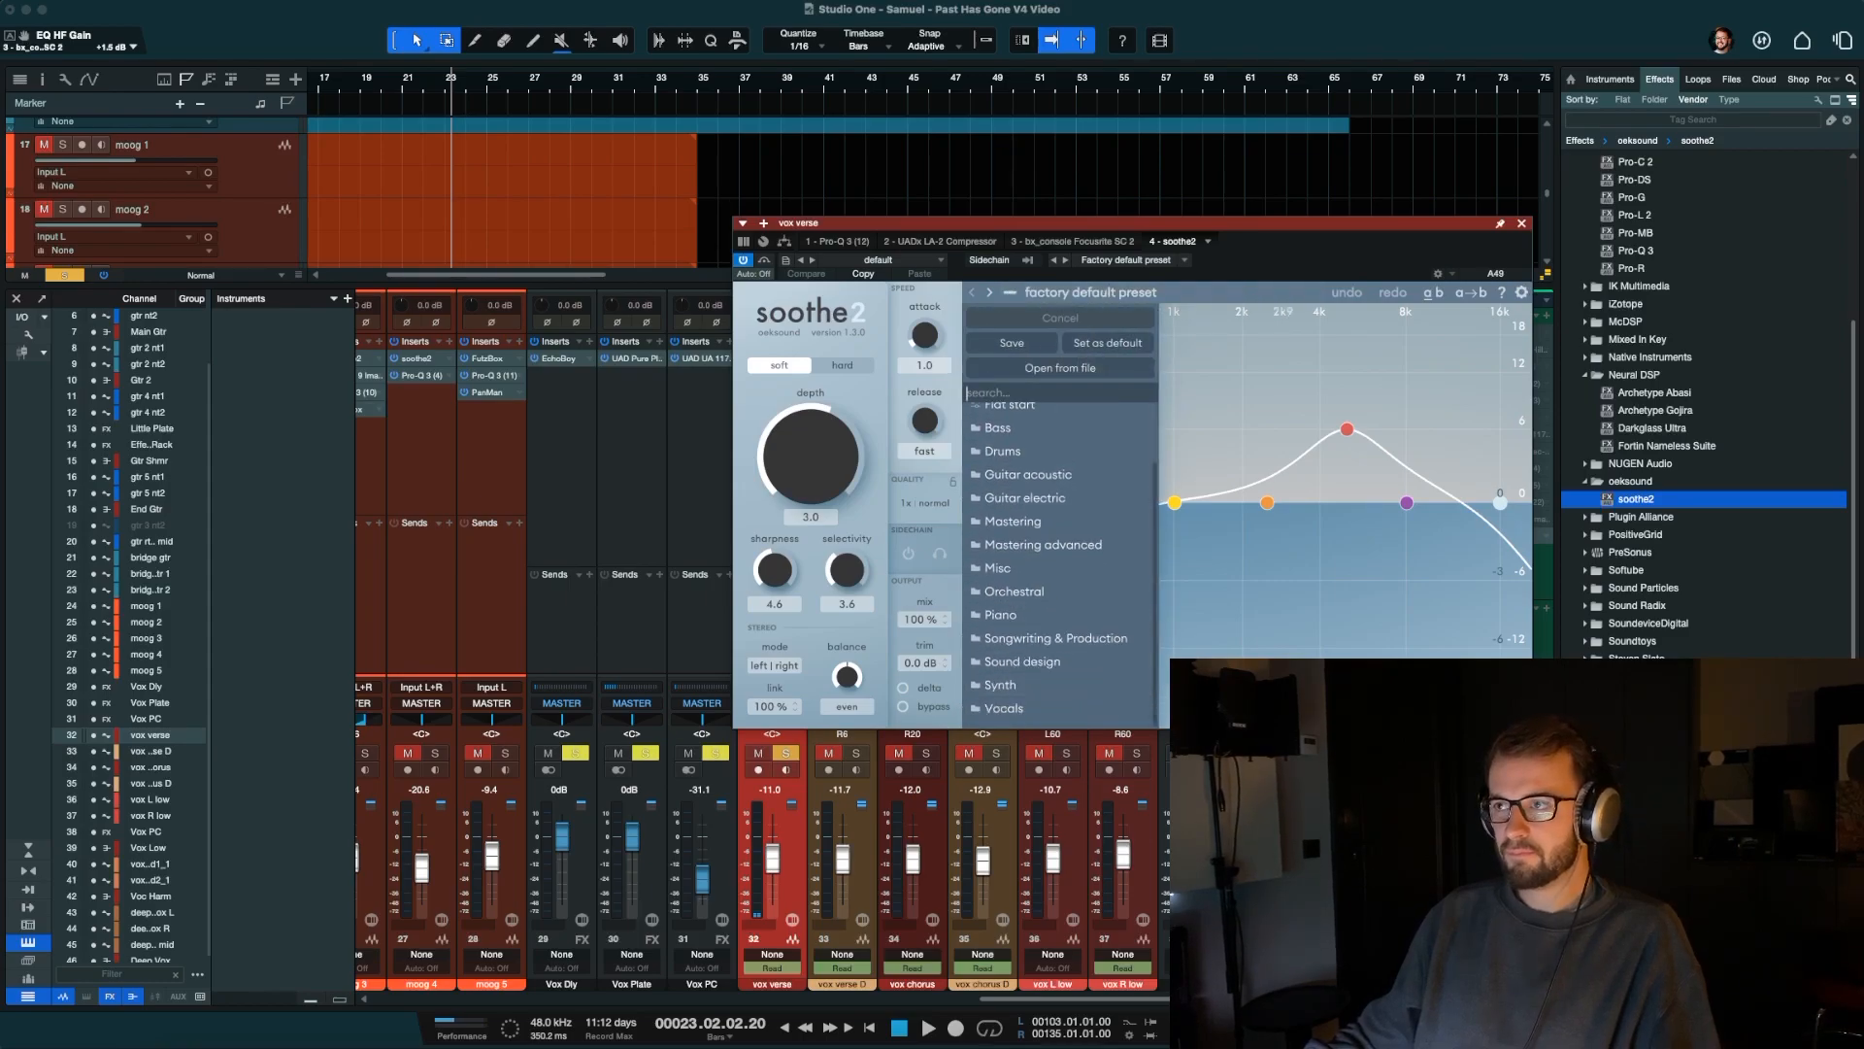
{"action": "left_click", "coordinate": [1089, 293]}
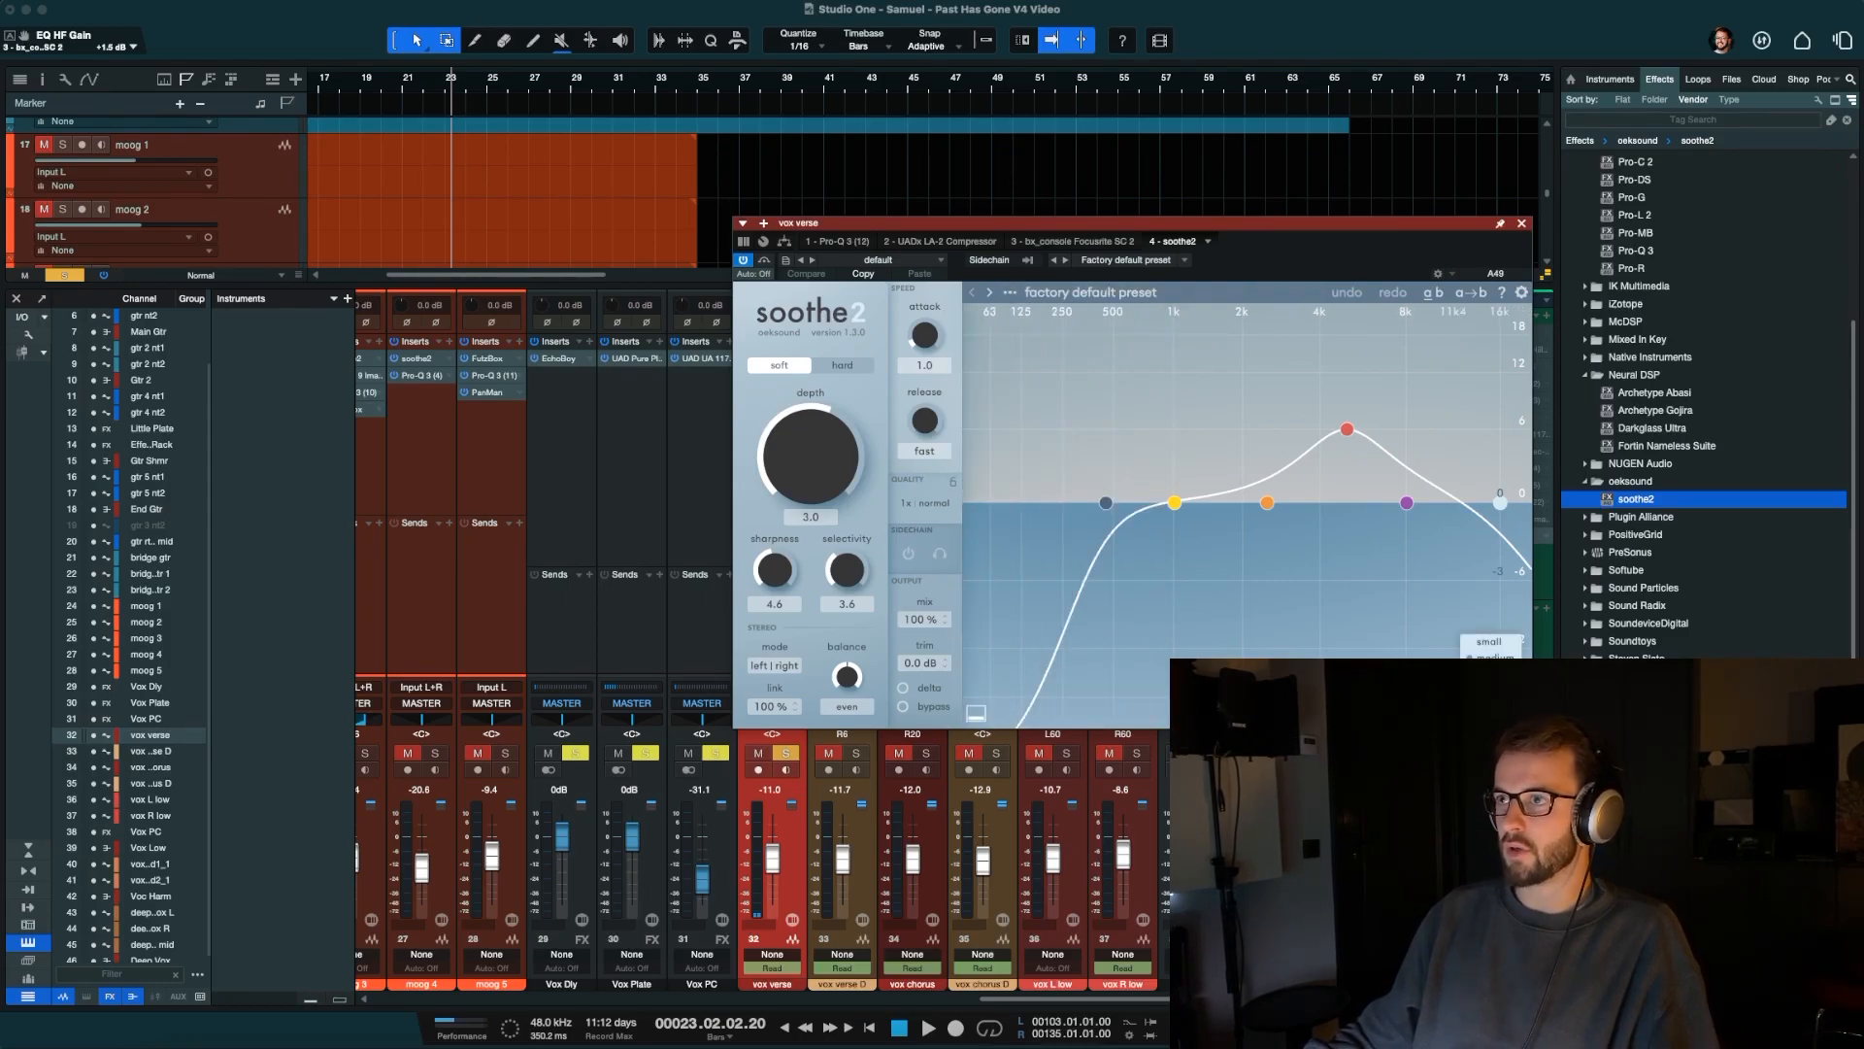
Enlarge and reposition the soothe2 window, and load the Vocals preset "Clean up a little vocal harshness".
{"action": "left_click", "coordinate": [1492, 675]}
{"action": "left_click_drag", "start_coordinate": [1178, 225], "coordinate": [525, 72]}
{"action": "left_click", "coordinate": [429, 143]}
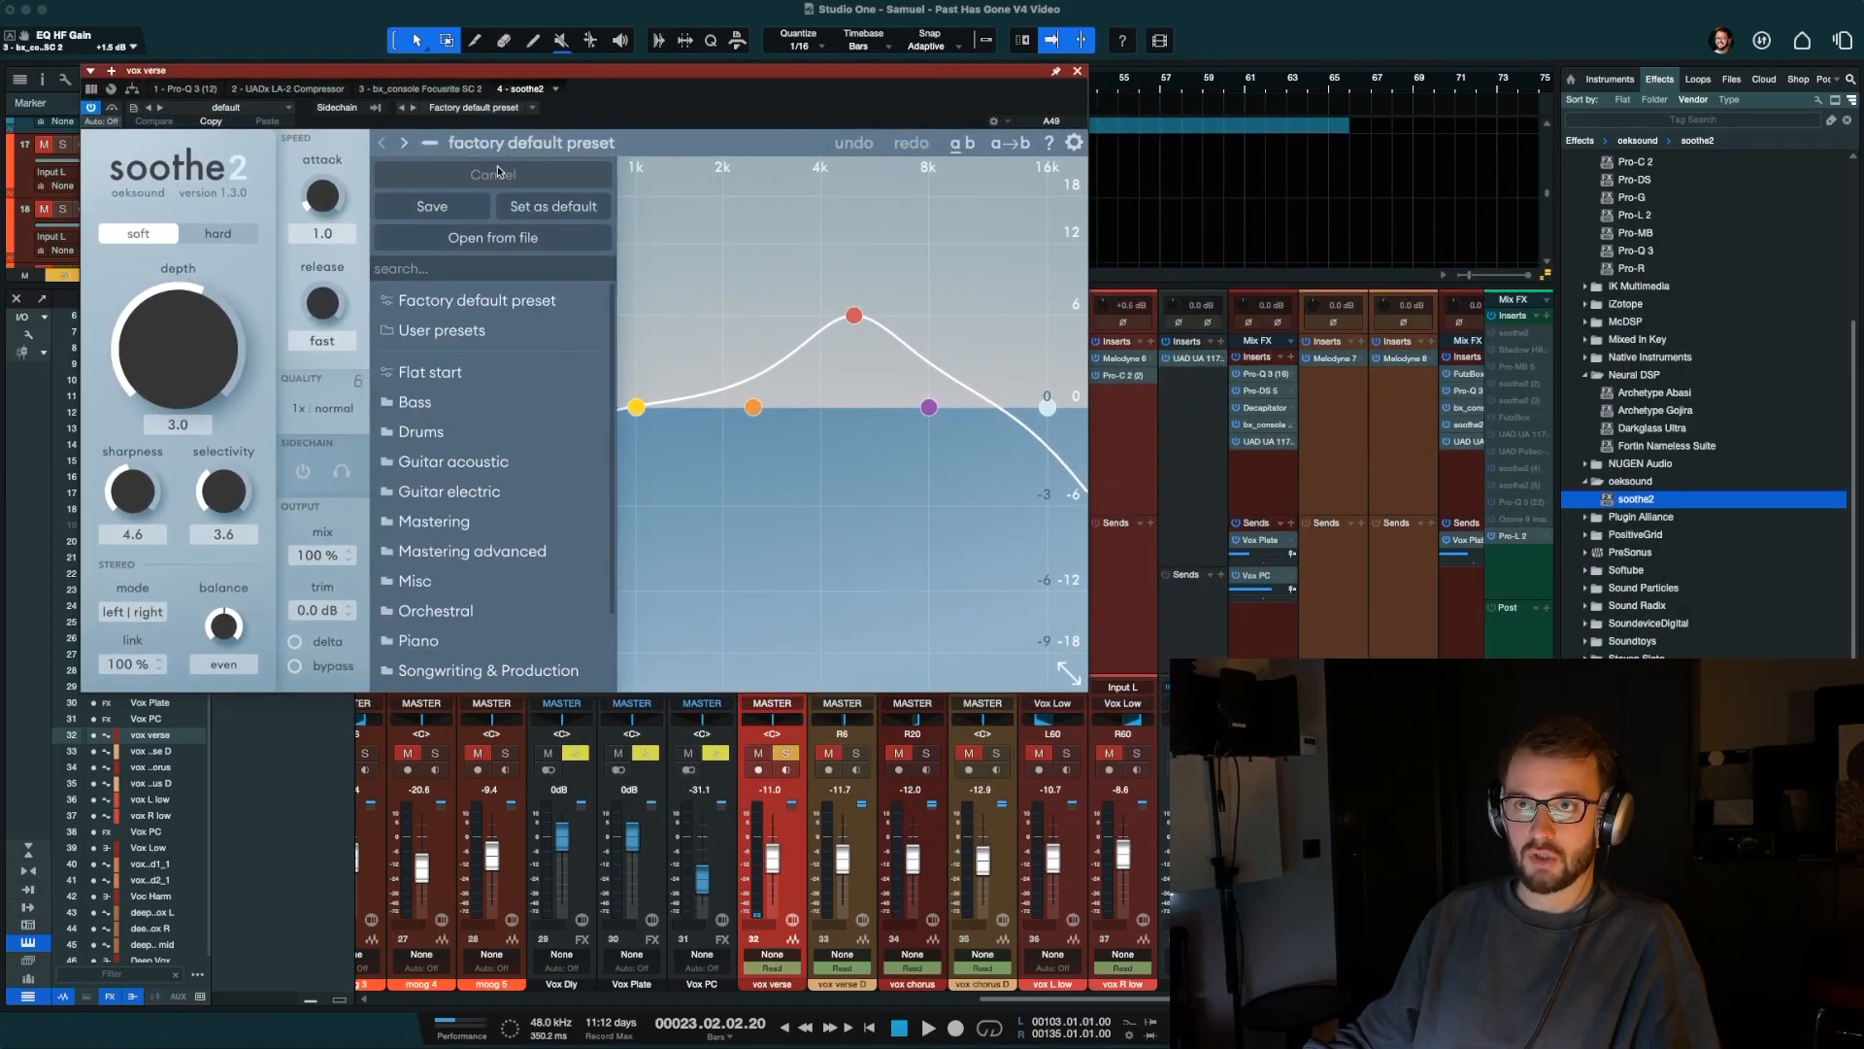
{"action": "scroll", "coordinate": [481, 509], "scroll_direction": "down", "scroll_amount": 3}
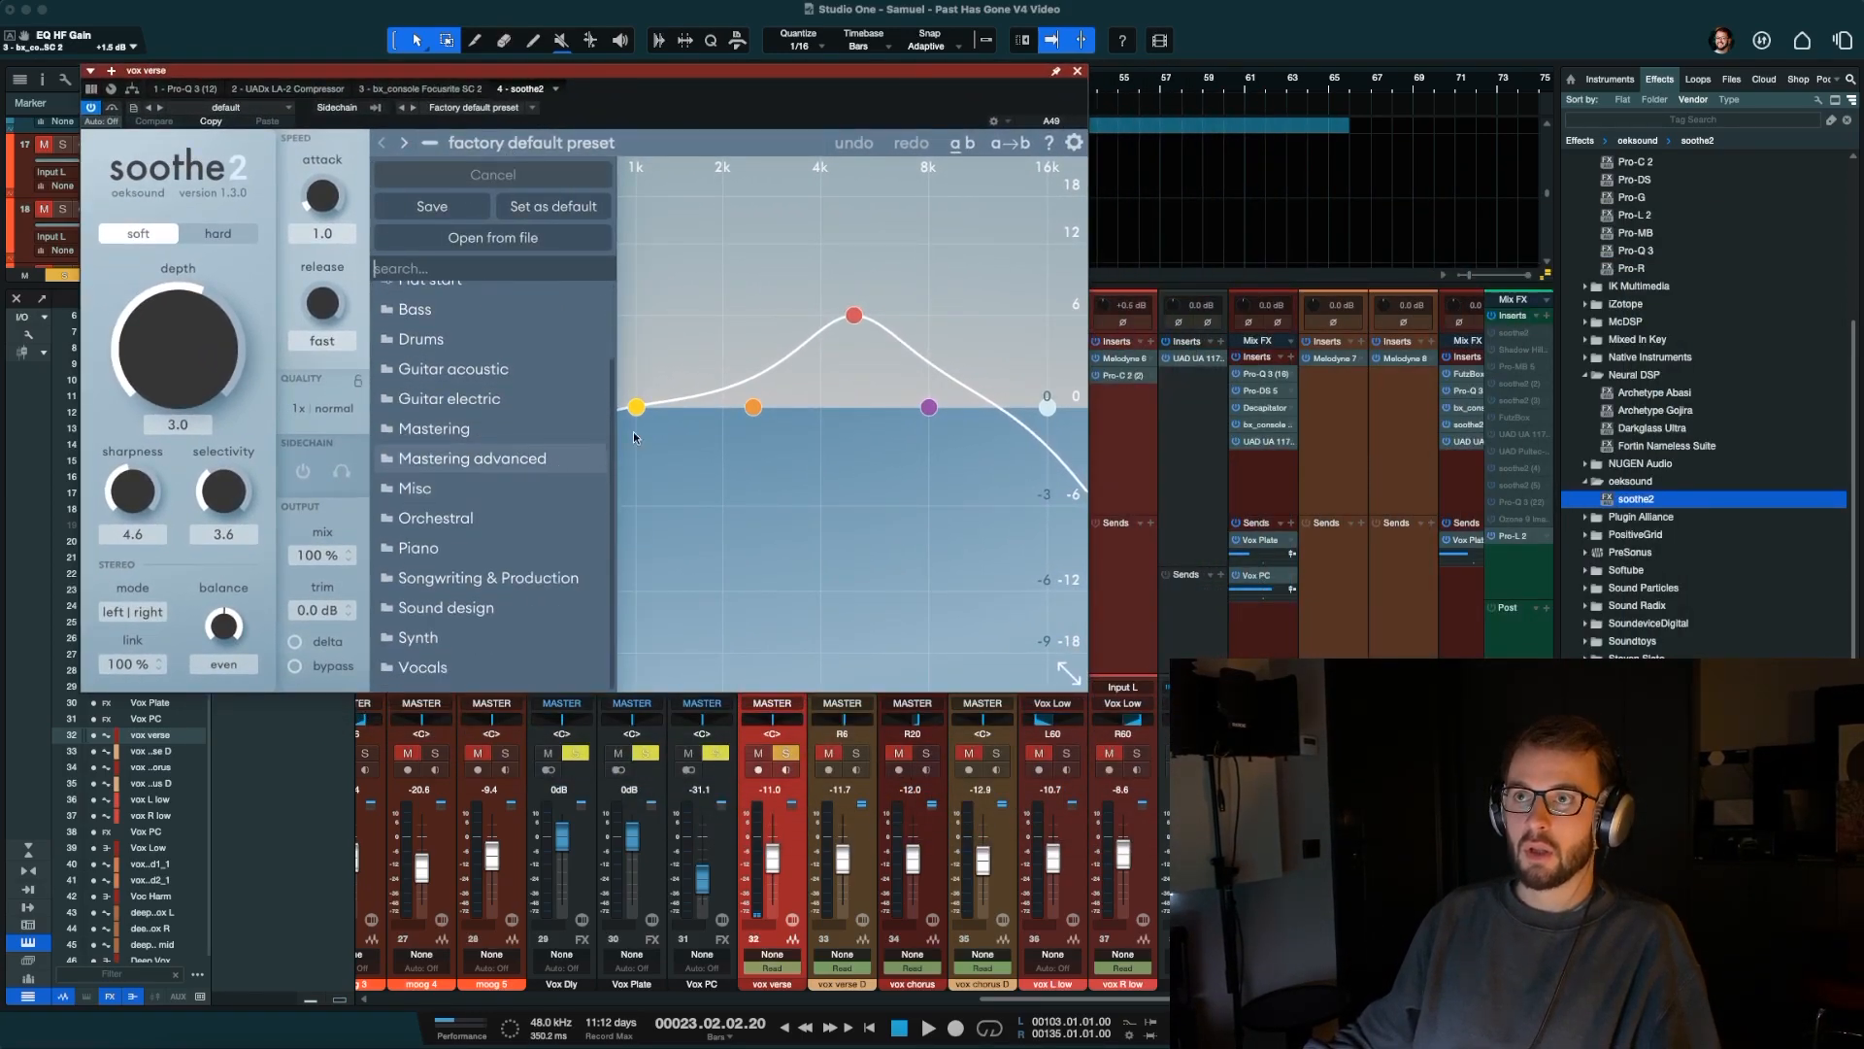
{"action": "left_click", "coordinate": [441, 670]}
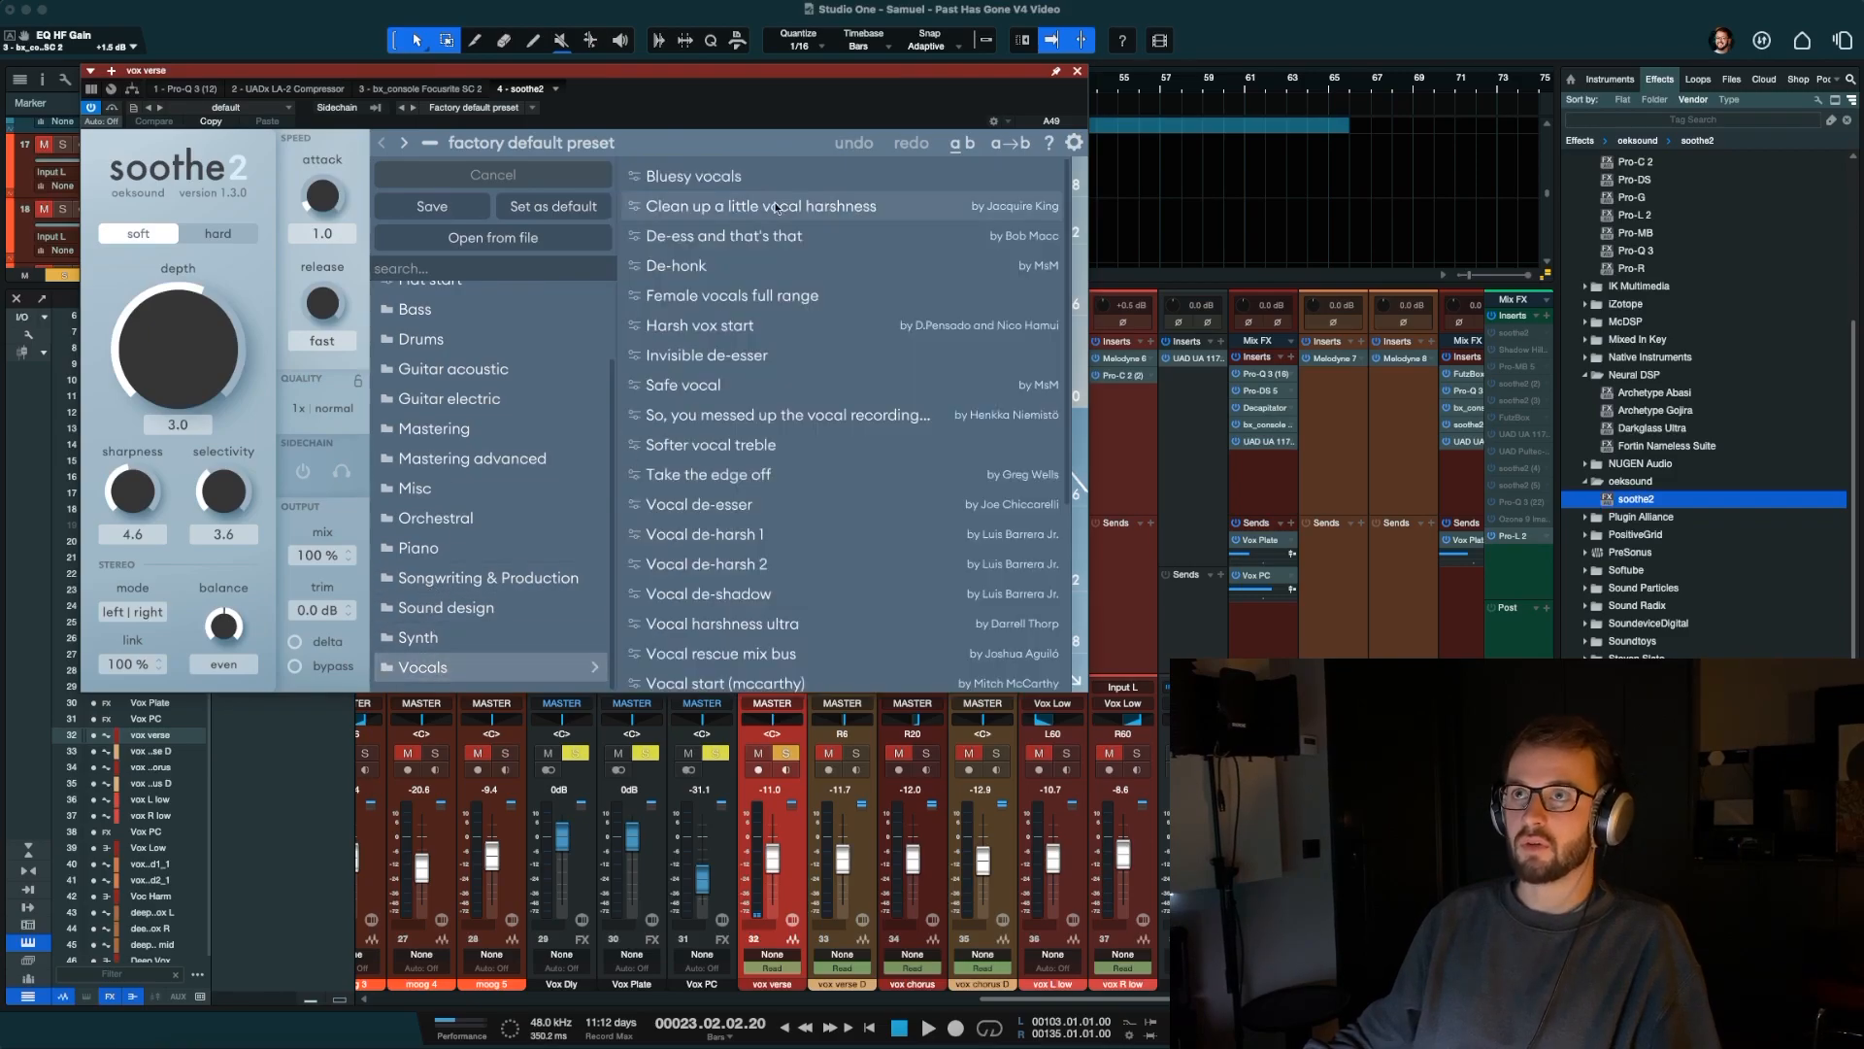
{"action": "left_click", "coordinate": [821, 207]}
Try soothe2's hard mode, switch back to soft and briefly audition the verse vocal.
{"action": "key", "text": "space"}
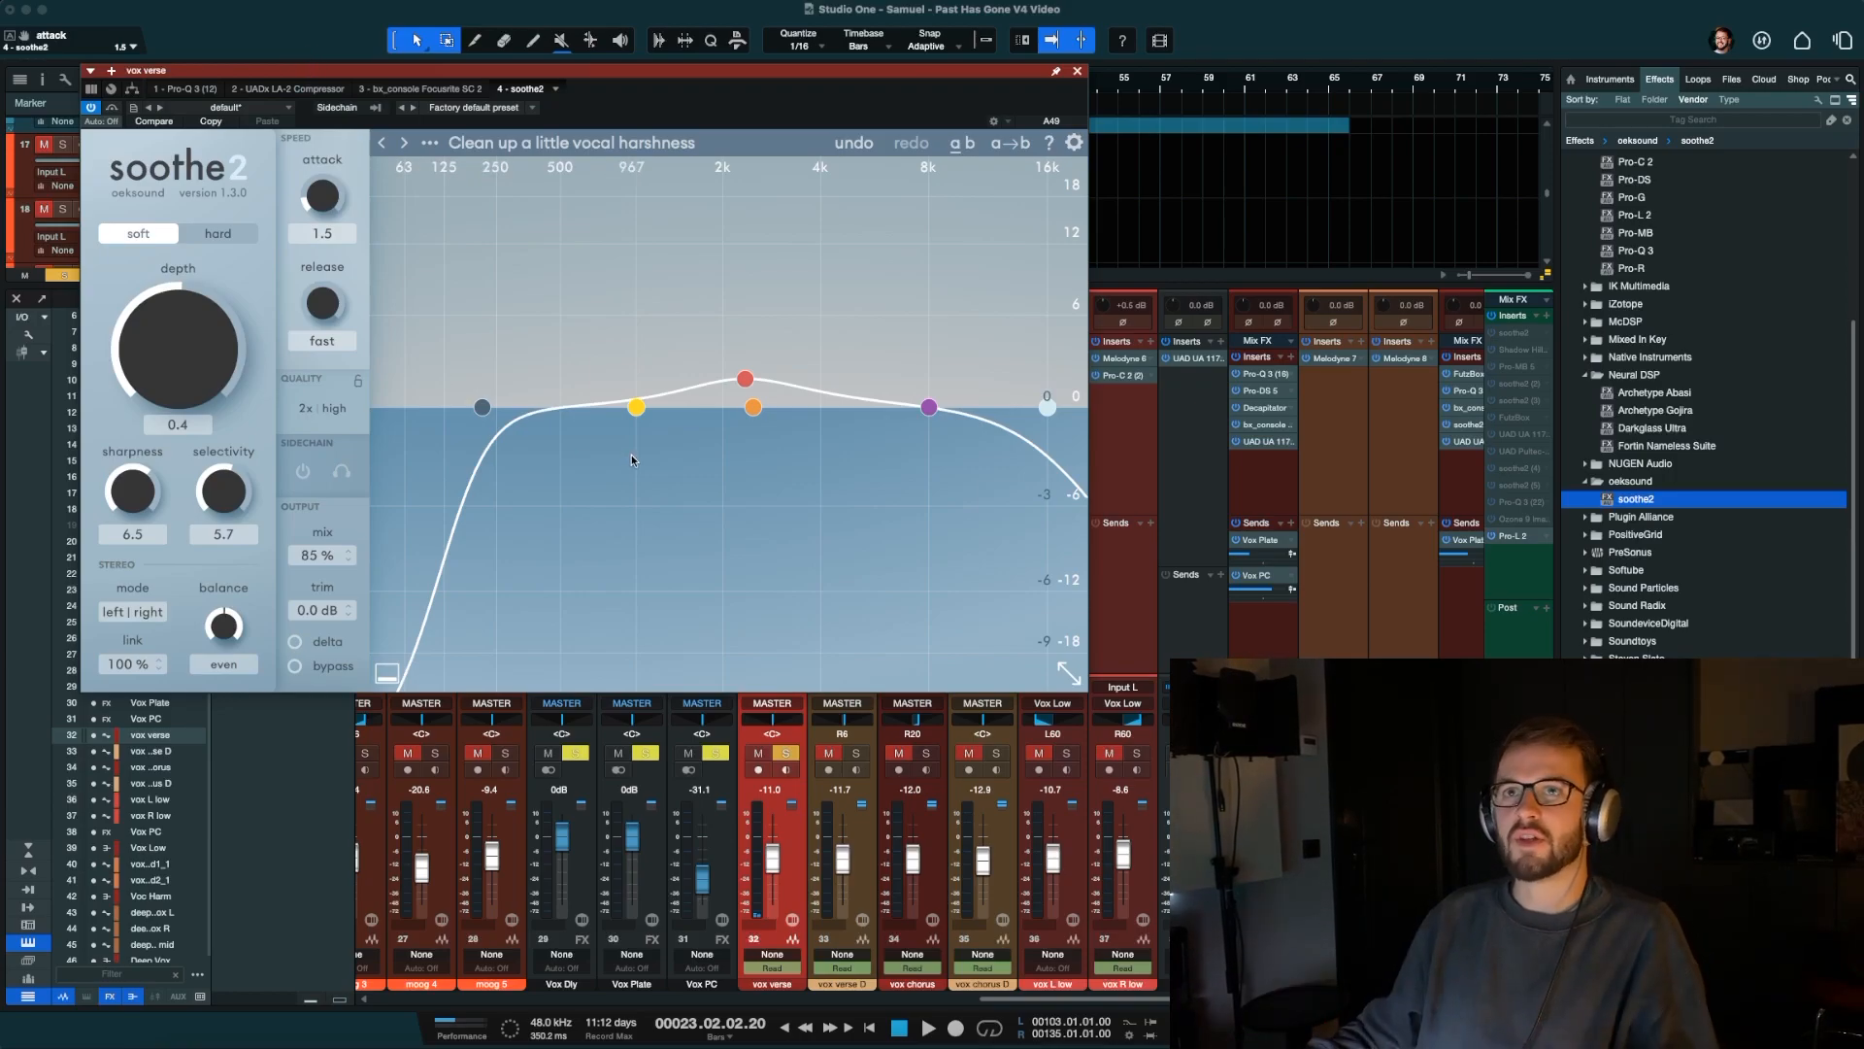
{"action": "left_click", "coordinate": [216, 234]}
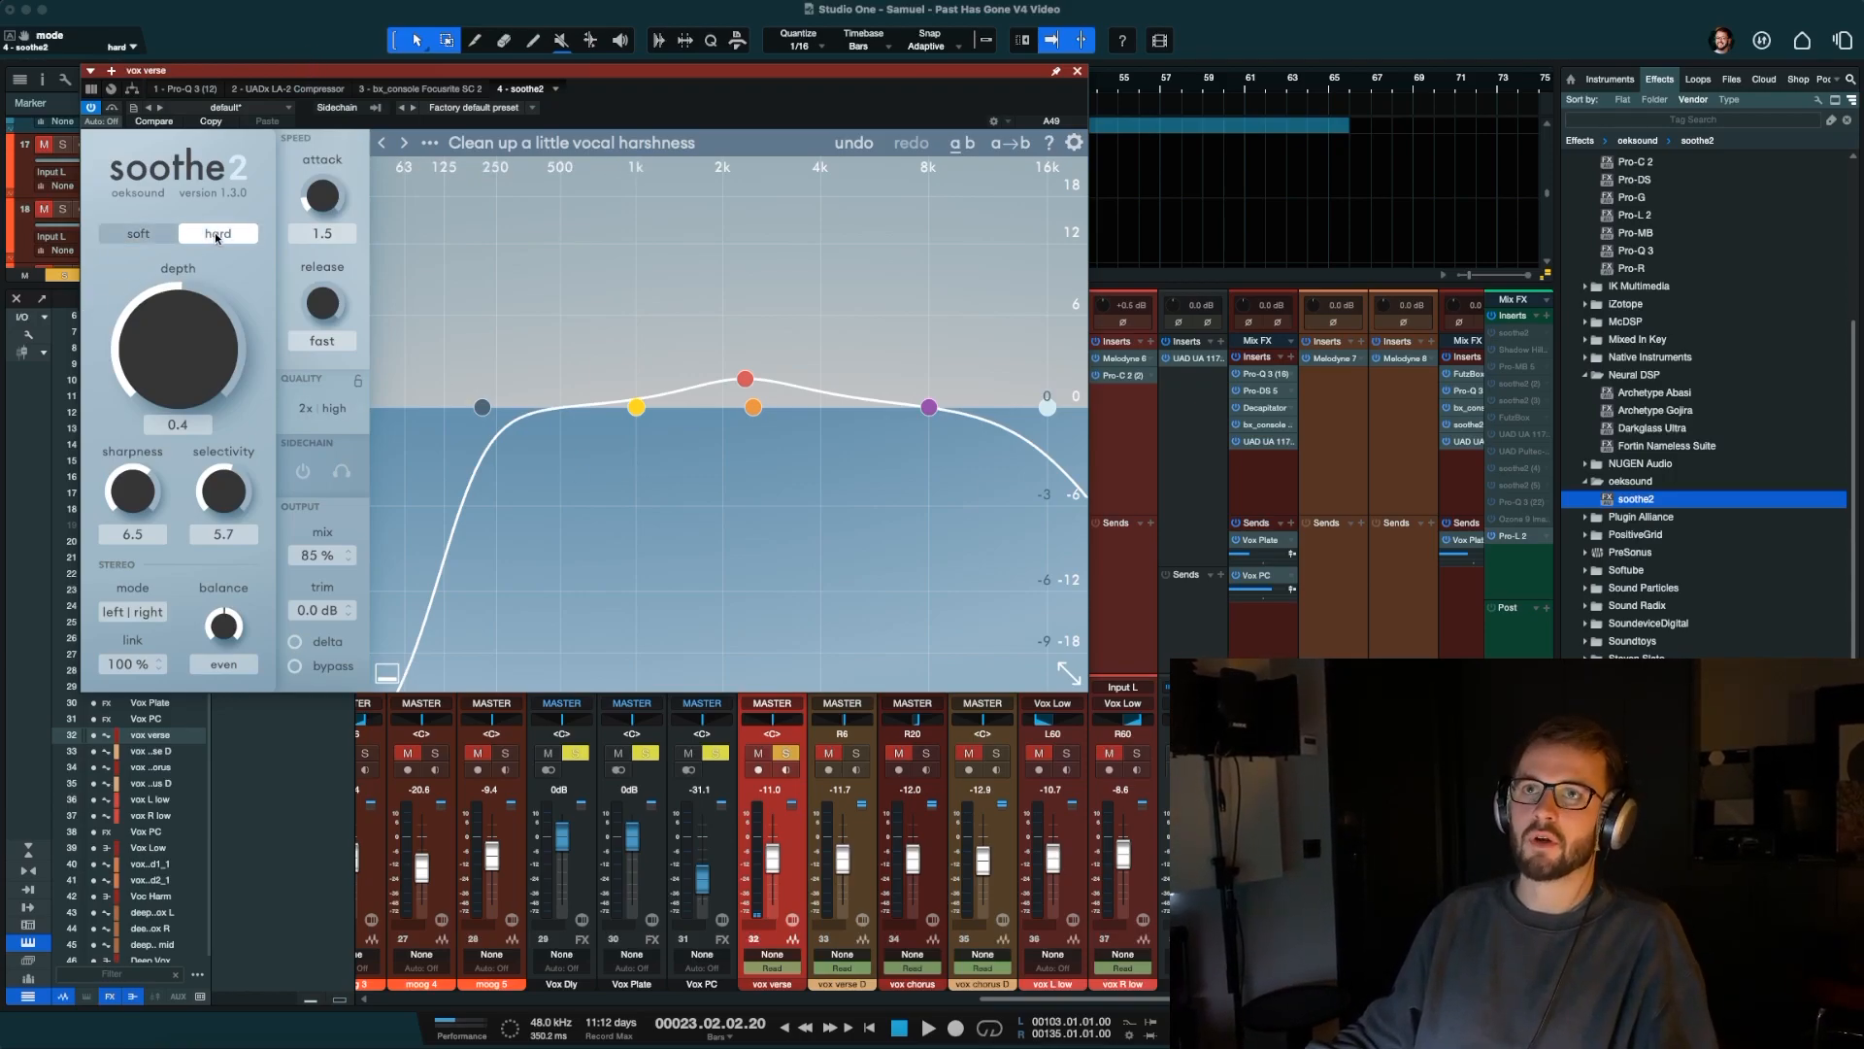
{"action": "left_click", "coordinate": [154, 235]}
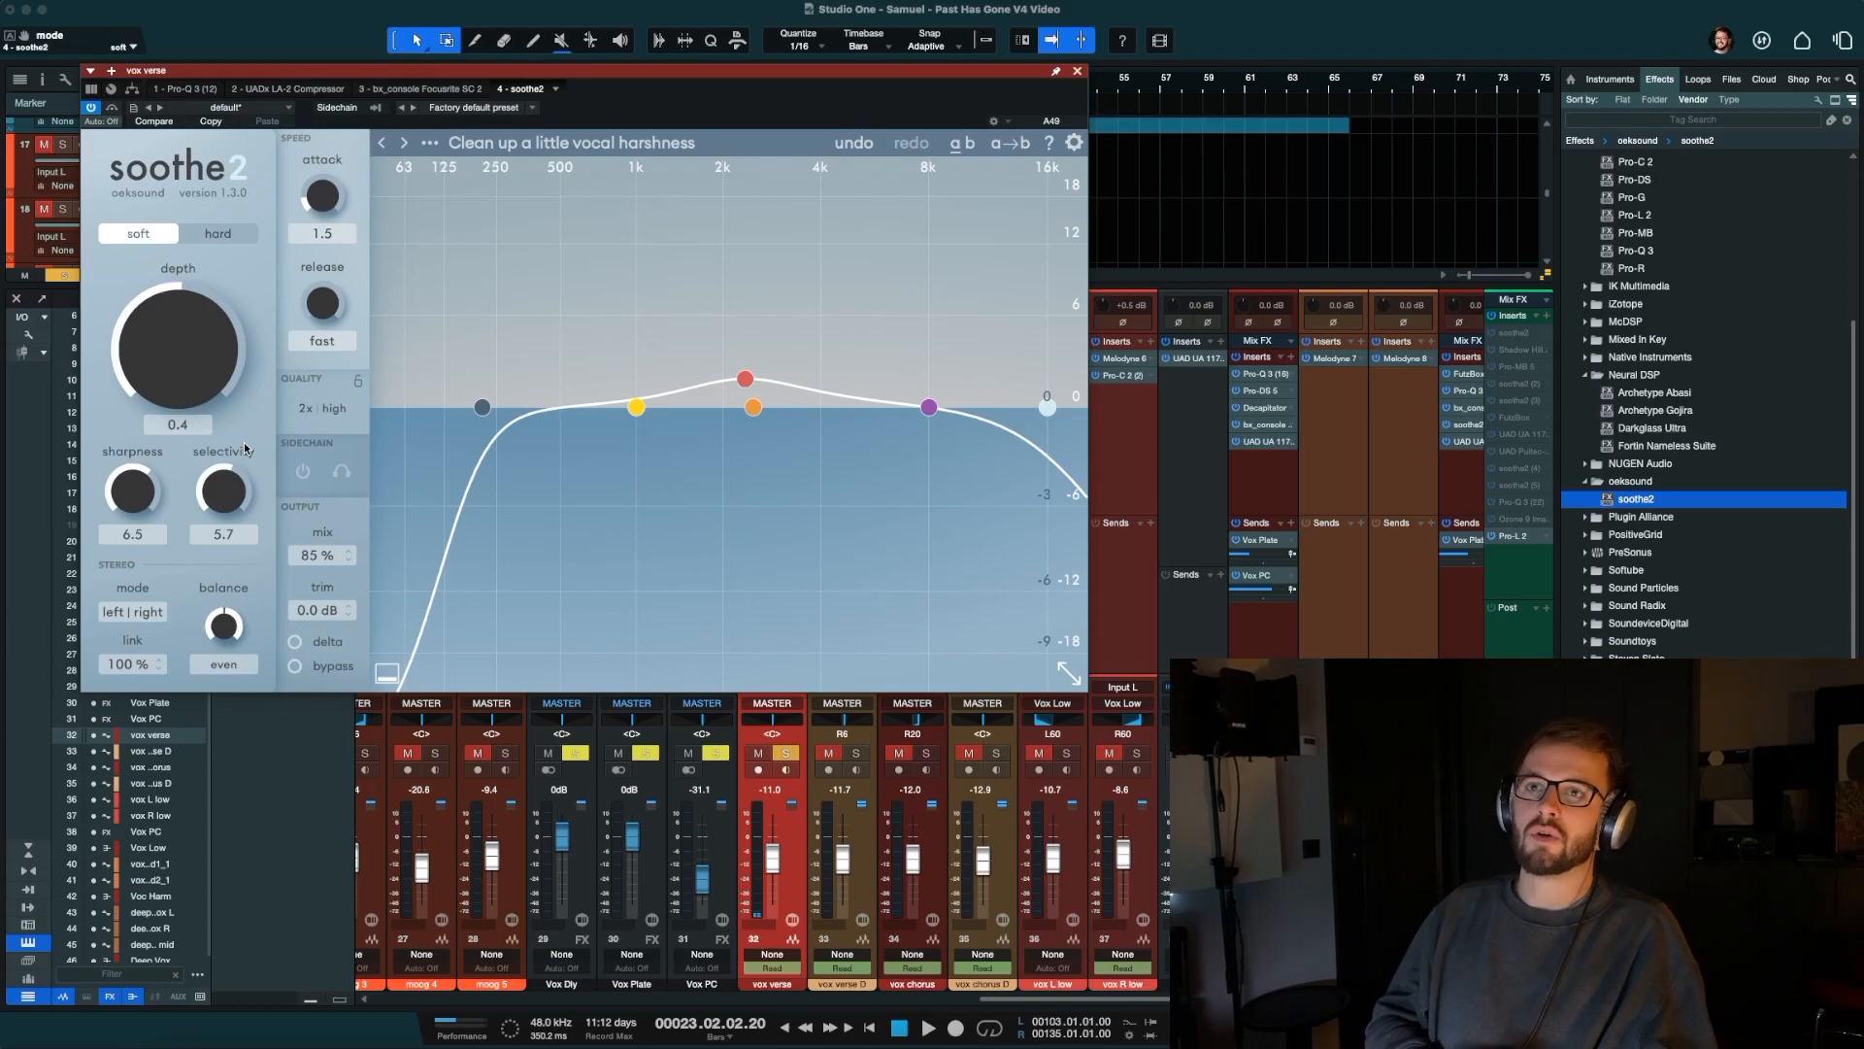
{"action": "key", "text": "space"}
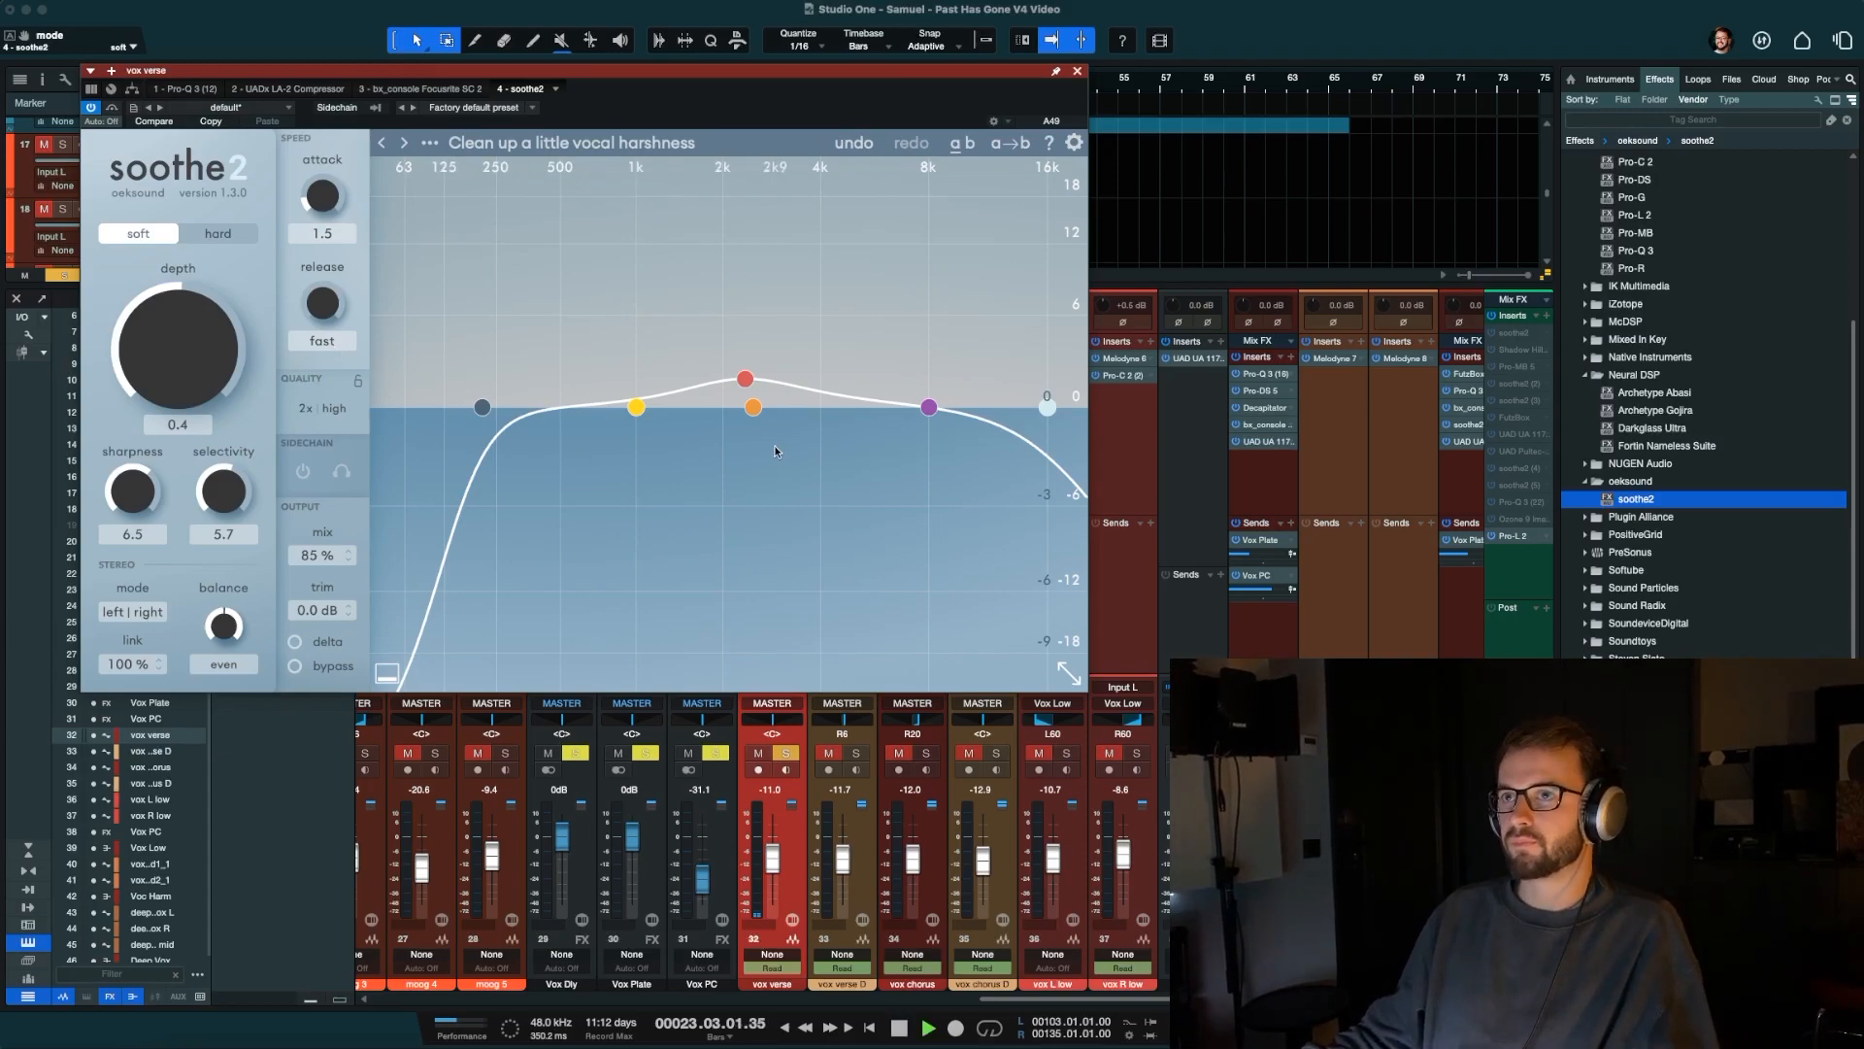
{"action": "key", "text": "space"}
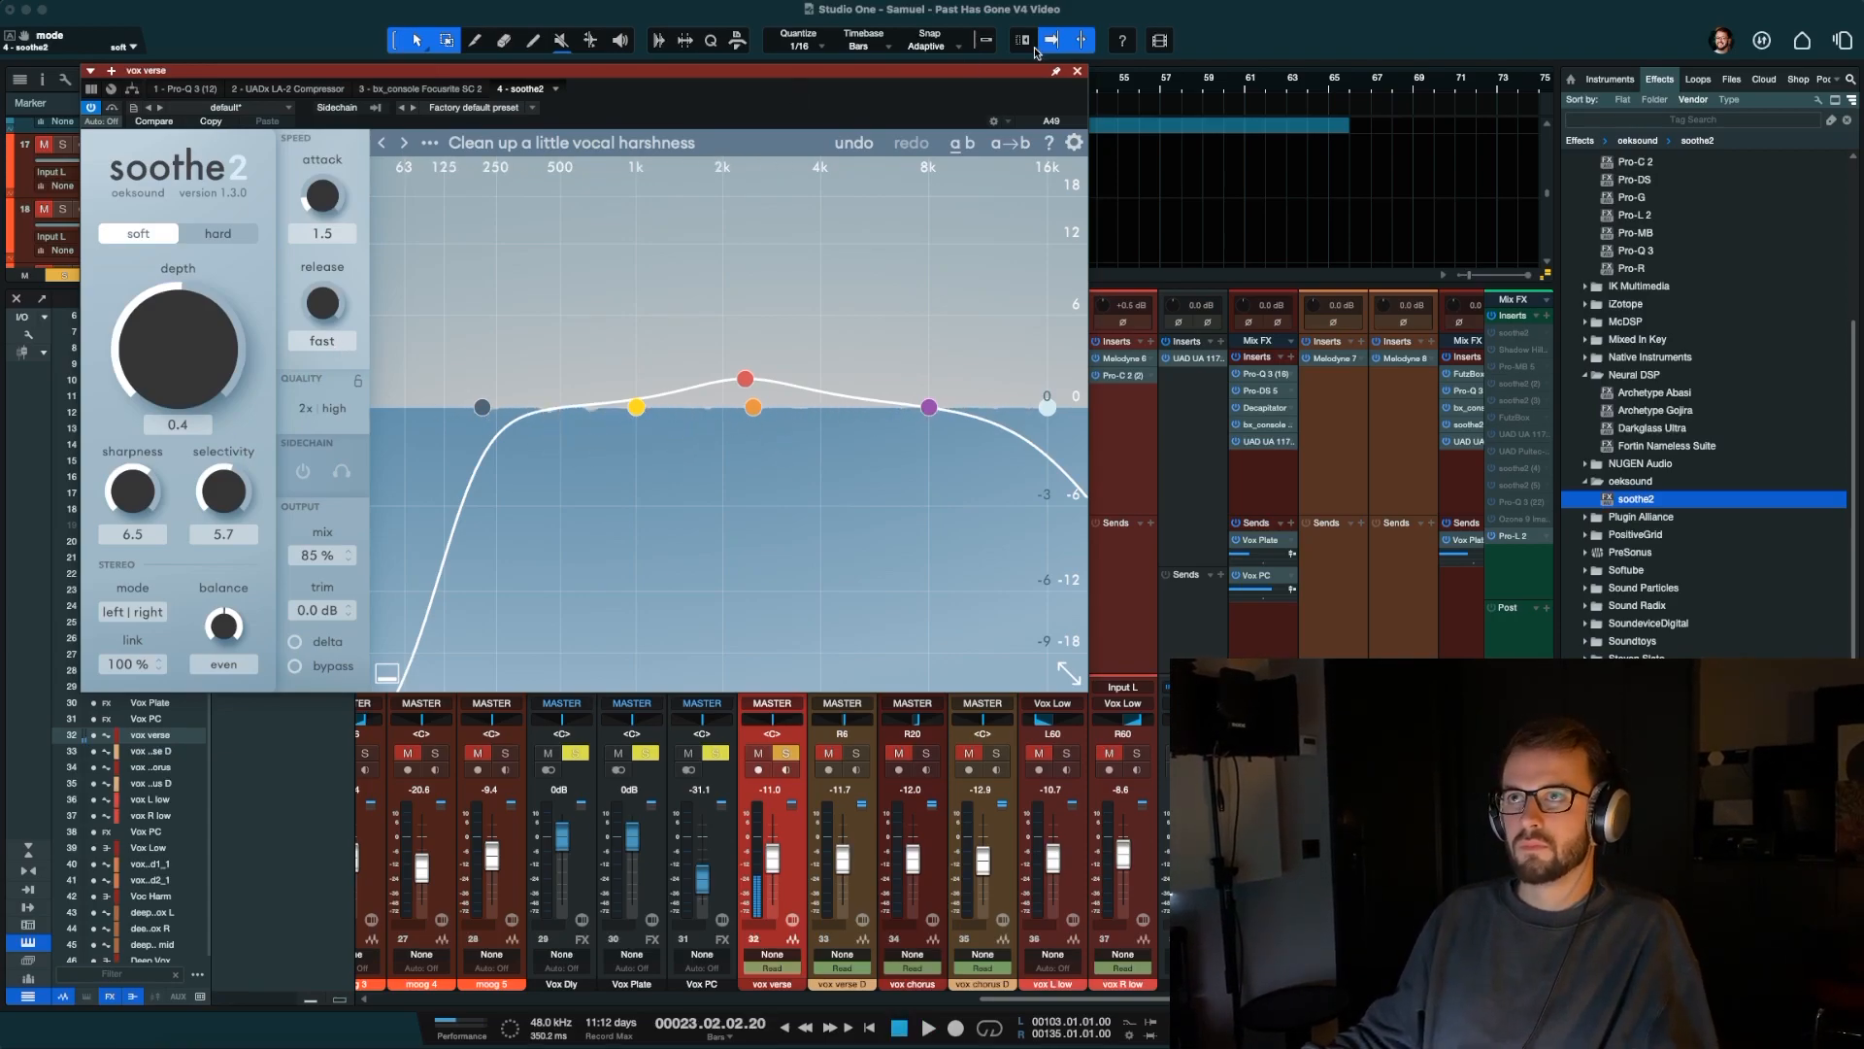
Close soothe2 and insert FabFilter Pro-DS after it on the vox verse channel.
{"action": "left_click", "coordinate": [1079, 72]}
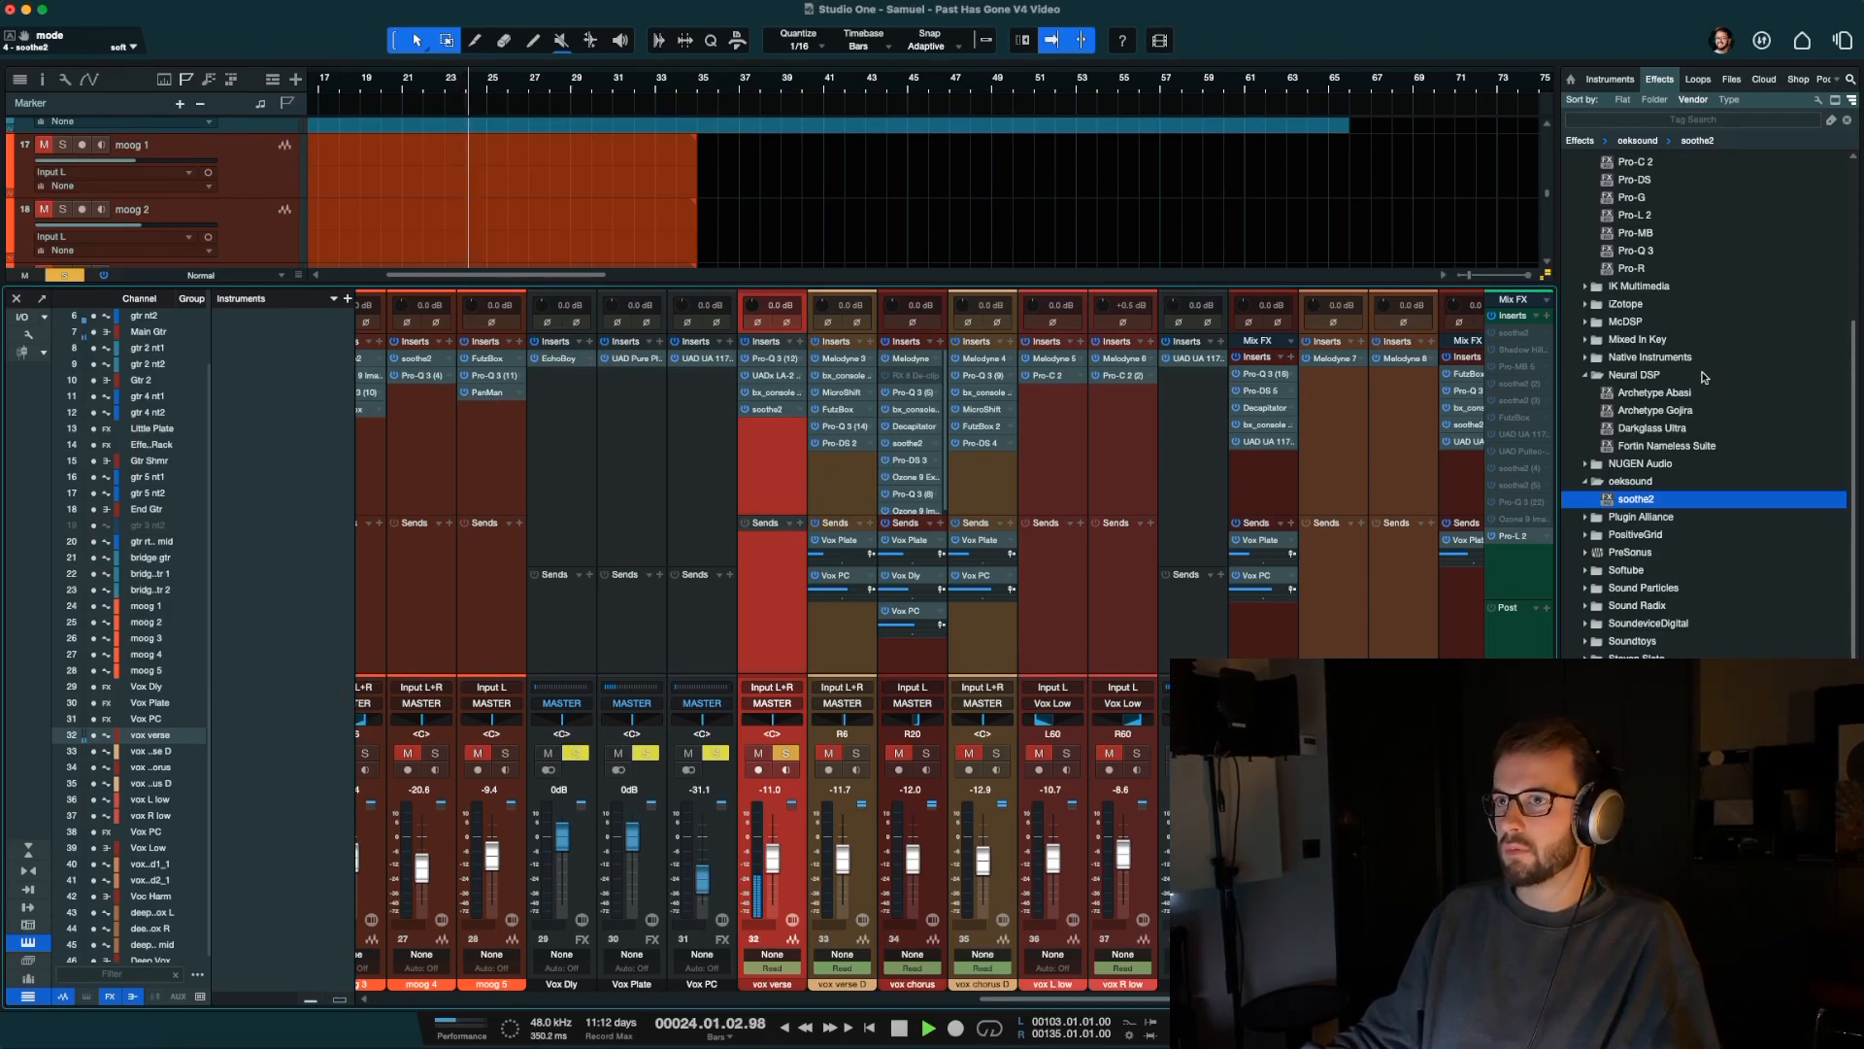
{"action": "scroll", "coordinate": [1701, 376], "scroll_direction": "up", "scroll_amount": 4}
{"action": "key", "text": "space"}
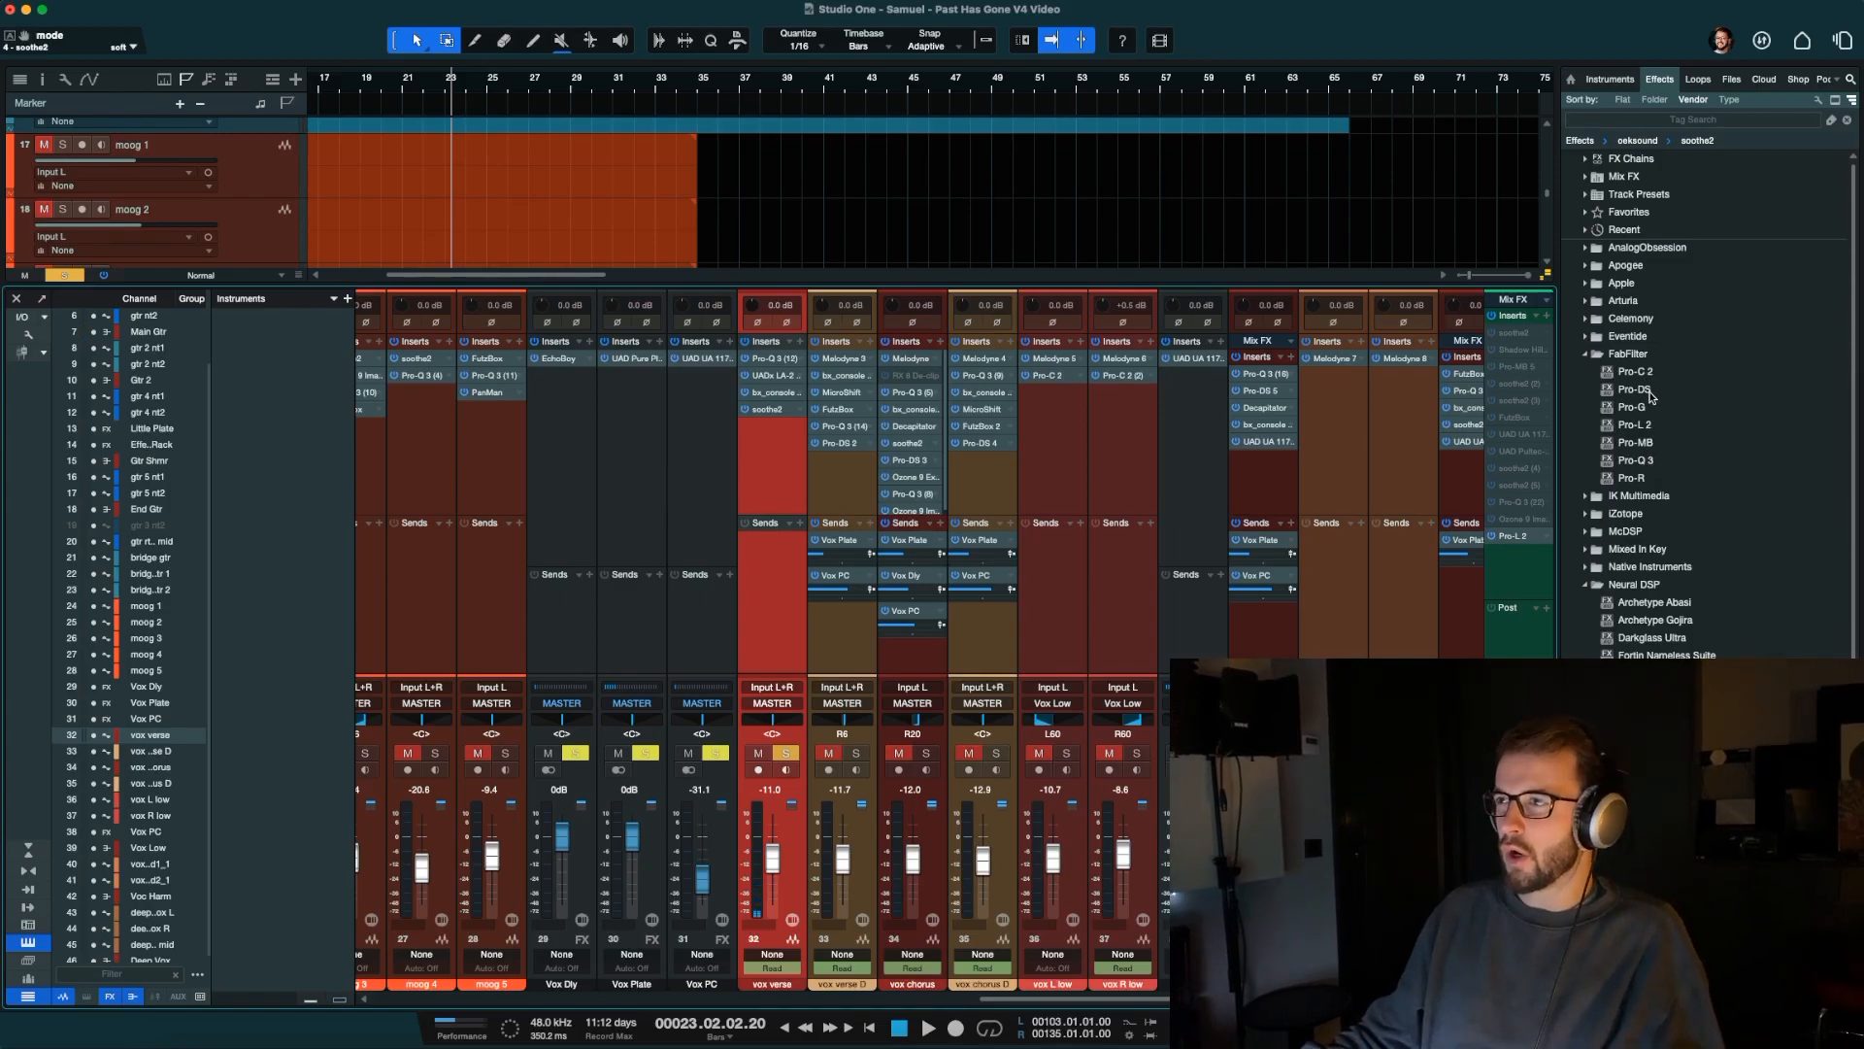
{"action": "left_click_drag", "start_coordinate": [1658, 386], "coordinate": [760, 444]}
Audition the verse vocal from bar 23 and adjust the Pro-DS threshold, keeping the Default Setting preset.
{"action": "key", "text": "space"}
{"action": "left_click", "coordinate": [543, 143]}
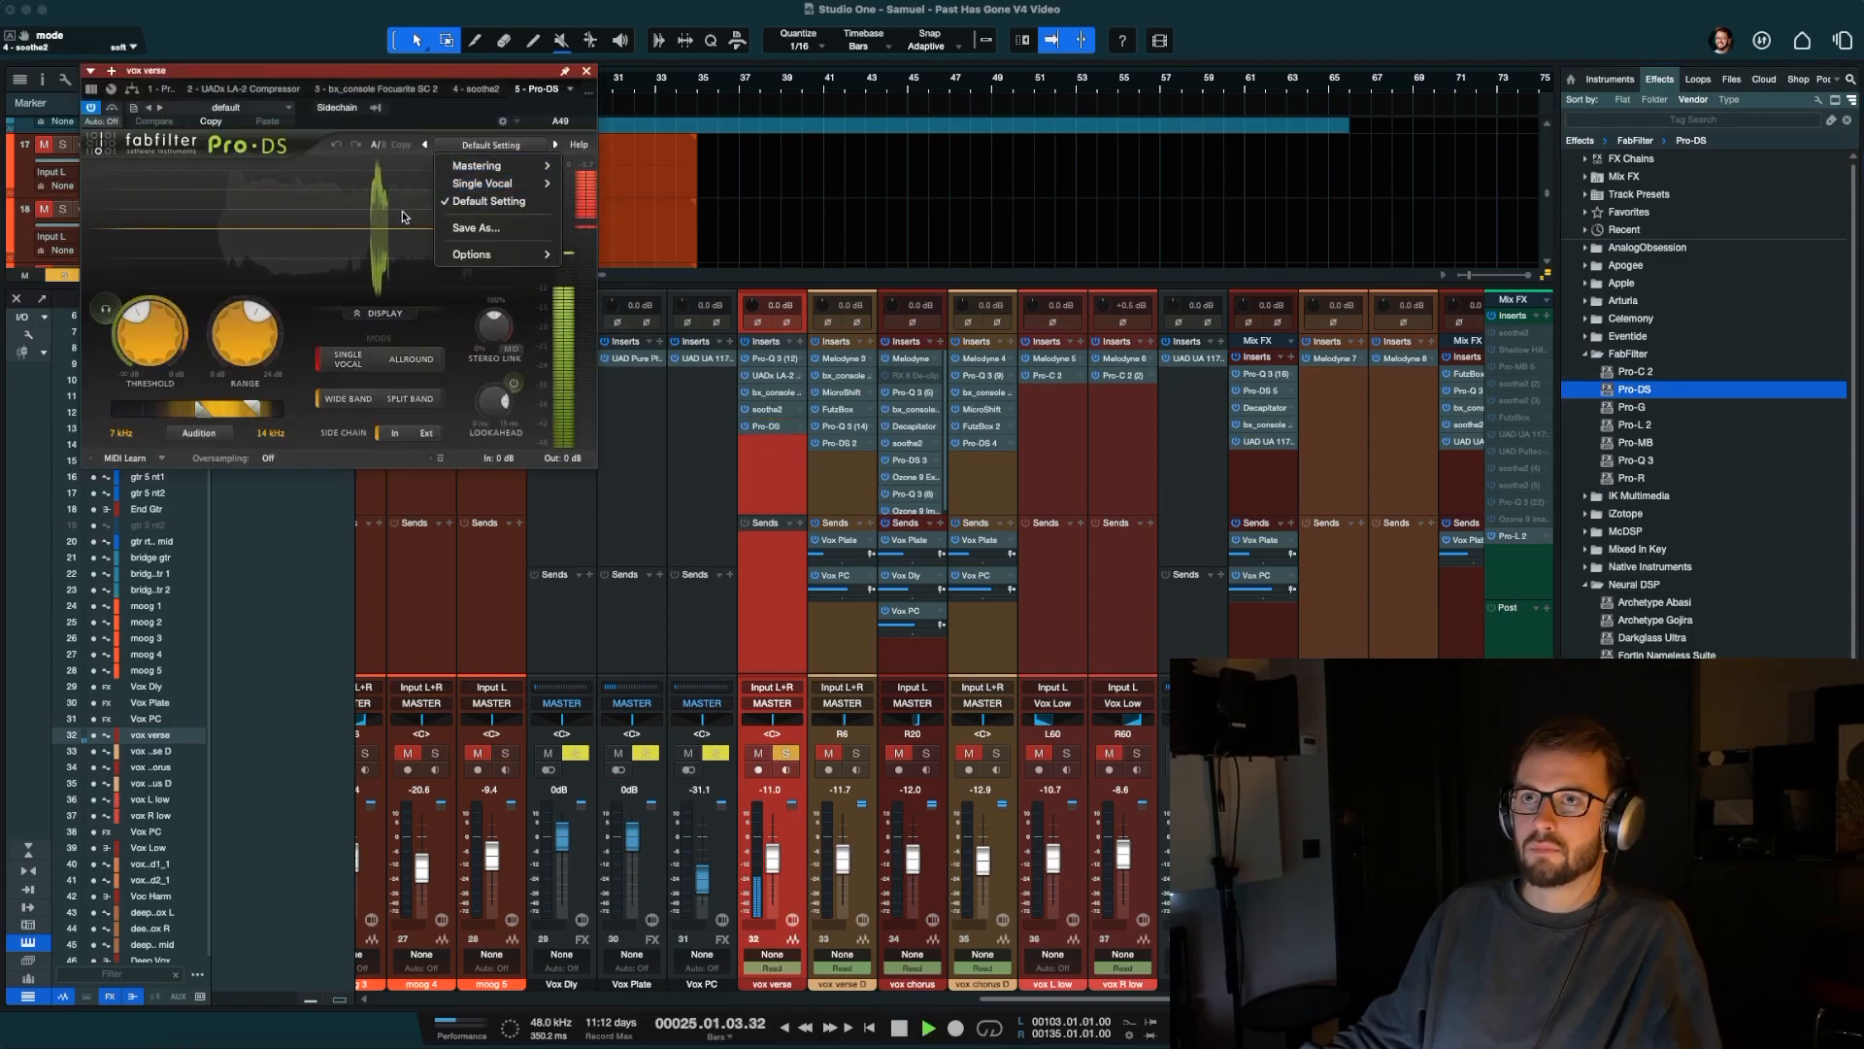
{"action": "left_click", "coordinate": [237, 317]}
{"action": "mouse_move", "coordinate": [151, 323]}
{"action": "left_mouse_down"}
{"action": "mouse_move", "coordinate": [225, 317]}
{"action": "mouse_move", "coordinate": [148, 320]}
{"action": "left_mouse_up"}
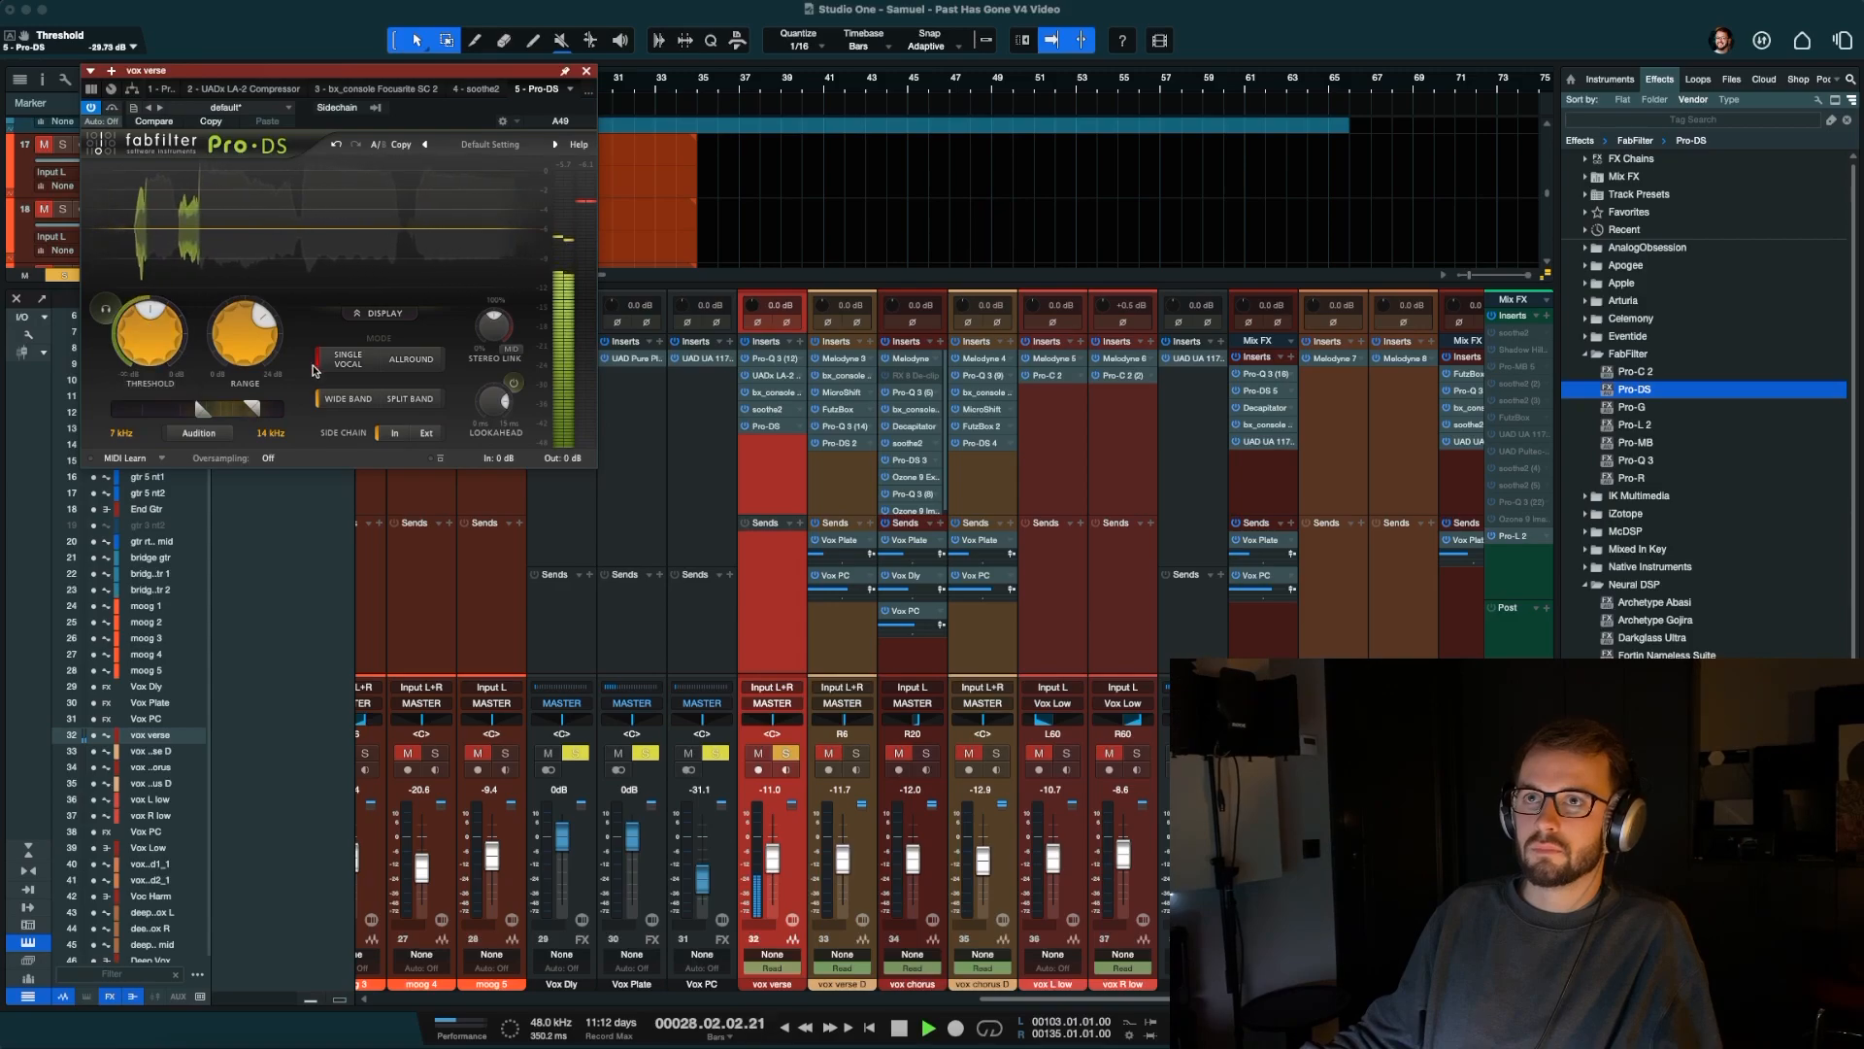
Set the Pro-DS detection band to 5.134 kHz through 13.15 kHz and reposition the plug-in window.
{"action": "left_click_drag", "start_coordinate": [201, 410], "coordinate": [250, 416]}
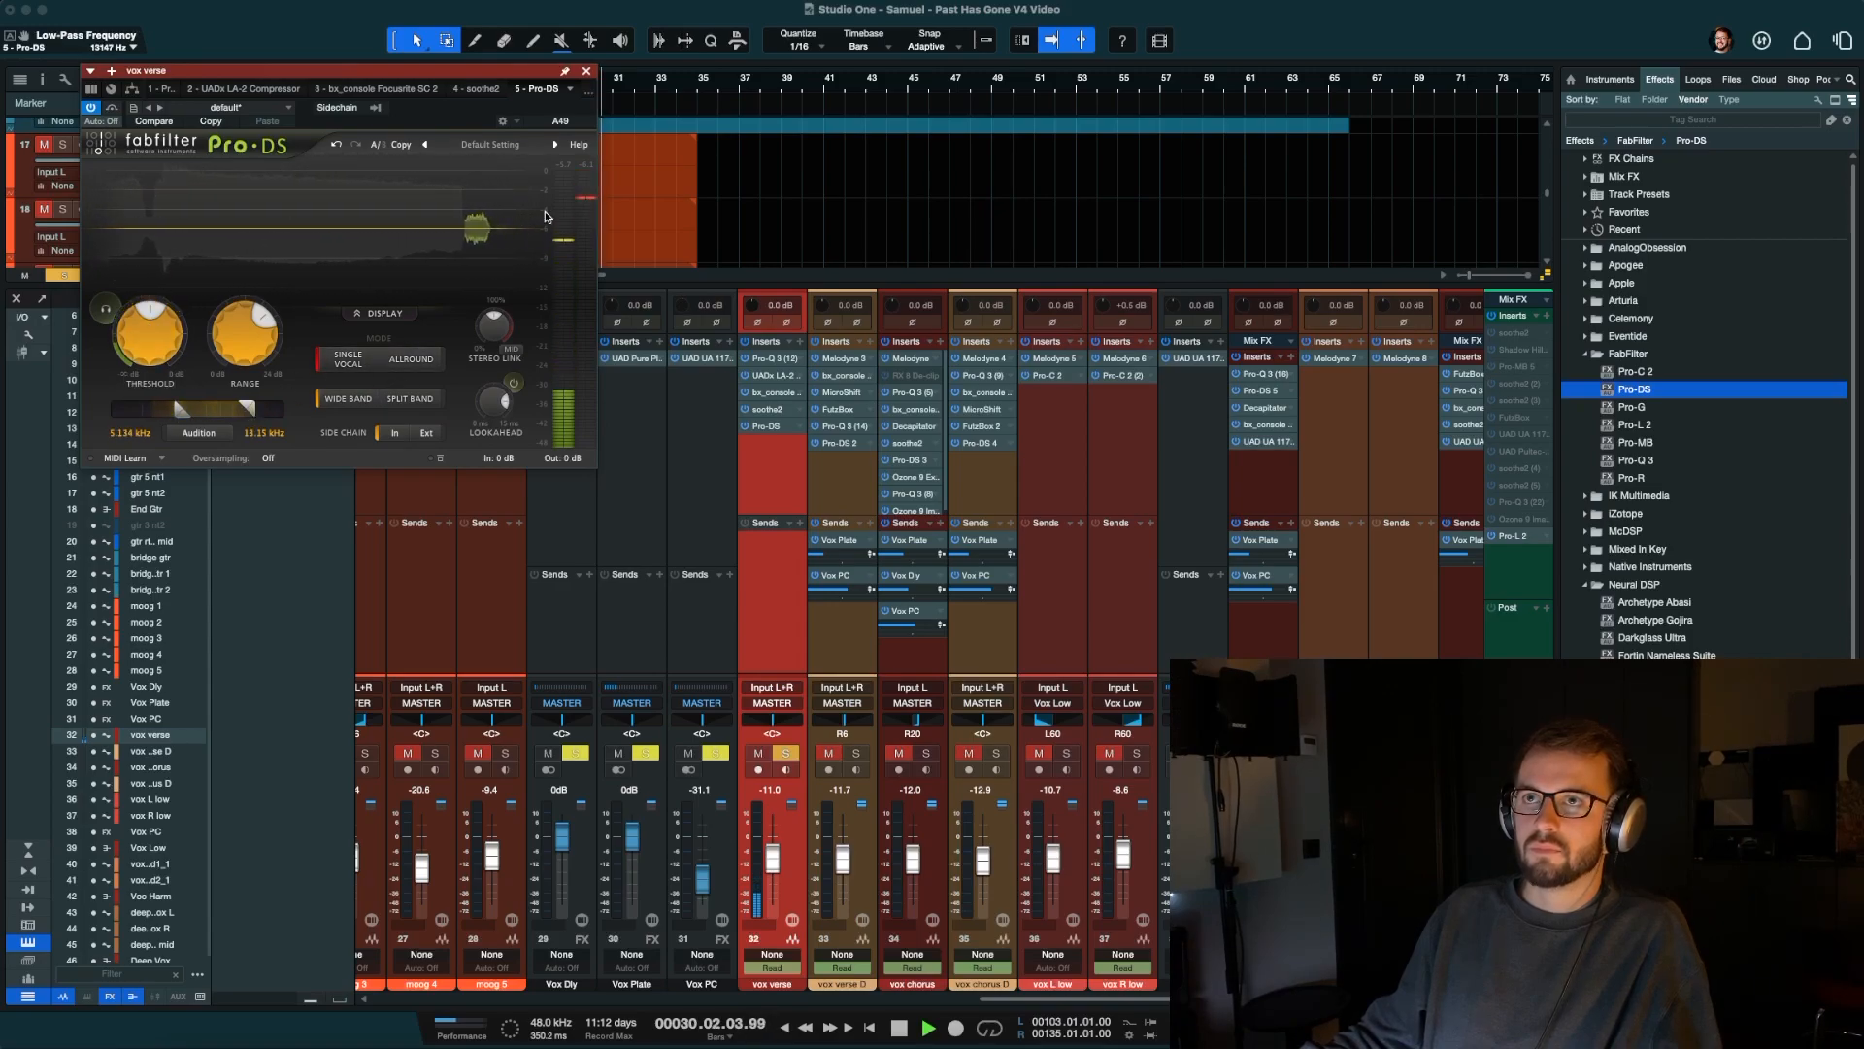
{"action": "left_click_drag", "start_coordinate": [483, 81], "coordinate": [583, 195]}
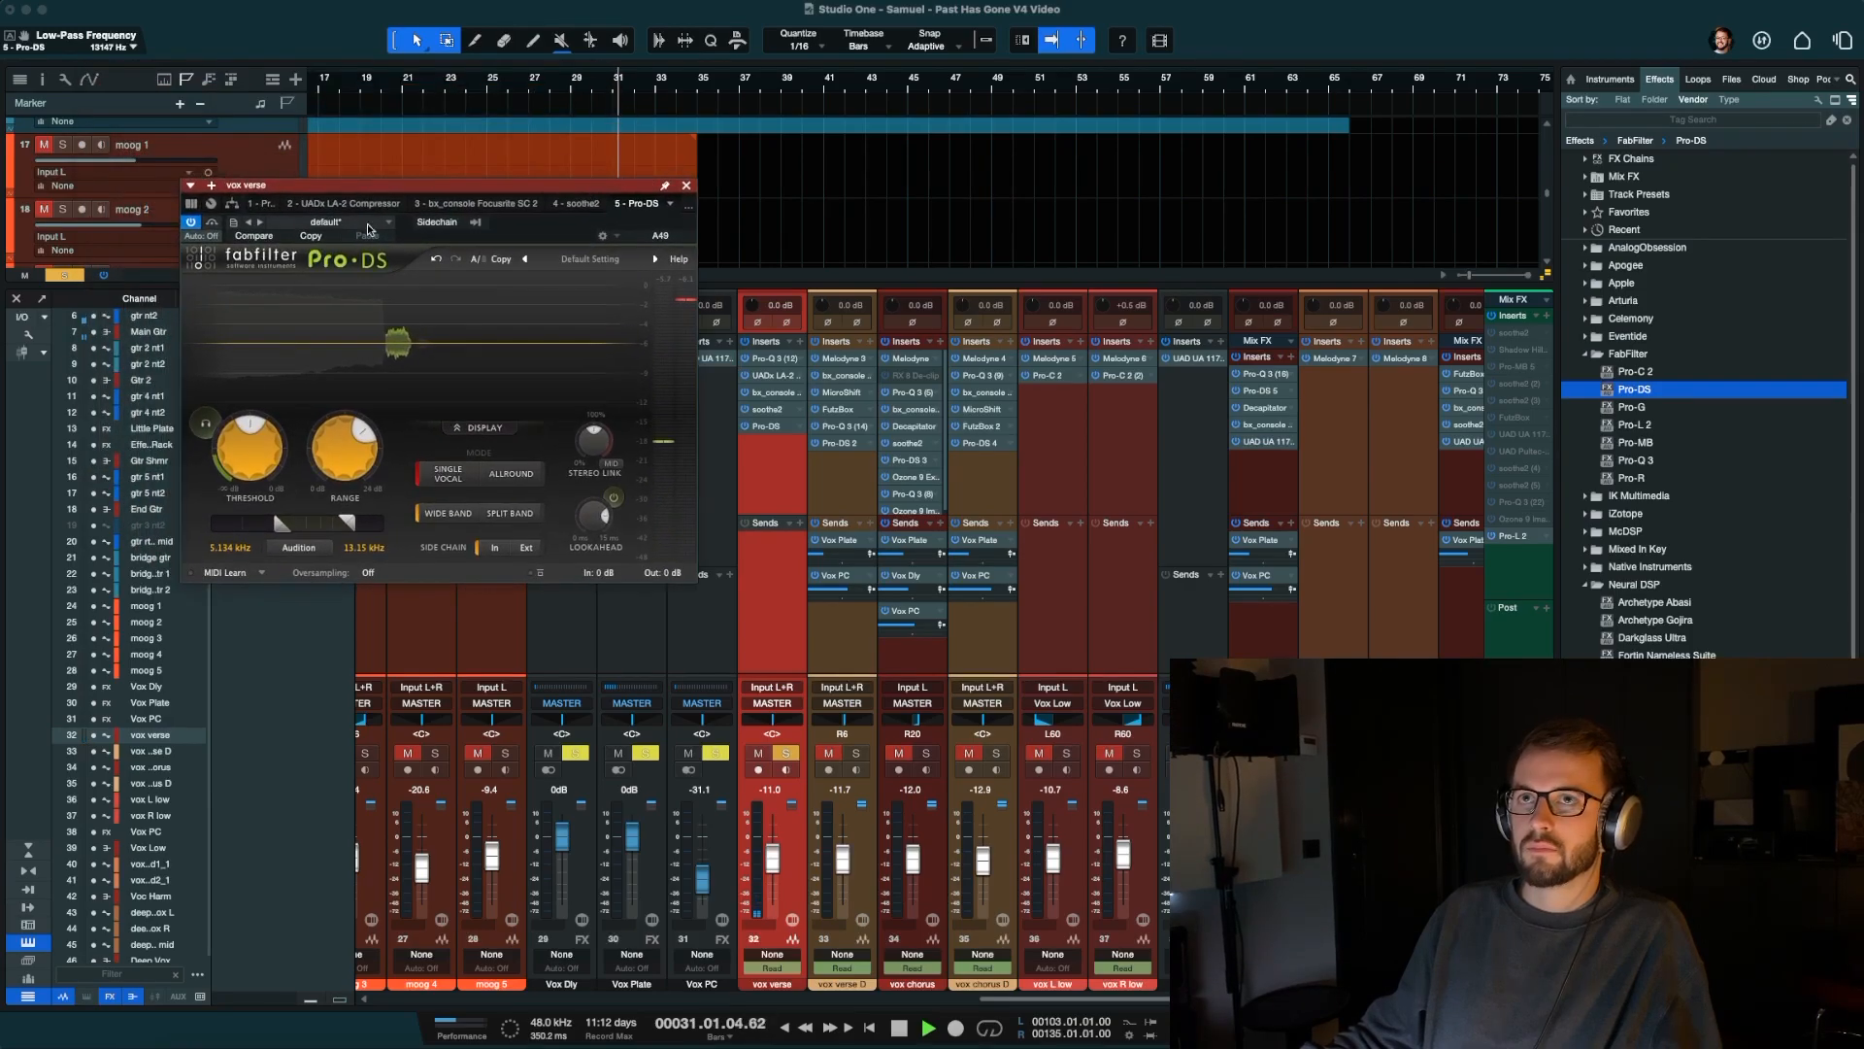
Compare the playing verse vocal with Pro-DS bypassed and active, and fine-tune the threshold to about -29.5 dB.
{"action": "left_click", "coordinate": [213, 223]}
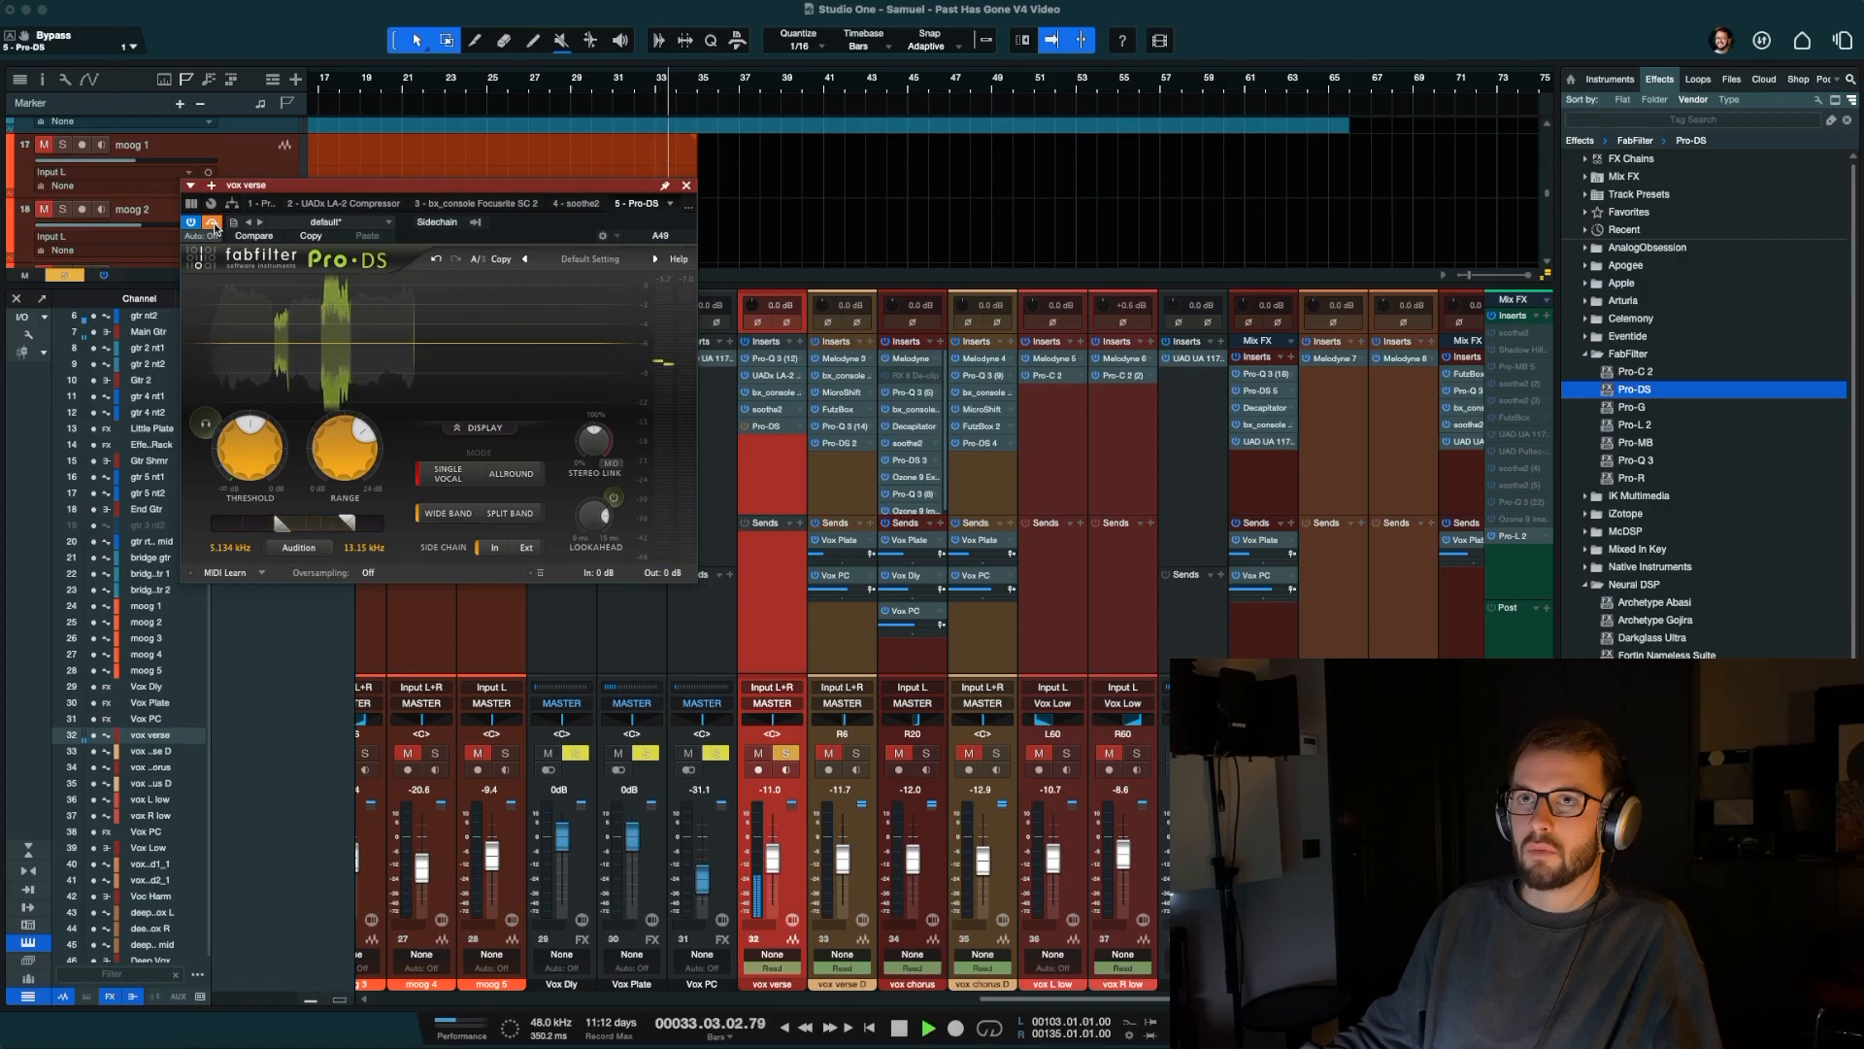
{"action": "left_click", "coordinate": [212, 224]}
{"action": "left_click", "coordinate": [236, 443]}
{"action": "key", "text": "space"}
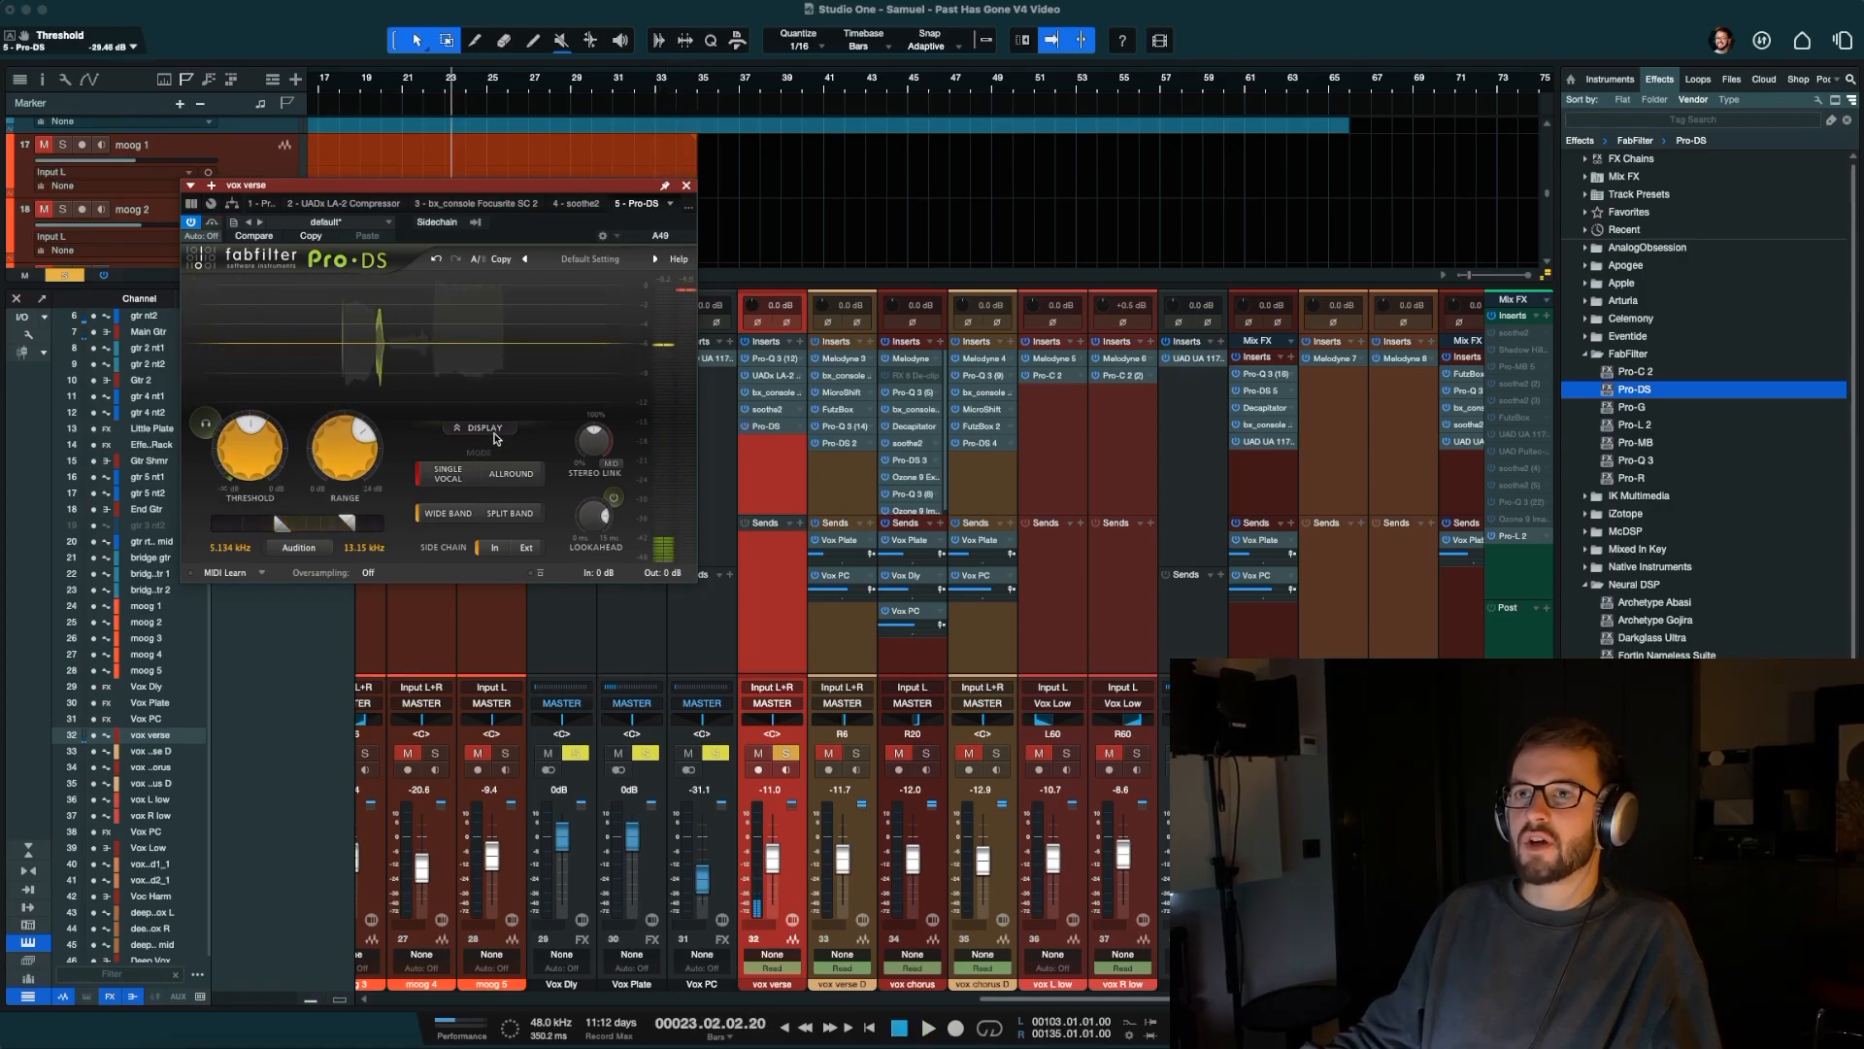
Compare the Pro-DS Allround mode with Single Vocal on the verse vocal, return to Single Vocal and close the plug-in.
{"action": "left_click", "coordinate": [511, 475]}
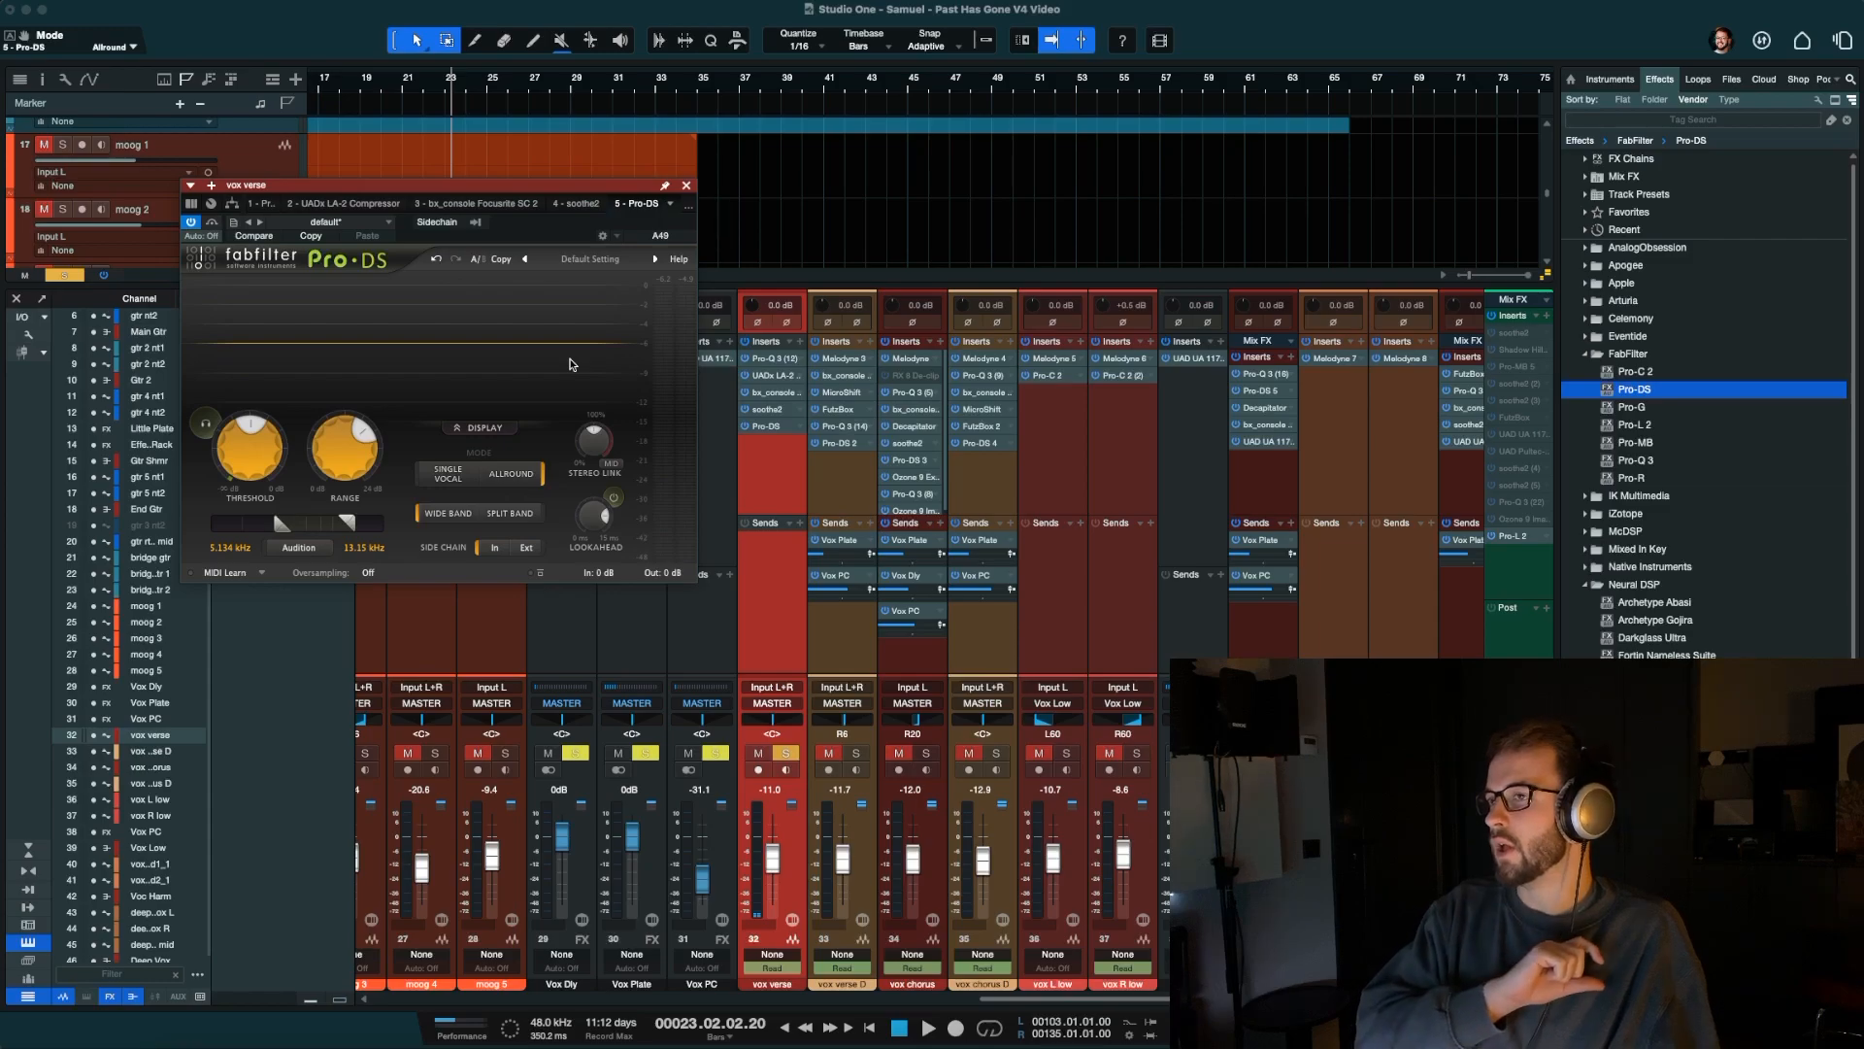
{"action": "left_click", "coordinate": [449, 475]}
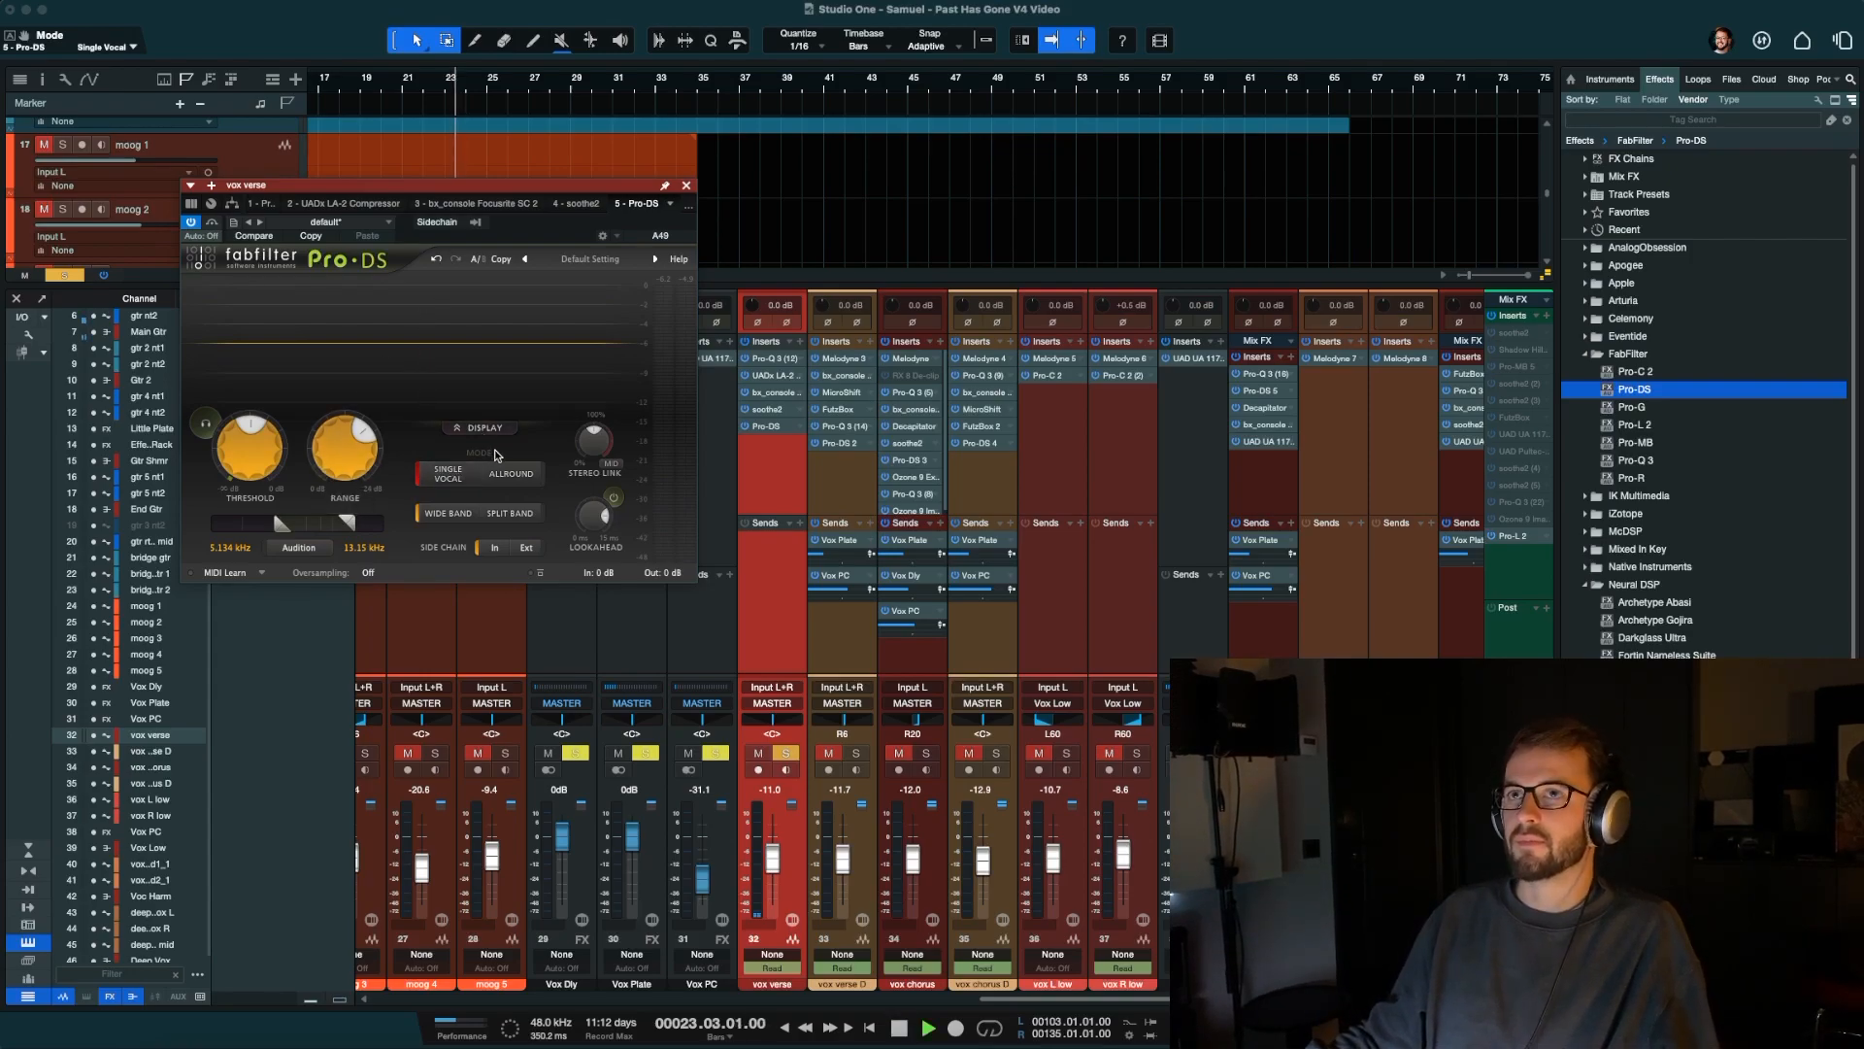
{"action": "left_click", "coordinate": [510, 473]}
{"action": "key", "text": "space"}
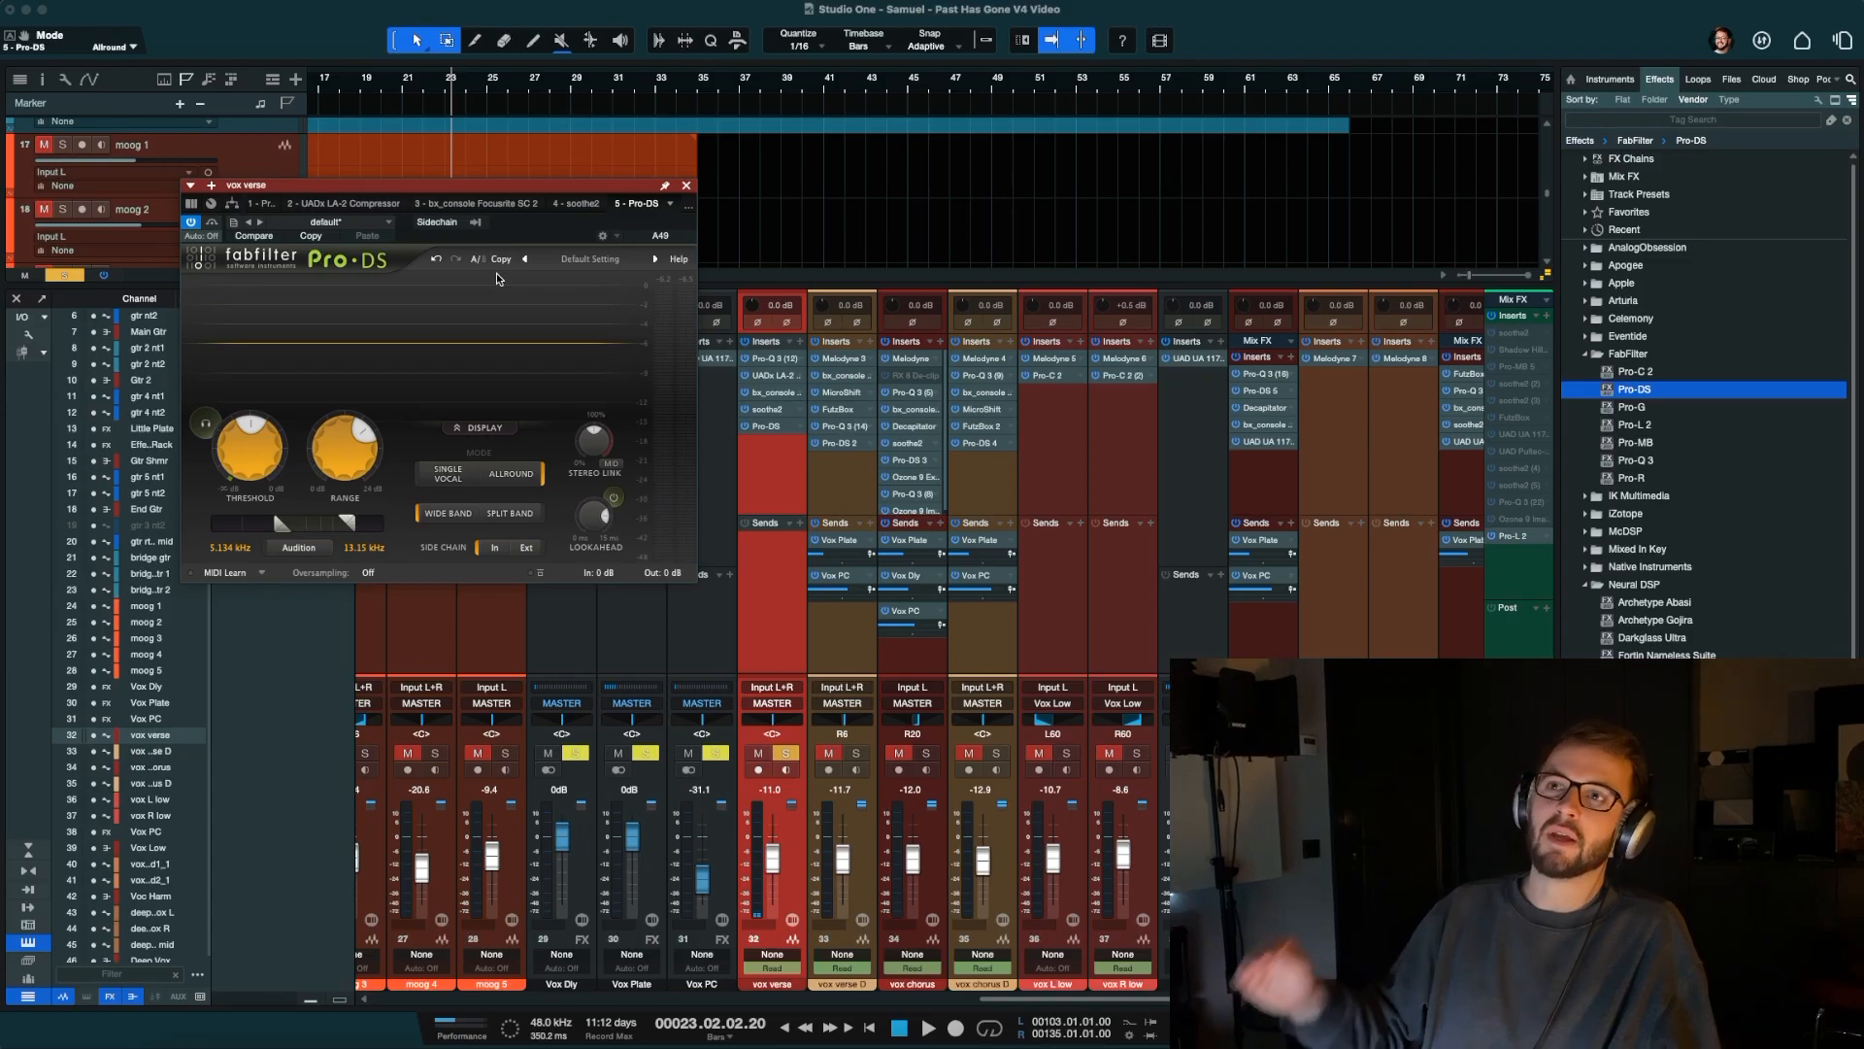
{"action": "key", "text": "space"}
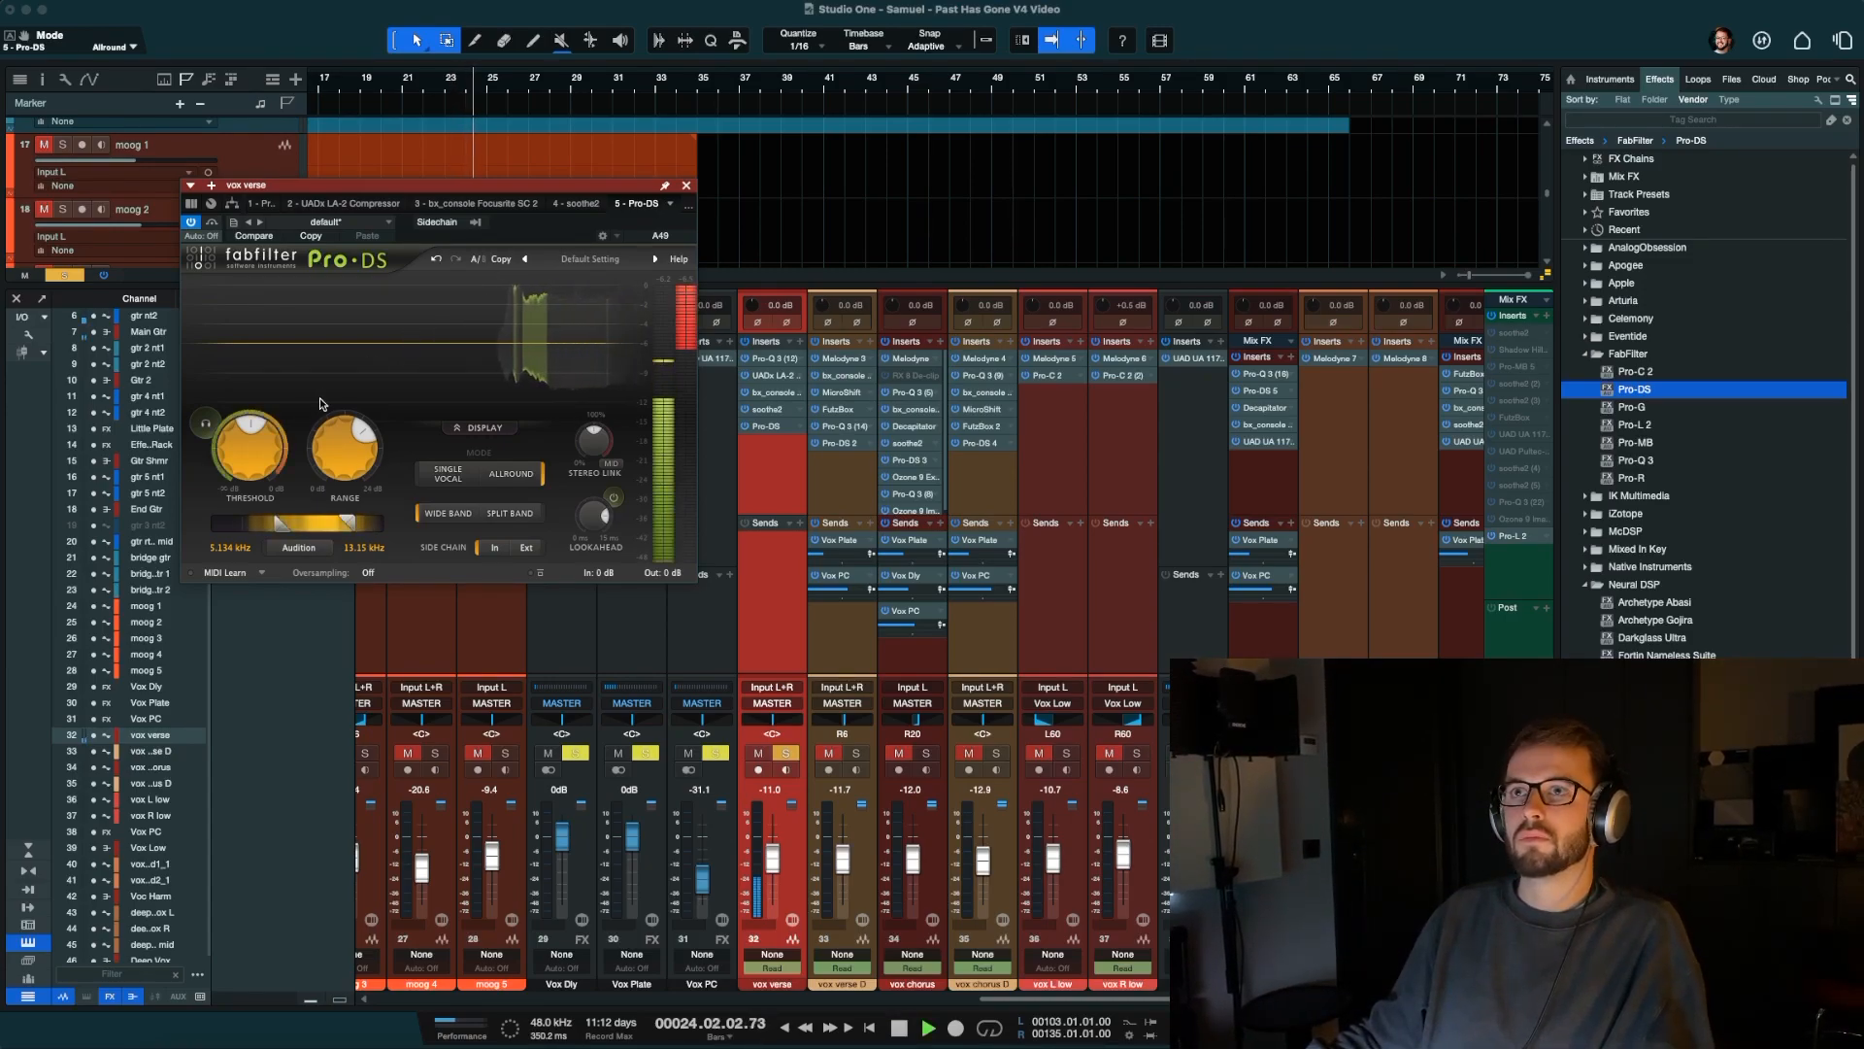
{"action": "left_click", "coordinate": [448, 476]}
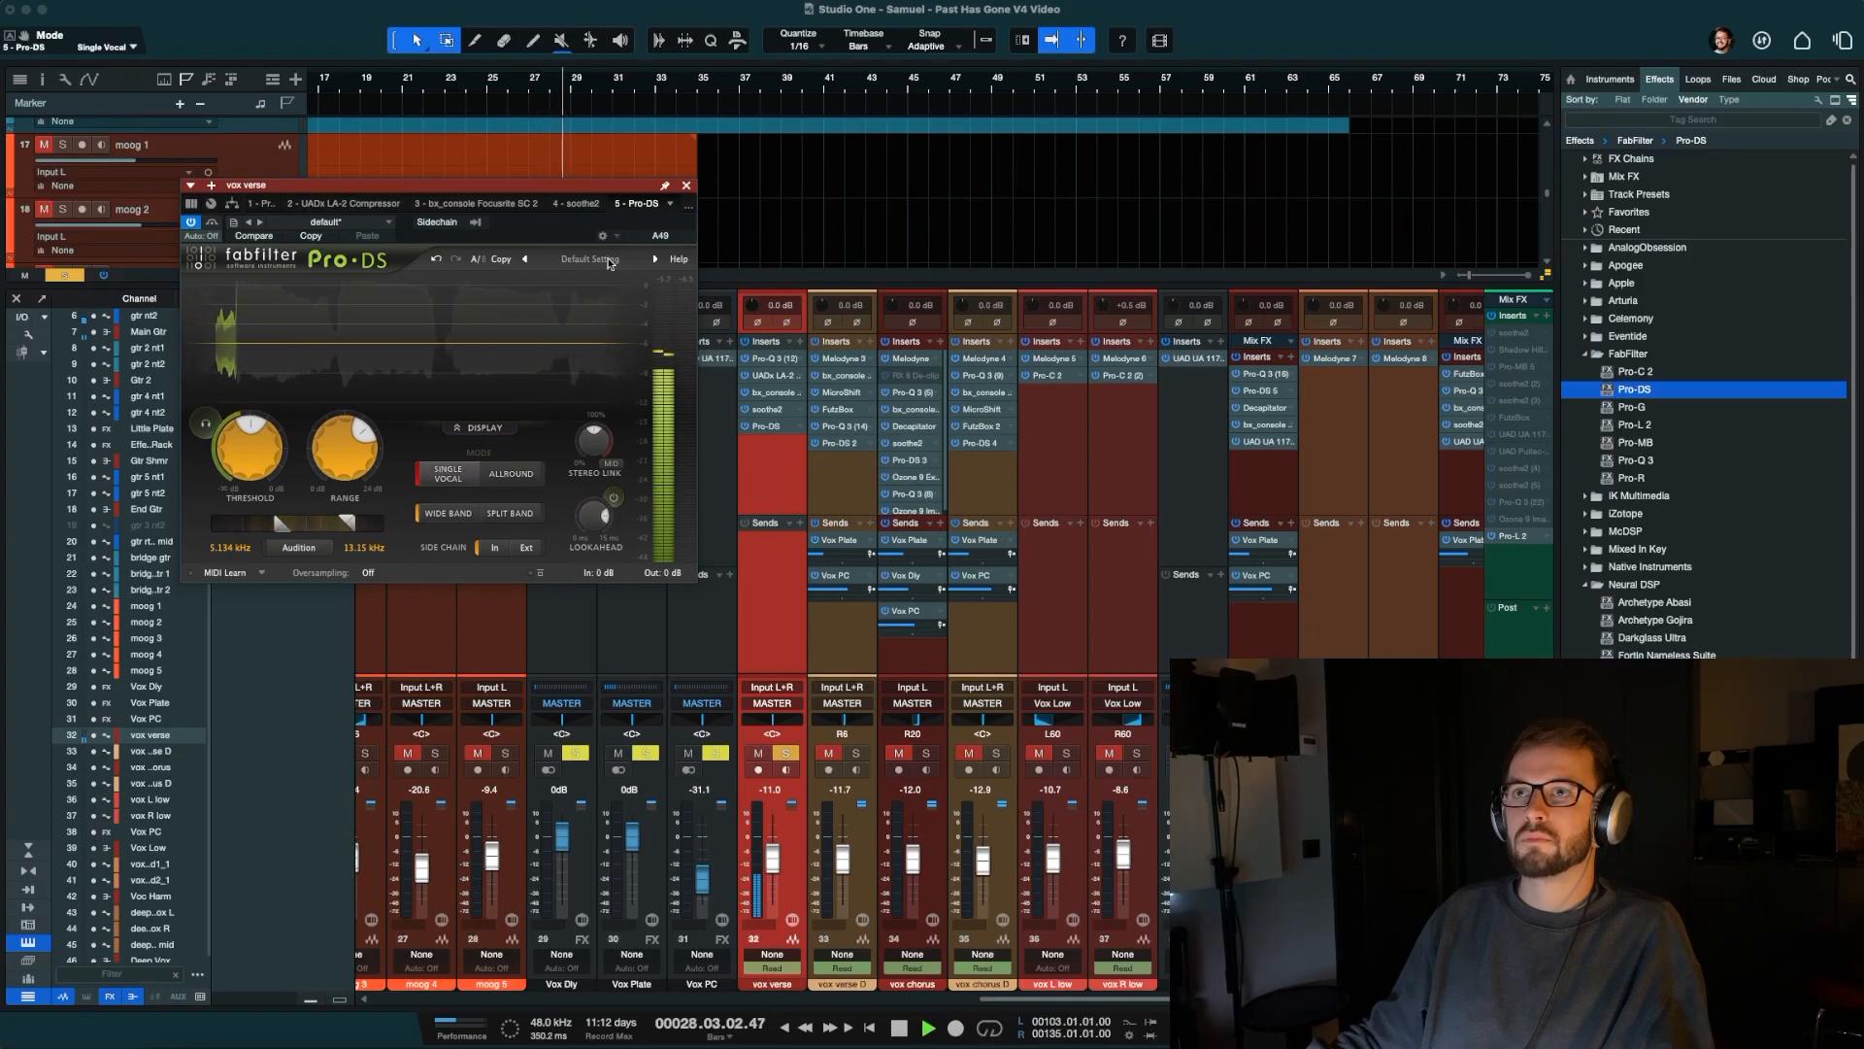
{"action": "key", "text": "space"}
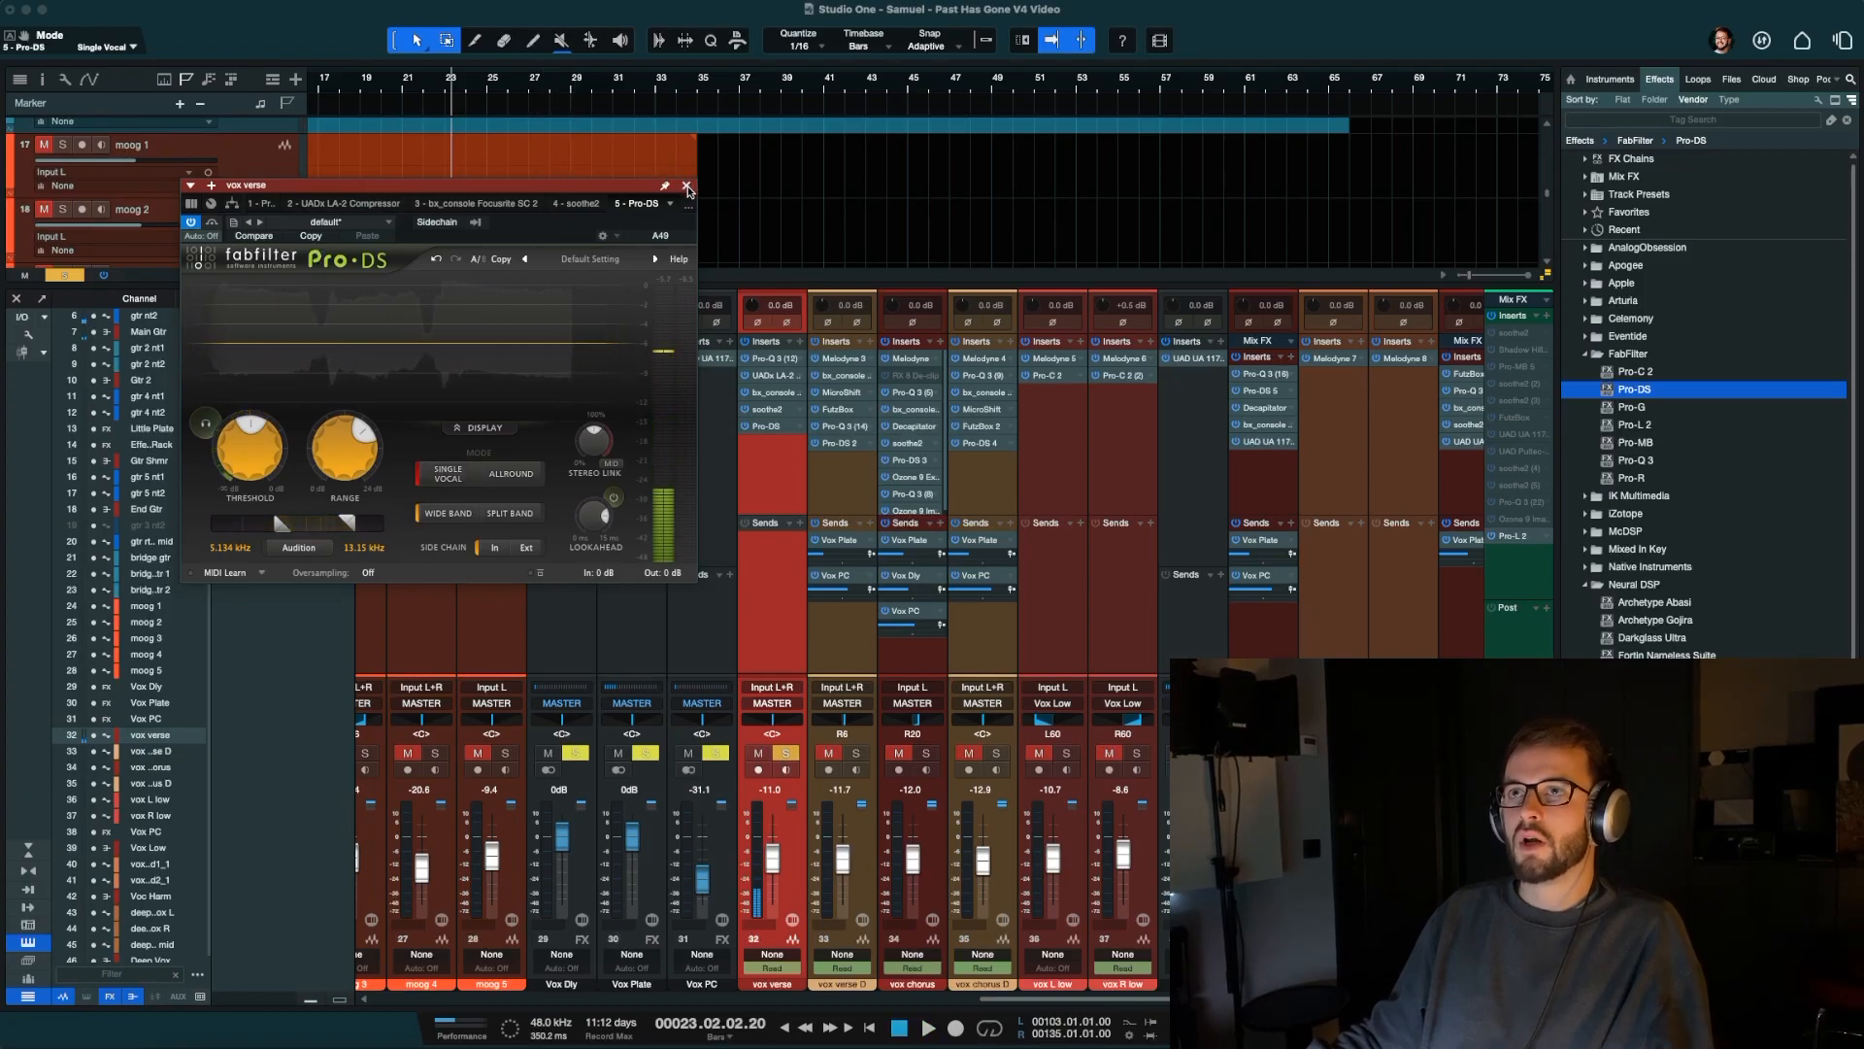
{"action": "left_click", "coordinate": [687, 187]}
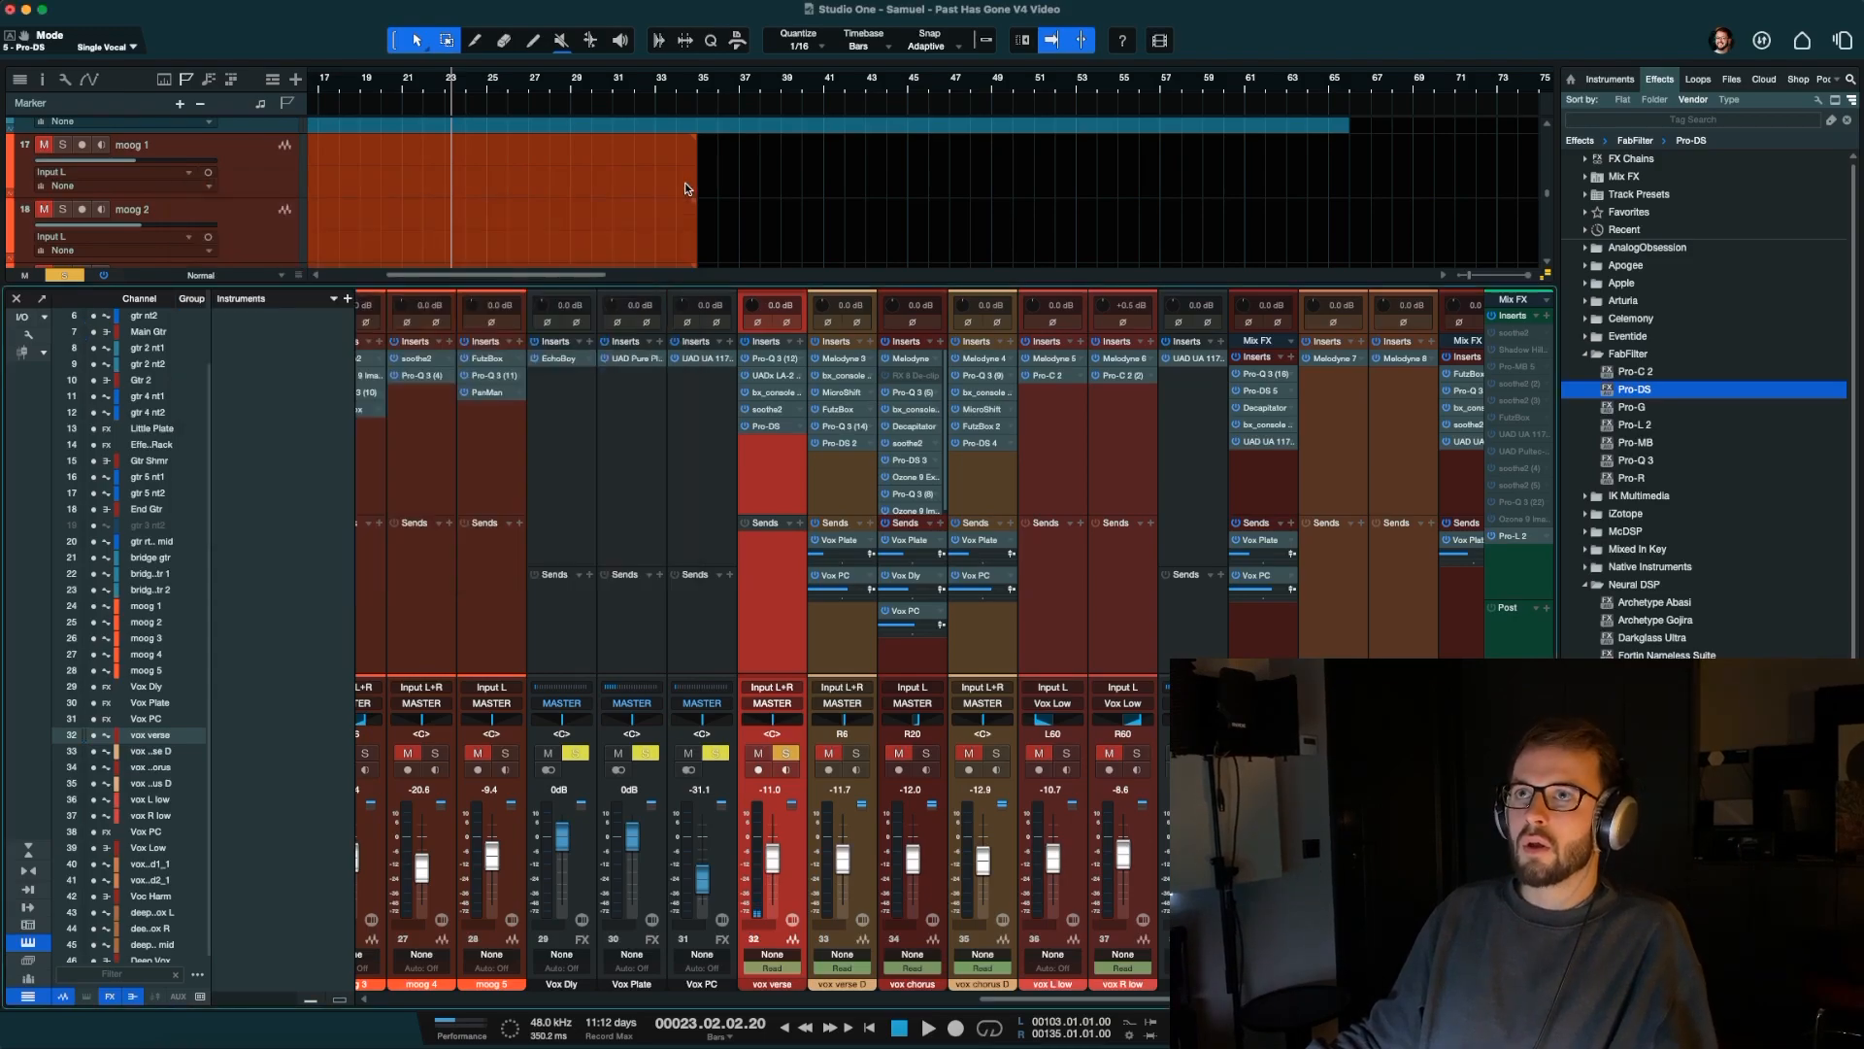
Play the song from bar 21 and lower the Pro-DS output level on vox verse to about -3 dB.
{"action": "left_click", "coordinate": [416, 84]}
{"action": "key", "text": "space"}
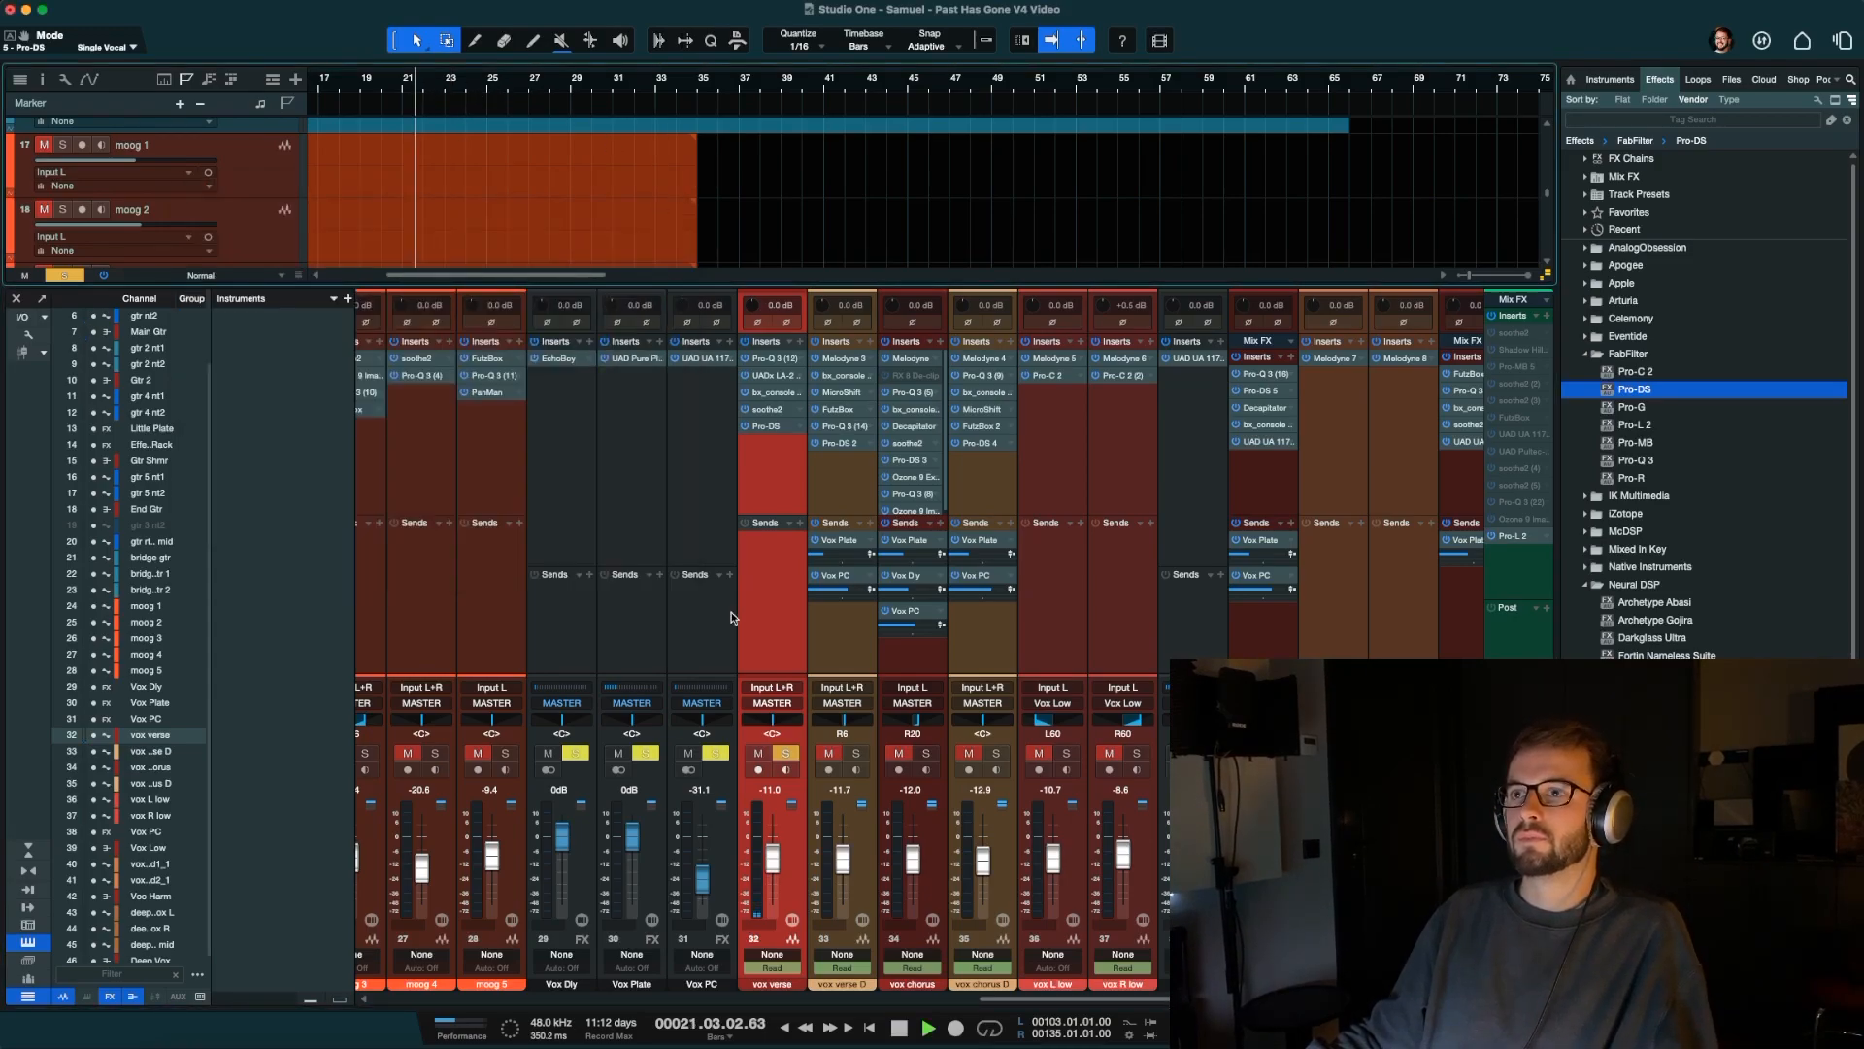
{"action": "left_click", "coordinate": [776, 428]}
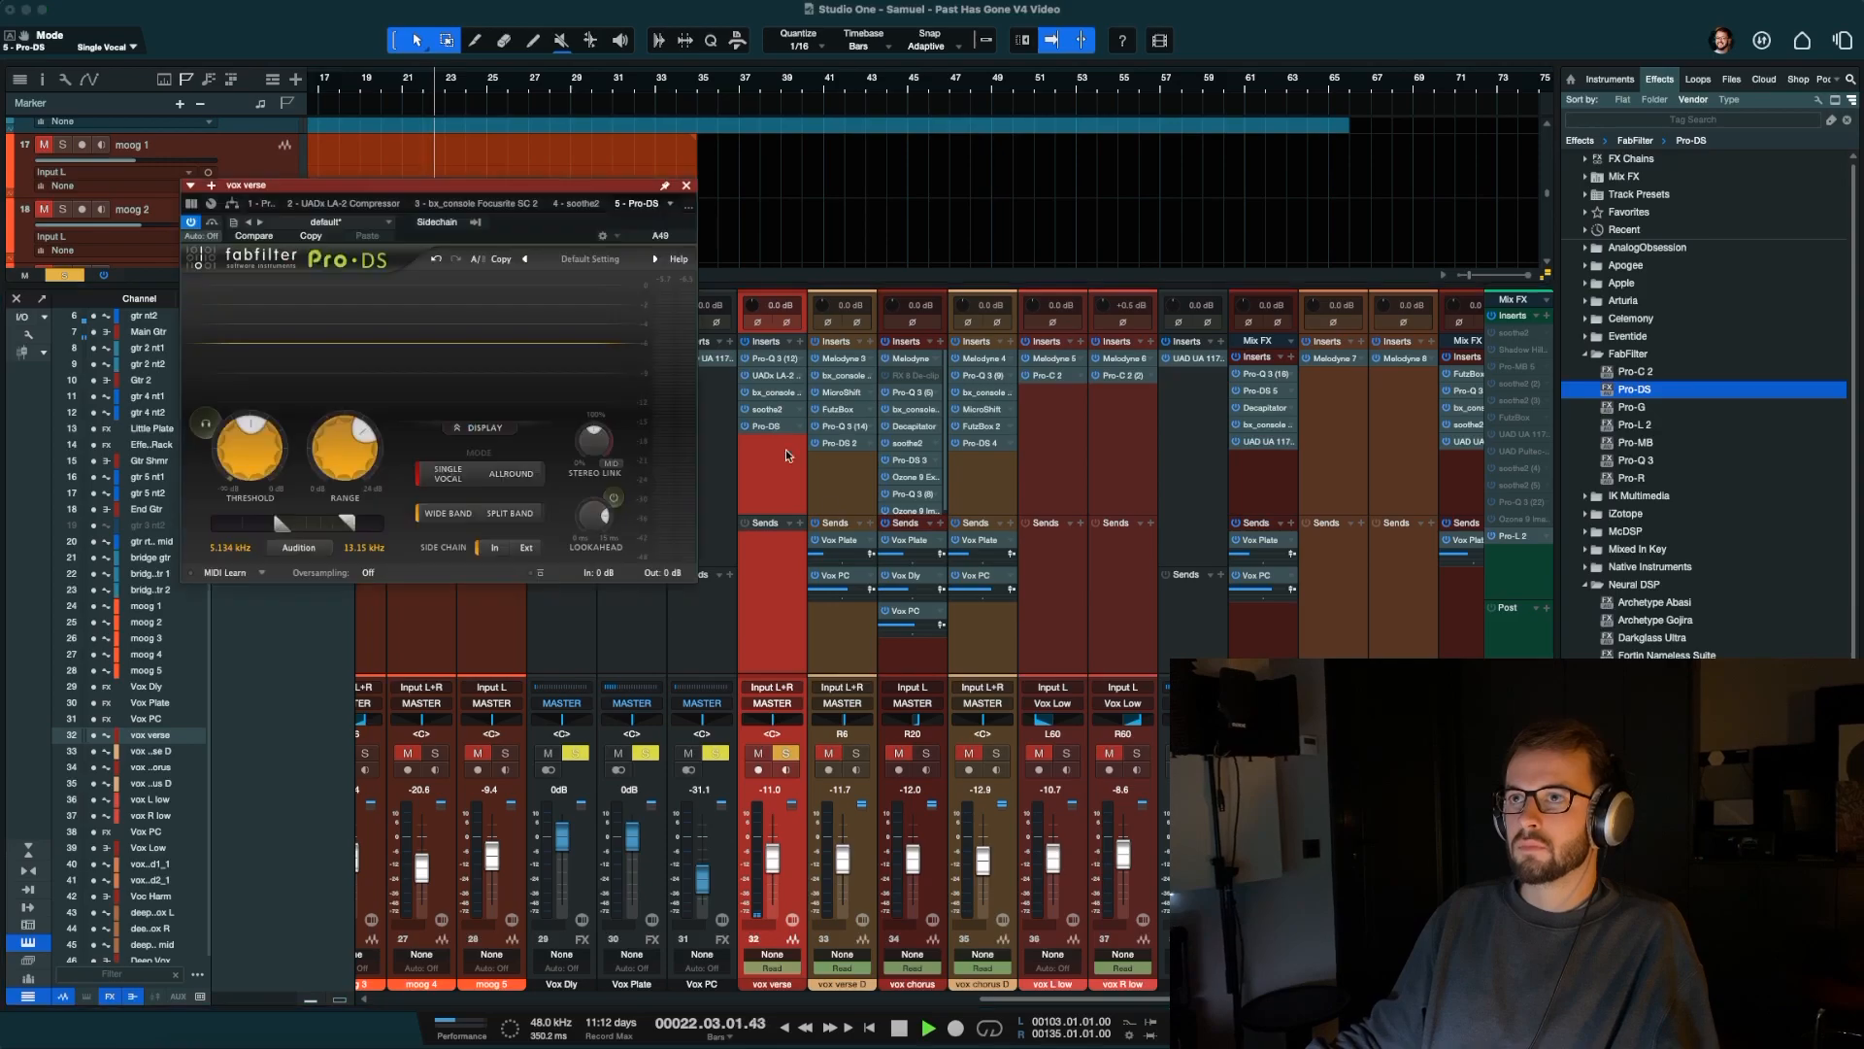
{"action": "mouse_move", "coordinate": [666, 549]}
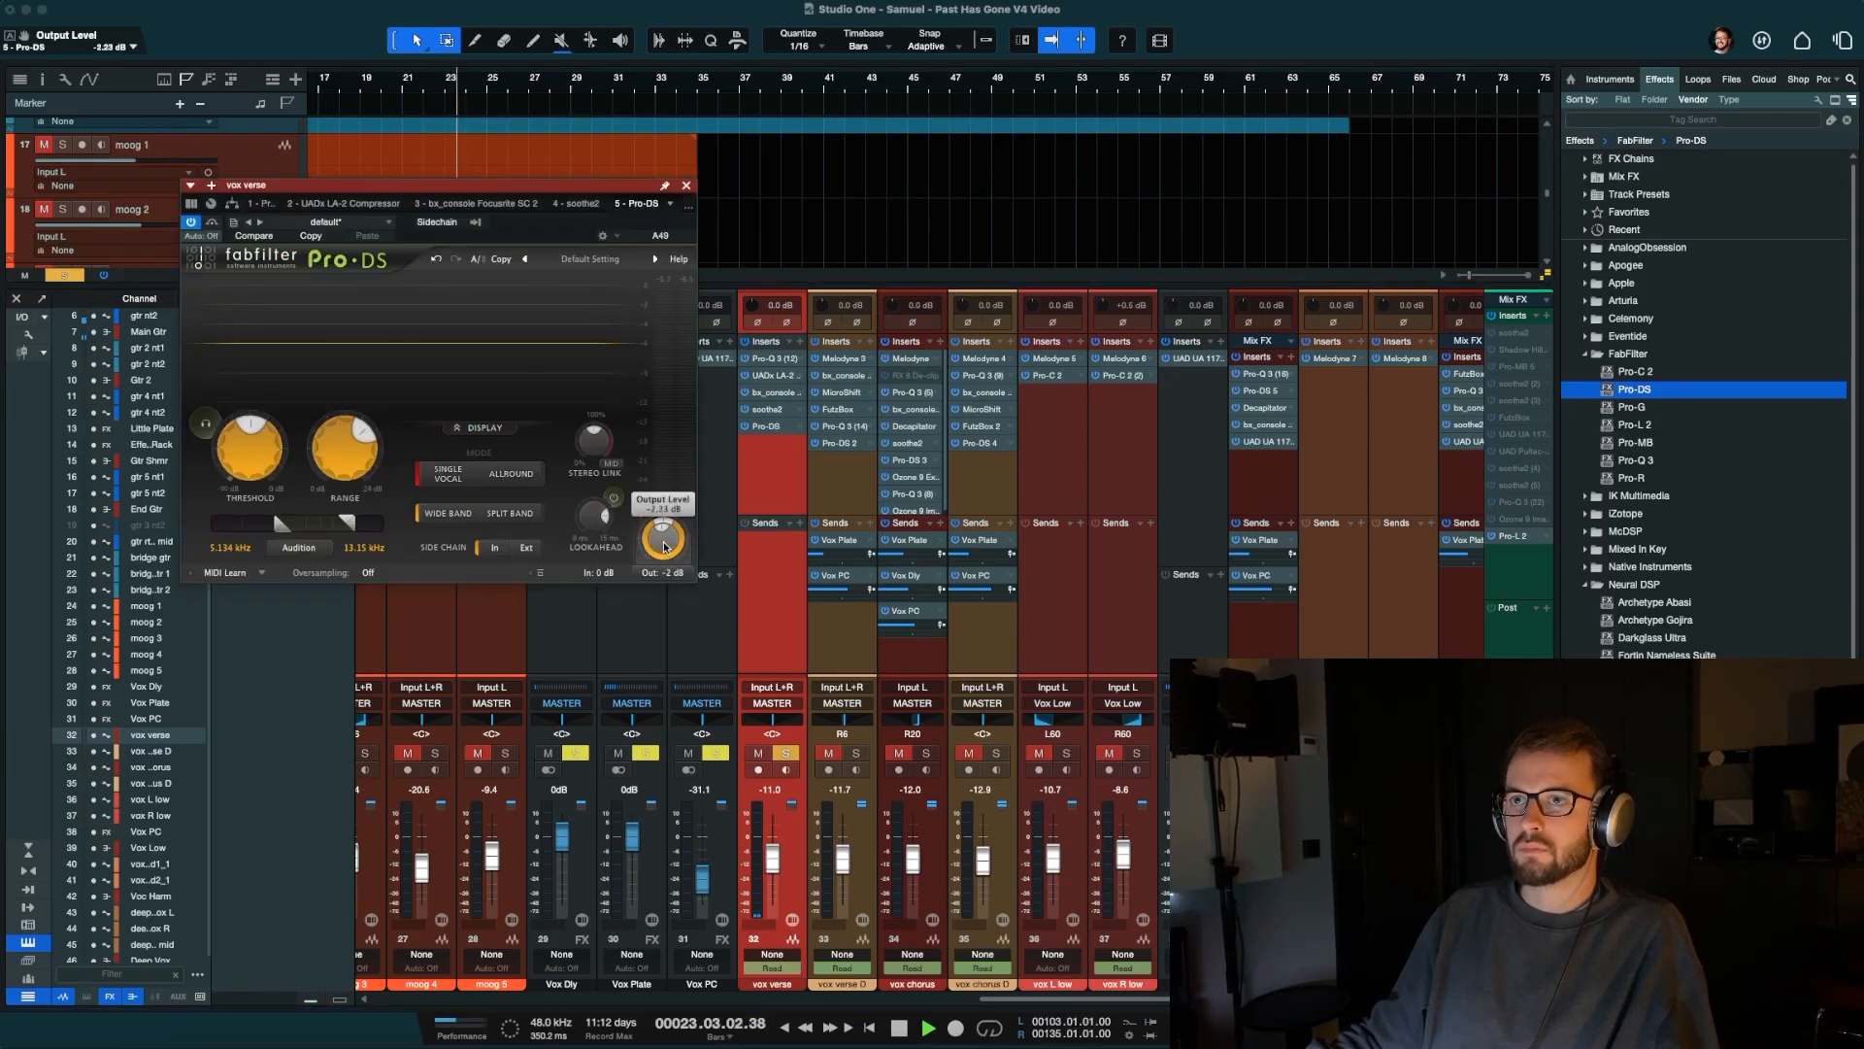
{"action": "scroll", "coordinate": [664, 546], "scroll_direction": "down", "scroll_amount": 2}
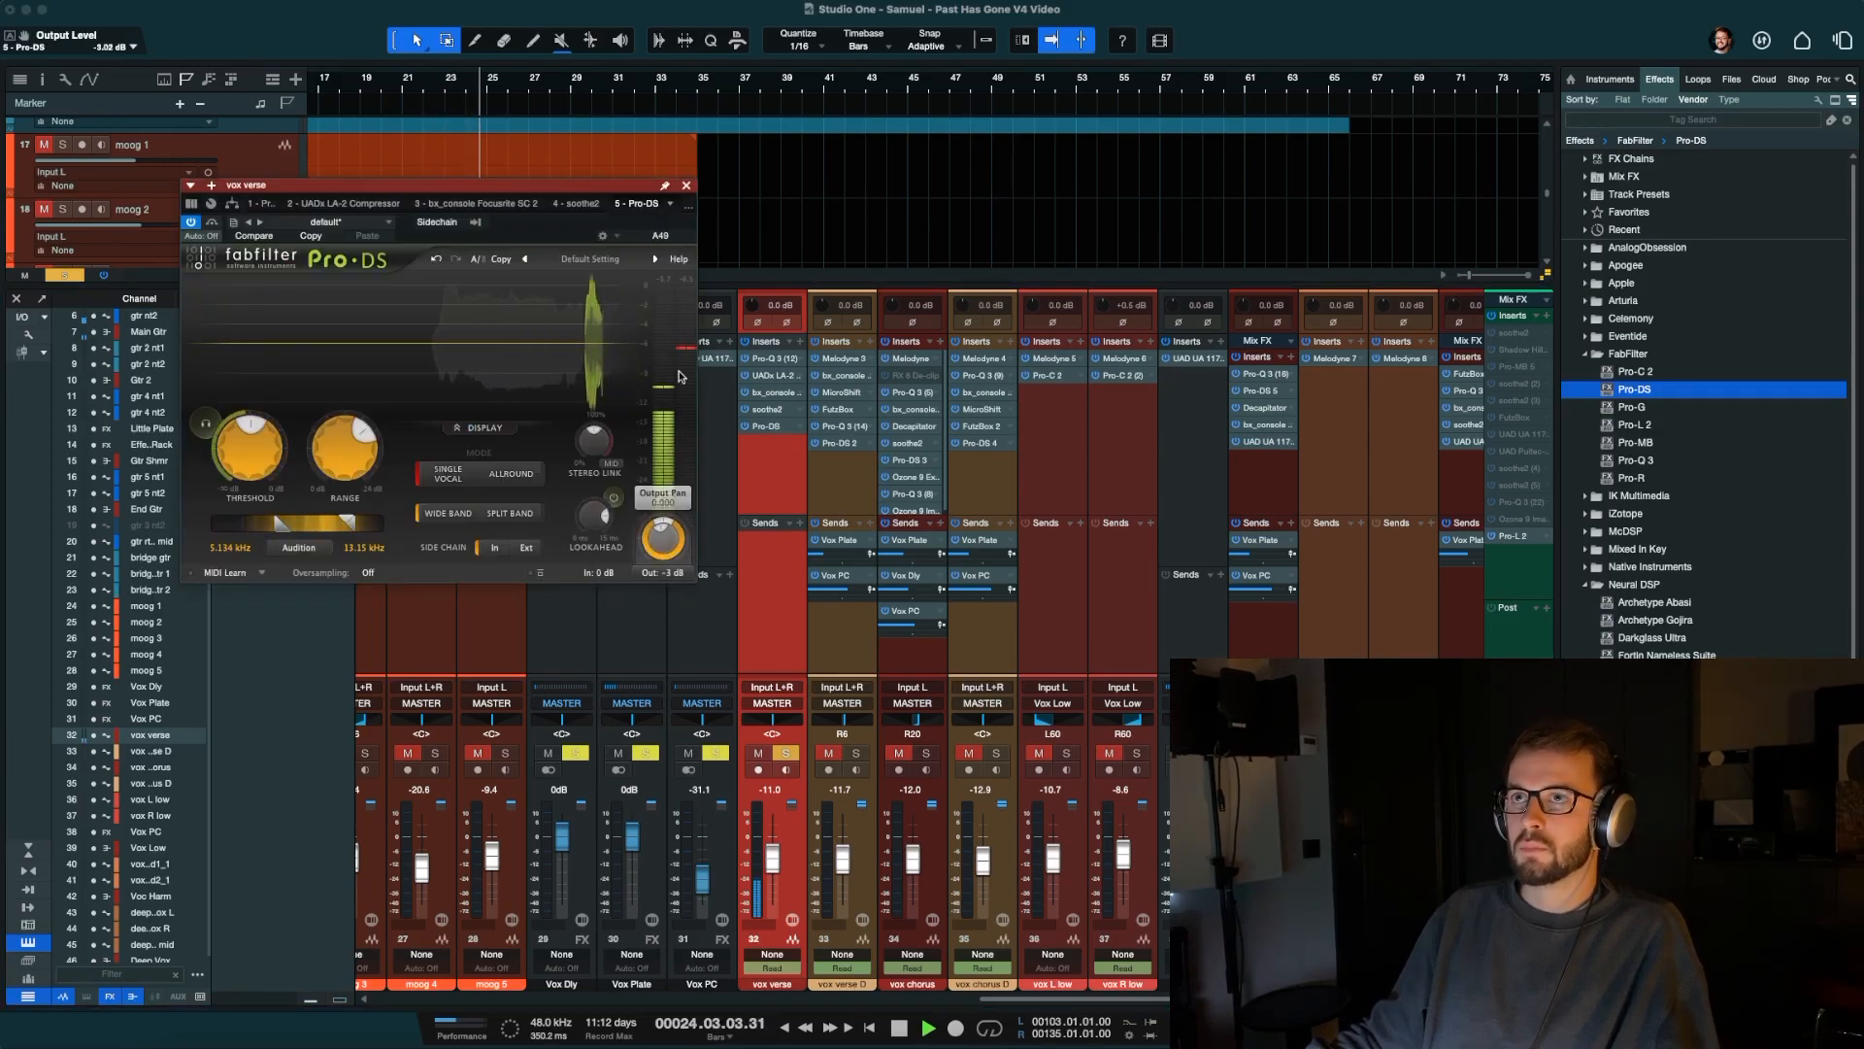
{"action": "left_click", "coordinate": [688, 186]}
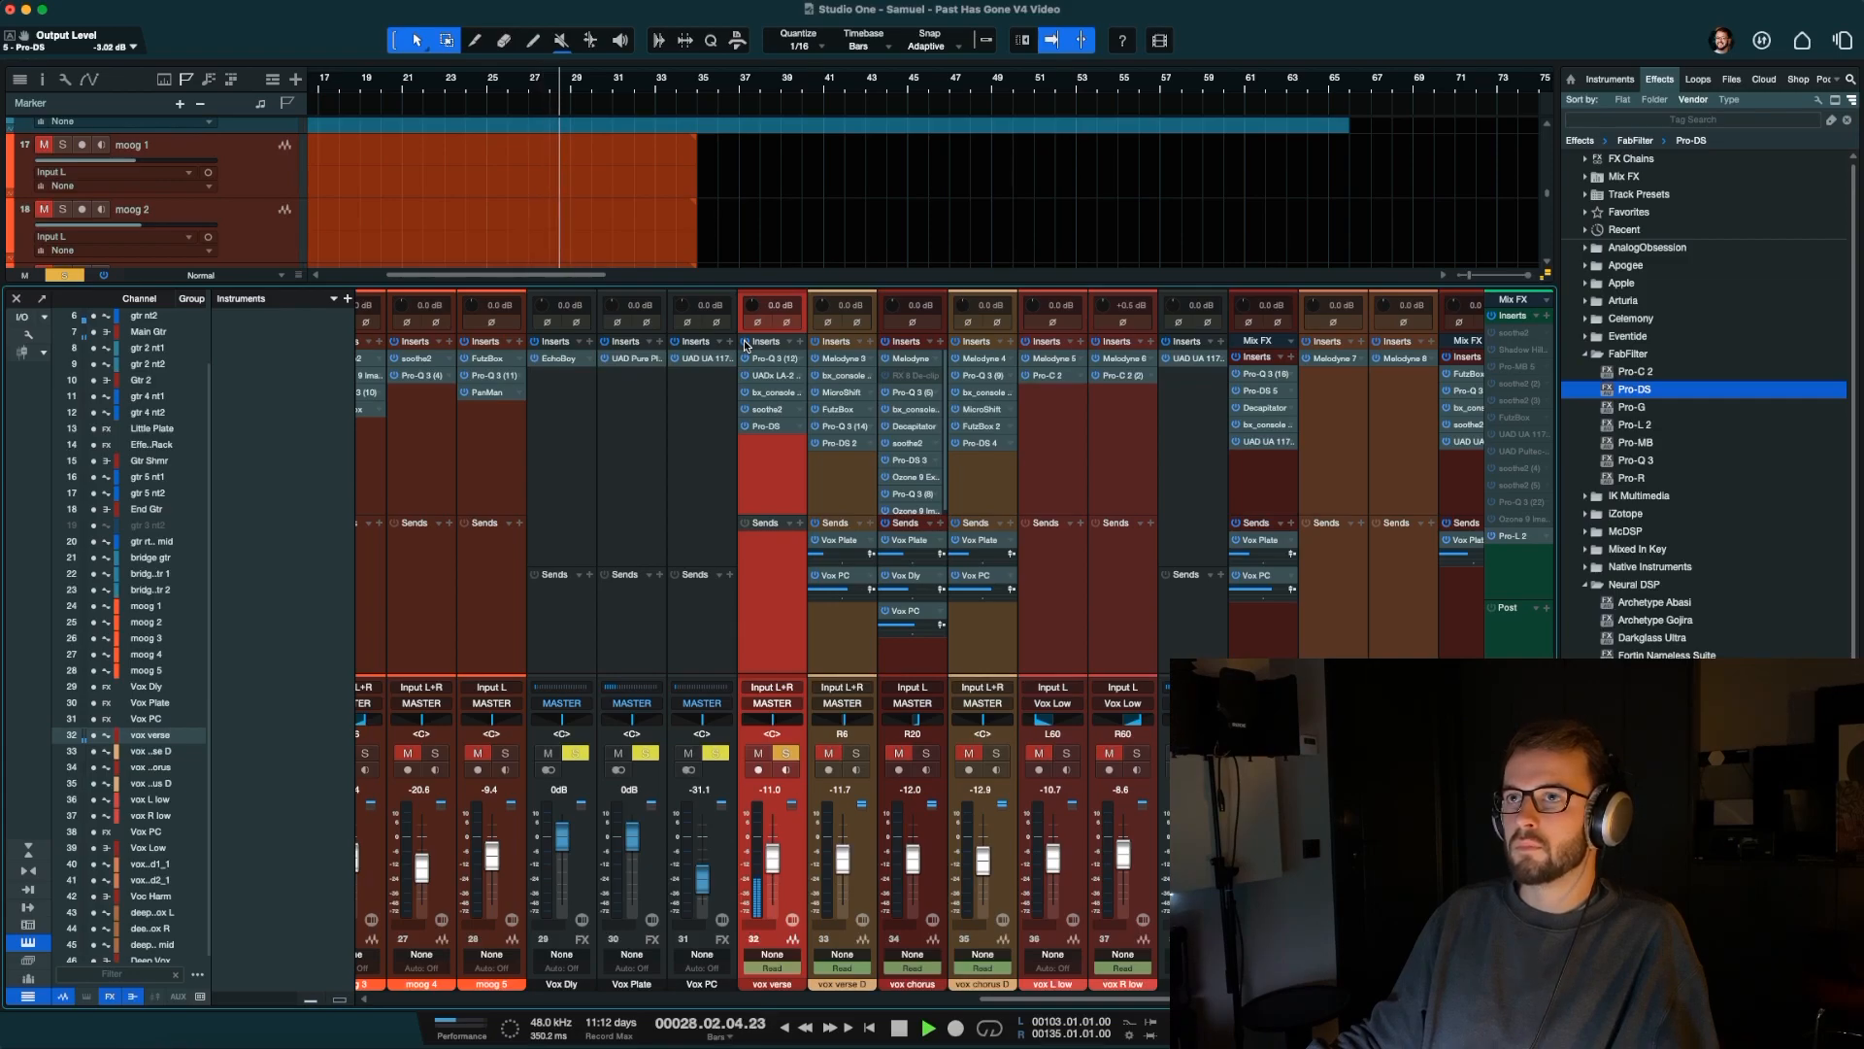
Reopen Pro-DS on vox verse during playback and fine-tune its threshold and range.
{"action": "key", "text": "F3"}
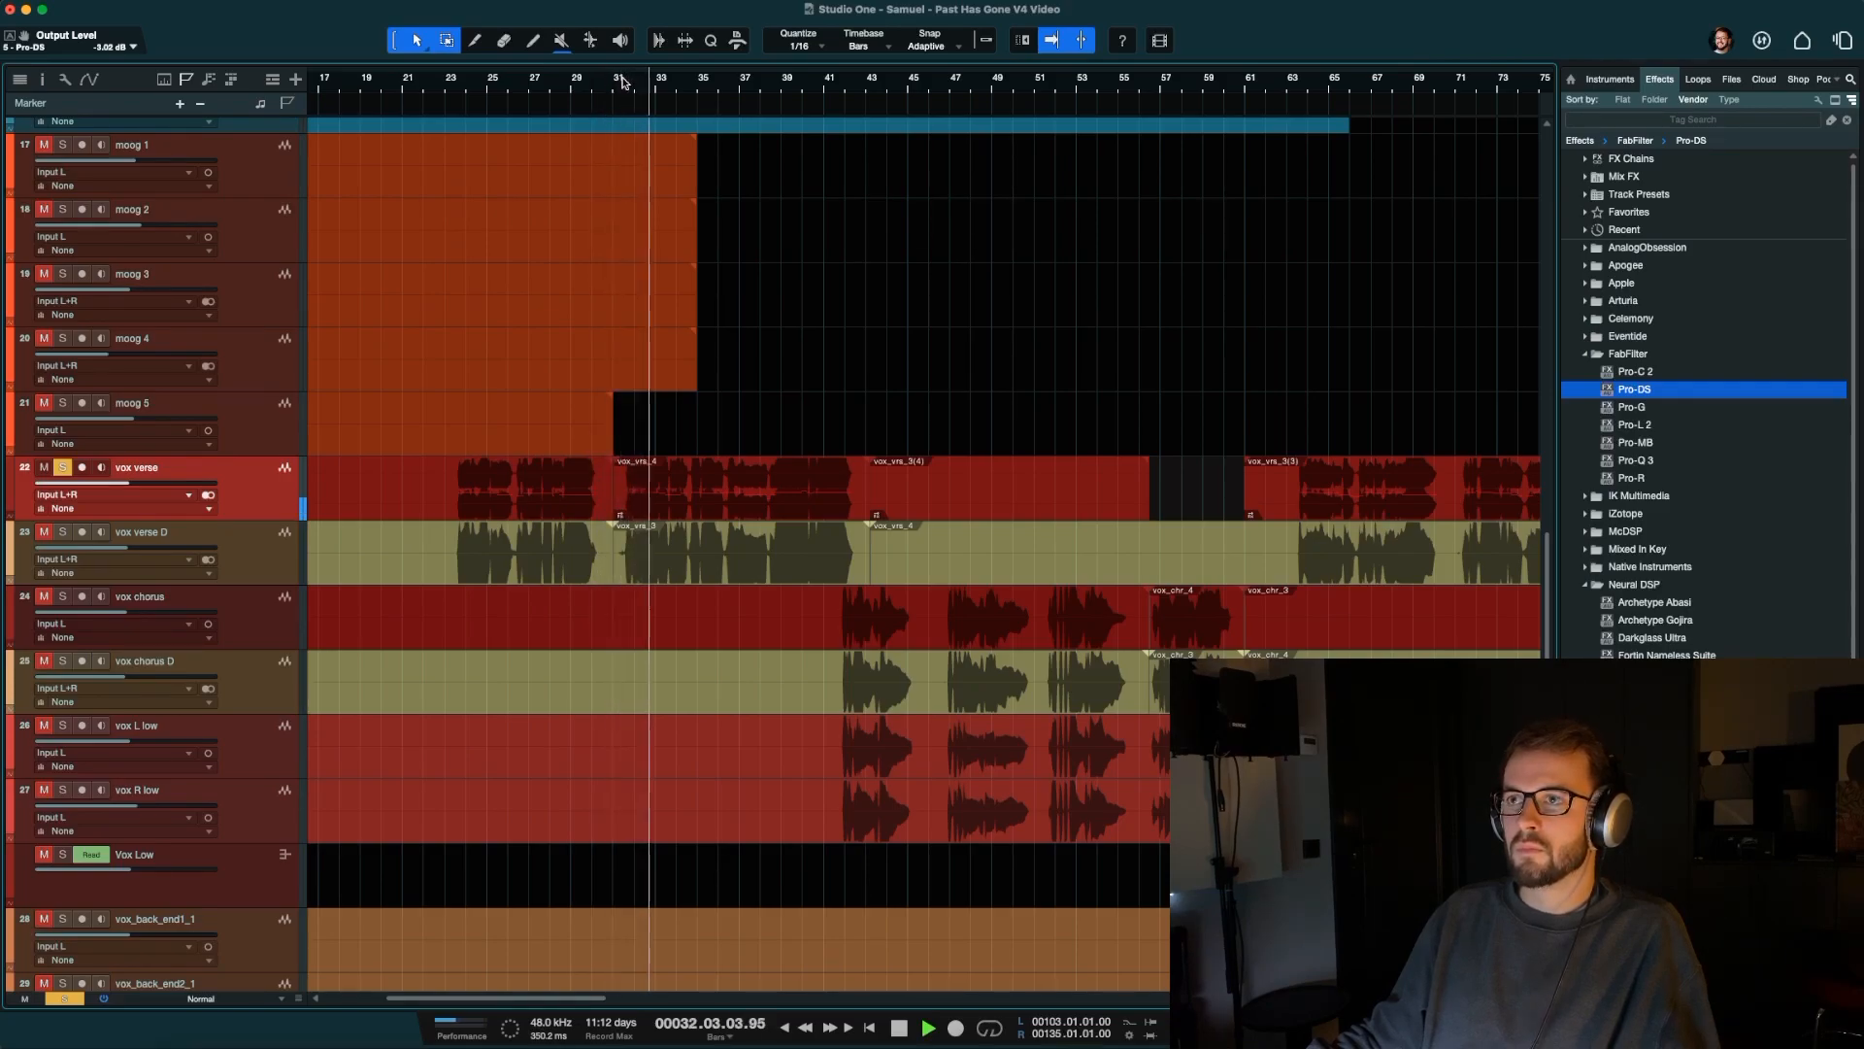
{"action": "key", "text": "F3"}
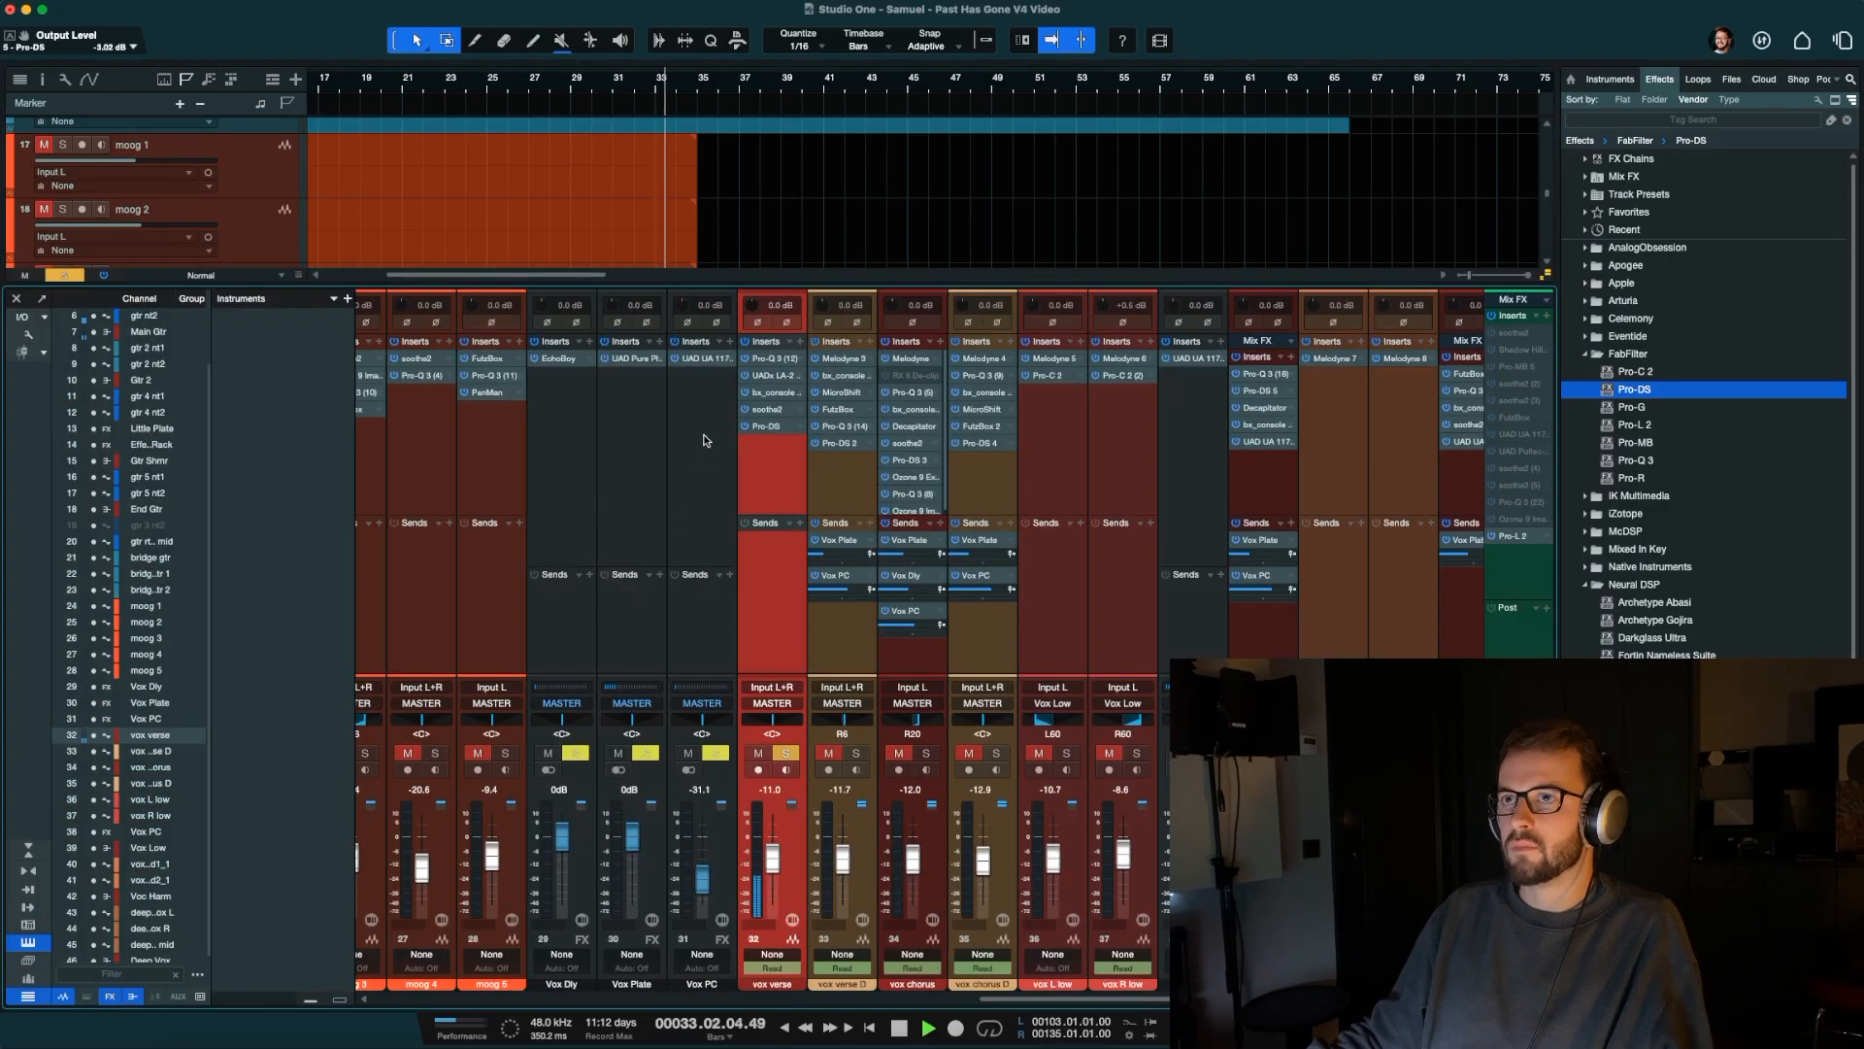
{"action": "left_click", "coordinate": [774, 428]}
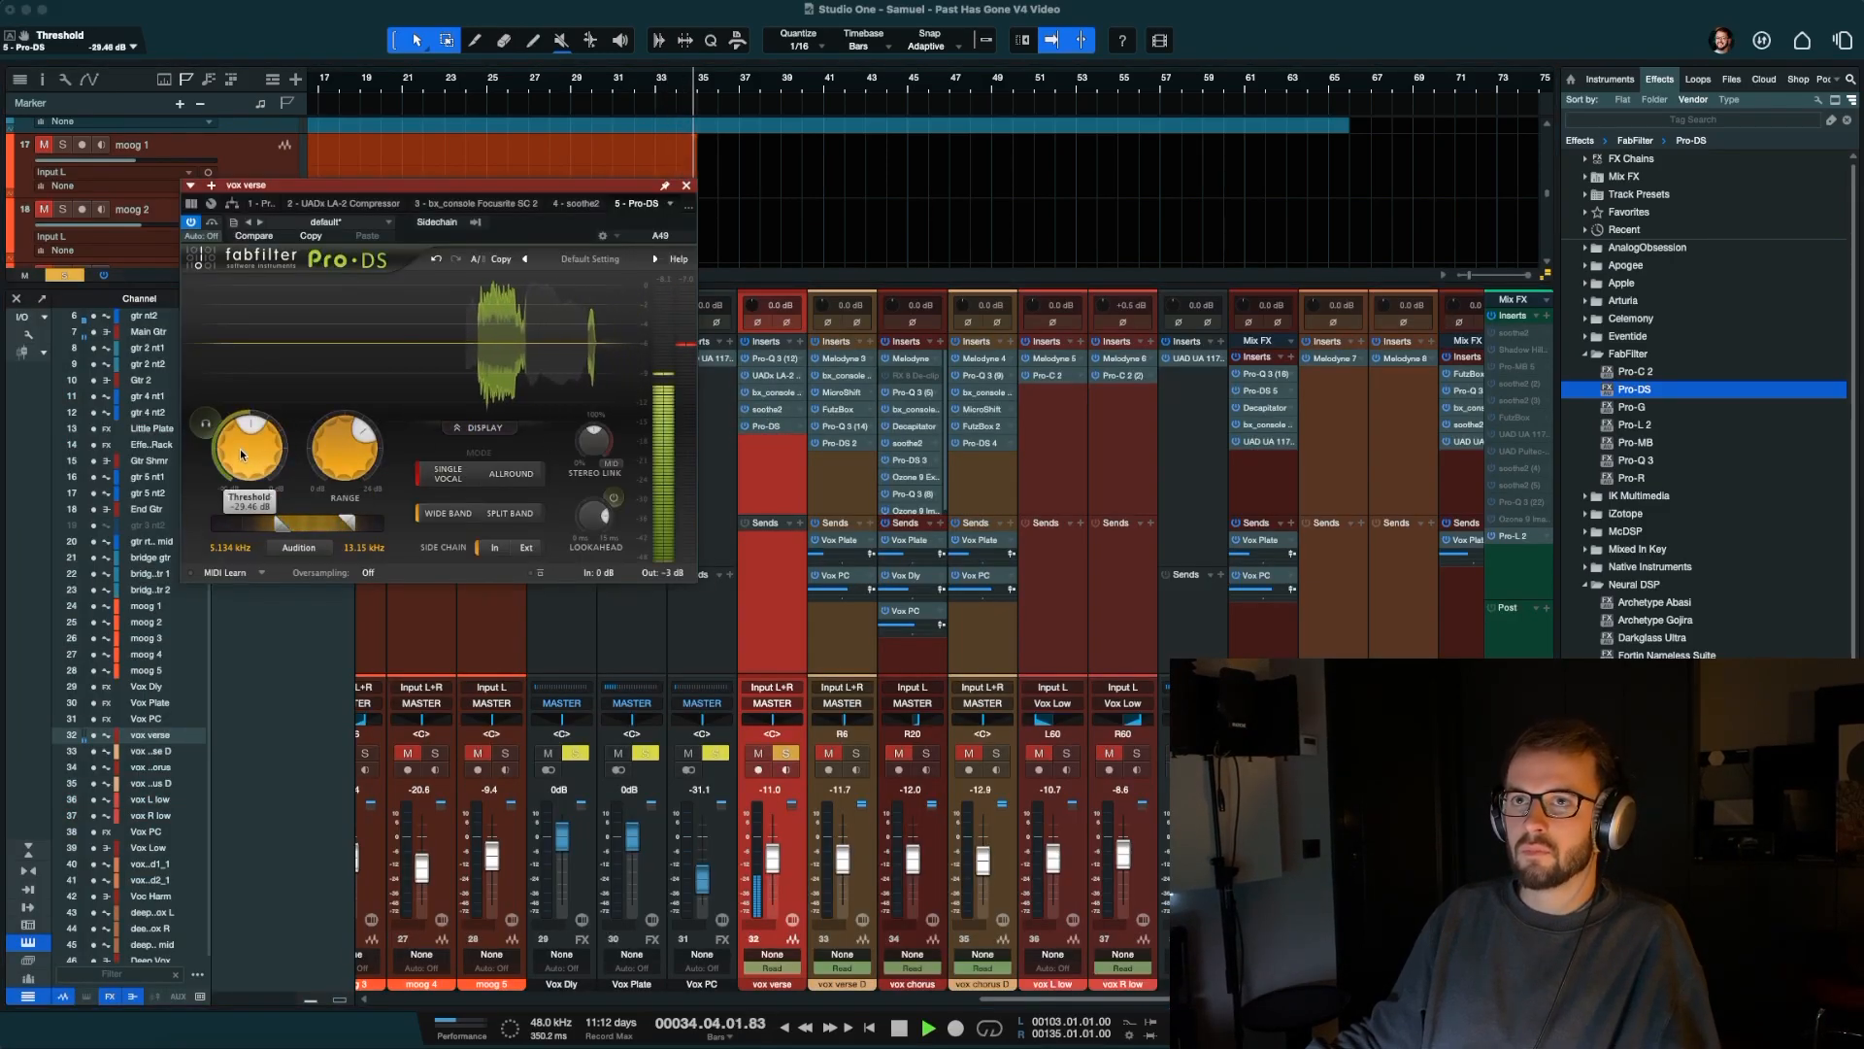
{"action": "mouse_move", "coordinate": [352, 463]}
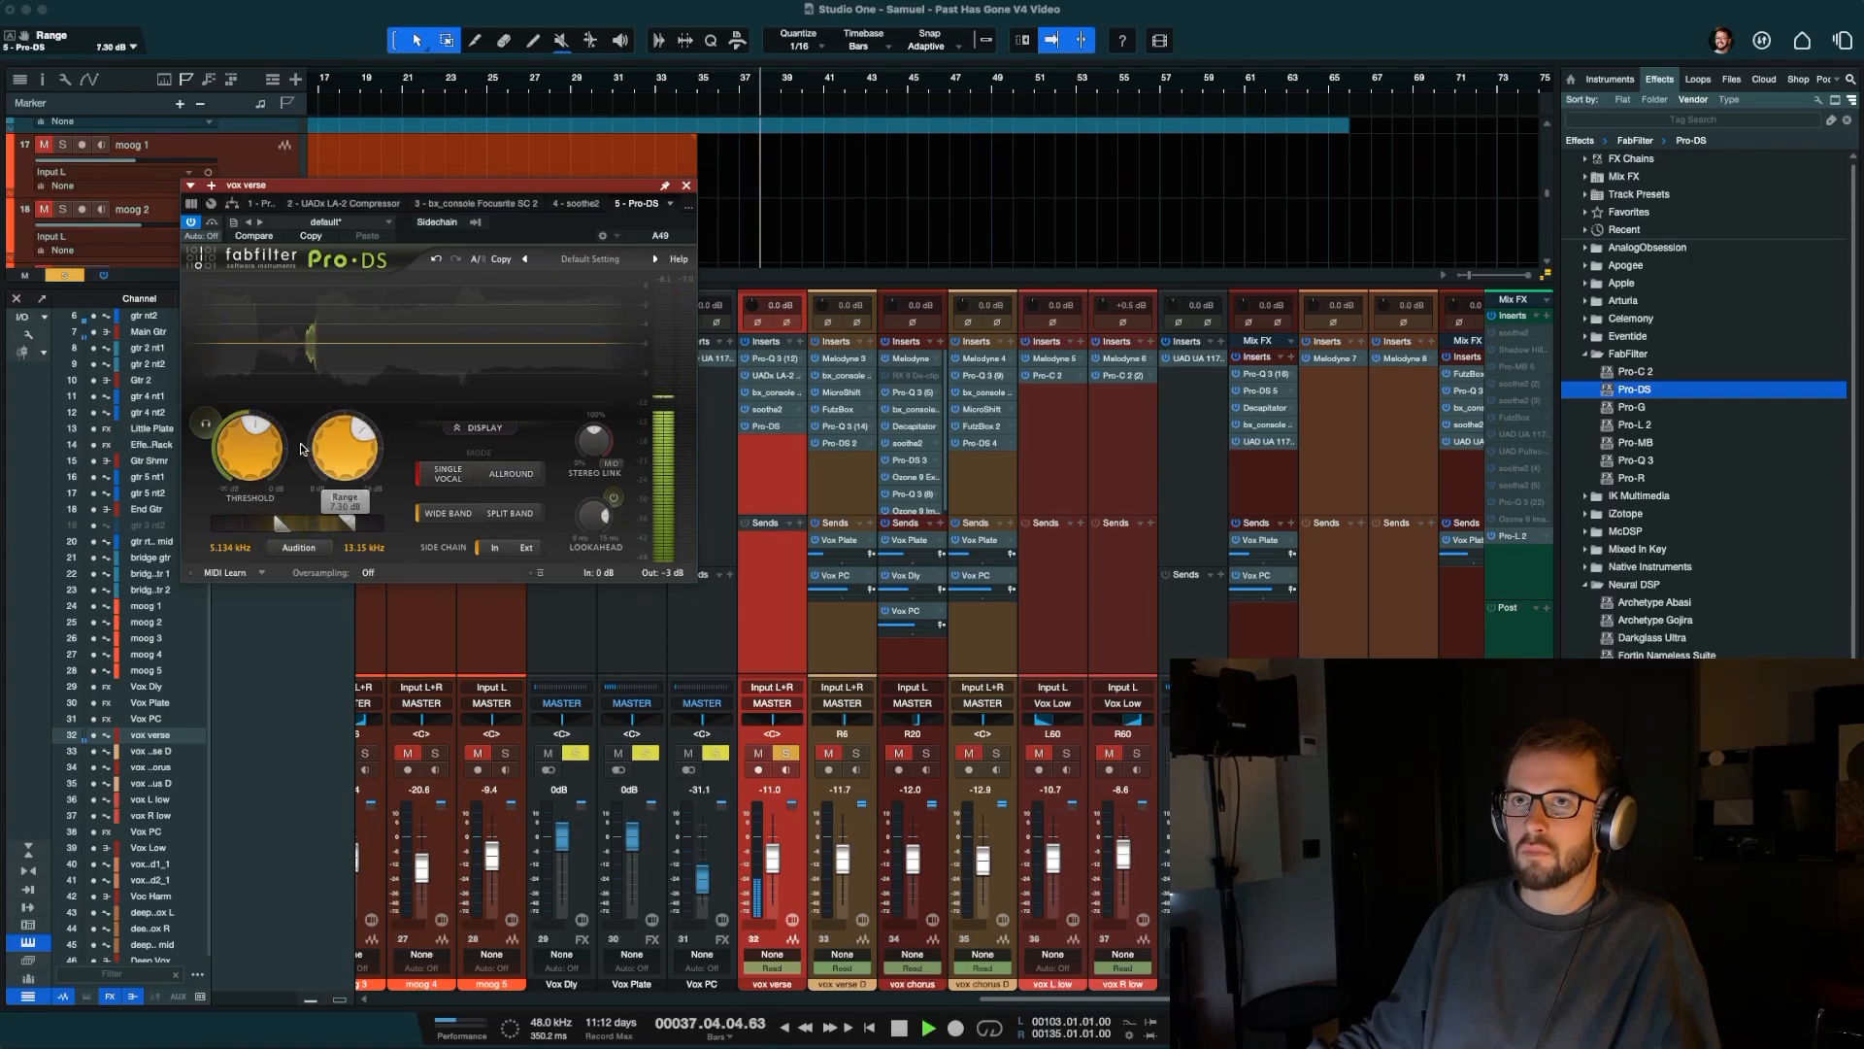
{"action": "mouse_move", "coordinate": [243, 449]}
{"action": "left_click_drag", "start_coordinate": [244, 449], "coordinate": [336, 451]}
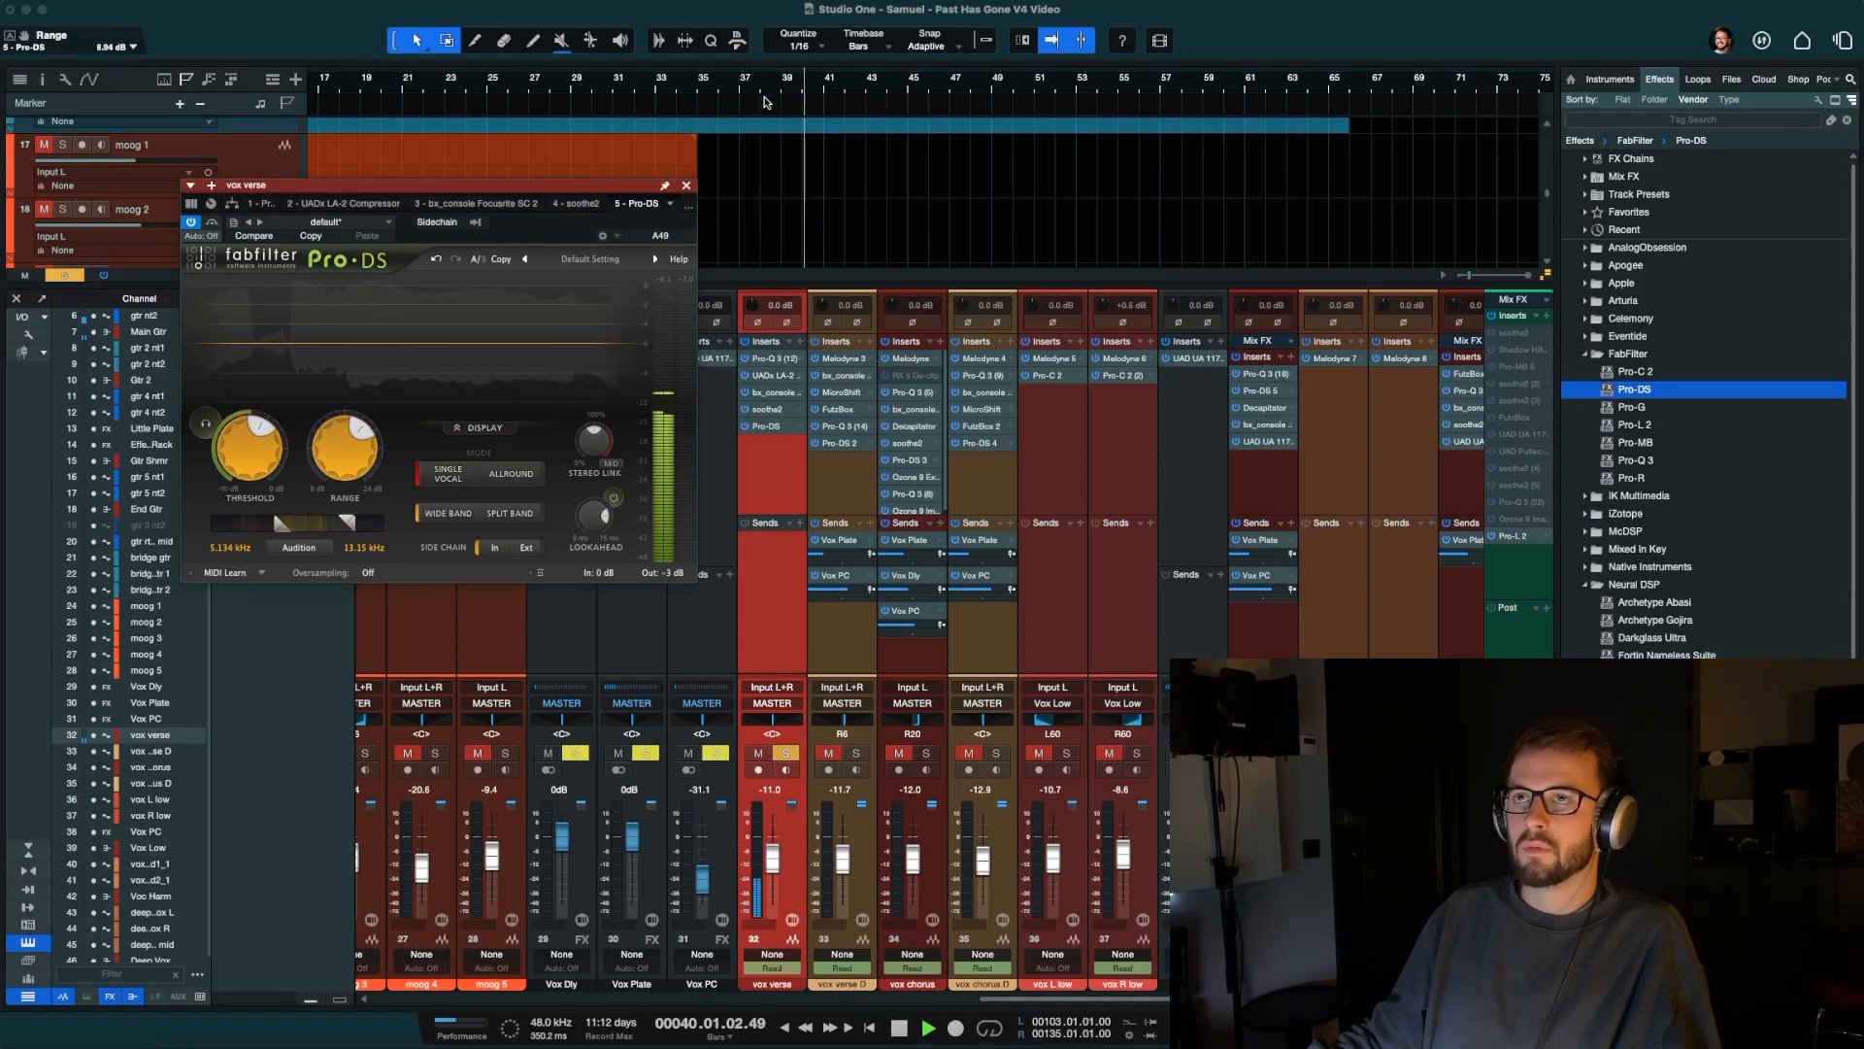
Audition the de-essed verse vocal again from around bar 34 with Pro-DS open, stop playback and close the plug-in.
{"action": "left_click", "coordinate": [687, 184]}
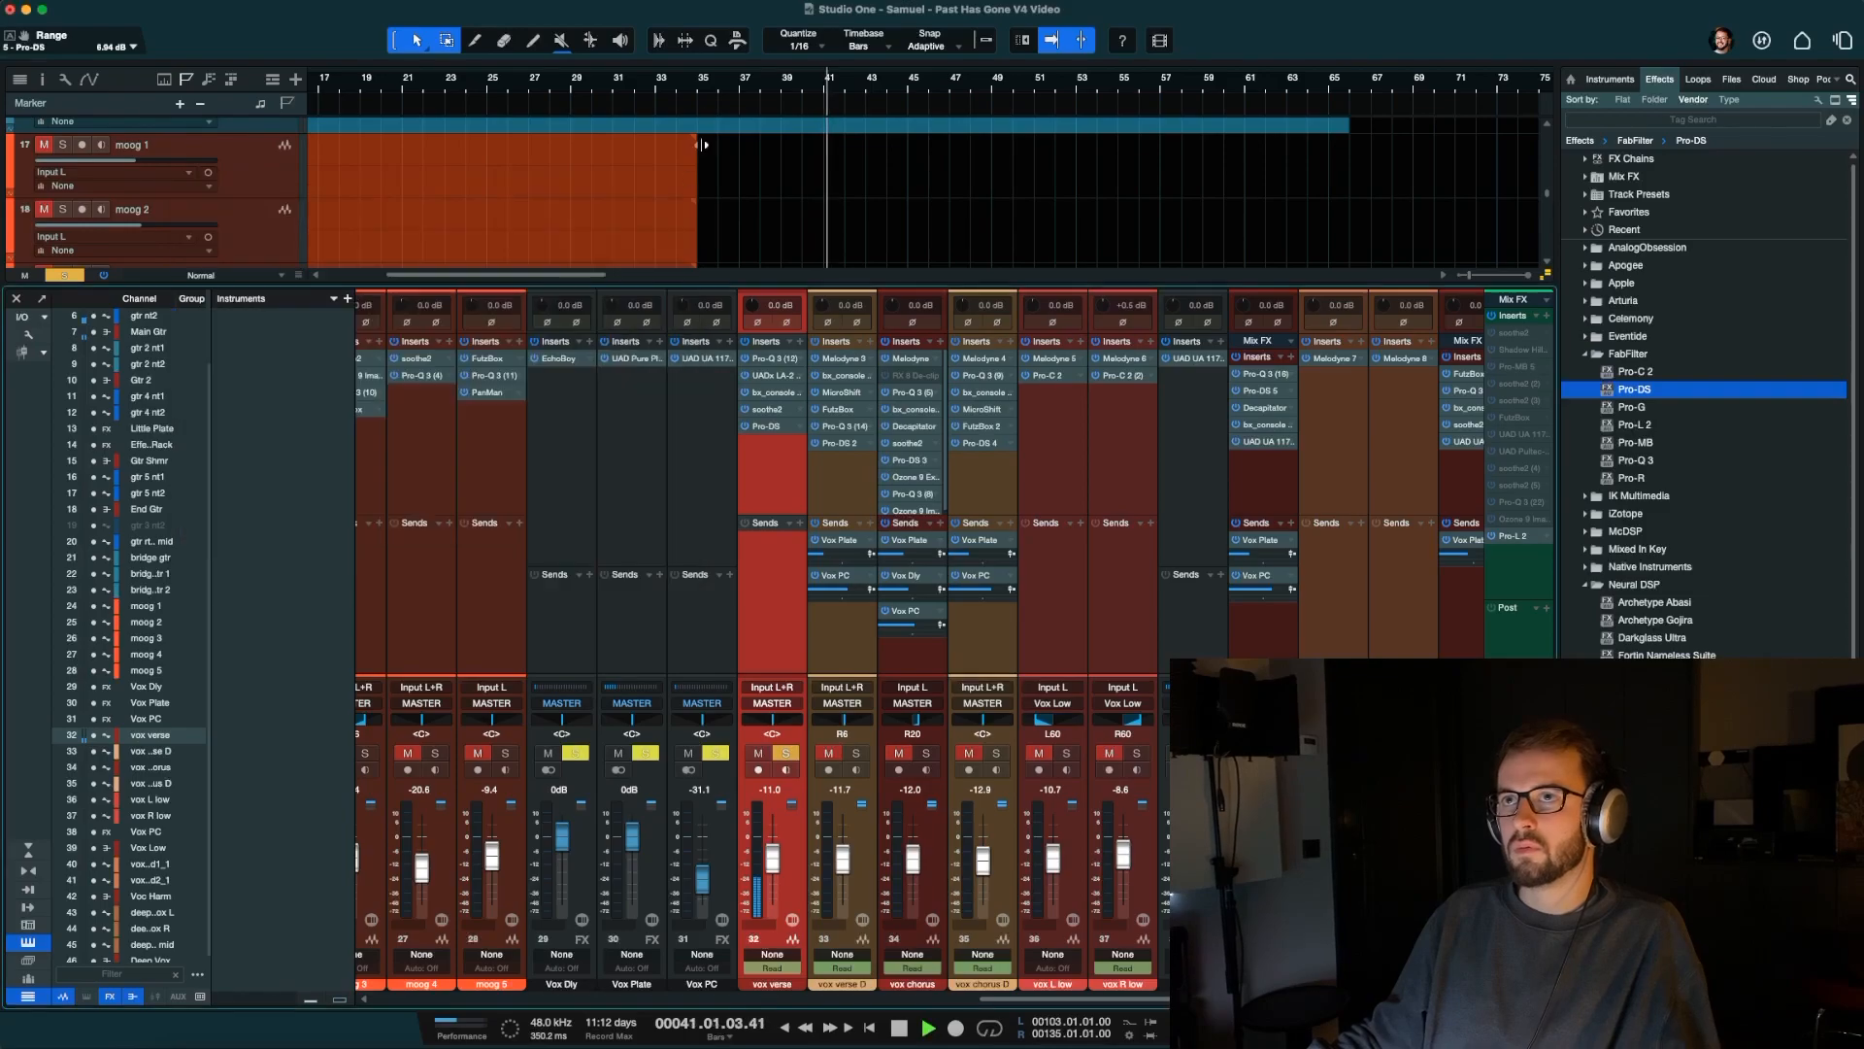
{"action": "left_click", "coordinate": [688, 118]}
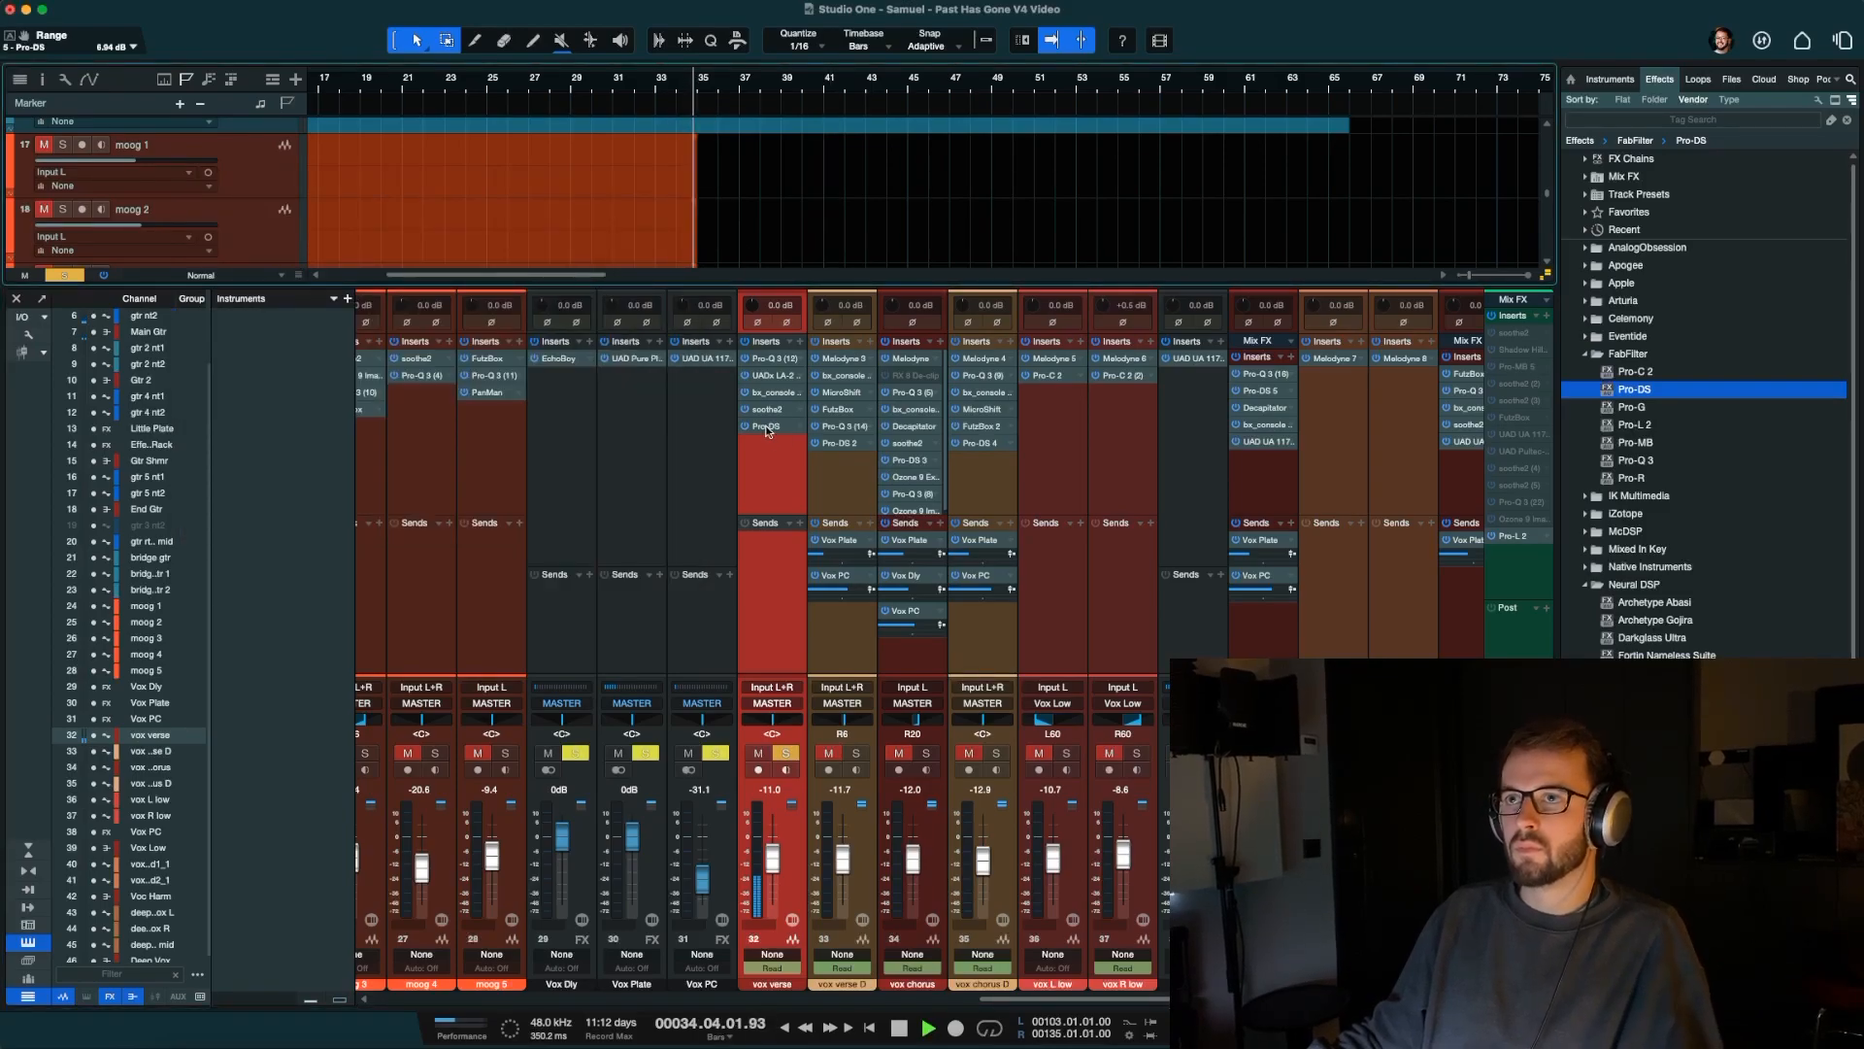
{"action": "left_click", "coordinate": [766, 426]}
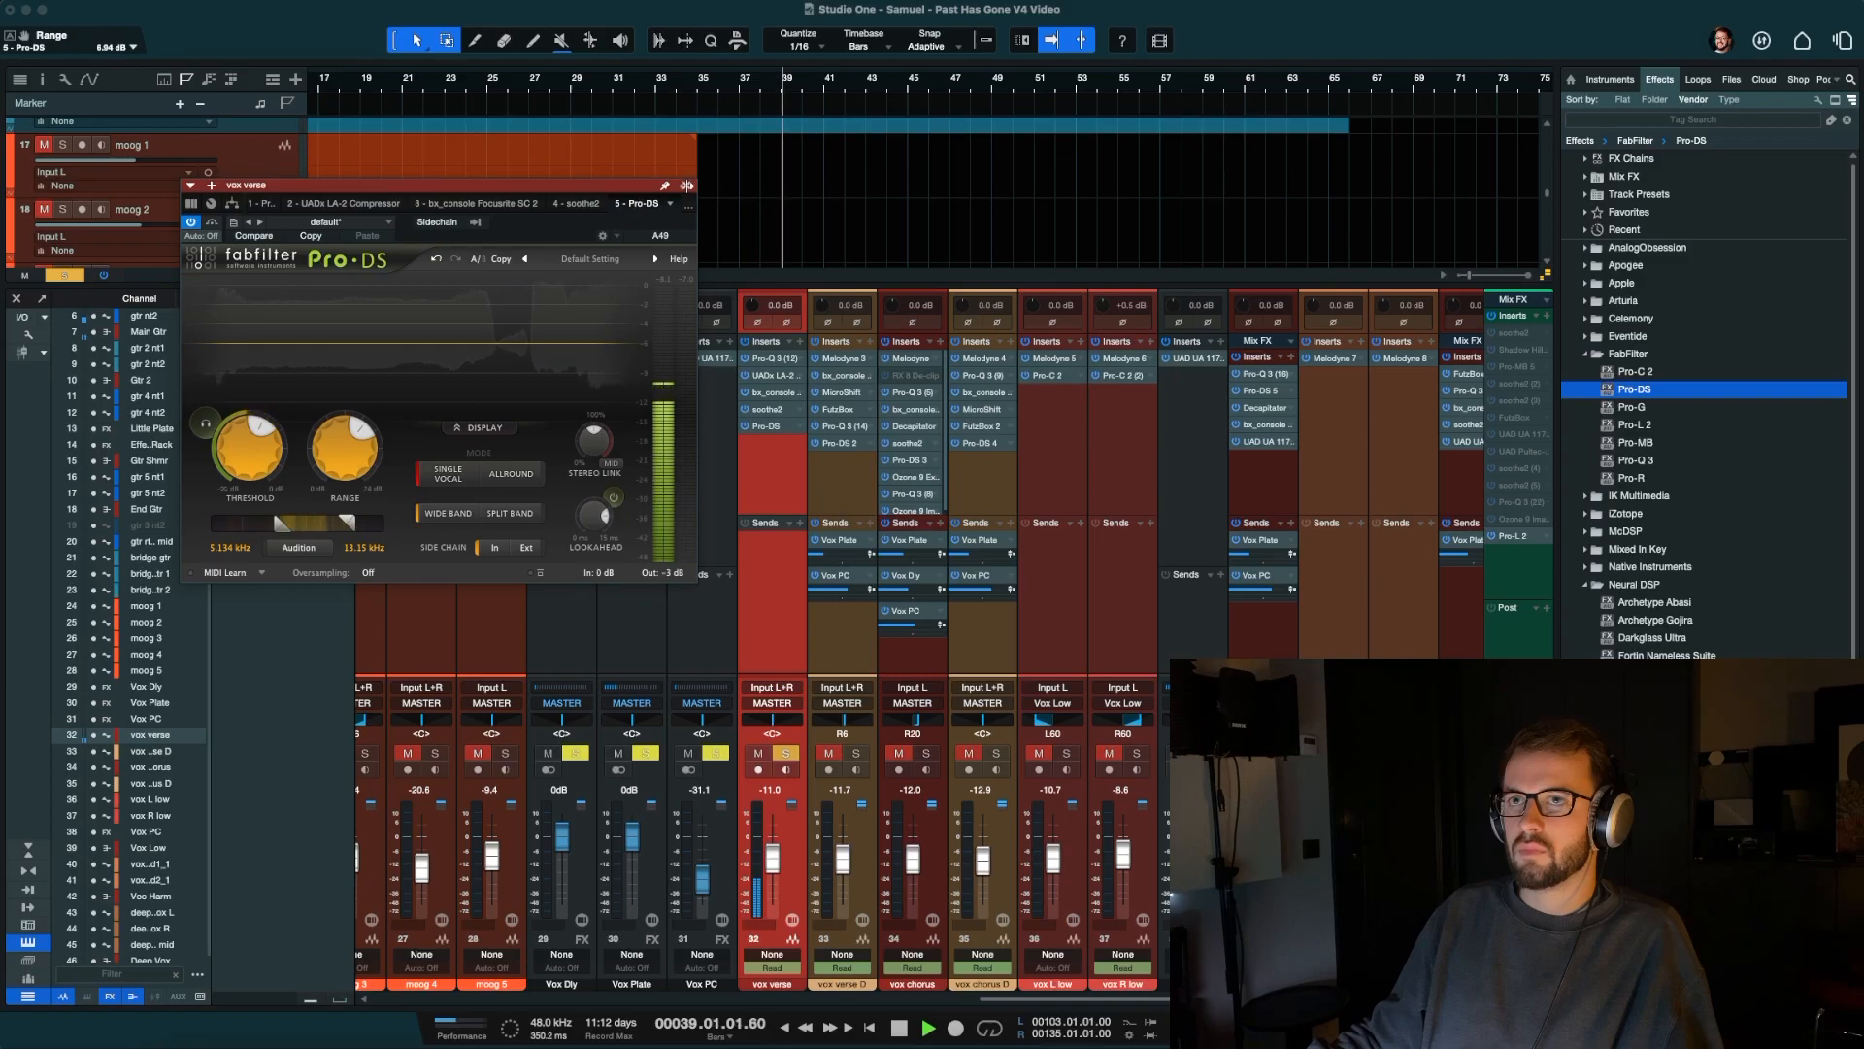
{"action": "key", "text": "space"}
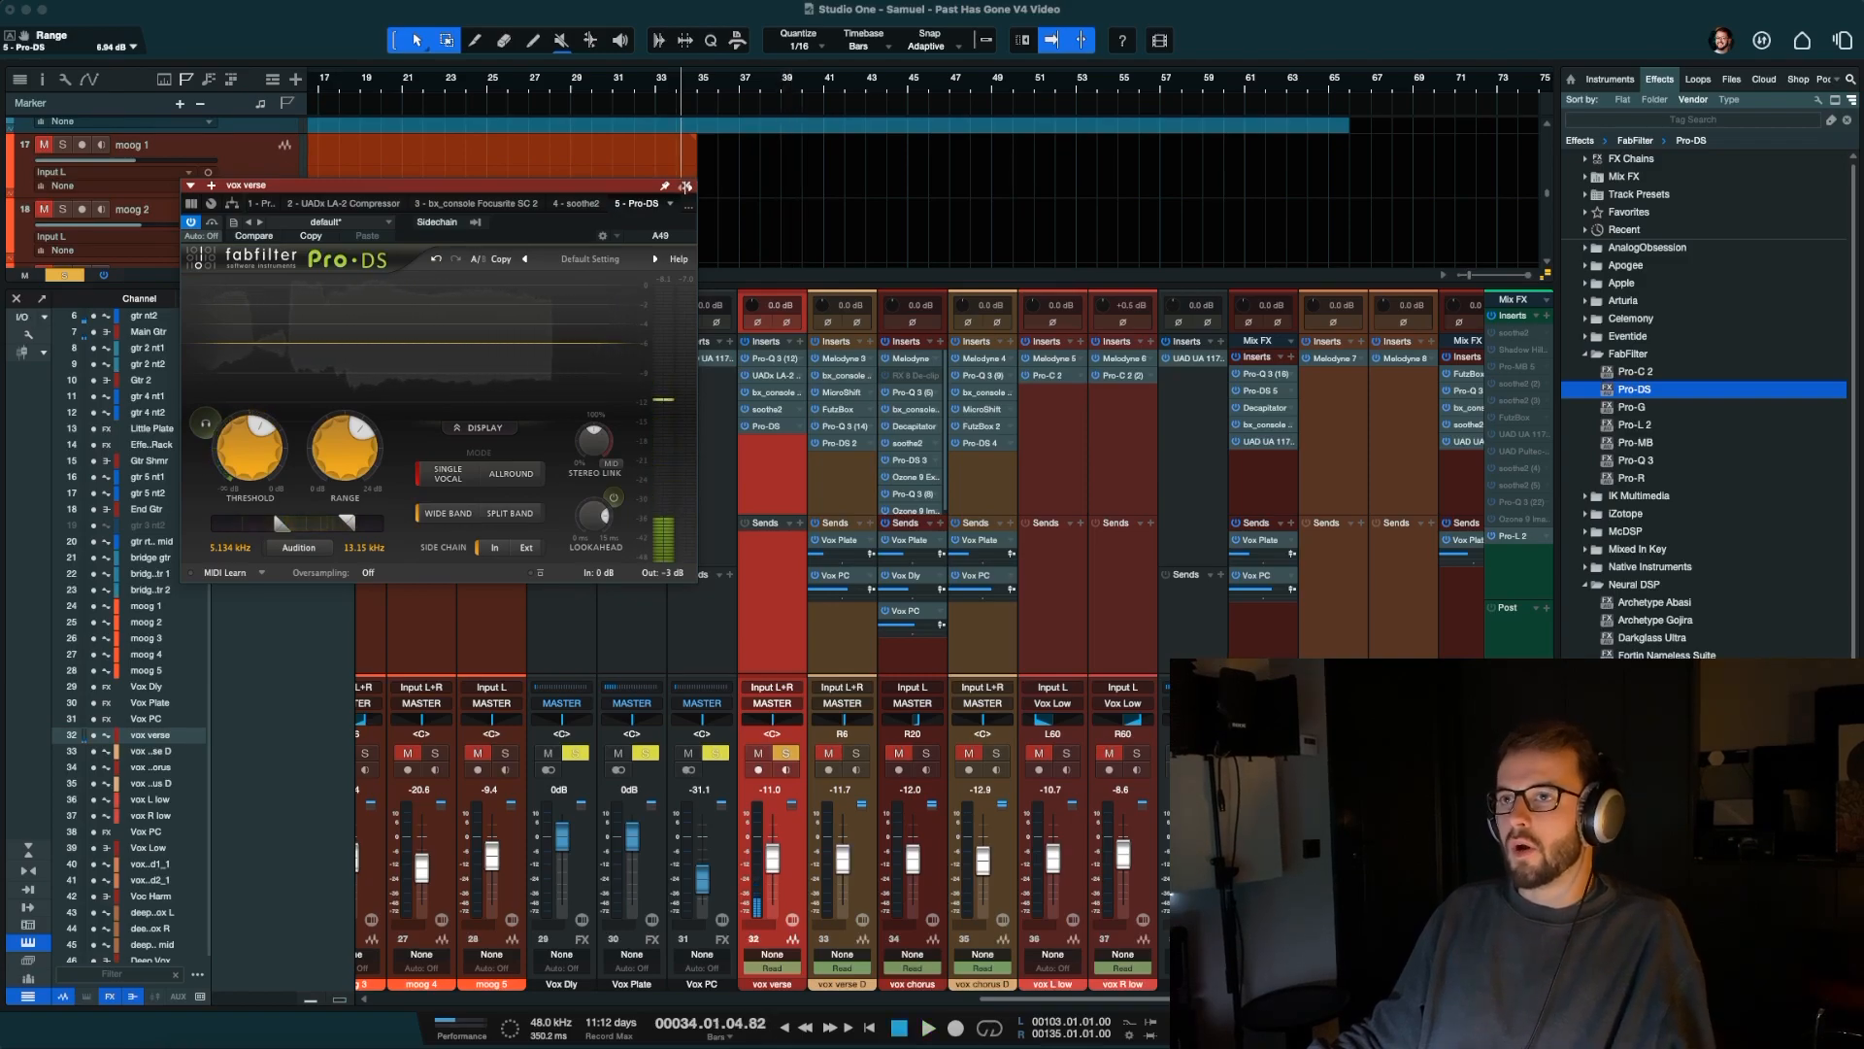
{"action": "left_click", "coordinate": [685, 185]}
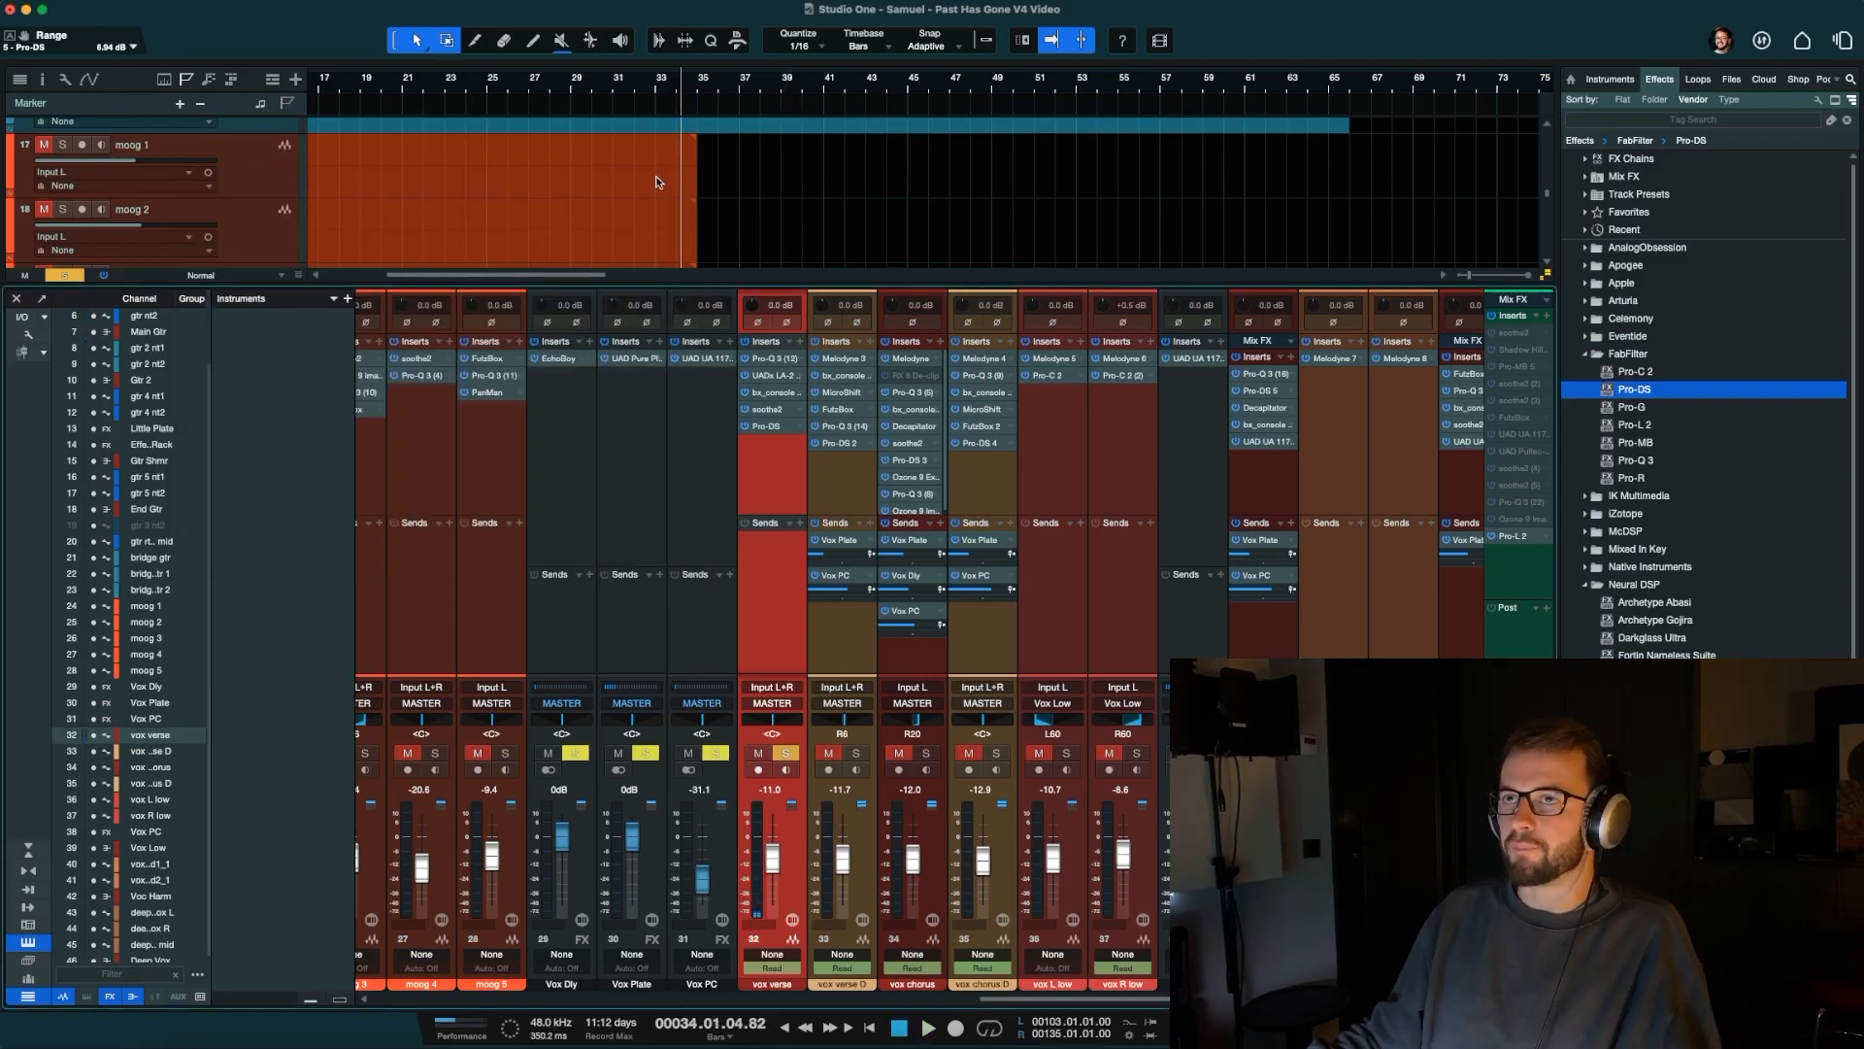
Insert McDSP FutzBox with the Churko preset "Churko Crusher Drum Bus" after Pro-DS on the vox verse channel.
{"action": "left_click", "coordinate": [639, 85]}
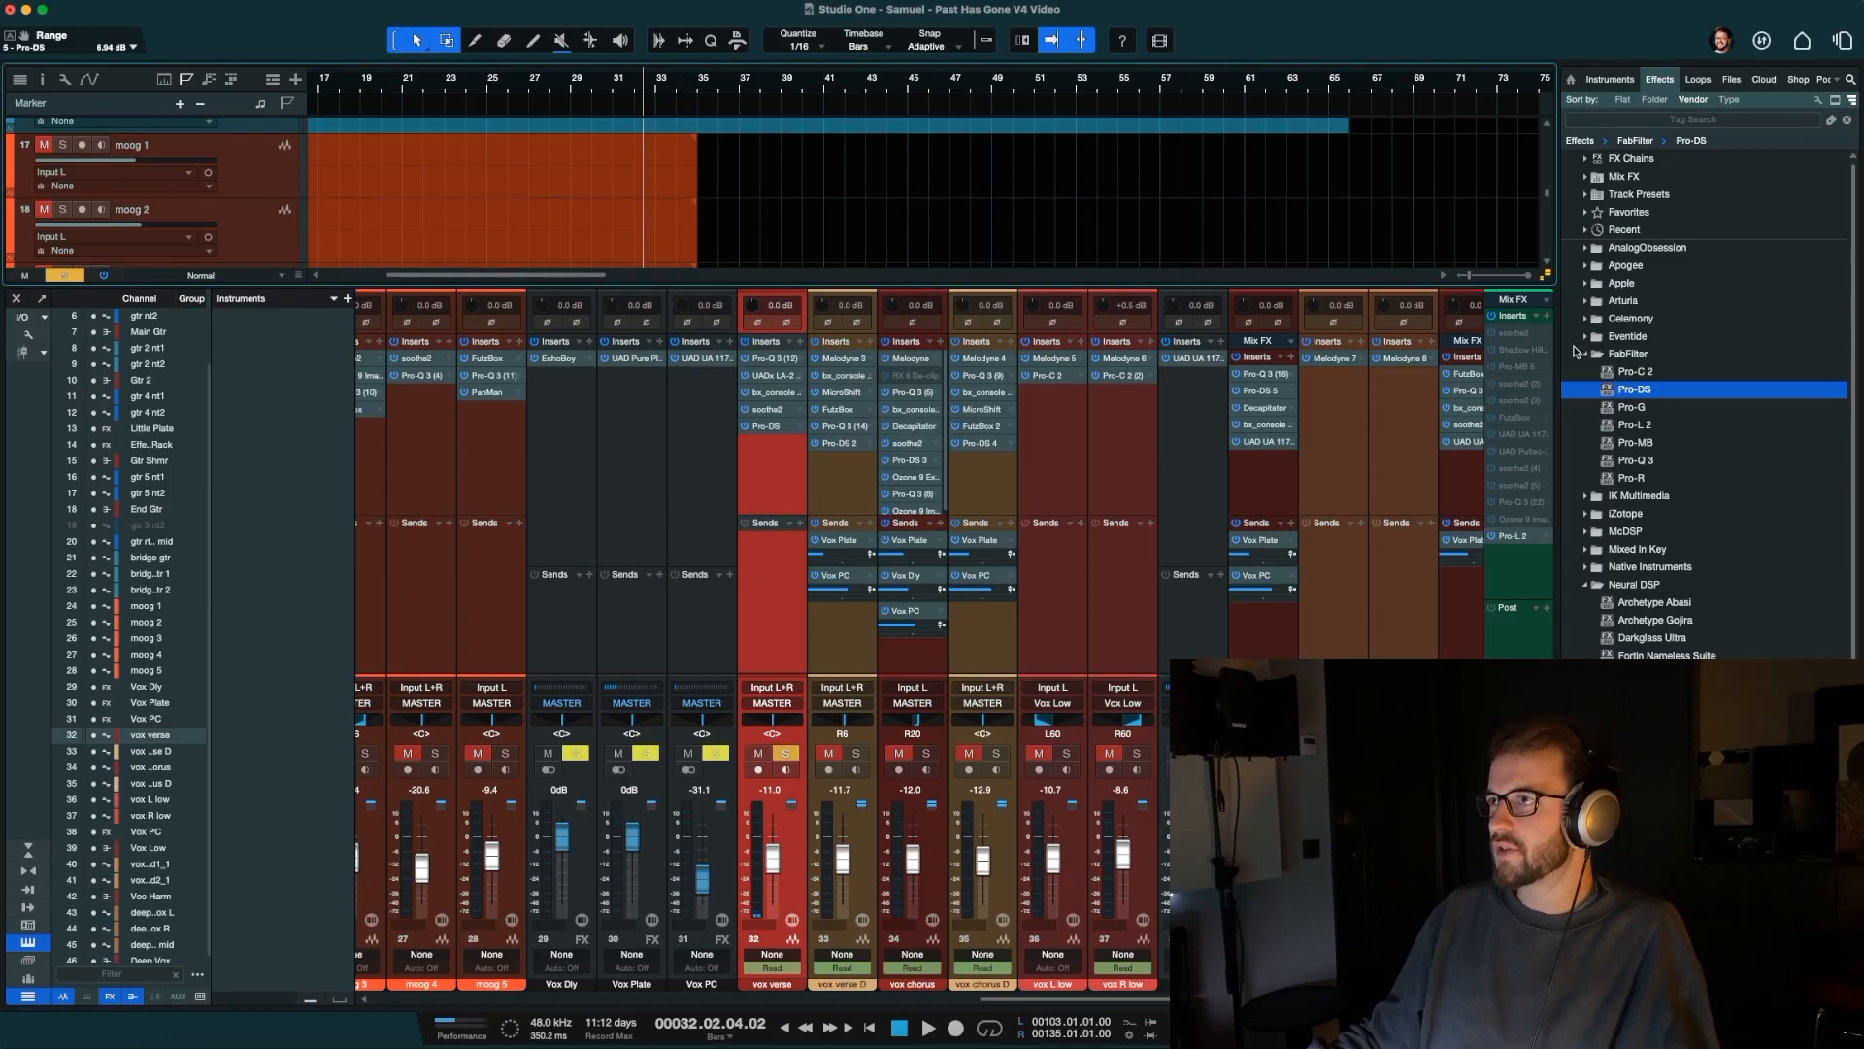
{"action": "double_click", "coordinate": [1648, 355]}
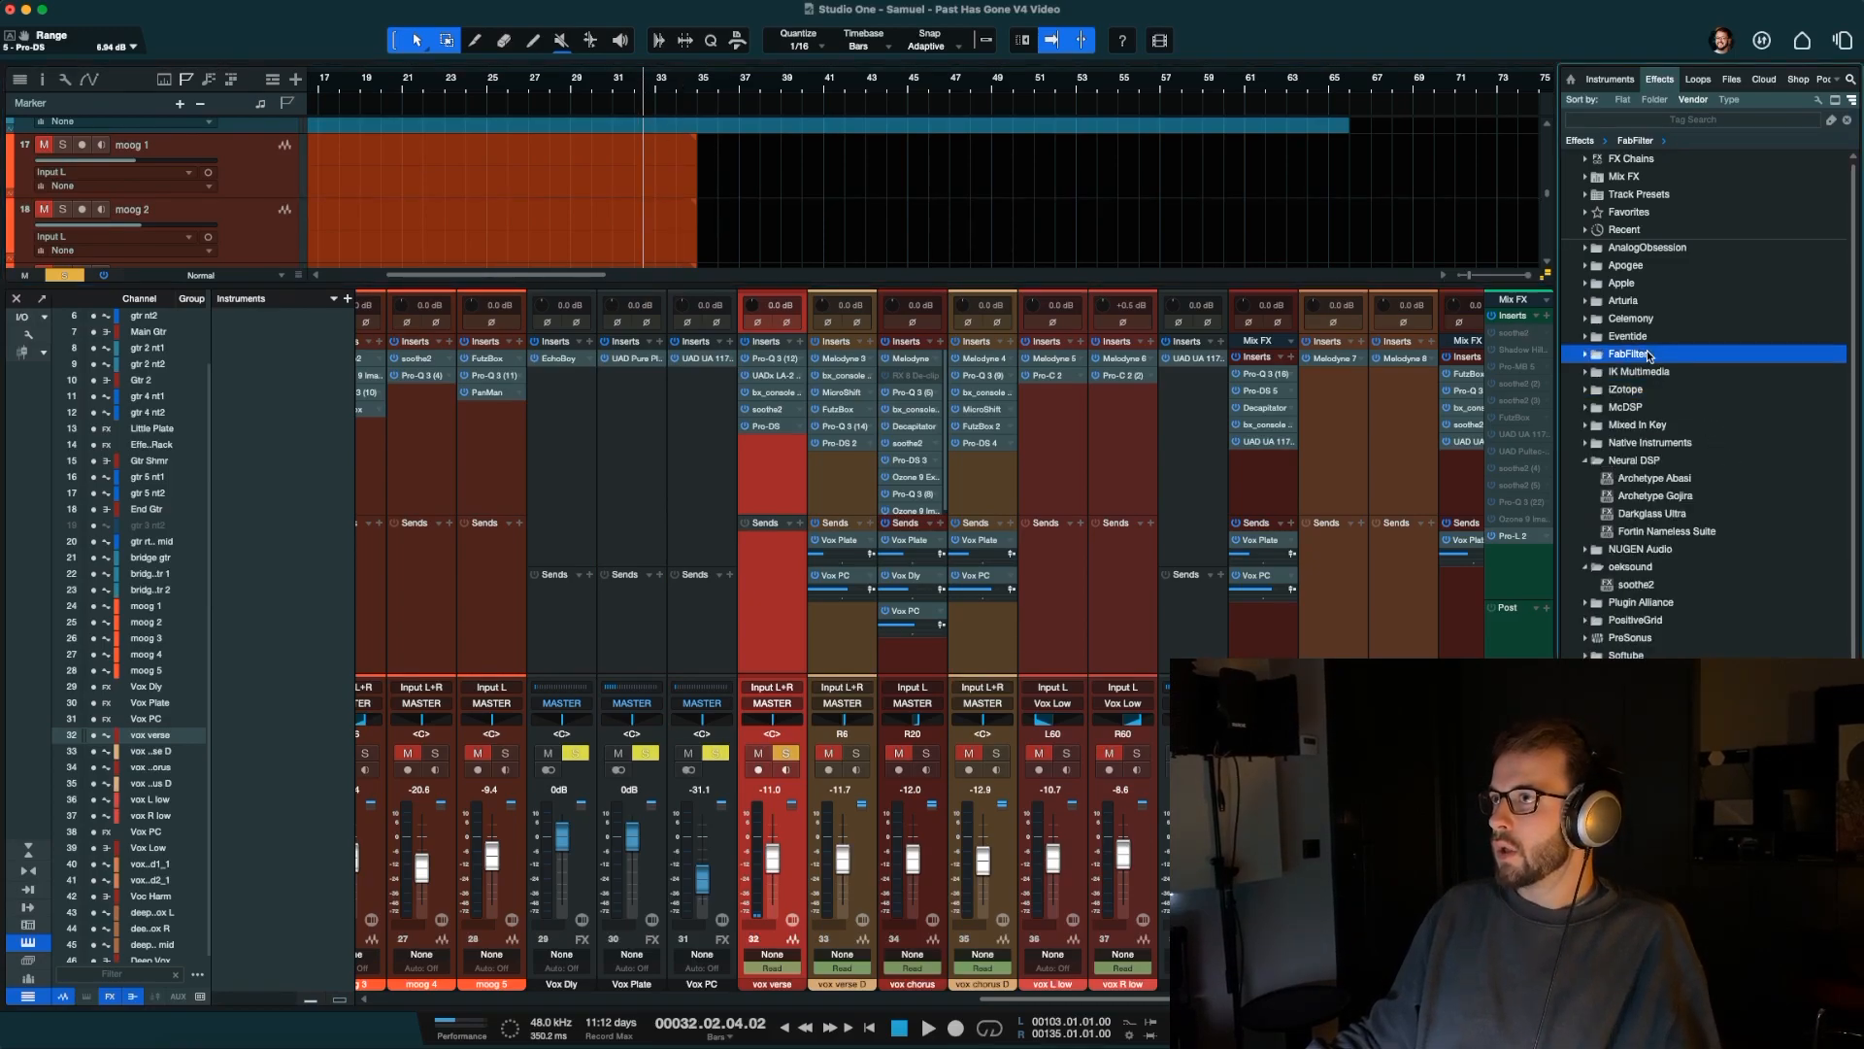
{"action": "double_click", "coordinate": [1640, 462]}
{"action": "double_click", "coordinate": [1640, 407]}
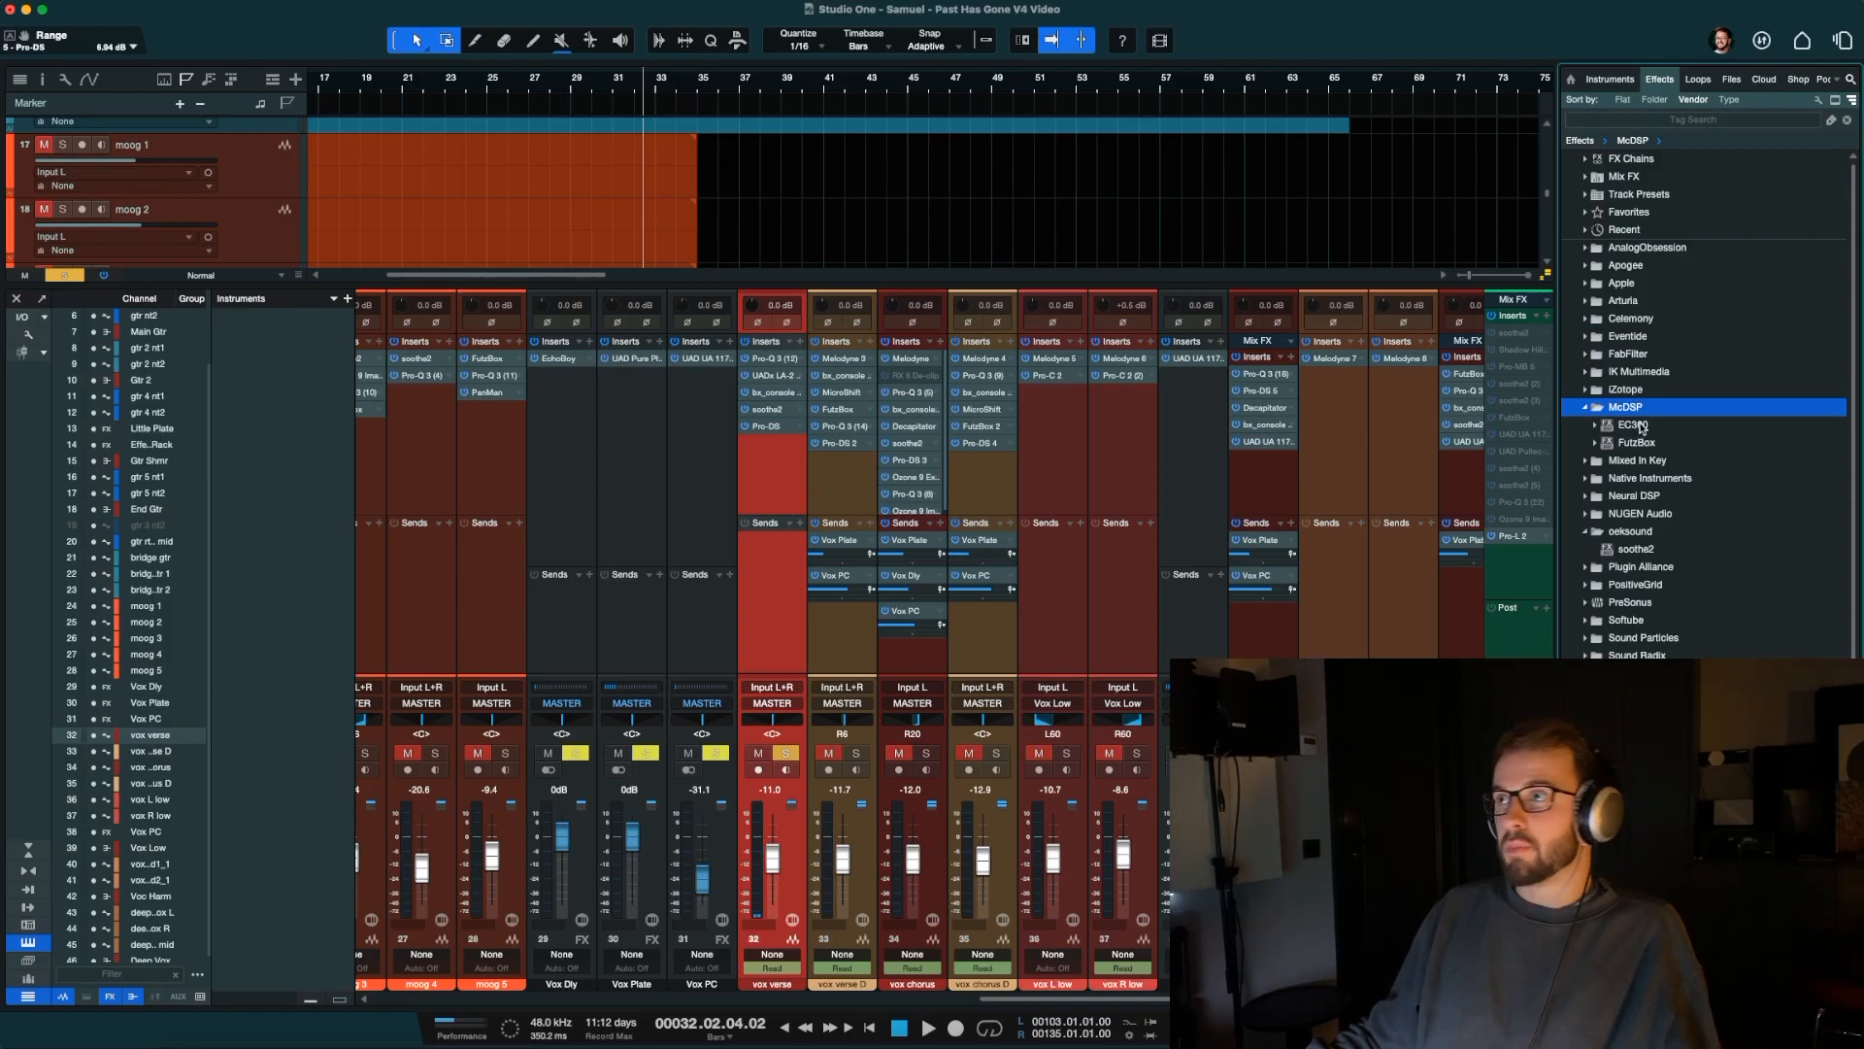
{"action": "double_click", "coordinate": [1639, 442]}
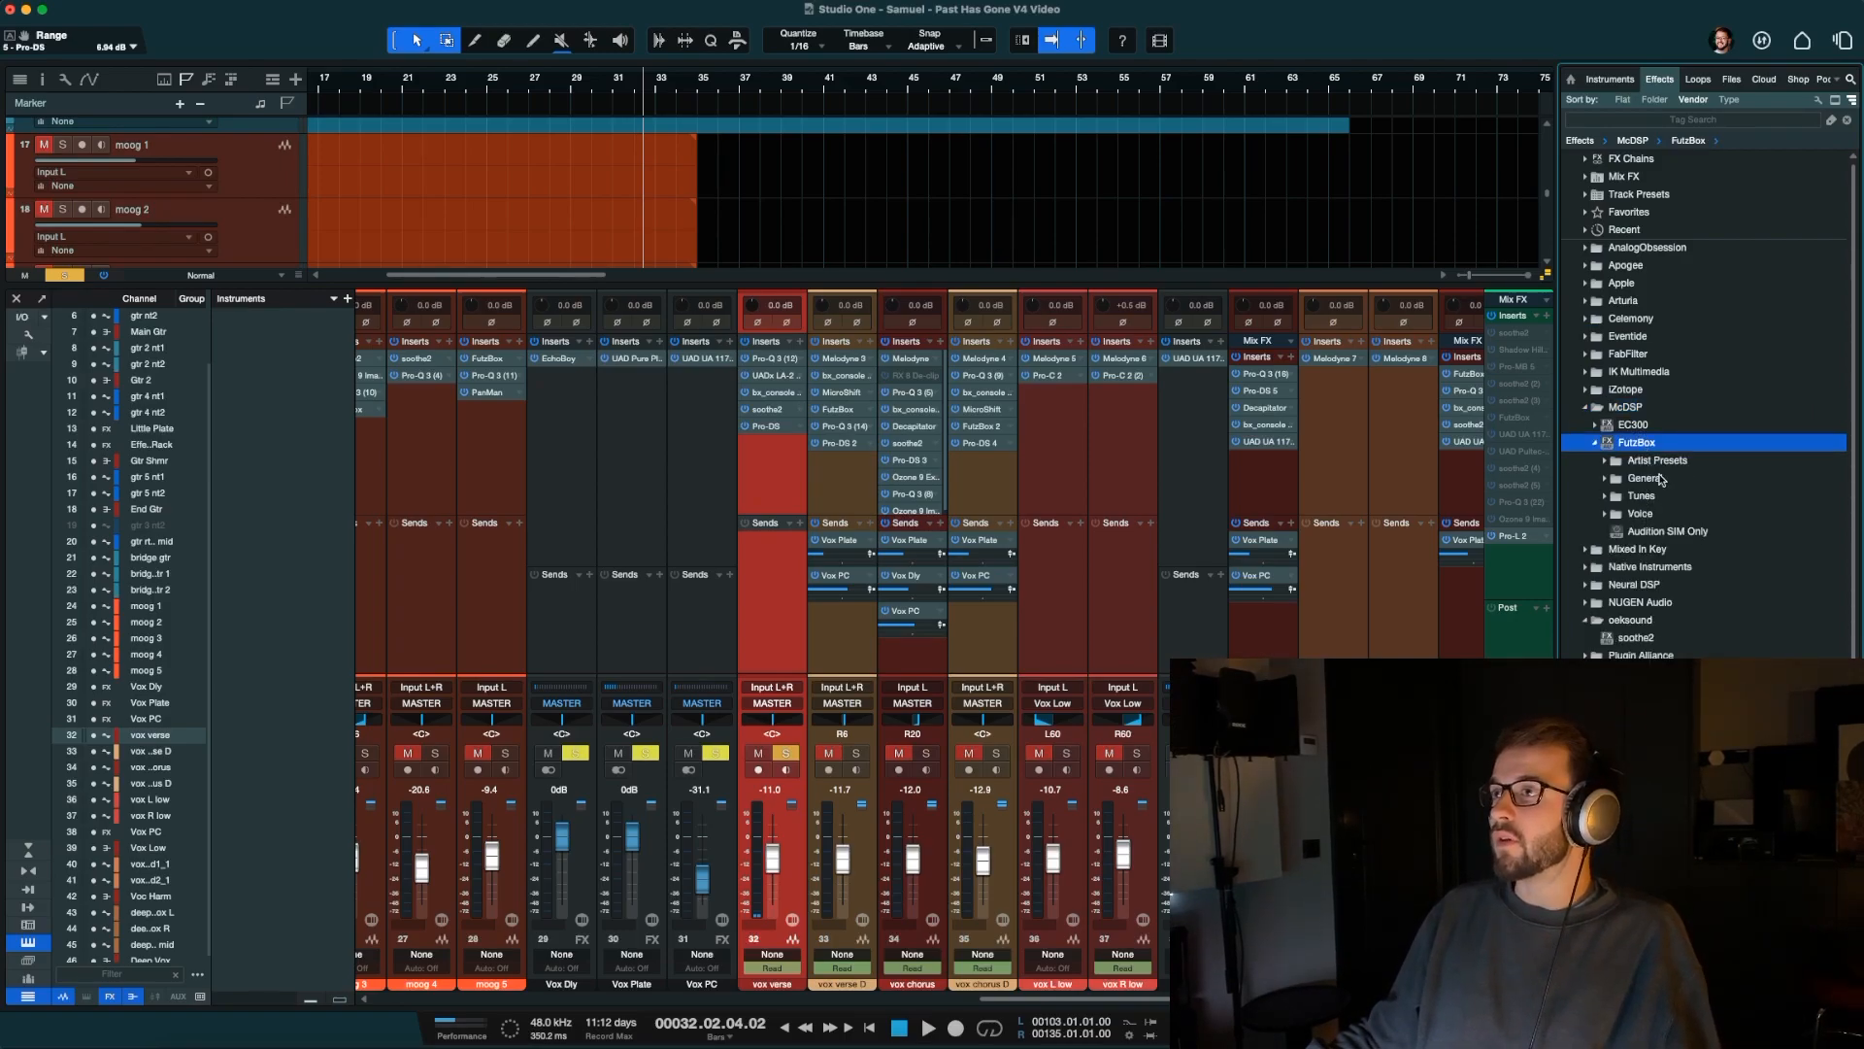
{"action": "double_click", "coordinate": [1665, 461]}
{"action": "double_click", "coordinate": [1654, 496]}
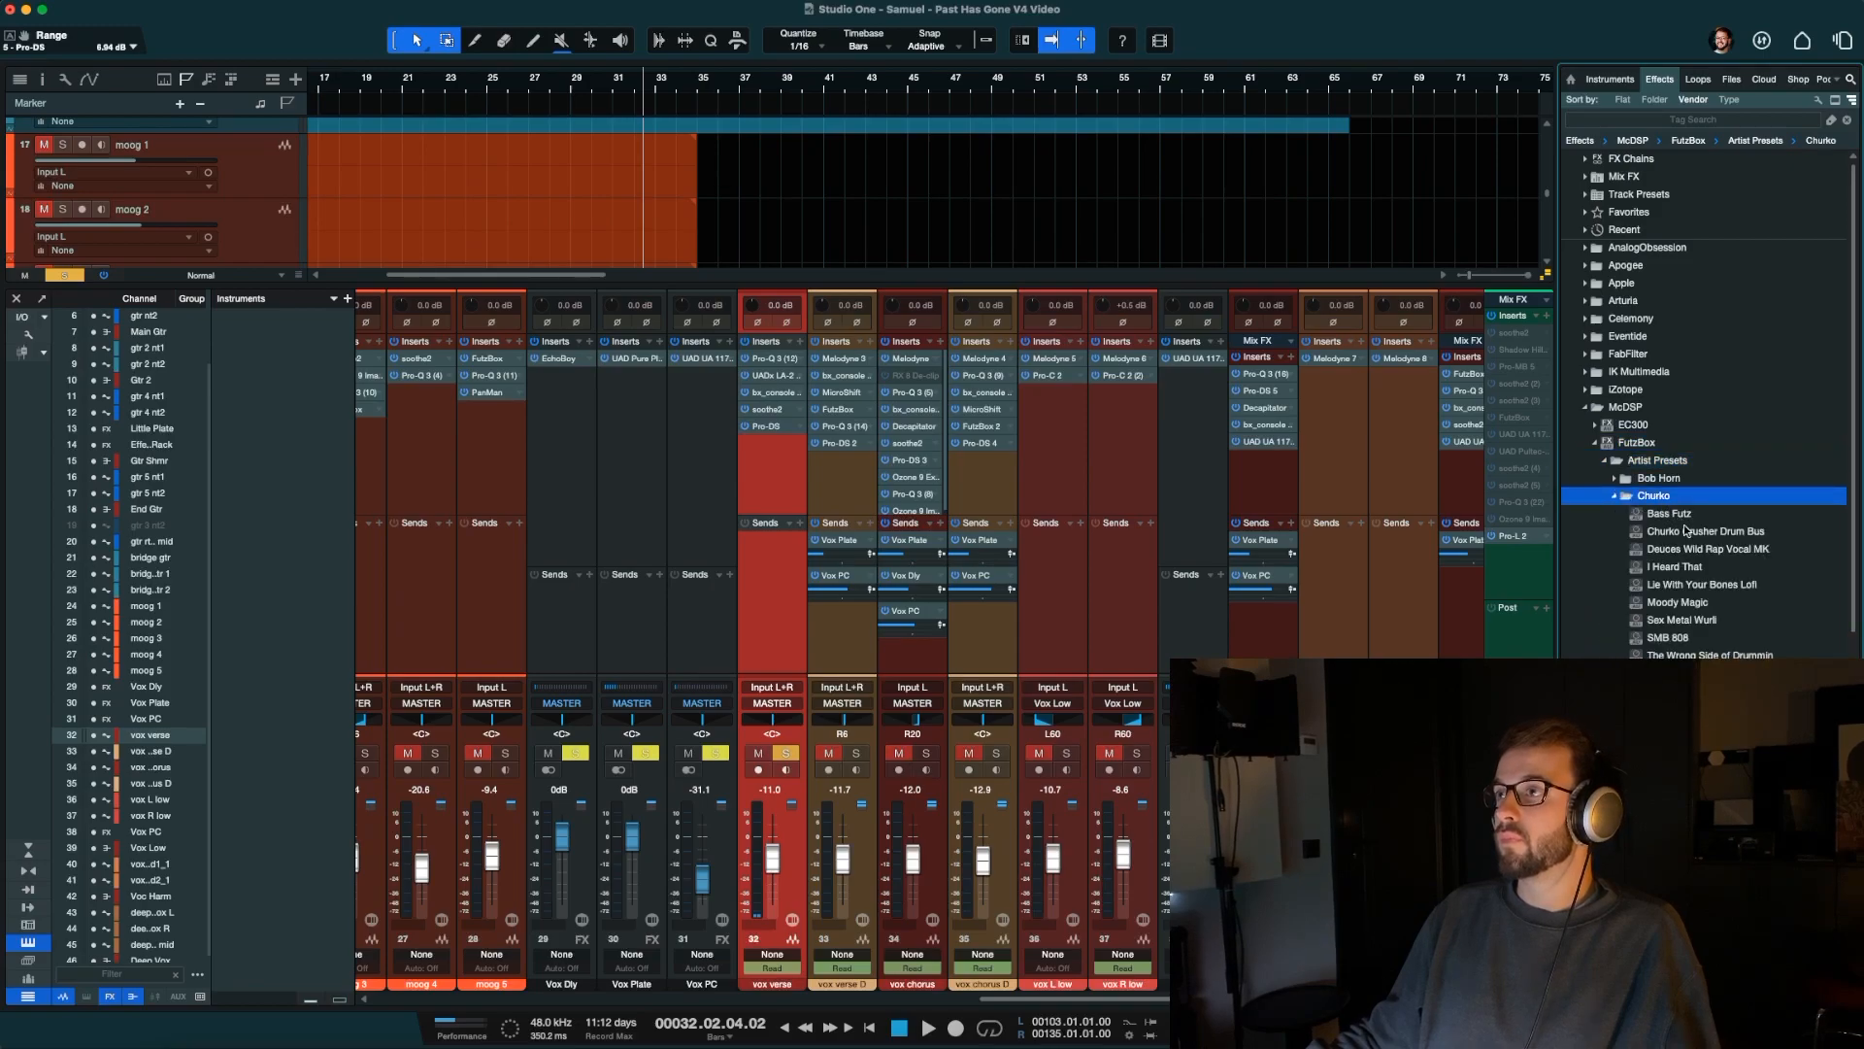
{"action": "left_click_drag", "start_coordinate": [1712, 537], "coordinate": [769, 458]}
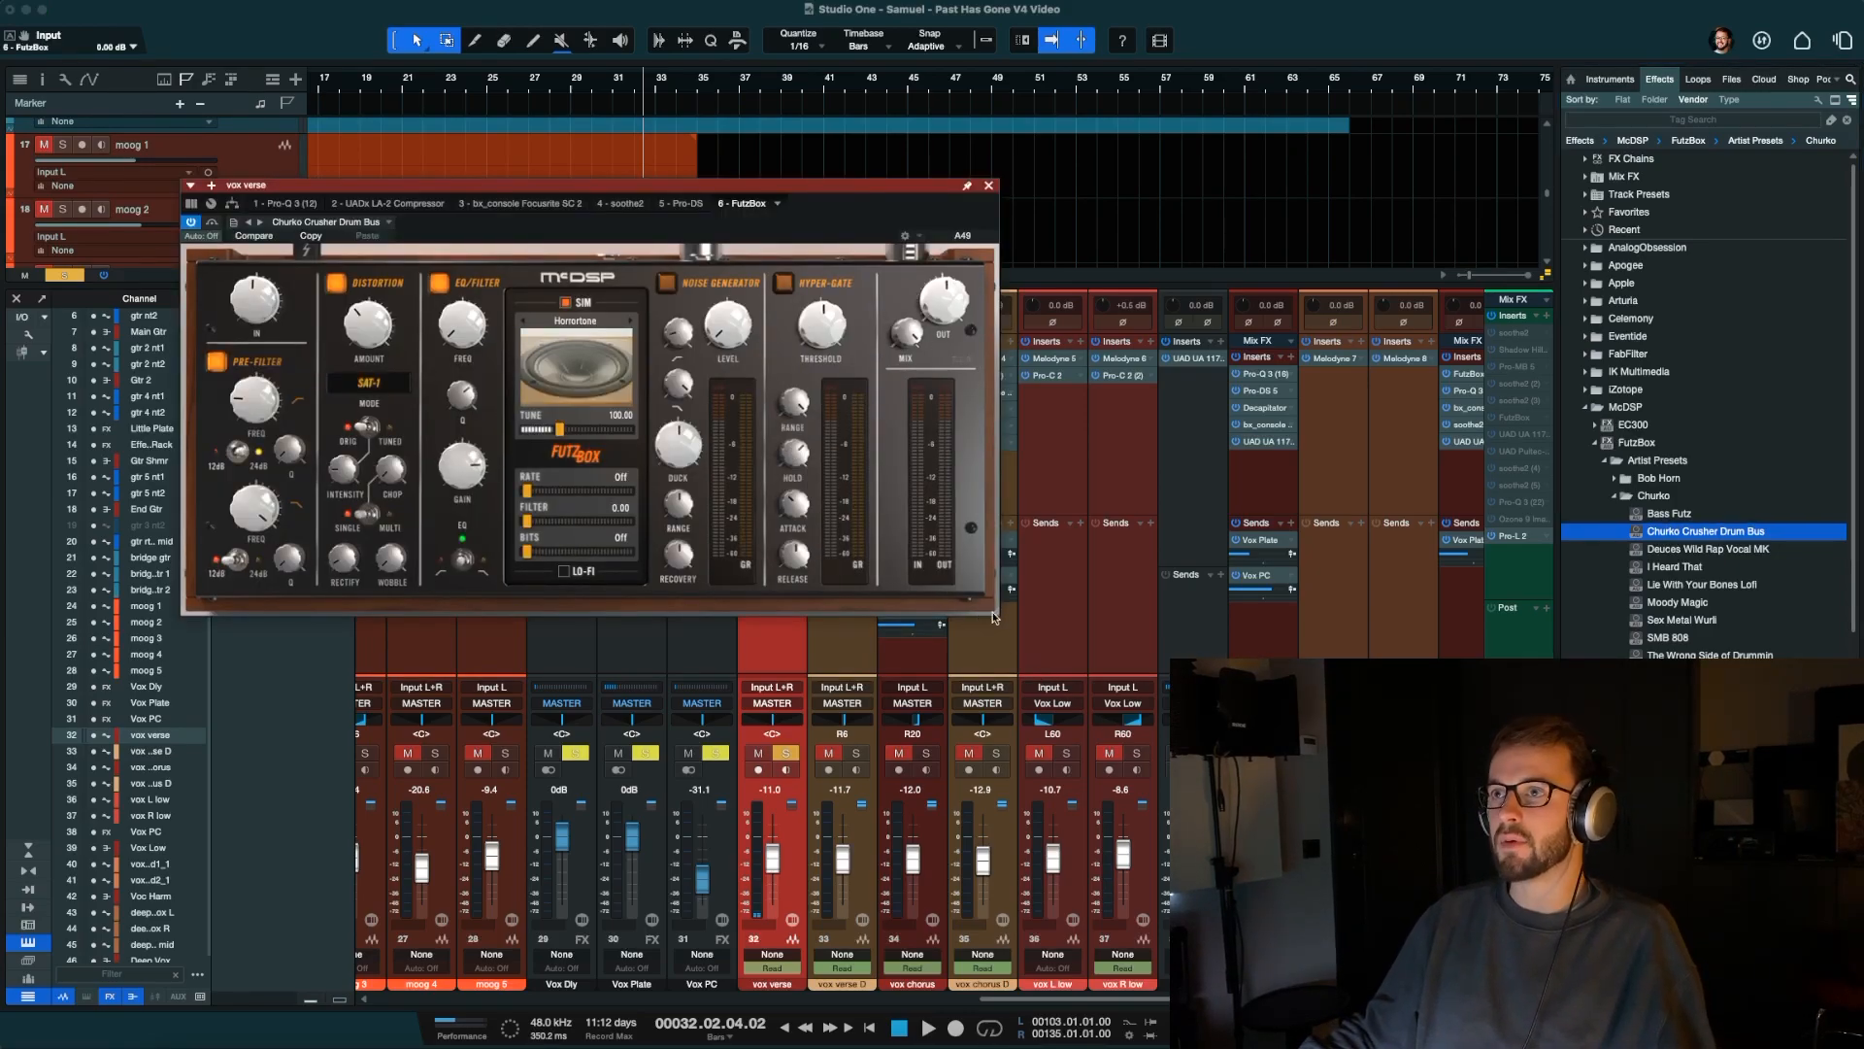
Enlarge the FutzBox window and reposition it over the mixer.
{"action": "left_click_drag", "start_coordinate": [994, 610], "coordinate": [1146, 682]}
{"action": "left_click_drag", "start_coordinate": [994, 191], "coordinate": [1005, 359]}
{"action": "left_click_drag", "start_coordinate": [836, 358], "coordinate": [1016, 191]}
Audition the verse vocal from bar 32 and set the FutzBox mix to about 19%.
{"action": "key", "text": "space"}
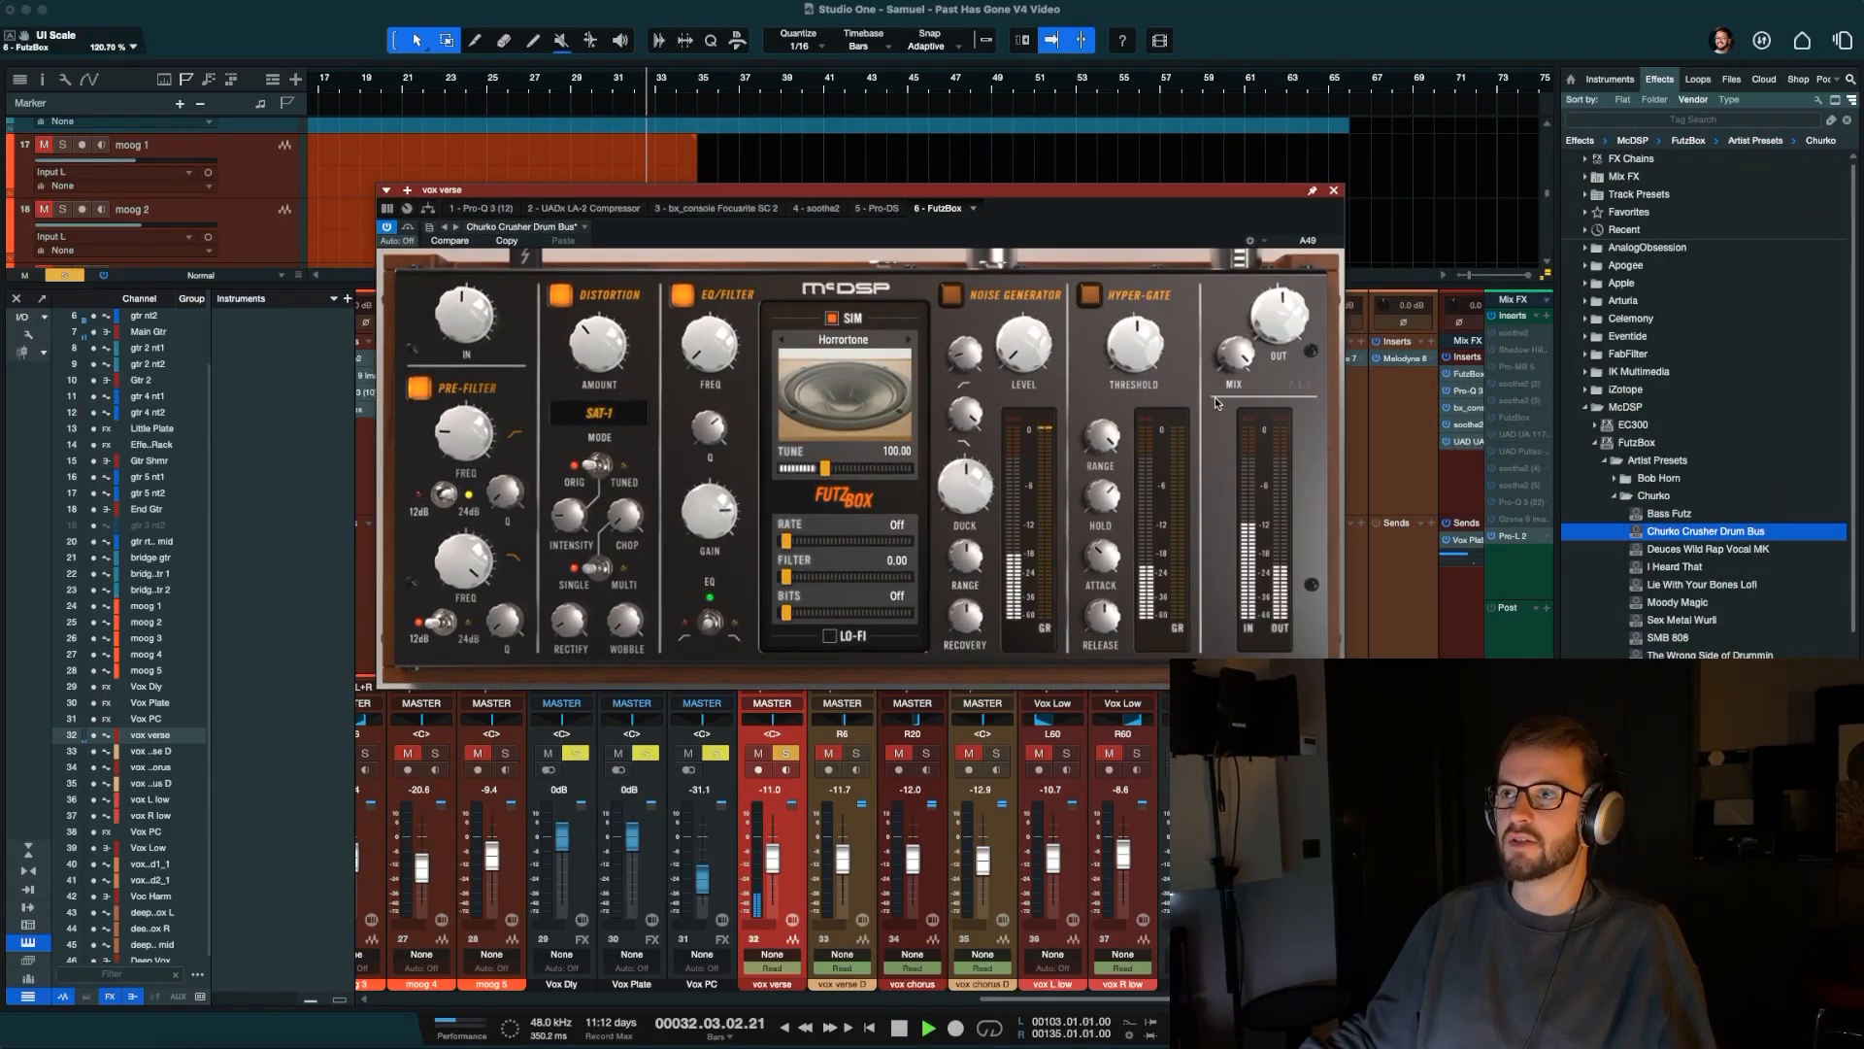
{"action": "left_click_drag", "start_coordinate": [1231, 361], "coordinate": [1218, 581]}
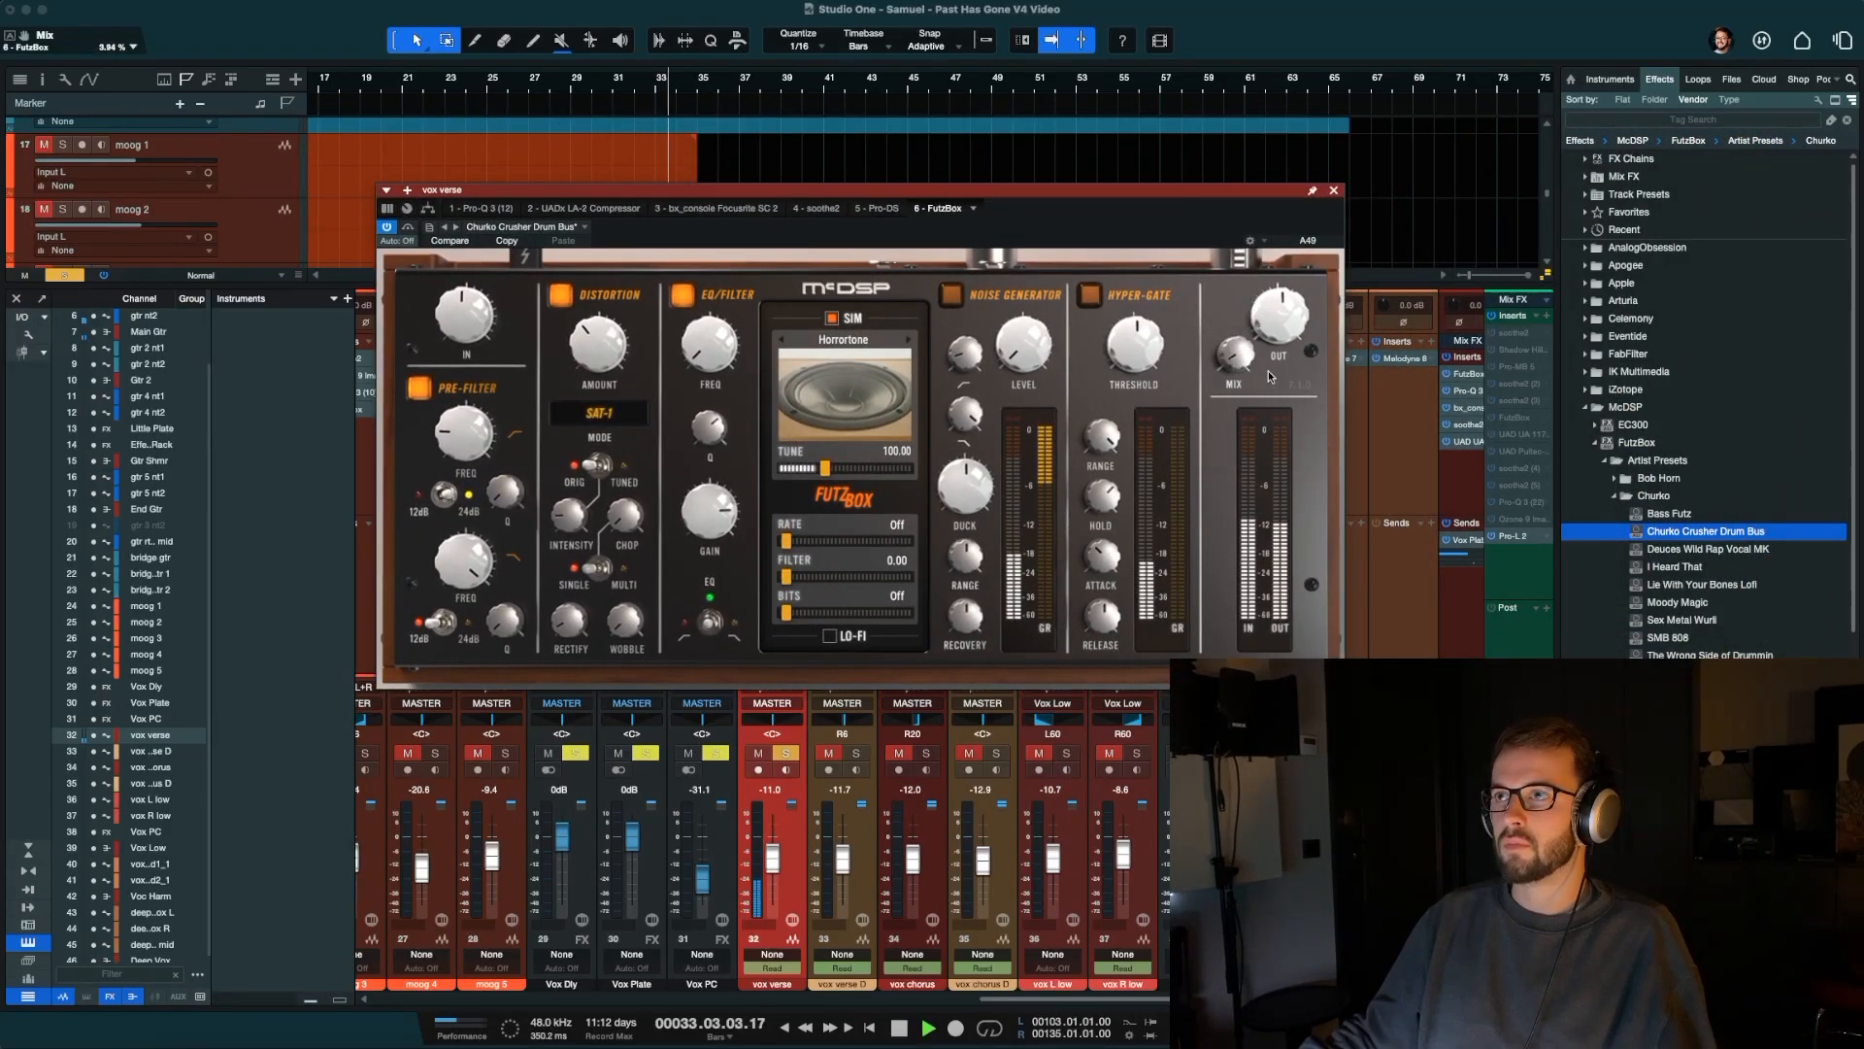
{"action": "left_click_drag", "start_coordinate": [1228, 375], "coordinate": [1228, 352]}
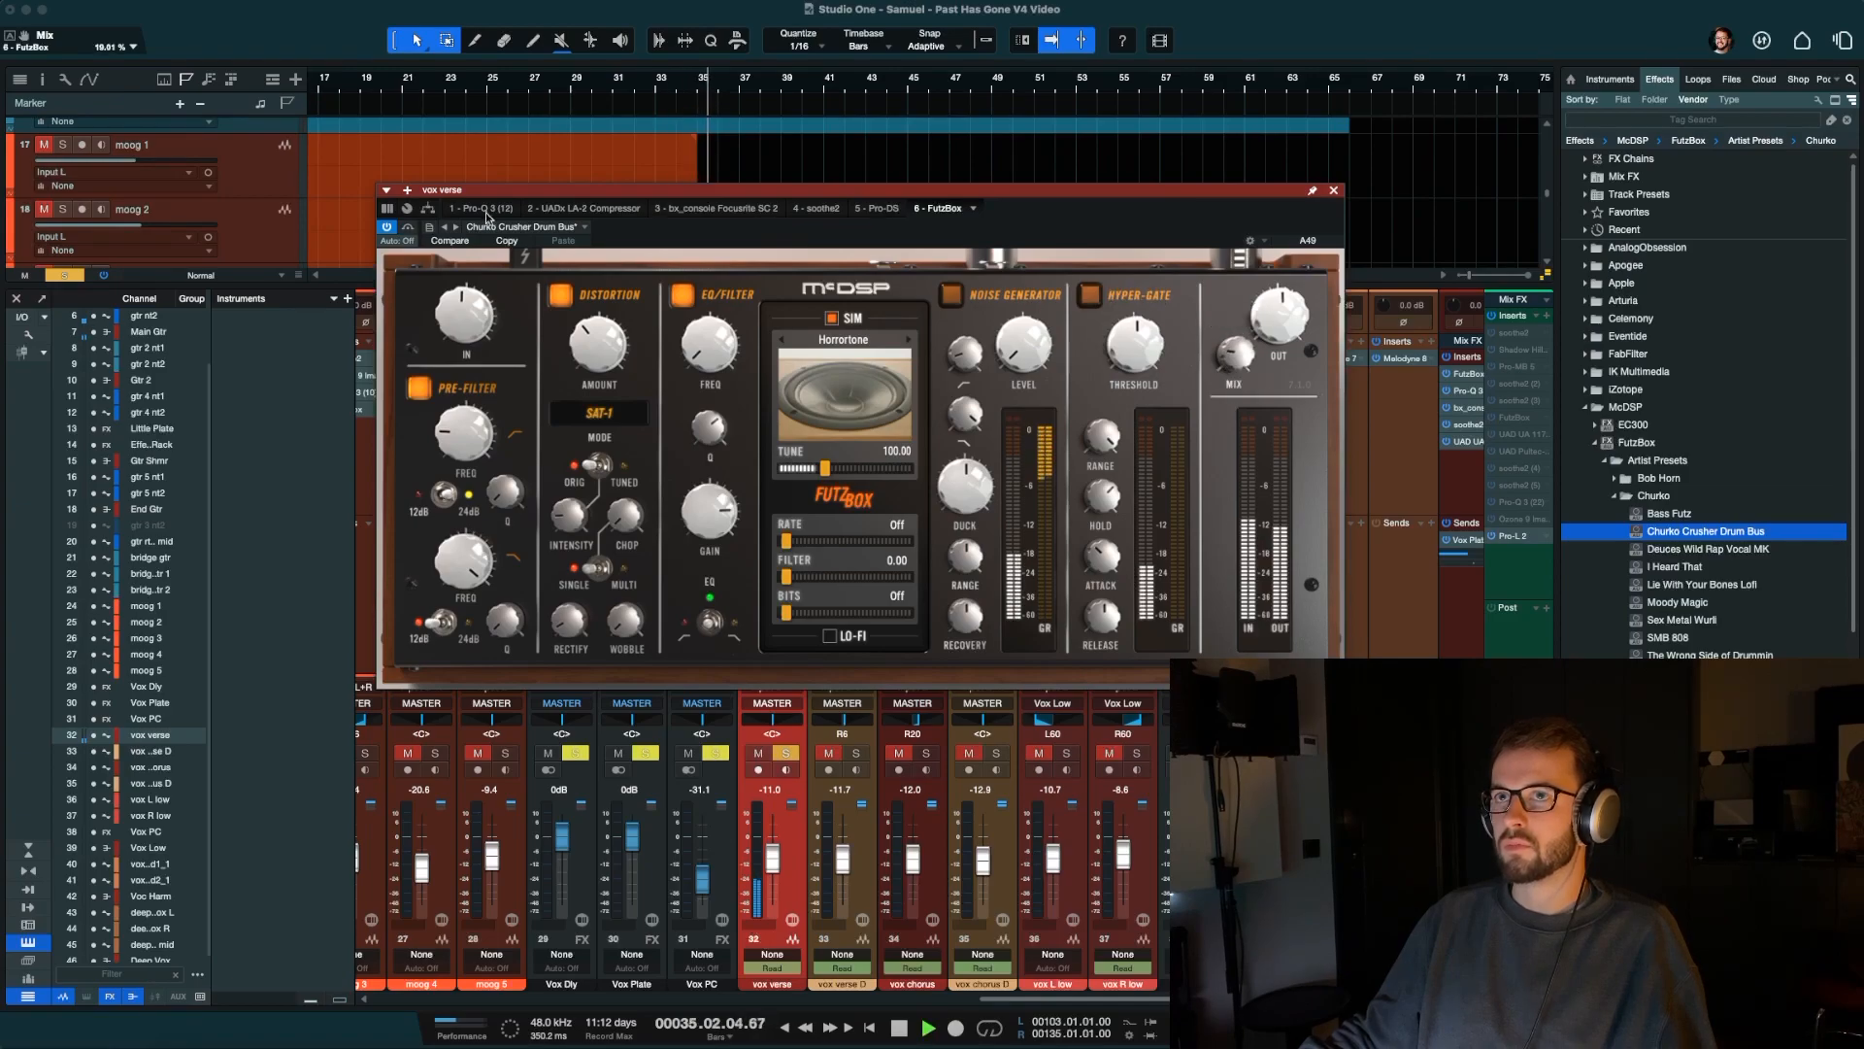
Compare the playing verse vocal with FutzBox bypassed and active, ending with it active, and close the plug-in.
{"action": "left_click", "coordinate": [409, 229]}
{"action": "left_click", "coordinate": [409, 229]}
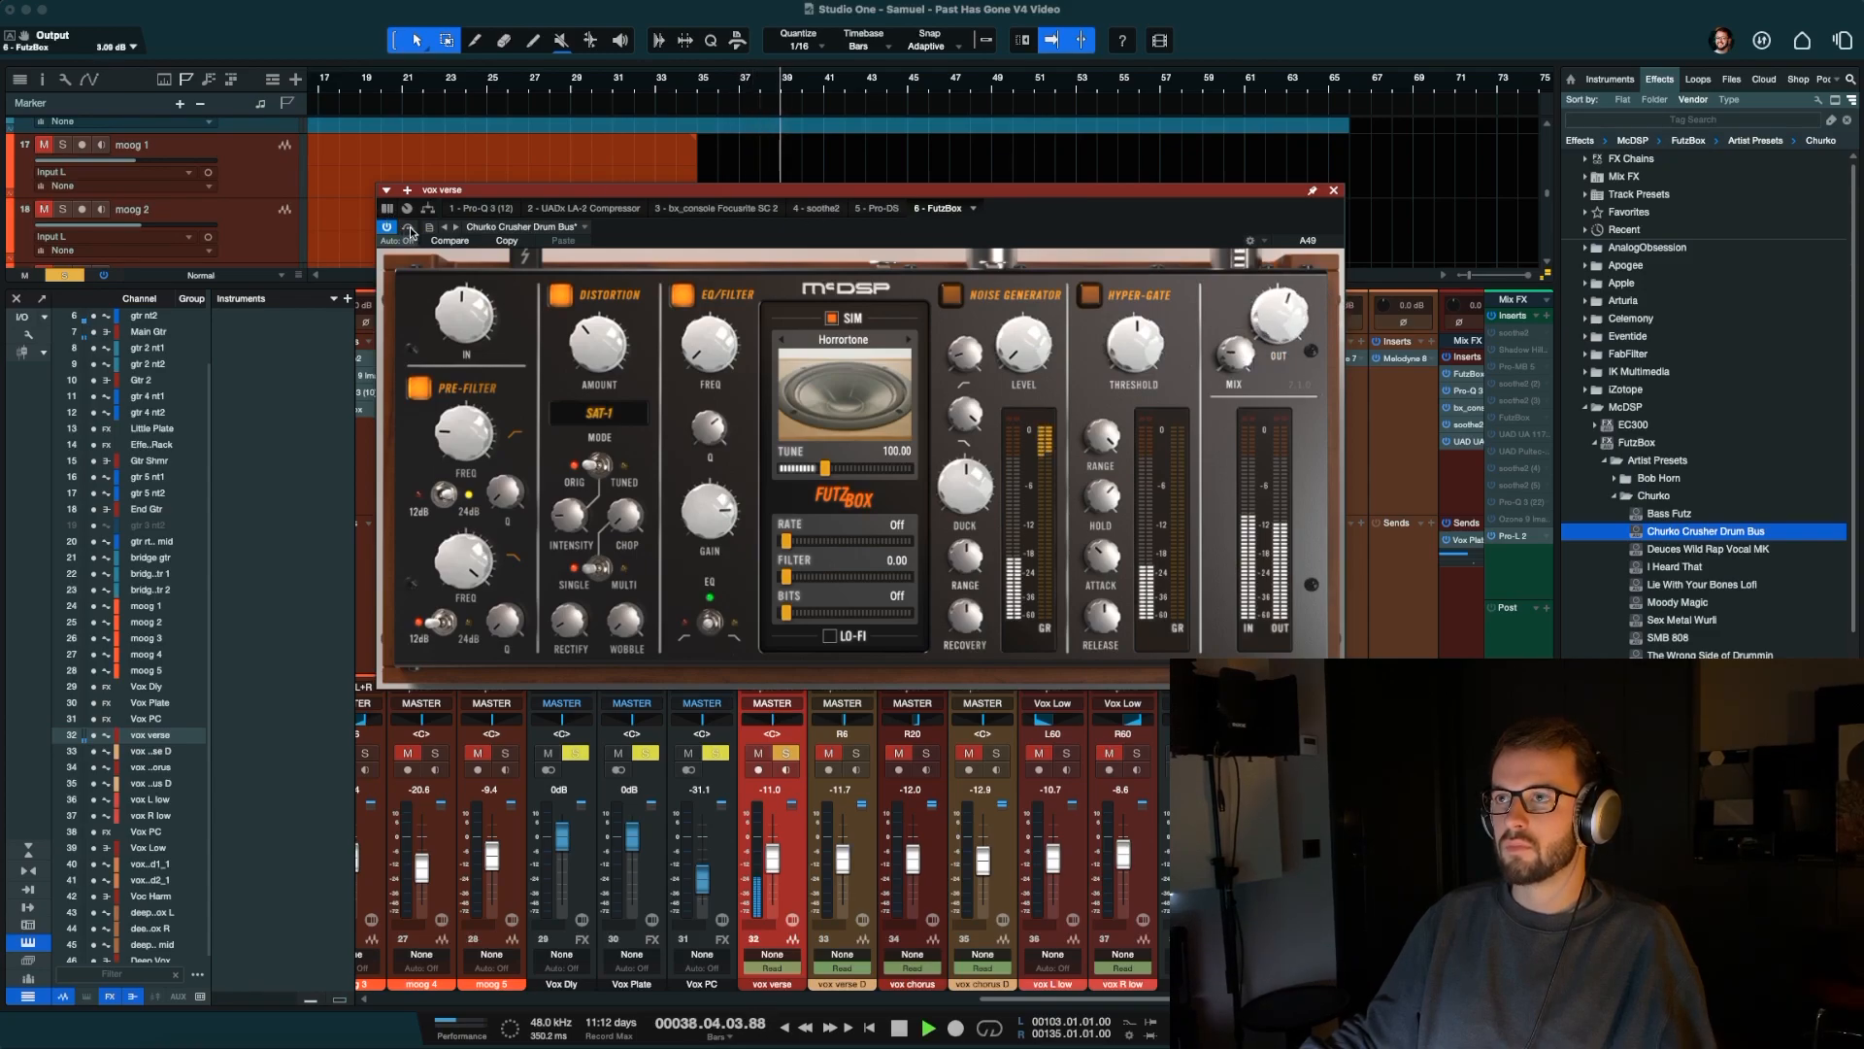
{"action": "left_click", "coordinate": [408, 229]}
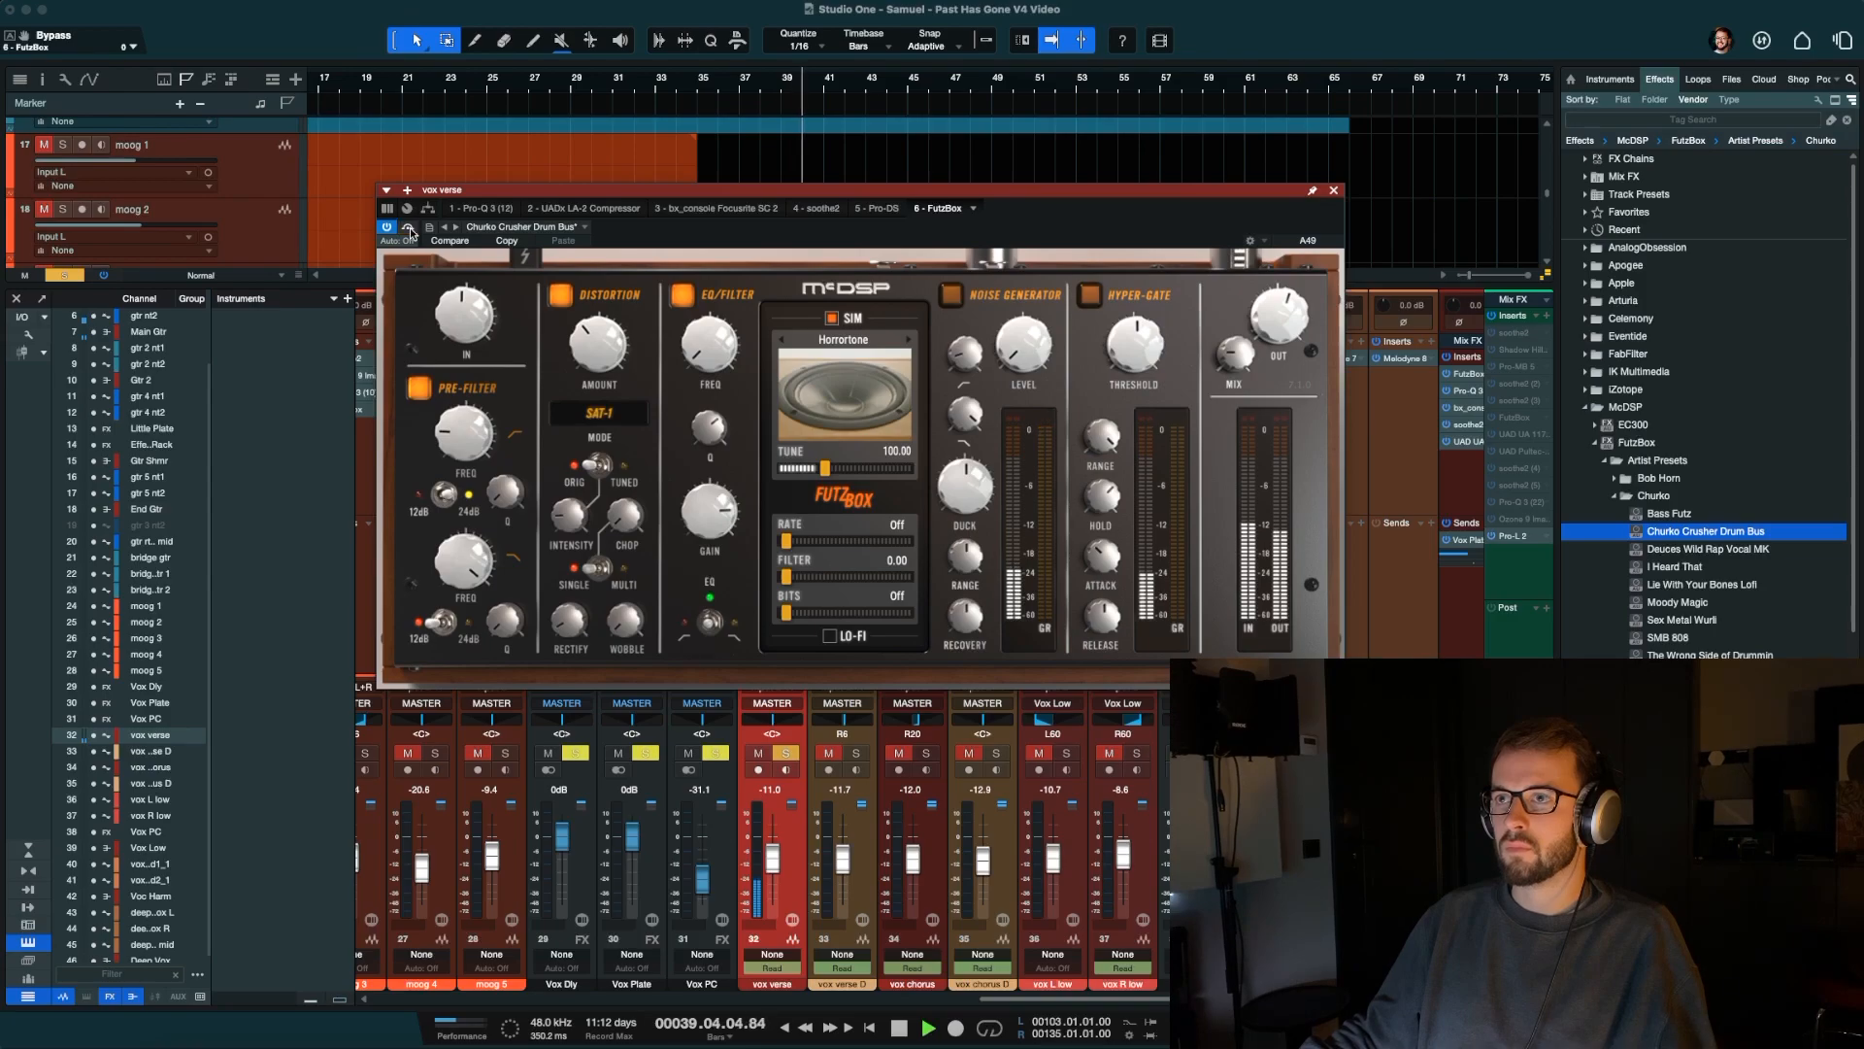
{"action": "left_click", "coordinate": [1335, 192]}
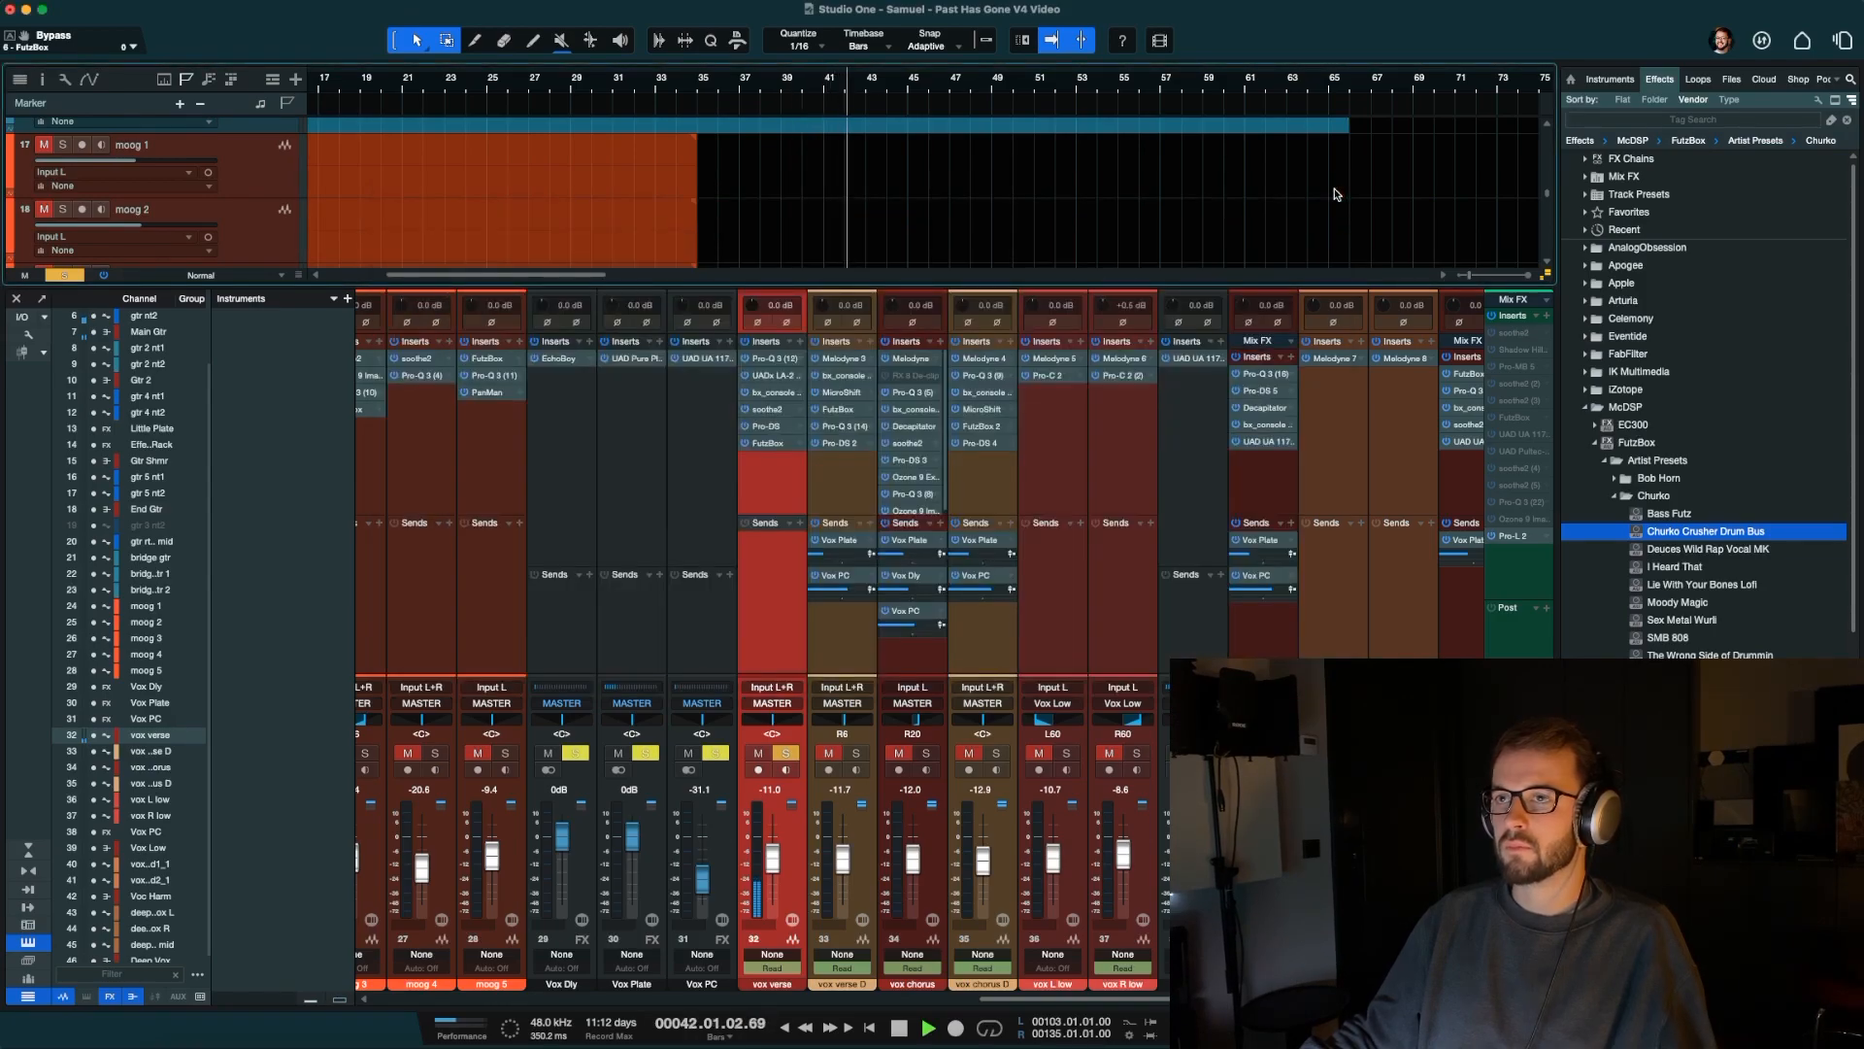
Replay the verse vocal from around bar 24 and set the FutzBox mix to about 11%, closing the plug-in for a last listen.
{"action": "key", "text": "F3"}
{"action": "left_click", "coordinate": [448, 85]}
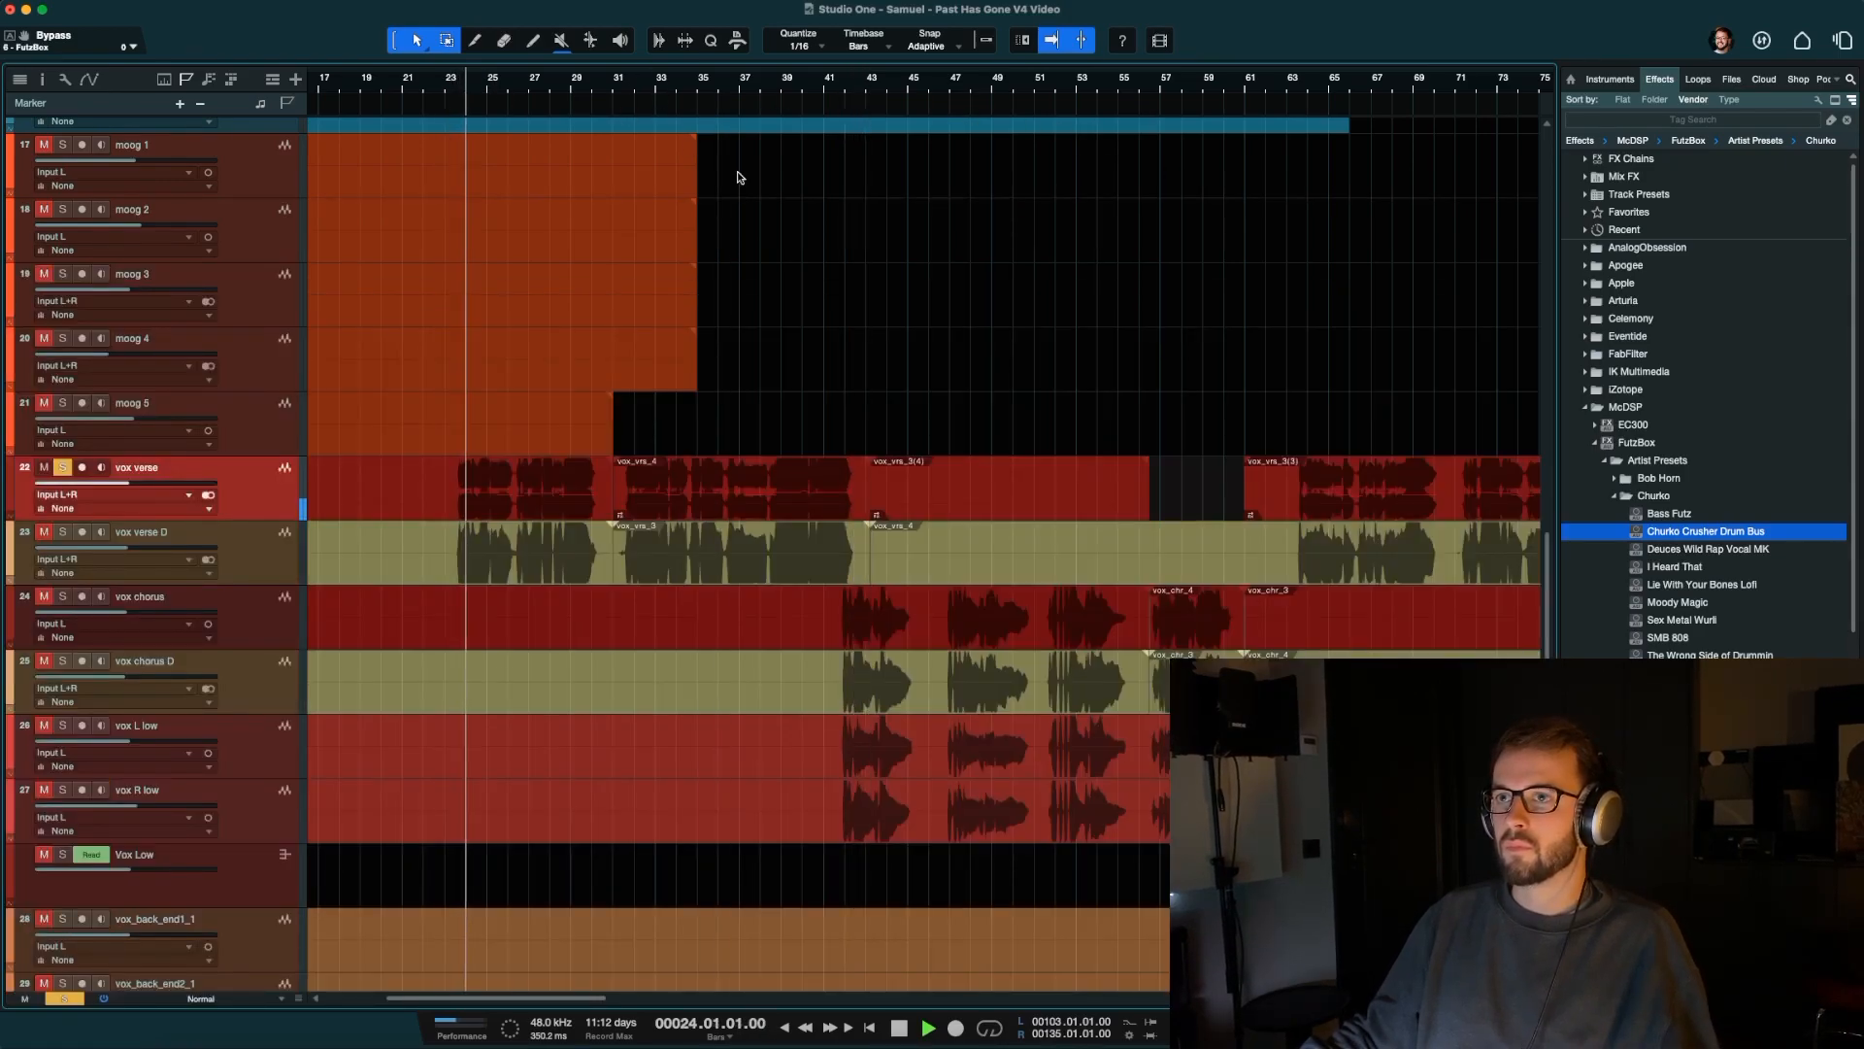
{"action": "key", "text": "F3"}
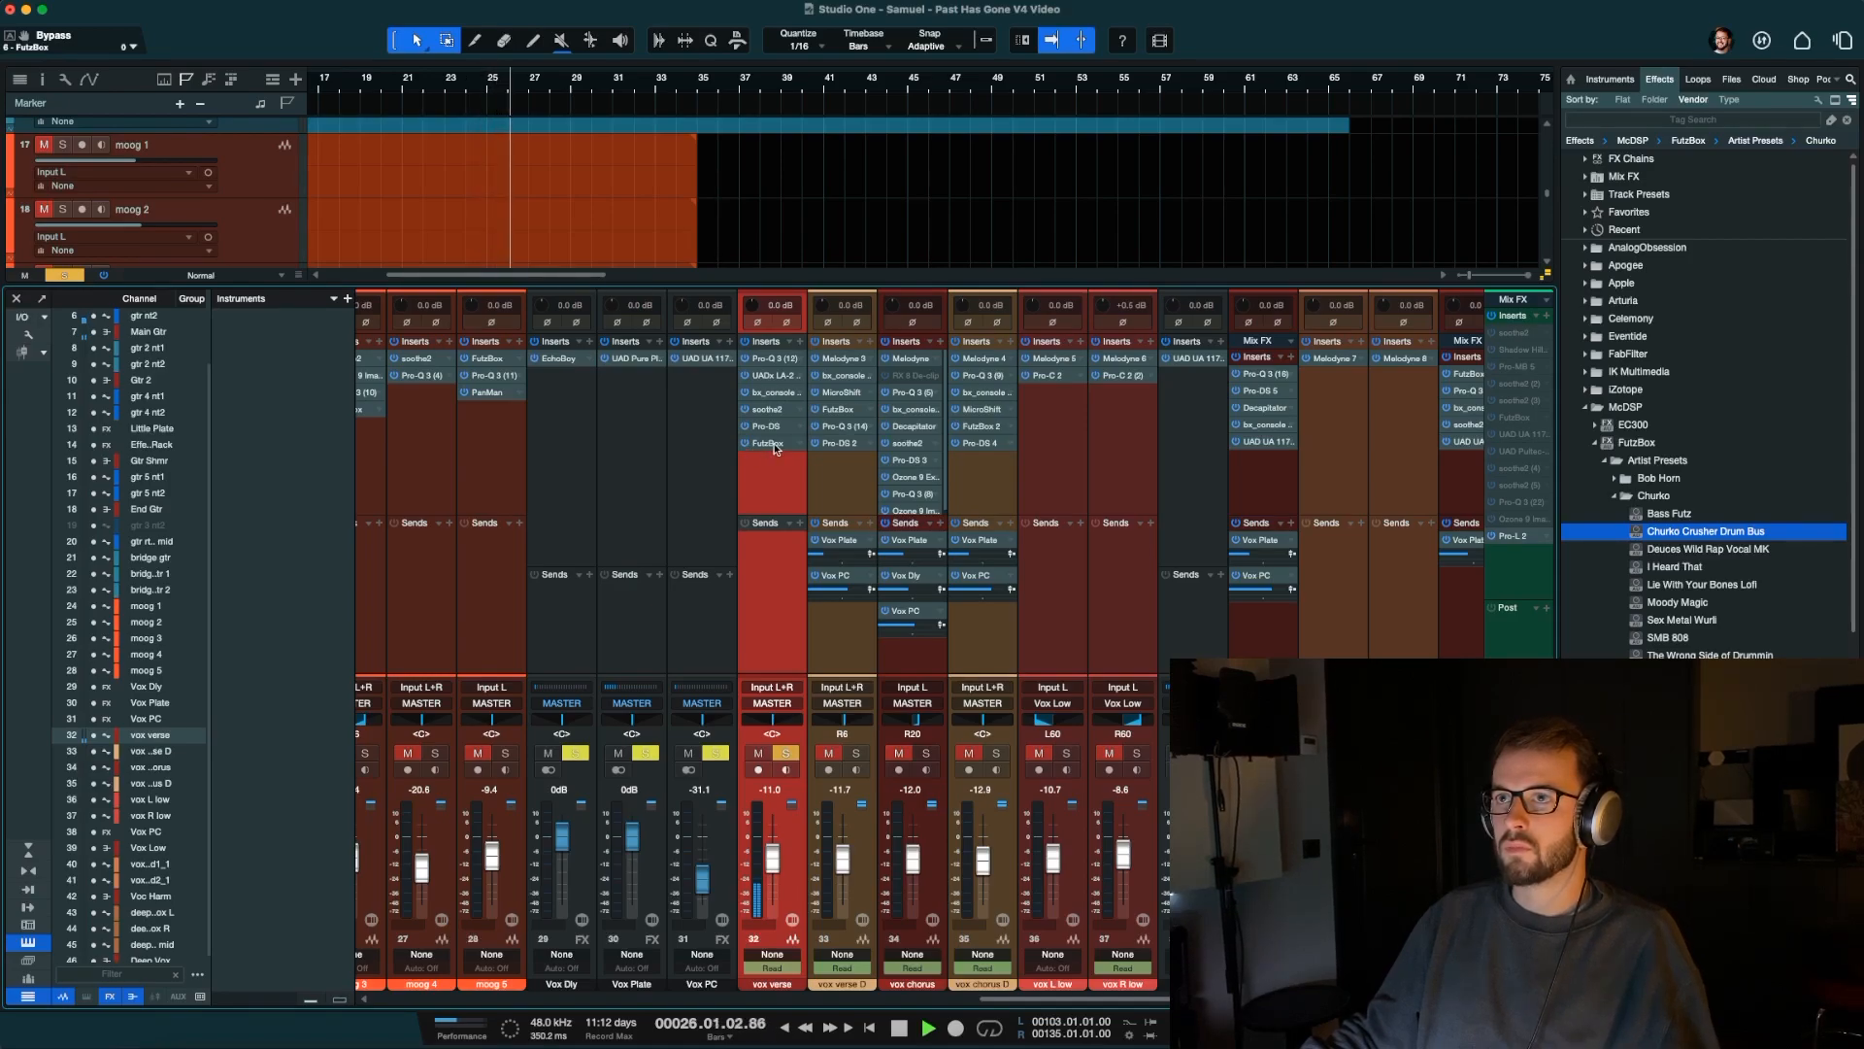
{"action": "key", "text": "space"}
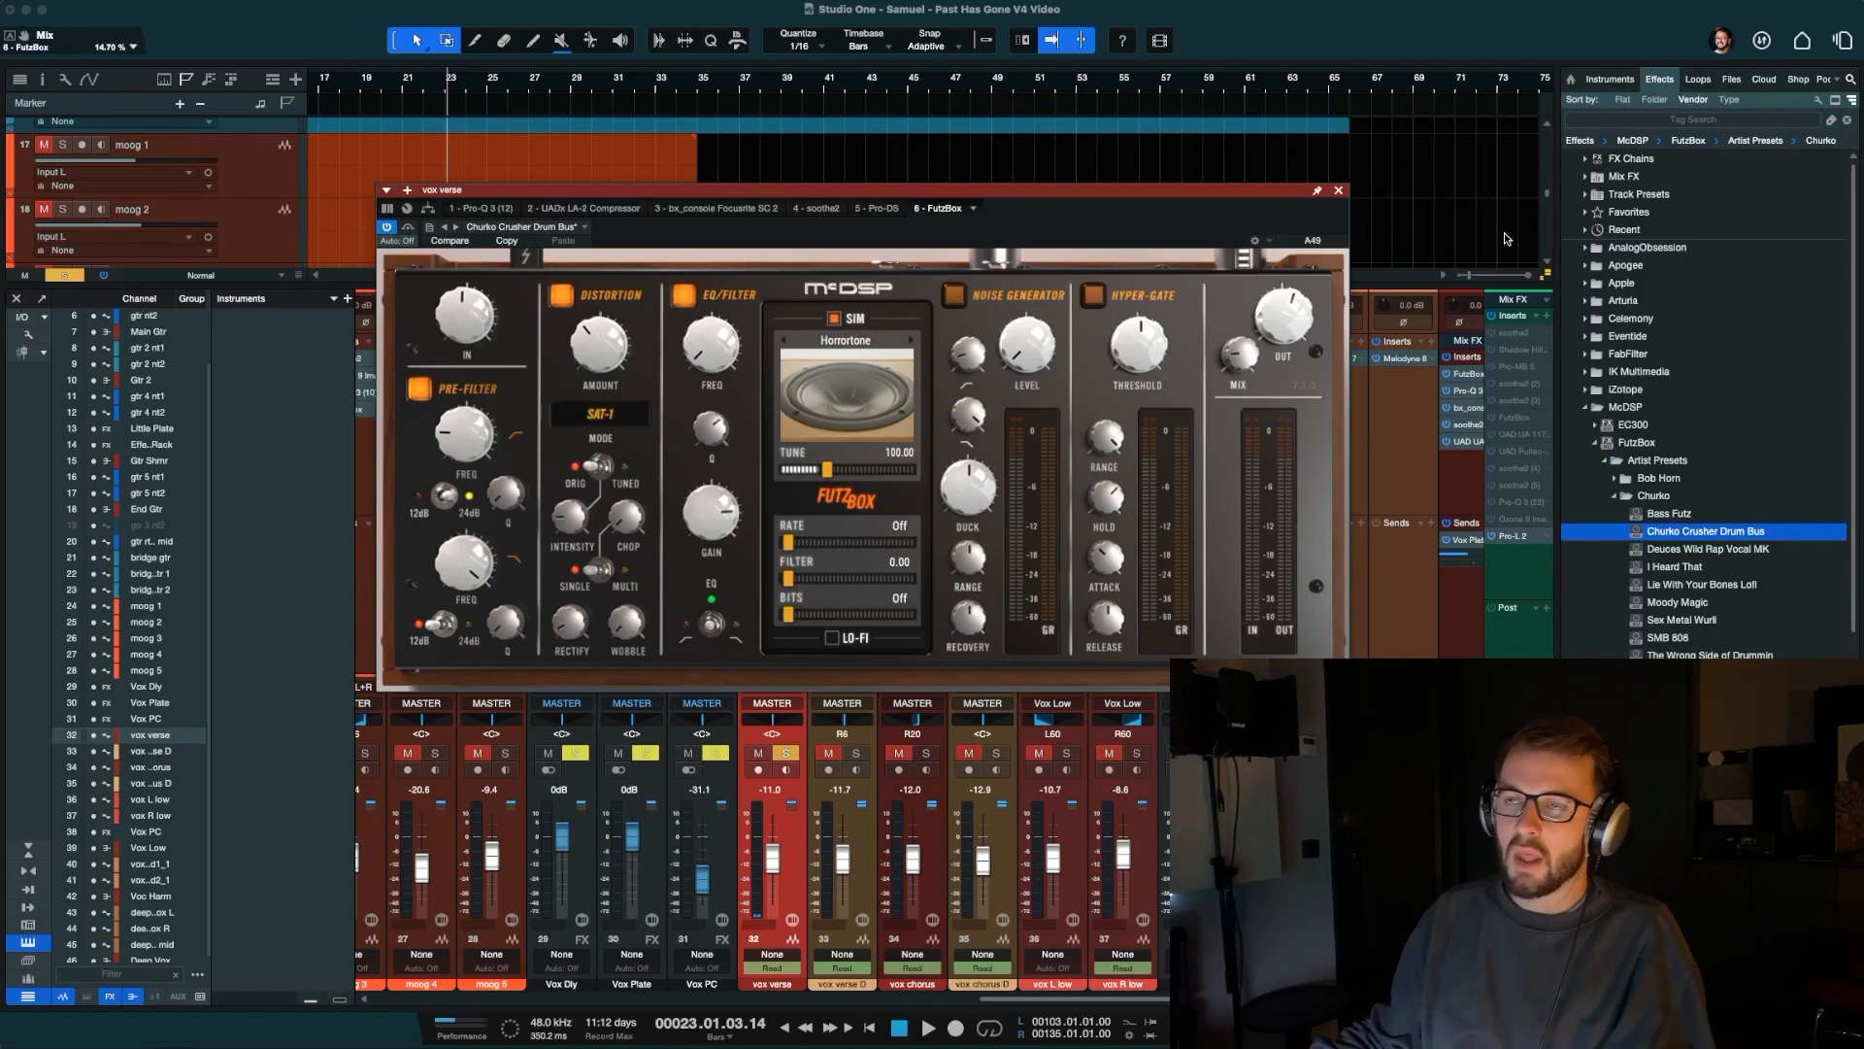
{"action": "mouse_move", "coordinate": [1261, 376]}
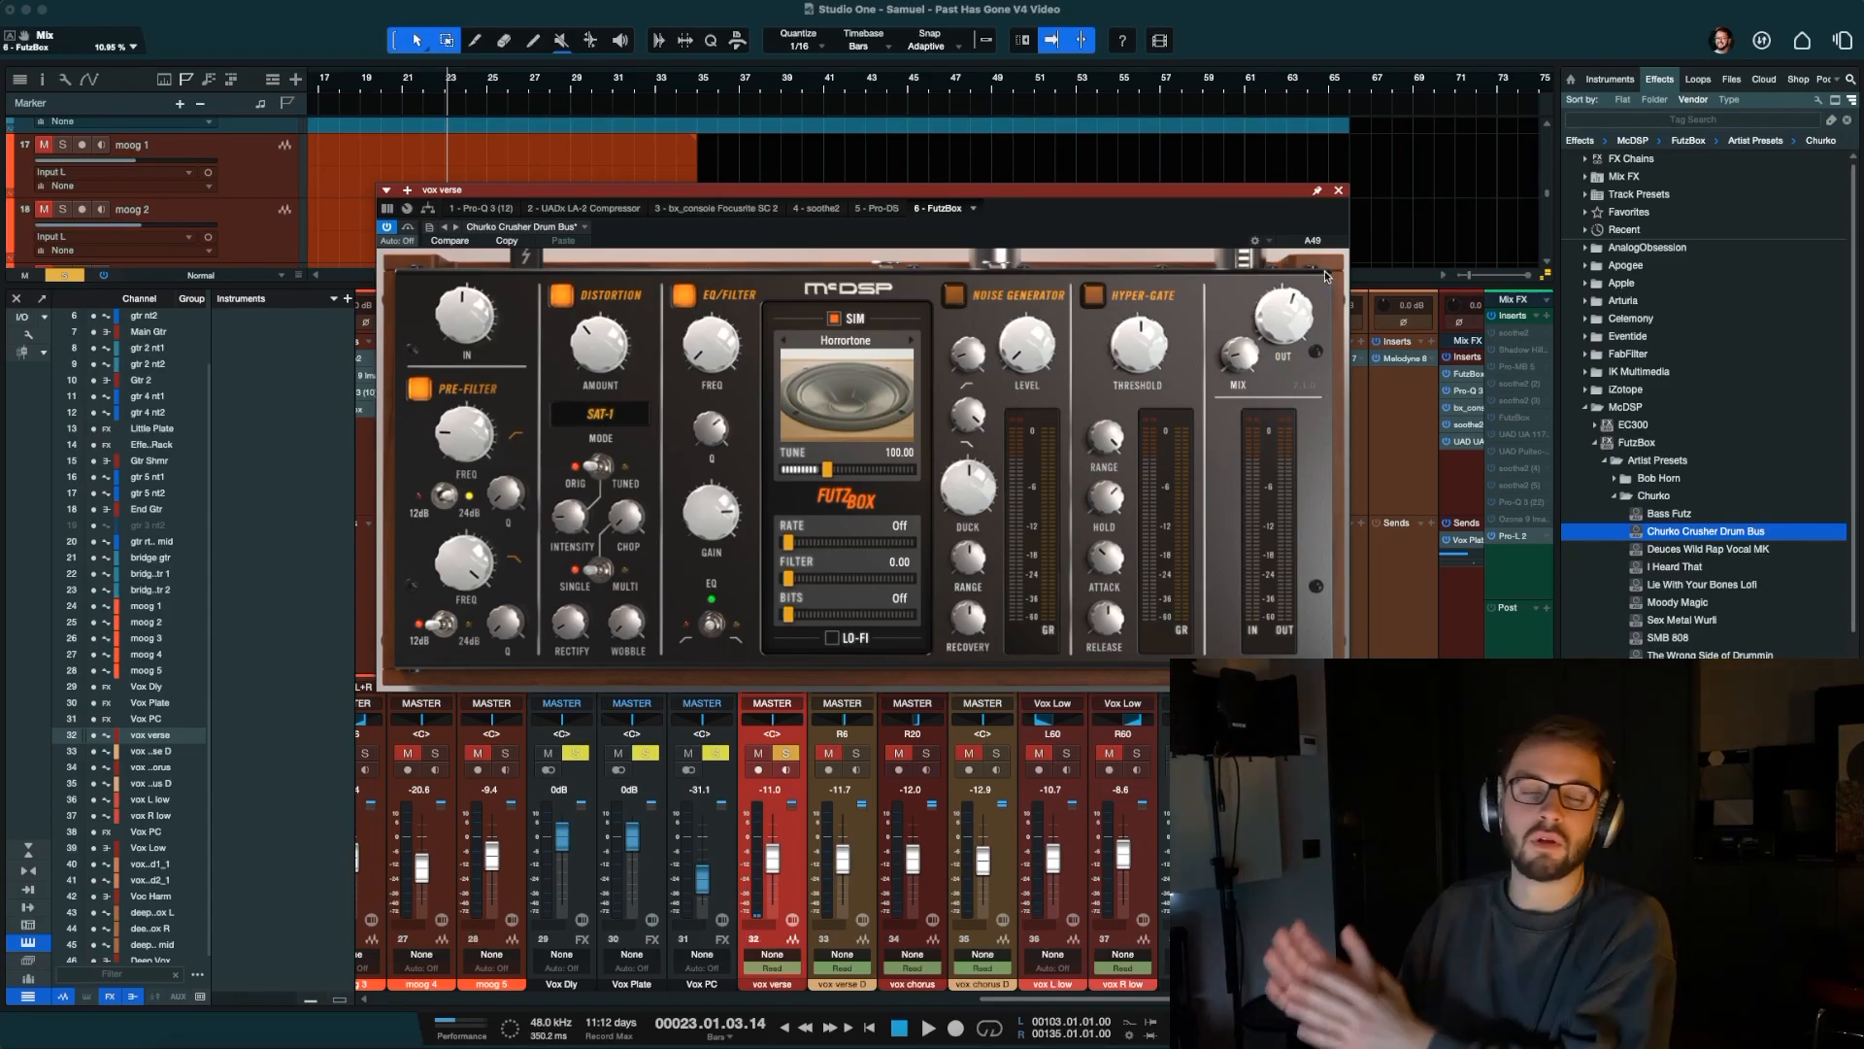
{"action": "left_click", "coordinate": [1339, 190]}
{"action": "key", "text": "space"}
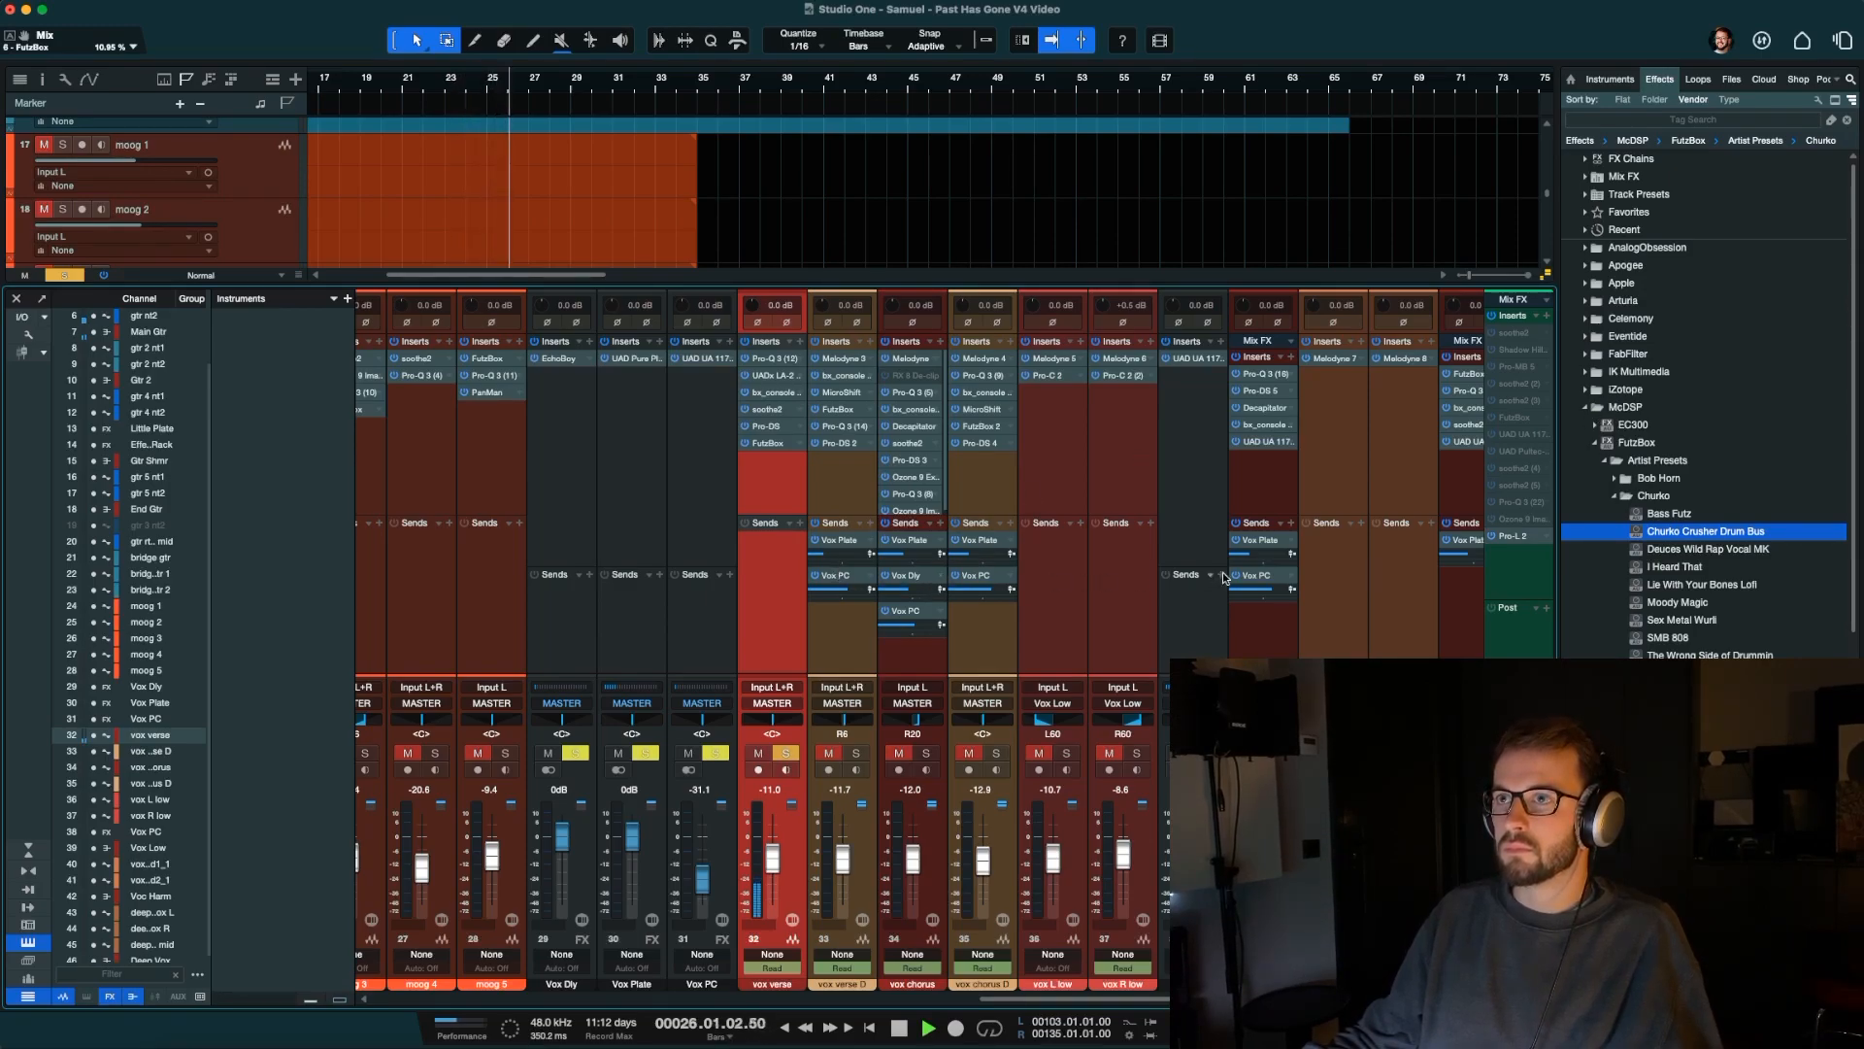
{"action": "key", "text": "space"}
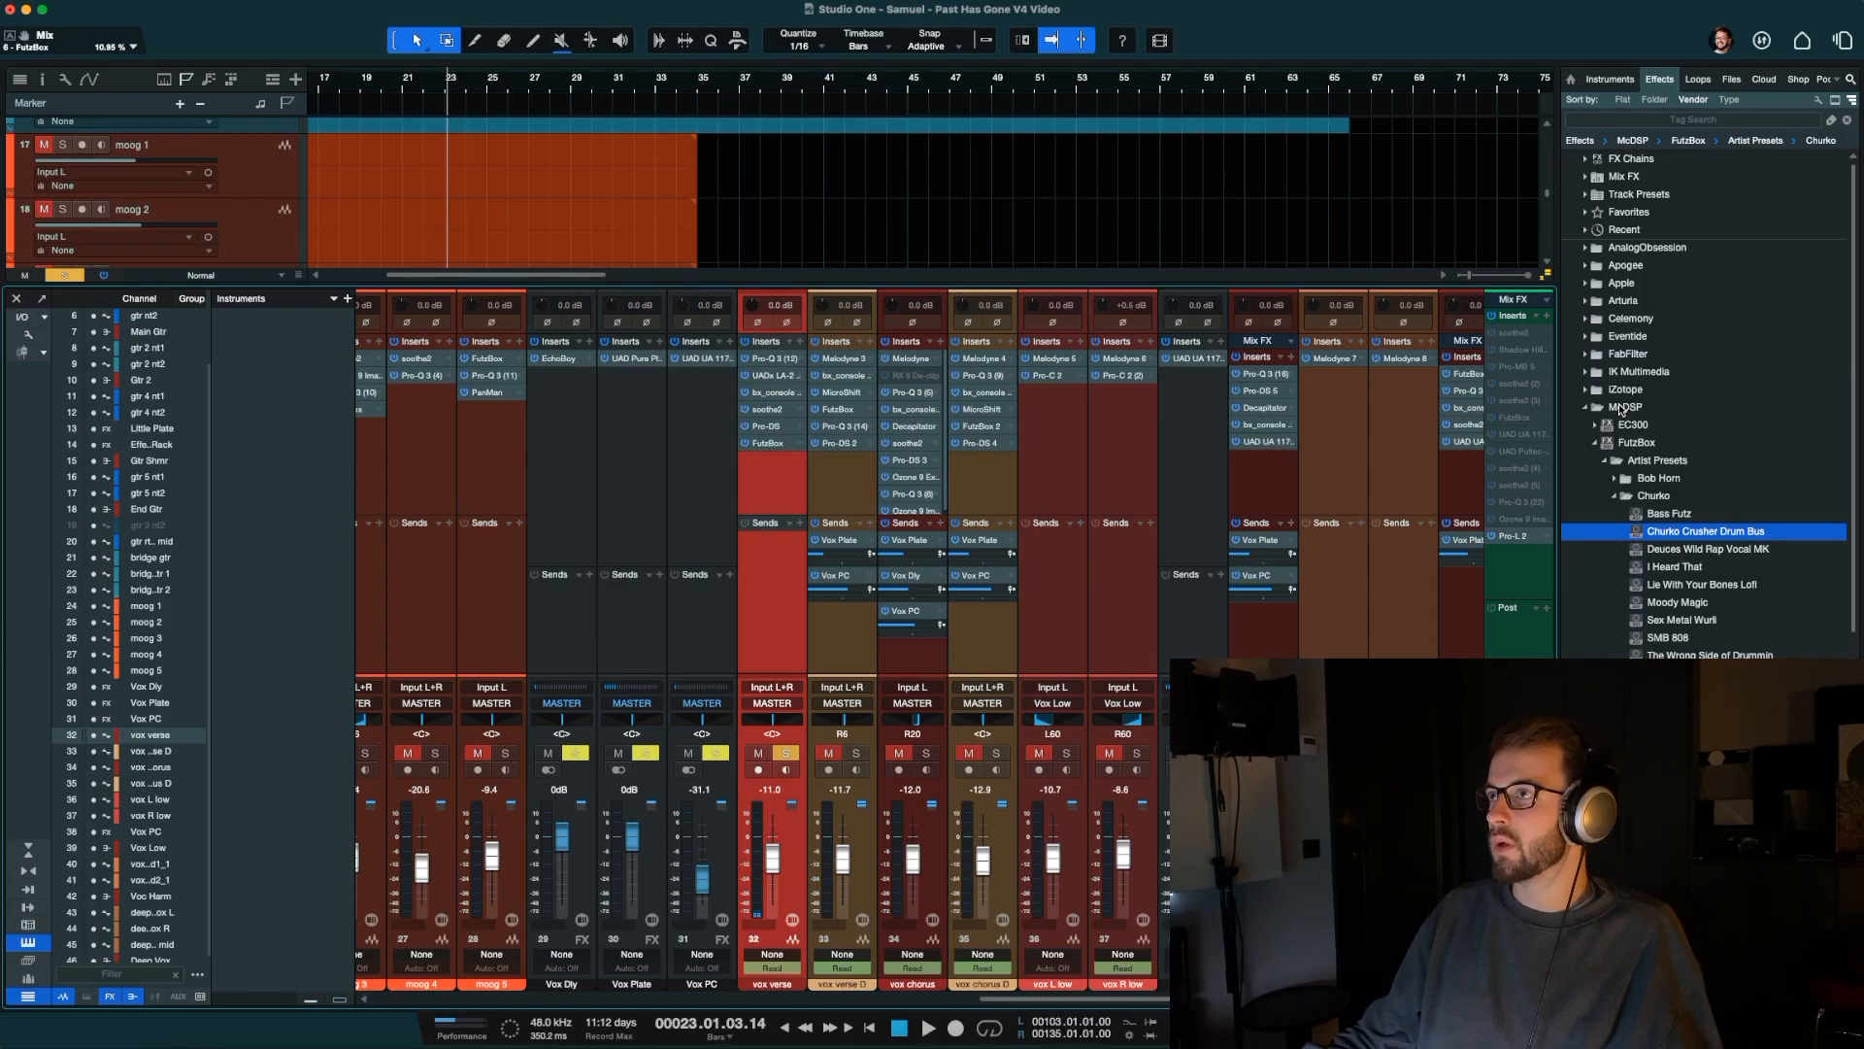
Find "pure plate" among the effects and add UAD Pure Plate as a new send effect on the vox verse channel.
{"action": "left_click", "coordinate": [1620, 409]}
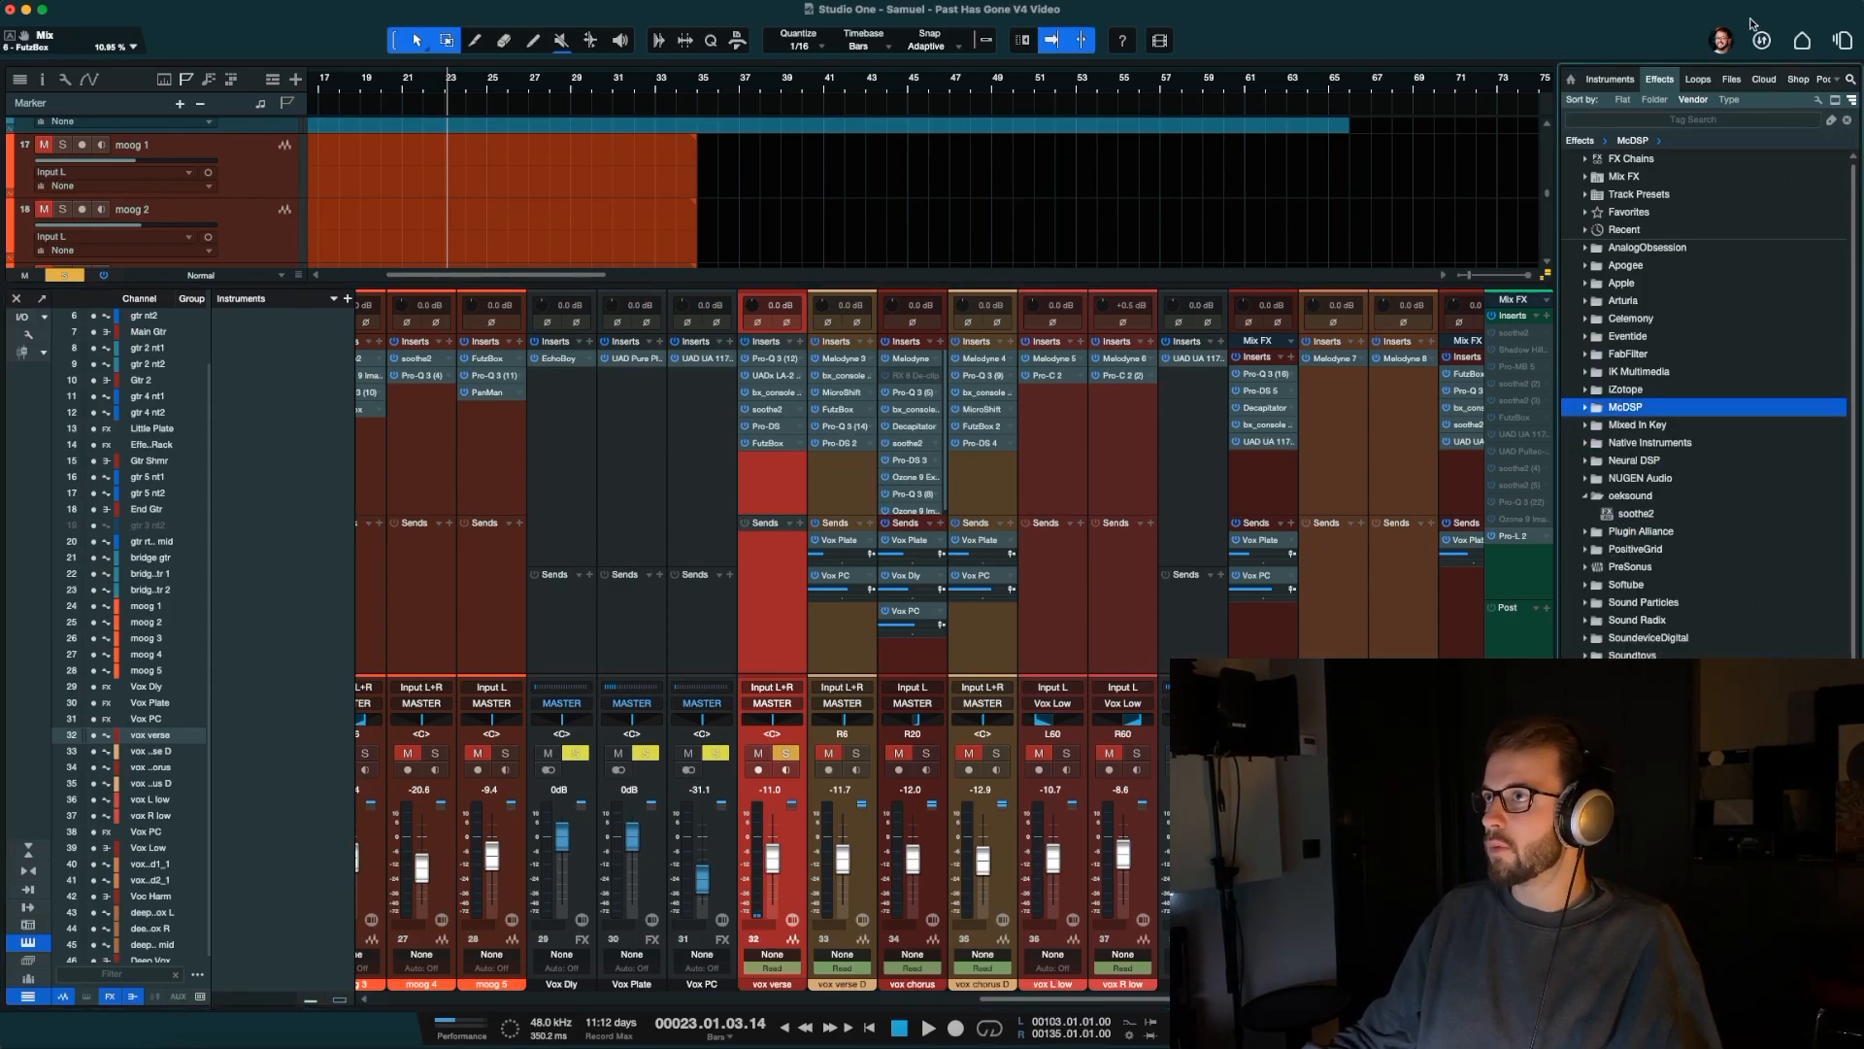
{"action": "left_click", "coordinate": [1717, 121]}
{"action": "type", "text": "pure plate"}
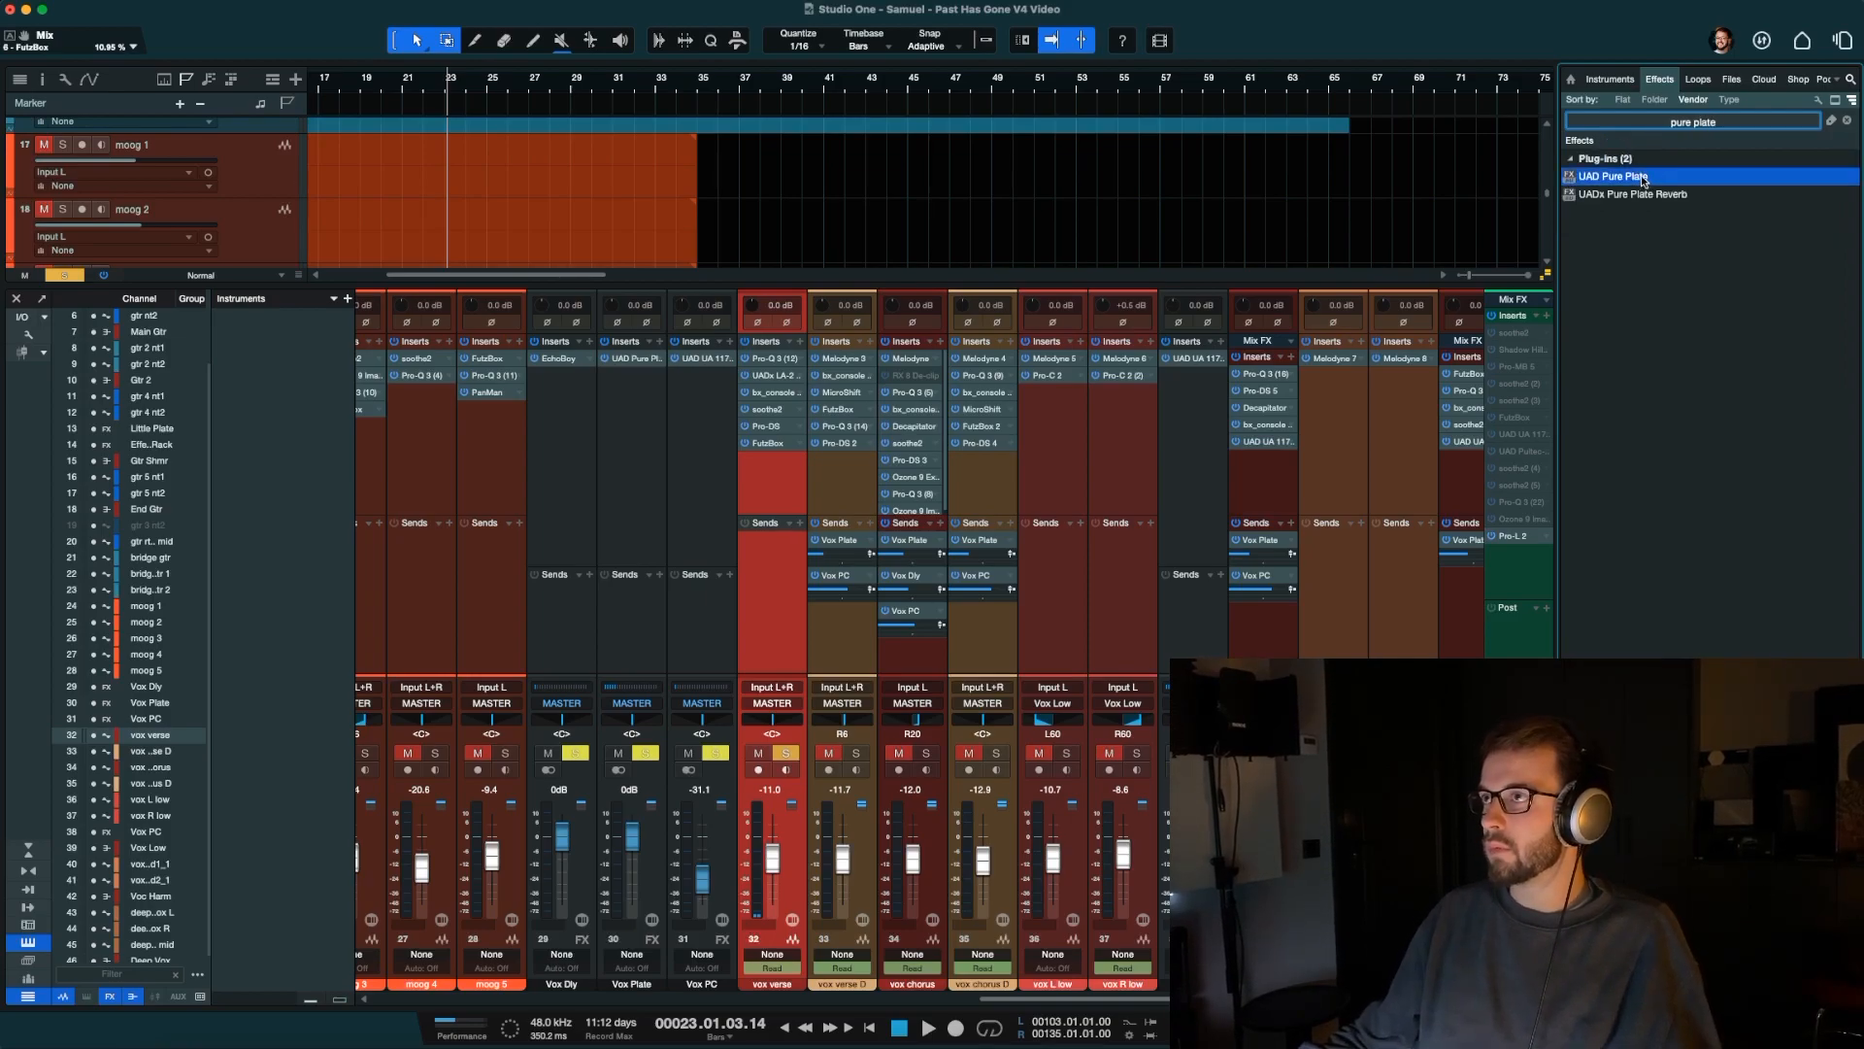
{"action": "left_click_drag", "start_coordinate": [1644, 180], "coordinate": [775, 575]}
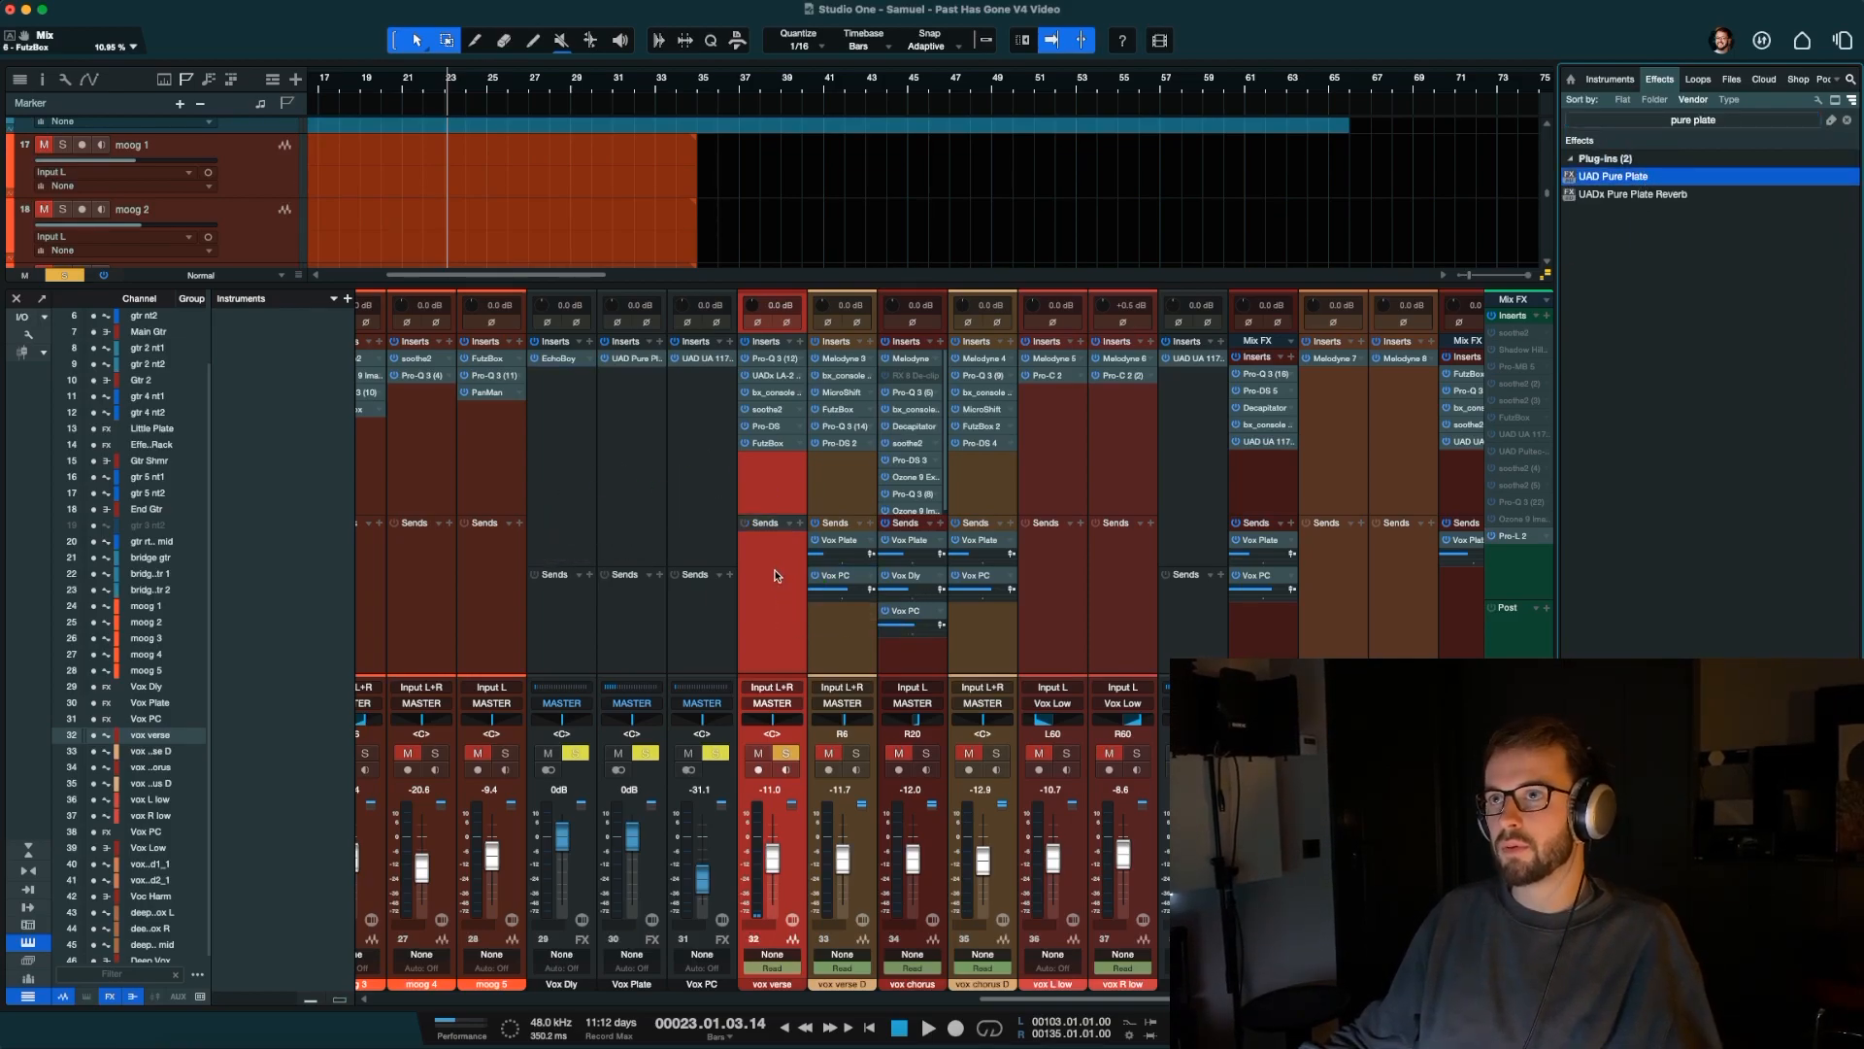
Set the vox verse send to Pure Plate to -13.1 dB during playback and move the reverb window clear of the channel.
{"action": "key", "text": "space"}
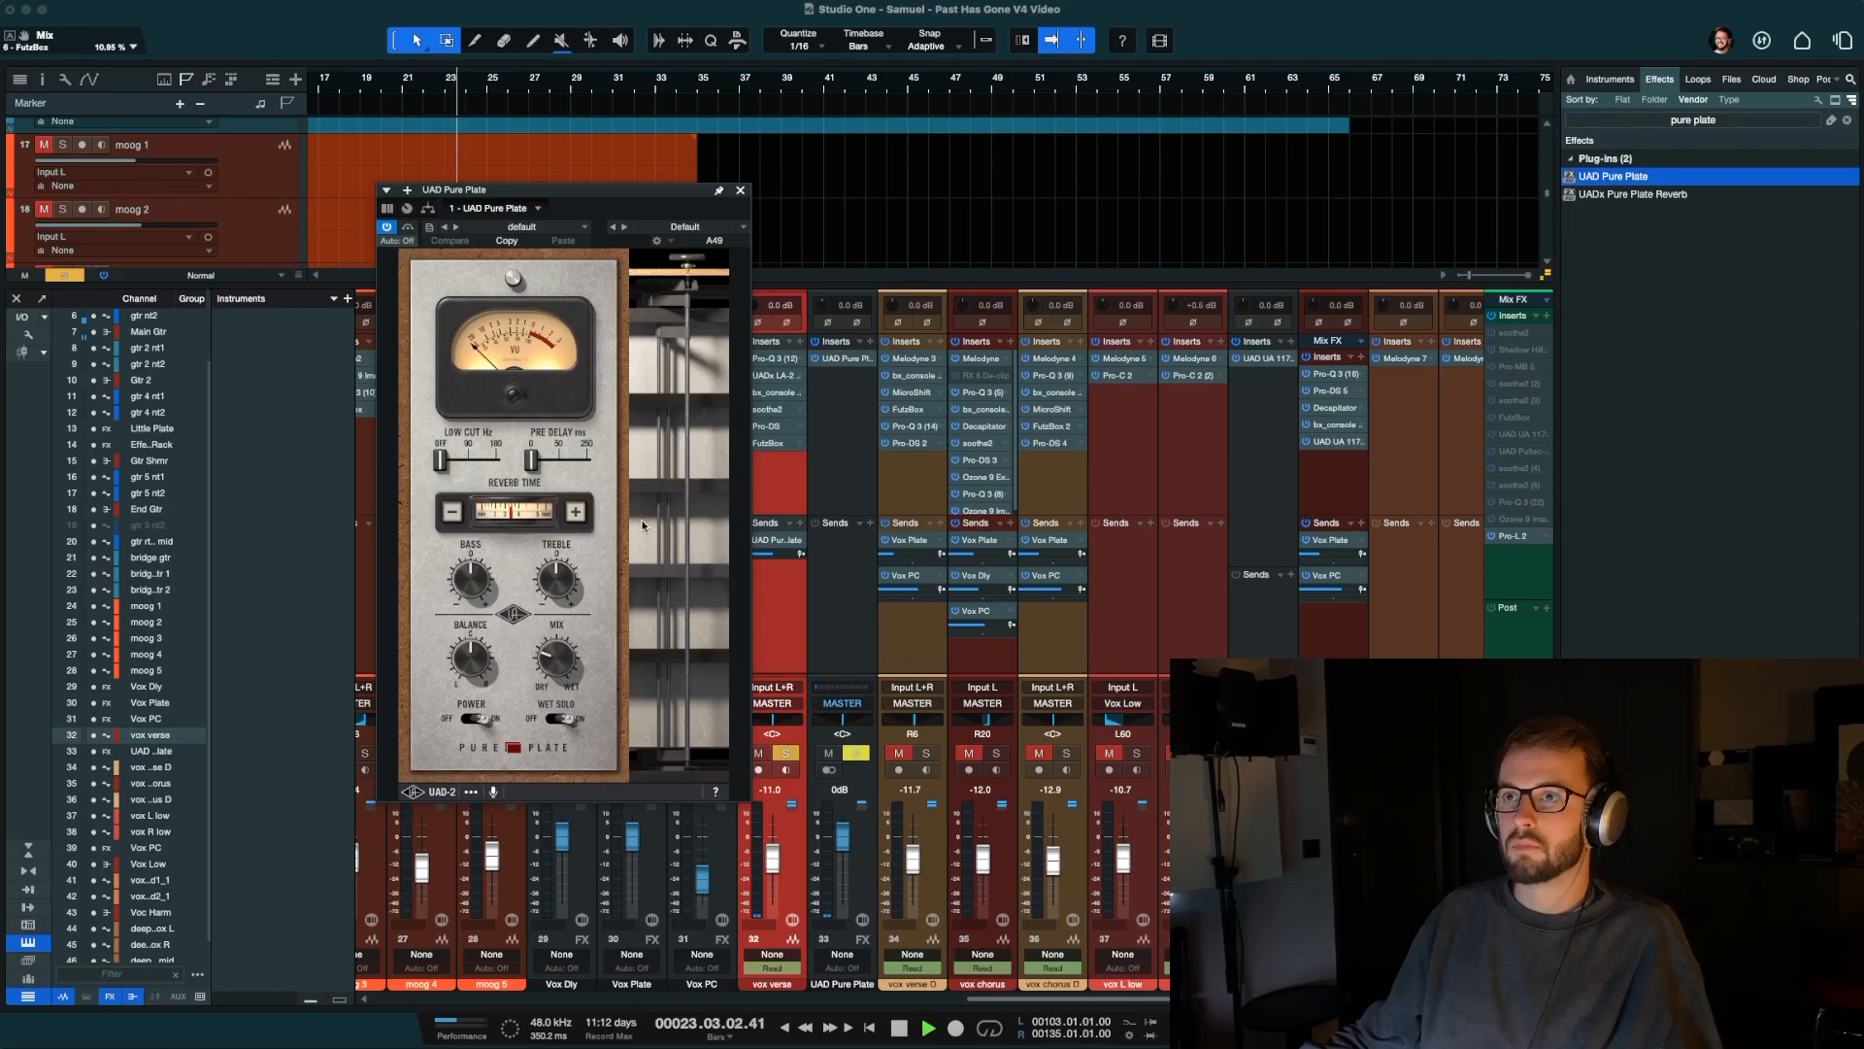
{"action": "left_click_drag", "start_coordinate": [785, 555], "coordinate": [775, 554]}
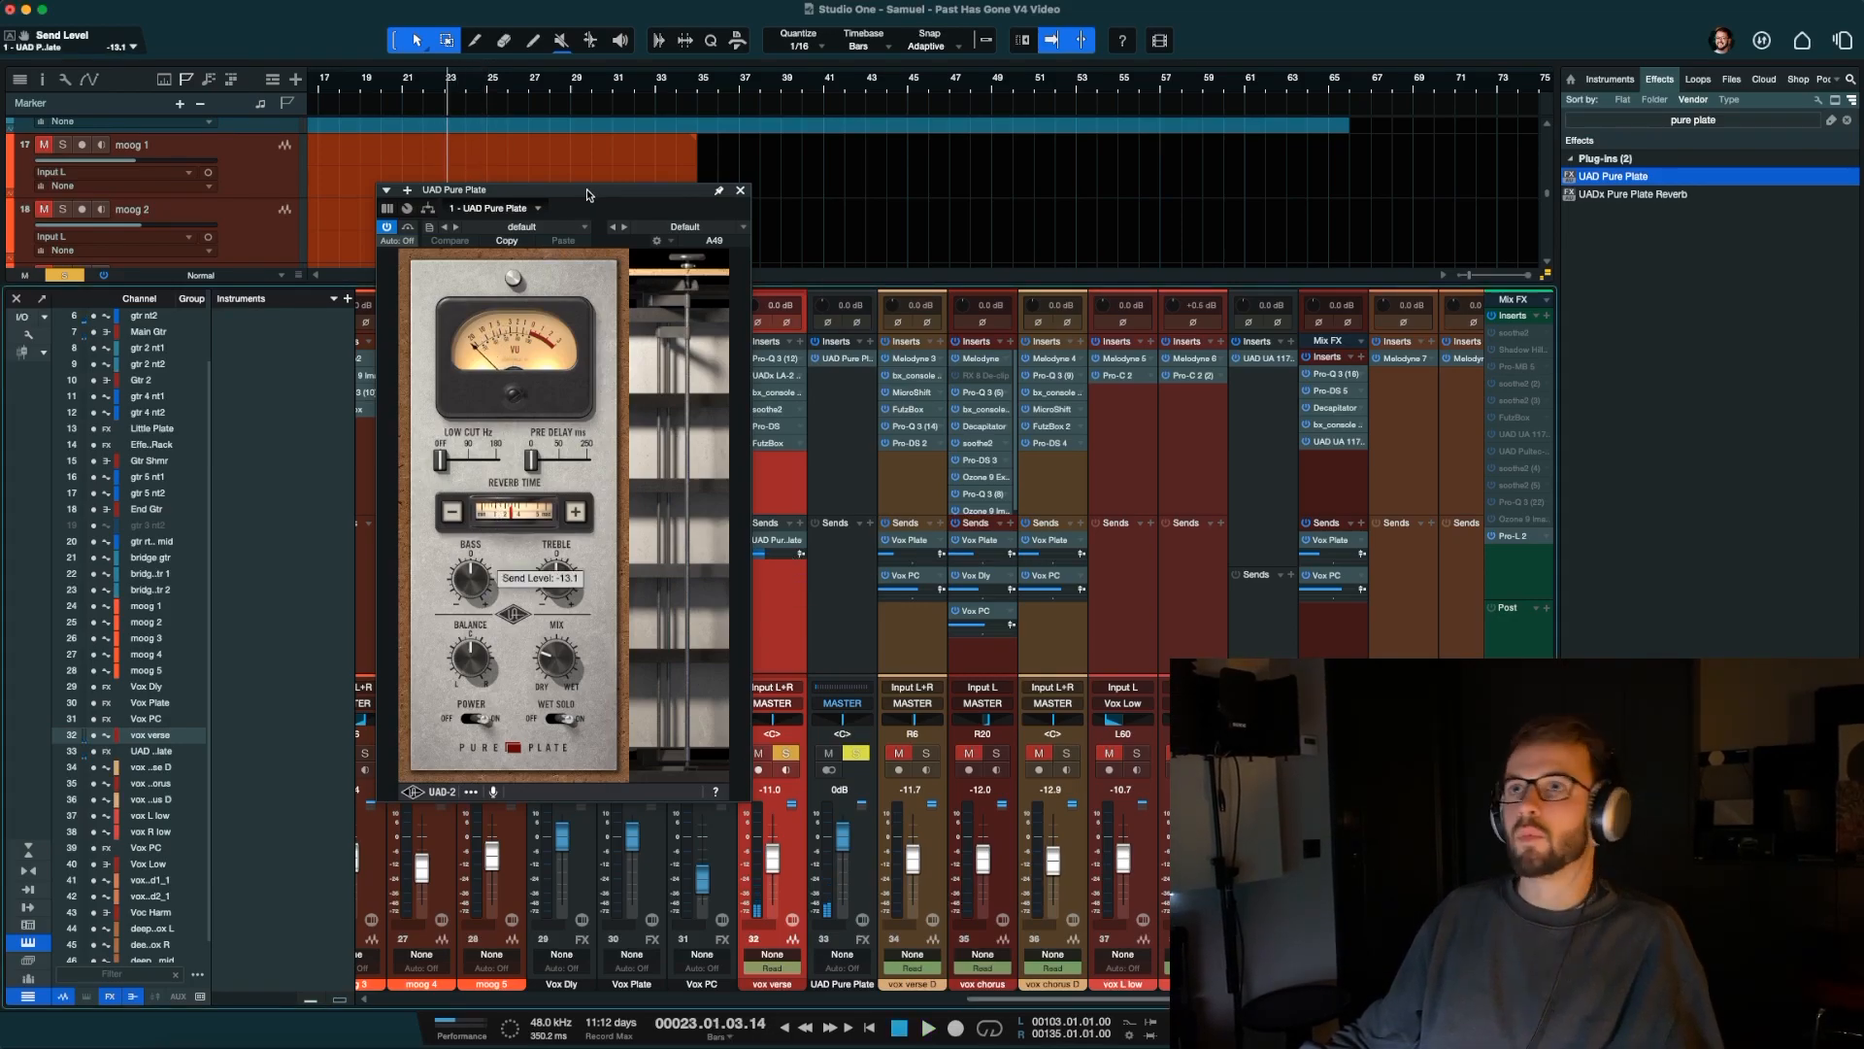
{"action": "left_click_drag", "start_coordinate": [587, 193], "coordinate": [539, 226]}
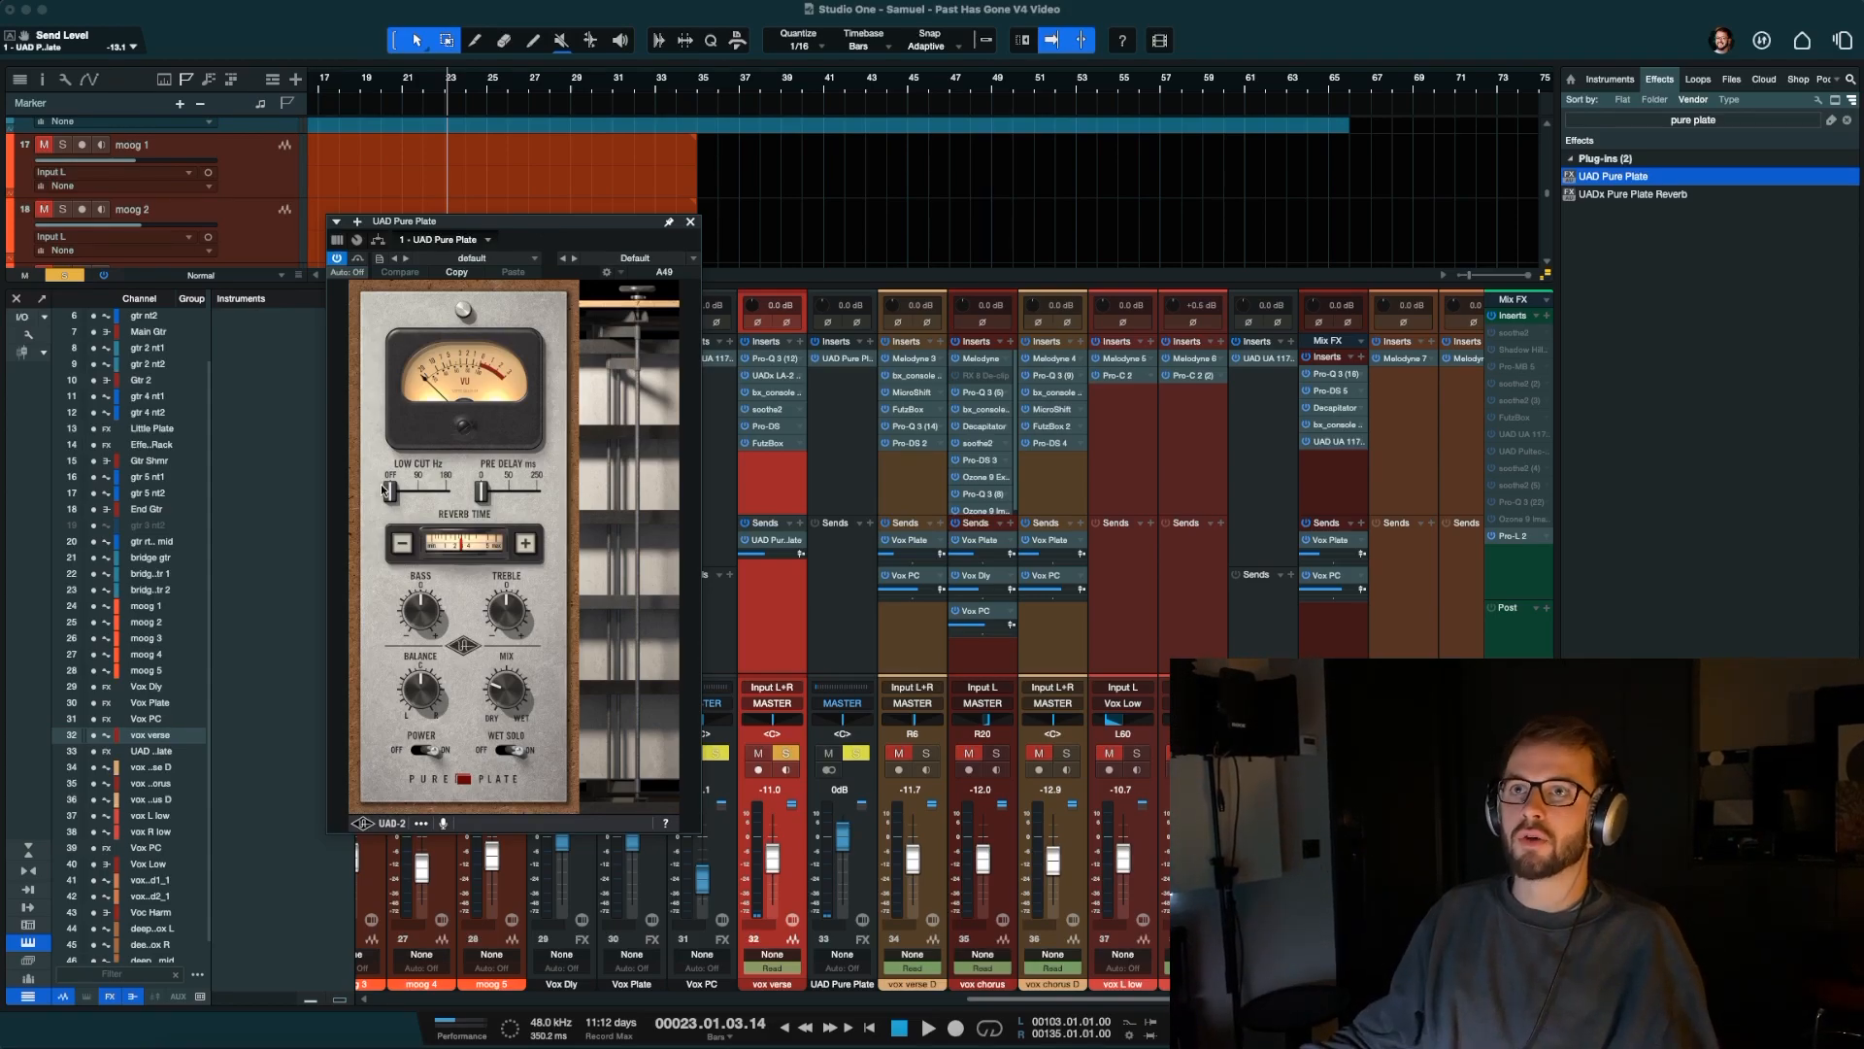
Set Pure Plate's low cut to 180 Hz, adjust its reverb time and raise the treble to about 5 dB during playback.
{"action": "left_click_drag", "start_coordinate": [387, 495], "coordinate": [444, 496]}
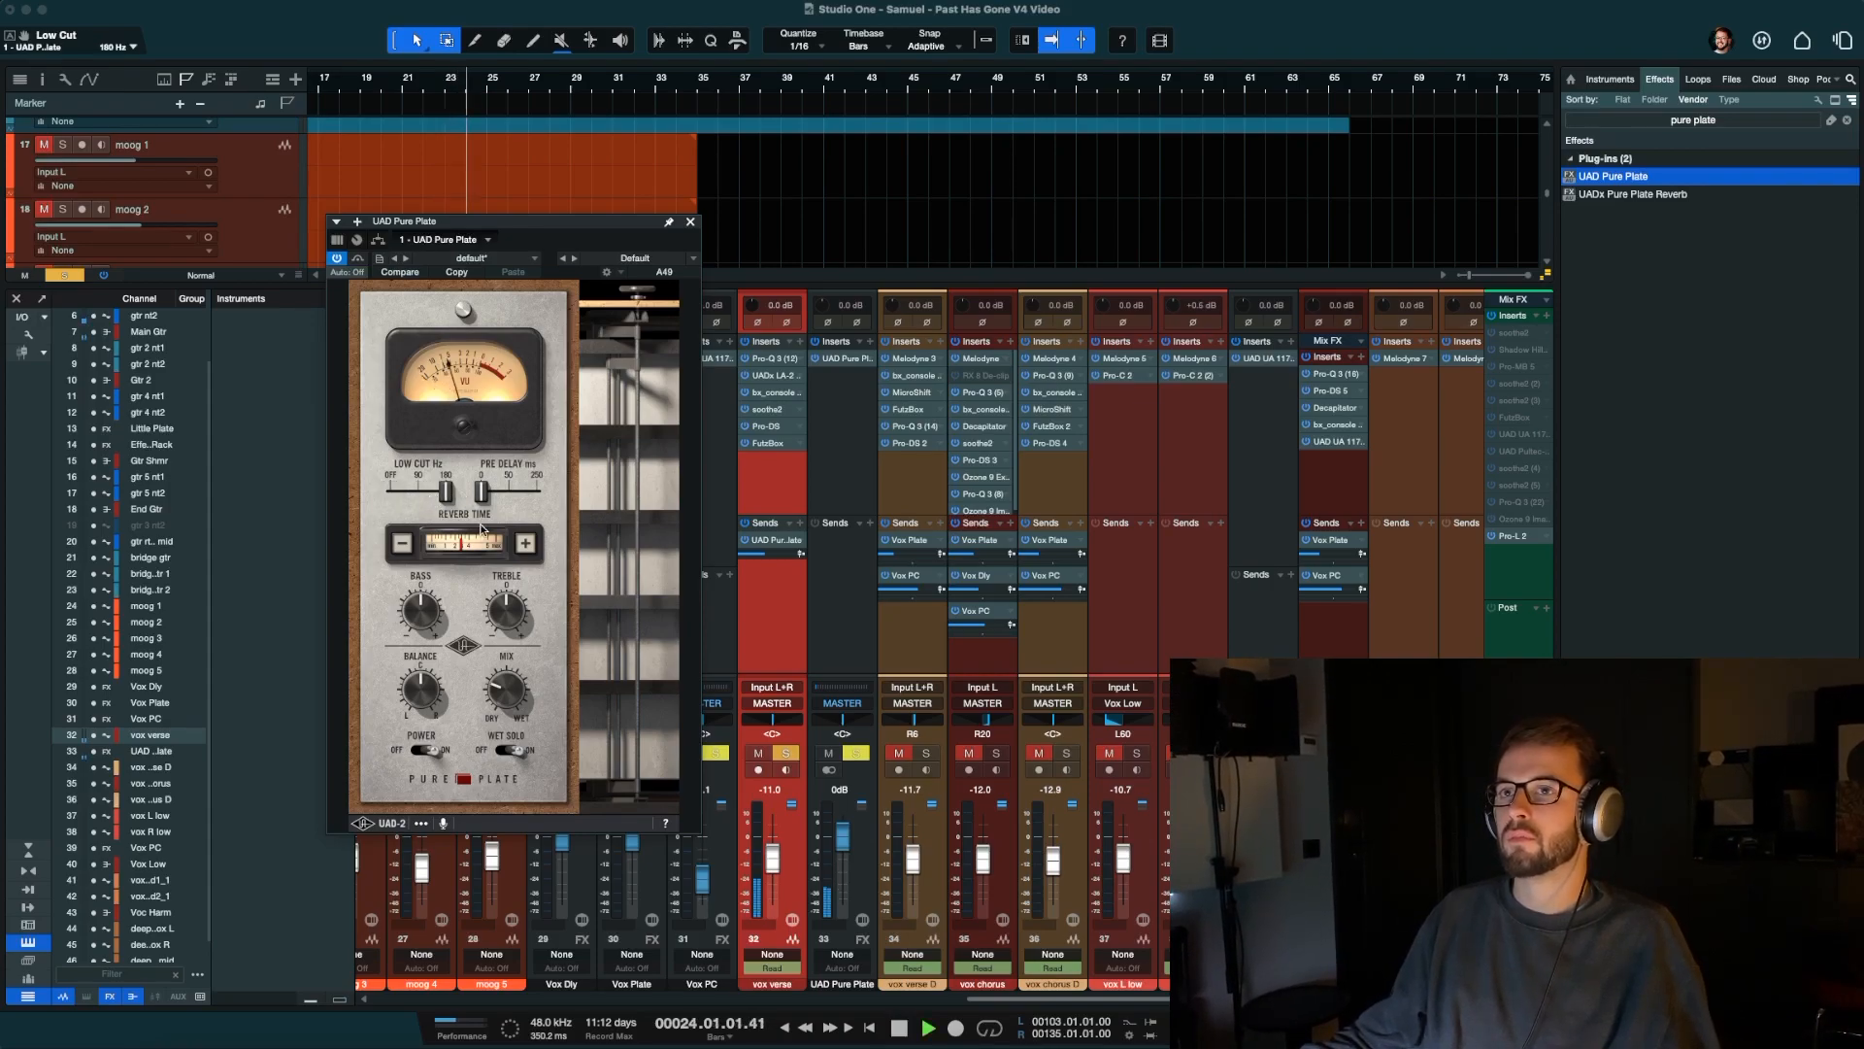
{"action": "left_click_drag", "start_coordinate": [462, 546], "coordinate": [442, 529]}
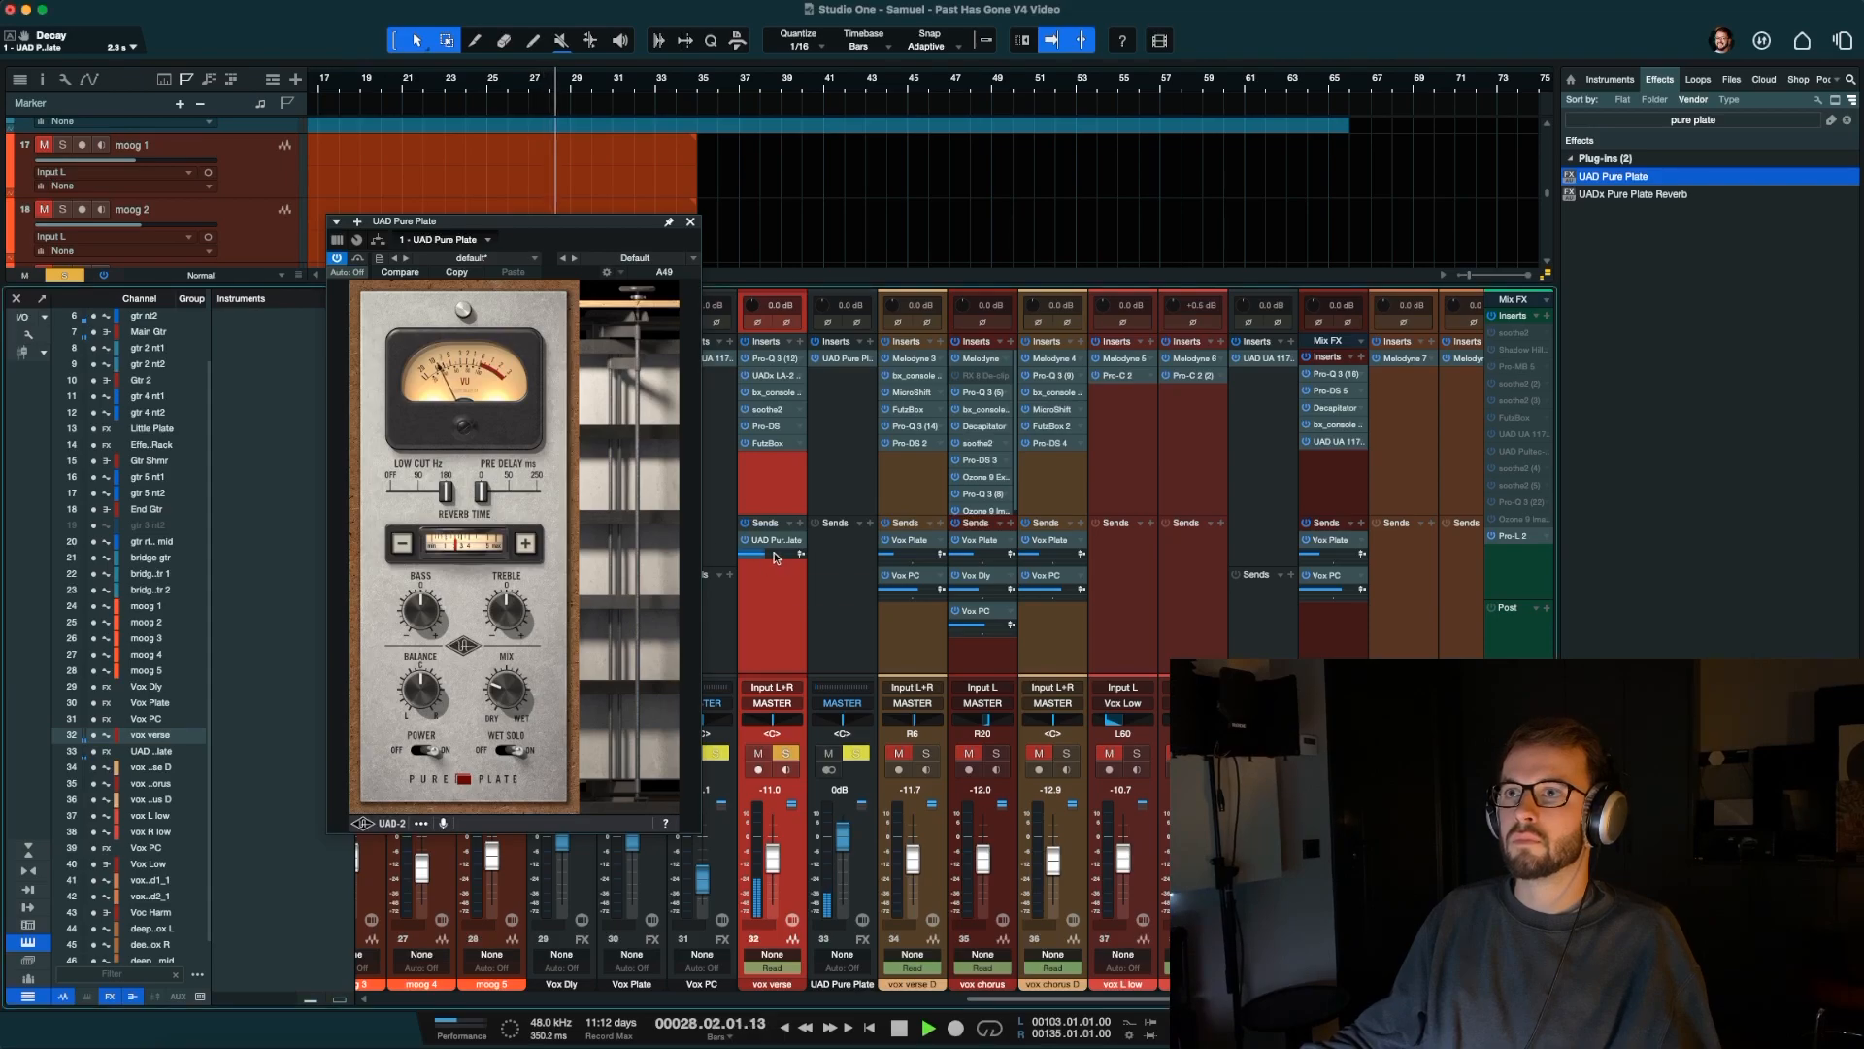
{"action": "left_click_drag", "start_coordinate": [509, 620], "coordinate": [508, 584]}
{"action": "key", "text": "space"}
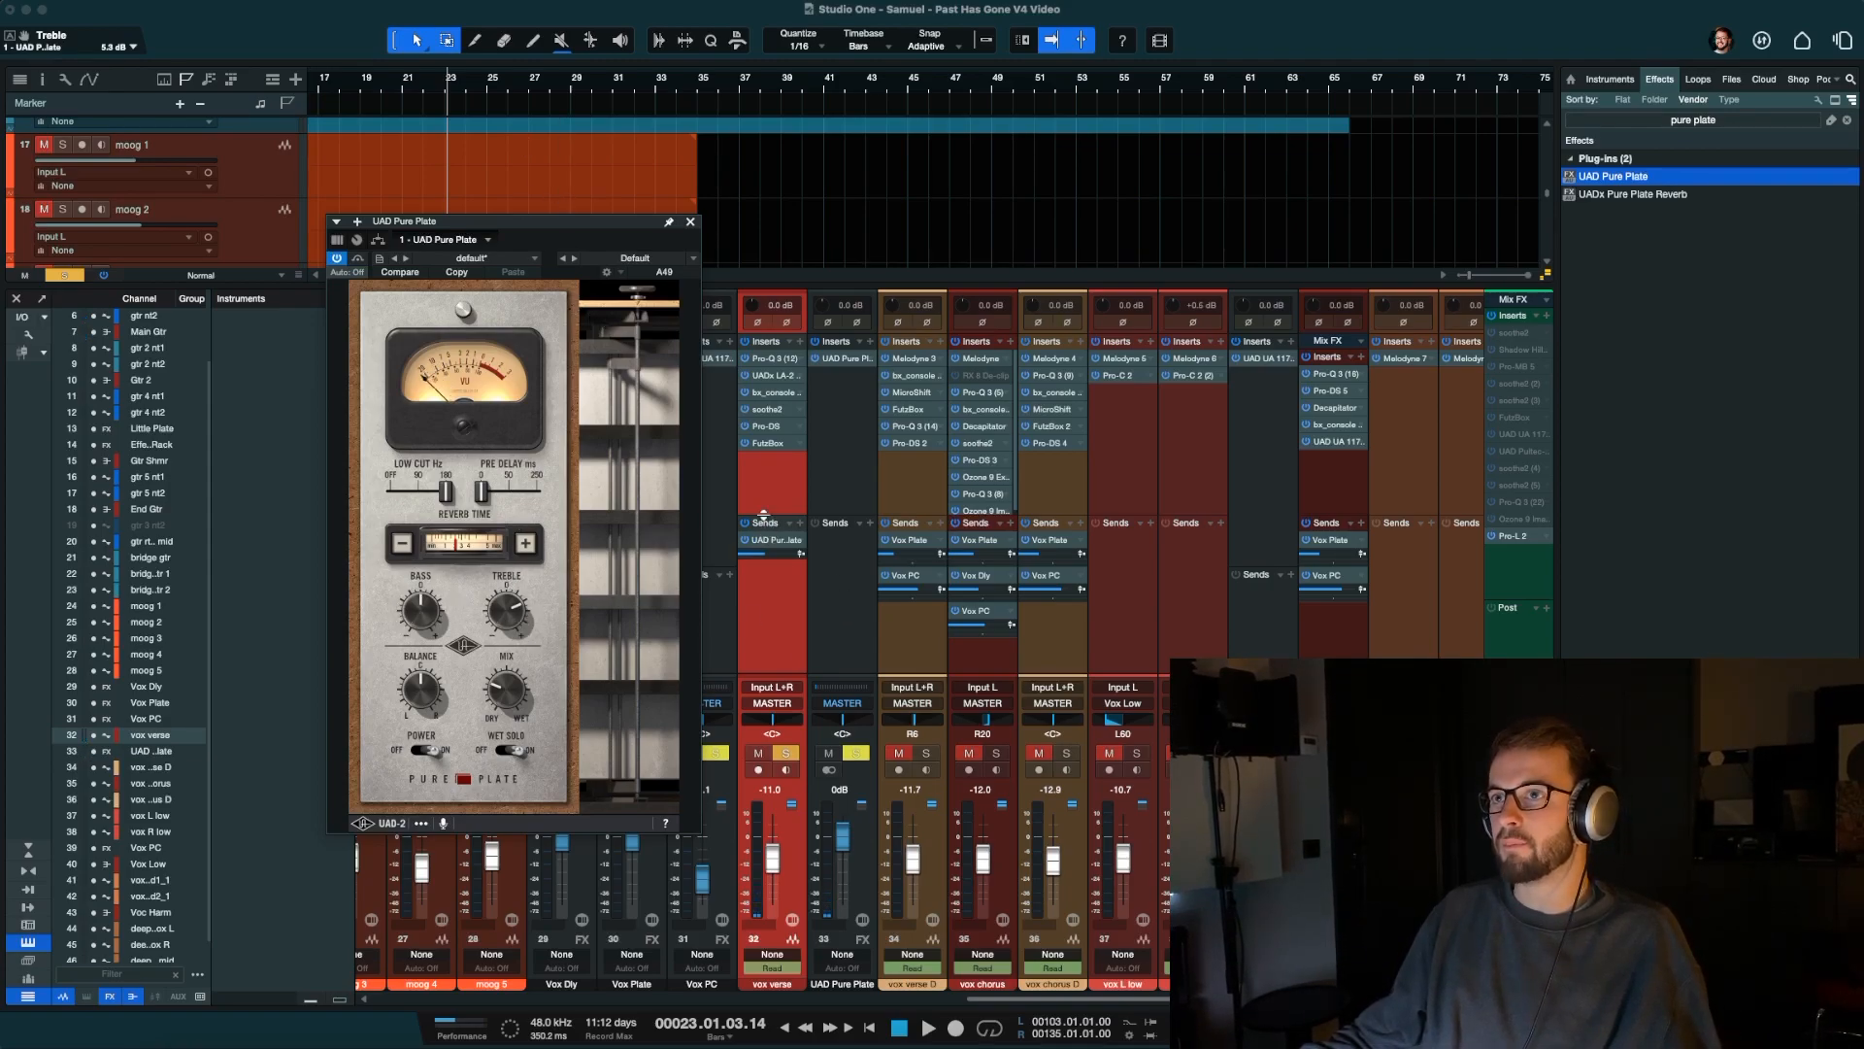
Enlarge the mixer's sends area slightly and set Pure Plate's predelay to about 16 ms while the verse plays.
{"action": "left_click_drag", "start_coordinate": [775, 514], "coordinate": [776, 509]}
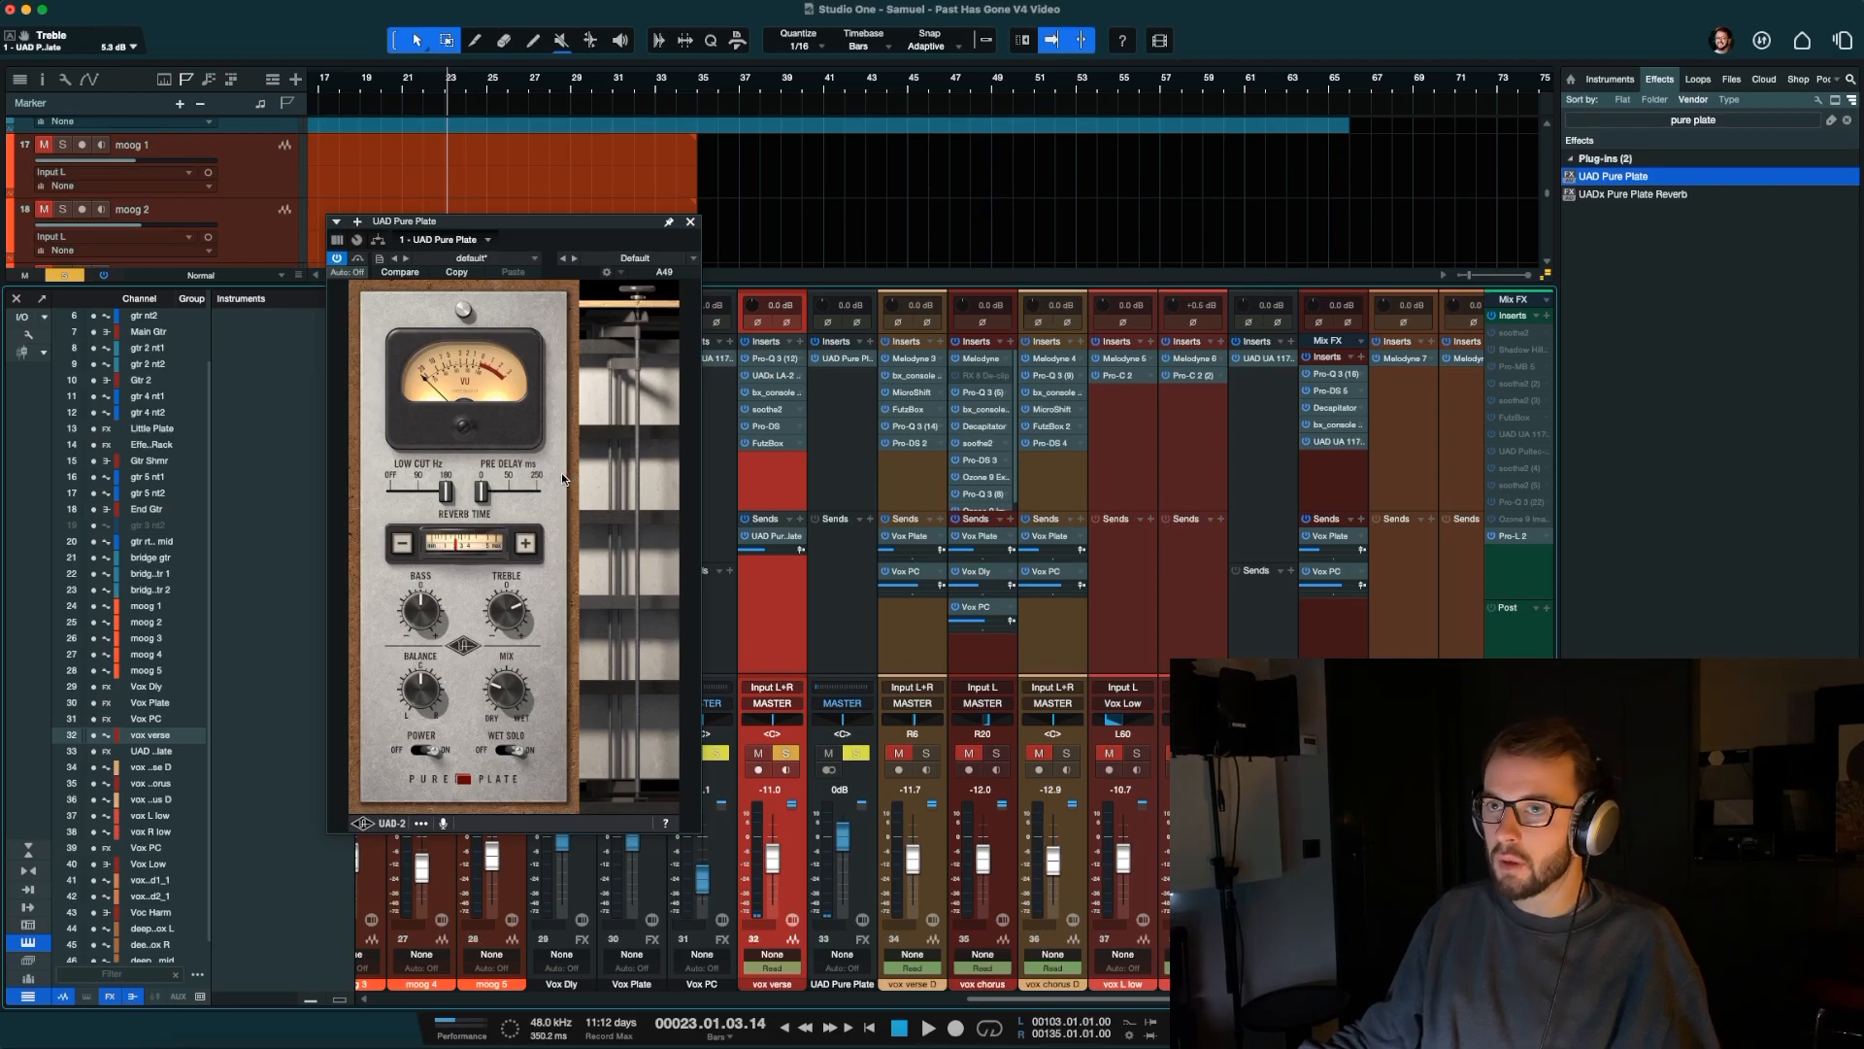
{"action": "left_click_drag", "start_coordinate": [483, 496], "coordinate": [504, 499]}
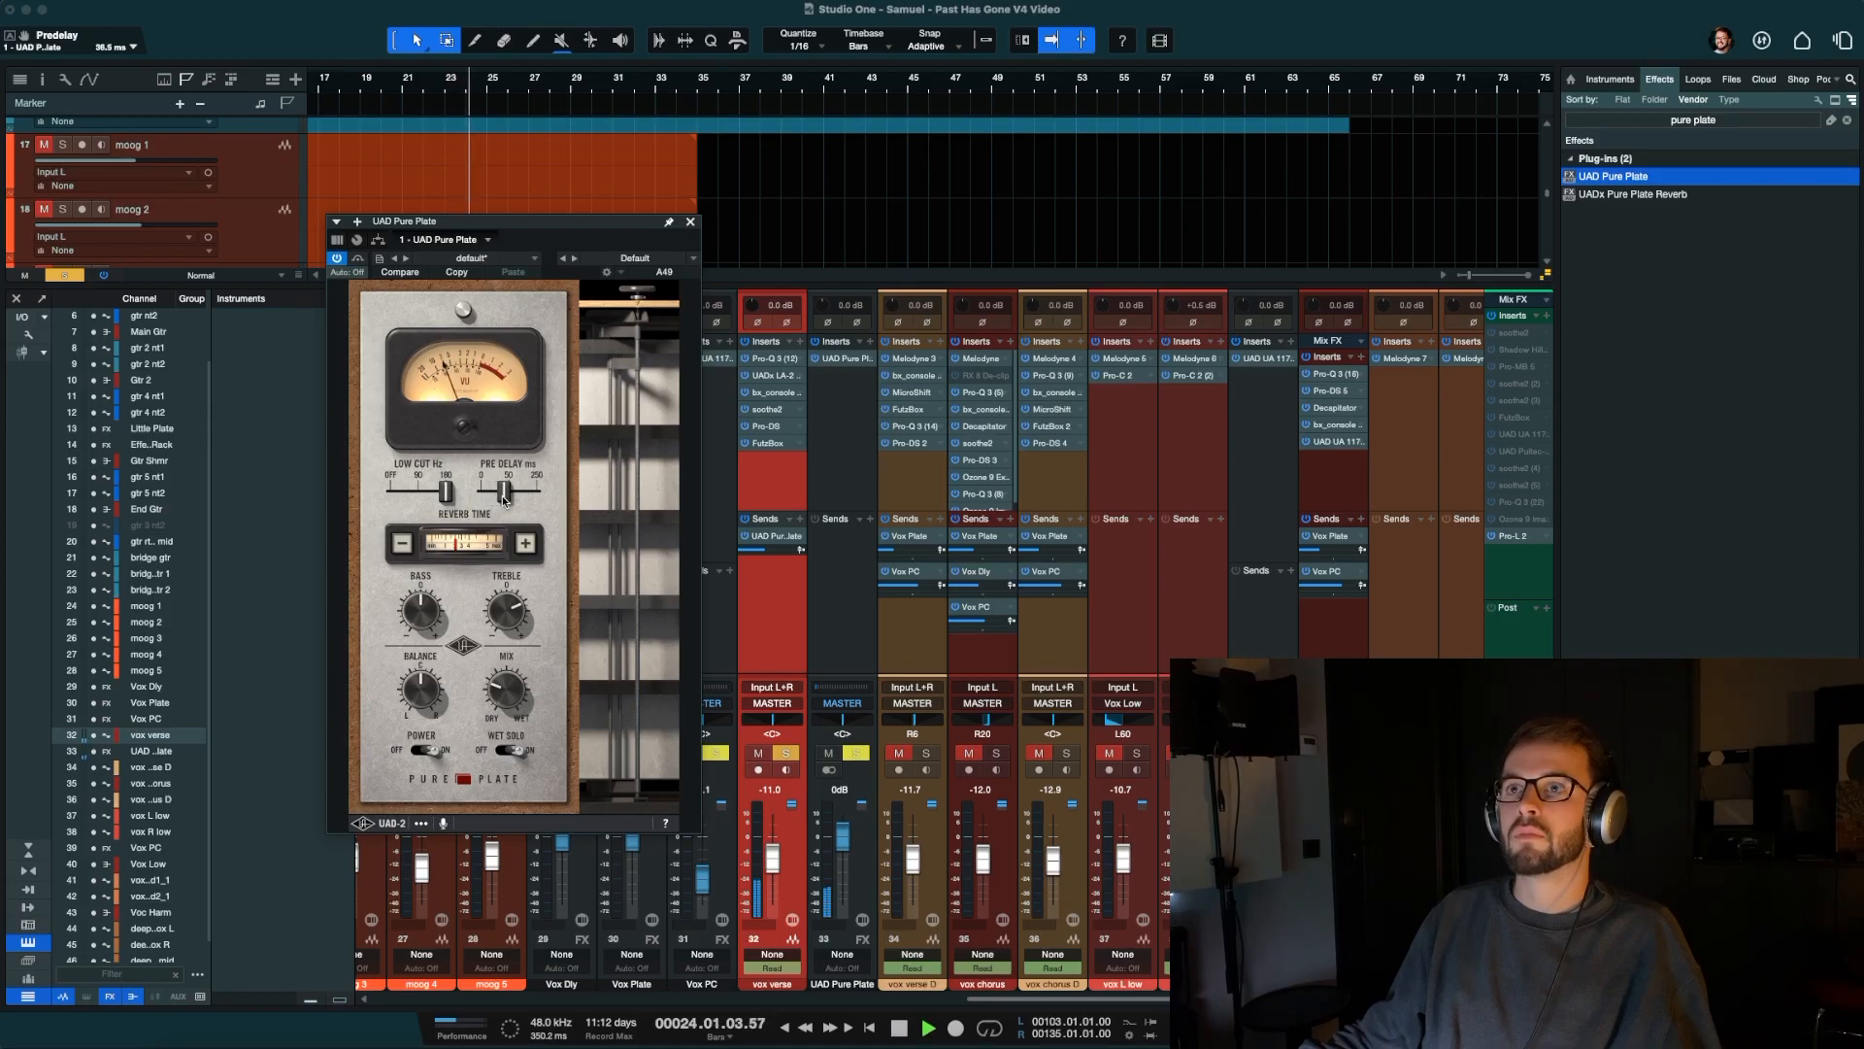
{"action": "key", "text": "space"}
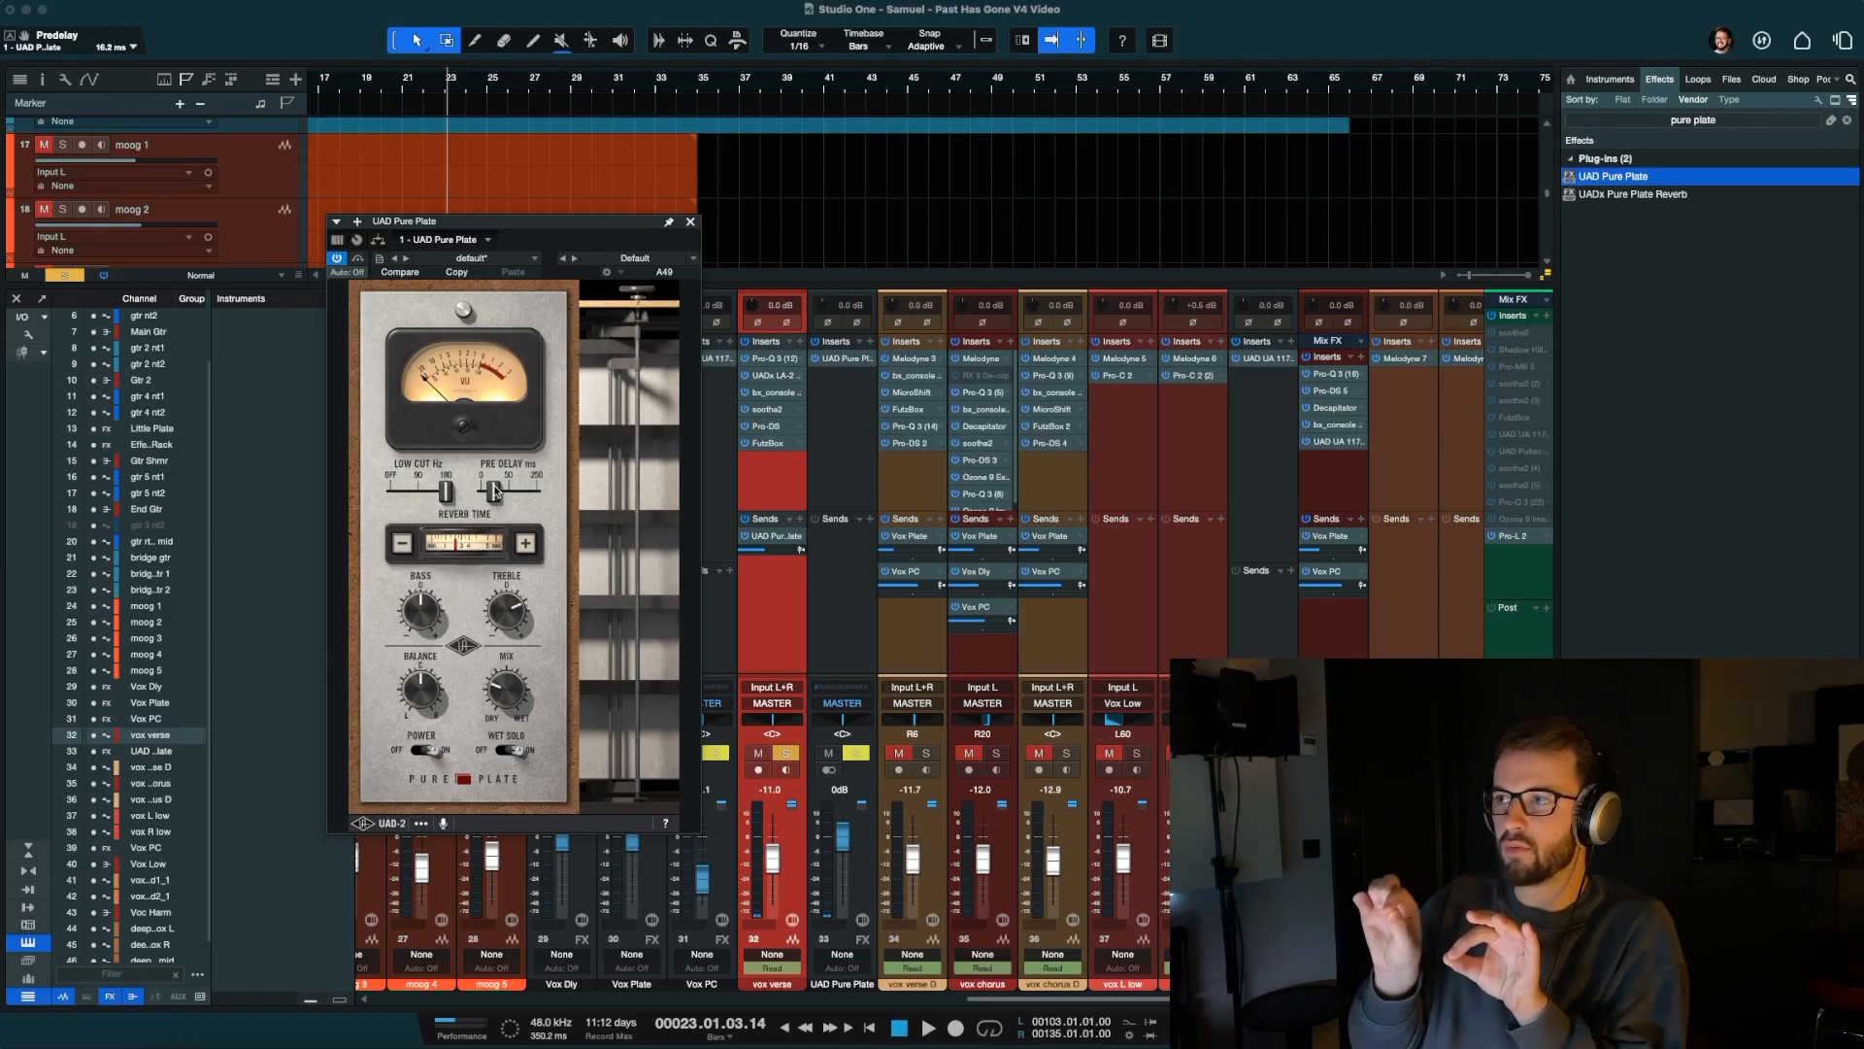
Compare the verse vocal with the Pure Plate send muted and active, and fine-tune the send level to -13.1 dB.
{"action": "key", "text": "space"}
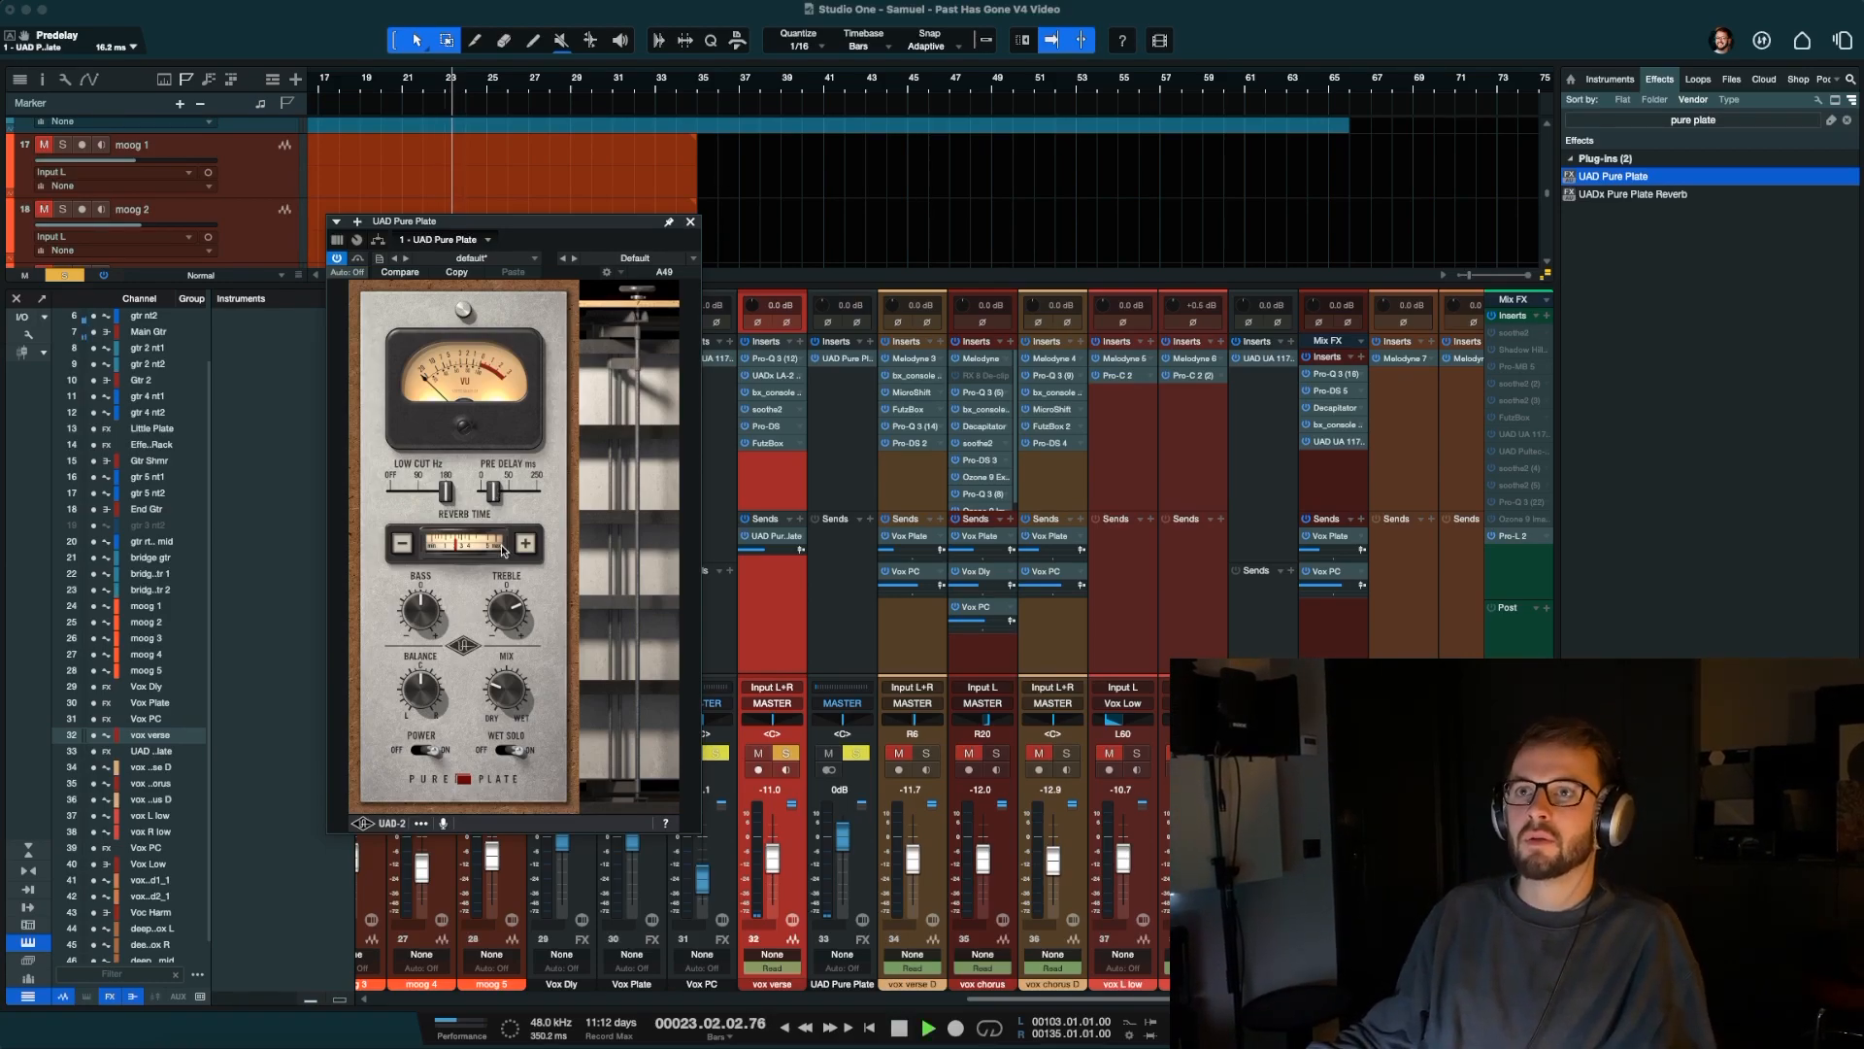
{"action": "left_click", "coordinate": [743, 540]}
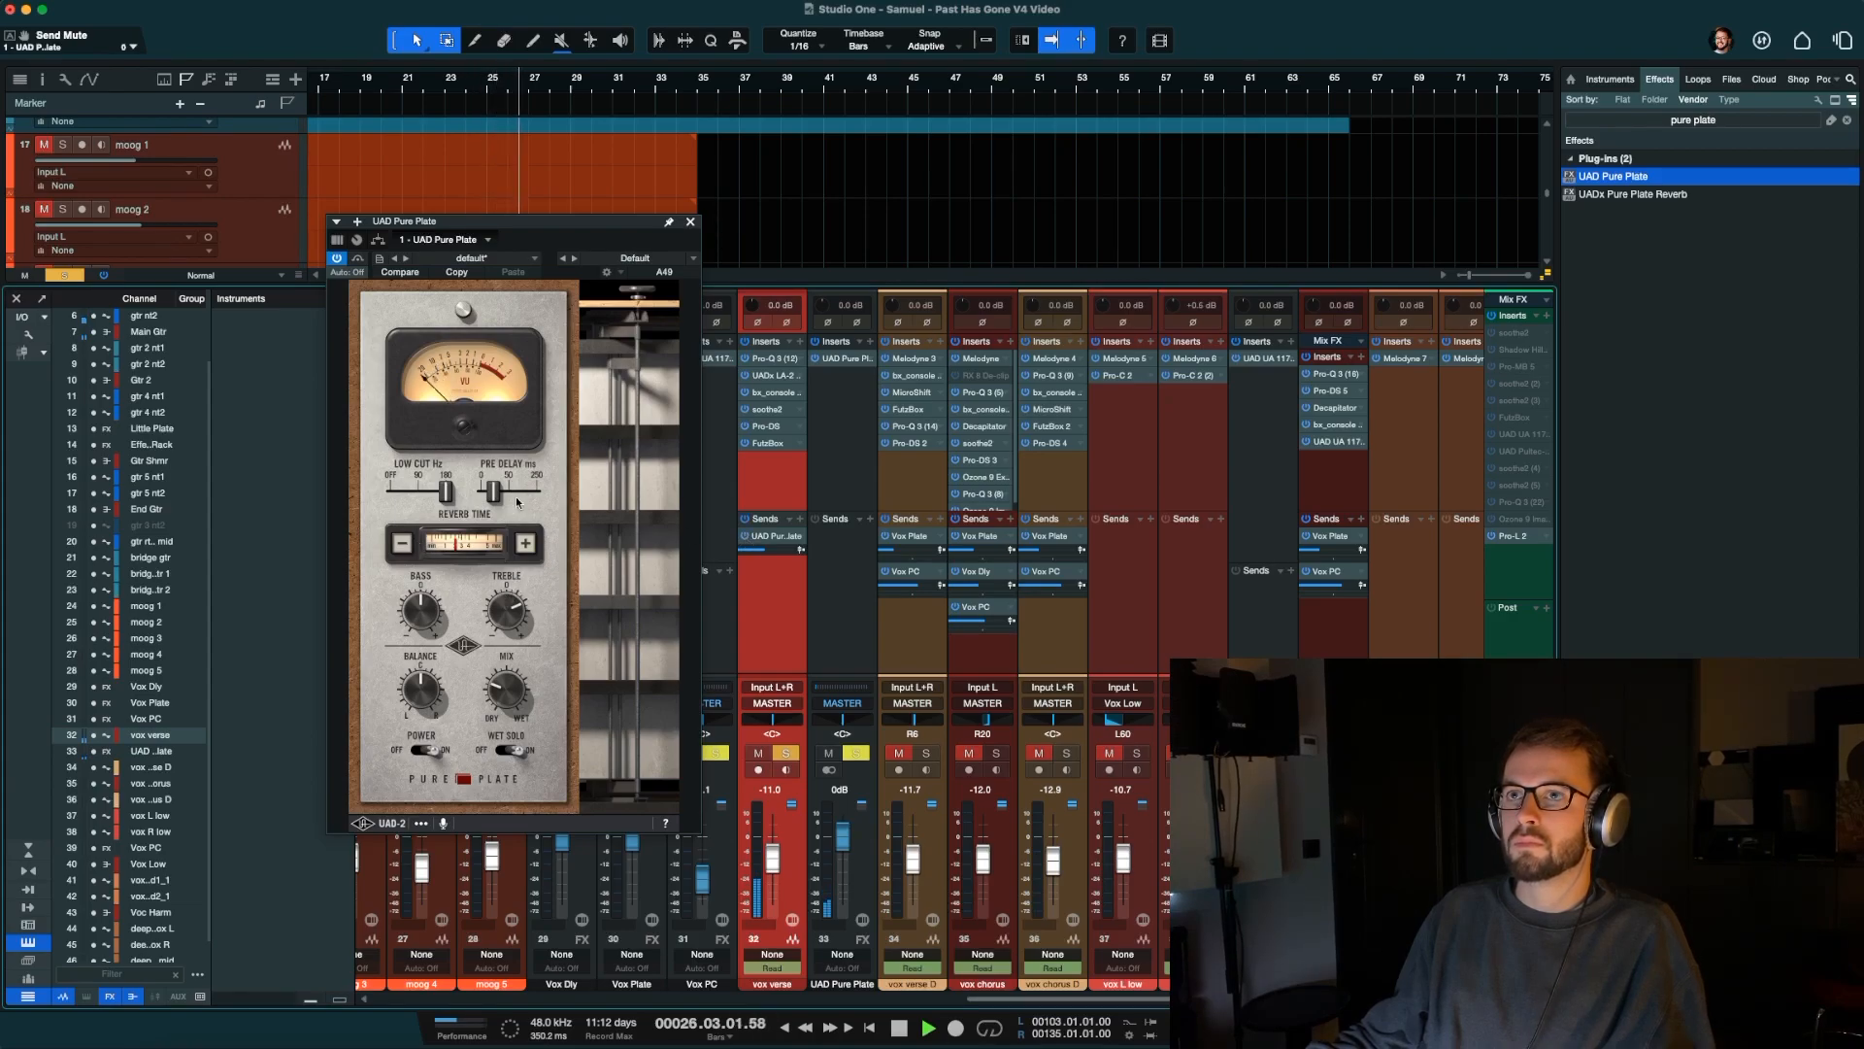
{"action": "mouse_move", "coordinate": [776, 556]}
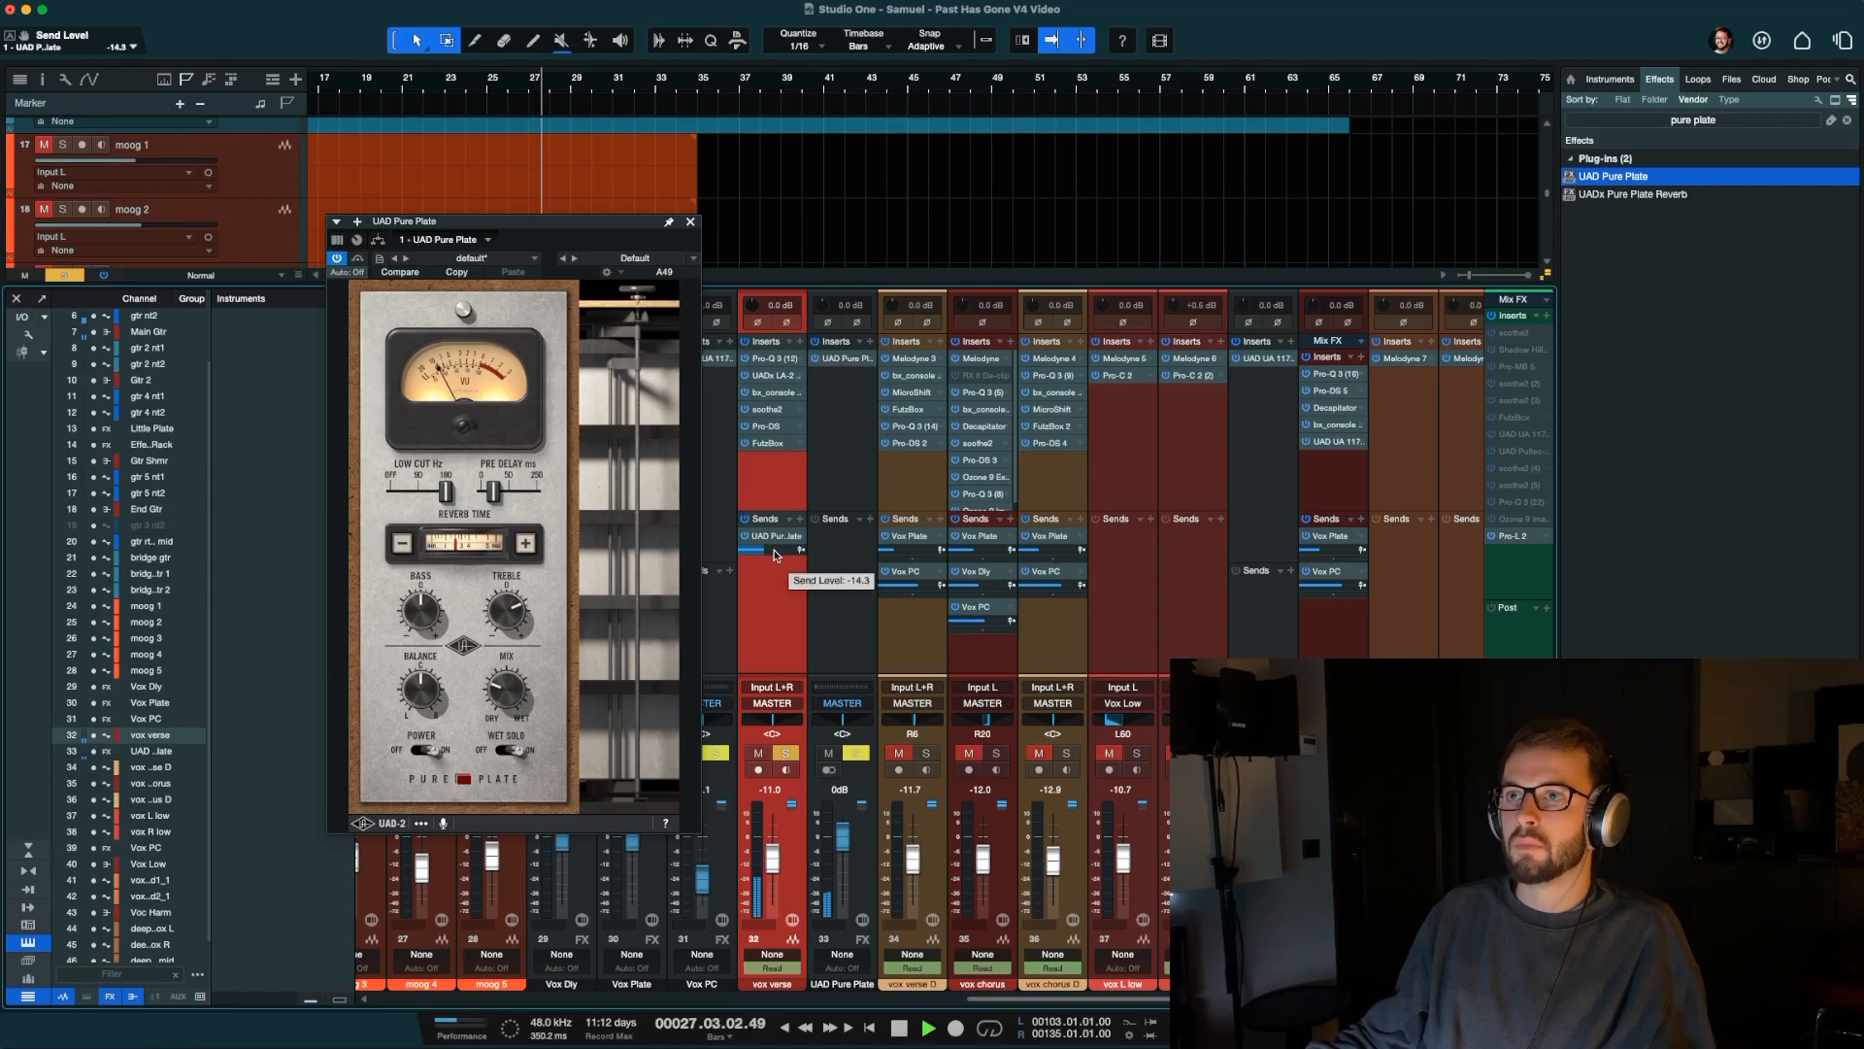
{"action": "left_click_drag", "start_coordinate": [775, 553], "coordinate": [777, 554]}
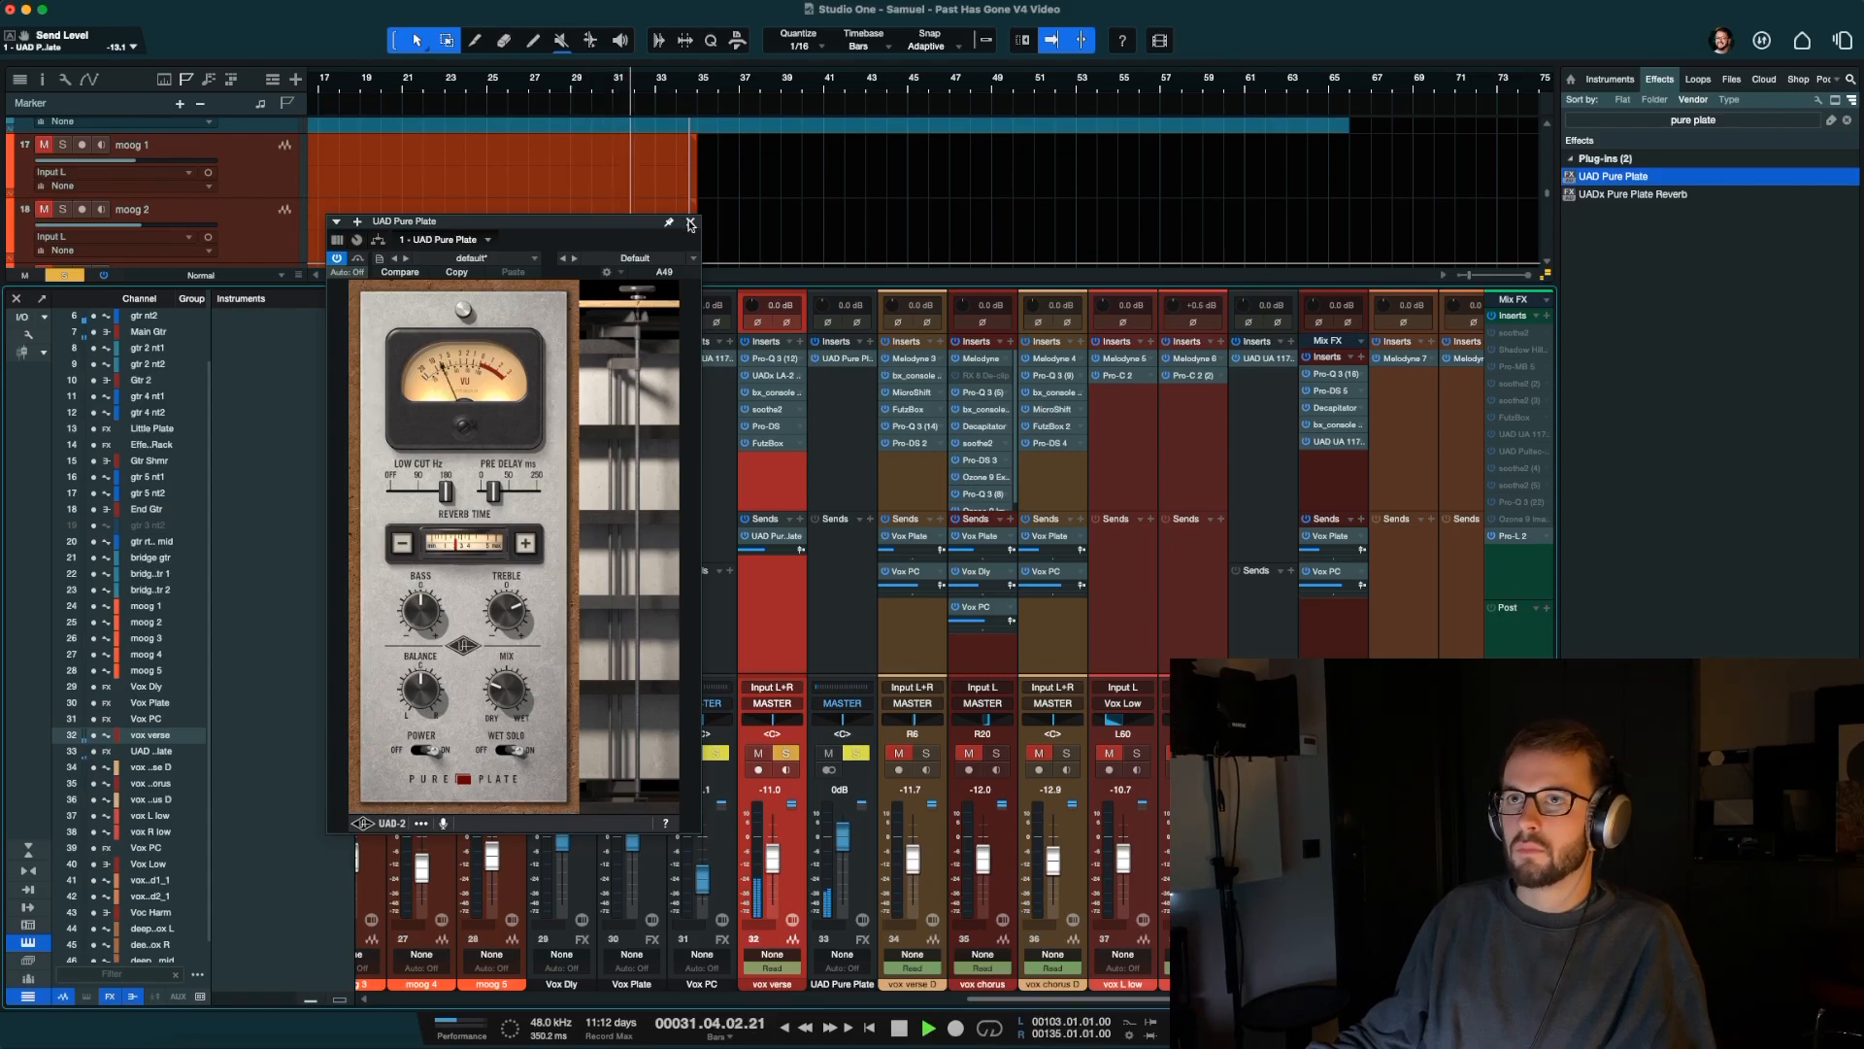
{"action": "key", "text": "space"}
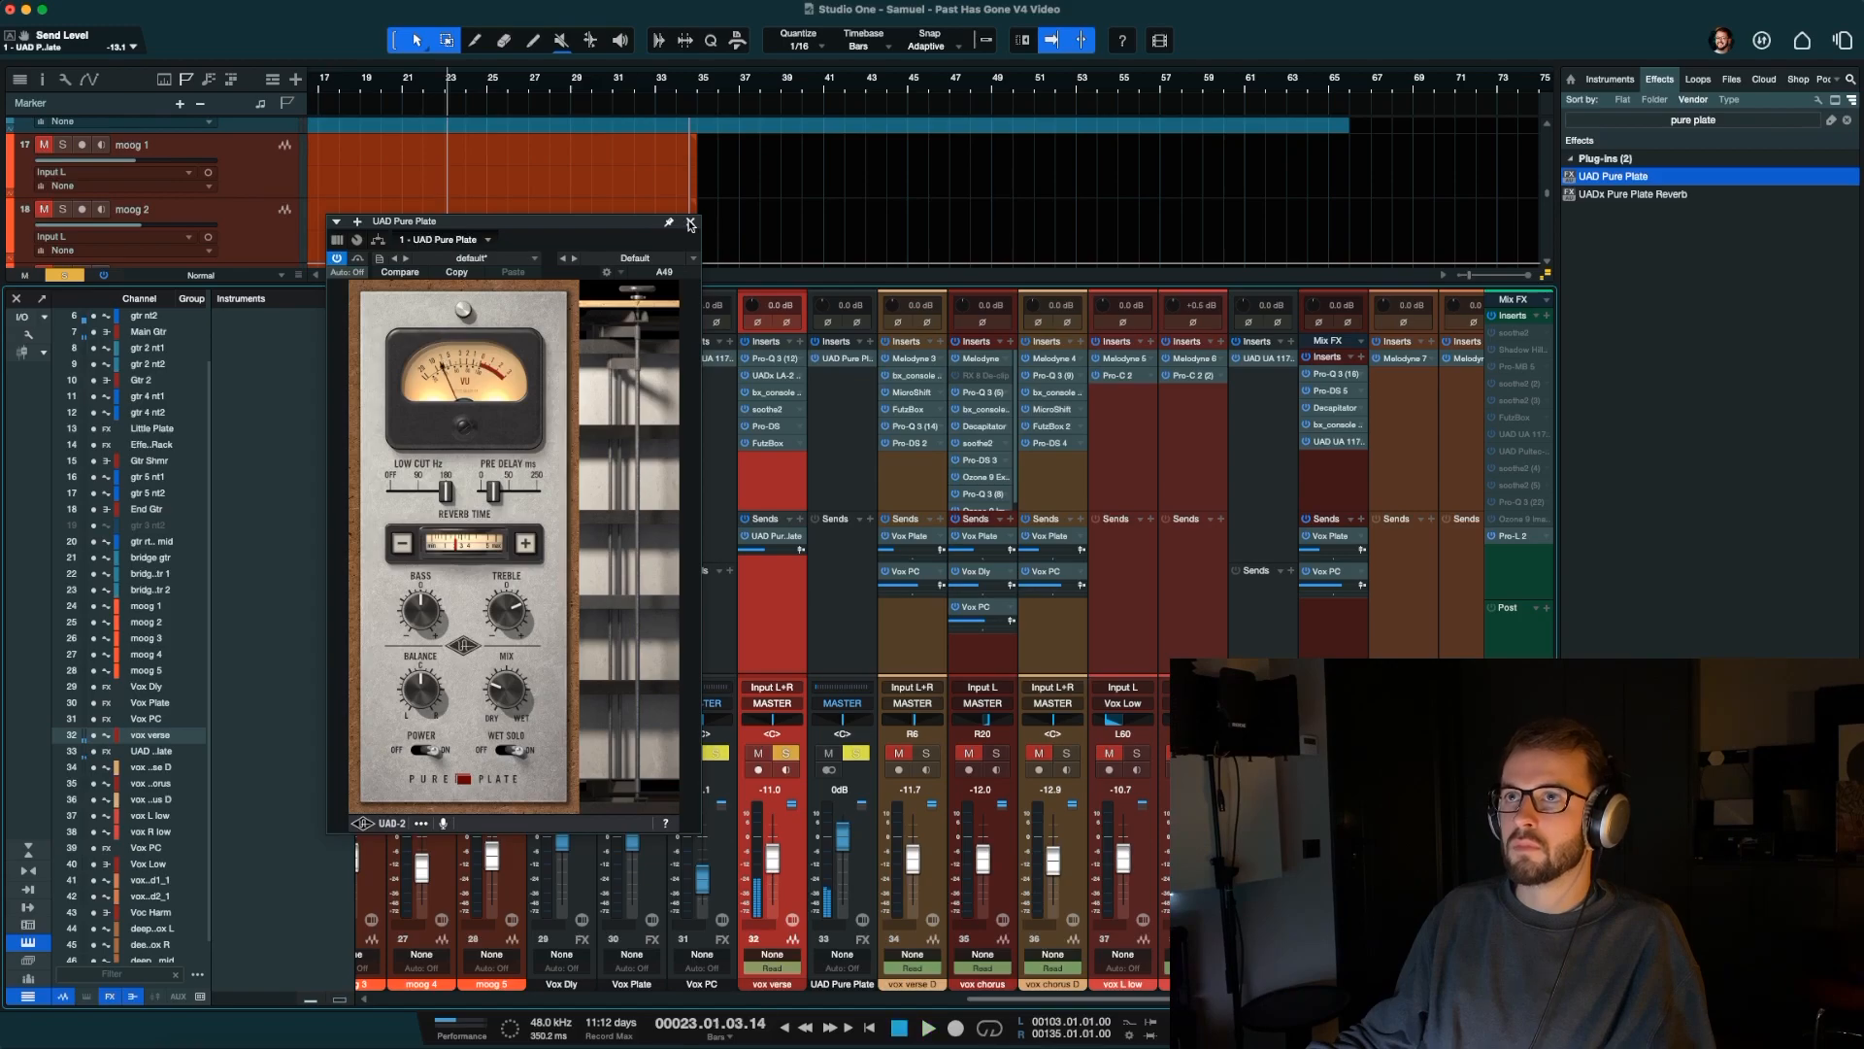
Clear the effects search, close Pure Plate and add Soundtoys EchoBoy as a second send effect on the vox verse channel.
{"action": "left_click", "coordinate": [1849, 121]}
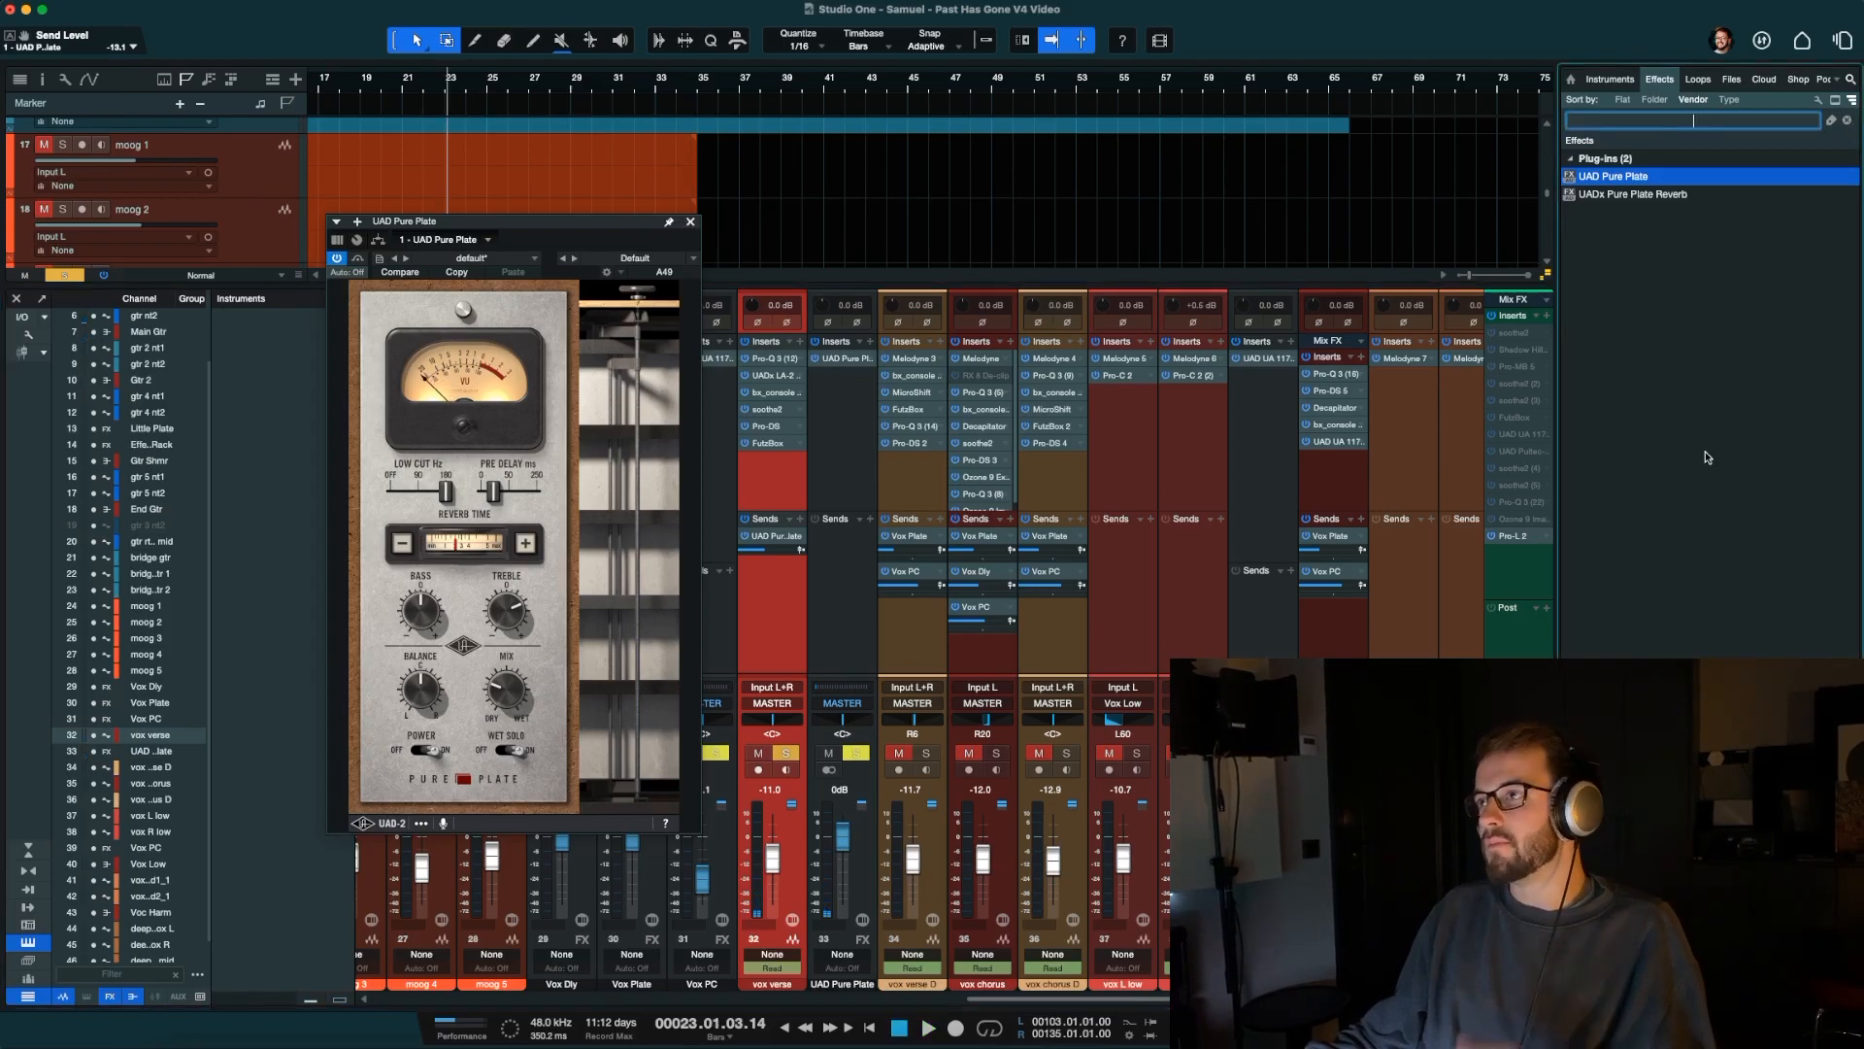
{"action": "double_click", "coordinate": [1631, 498]}
{"action": "scroll", "coordinate": [1631, 517], "scroll_direction": "down", "scroll_amount": 1}
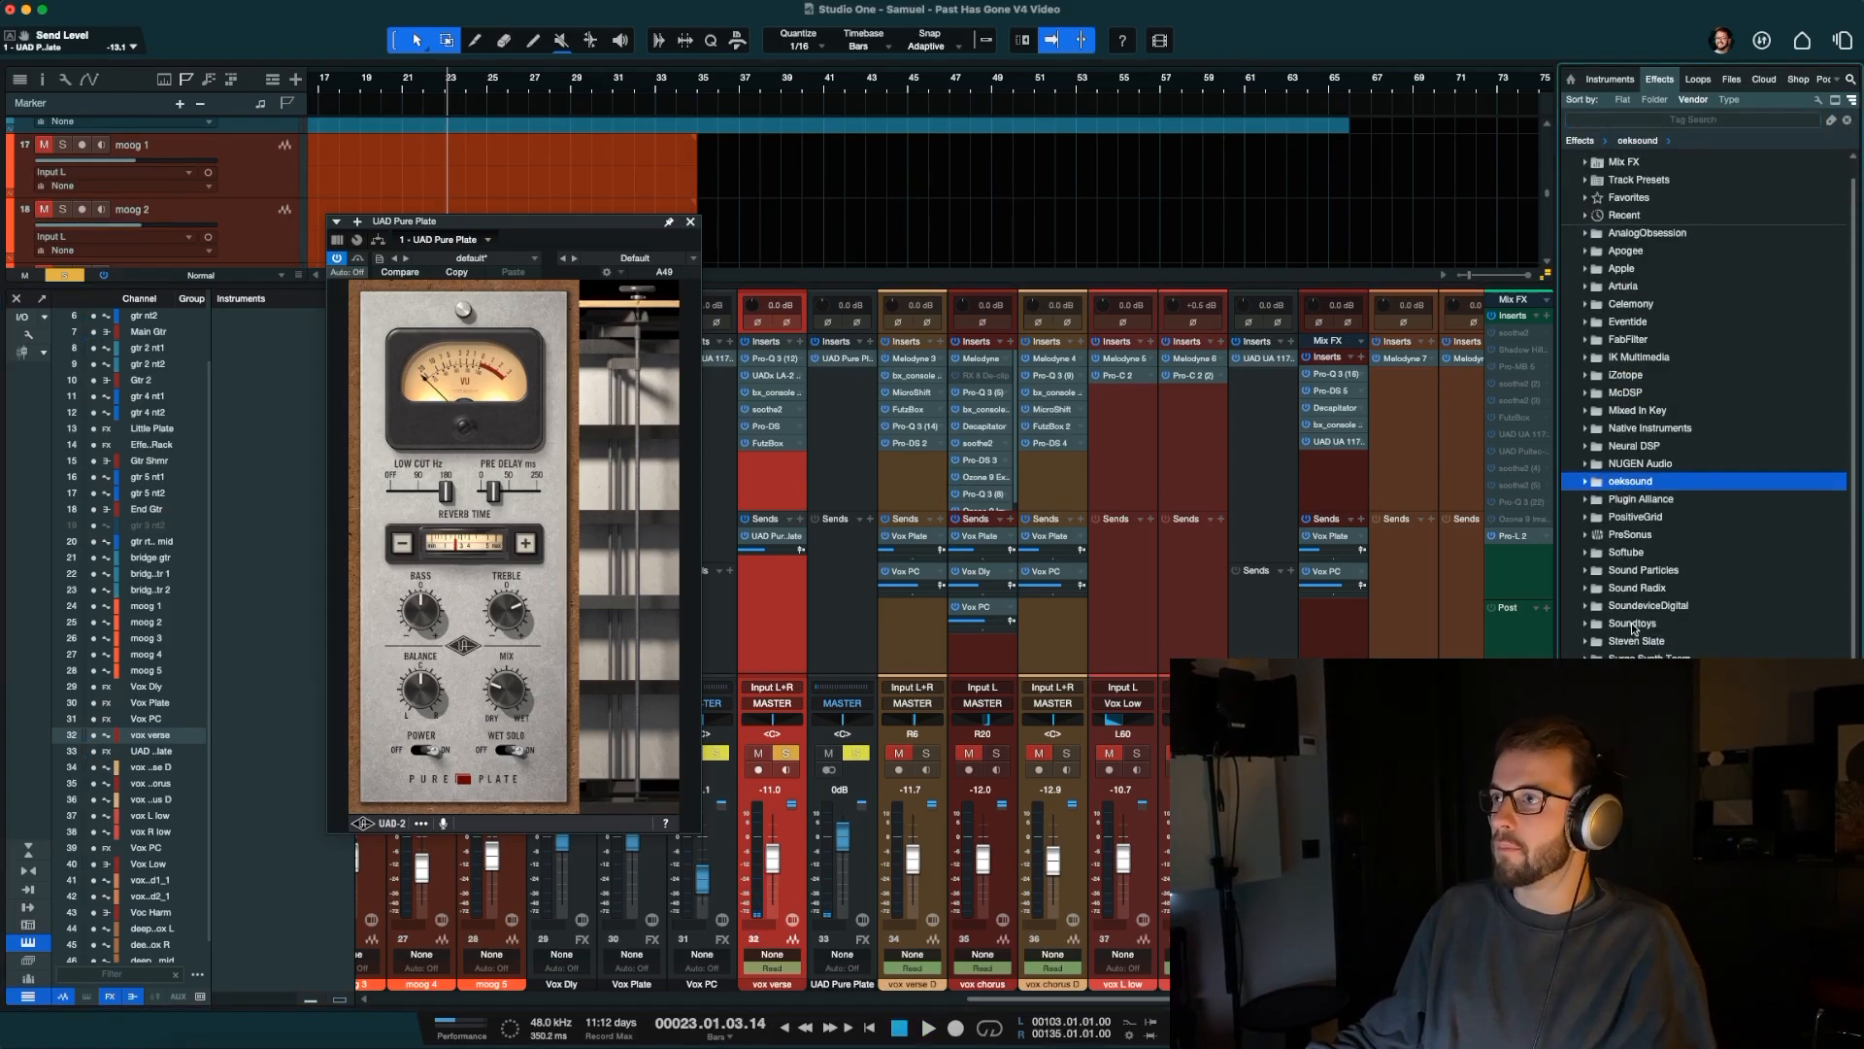
{"action": "double_click", "coordinate": [1631, 622]}
{"action": "scroll", "coordinate": [1651, 485], "scroll_direction": "down", "scroll_amount": 5}
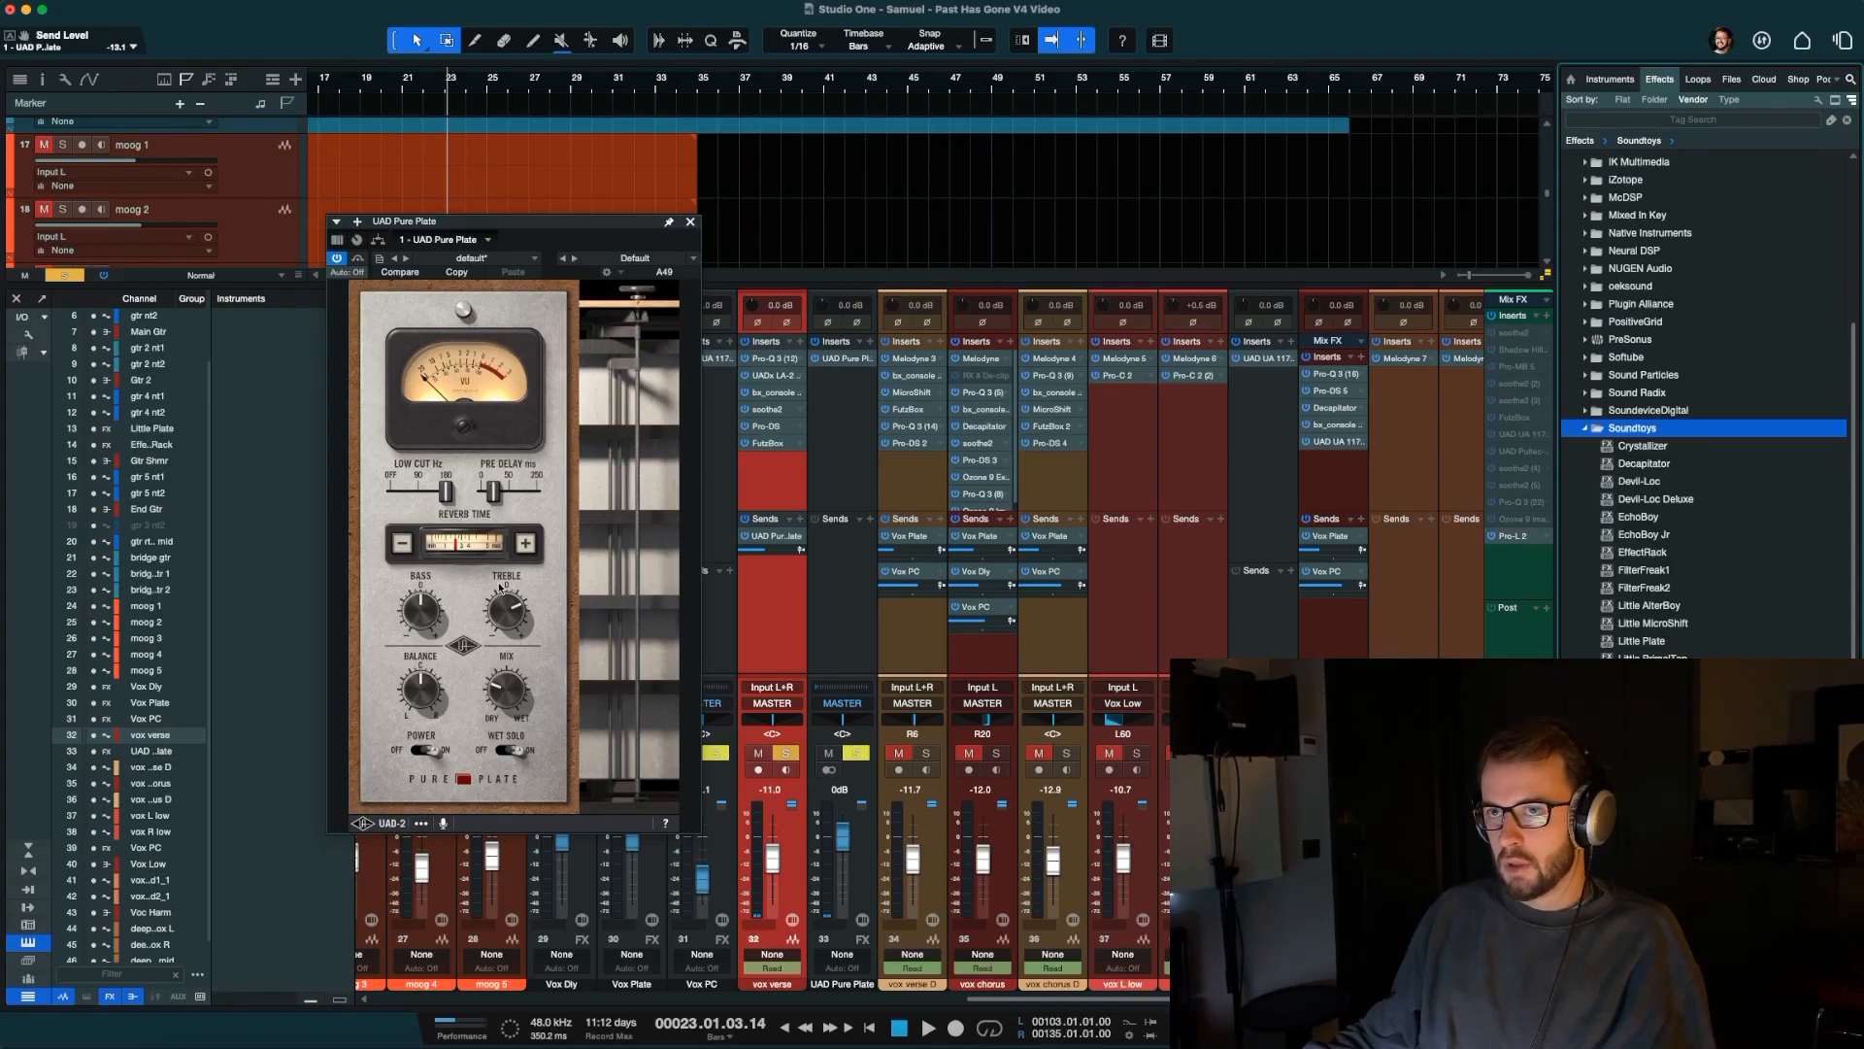
{"action": "left_click", "coordinate": [691, 223]}
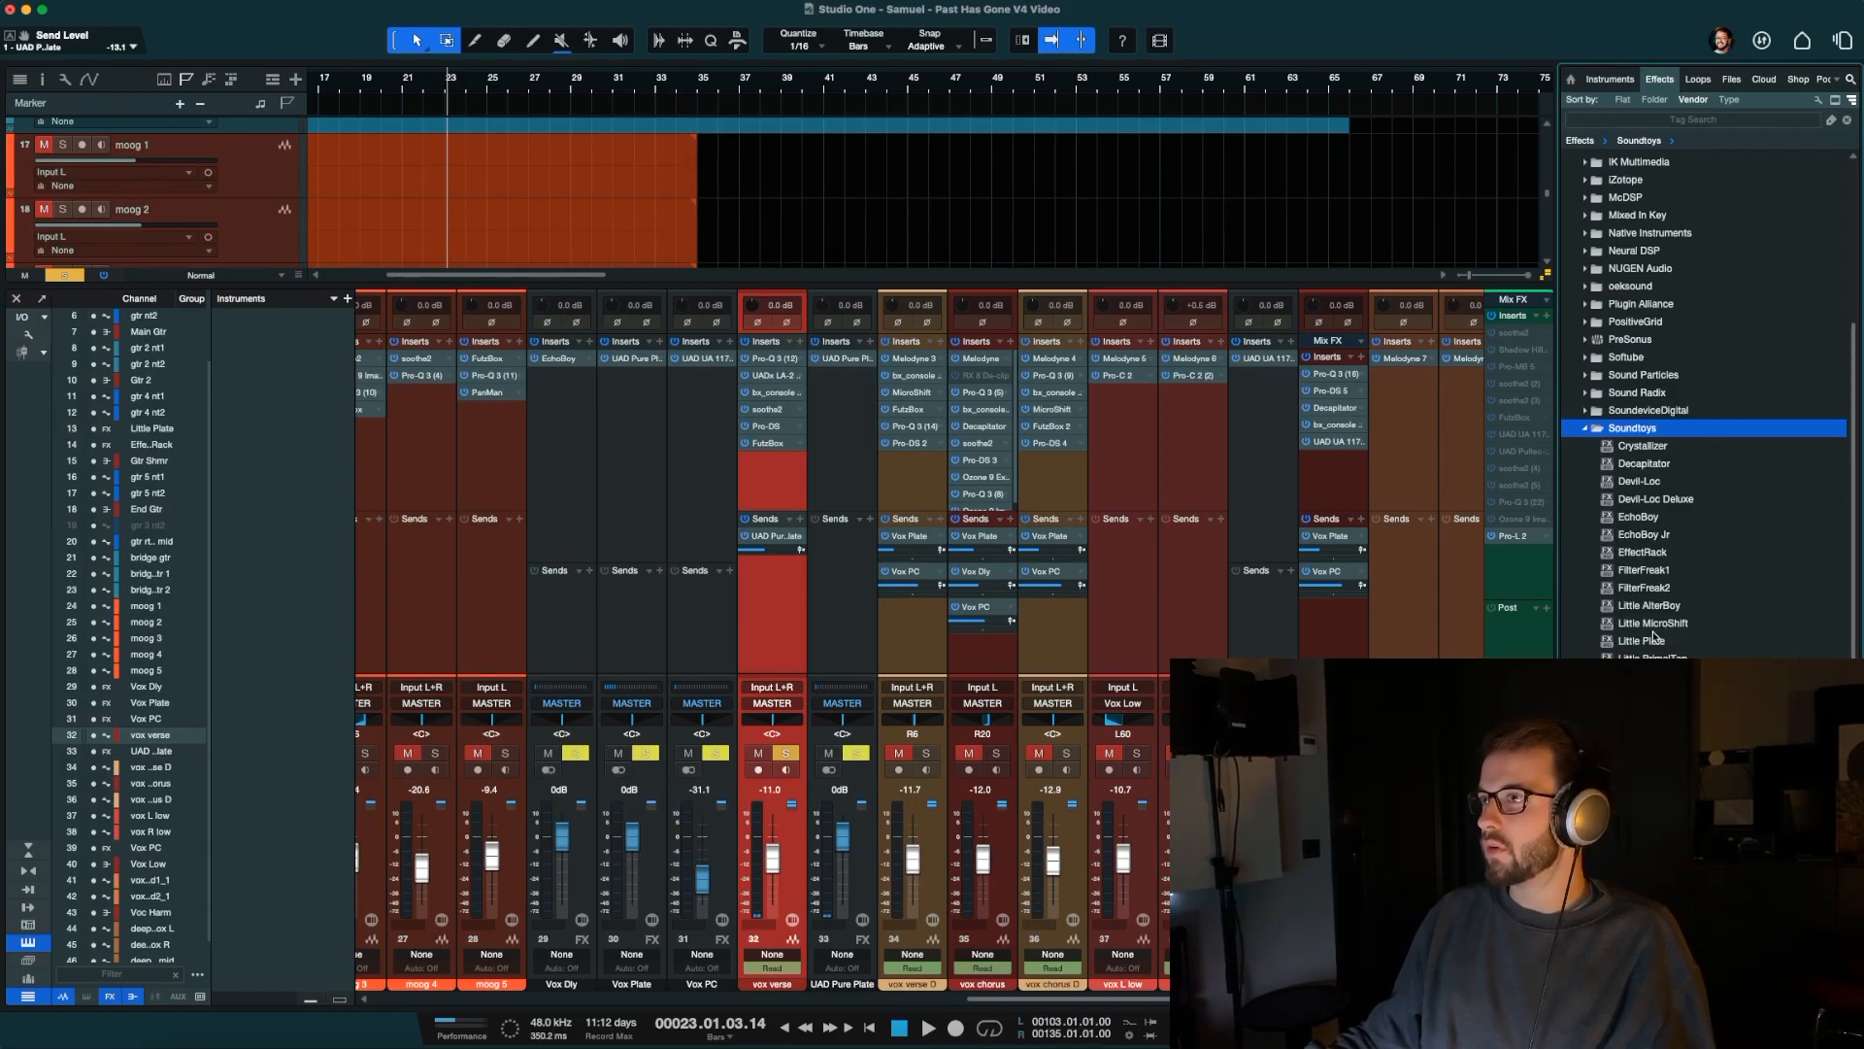
{"action": "left_click_drag", "start_coordinate": [1657, 520], "coordinate": [754, 569]}
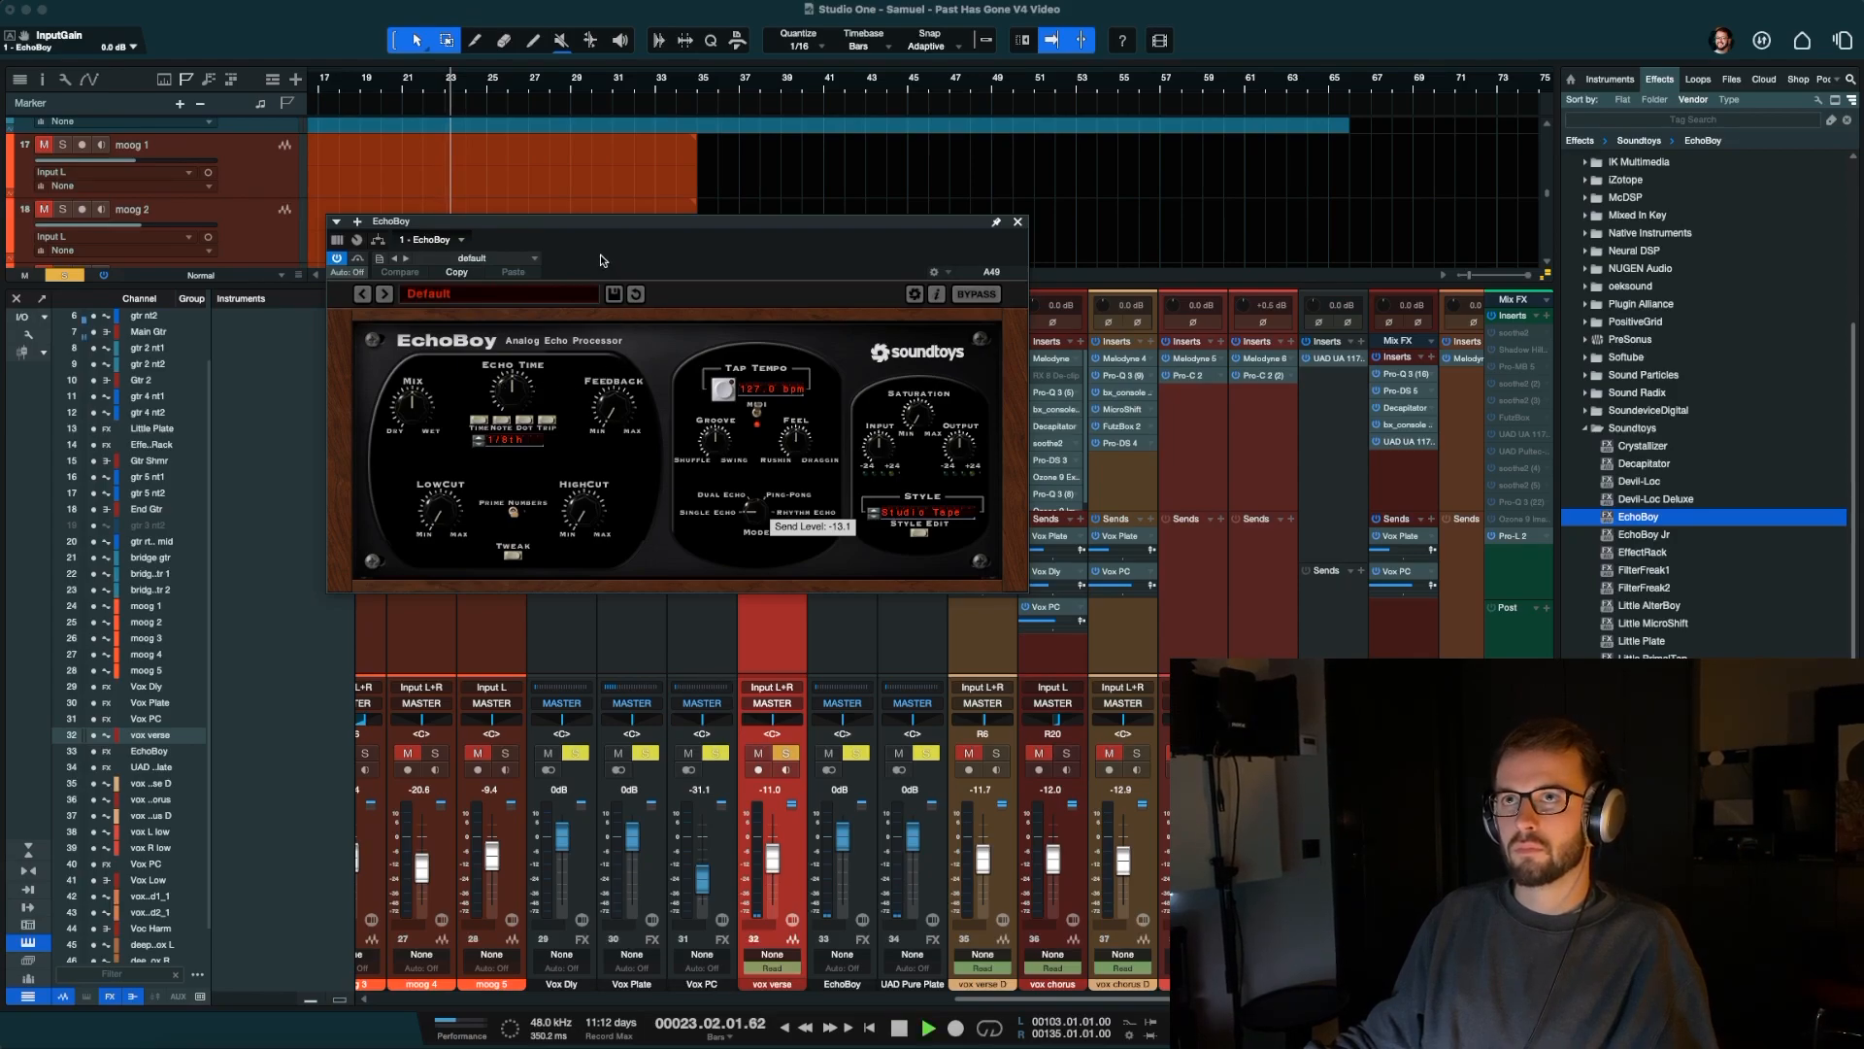
{"action": "key", "text": "space"}
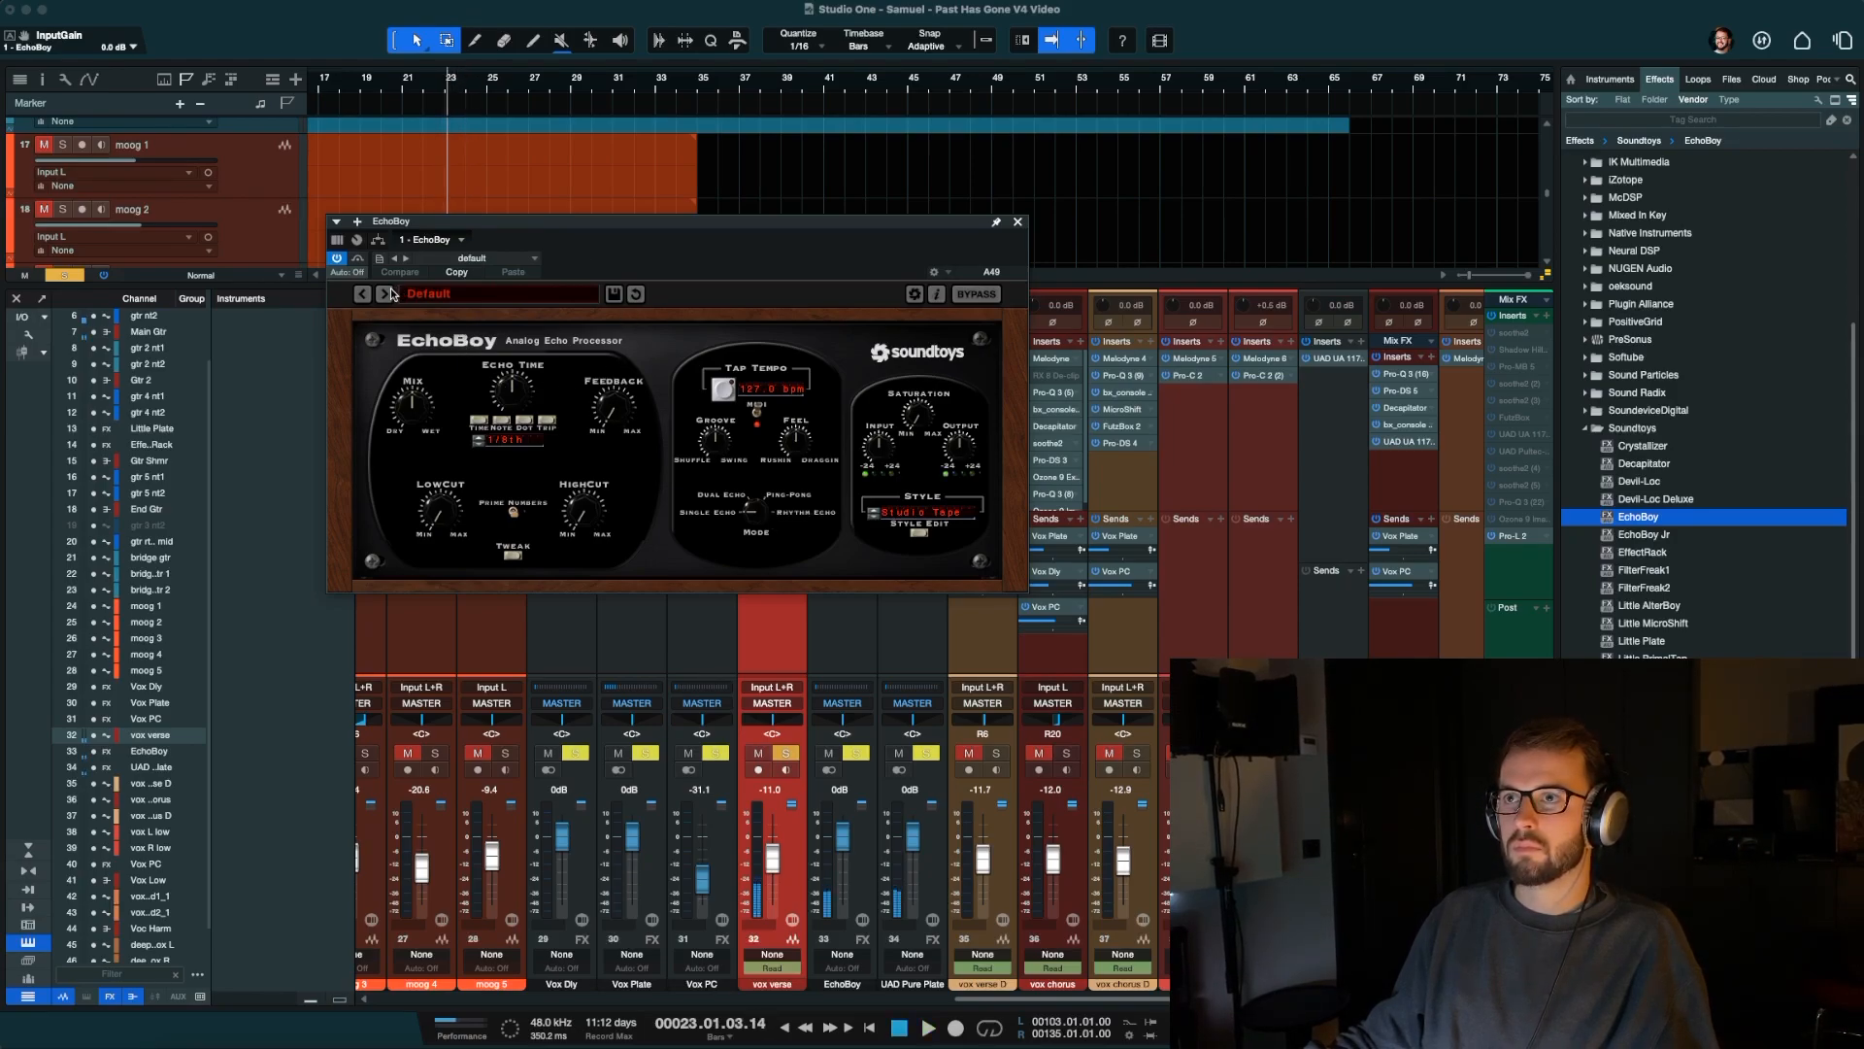
Close EchoBoy, mute the Pure Plate send and set the vox verse send to EchoBoy to -3.0 dB during playback.
{"action": "left_click", "coordinate": [1017, 221]}
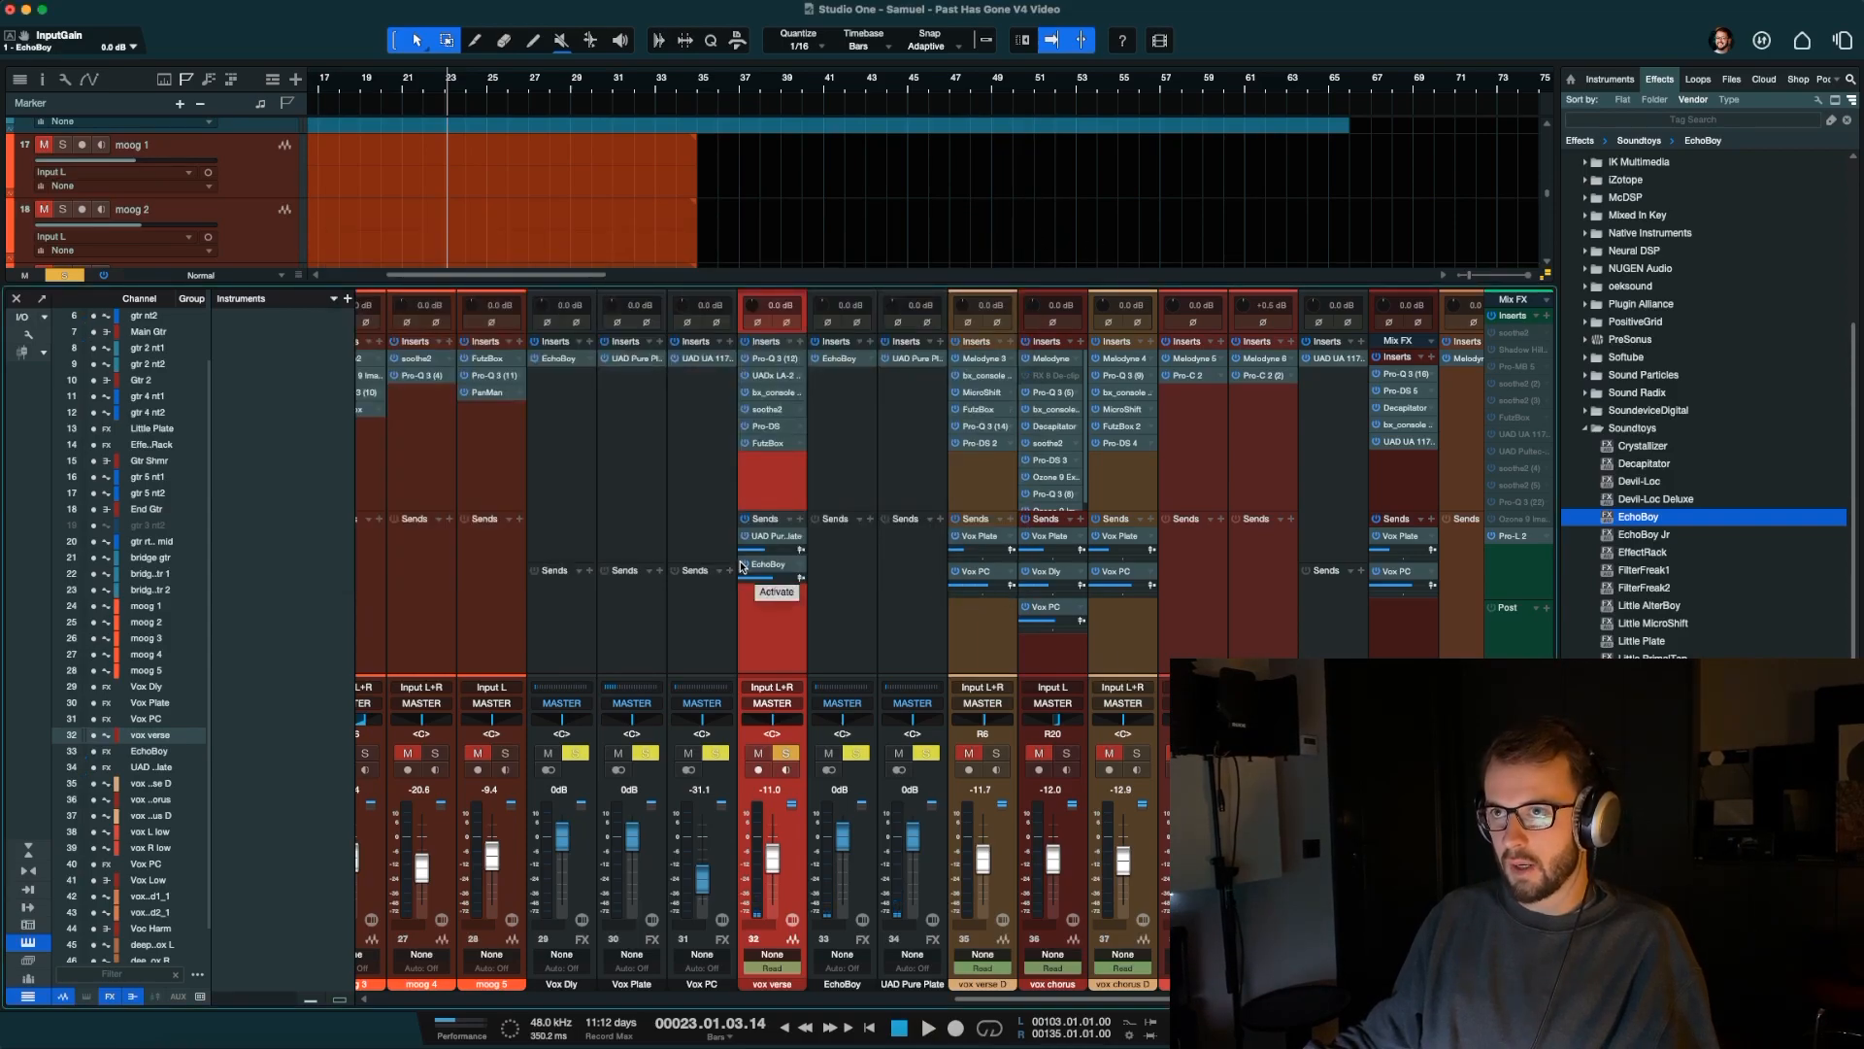
{"action": "key", "text": "space"}
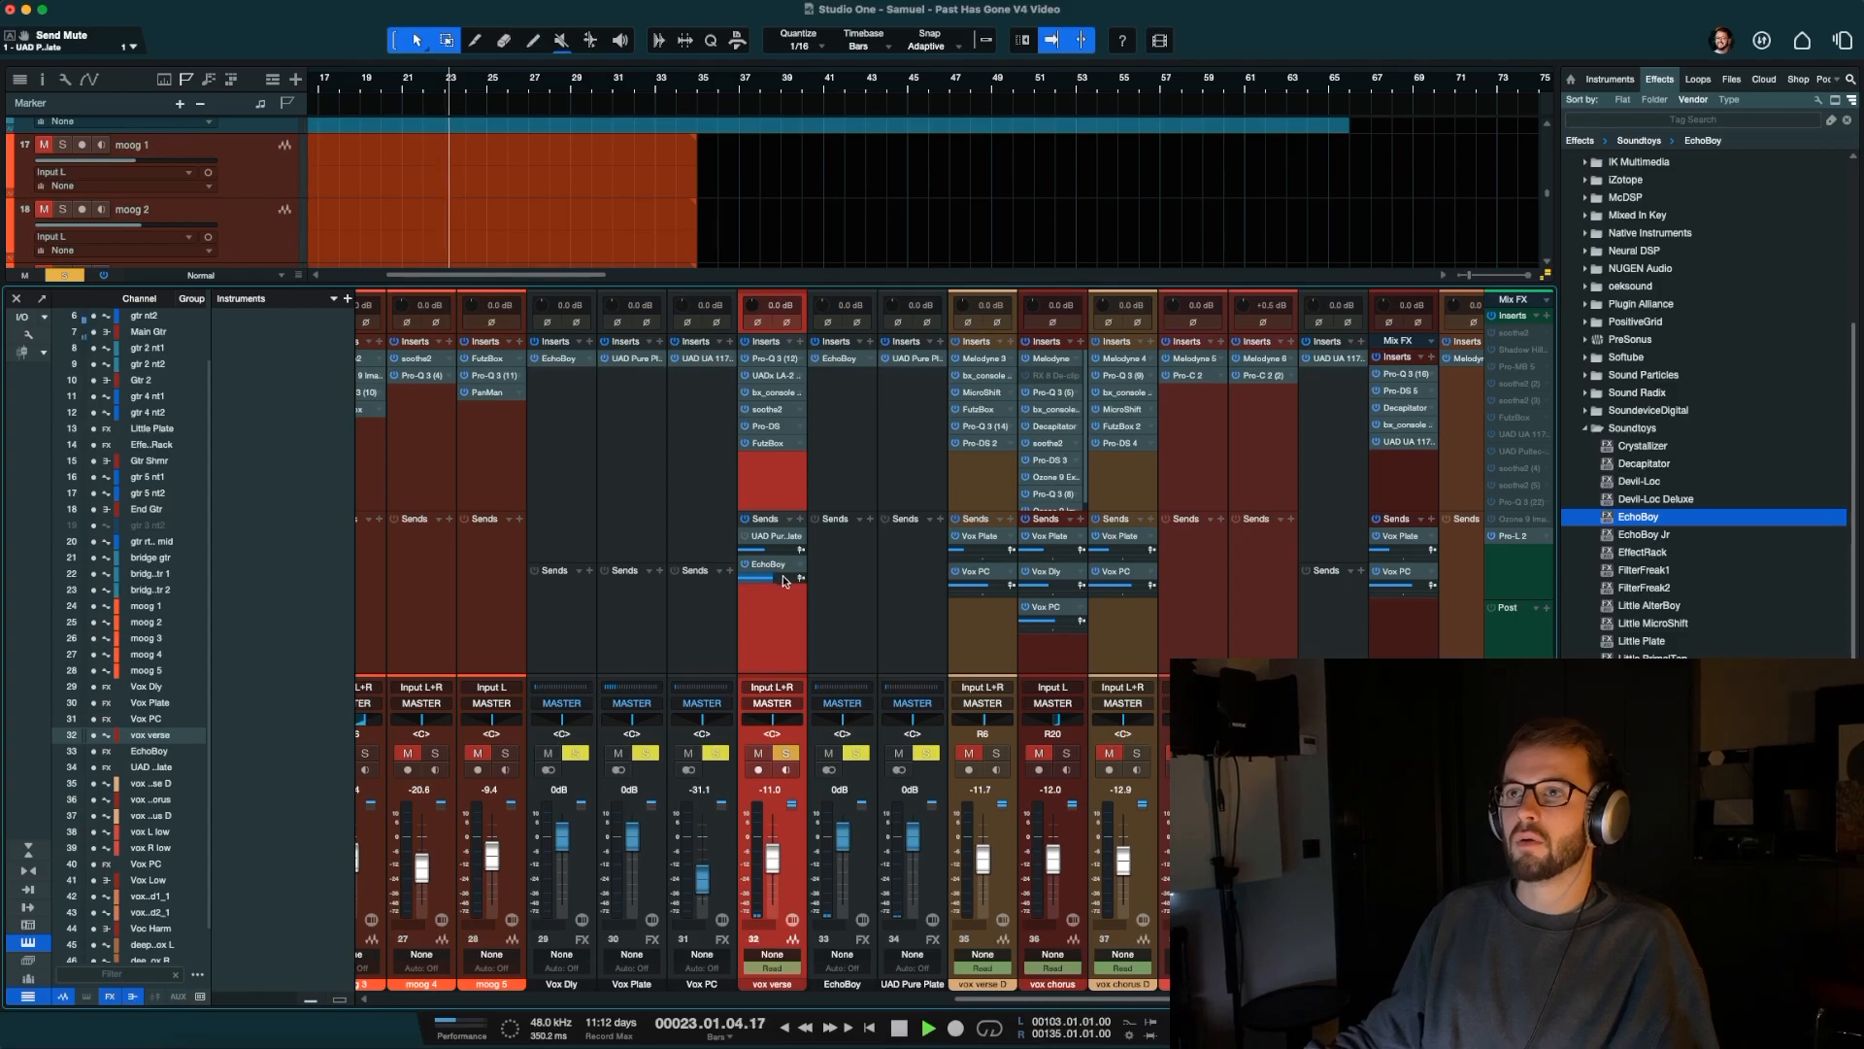
{"action": "left_click_drag", "start_coordinate": [784, 579], "coordinate": [794, 581]}
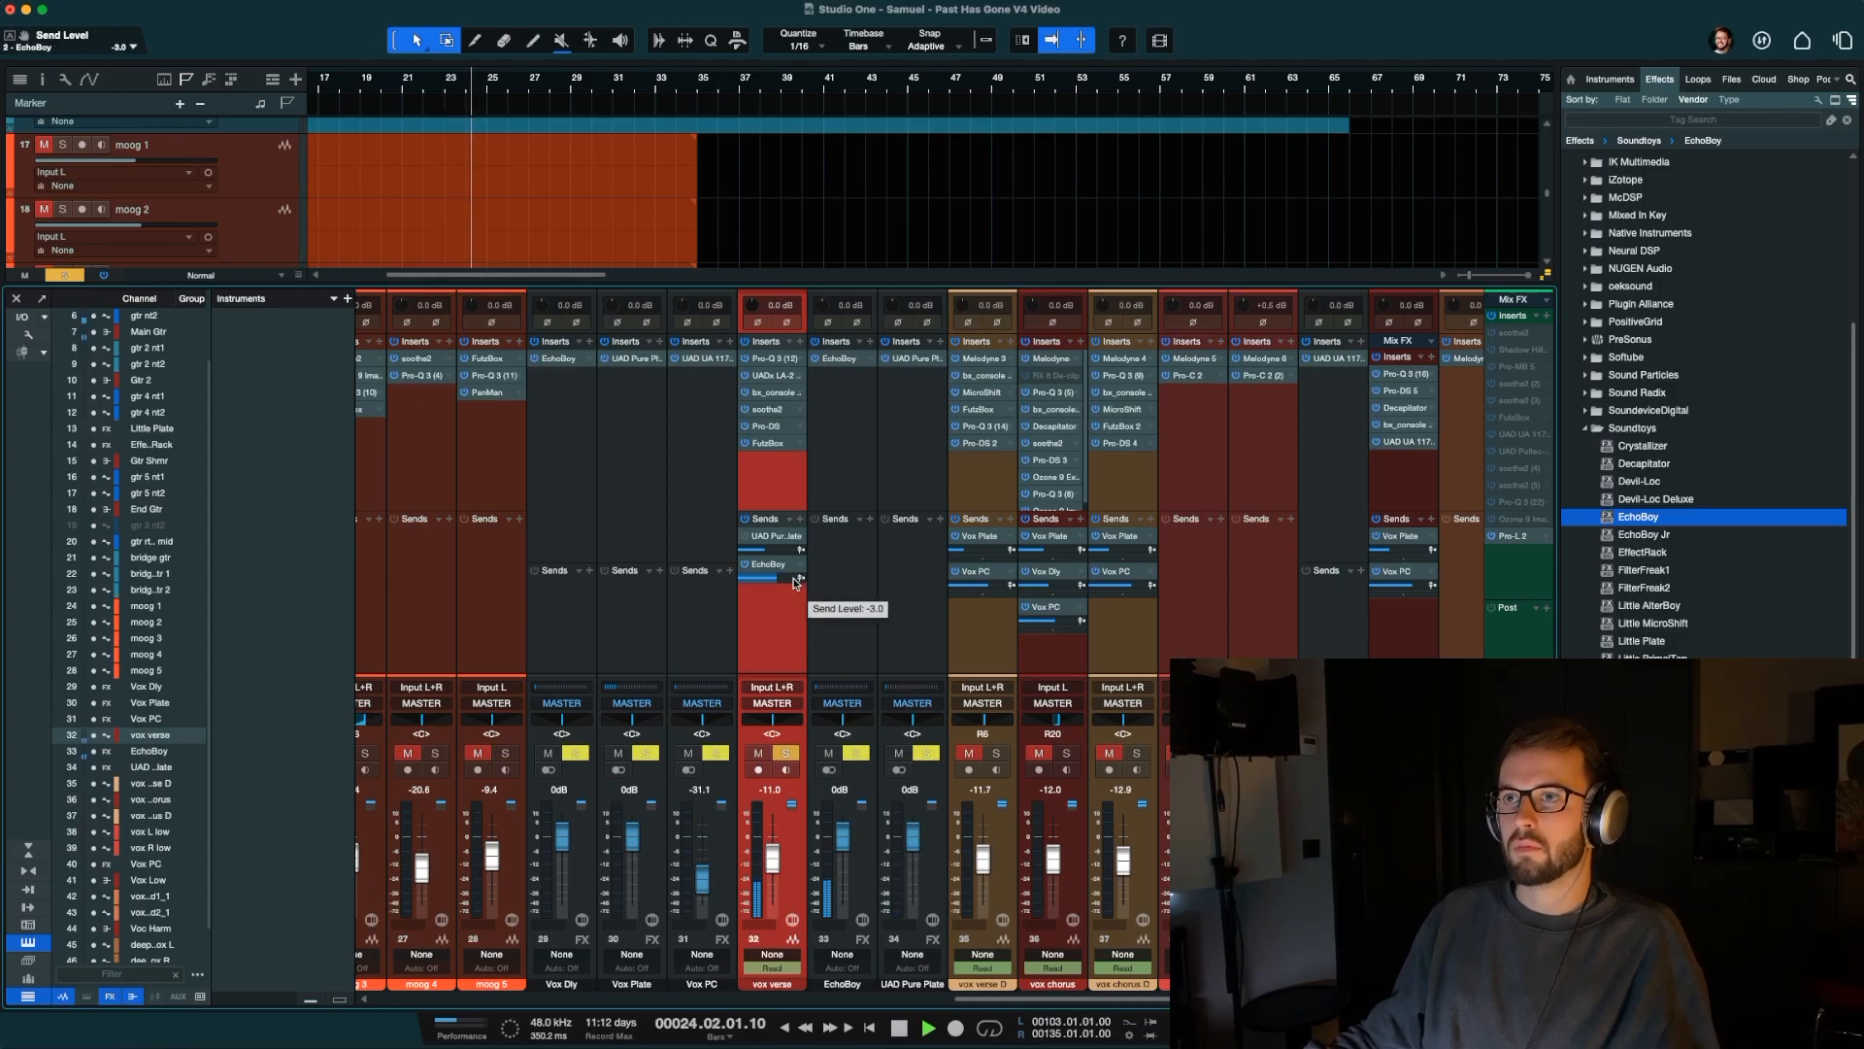
Audition EchoBoy's Vocal FX presets on the playing verse, from Arena Bathroom onward, and settle on Dirty Slap.
{"action": "double_click", "coordinate": [769, 564]}
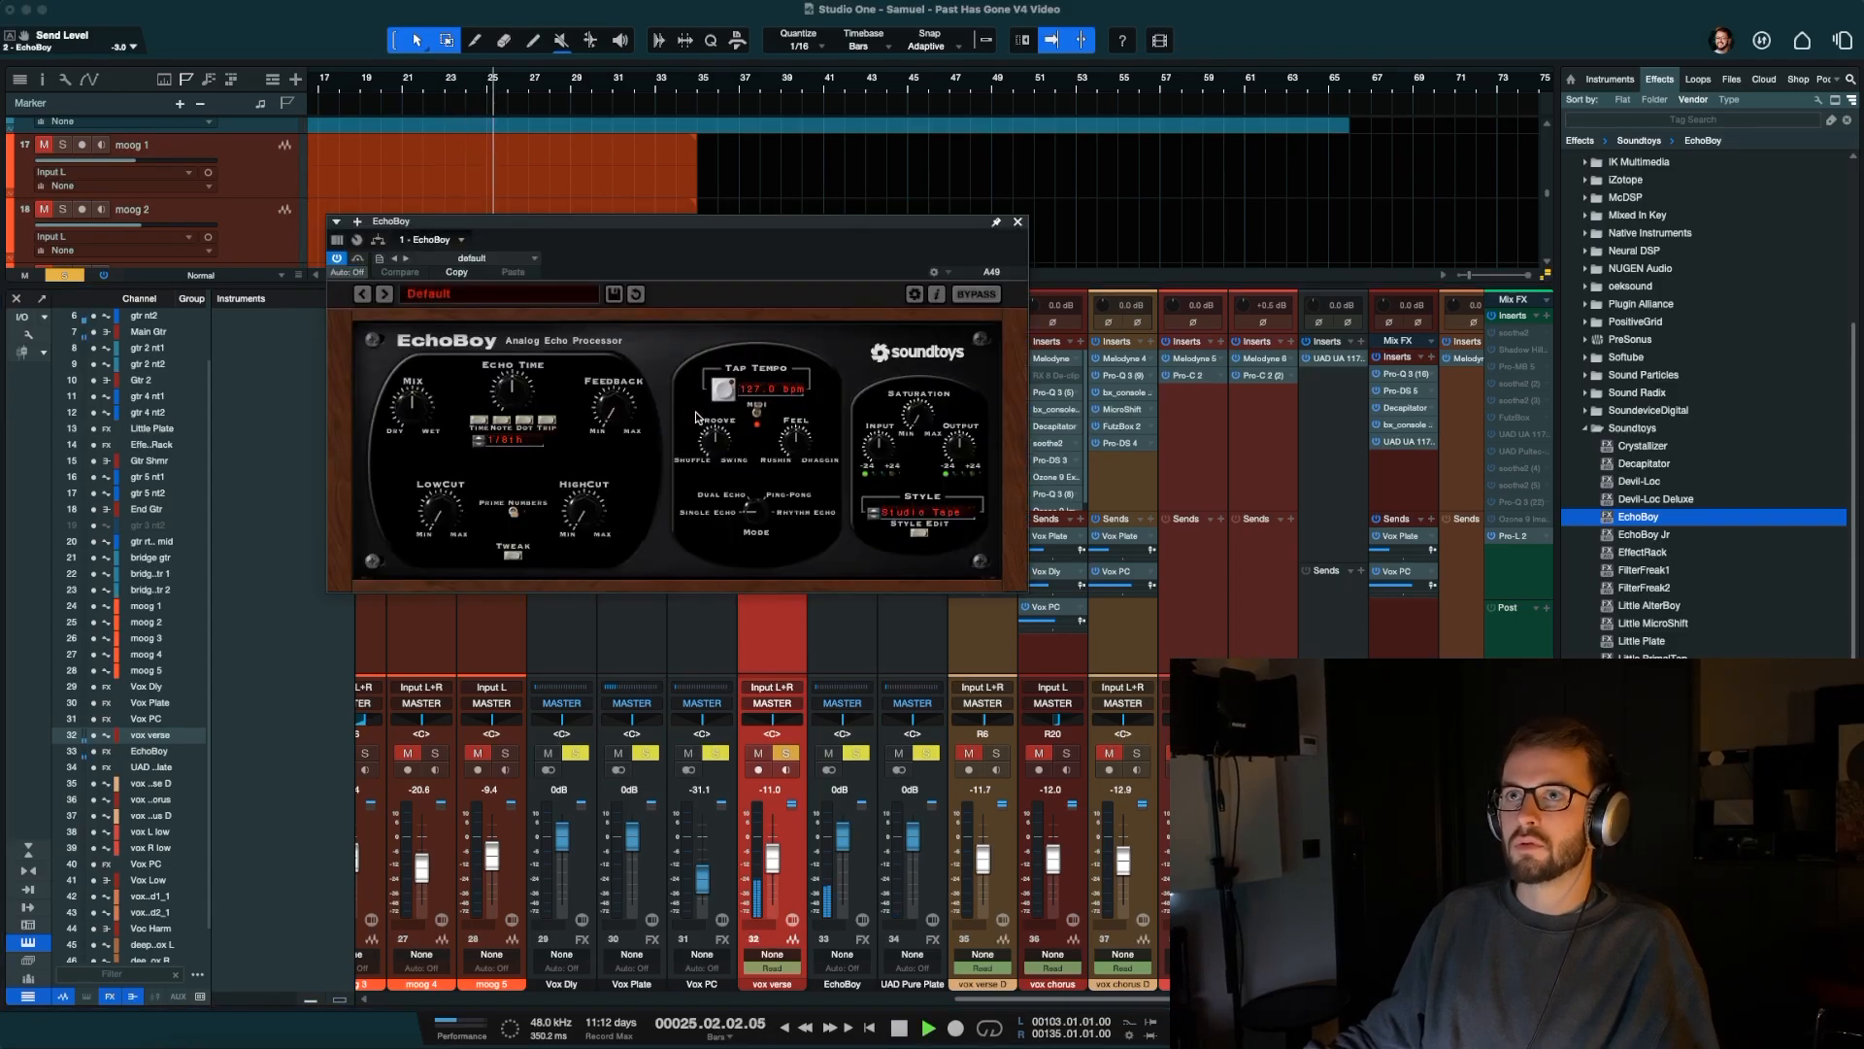
{"action": "left_click", "coordinate": [499, 294]}
{"action": "mouse_move", "coordinate": [471, 456]}
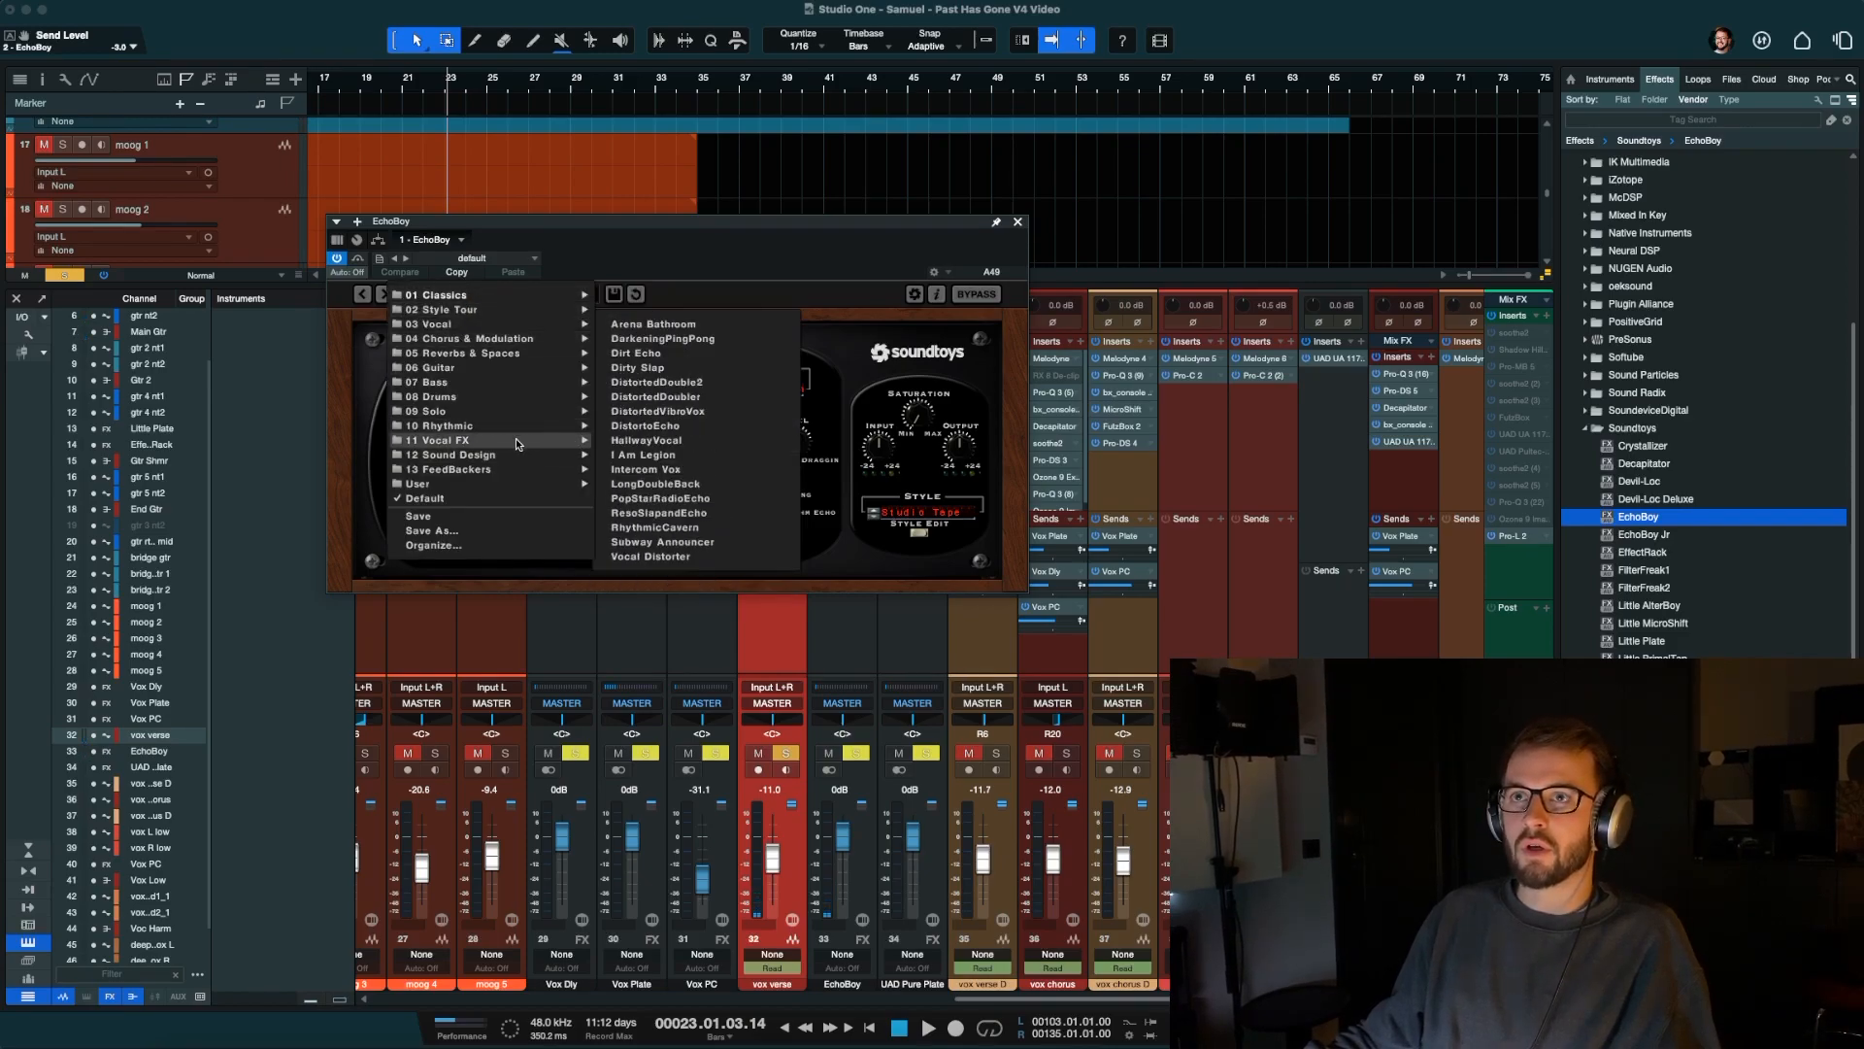
{"action": "left_click", "coordinate": [654, 323]}
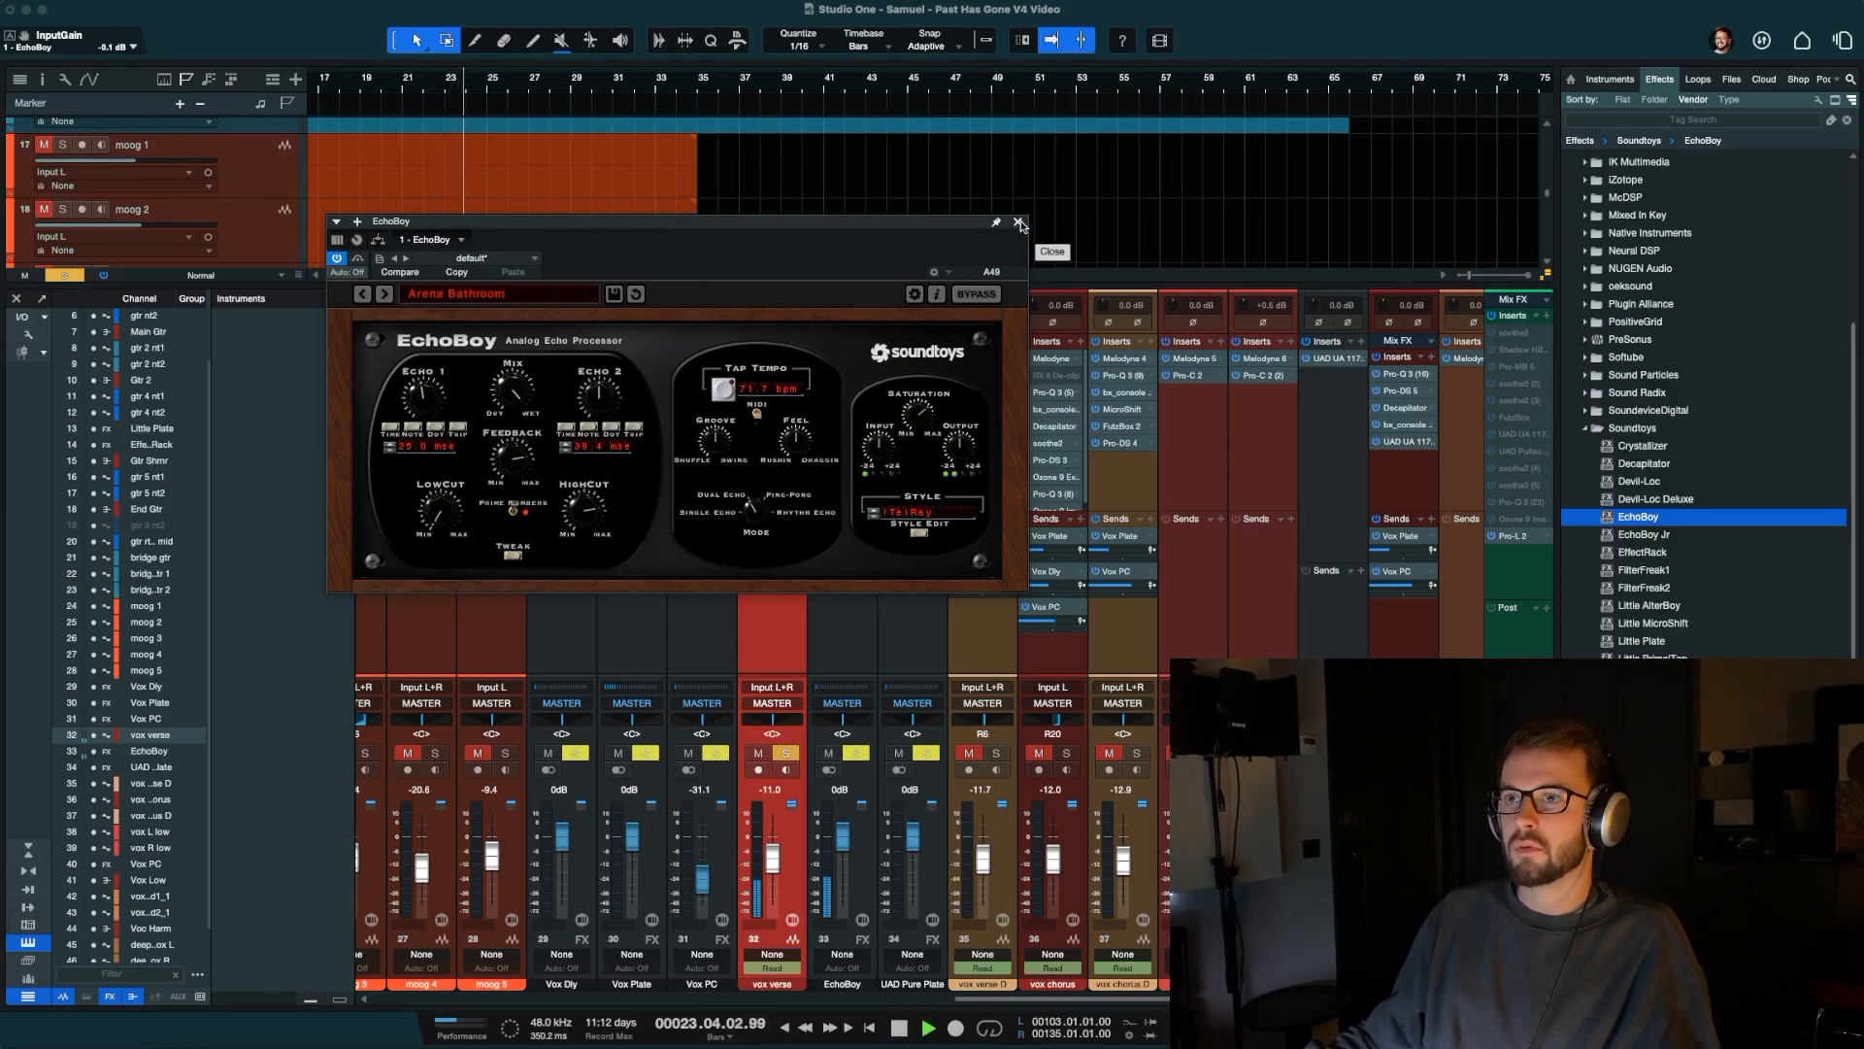
{"action": "left_click", "coordinate": [383, 297]}
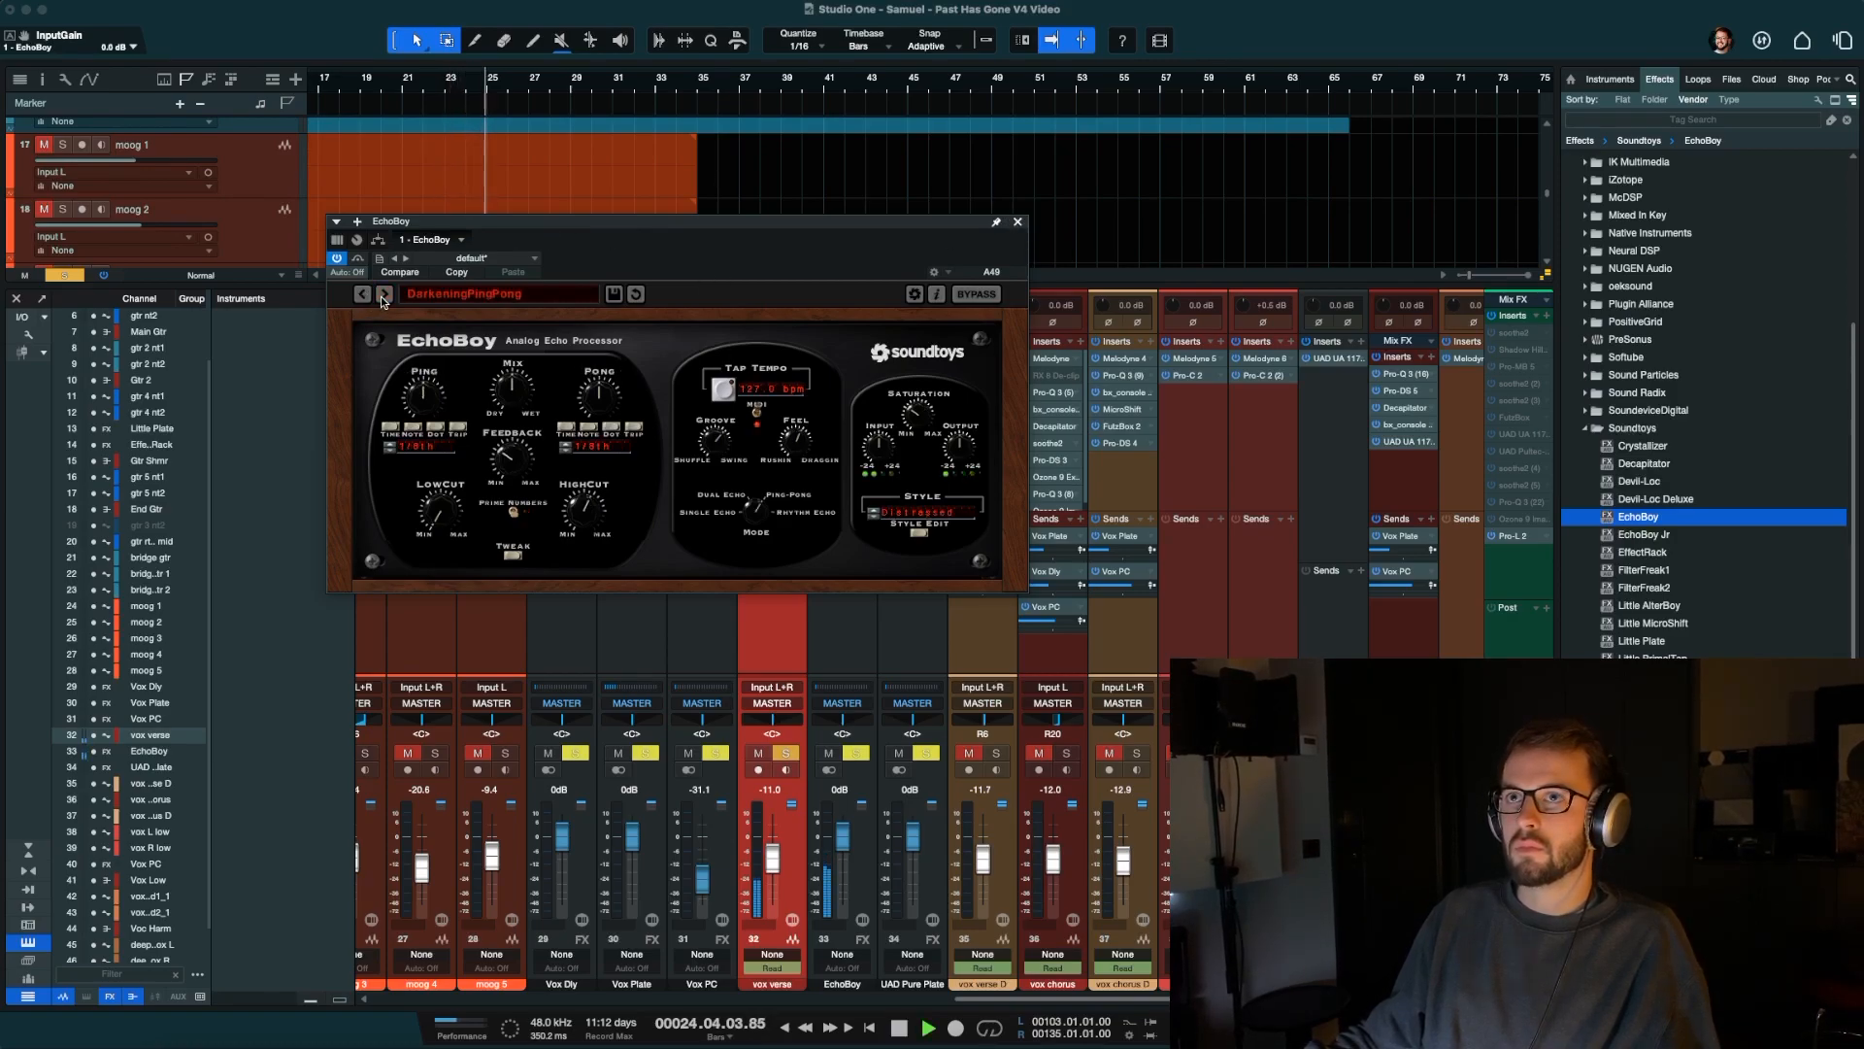
{"action": "left_click", "coordinate": [383, 295]}
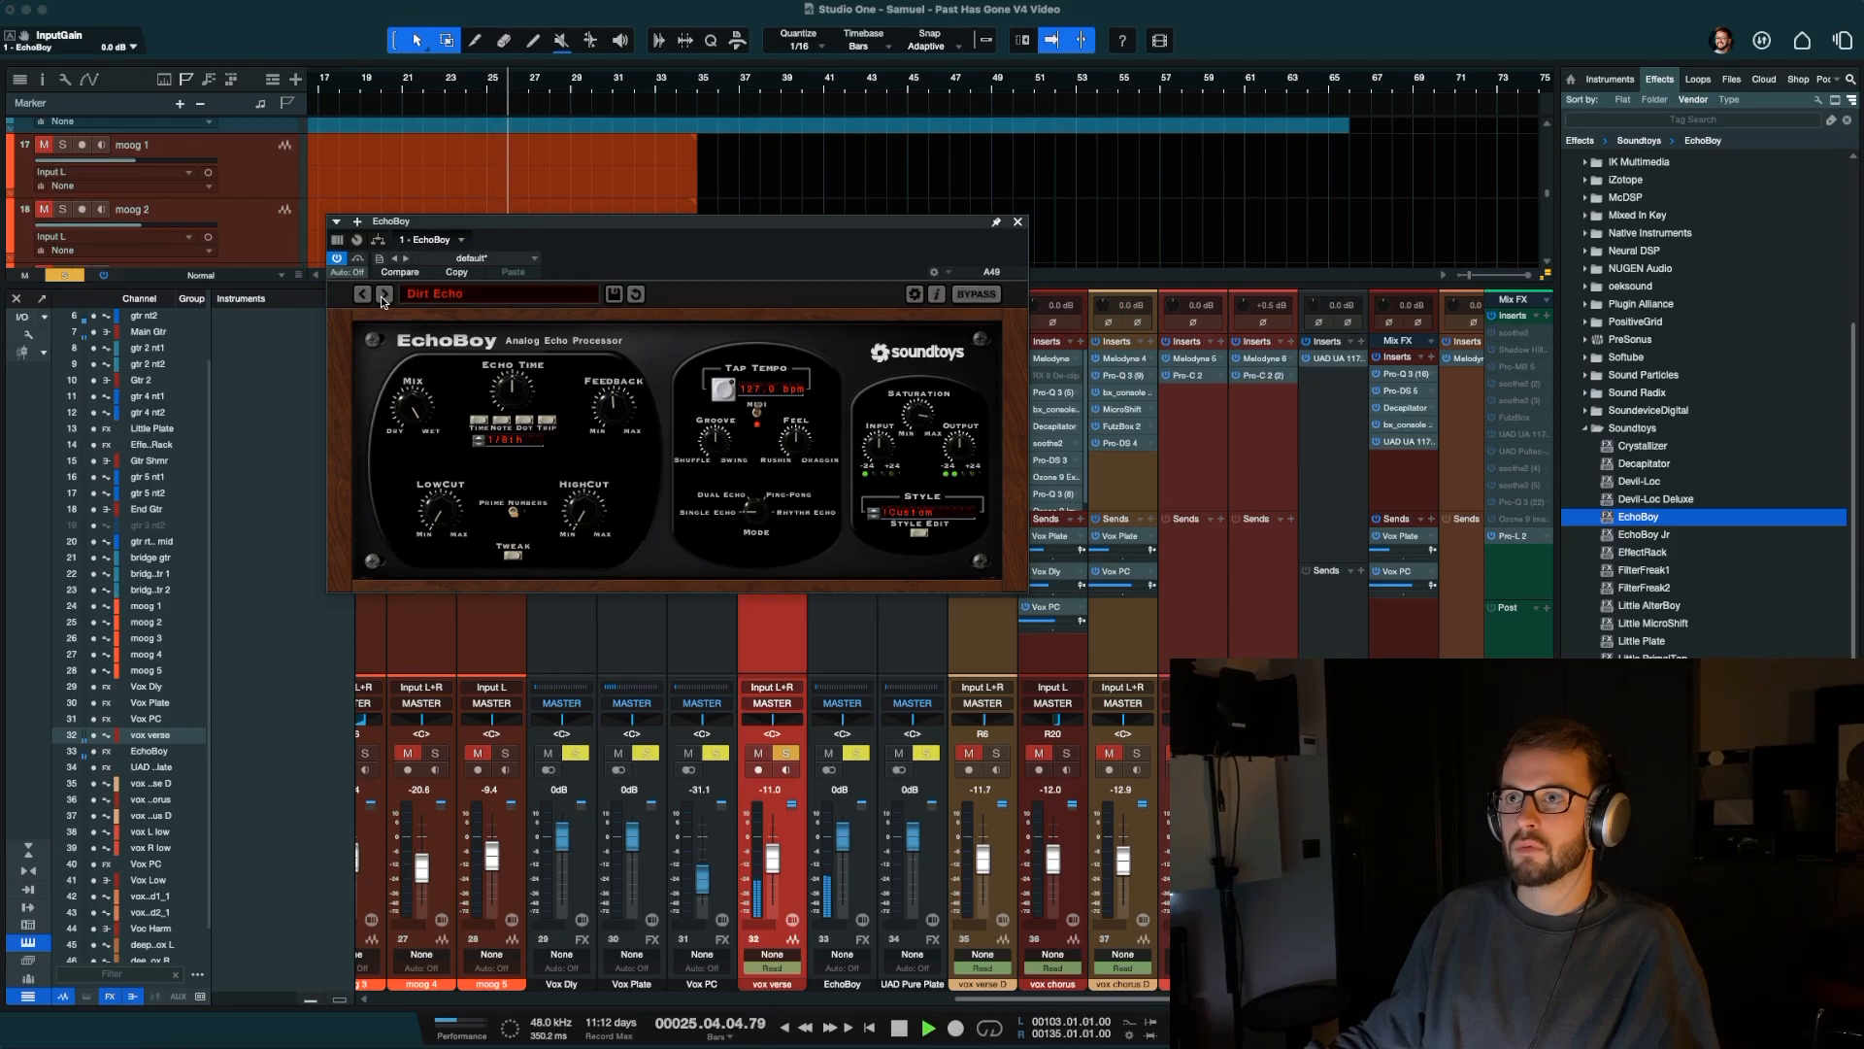
{"action": "left_click", "coordinate": [384, 296]}
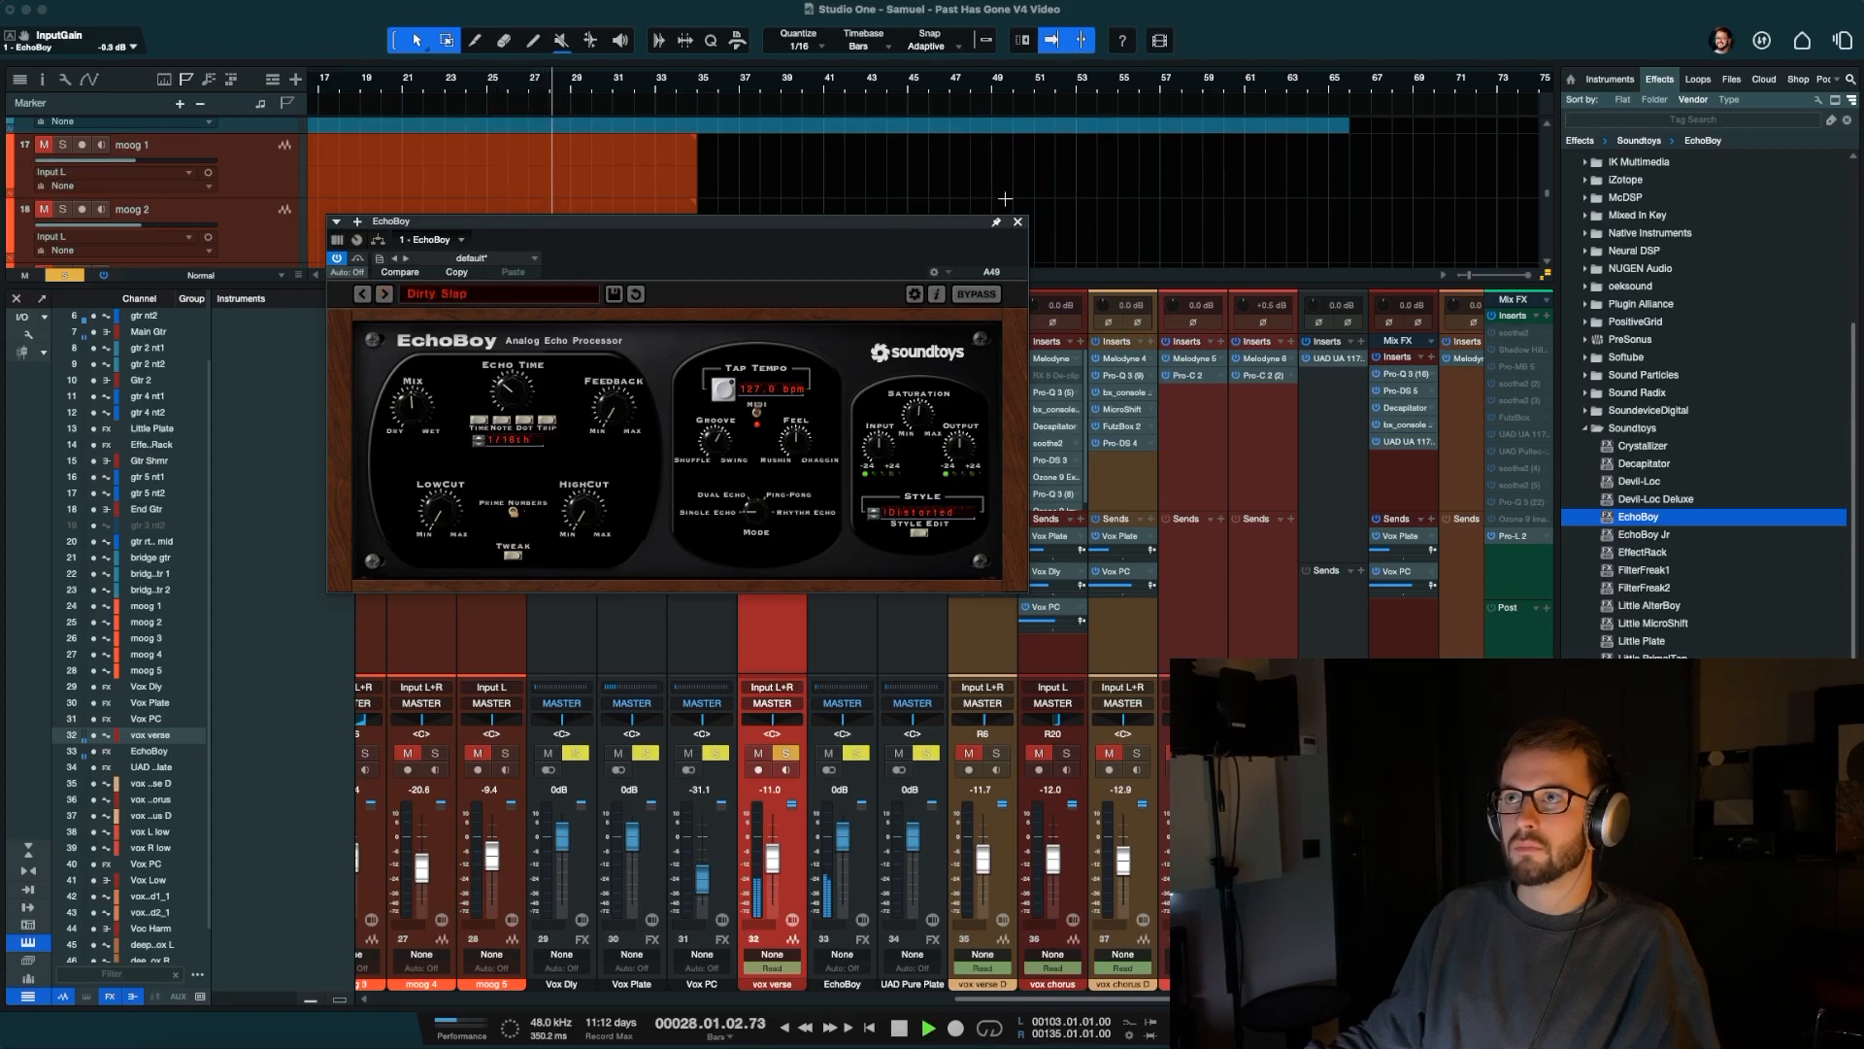
{"action": "left_click", "coordinate": [1018, 221]}
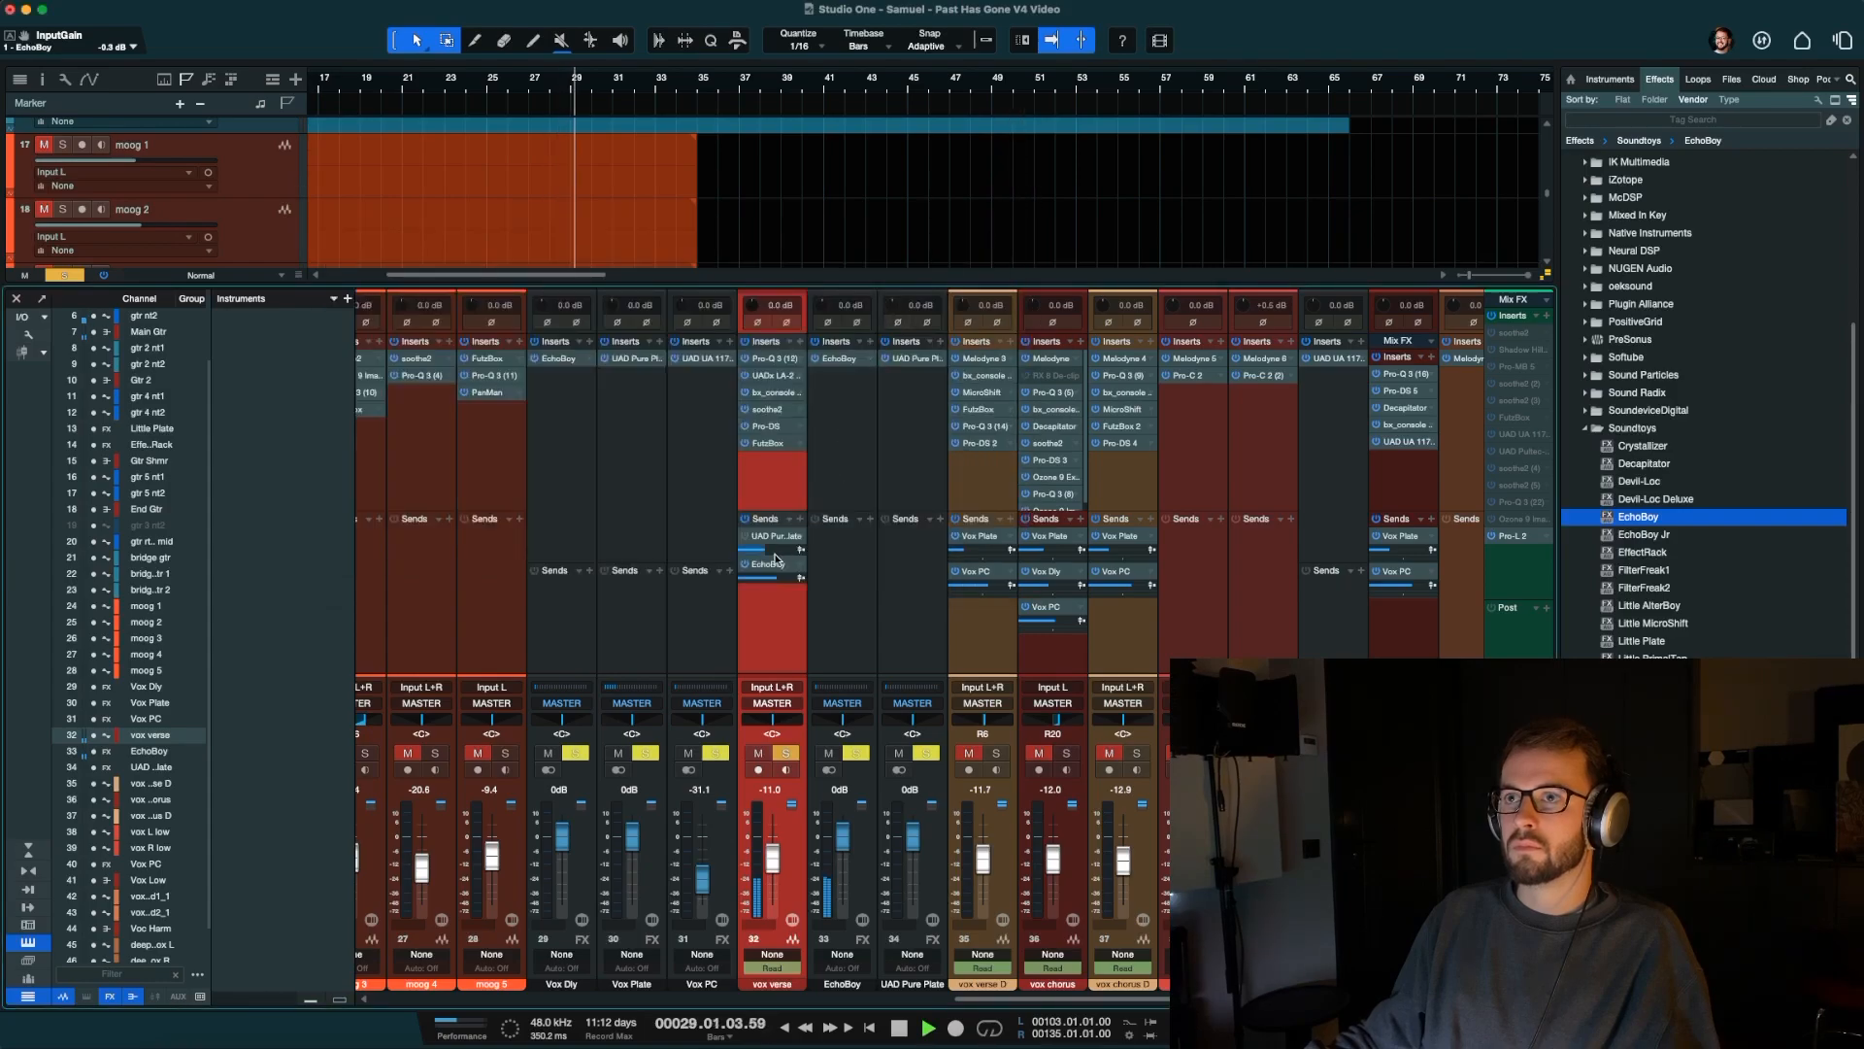
Reactivate the vox verse send to Pure Plate and lower the EchoBoy send to -14.3 dB.
{"action": "left_click_drag", "start_coordinate": [777, 578], "coordinate": [786, 582]}
{"action": "left_click", "coordinate": [745, 536]}
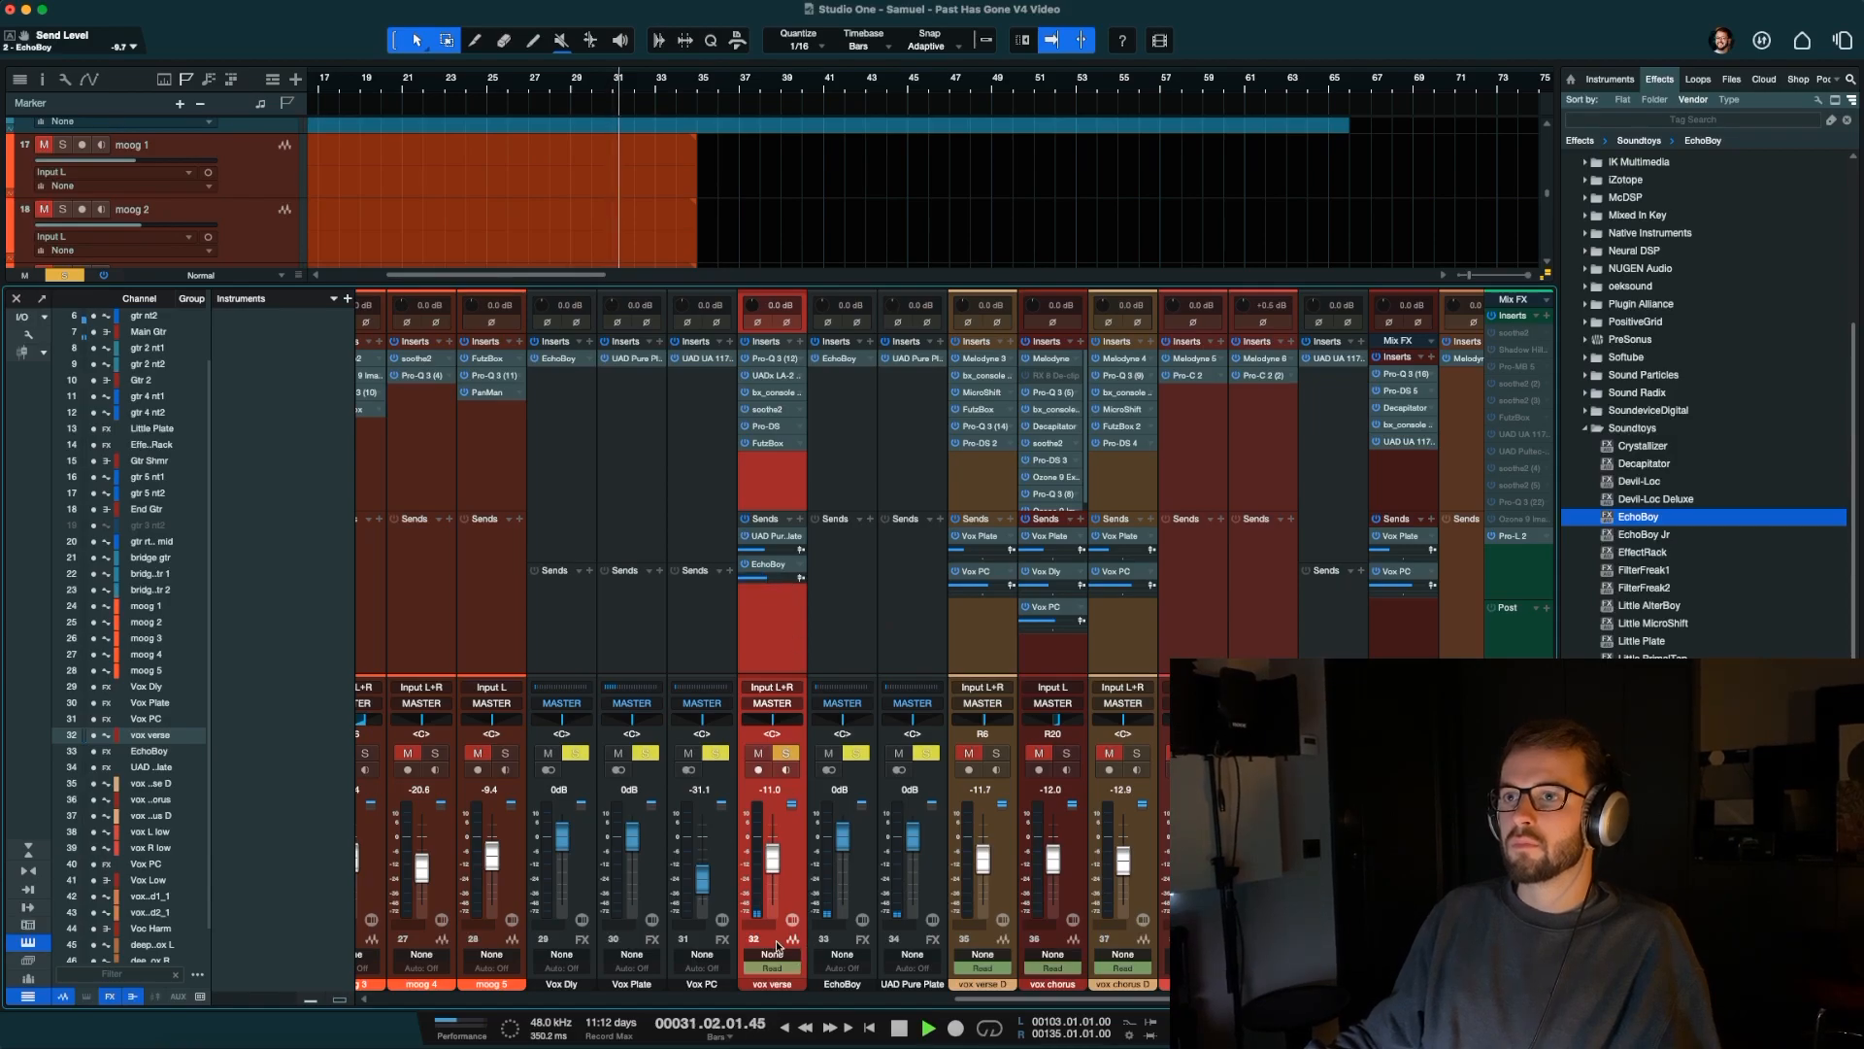
{"action": "left_click_drag", "start_coordinate": [777, 581], "coordinate": [769, 583]}
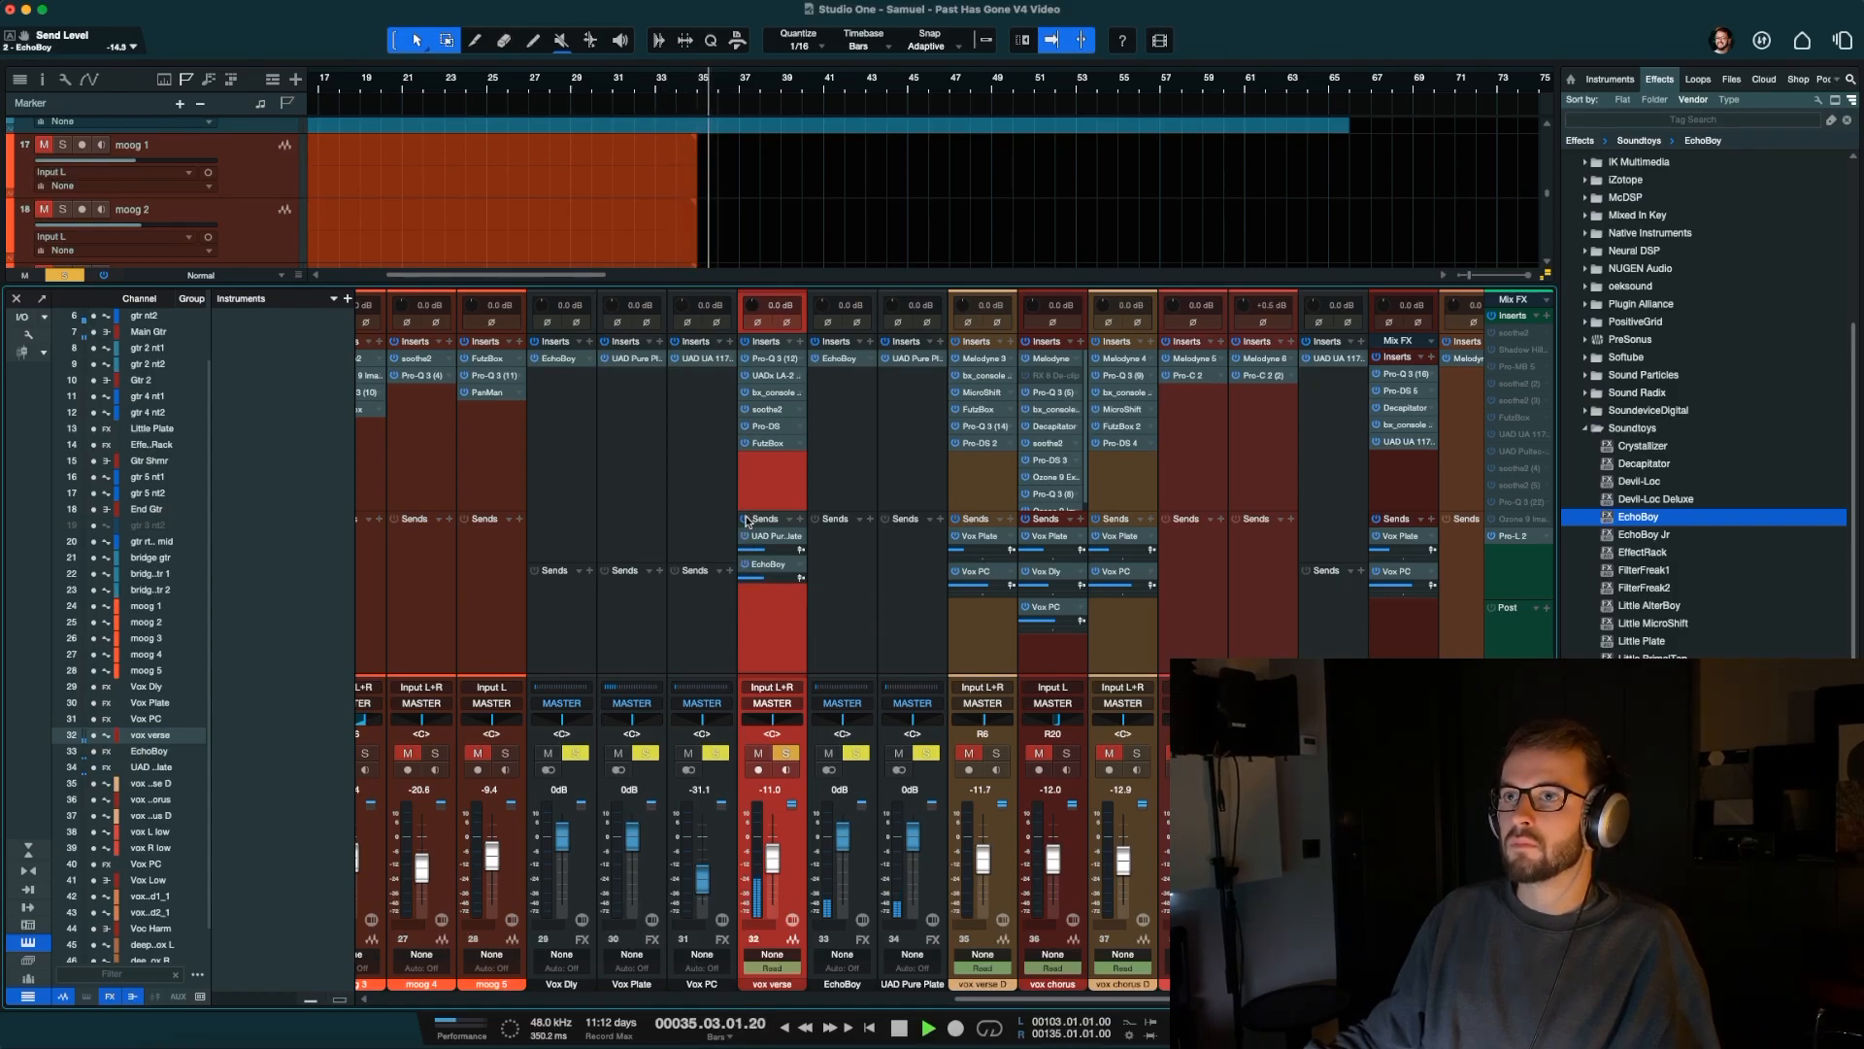
Fine-tune the reverb time of Pure Plate while the verse plays.
{"action": "double_click", "coordinate": [771, 538]}
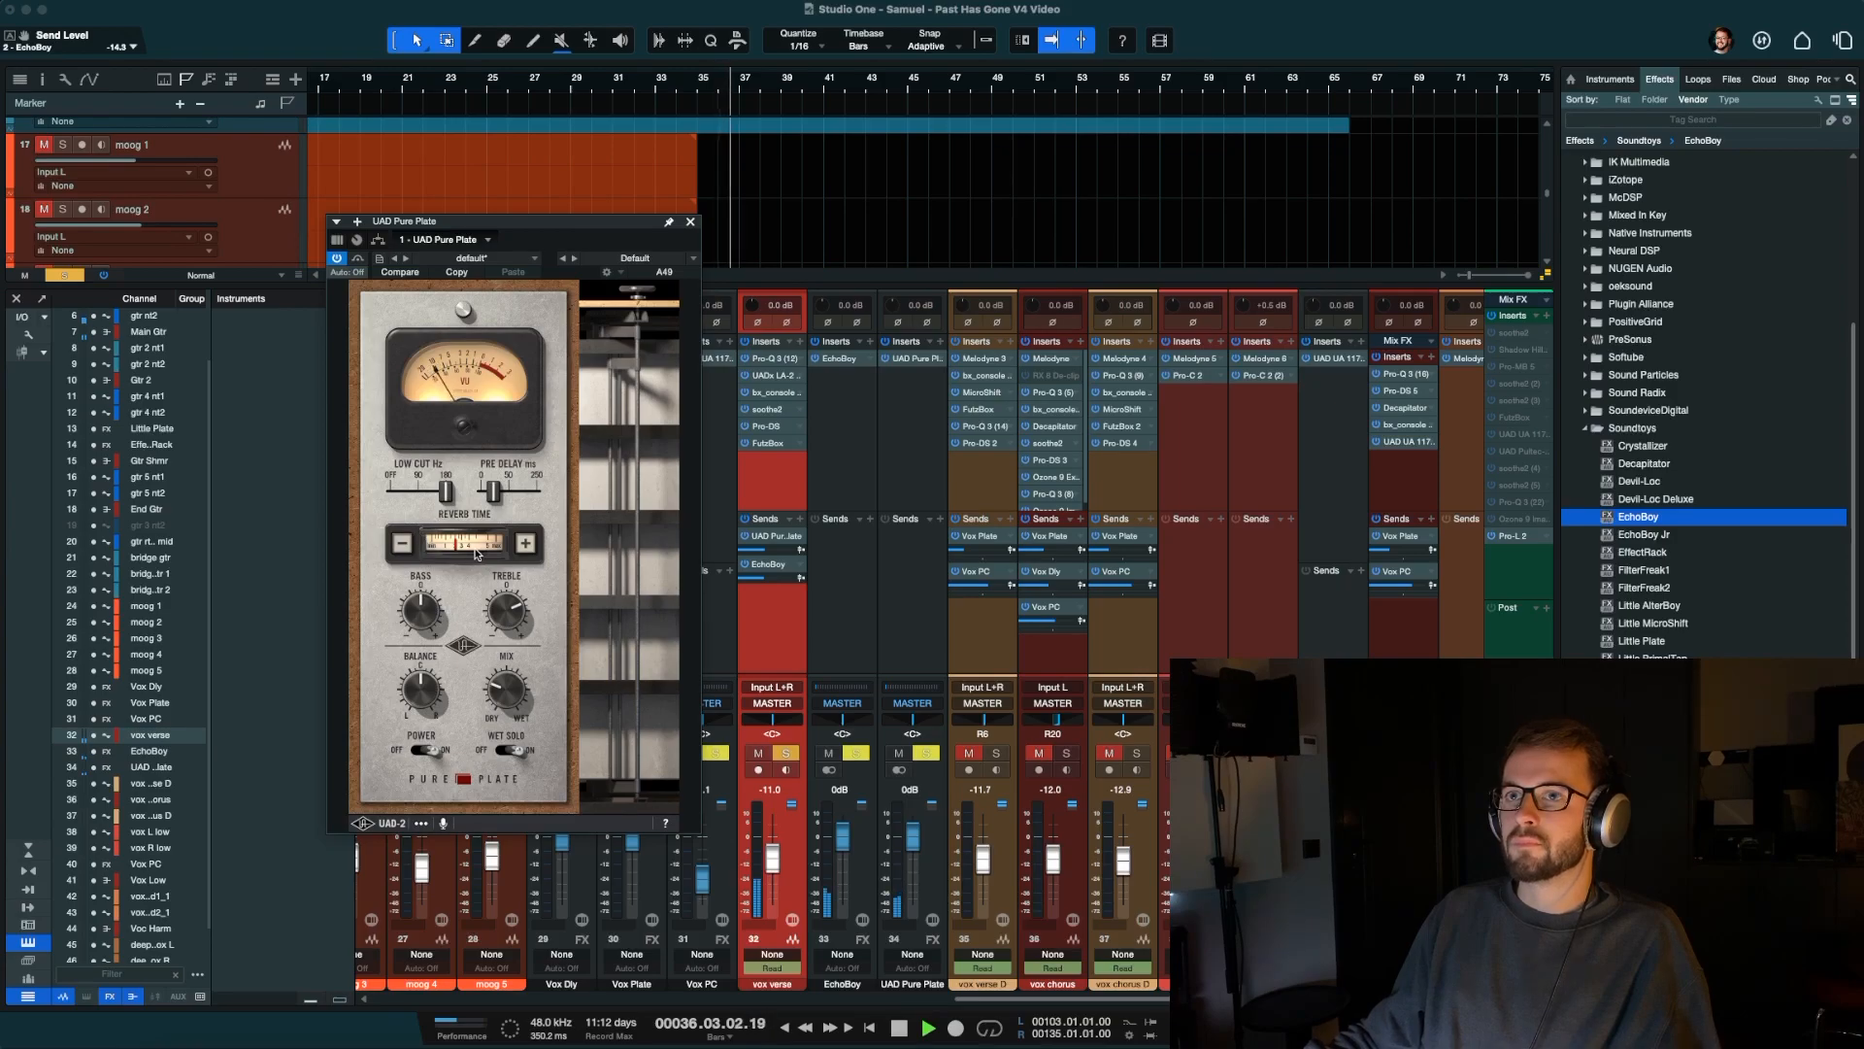
{"action": "left_click_drag", "start_coordinate": [456, 544], "coordinate": [469, 544]}
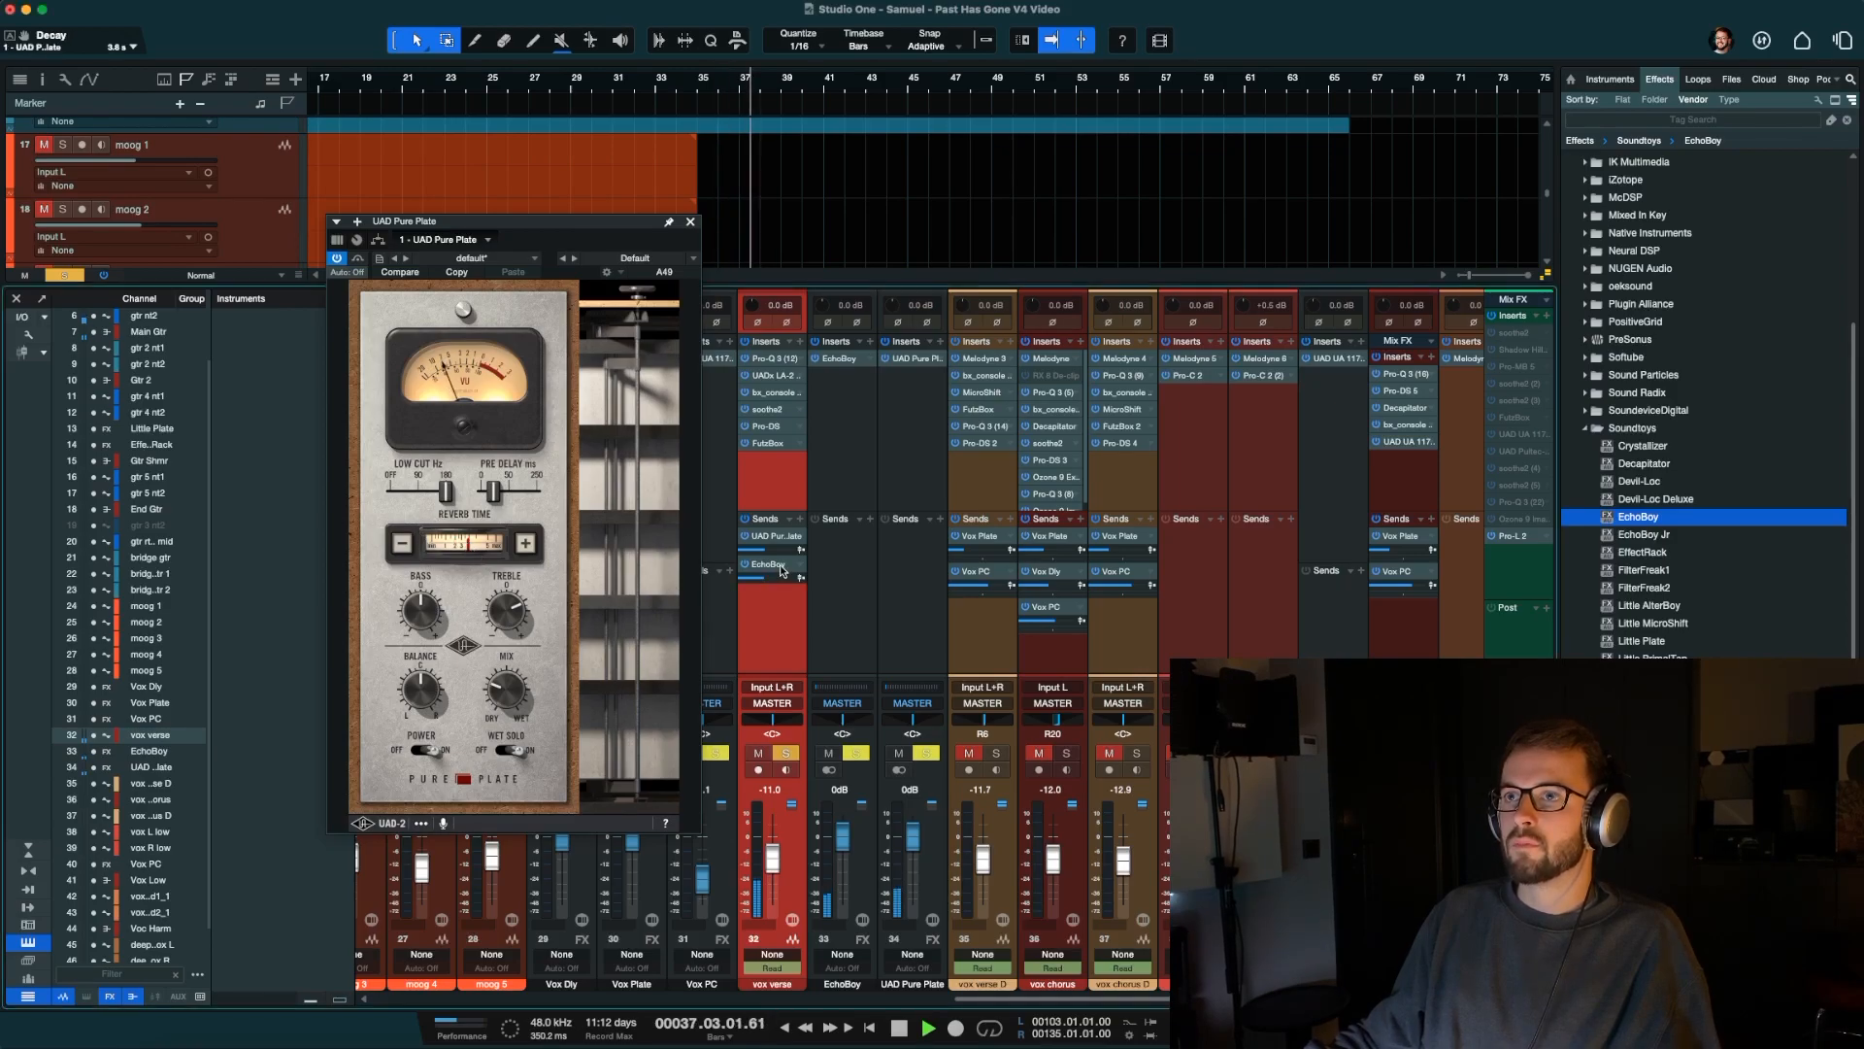
Set EchoBoy's feedback to 0.11 and lower the vox verse send to EchoBoy to -18.3 dB.
{"action": "double_click", "coordinate": [777, 574]}
{"action": "left_click_drag", "start_coordinate": [621, 428], "coordinate": [612, 415]}
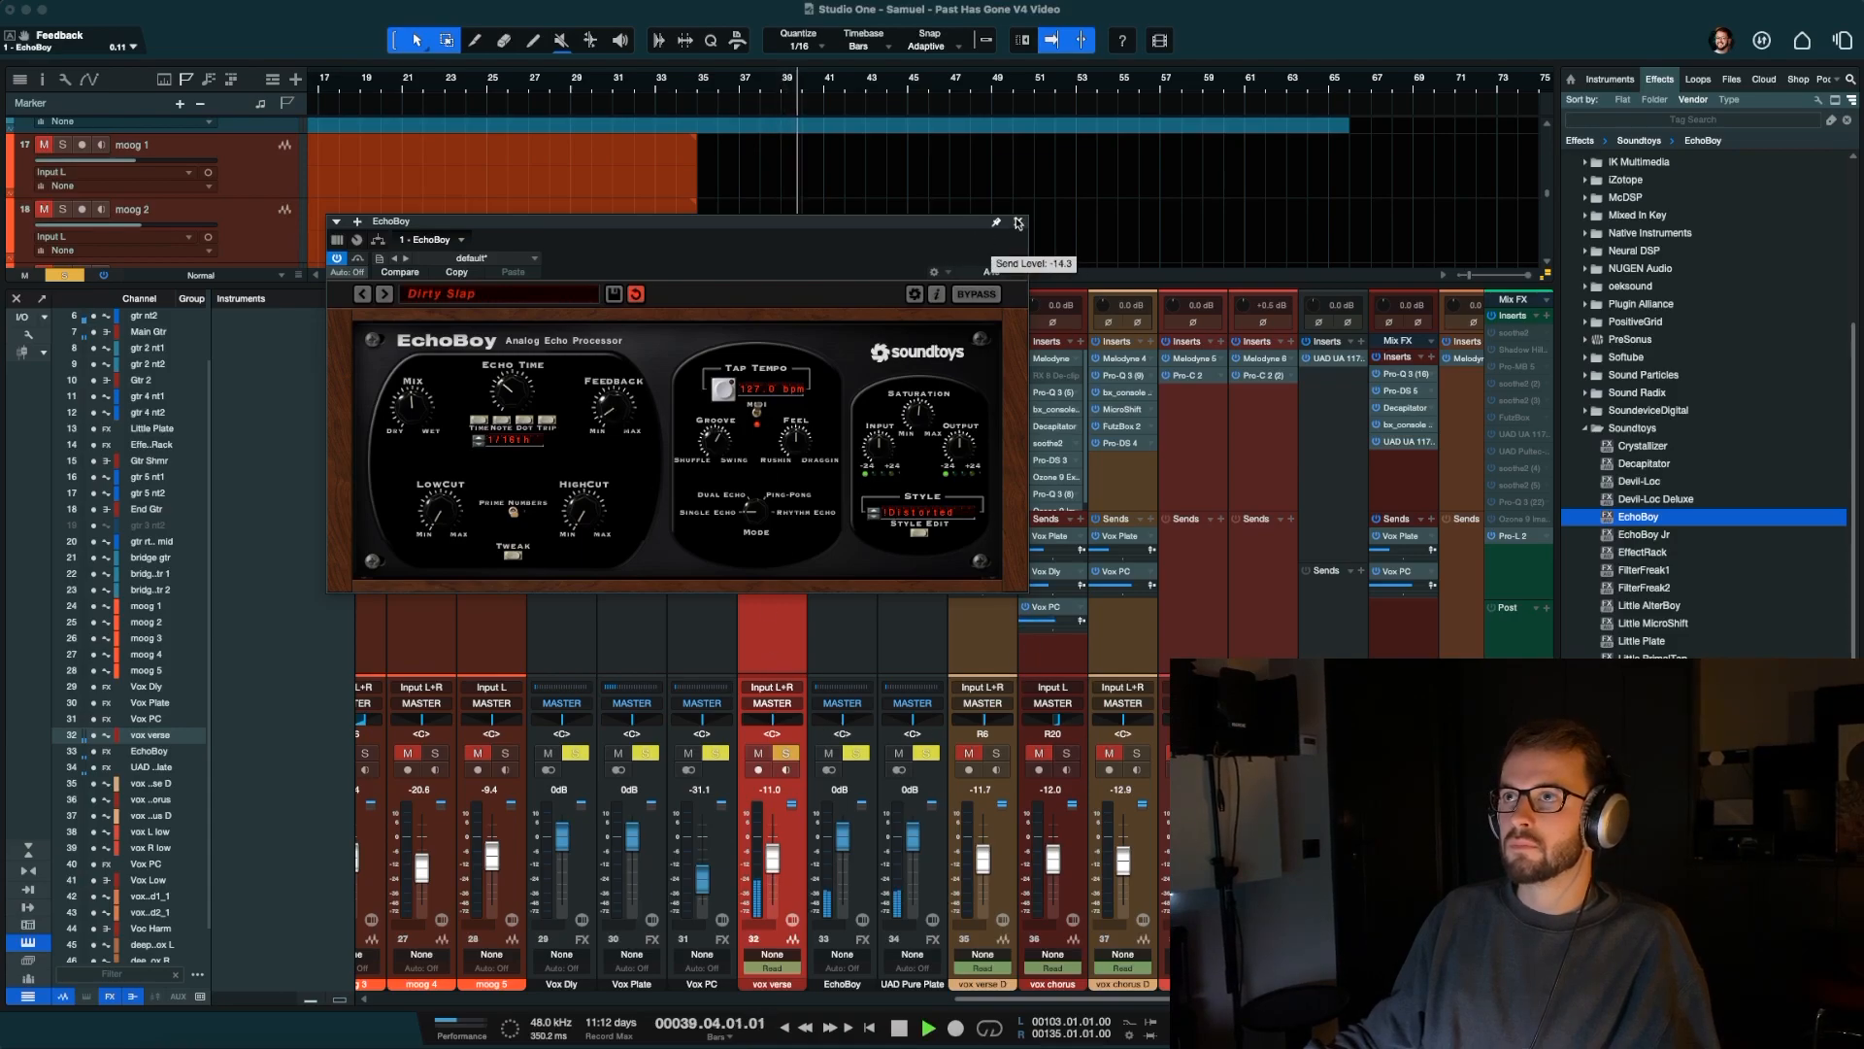
{"action": "left_click", "coordinate": [1018, 222]}
{"action": "left_click_drag", "start_coordinate": [765, 578], "coordinate": [761, 578]}
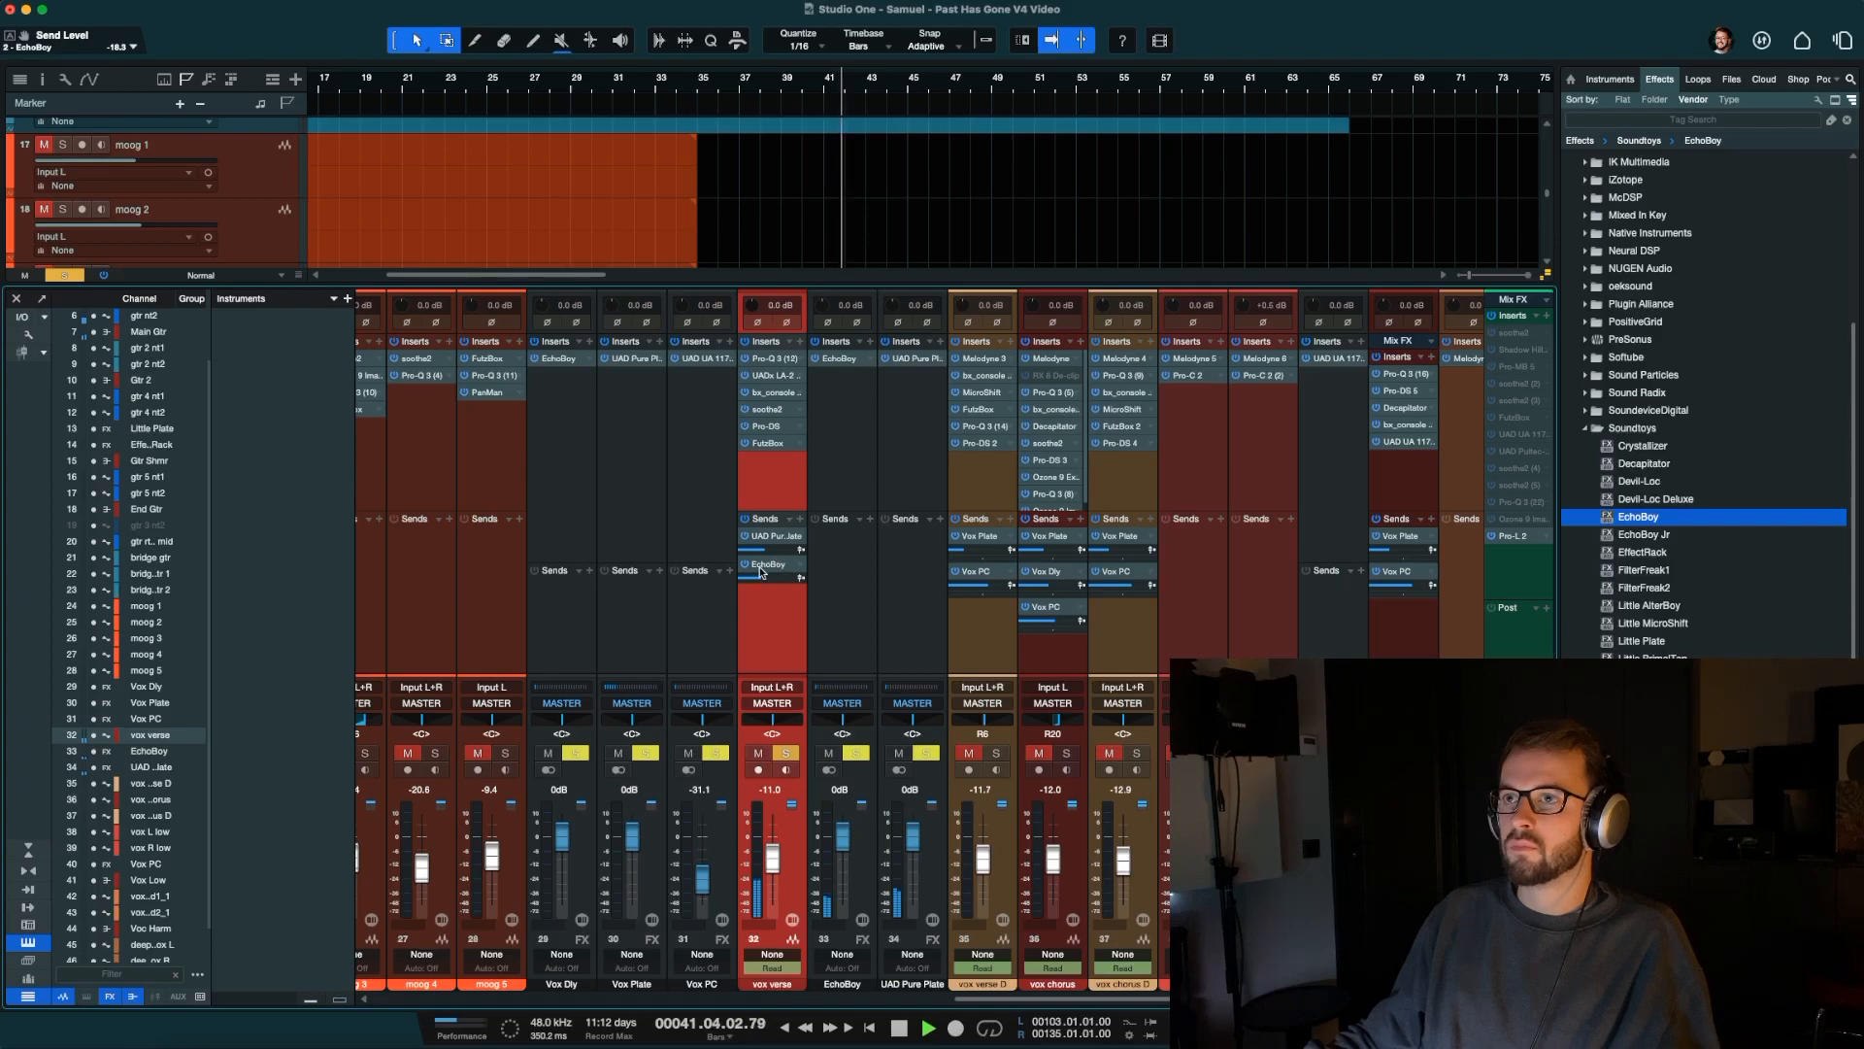
Hide the mixer and move the playback position to about bar 63, just before the second verse's vocals.
{"action": "scroll", "coordinate": [782, 572], "scroll_direction": "right", "scroll_amount": 1}
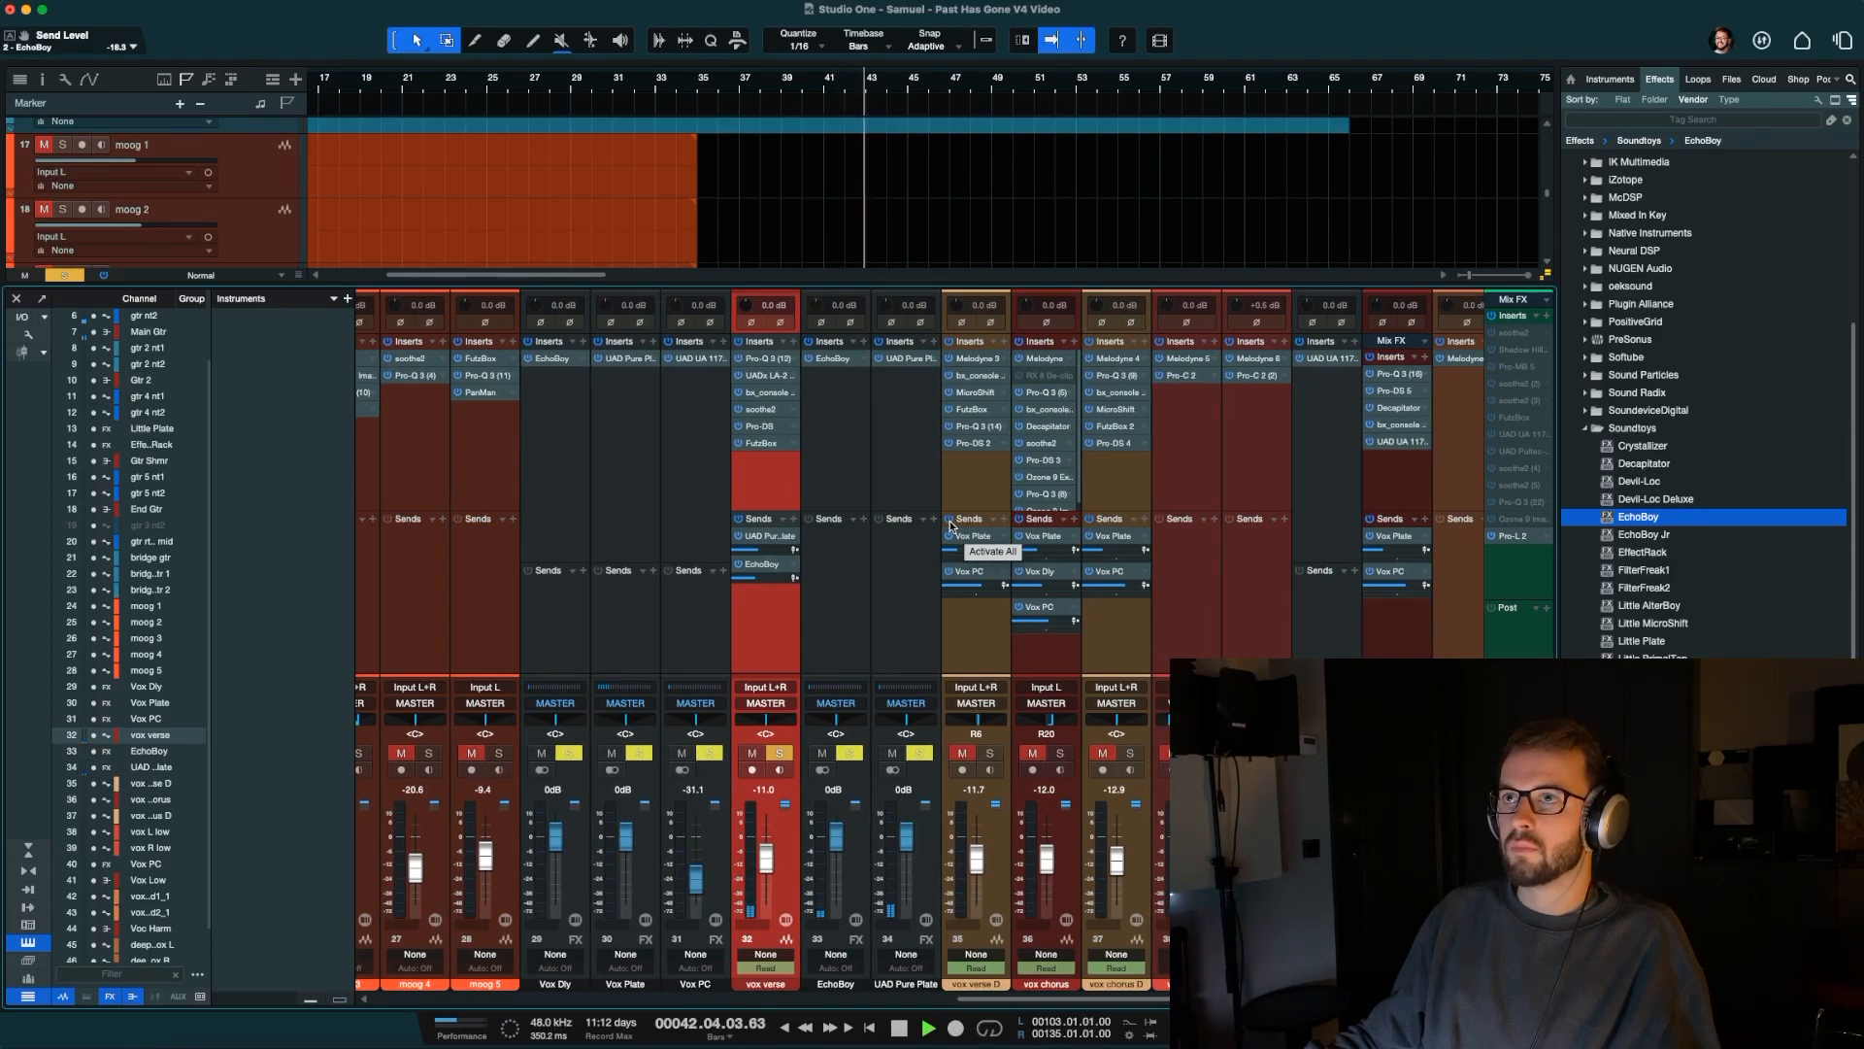
{"action": "key", "text": "F3"}
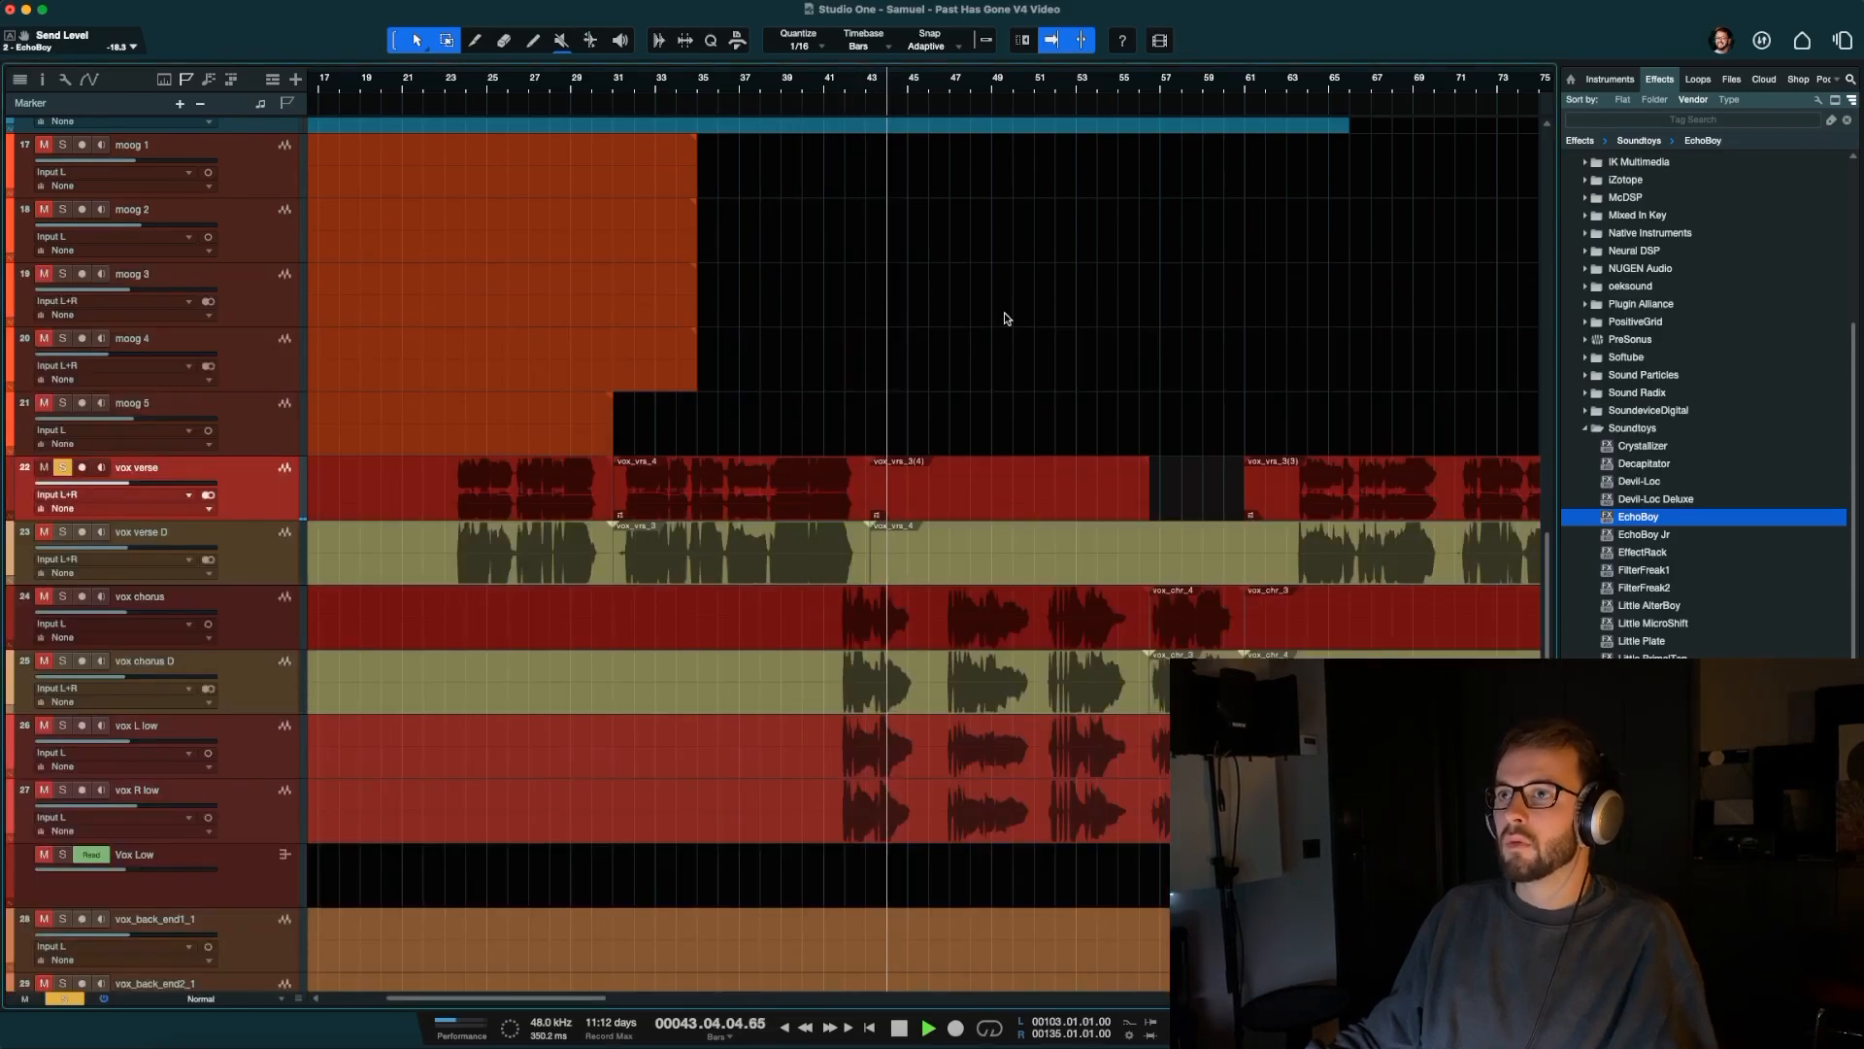
{"action": "scroll", "coordinate": [1000, 325], "scroll_direction": "right", "scroll_amount": 3}
{"action": "left_click", "coordinate": [1056, 84]}
{"action": "key", "text": "f"}
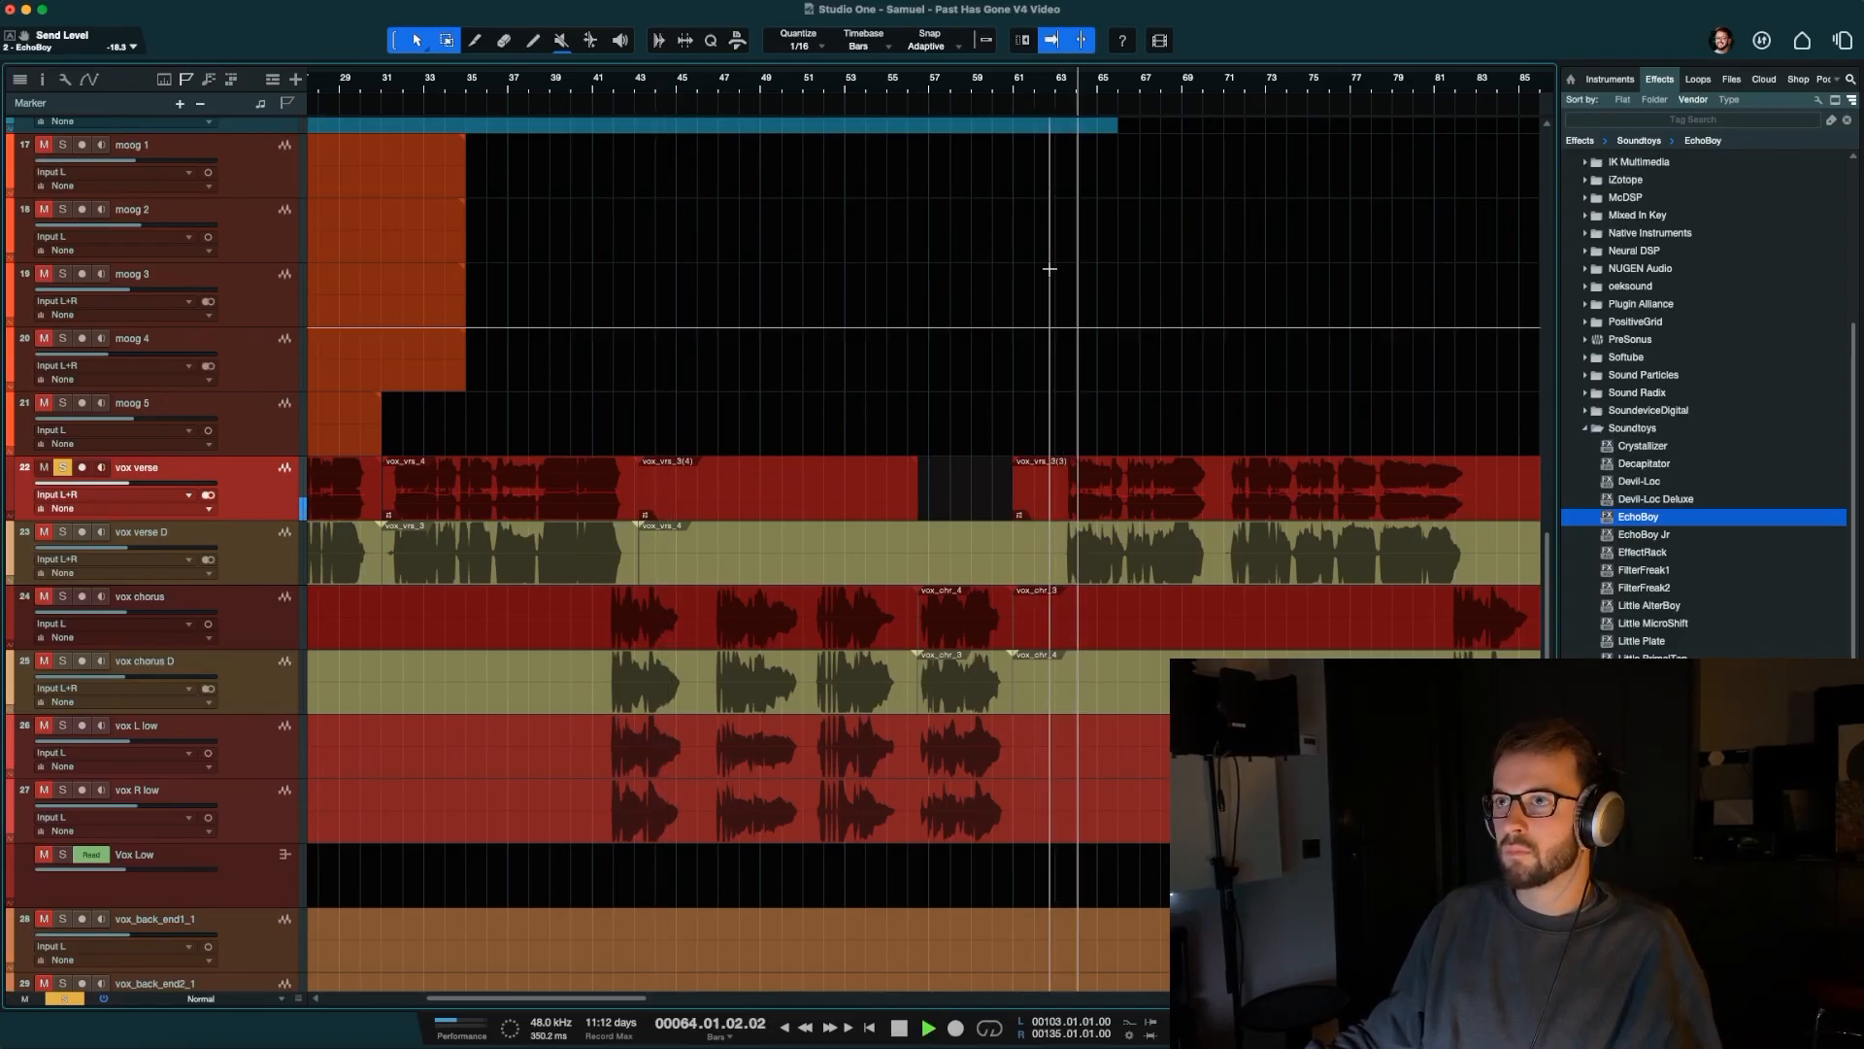
{"action": "scroll", "coordinate": [730, 458], "scroll_direction": "right", "scroll_amount": 2}
{"action": "key", "text": "space"}
{"action": "key", "text": "f"}
{"action": "left_click", "coordinate": [914, 90]}
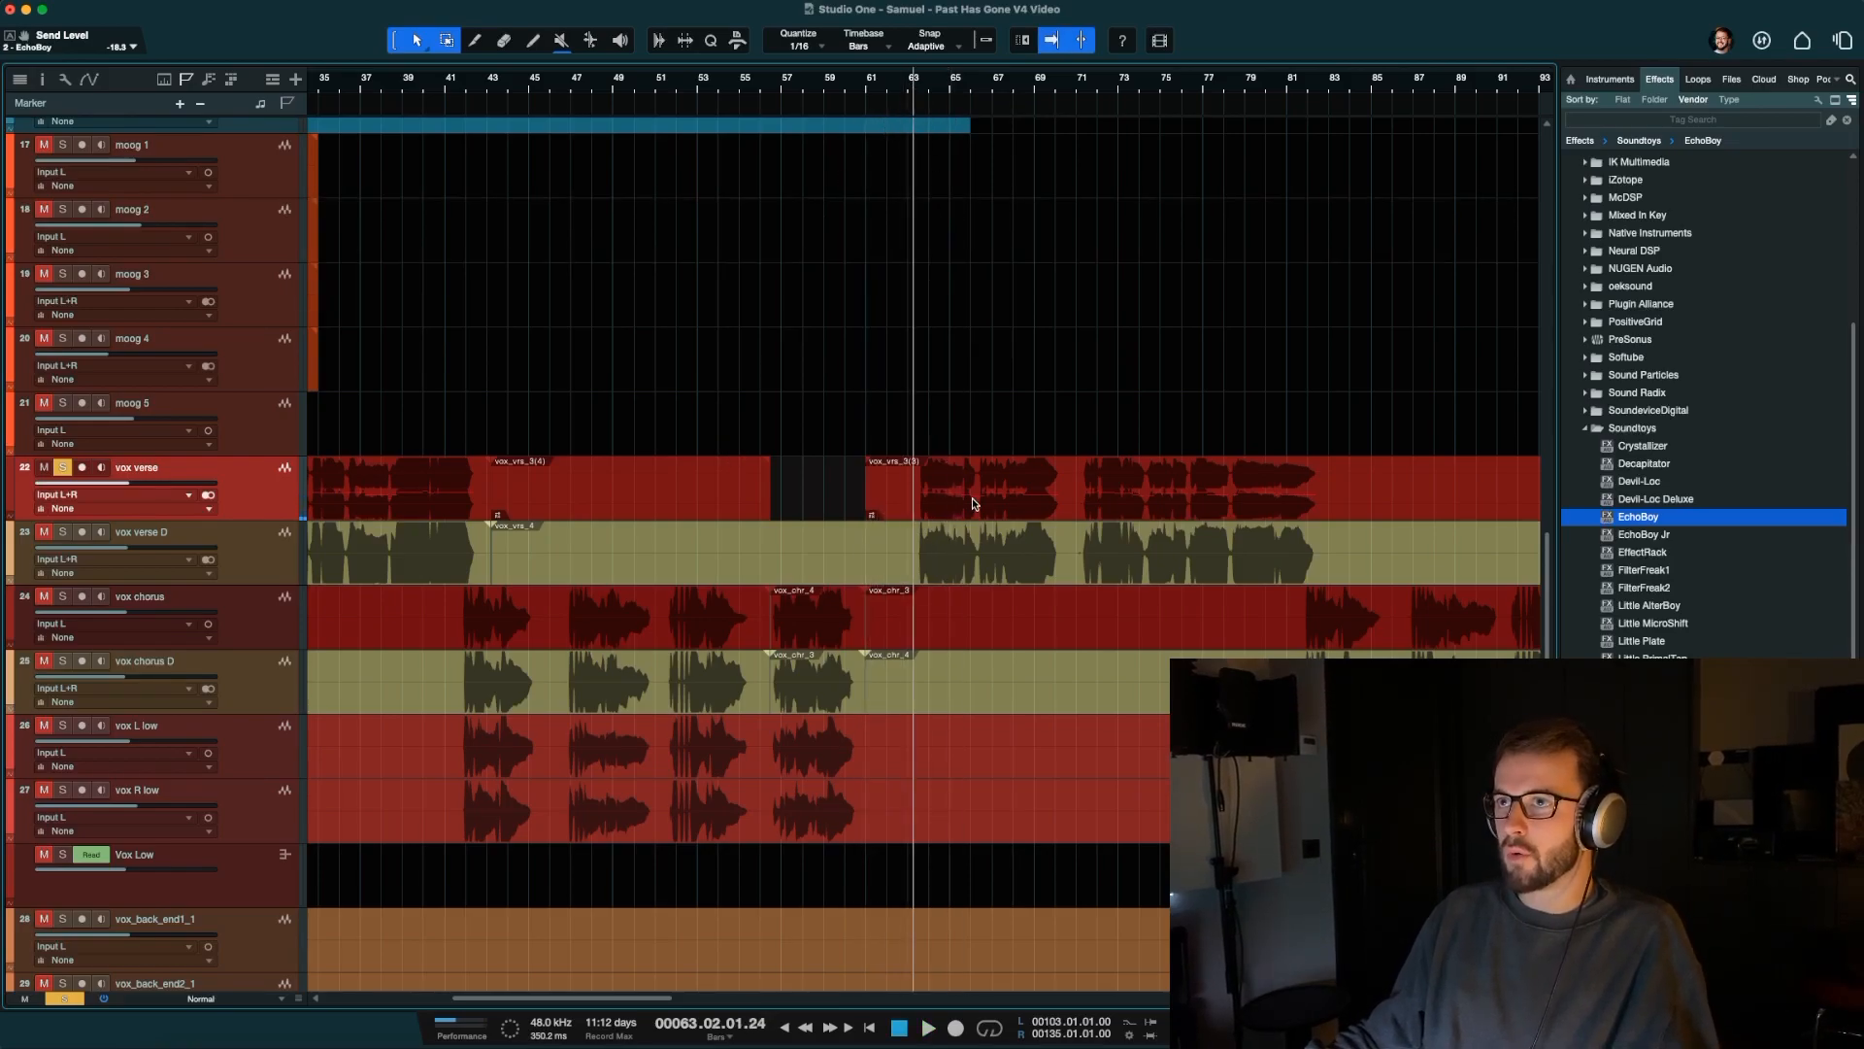
Play the second verse from about bar 63, close the Melodyne editor and show the mixer again.
{"action": "double_click", "coordinate": [978, 502]}
{"action": "left_click", "coordinate": [913, 88]}
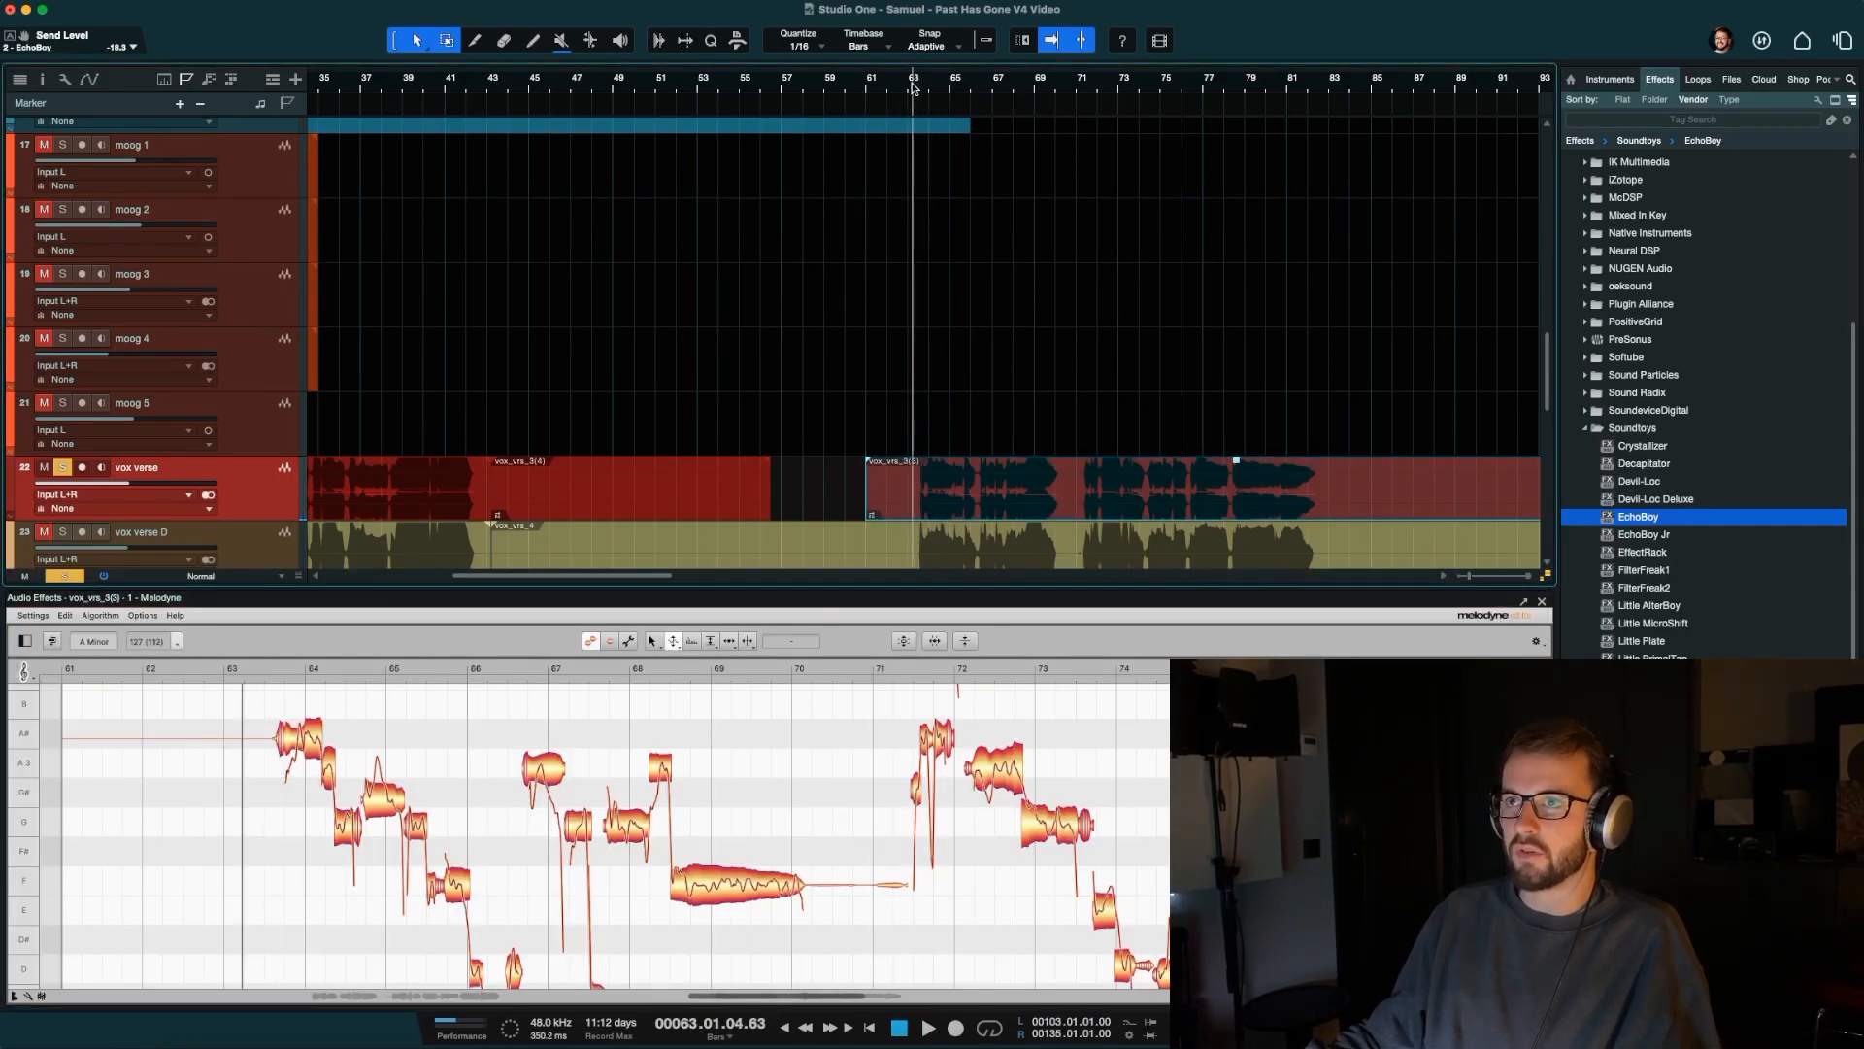
{"action": "key", "text": "space"}
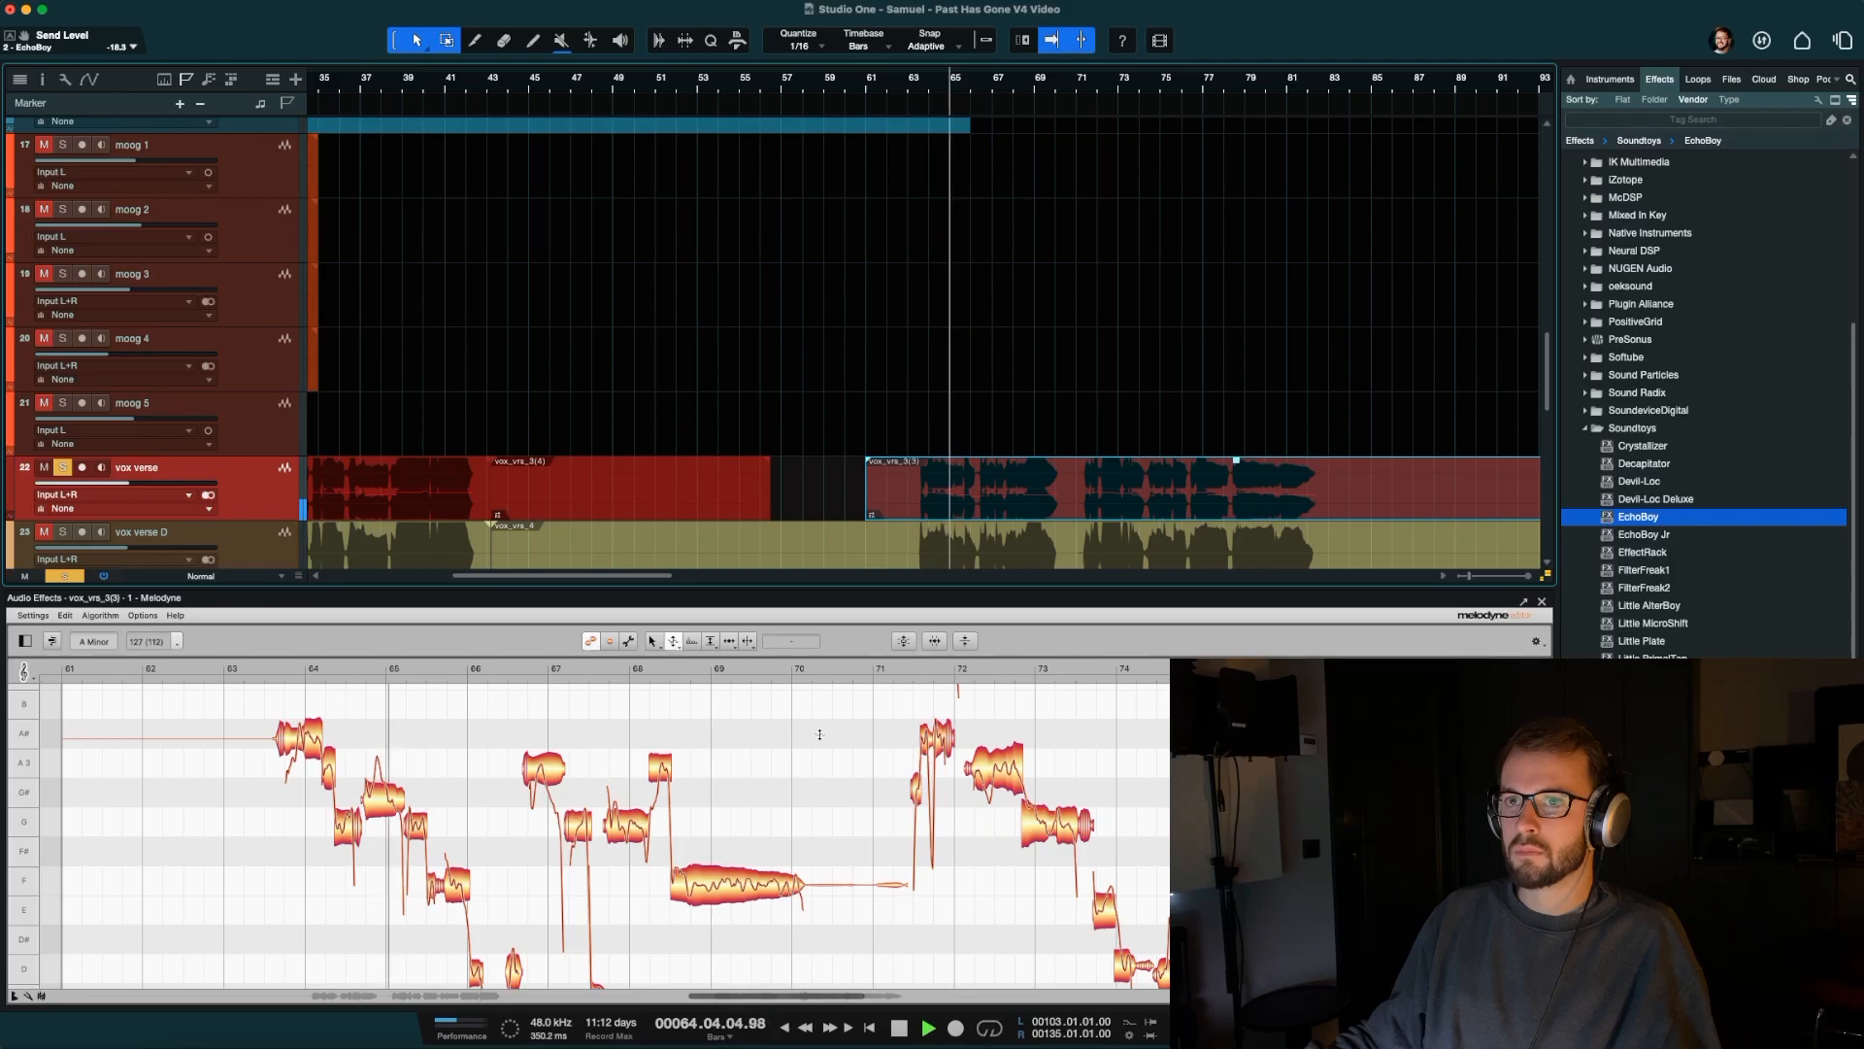
{"action": "left_click", "coordinate": [1544, 603]}
{"action": "key", "text": "F3"}
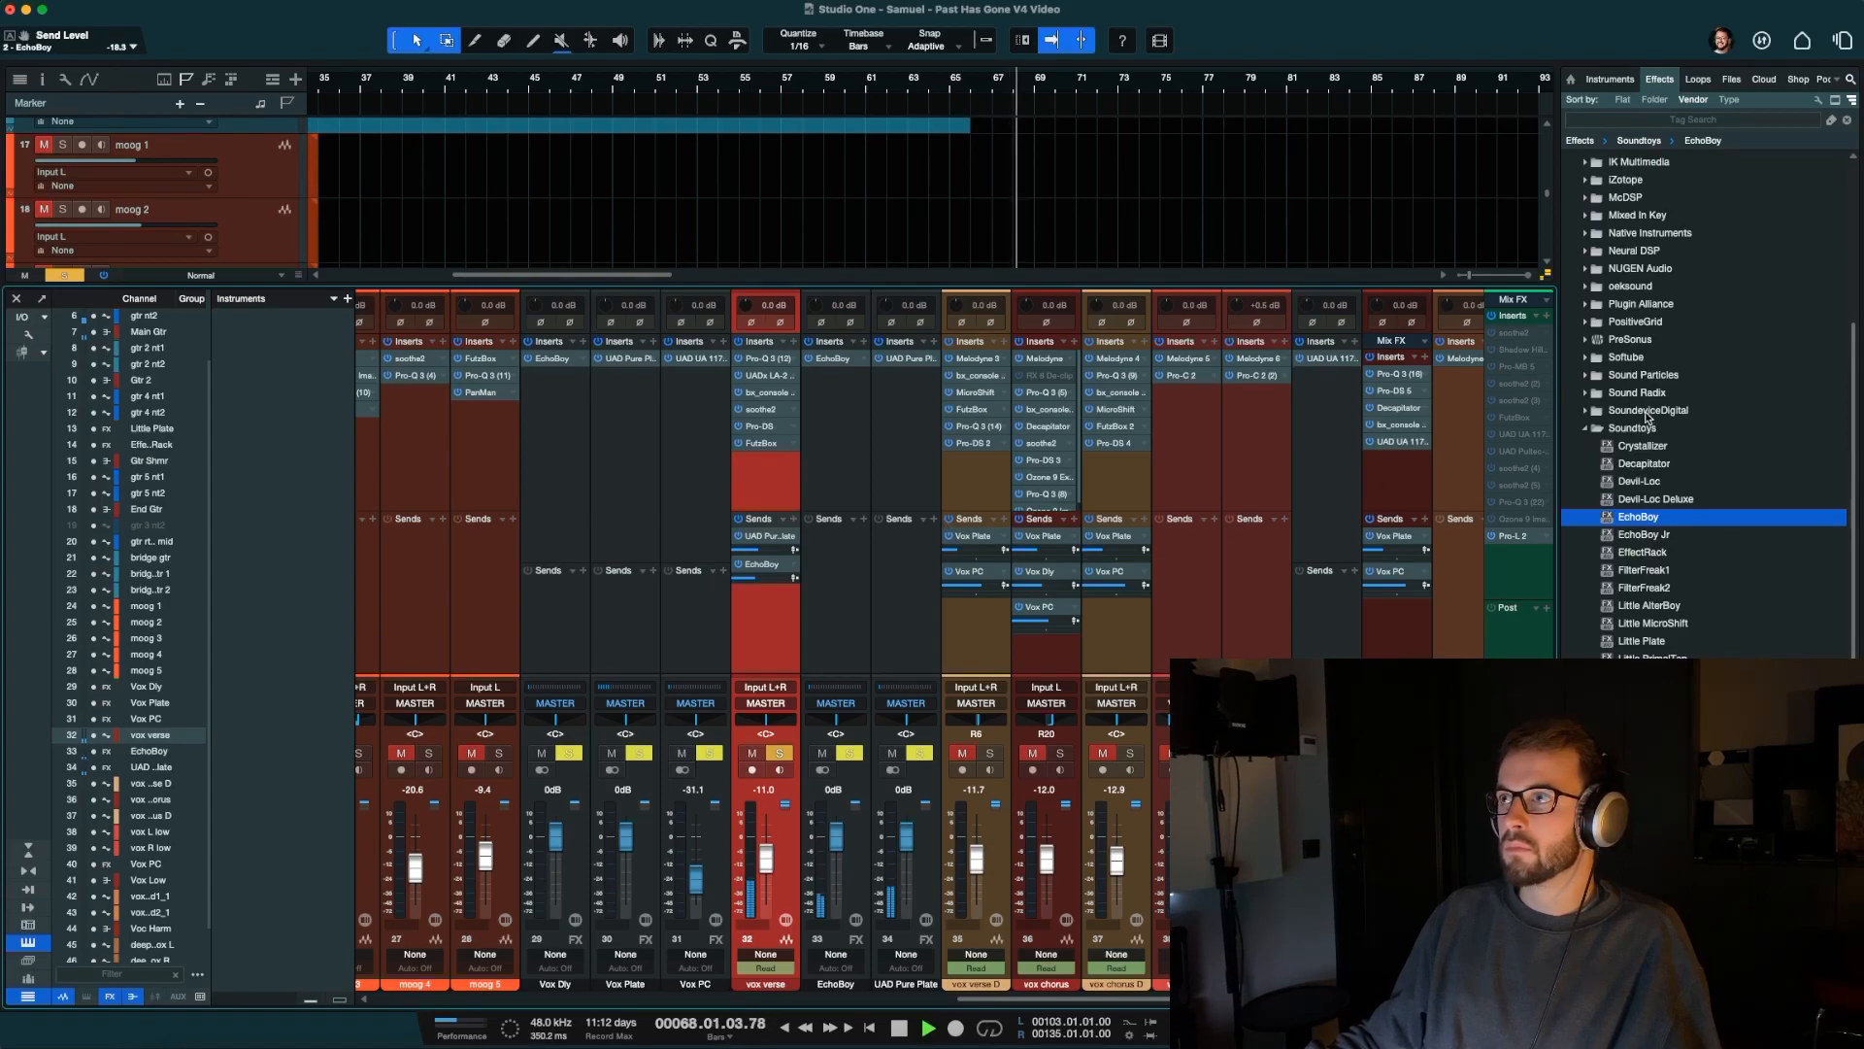
{"action": "key", "text": "space"}
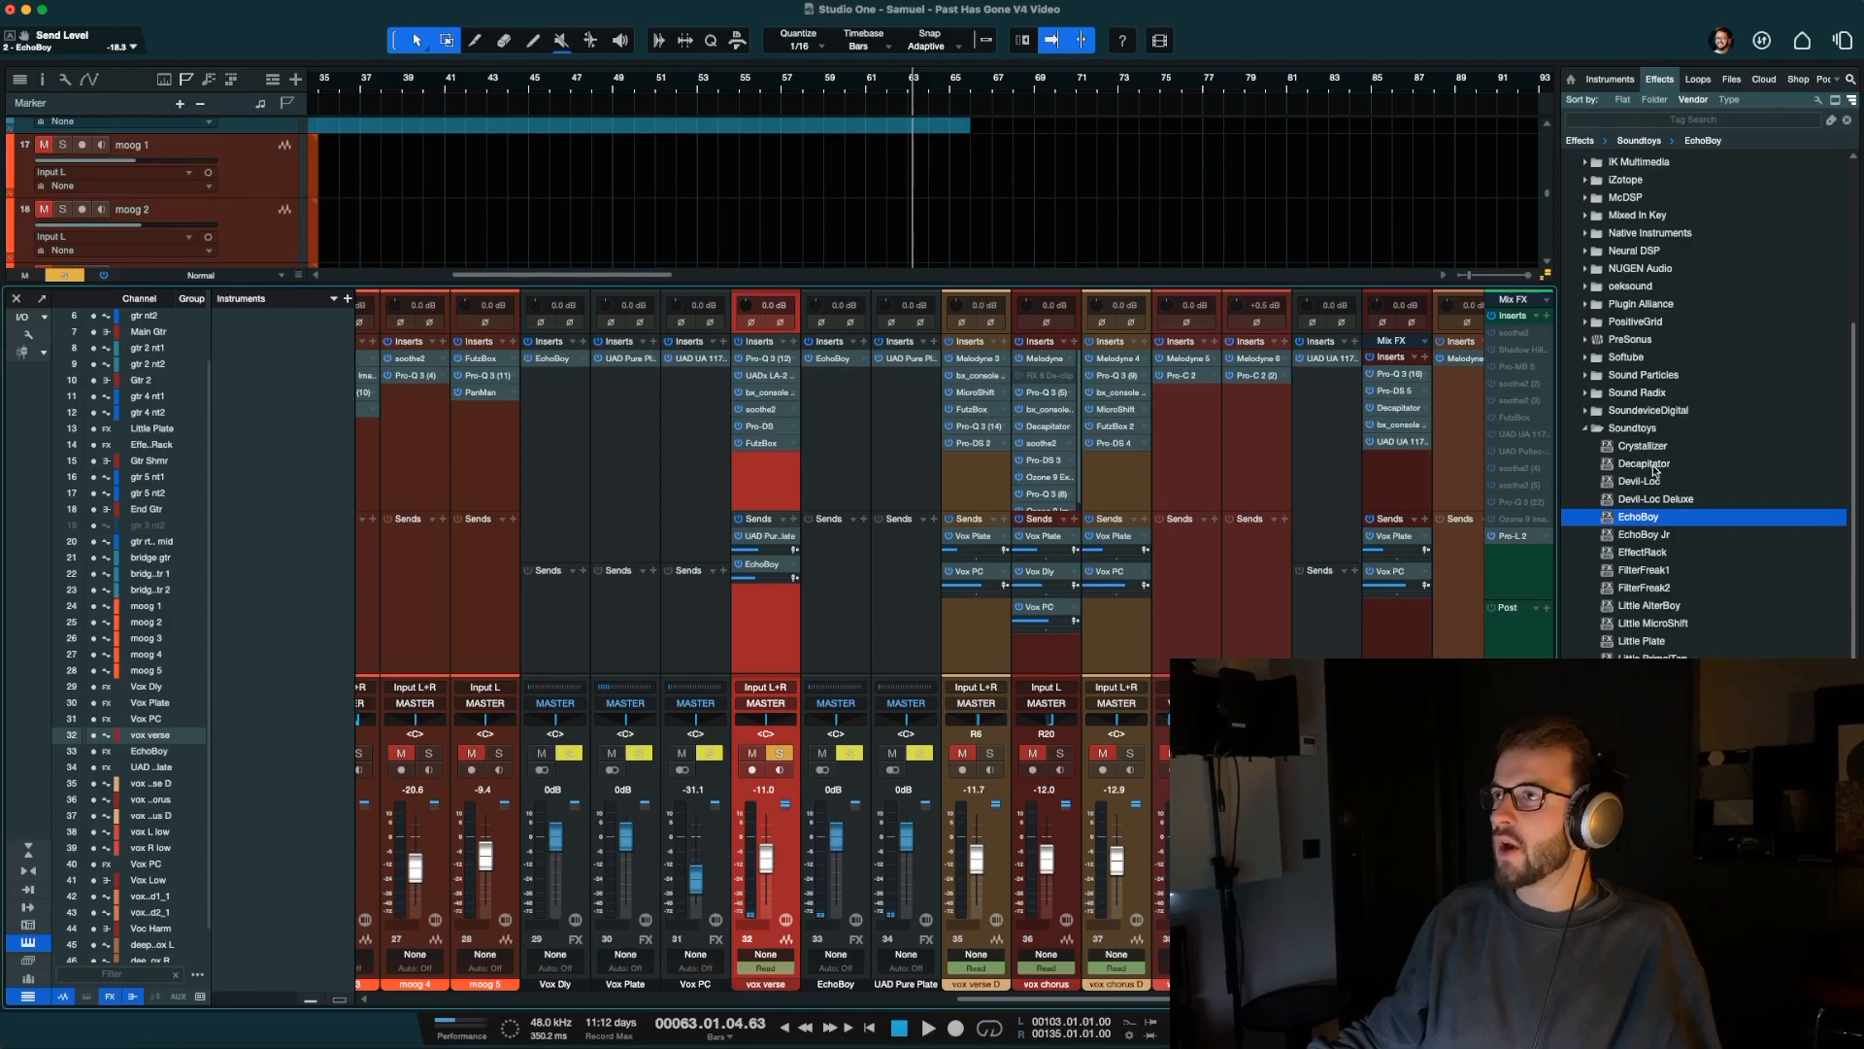
Add Soundtoys Decapitator as a third send effect on the vox verse channel and load its ClassicRockVox preset.
{"action": "left_click", "coordinate": [1657, 466]}
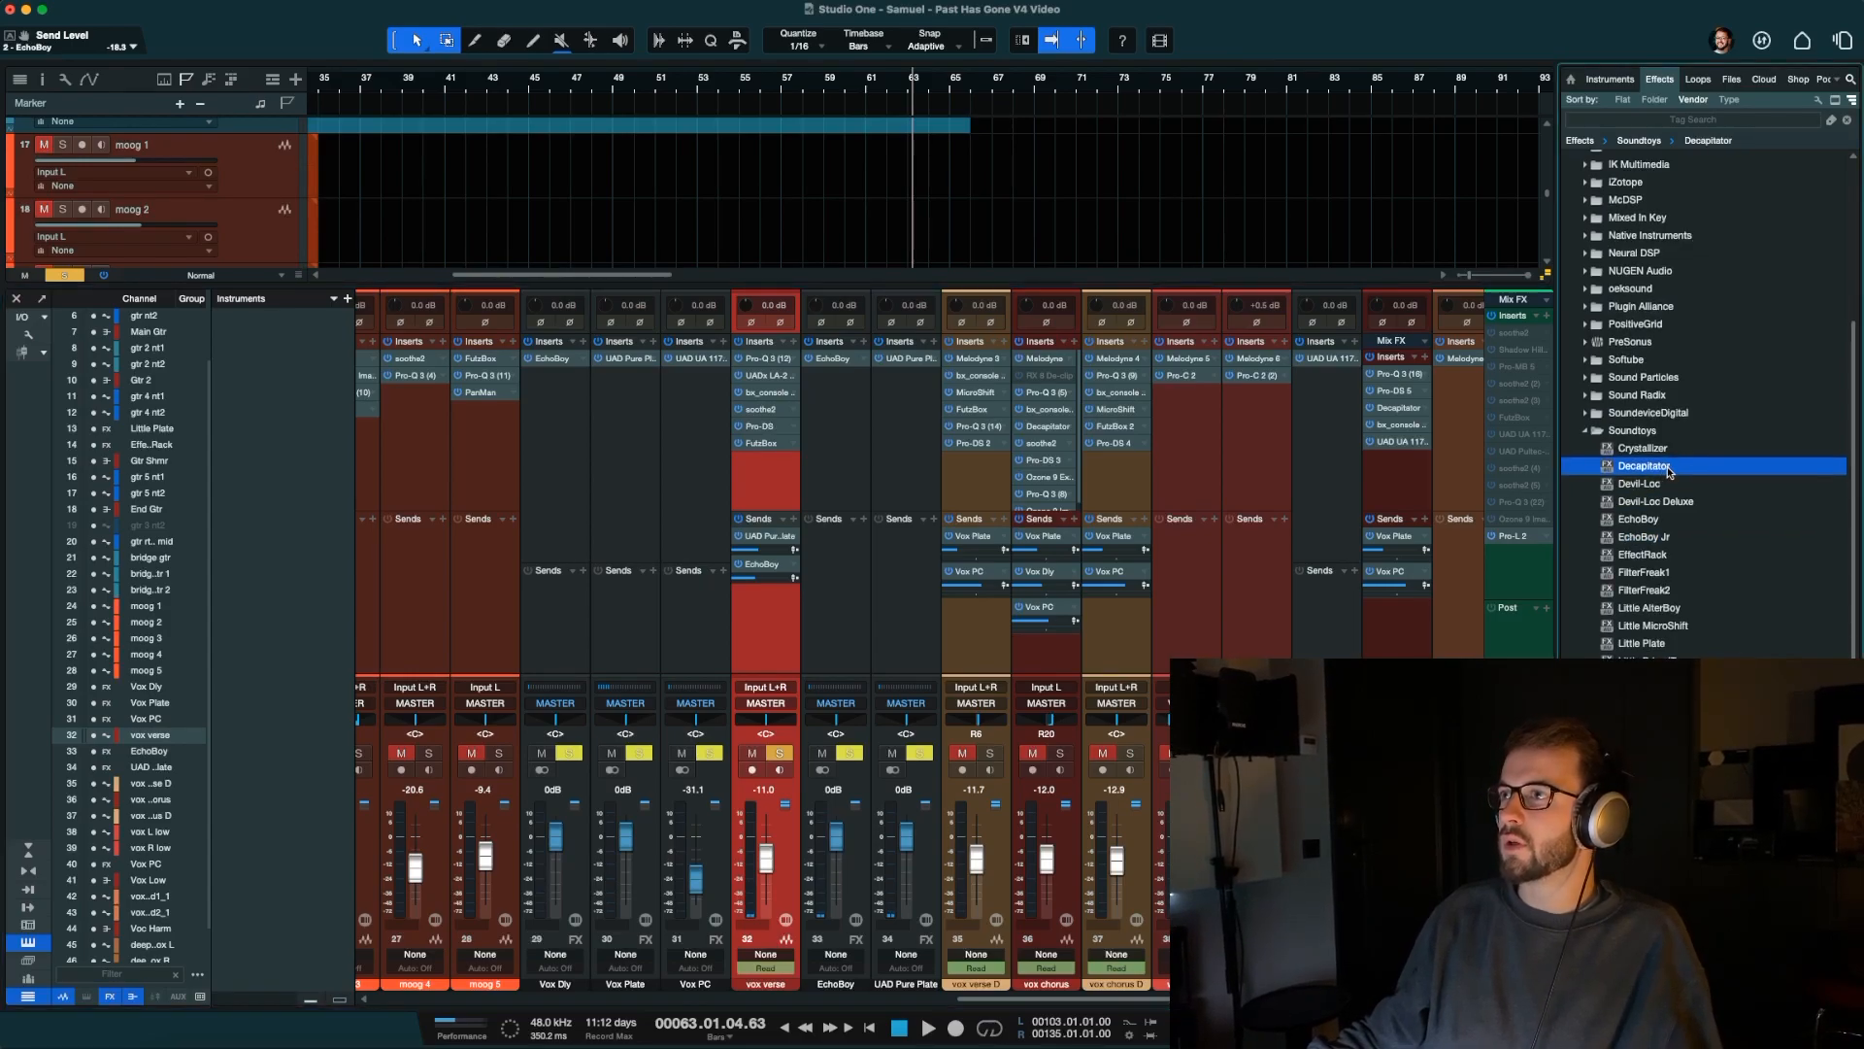
{"action": "left_click_drag", "start_coordinate": [1005, 587], "coordinate": [766, 627]}
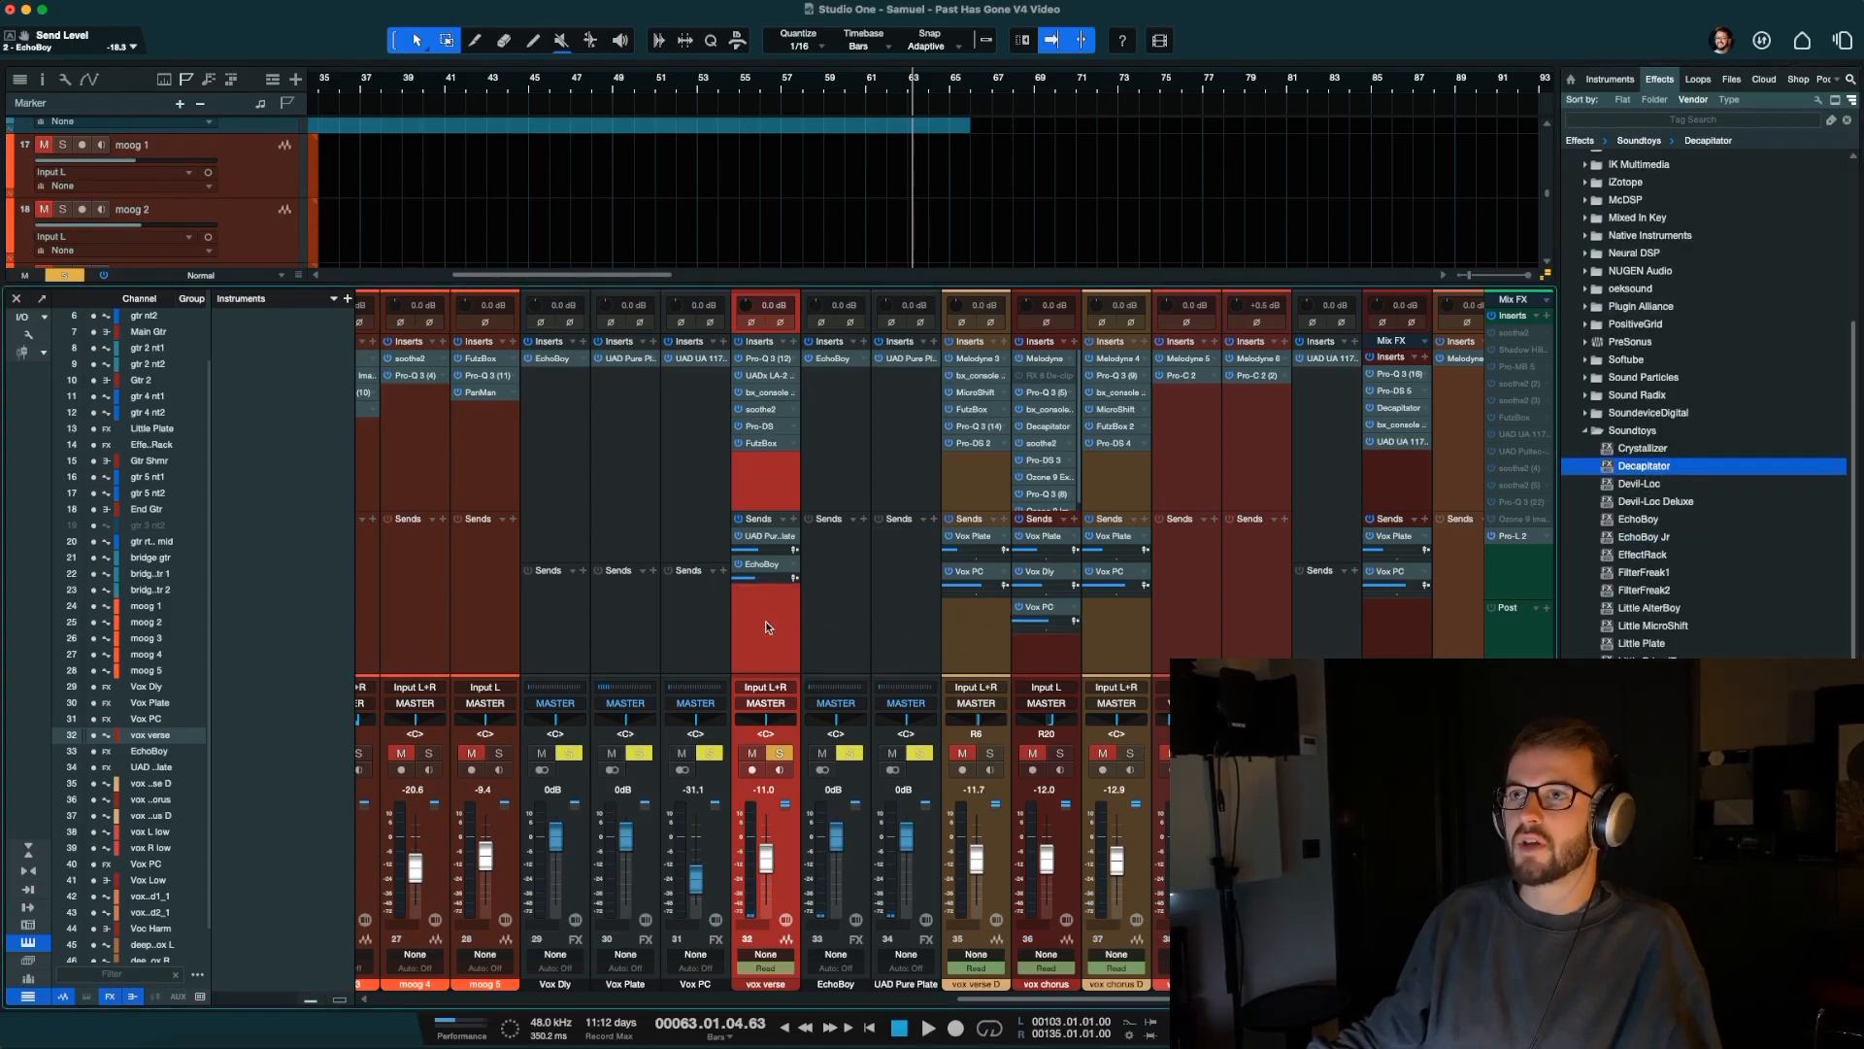
{"action": "left_click", "coordinate": [437, 295]}
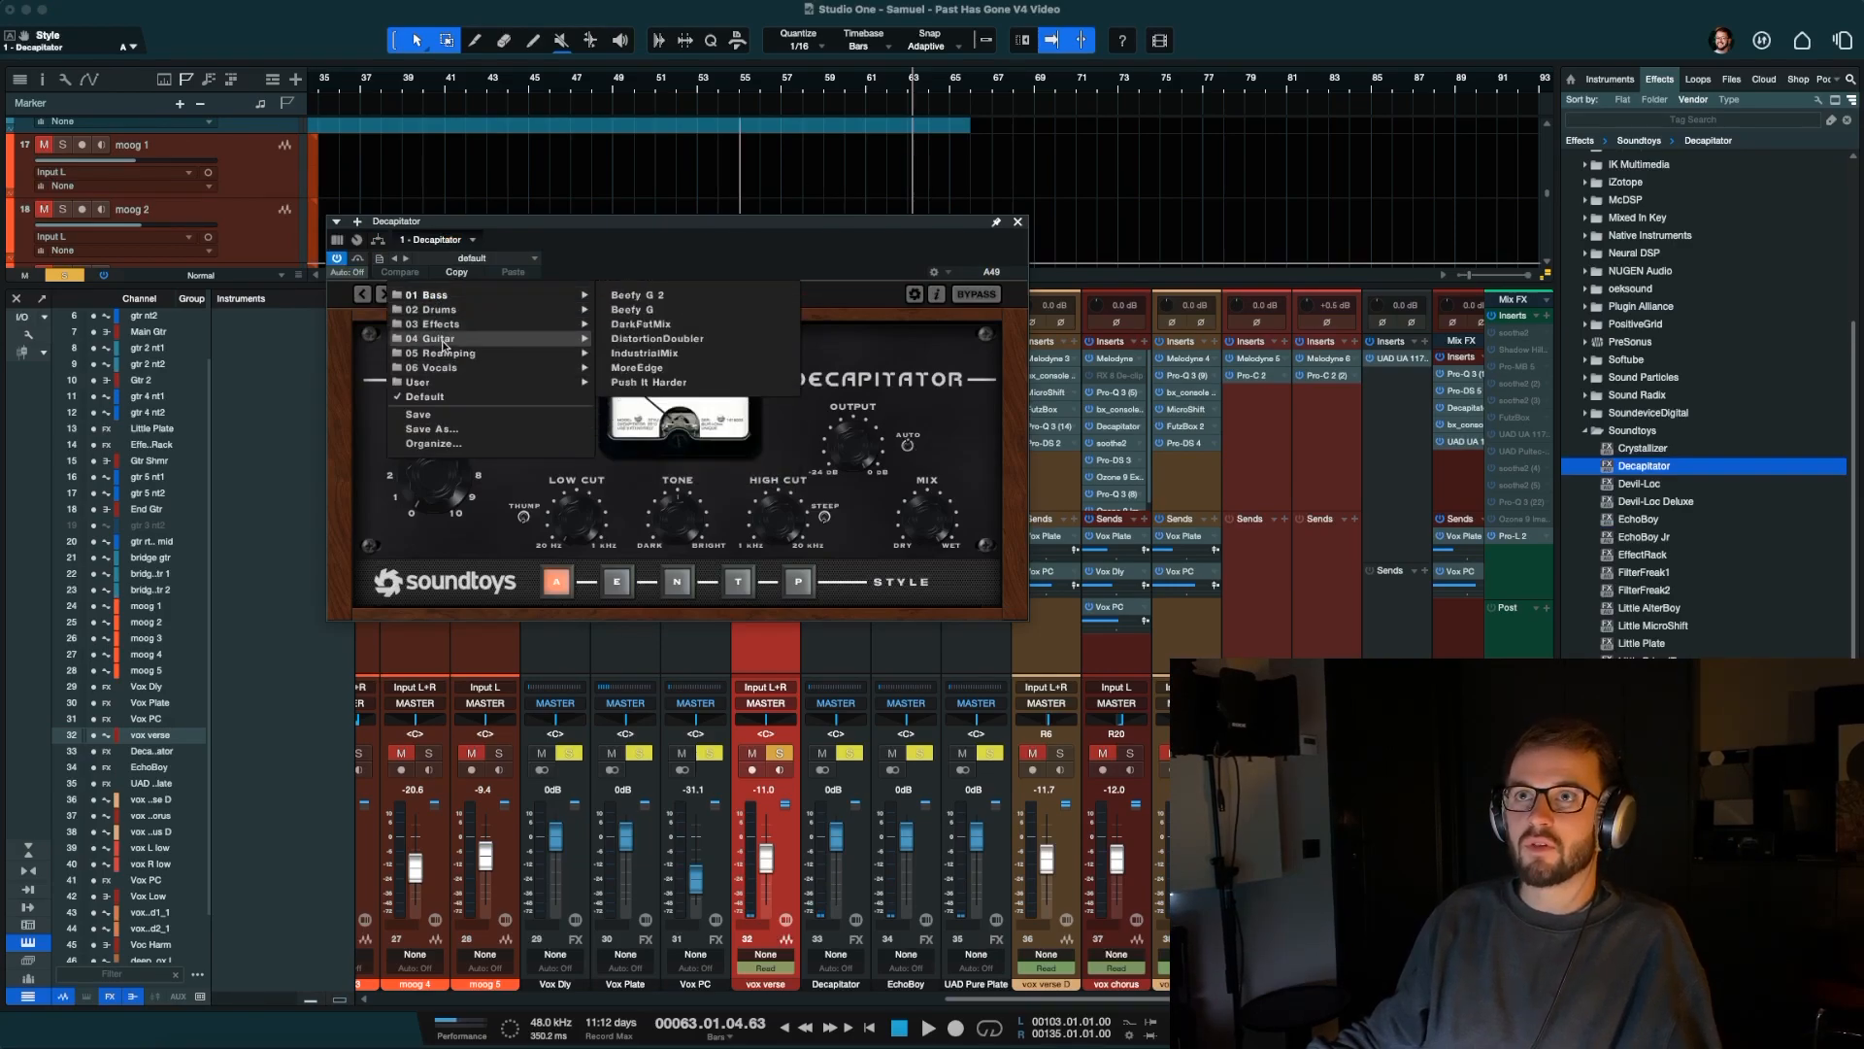
{"action": "mouse_move", "coordinate": [466, 368]}
{"action": "left_click", "coordinate": [657, 326]}
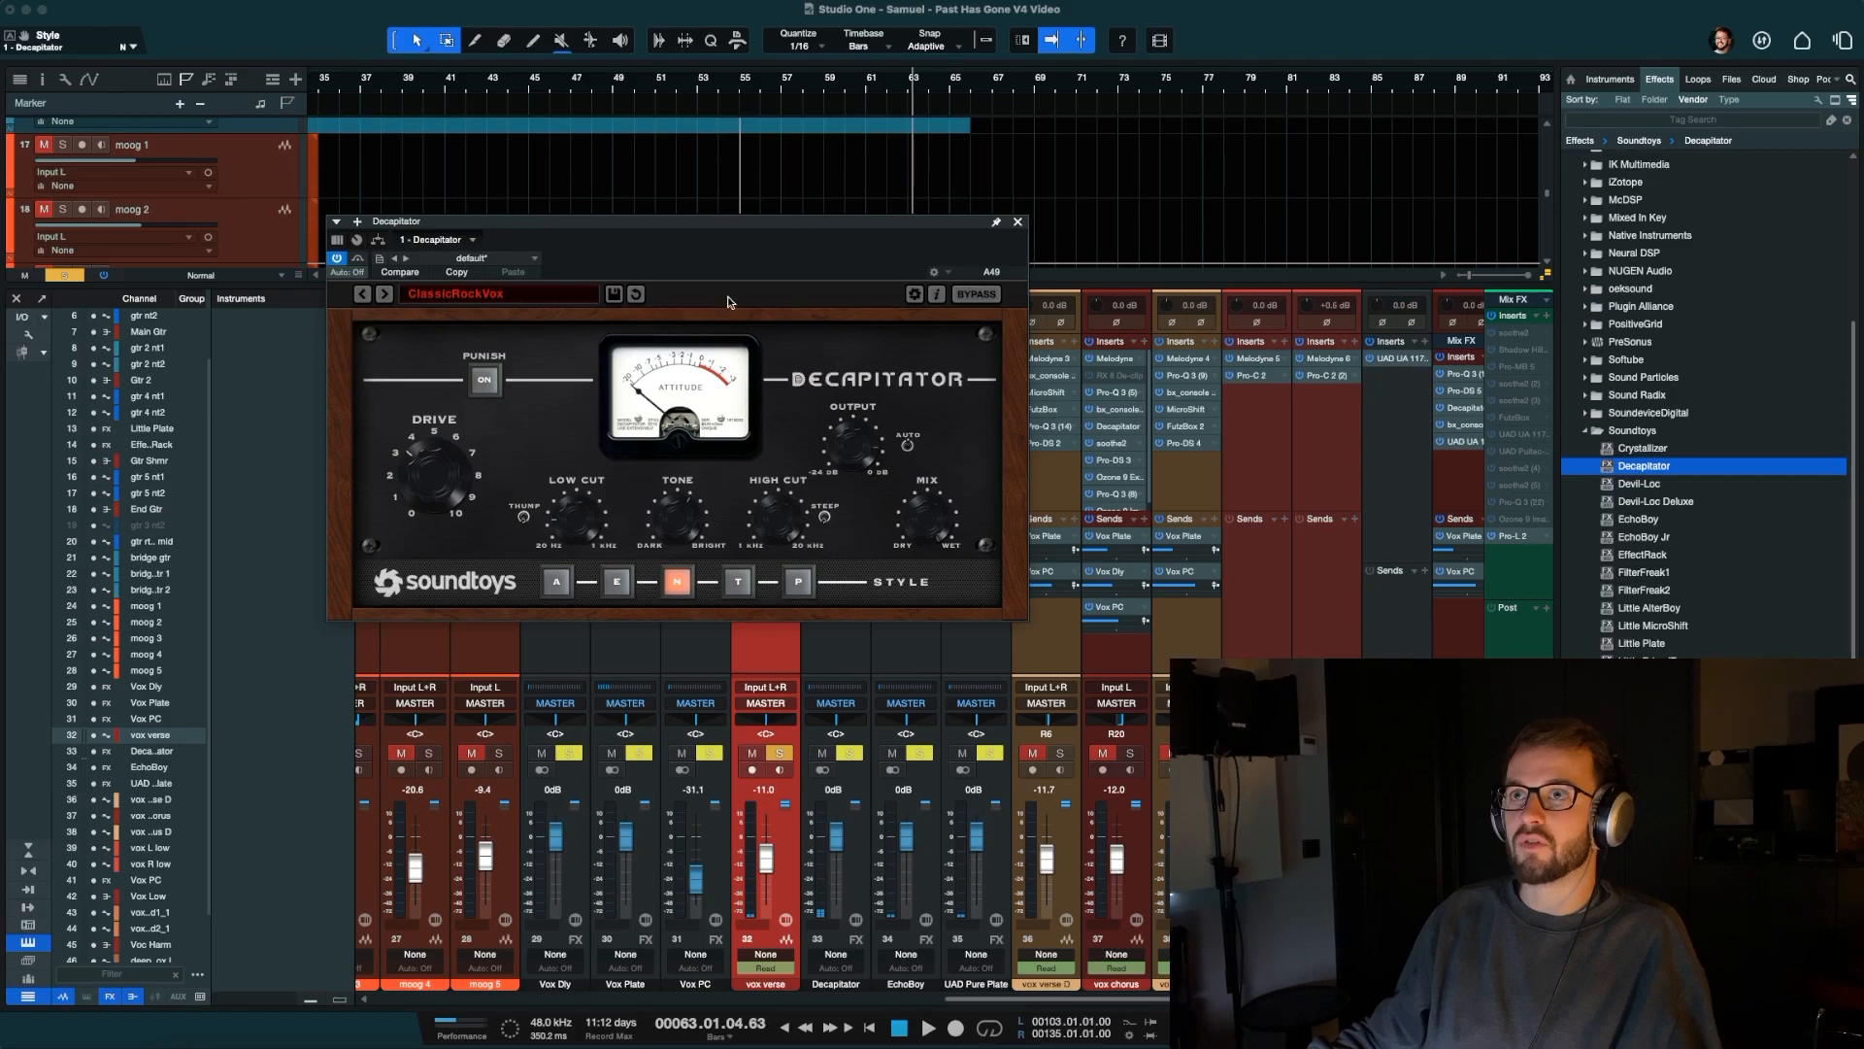
{"action": "left_click", "coordinate": [1019, 222]}
Balance Decapitator against the playing verse with its send at -20.4 dB and its effect channel fader at -11.7 dB.
{"action": "key", "text": "space"}
{"action": "mouse_move", "coordinate": [783, 606]}
{"action": "left_mouse_down"}
{"action": "mouse_move", "coordinate": [756, 610]}
{"action": "mouse_move", "coordinate": [772, 609]}
{"action": "left_mouse_up"}
{"action": "left_click", "coordinate": [739, 592]}
{"action": "left_click", "coordinate": [740, 593]}
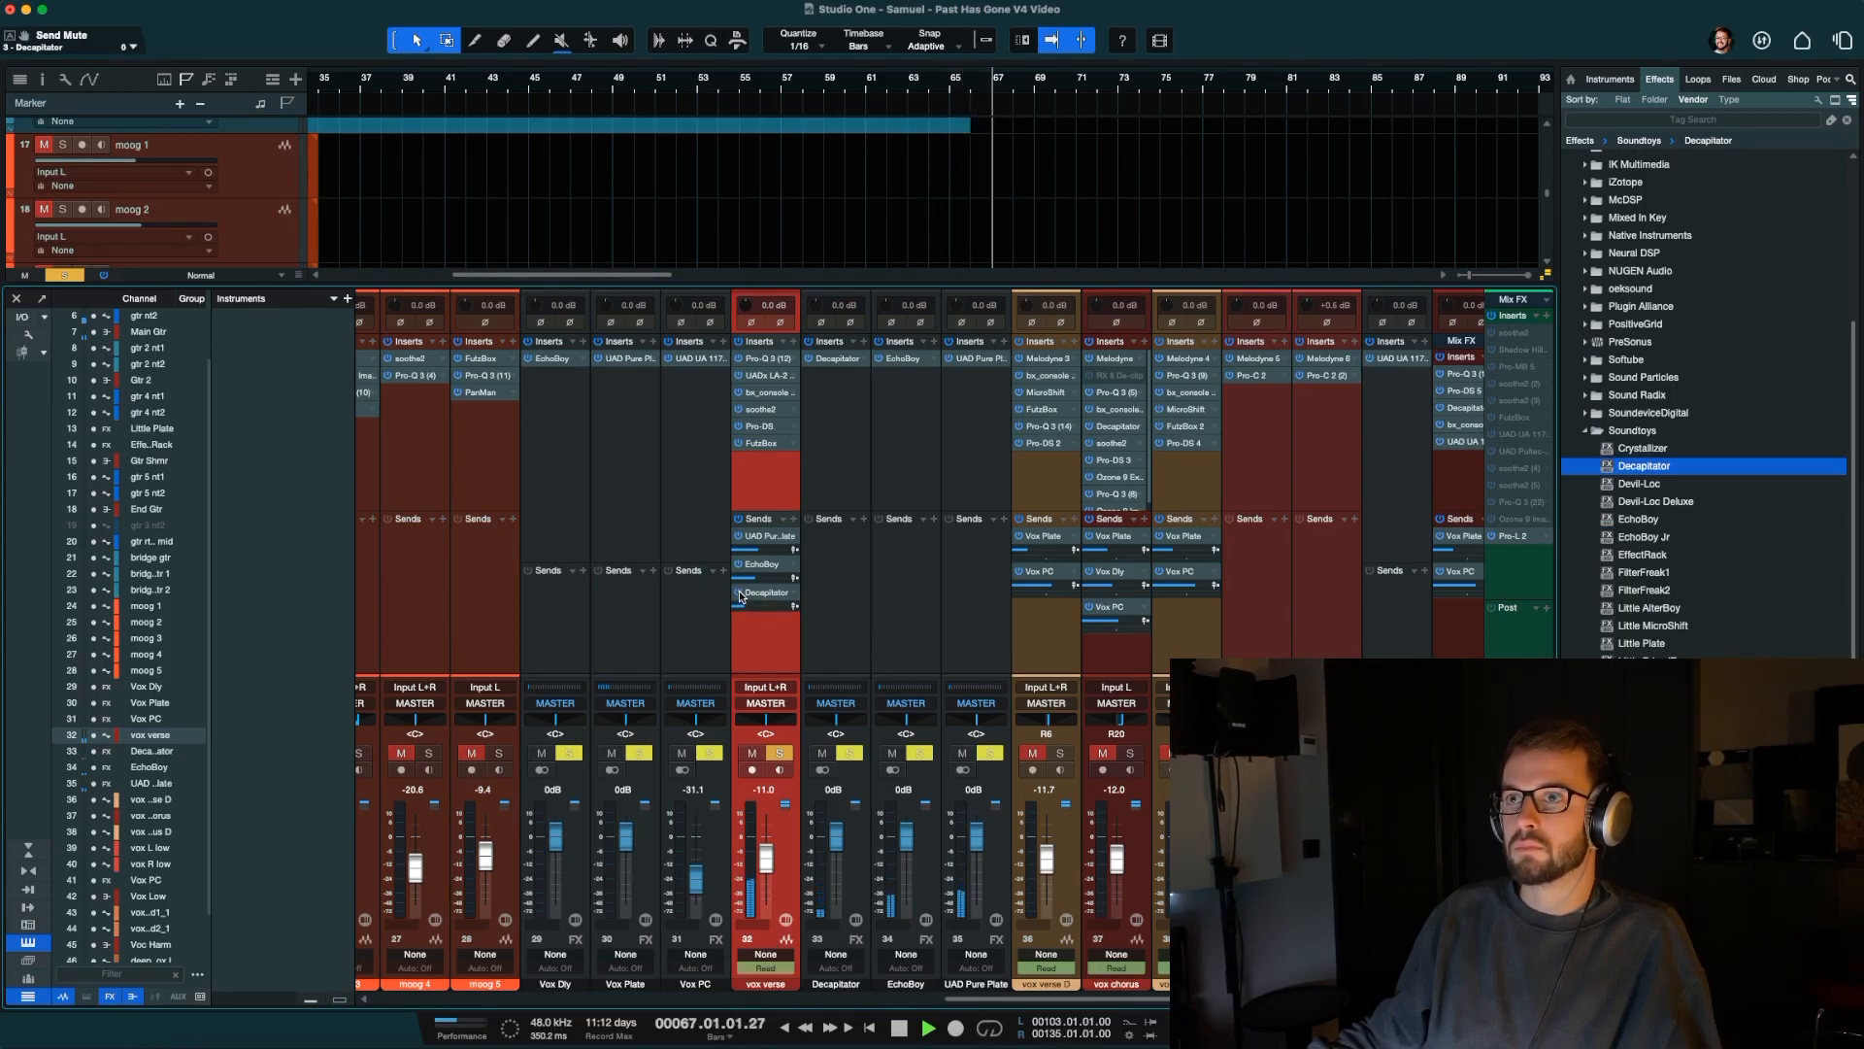
{"action": "left_click_drag", "start_coordinate": [767, 608], "coordinate": [776, 608]}
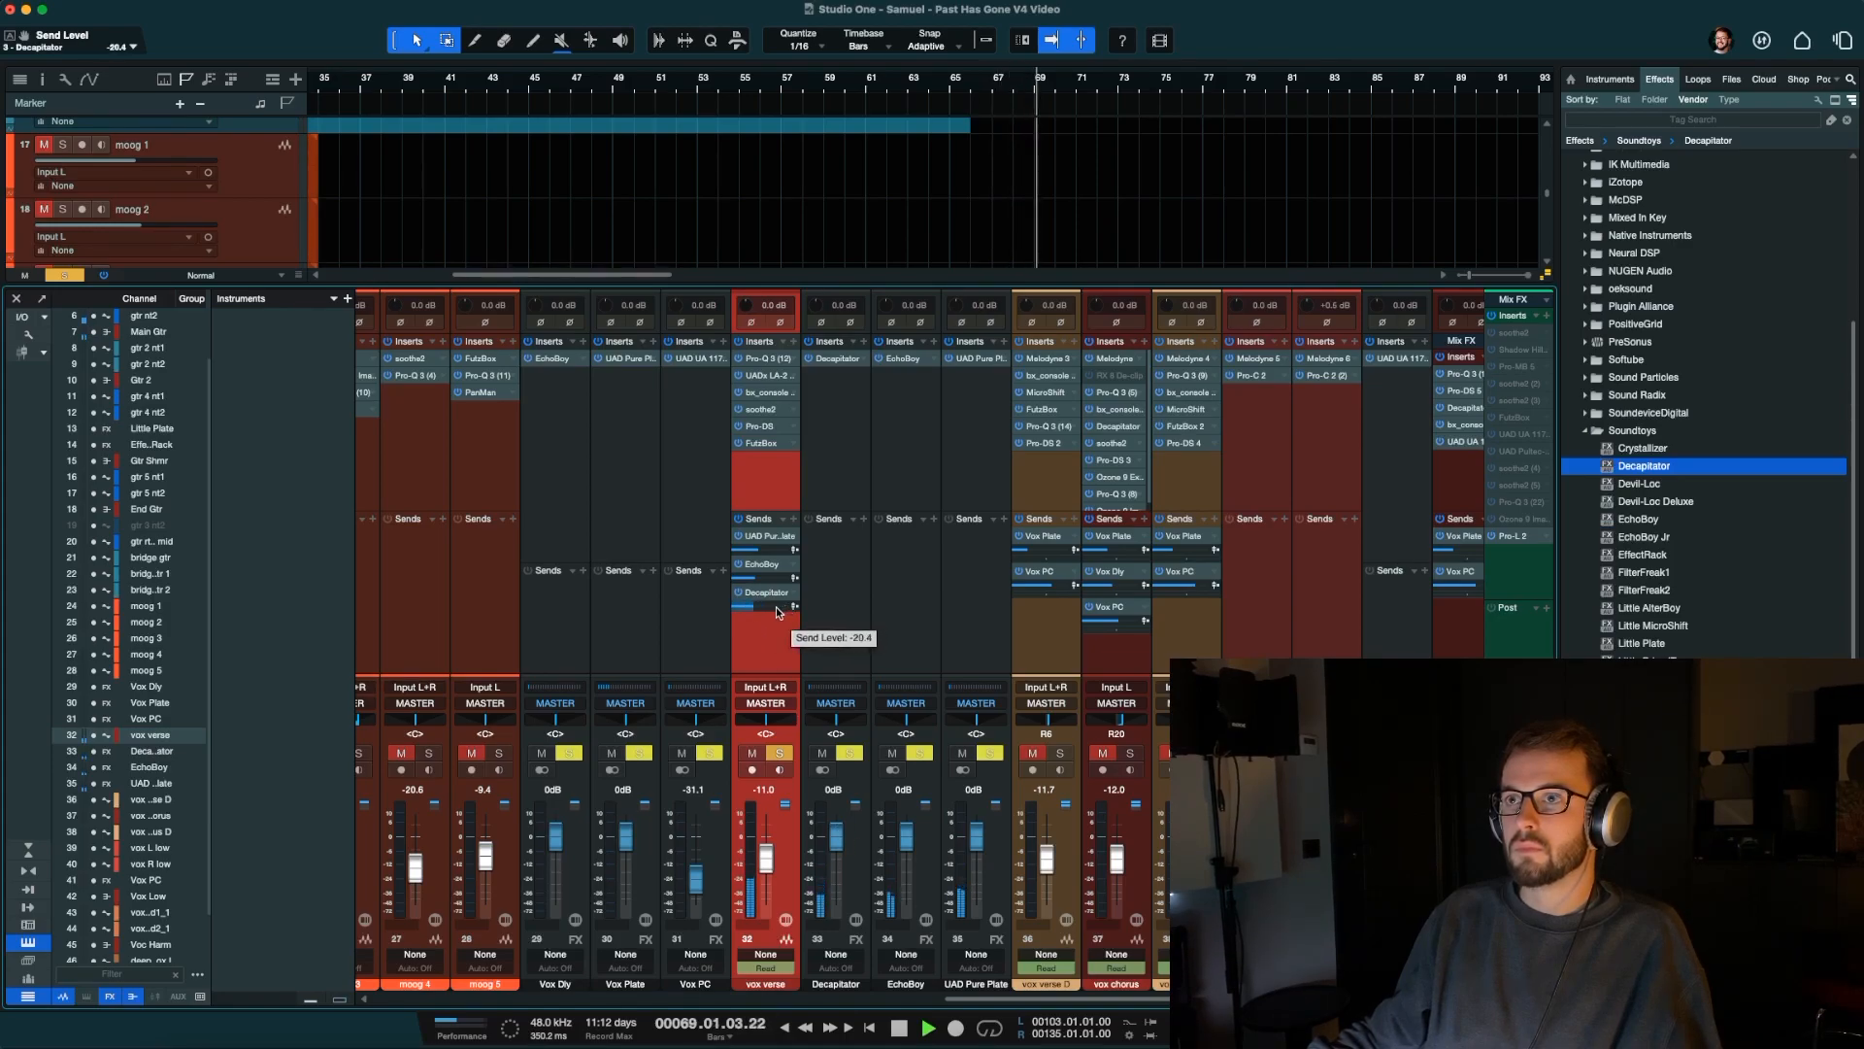
{"action": "left_click_drag", "start_coordinate": [836, 841], "coordinate": [836, 872]}
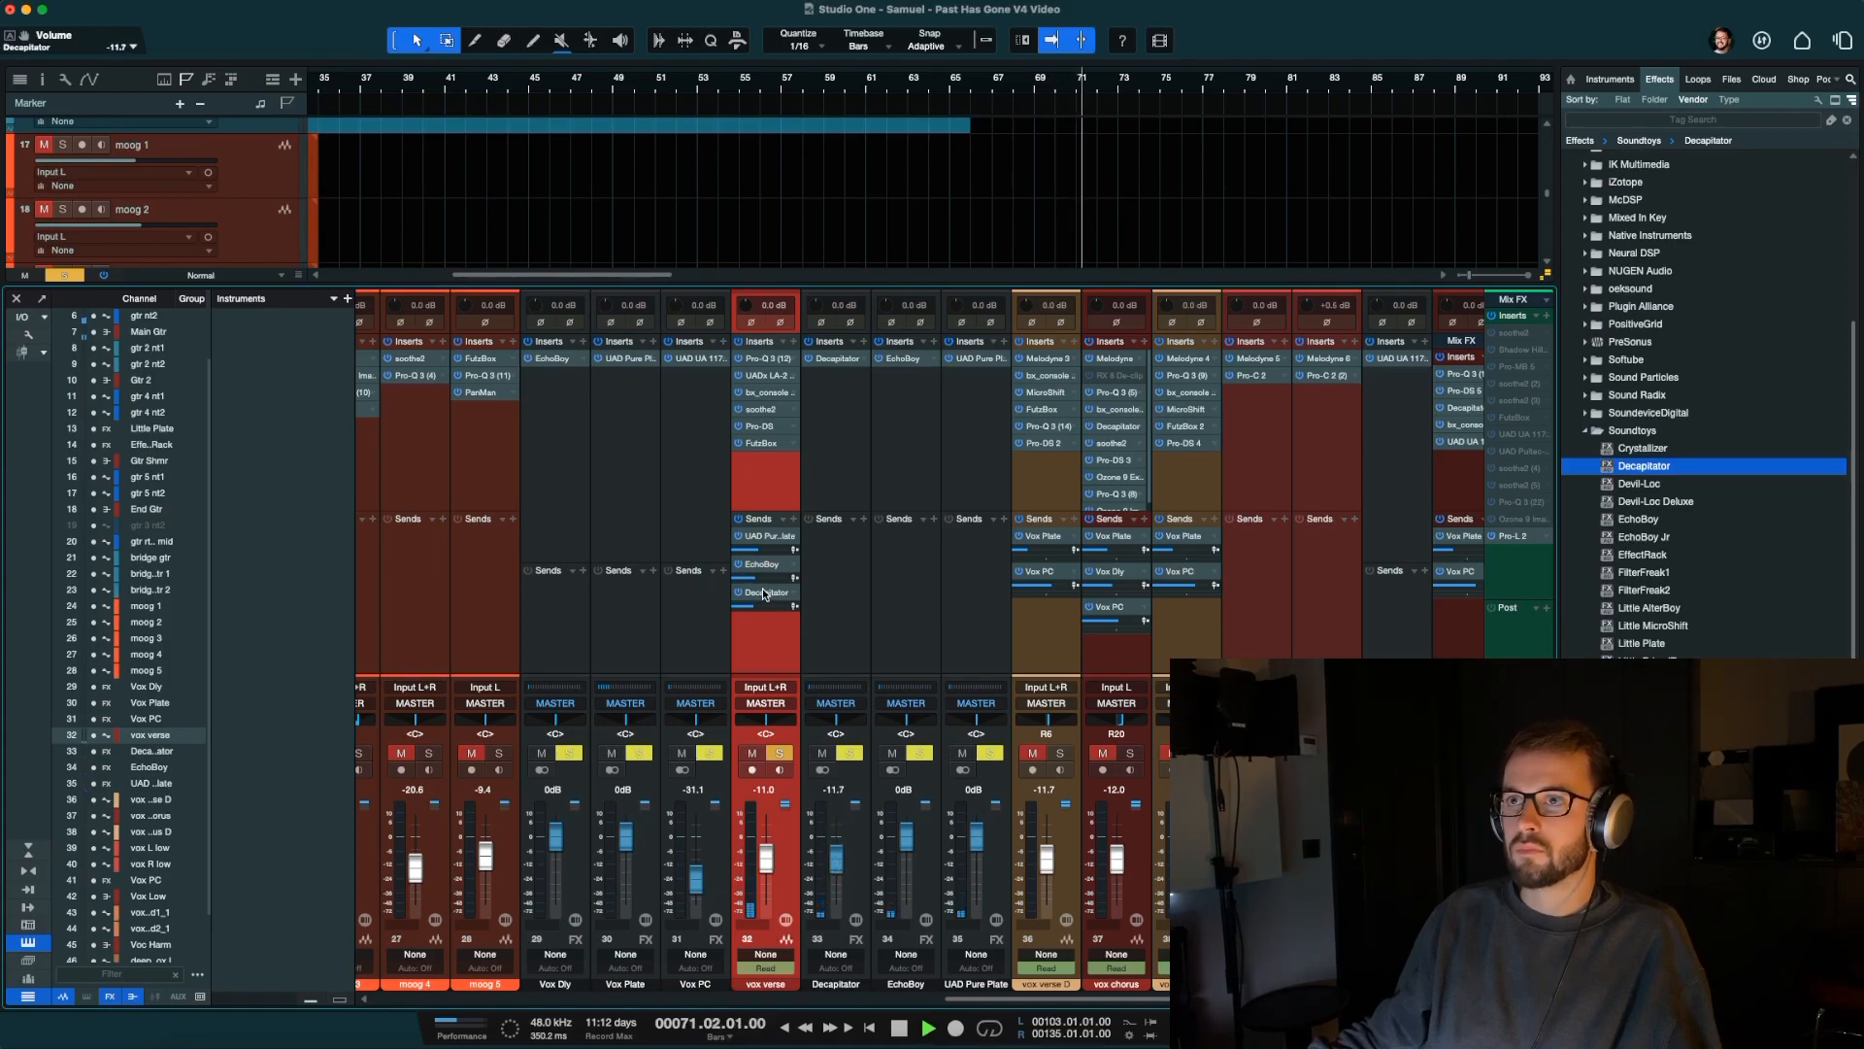
Switch Decapitator to the MildTubeVox preset and raise its effect channel fader to -5.7 dB.
{"action": "double_click", "coordinate": [764, 593]}
{"action": "left_click", "coordinate": [386, 294]}
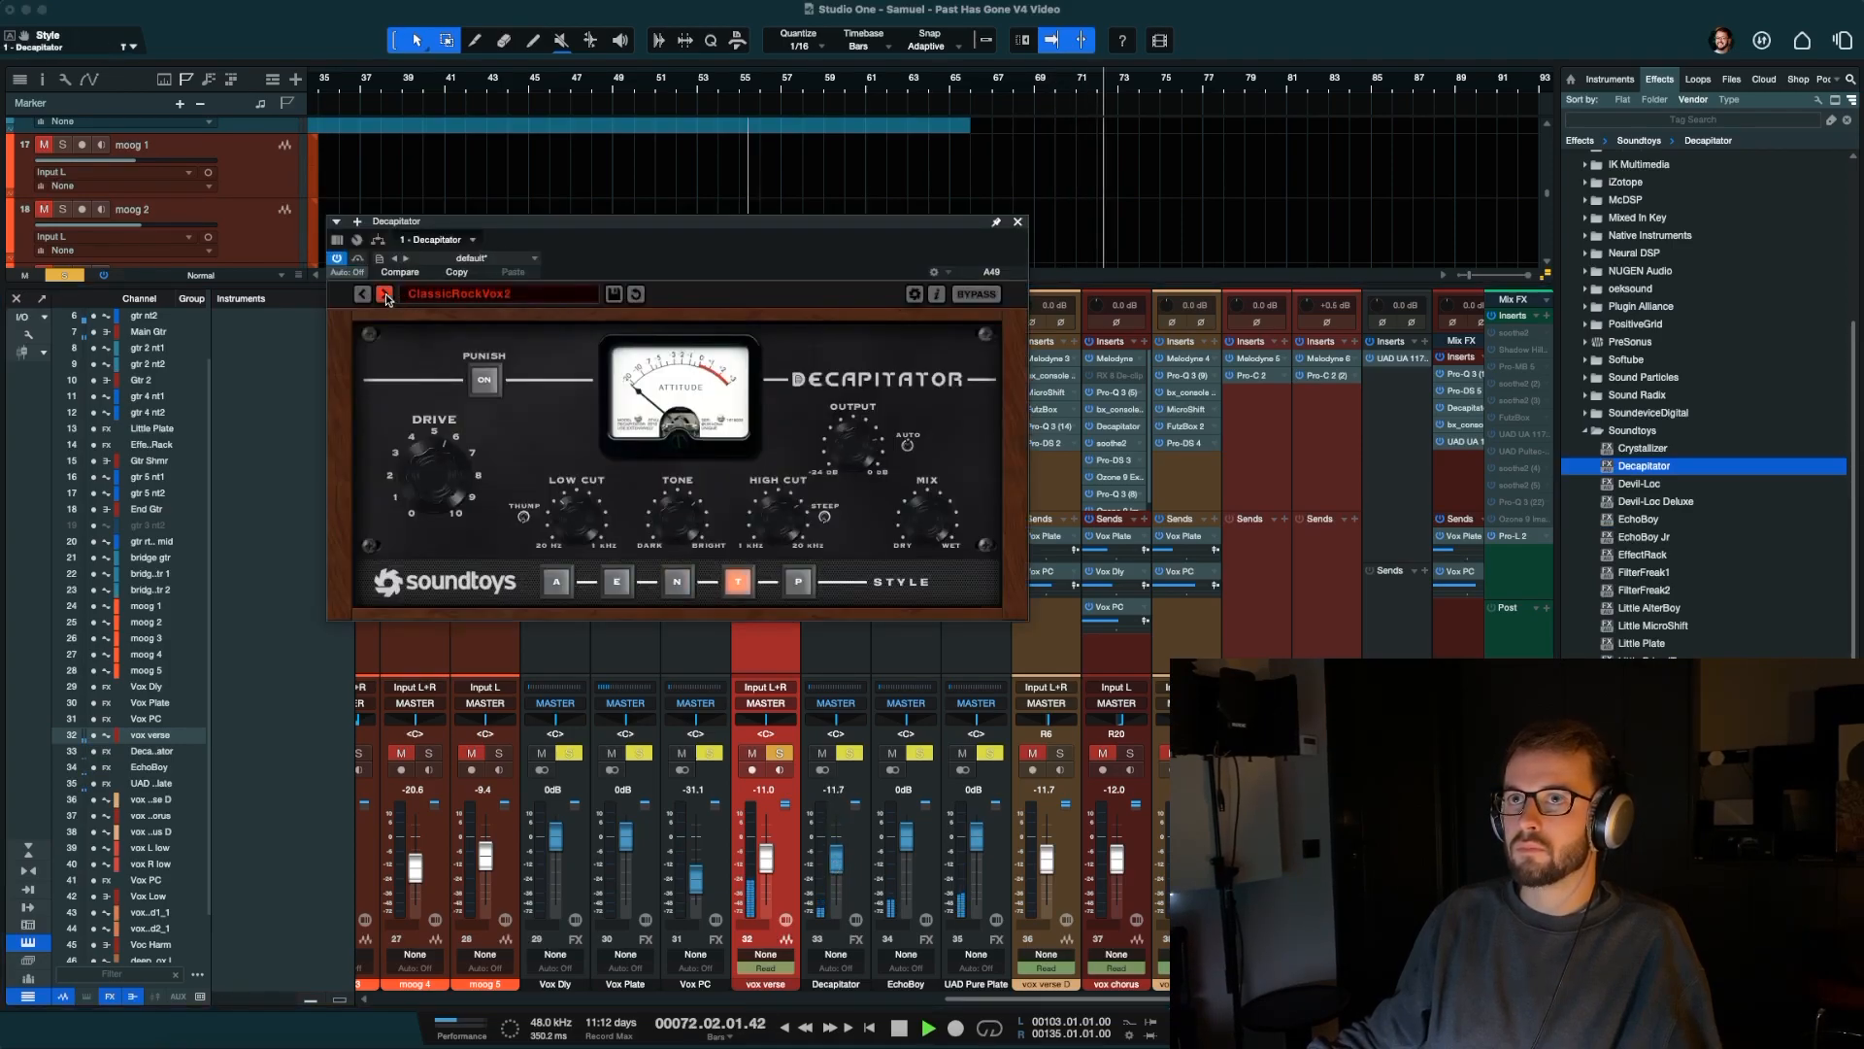
{"action": "left_click", "coordinate": [385, 294]}
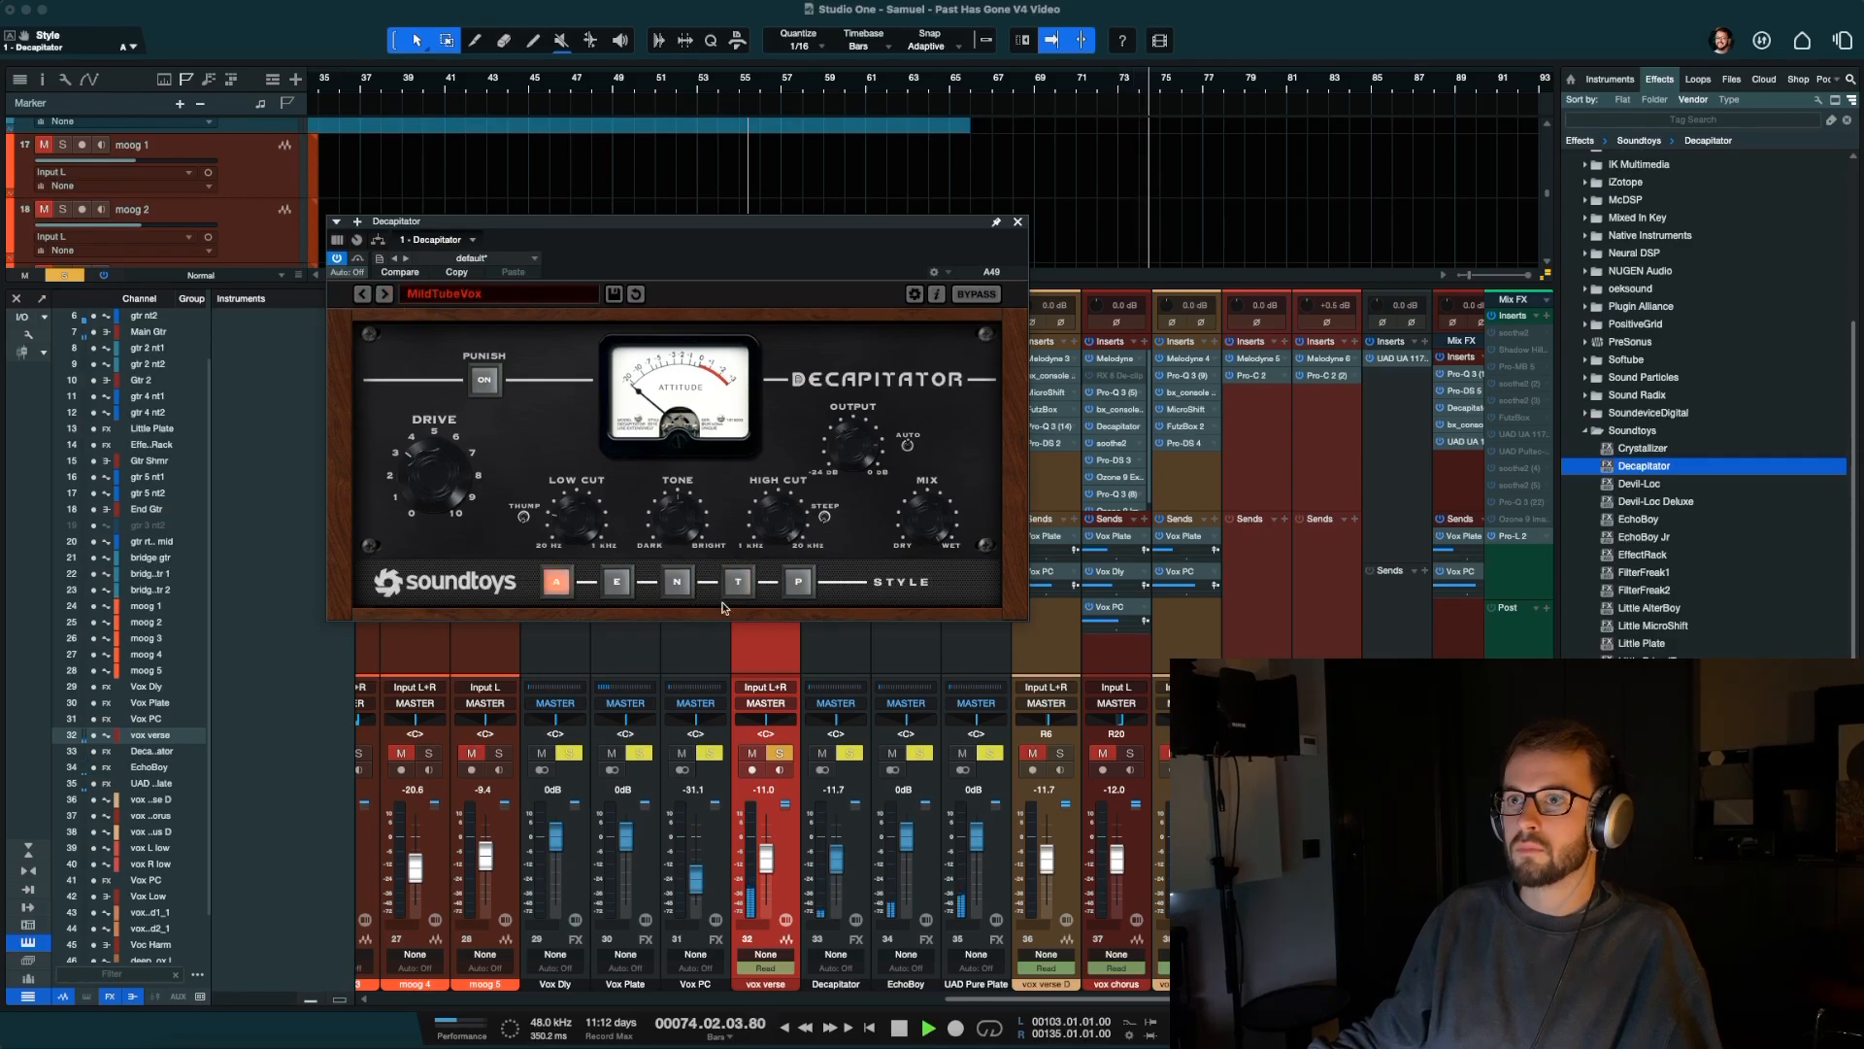
{"action": "left_click_drag", "start_coordinate": [839, 852], "coordinate": [840, 842]}
Fine-tune Decapitator's drive and enable its Punish option.
{"action": "left_click_drag", "start_coordinate": [427, 477], "coordinate": [427, 474]}
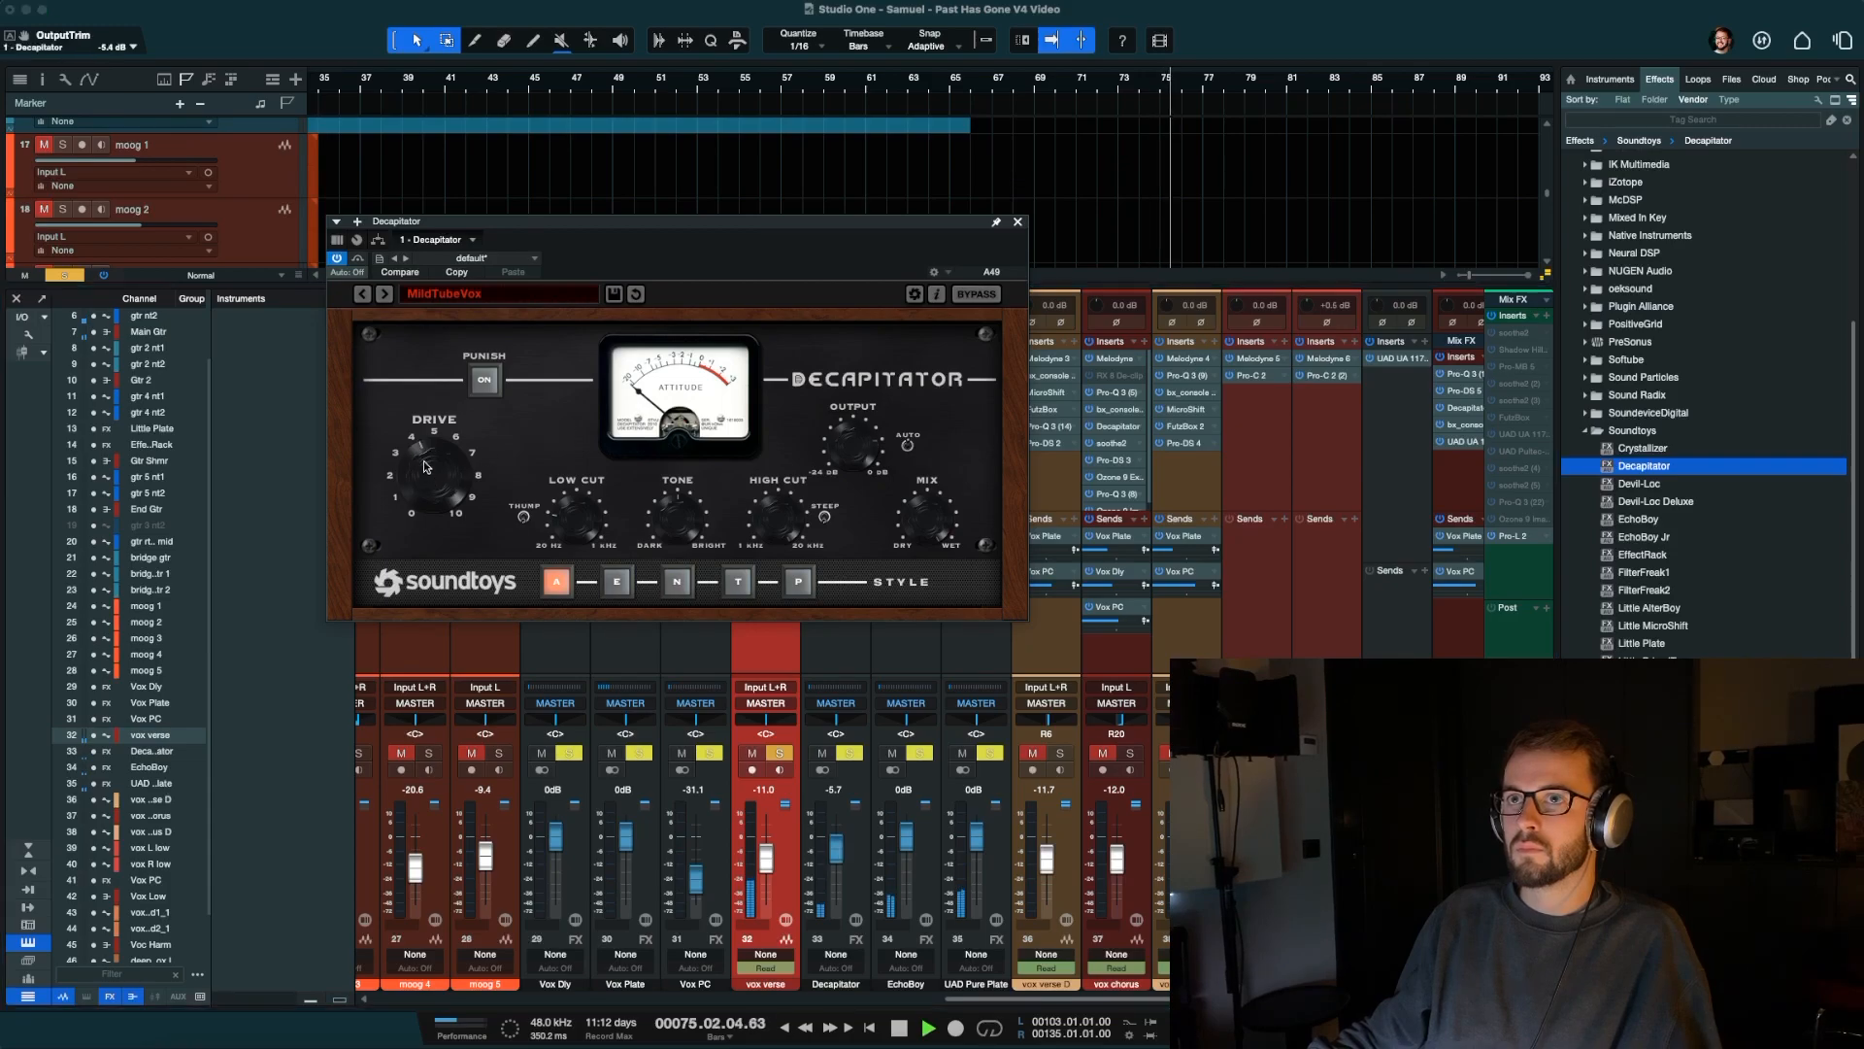
{"action": "left_click", "coordinate": [485, 380]}
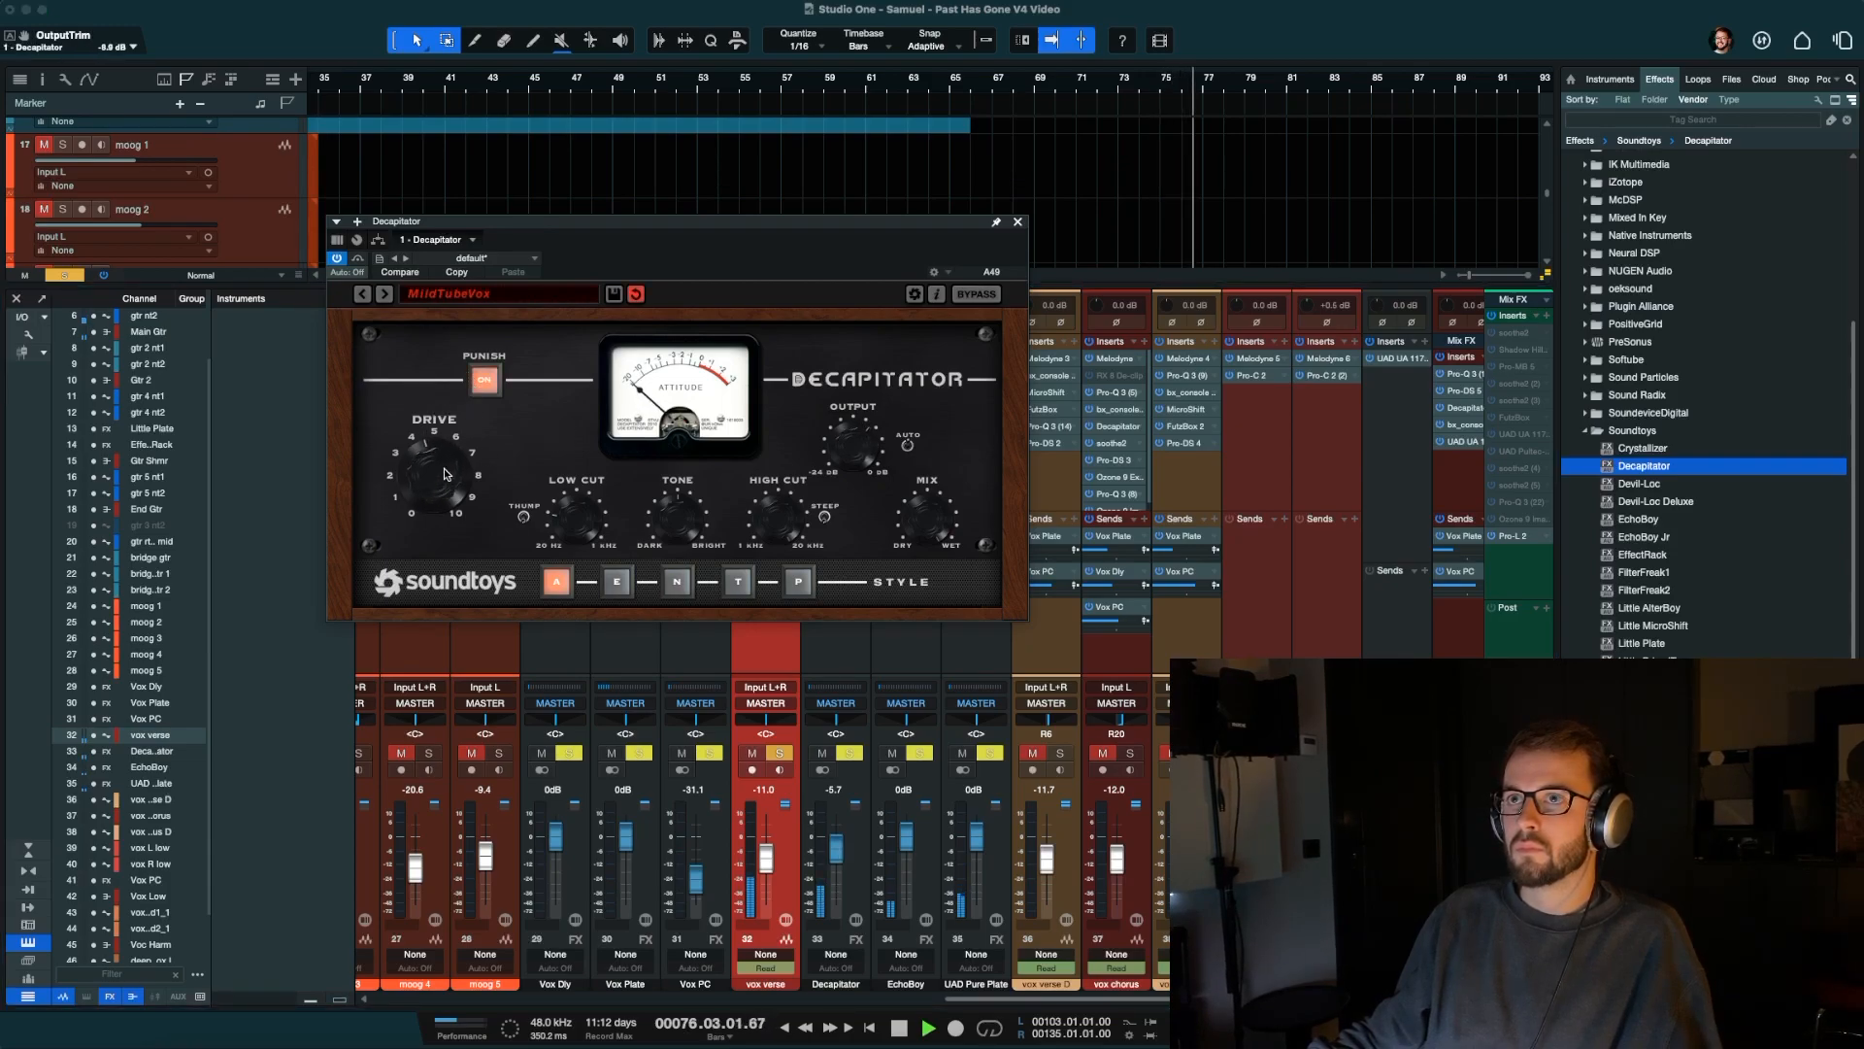
Compare the playing verse with Decapitator active and bypassed, and with its send switched off.
{"action": "left_click", "coordinate": [359, 259]}
{"action": "left_click", "coordinate": [358, 258]}
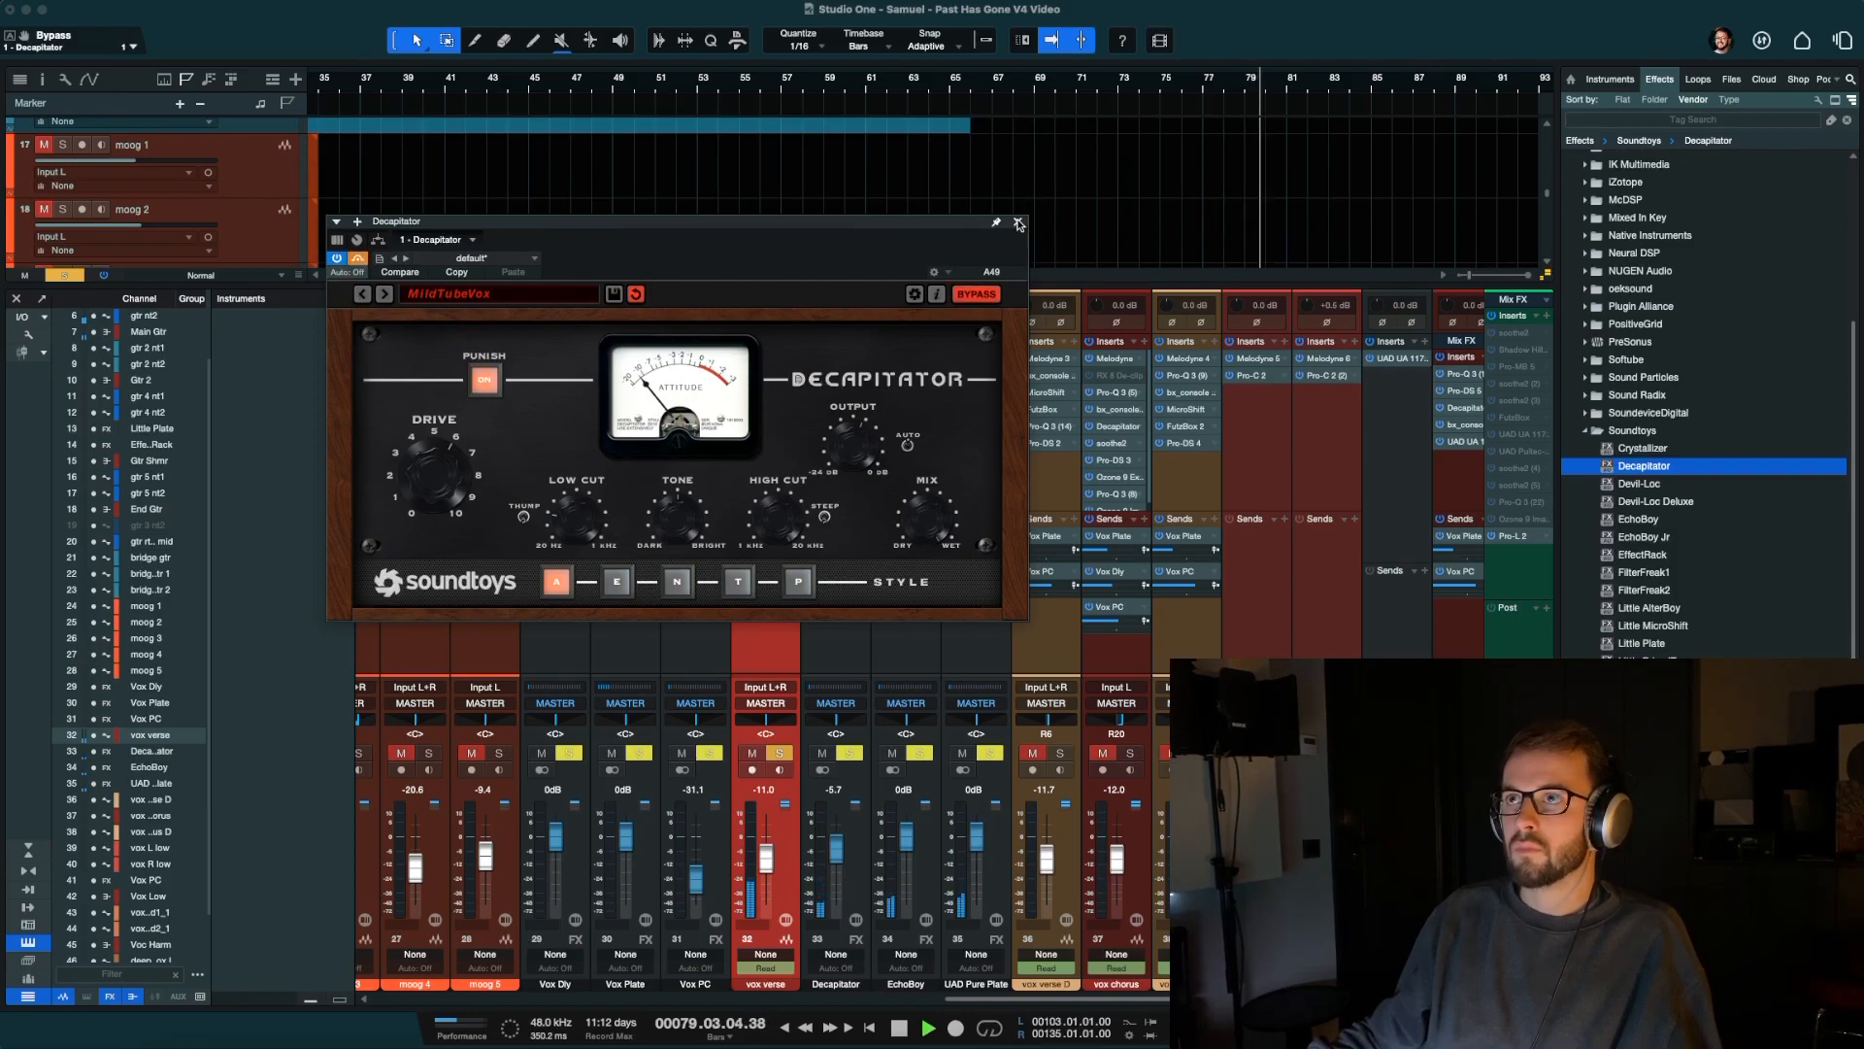
{"action": "left_click", "coordinate": [1018, 221]}
{"action": "left_click", "coordinate": [739, 594]}
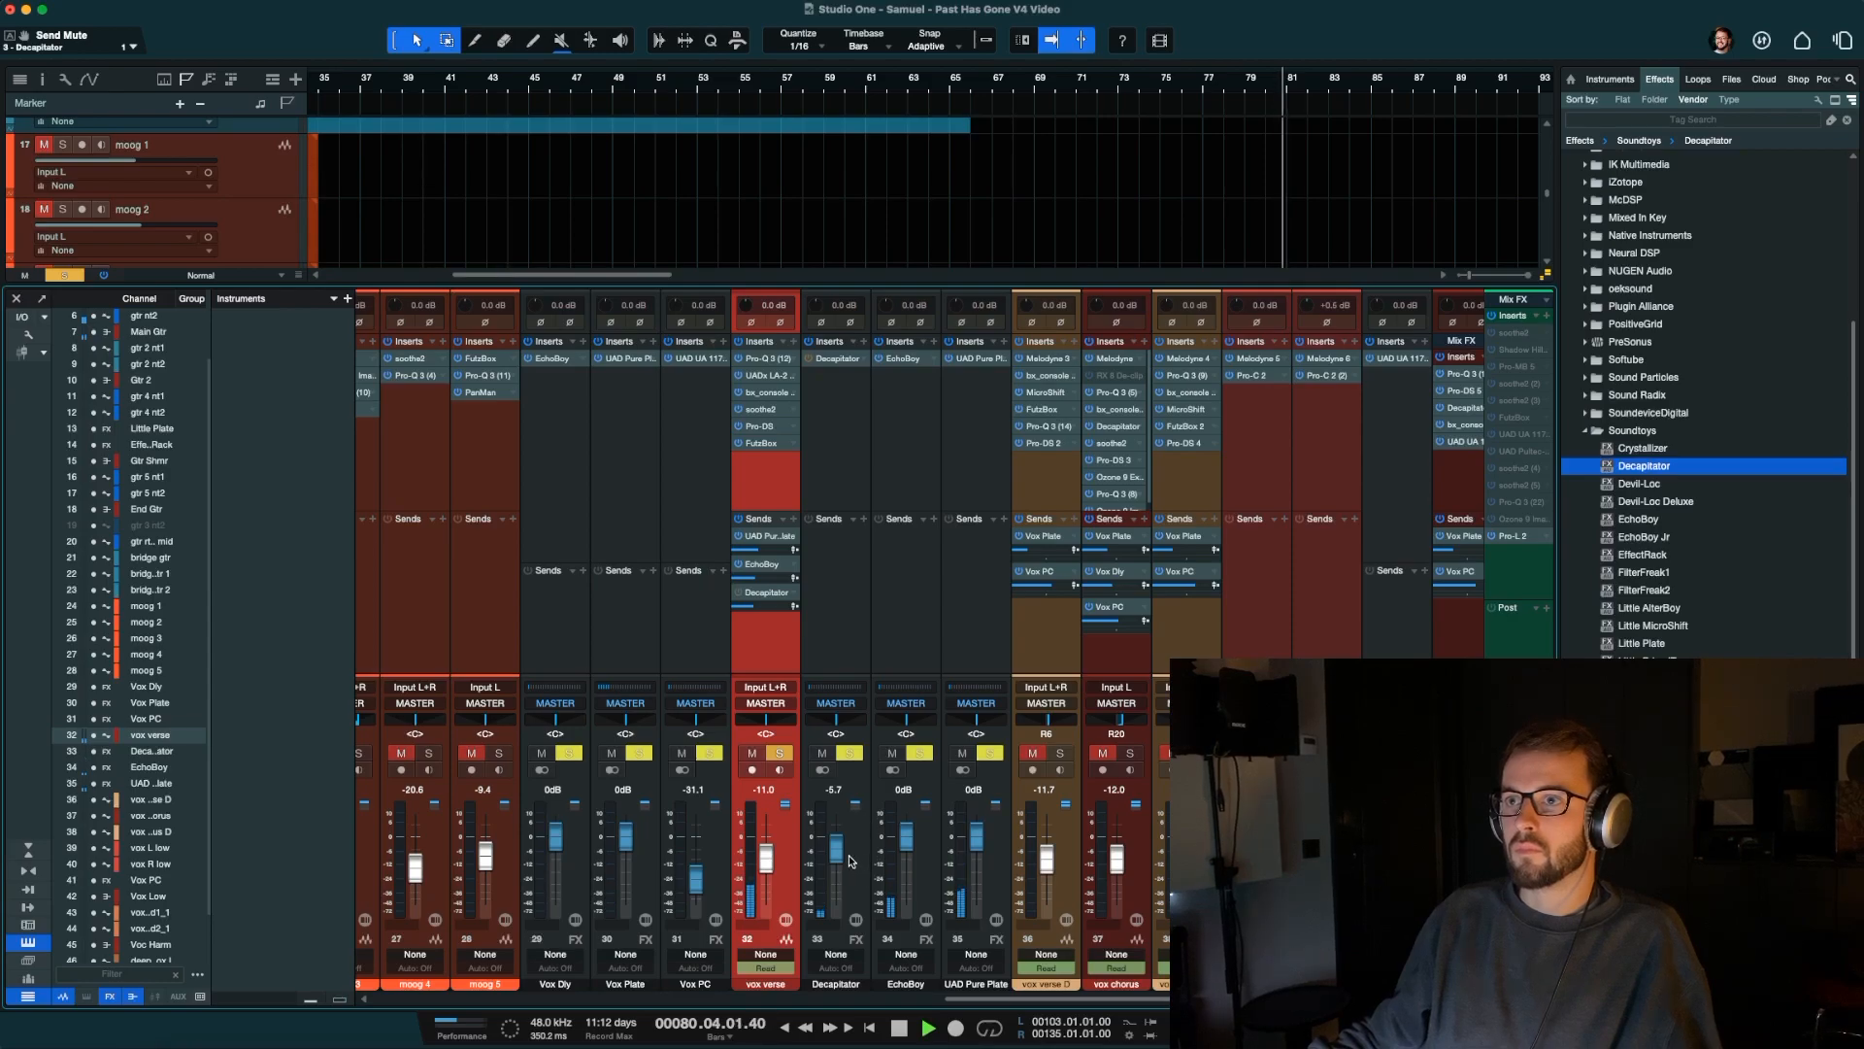
{"action": "key", "text": "space"}
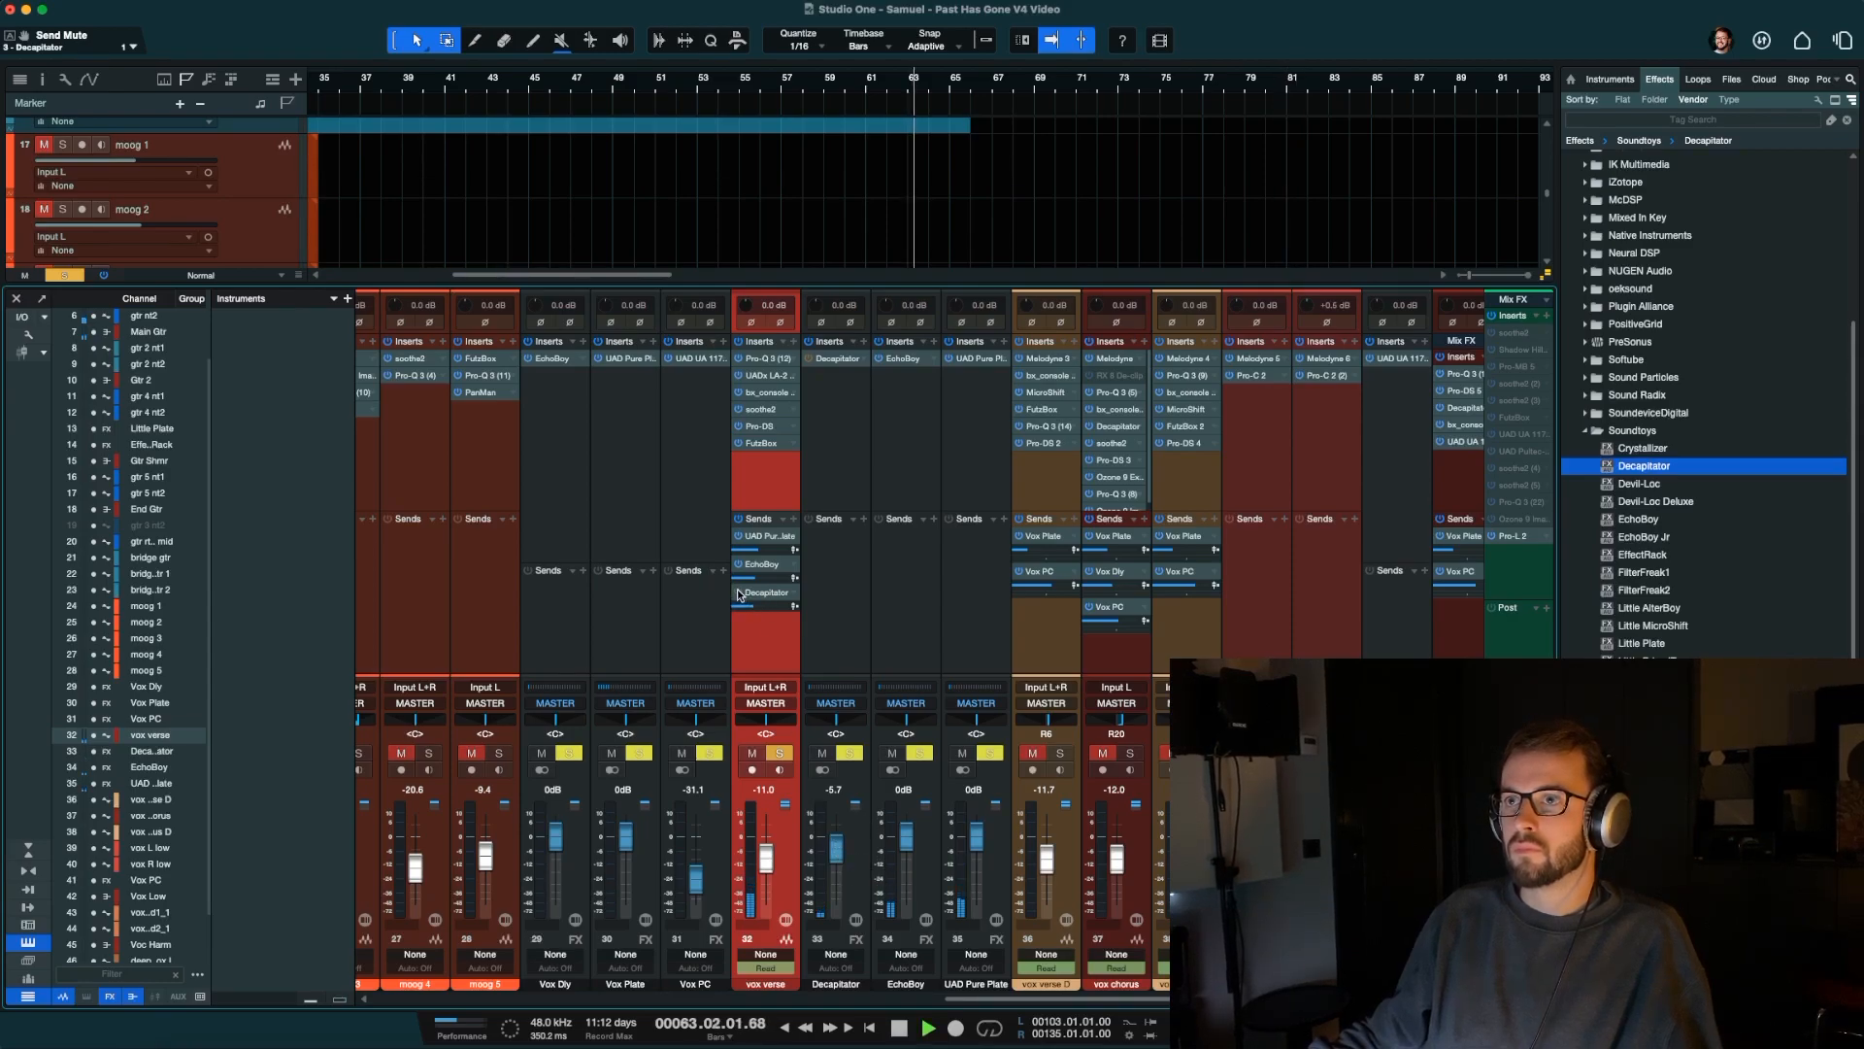
Take Decapitator out of bypass, set its effect channel fader to -12.5 dB and recheck the verse with its send toggled.
{"action": "left_click_drag", "start_coordinate": [841, 857], "coordinate": [841, 837]}
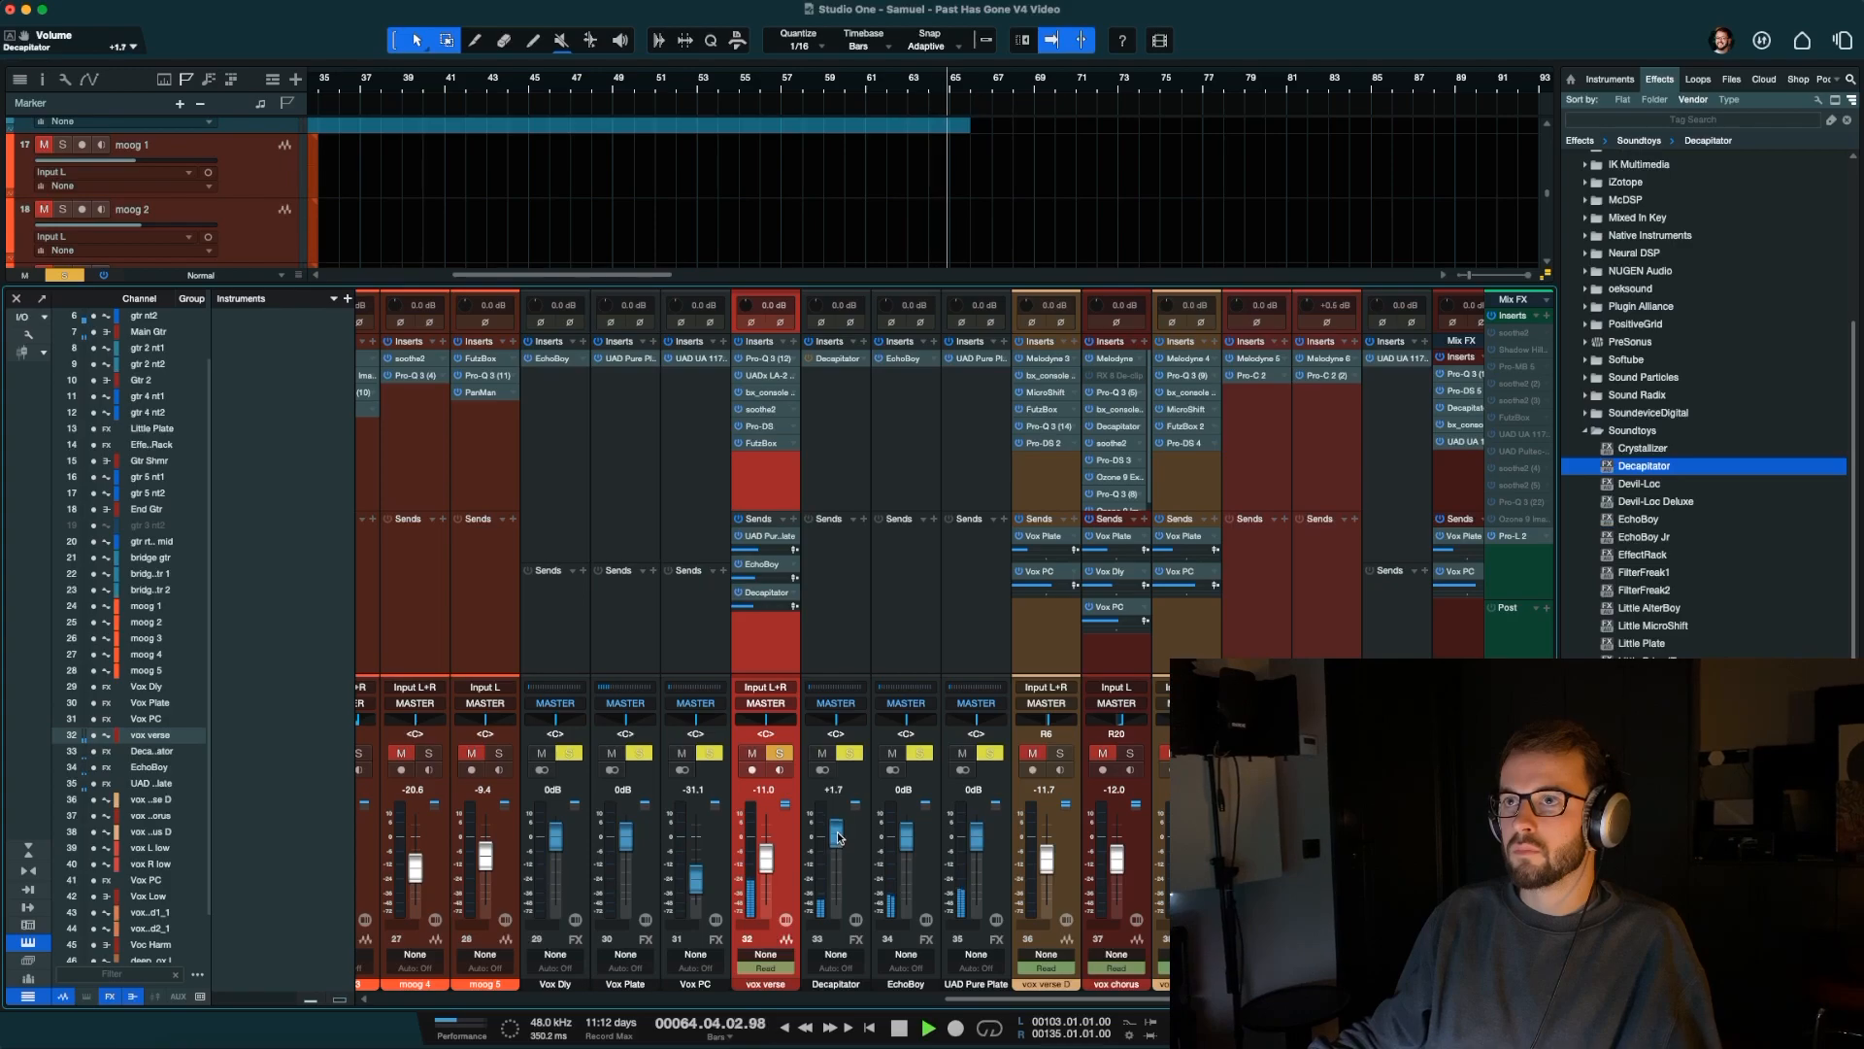
{"action": "left_click", "coordinate": [830, 358]}
{"action": "left_click", "coordinate": [357, 259]}
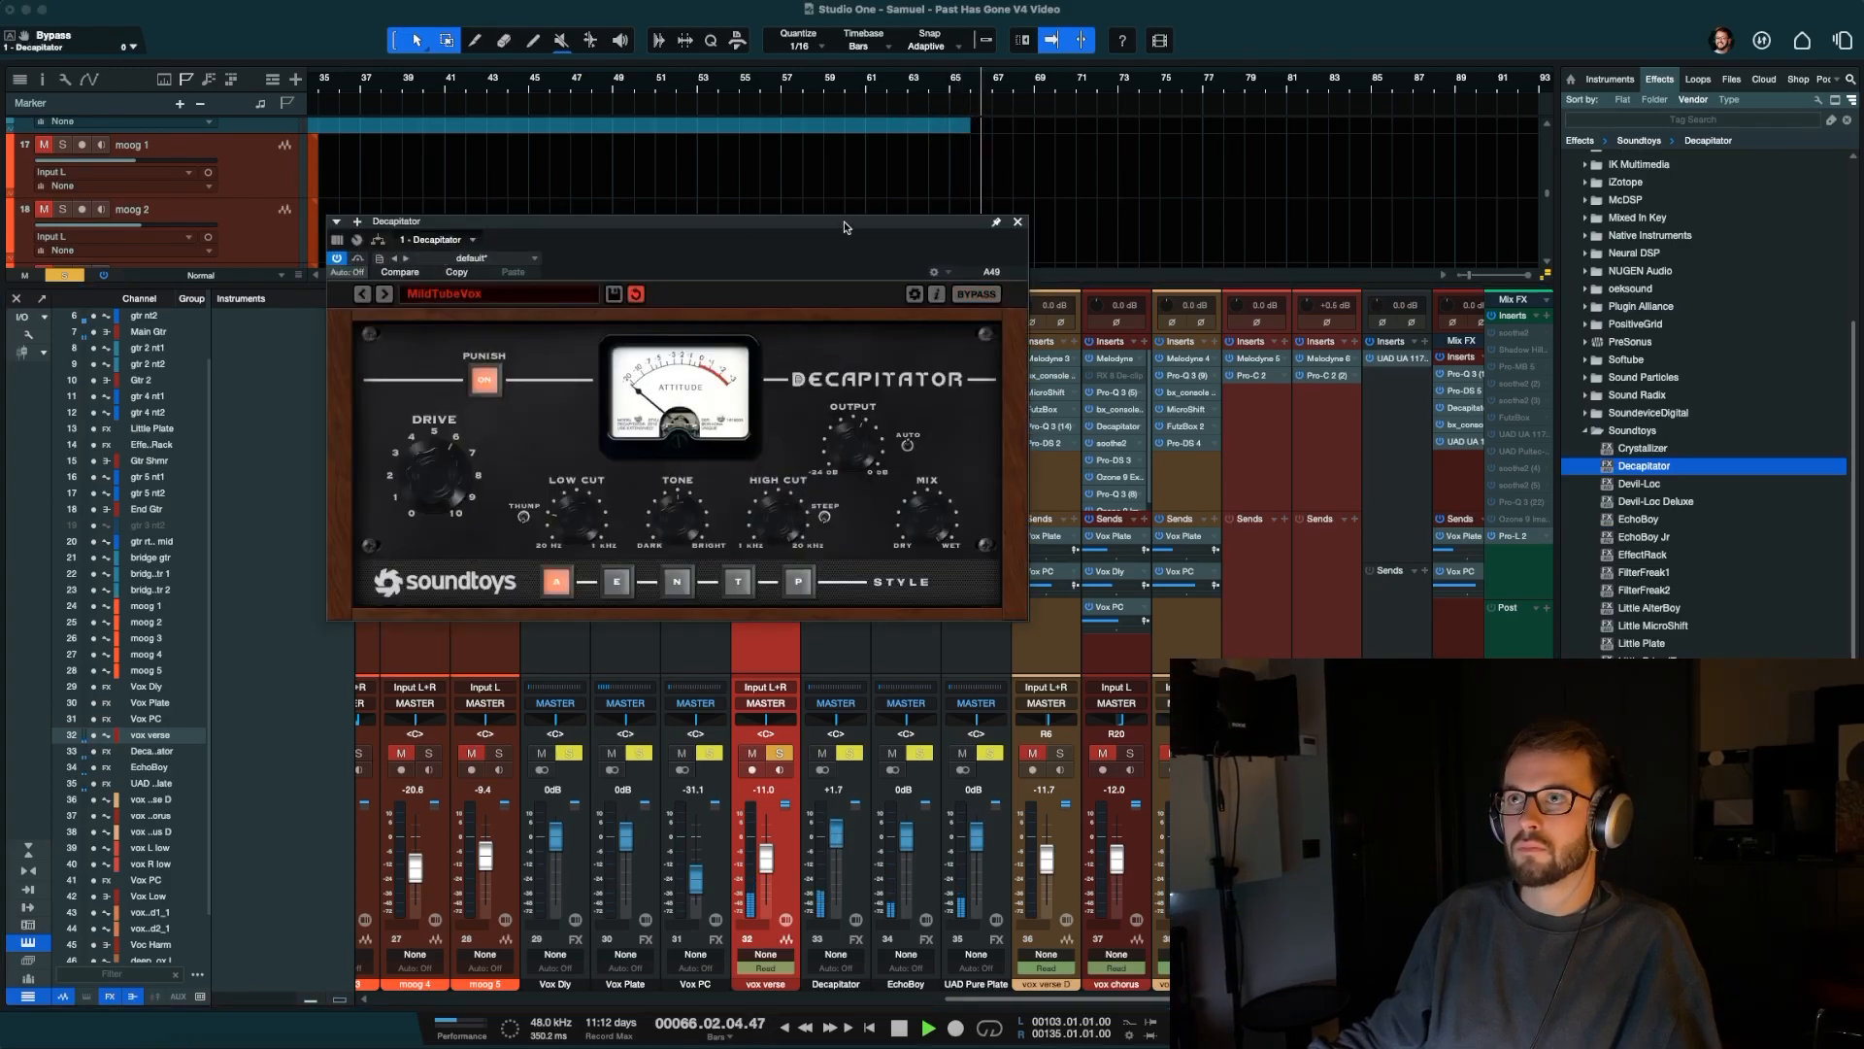
{"action": "left_click", "coordinate": [1018, 222]}
{"action": "left_click_drag", "start_coordinate": [828, 835], "coordinate": [832, 858]}
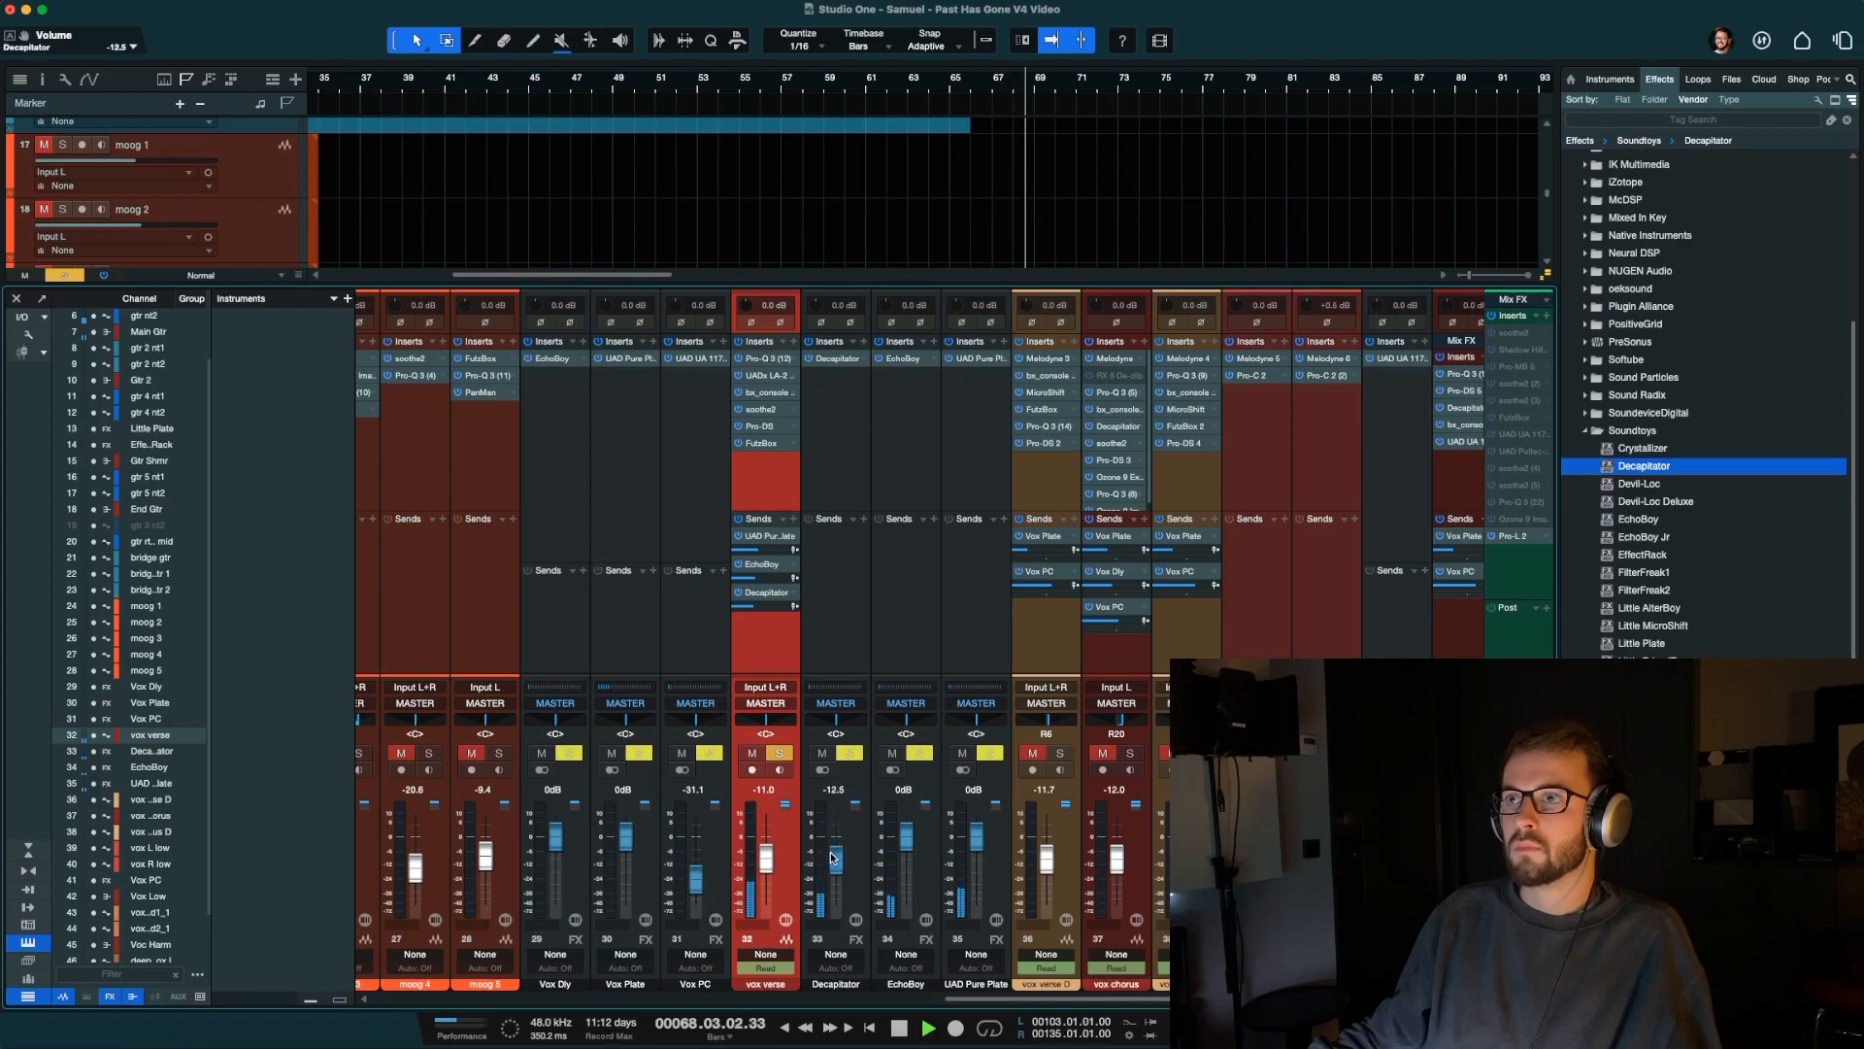
{"action": "key", "text": "space"}
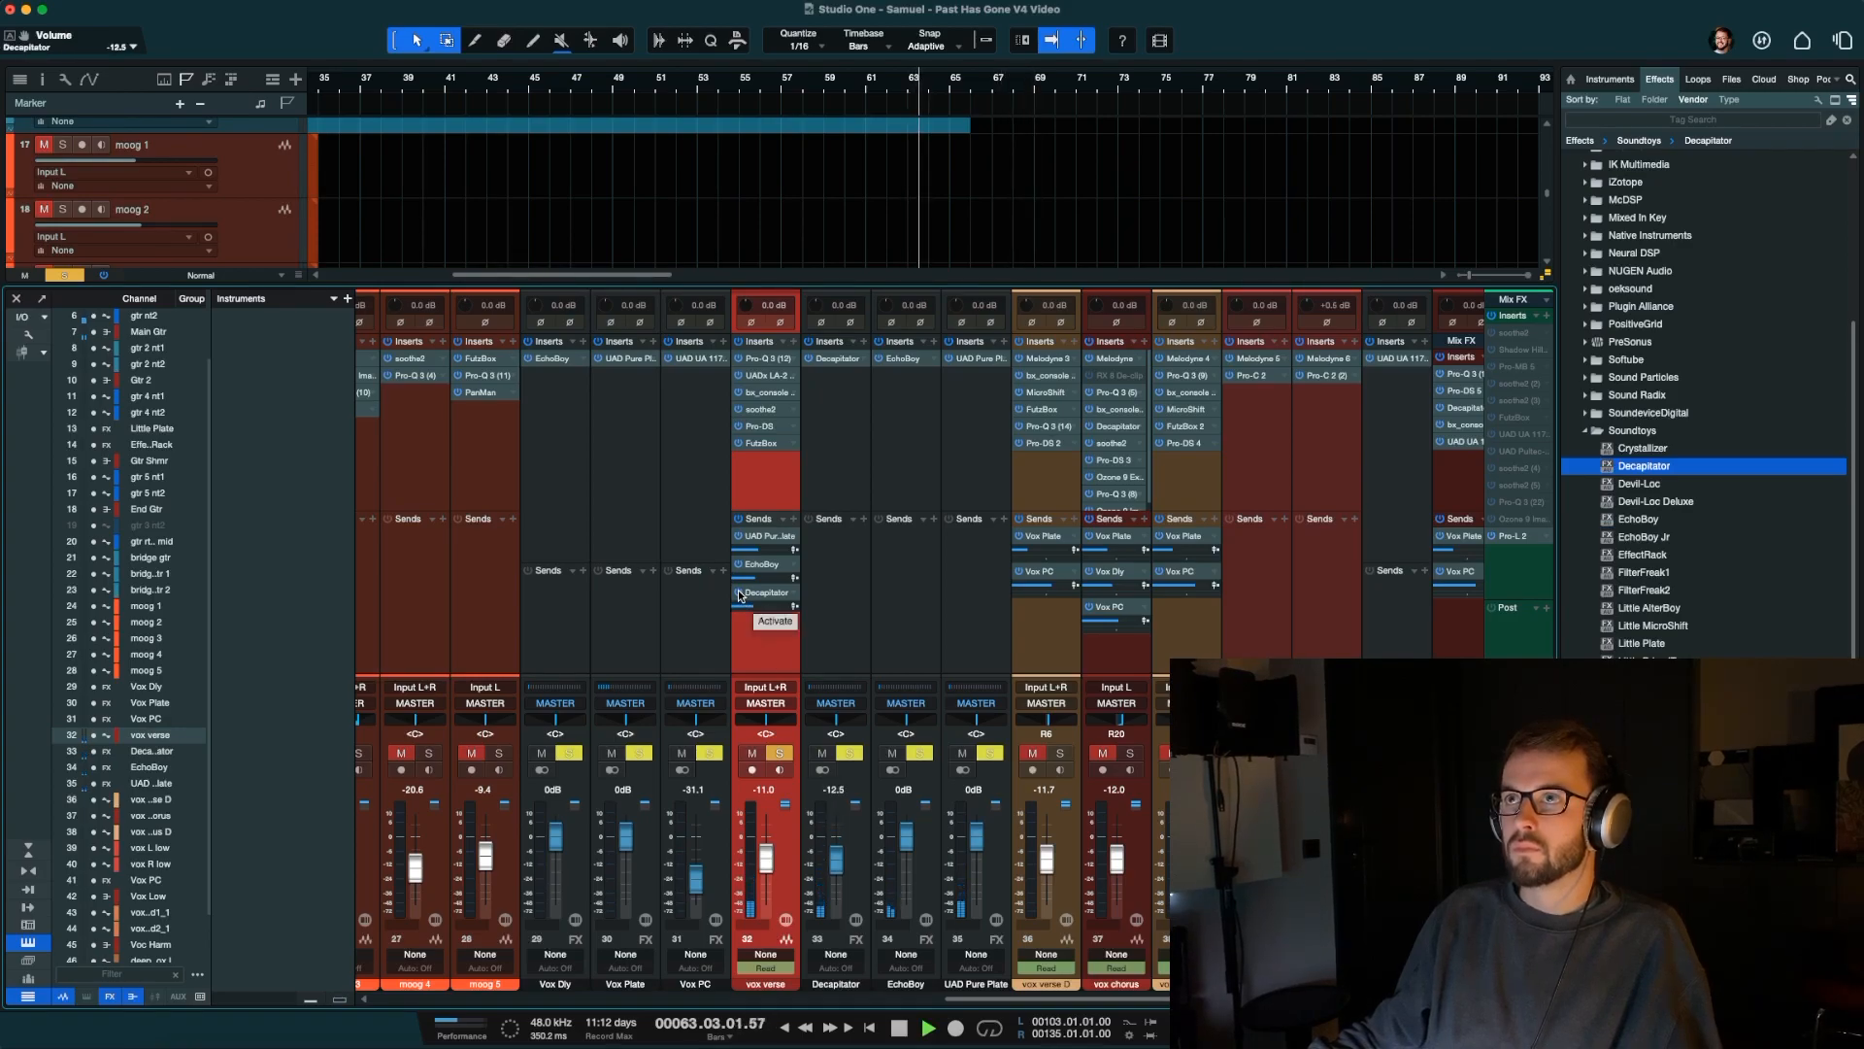
{"action": "left_click", "coordinate": [740, 595]}
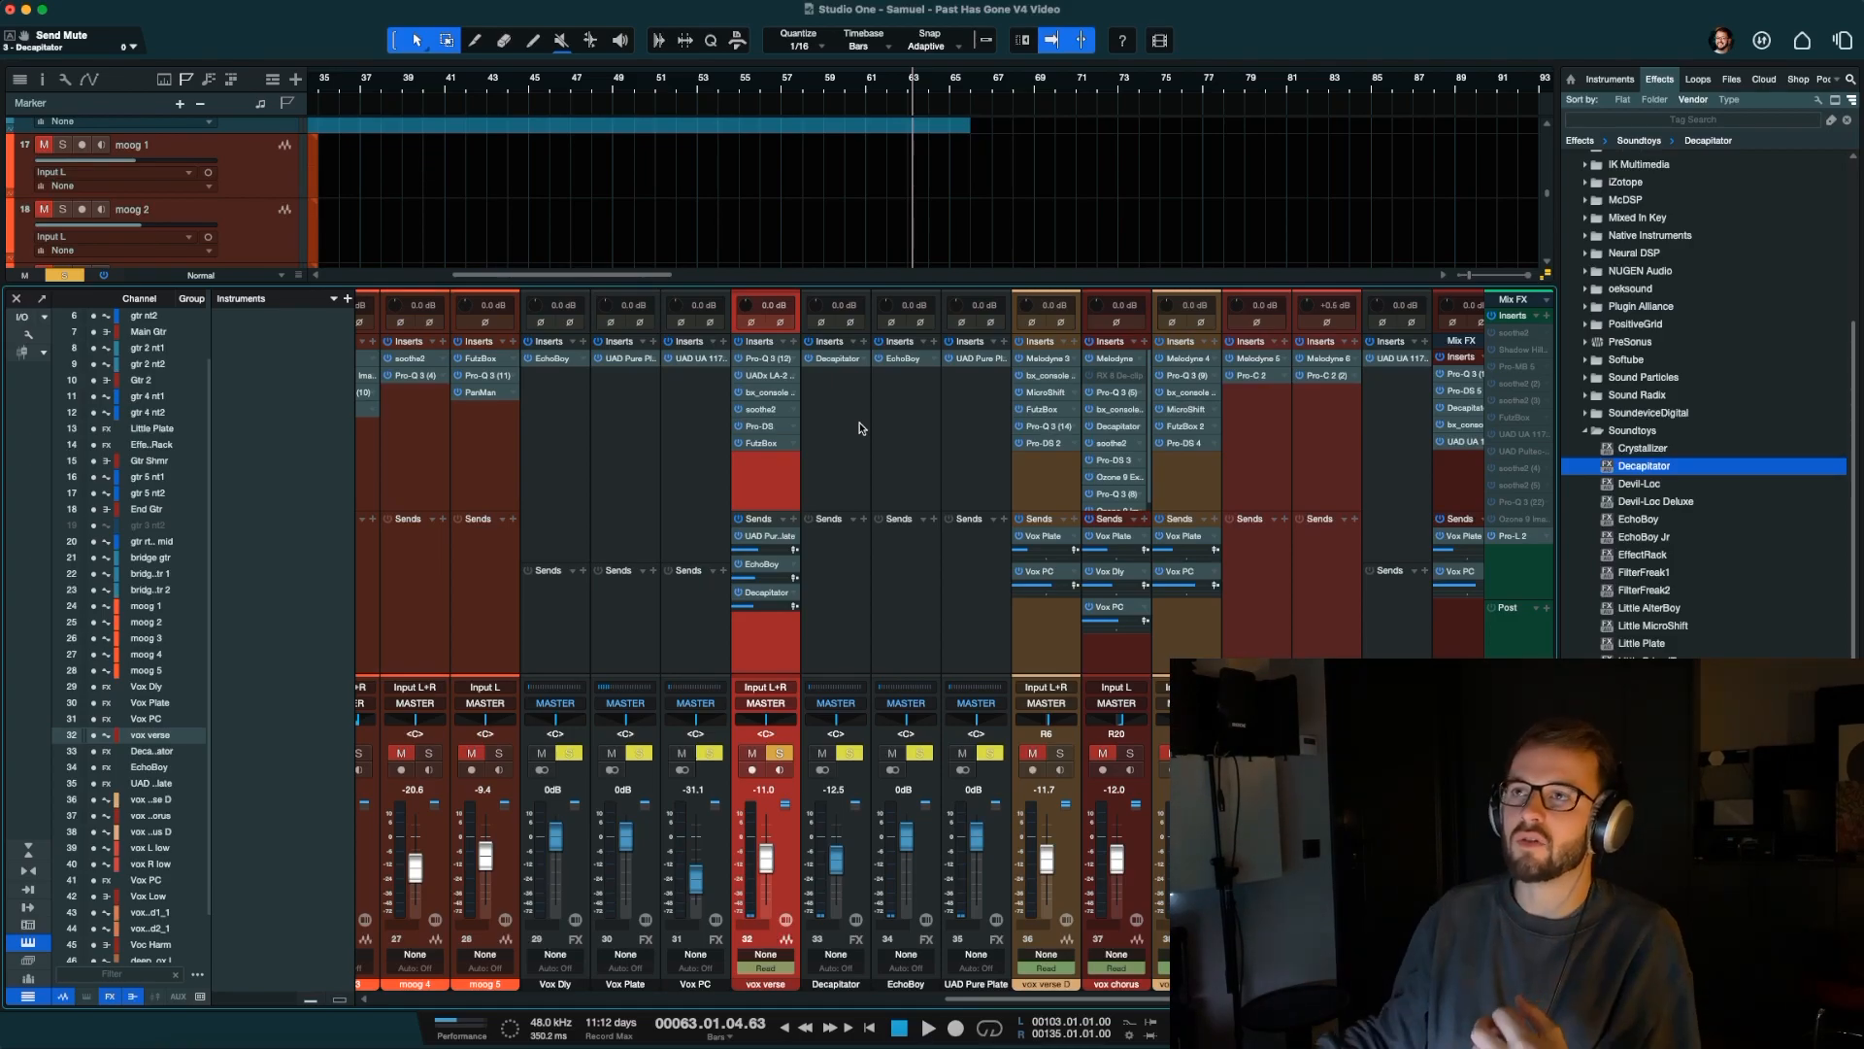
{"action": "left_click", "coordinate": [835, 360]}
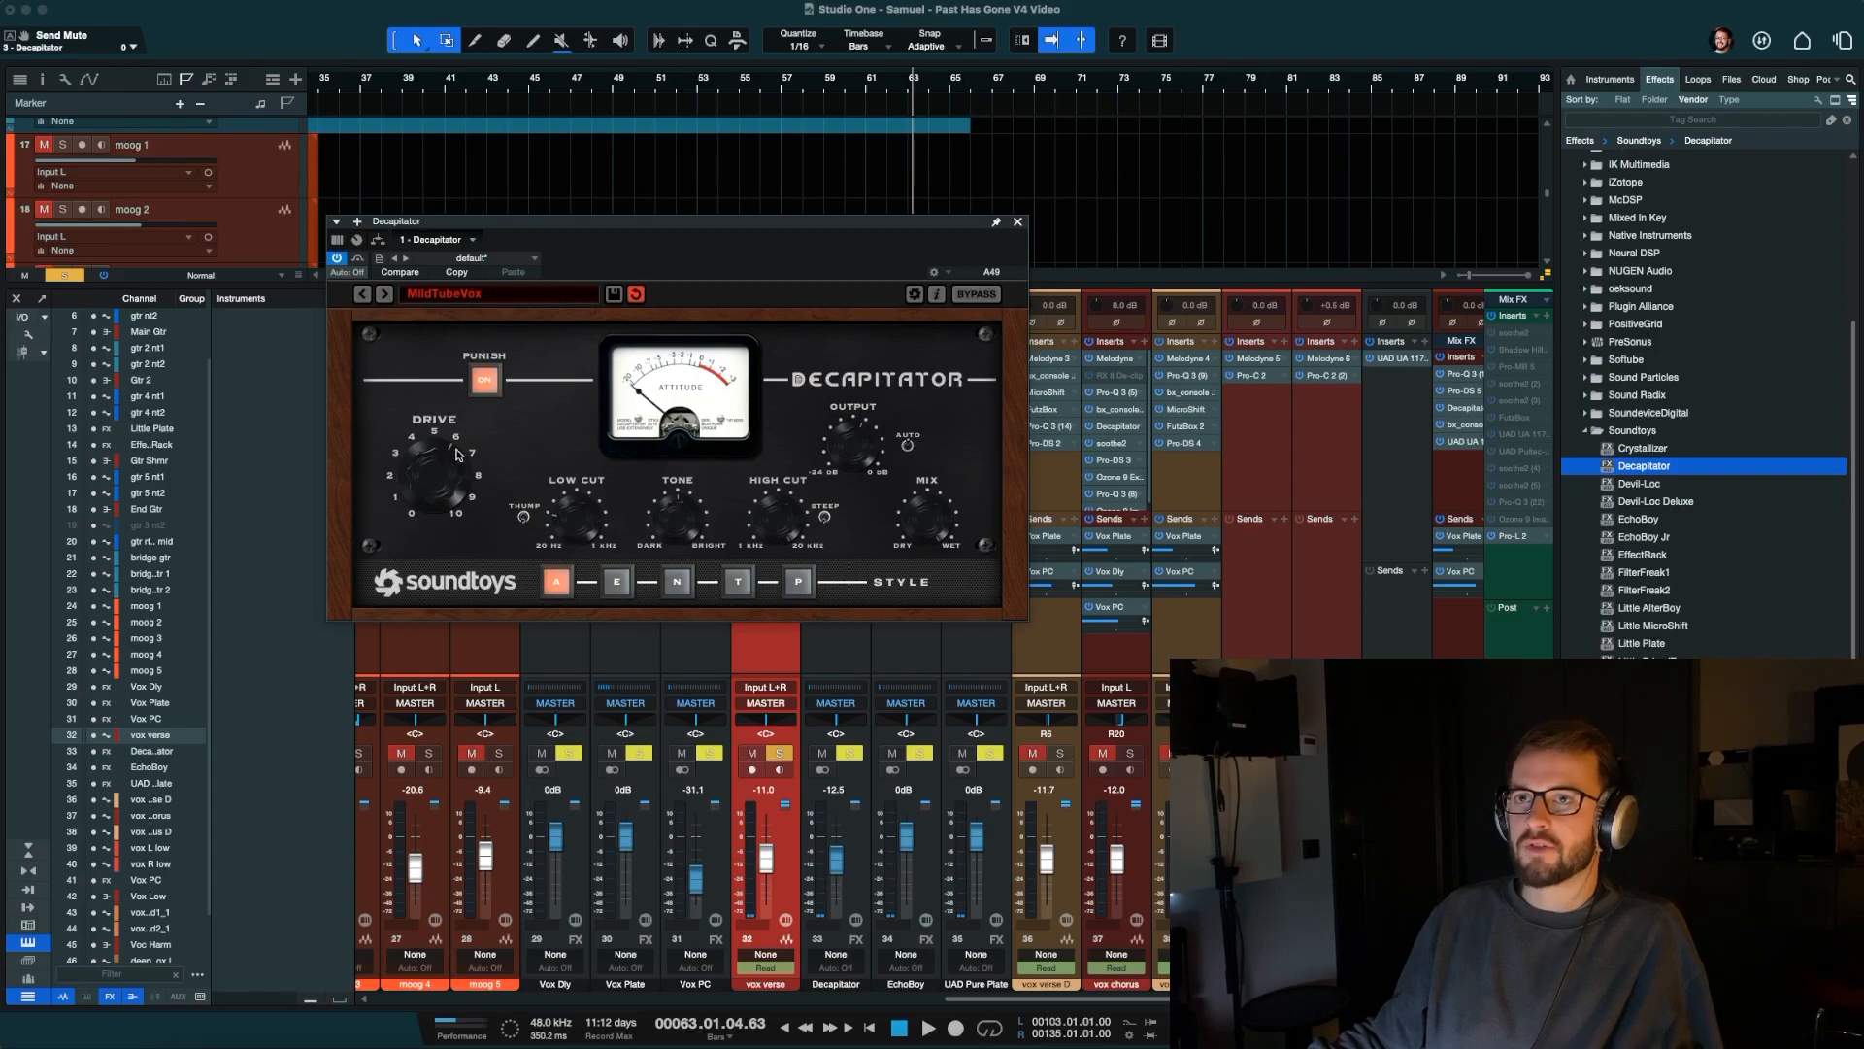
{"action": "left_click", "coordinate": [1018, 223]}
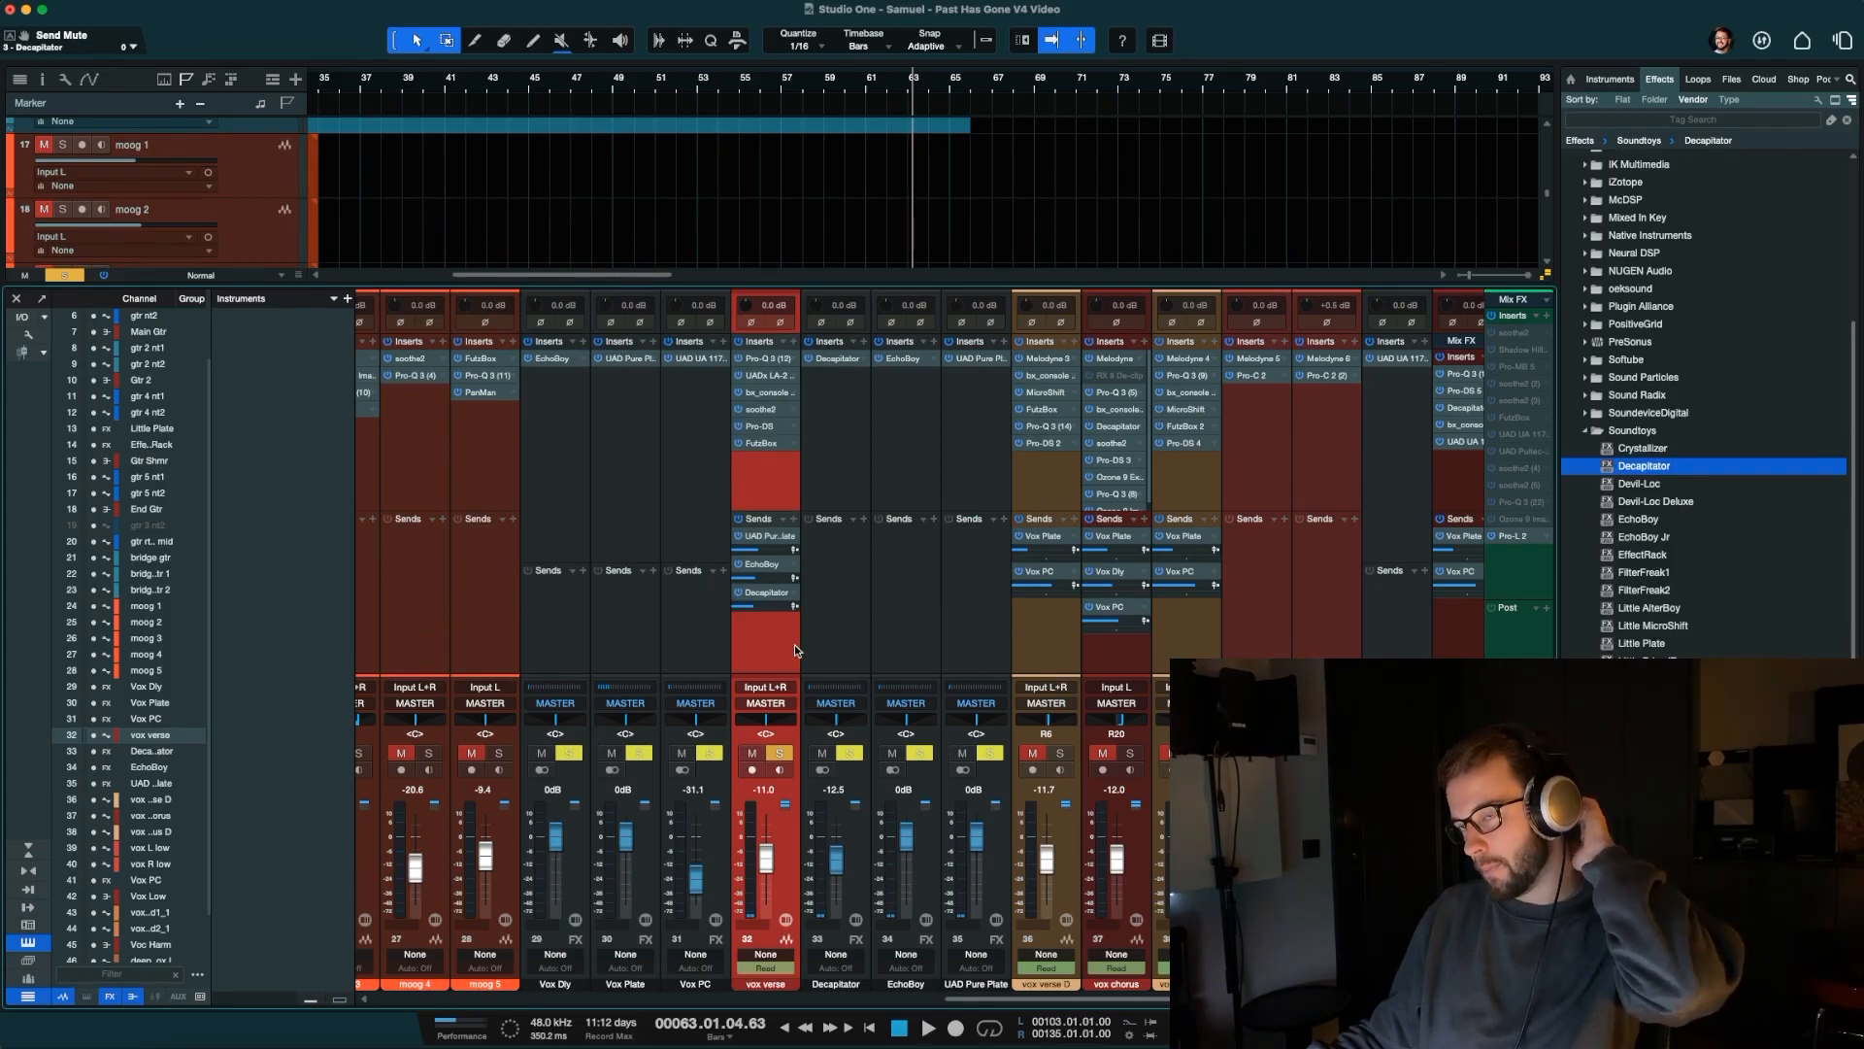
Add iZotope's Ozone 9 Imager as the last insert on the vox verse channel.
{"action": "double_click", "coordinate": [1614, 433]}
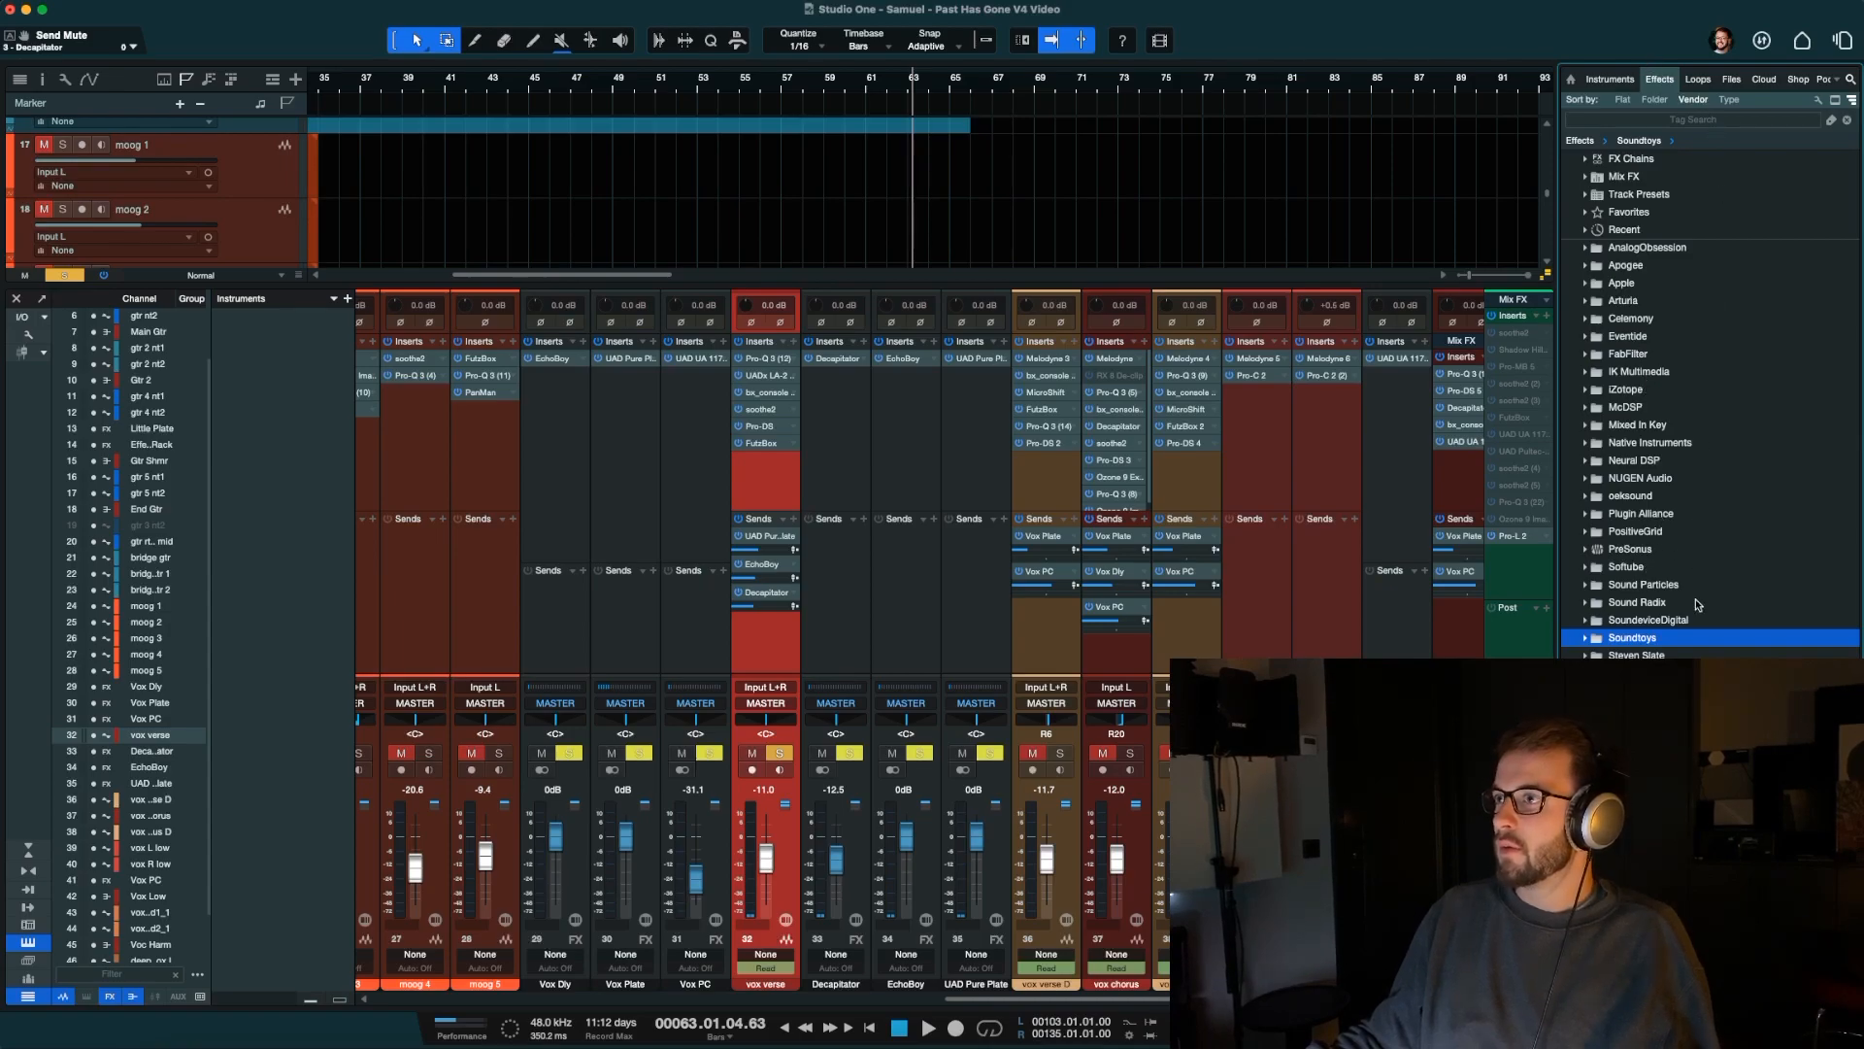
{"action": "double_click", "coordinate": [1619, 356]}
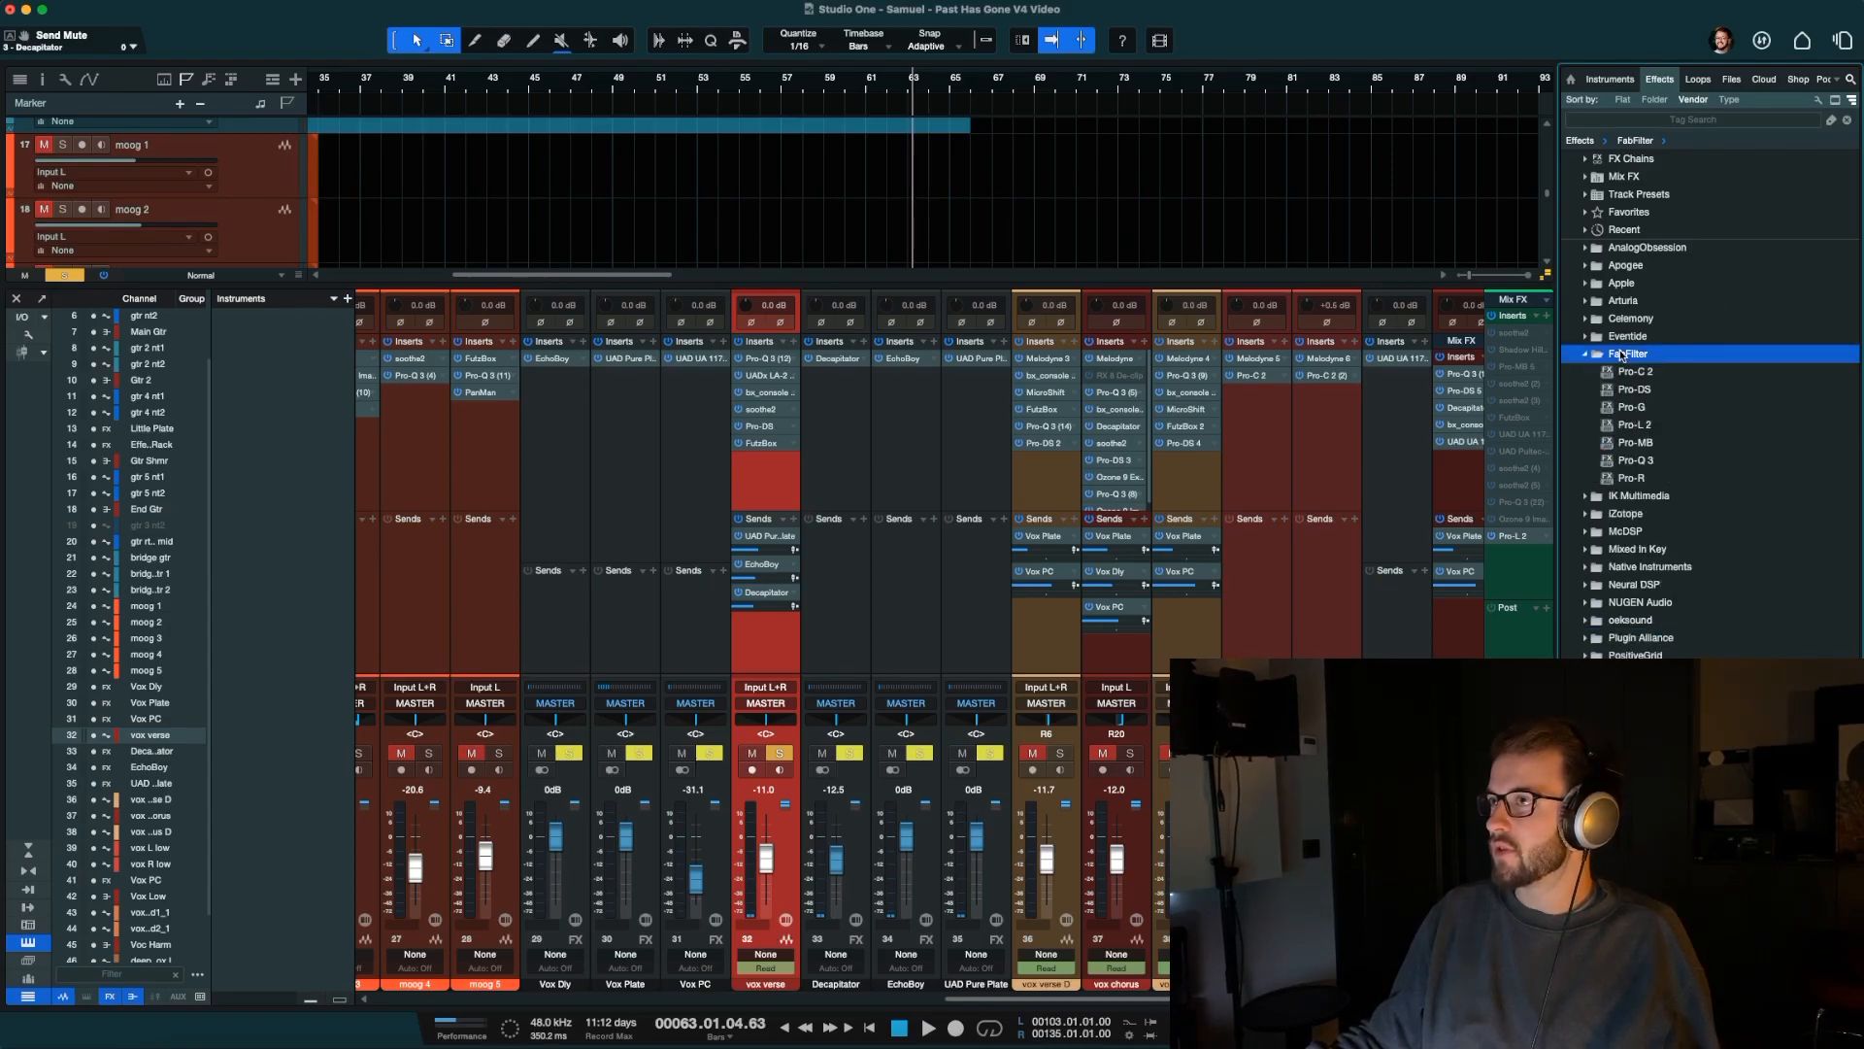
{"action": "double_click", "coordinate": [1638, 359]}
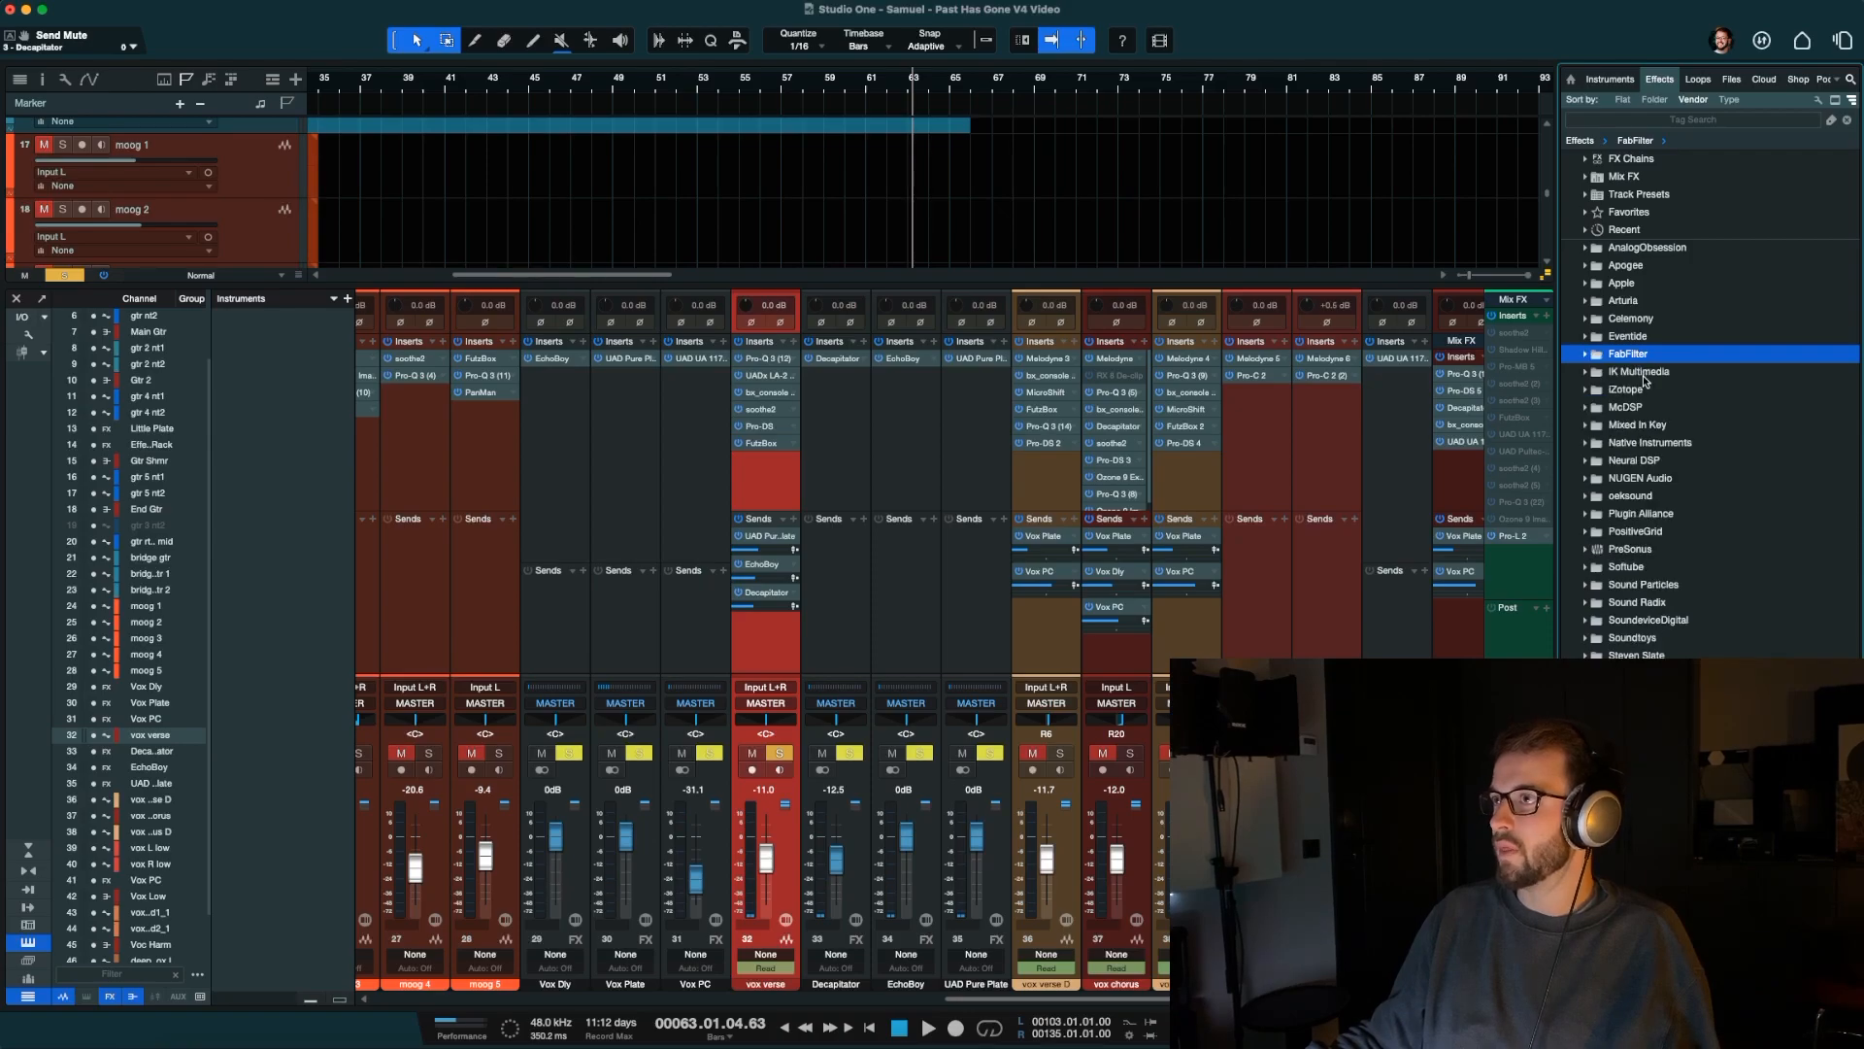
{"action": "double_click", "coordinate": [1641, 391]}
{"action": "scroll", "coordinate": [1651, 544], "scroll_direction": "down", "scroll_amount": 1}
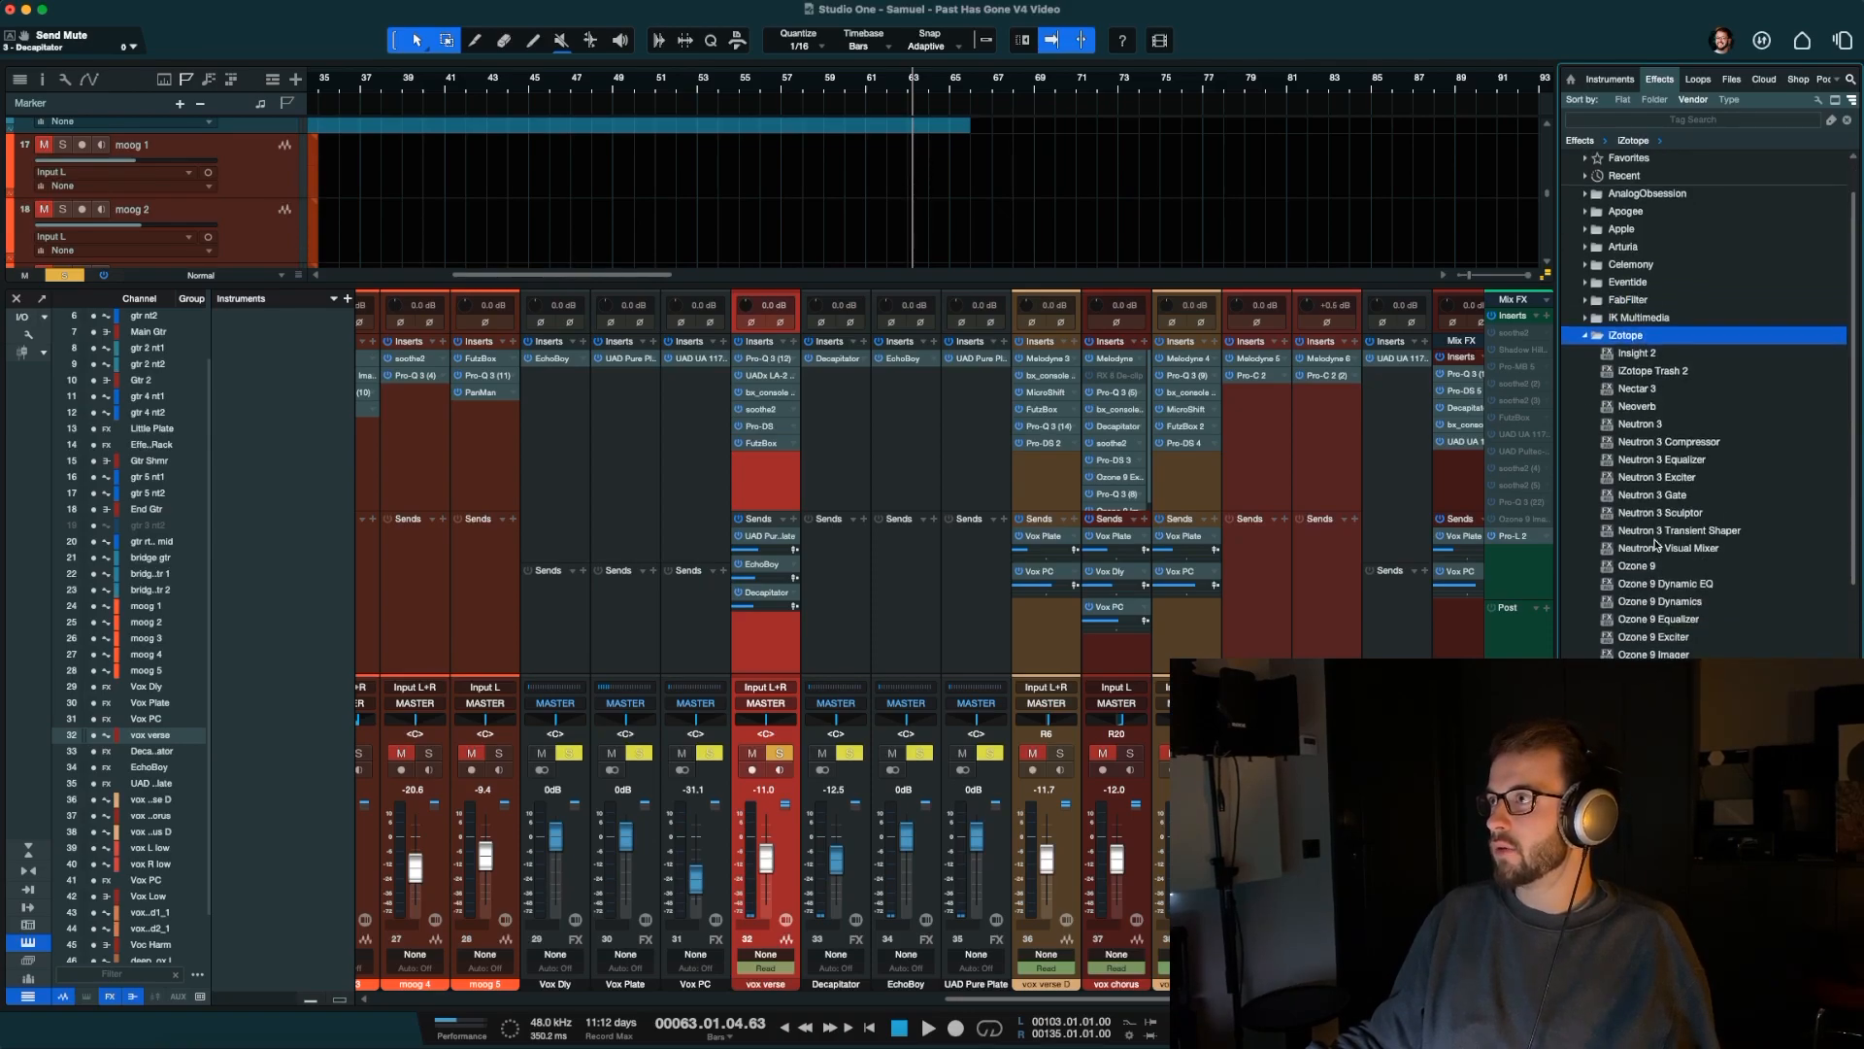
{"action": "scroll", "coordinate": [1648, 542], "scroll_direction": "down", "scroll_amount": 1}
{"action": "left_click_drag", "start_coordinate": [1666, 614], "coordinate": [752, 458]}
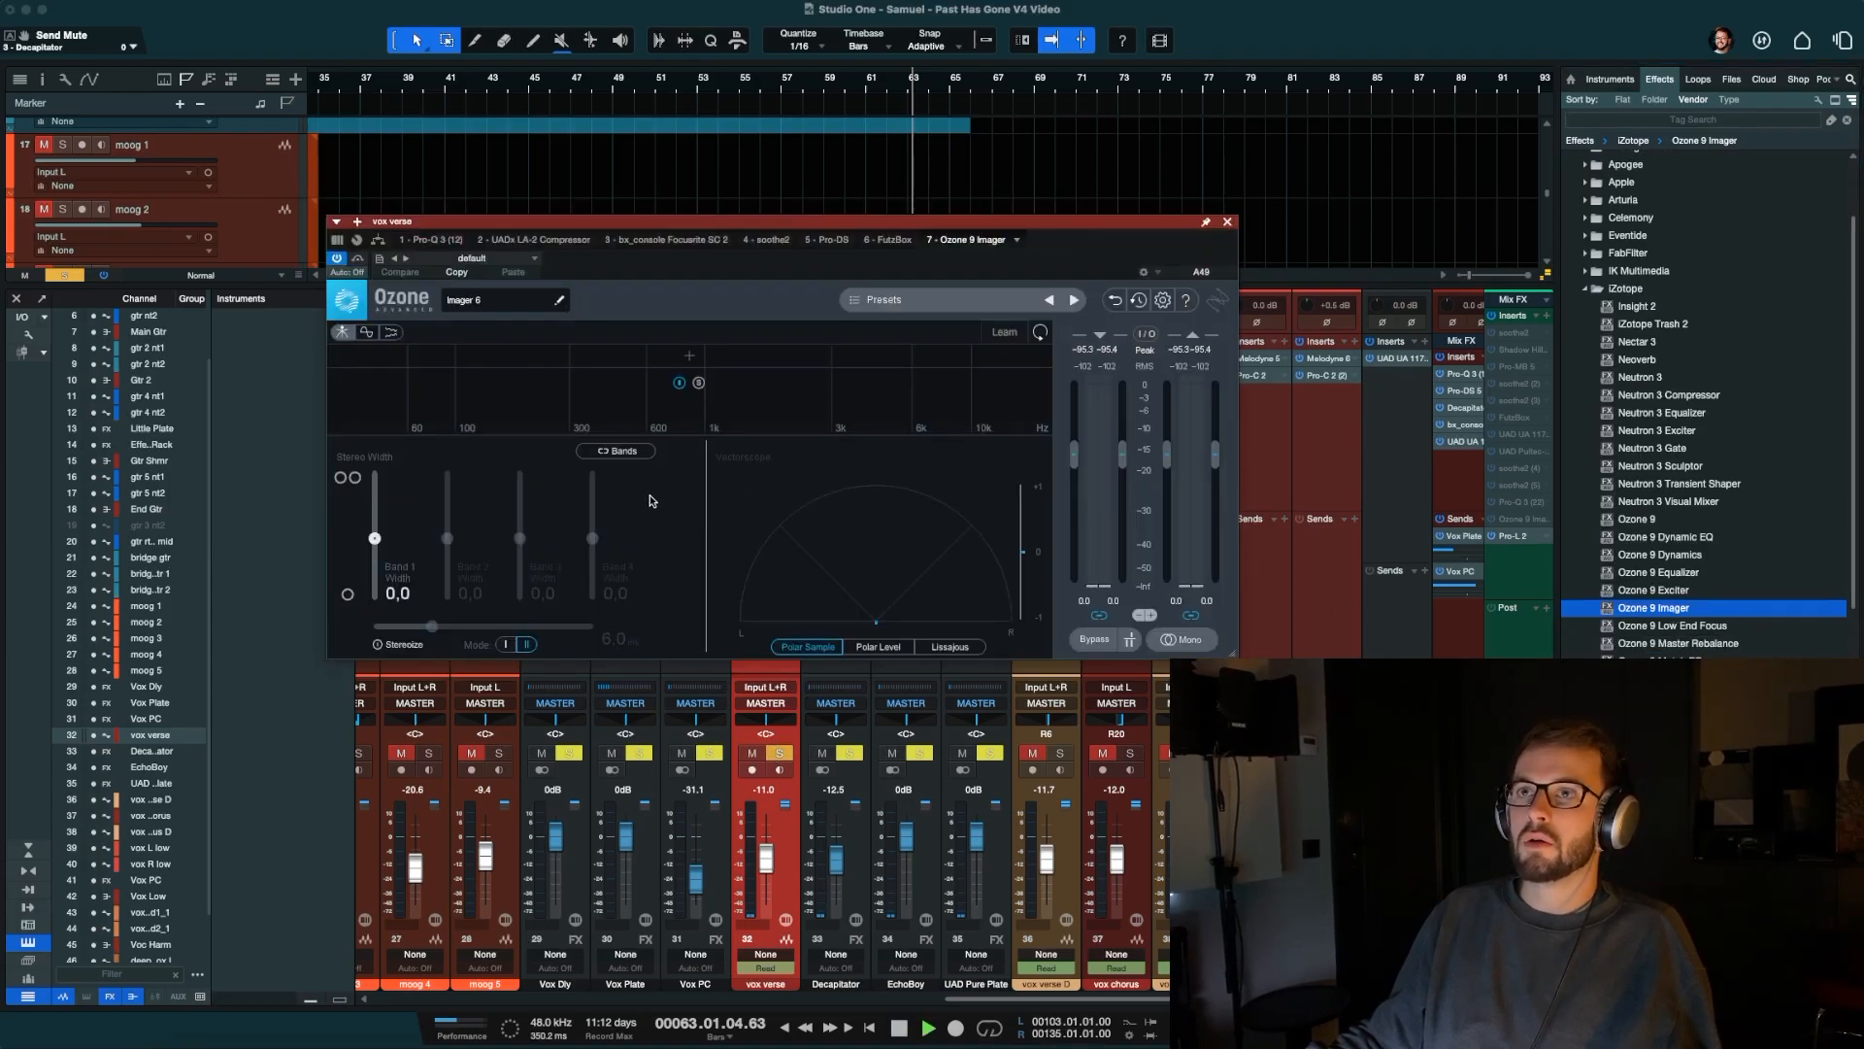
Load the Imager's Control Low End preset, set Band 2 width to 16.5 and enable Stereoize, comparing it with bypass.
{"action": "key", "text": "space"}
{"action": "left_click", "coordinate": [1075, 301]}
{"action": "key", "text": "space"}
{"action": "mouse_move", "coordinate": [449, 541]}
{"action": "left_mouse_down"}
{"action": "mouse_move", "coordinate": [519, 524]}
{"action": "mouse_move", "coordinate": [519, 485]}
{"action": "mouse_move", "coordinate": [520, 525]}
{"action": "mouse_move", "coordinate": [447, 527]}
{"action": "left_mouse_up"}
{"action": "left_click", "coordinate": [395, 641]}
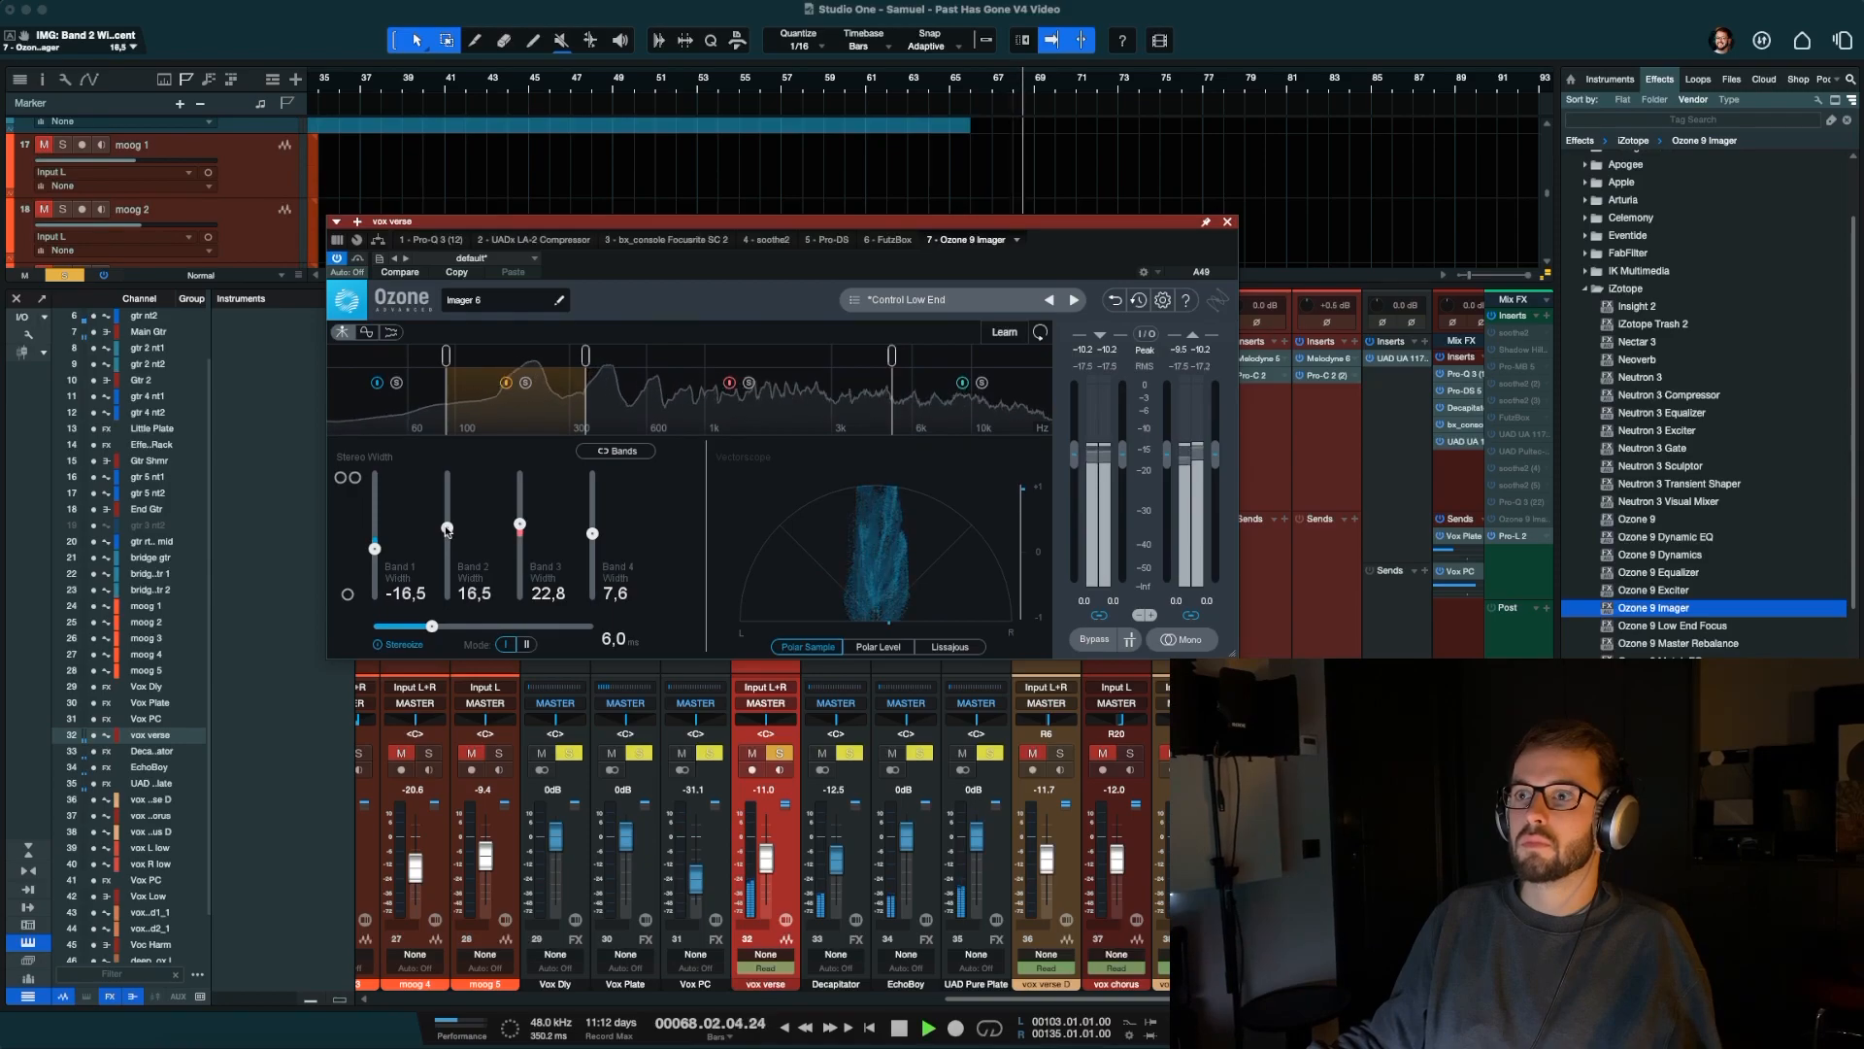
{"action": "left_click", "coordinate": [358, 259]}
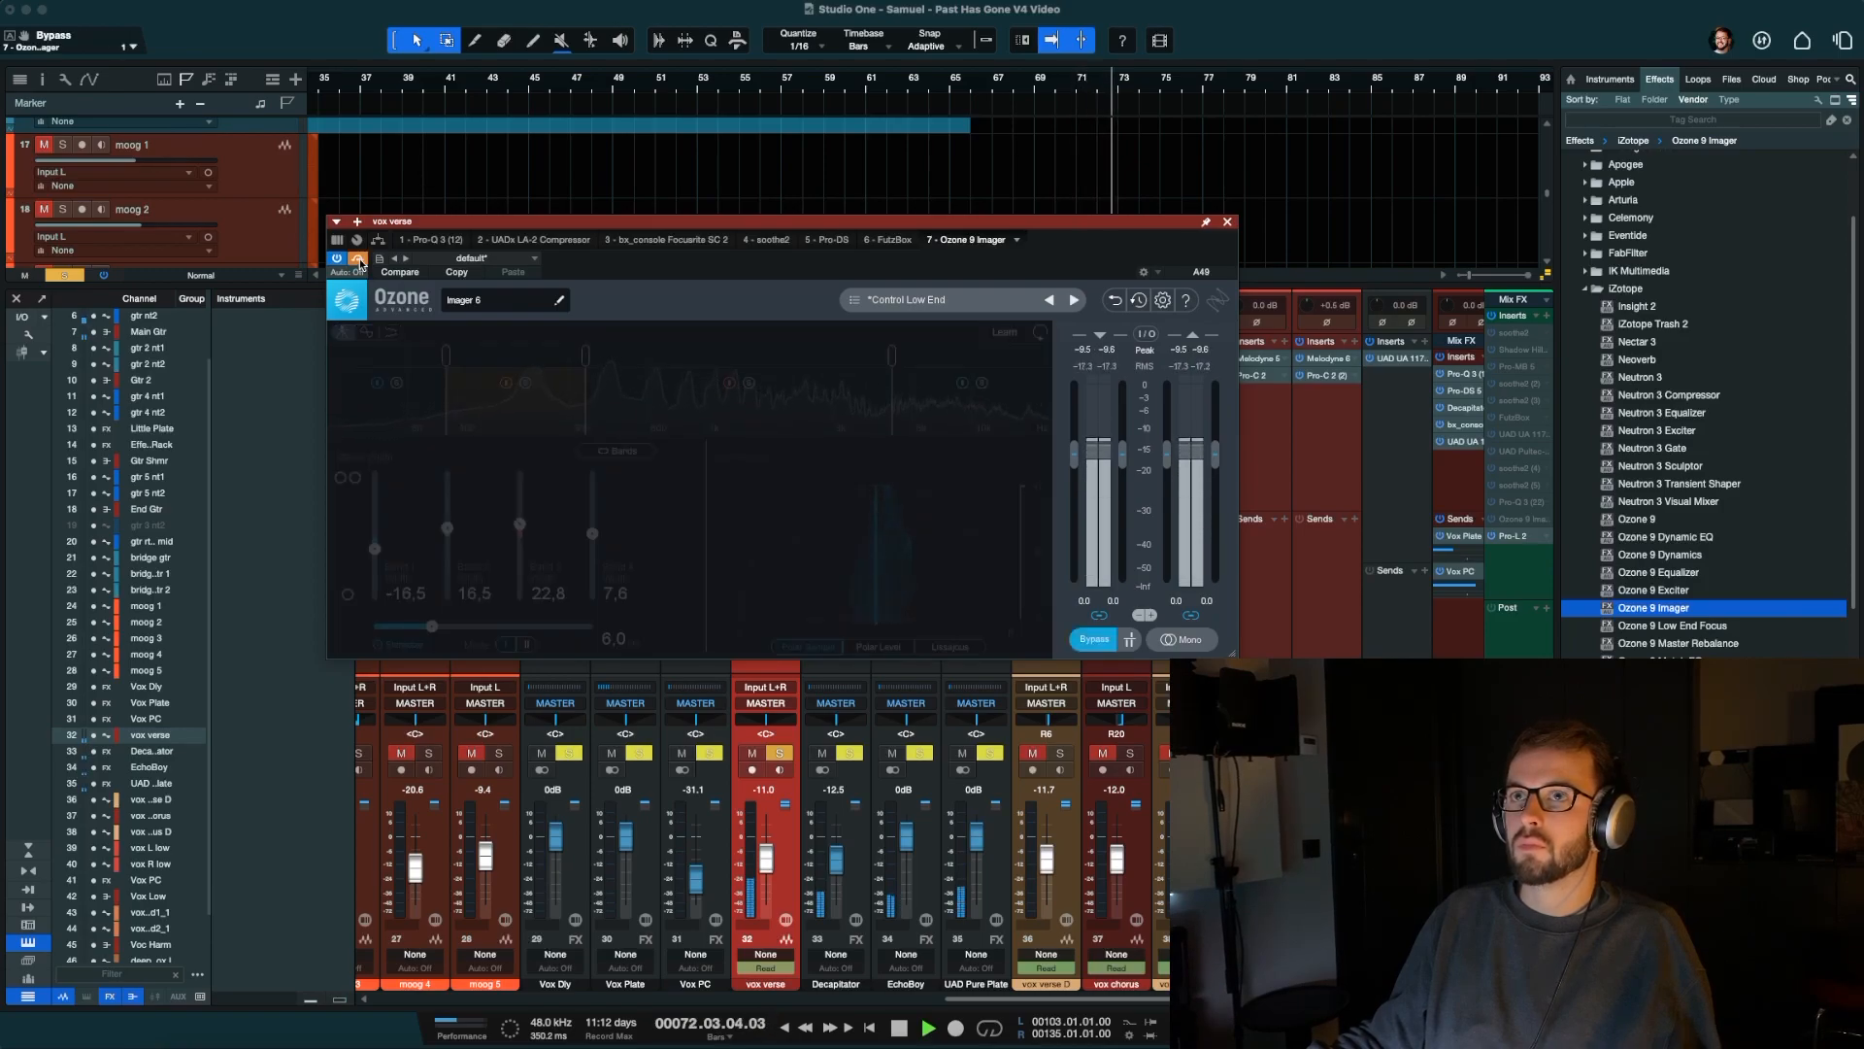
{"action": "left_click", "coordinate": [358, 259]}
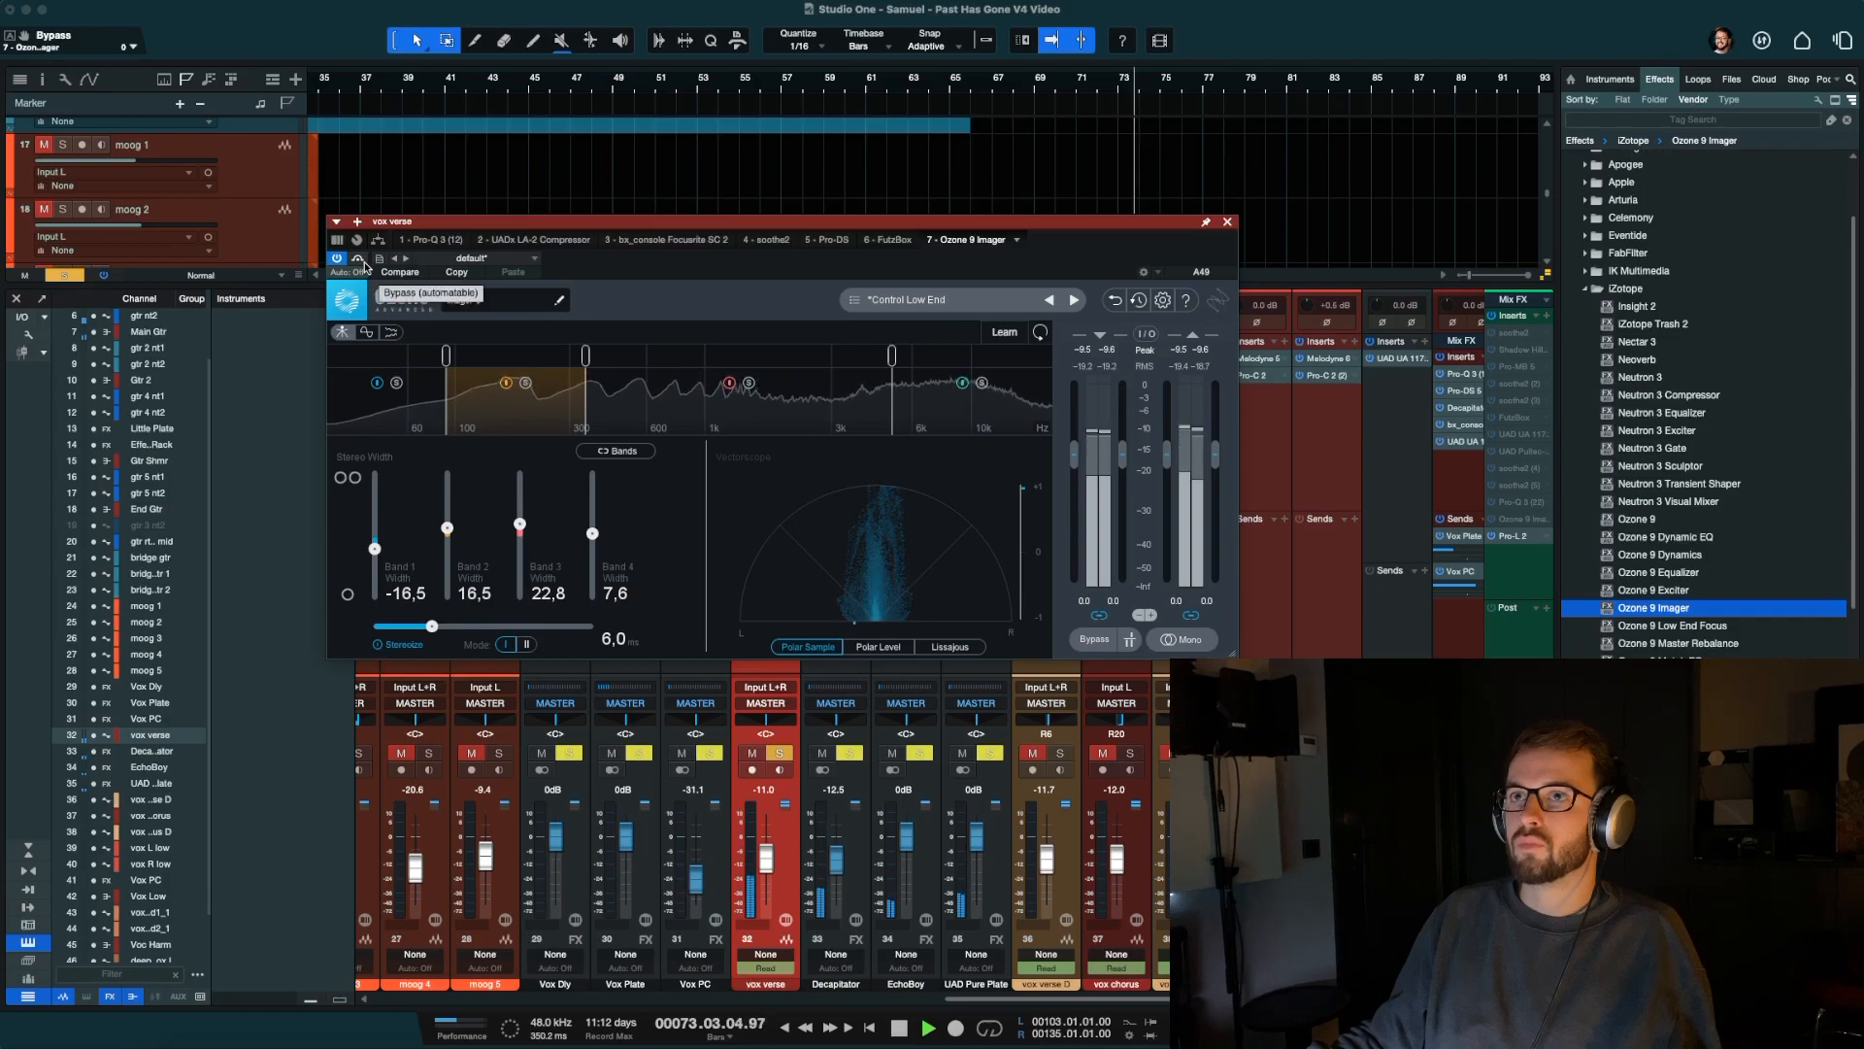
Set the Imager's Band 2, 3 and 4 widths to 7.6, 17.7 and 32.9, with Stereoize enabled at 2.8 ms.
{"action": "left_click", "coordinate": [378, 644]}
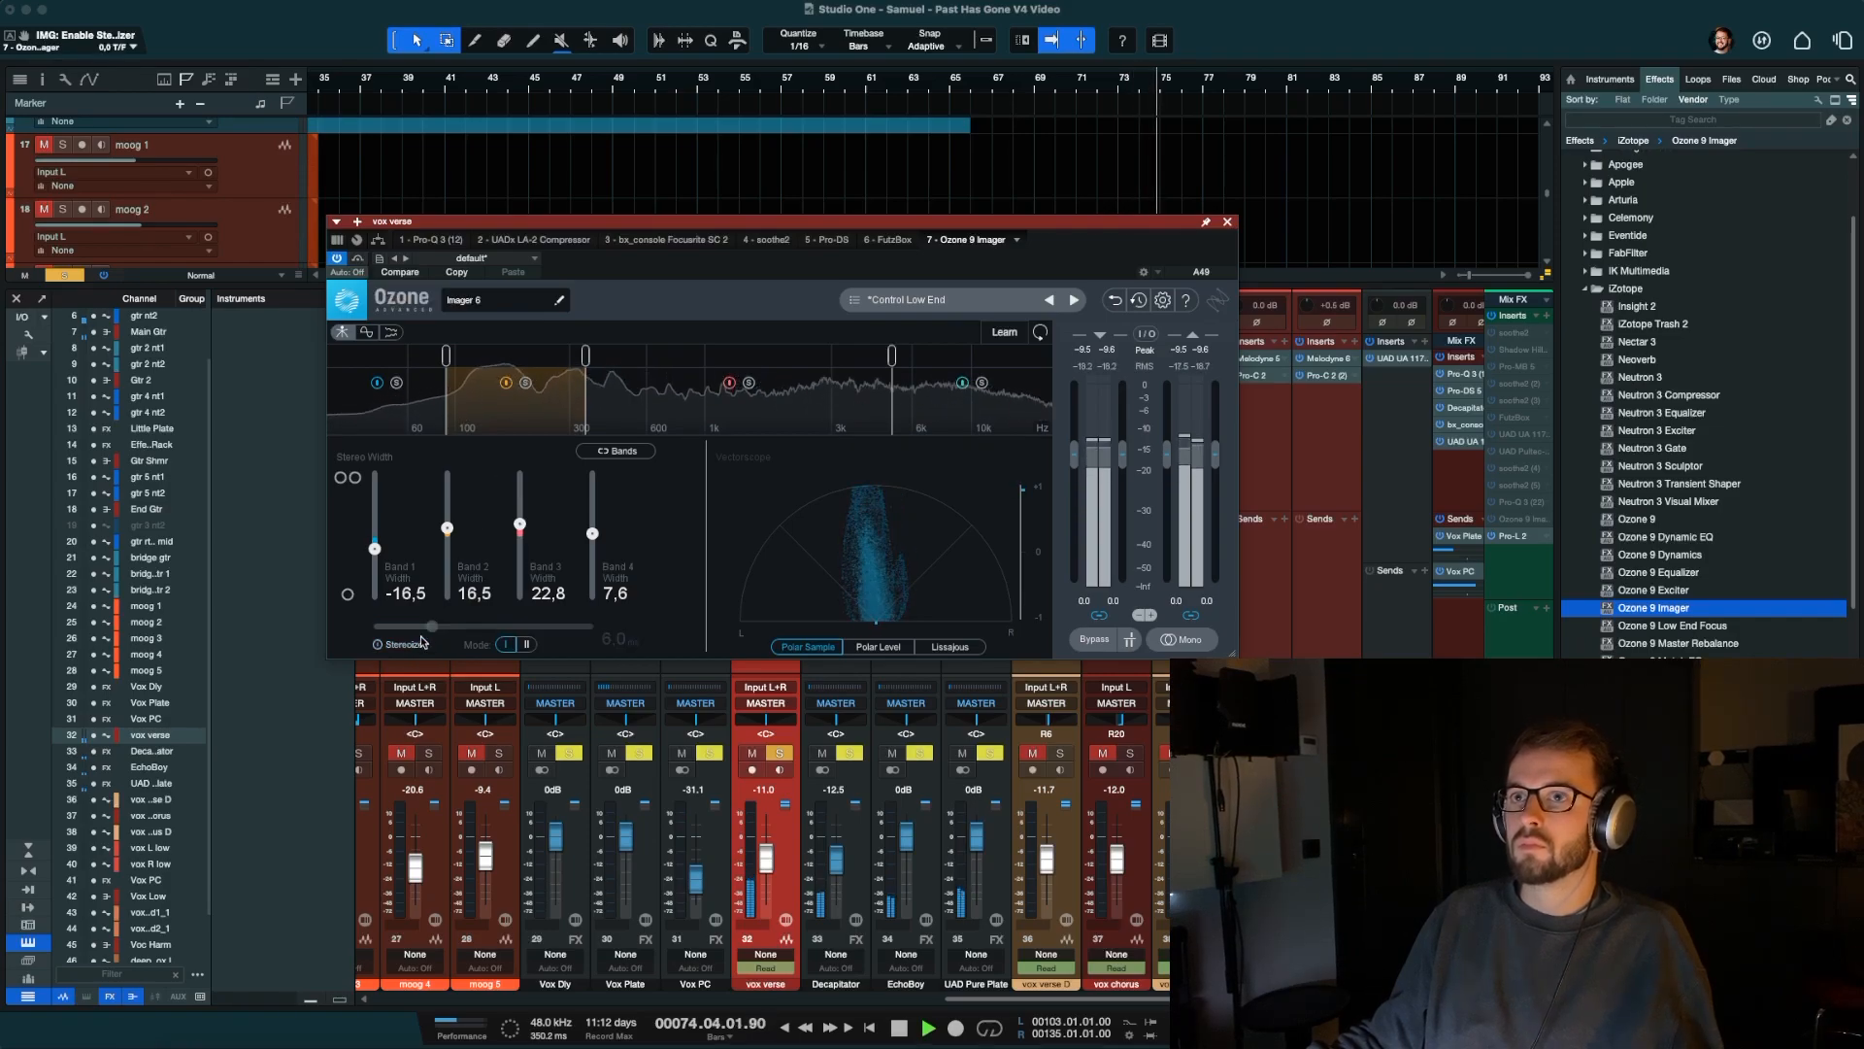
{"action": "left_click_drag", "start_coordinate": [519, 525], "coordinate": [531, 469]}
{"action": "left_click_drag", "start_coordinate": [590, 534], "coordinate": [520, 515]}
{"action": "left_click", "coordinate": [378, 644]}
{"action": "left_click_drag", "start_coordinate": [432, 626], "coordinate": [396, 626]}
{"action": "left_click_drag", "start_coordinate": [592, 499], "coordinate": [520, 529]}
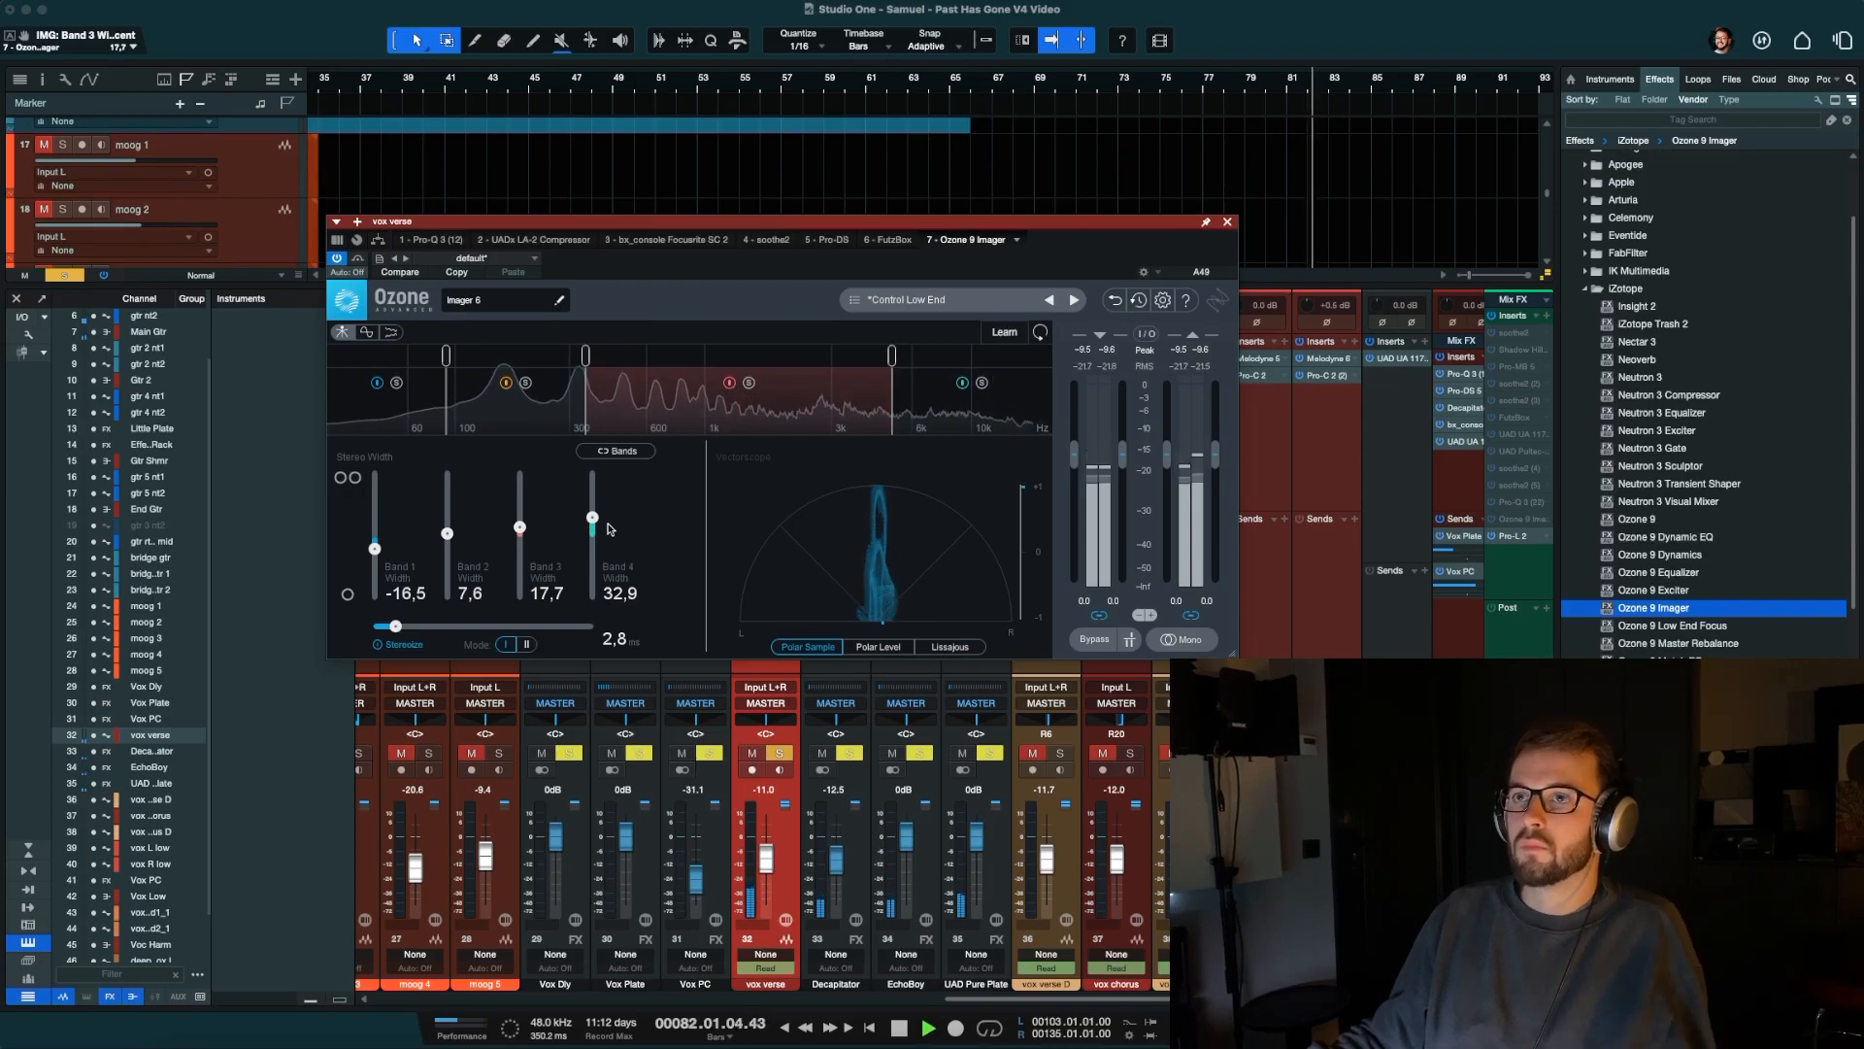
Replay the verse and compare the Imager's widened vocal with the bypassed signal.
{"action": "key", "text": "space"}
{"action": "key", "text": "space"}
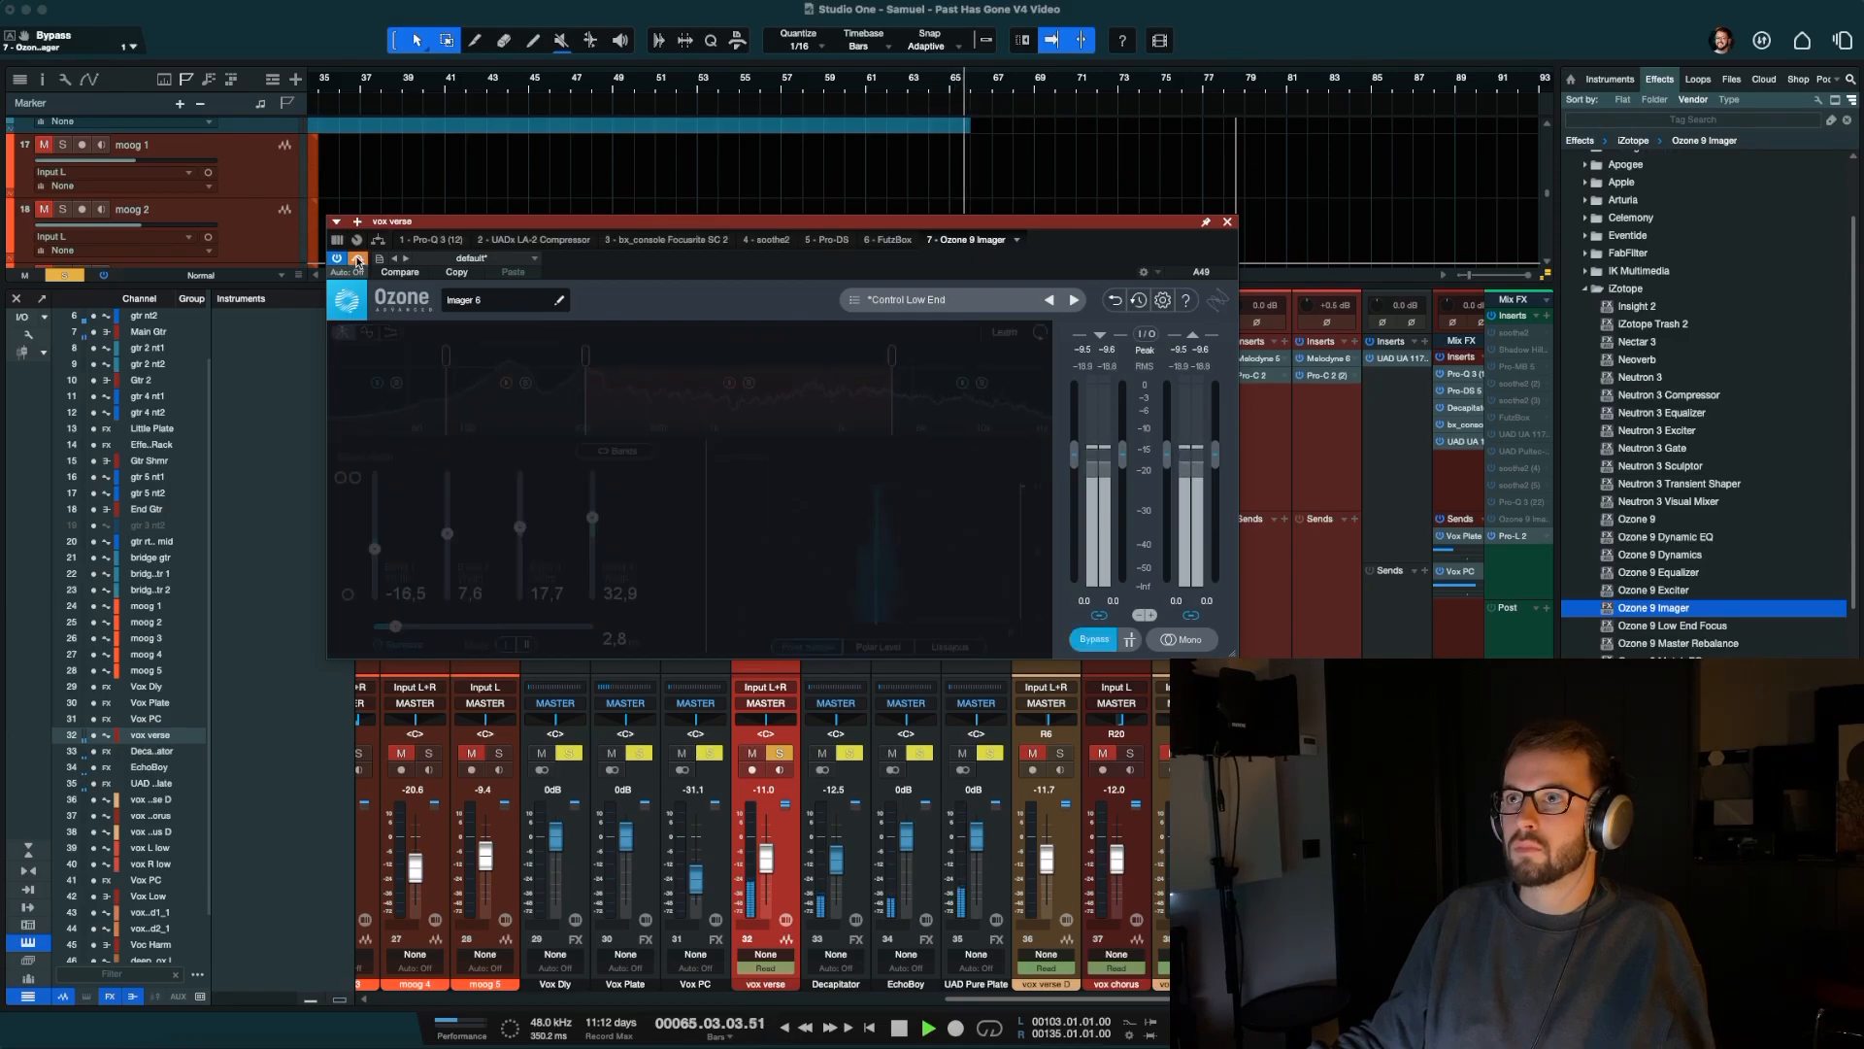
{"action": "left_click", "coordinate": [1227, 222]}
{"action": "key", "text": "space"}
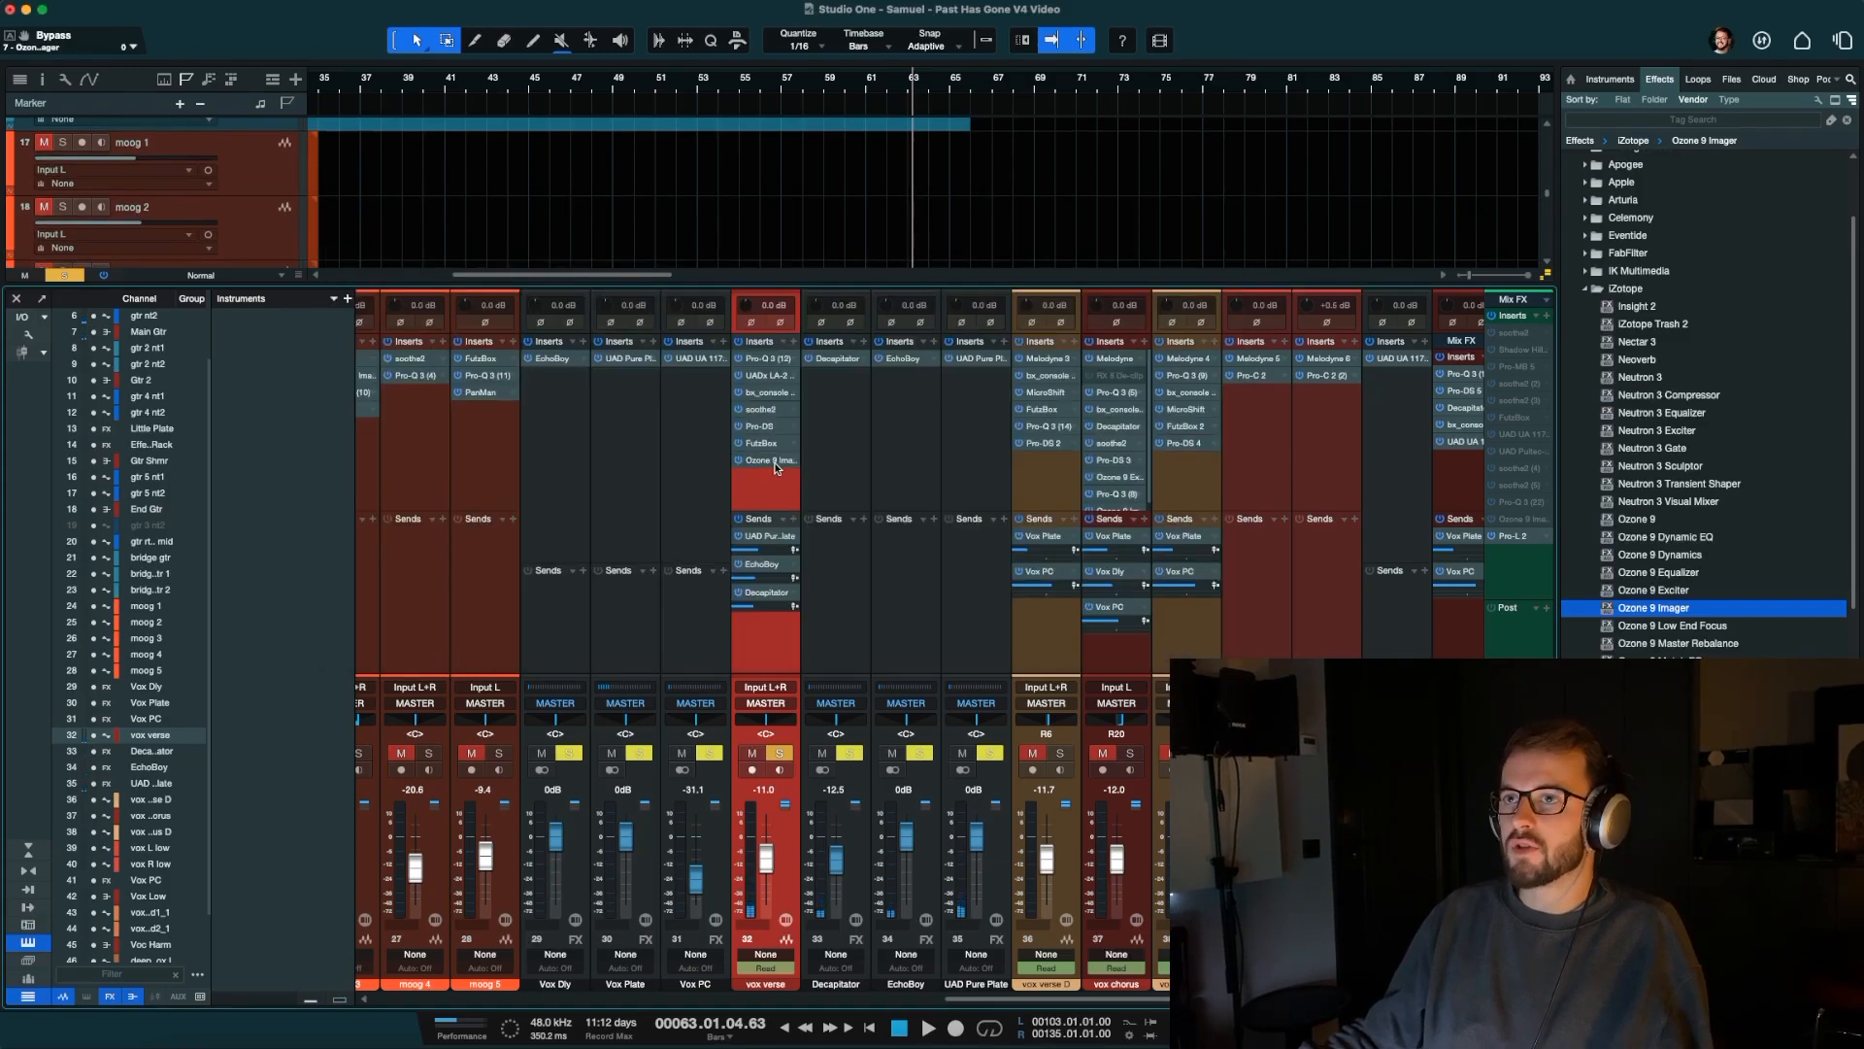
Raise the Imager's crossover between Bands 2 and 3 slightly and set Band 3 width to 24.1.
{"action": "left_click", "coordinate": [775, 464]}
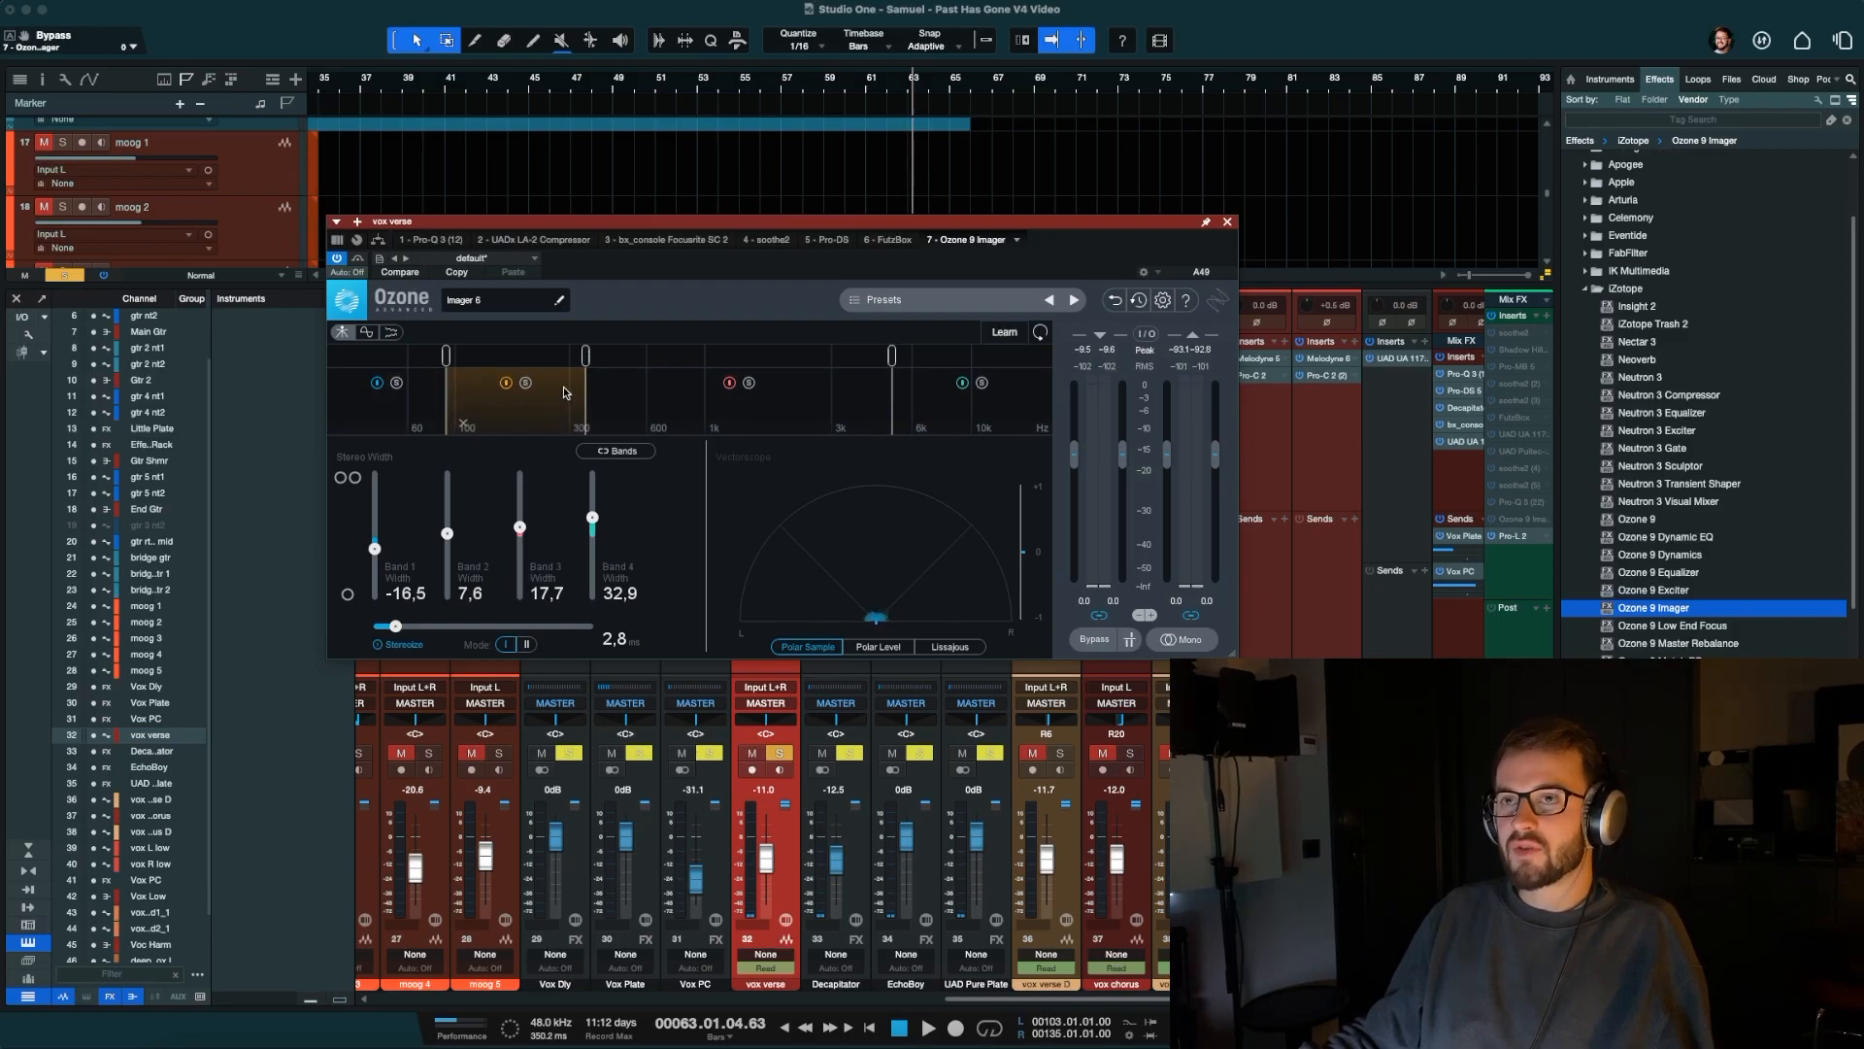
{"action": "left_click_drag", "start_coordinate": [585, 359], "coordinate": [595, 360]}
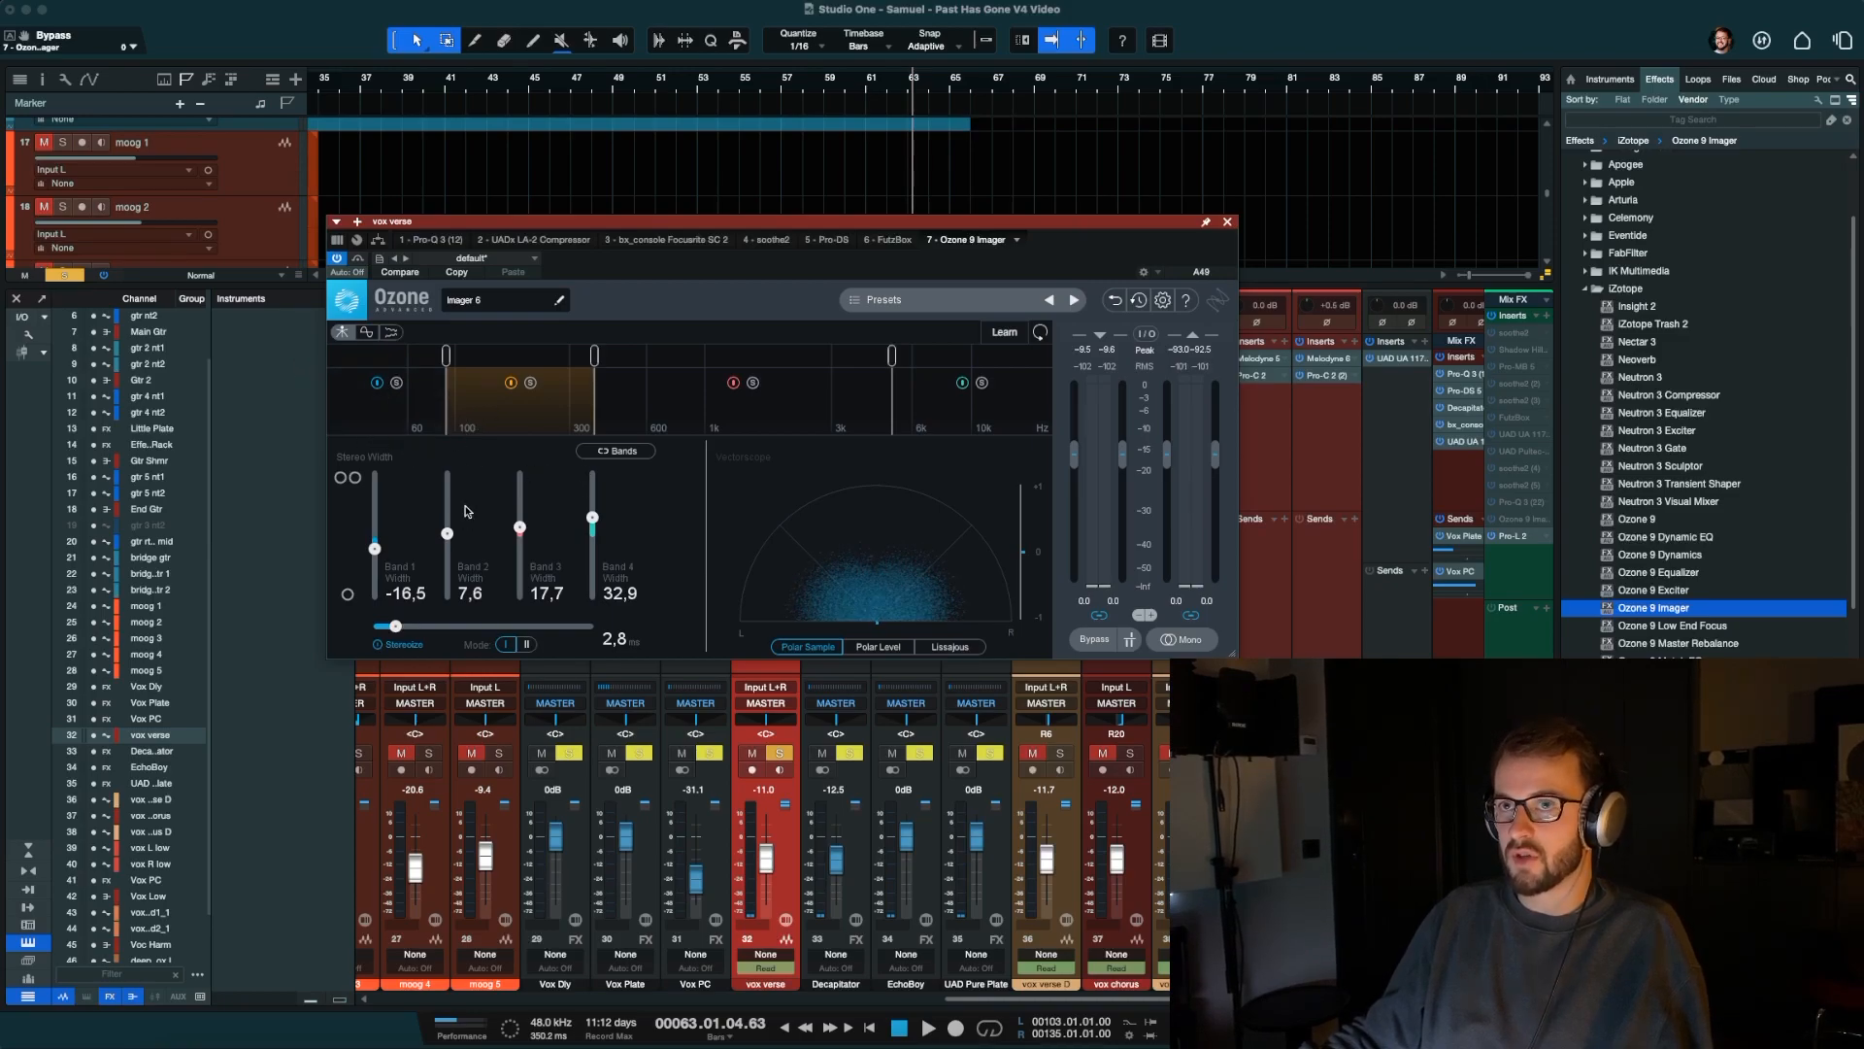
{"action": "left_click_drag", "start_coordinate": [521, 529], "coordinate": [522, 585]}
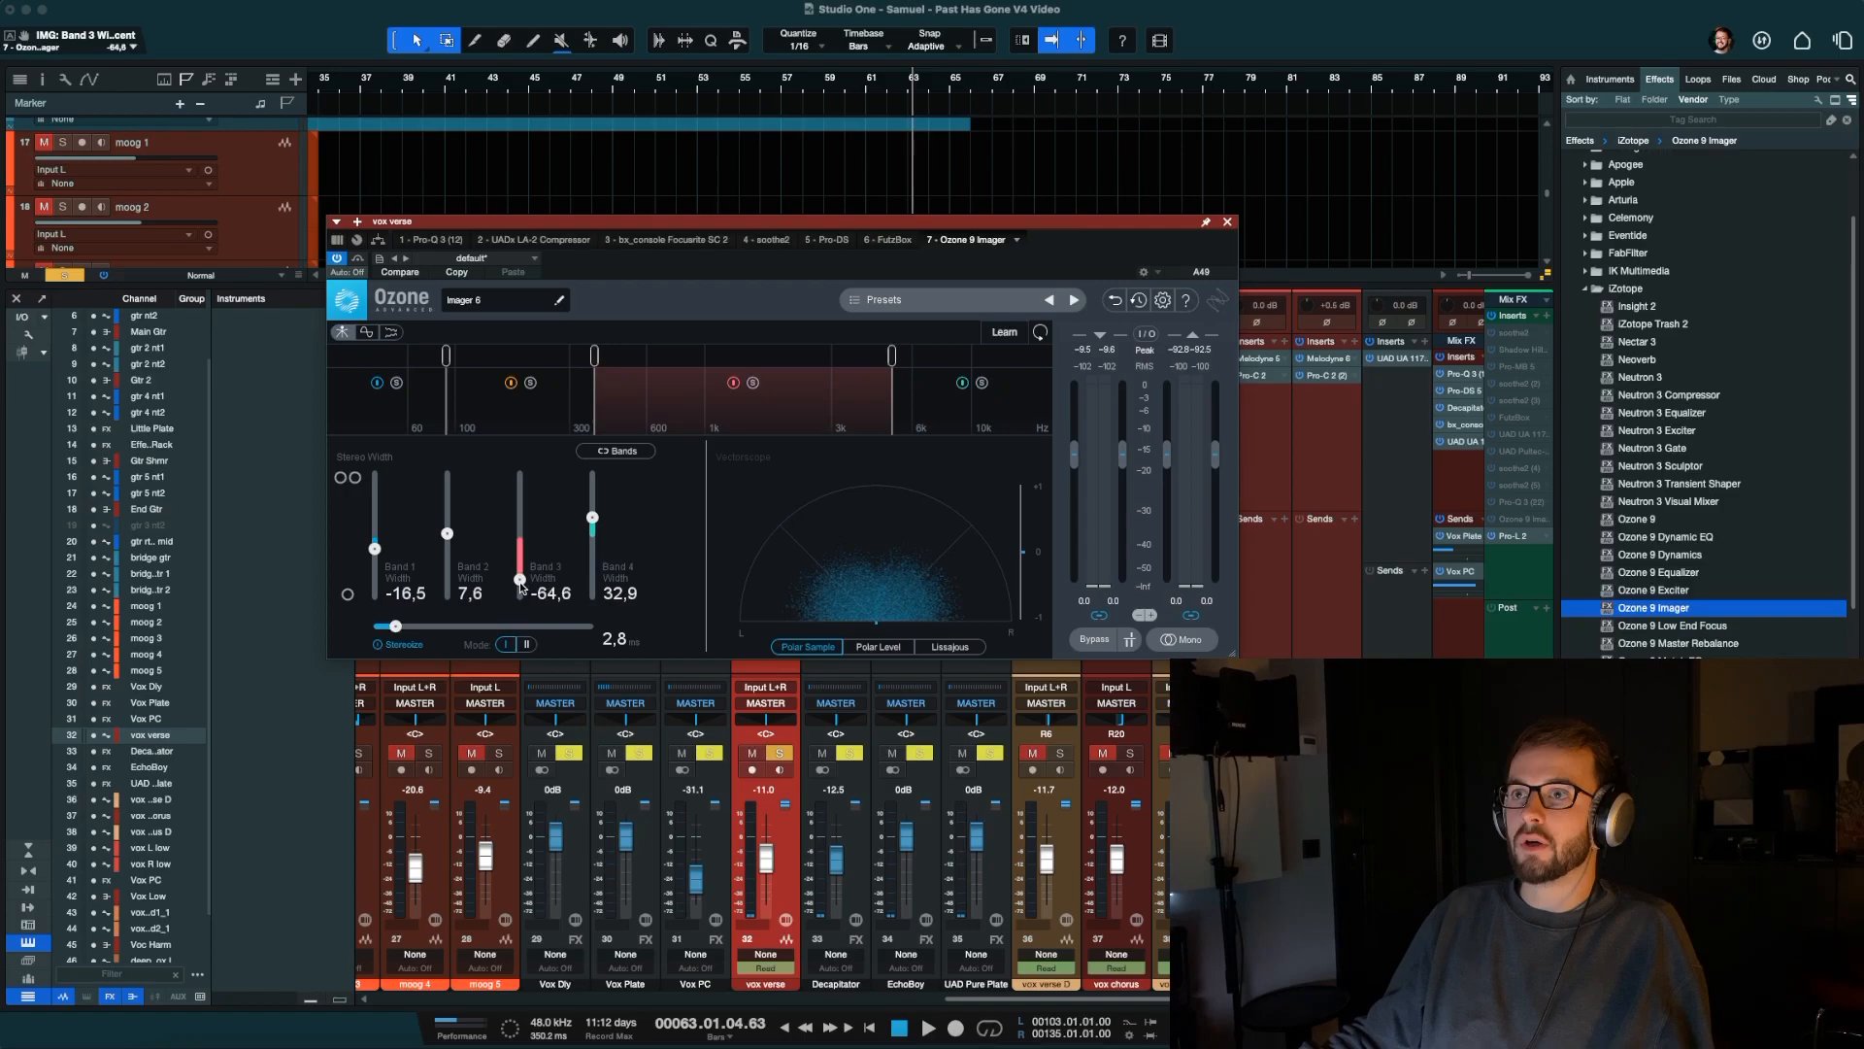
{"action": "left_click", "coordinate": [1229, 224]}
Add Soundtoys MicroShift as a fourth send effect on the vox verse channel.
{"action": "scroll", "coordinate": [1704, 408], "scroll_direction": "down", "scroll_amount": 1}
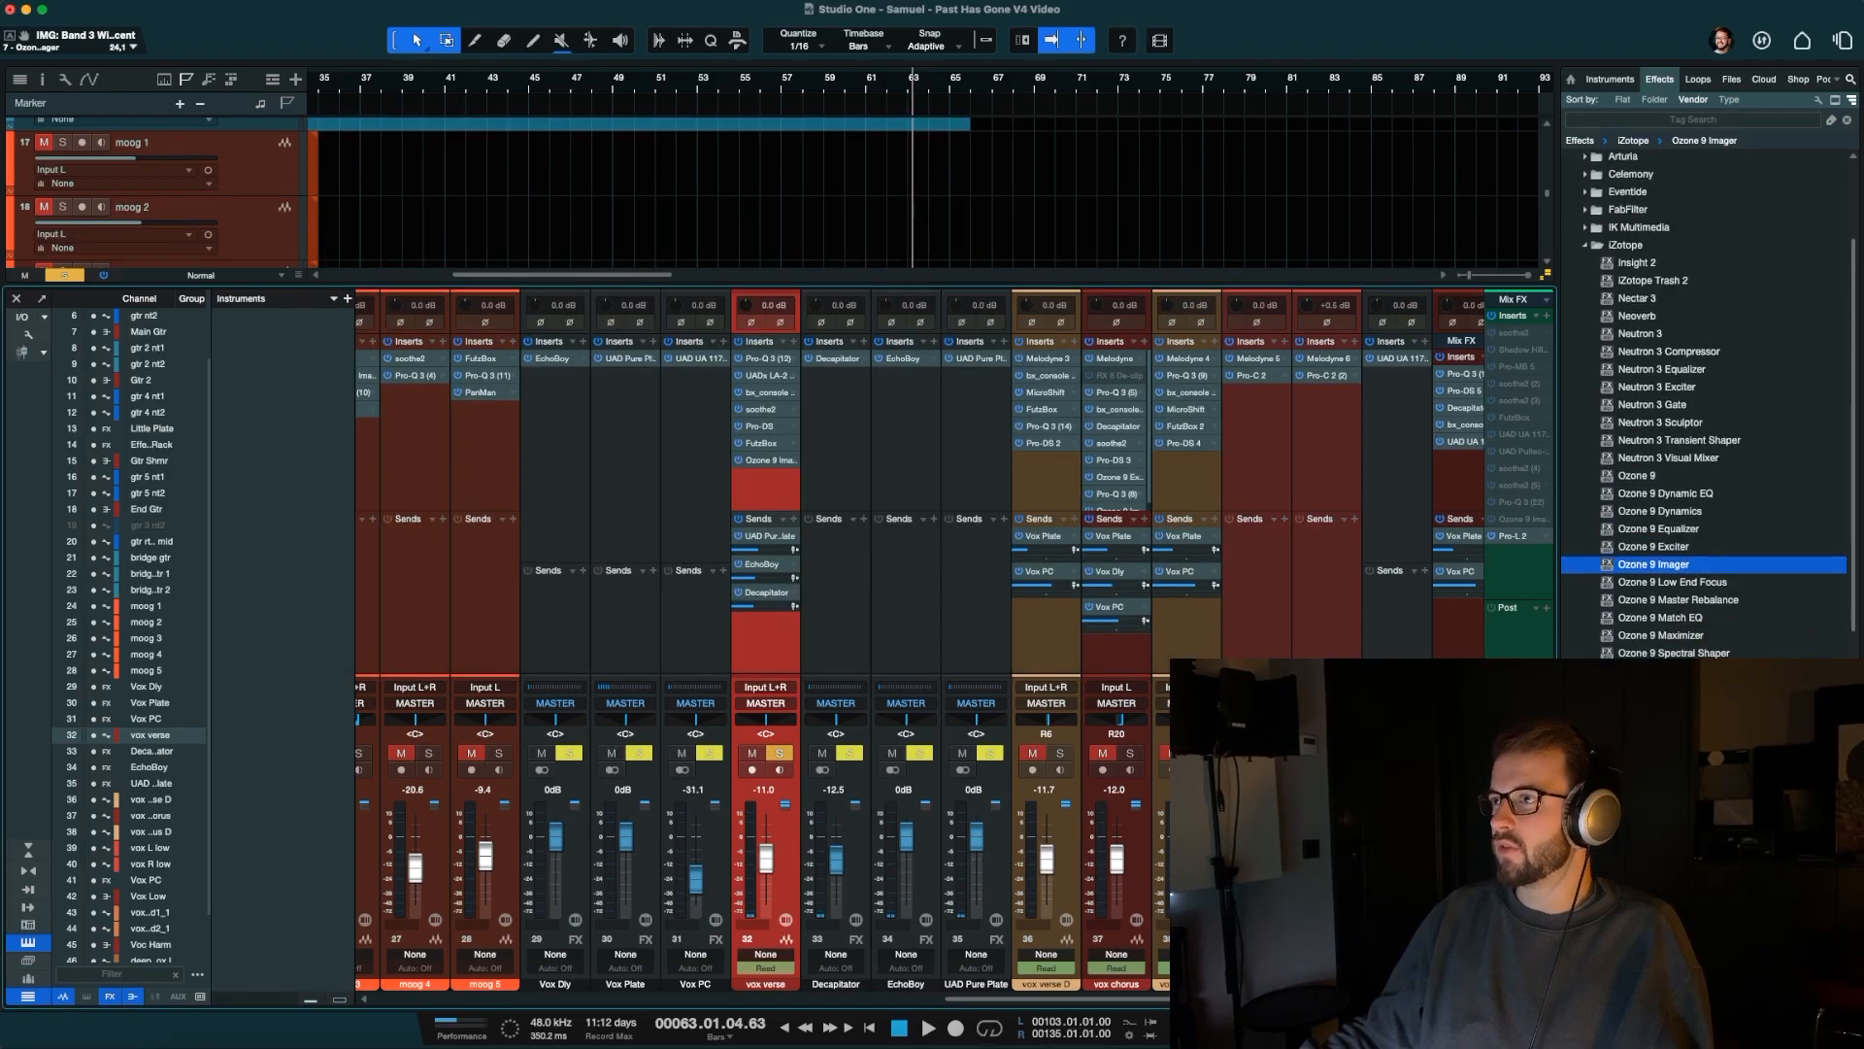
{"action": "left_click", "coordinate": [1630, 246]}
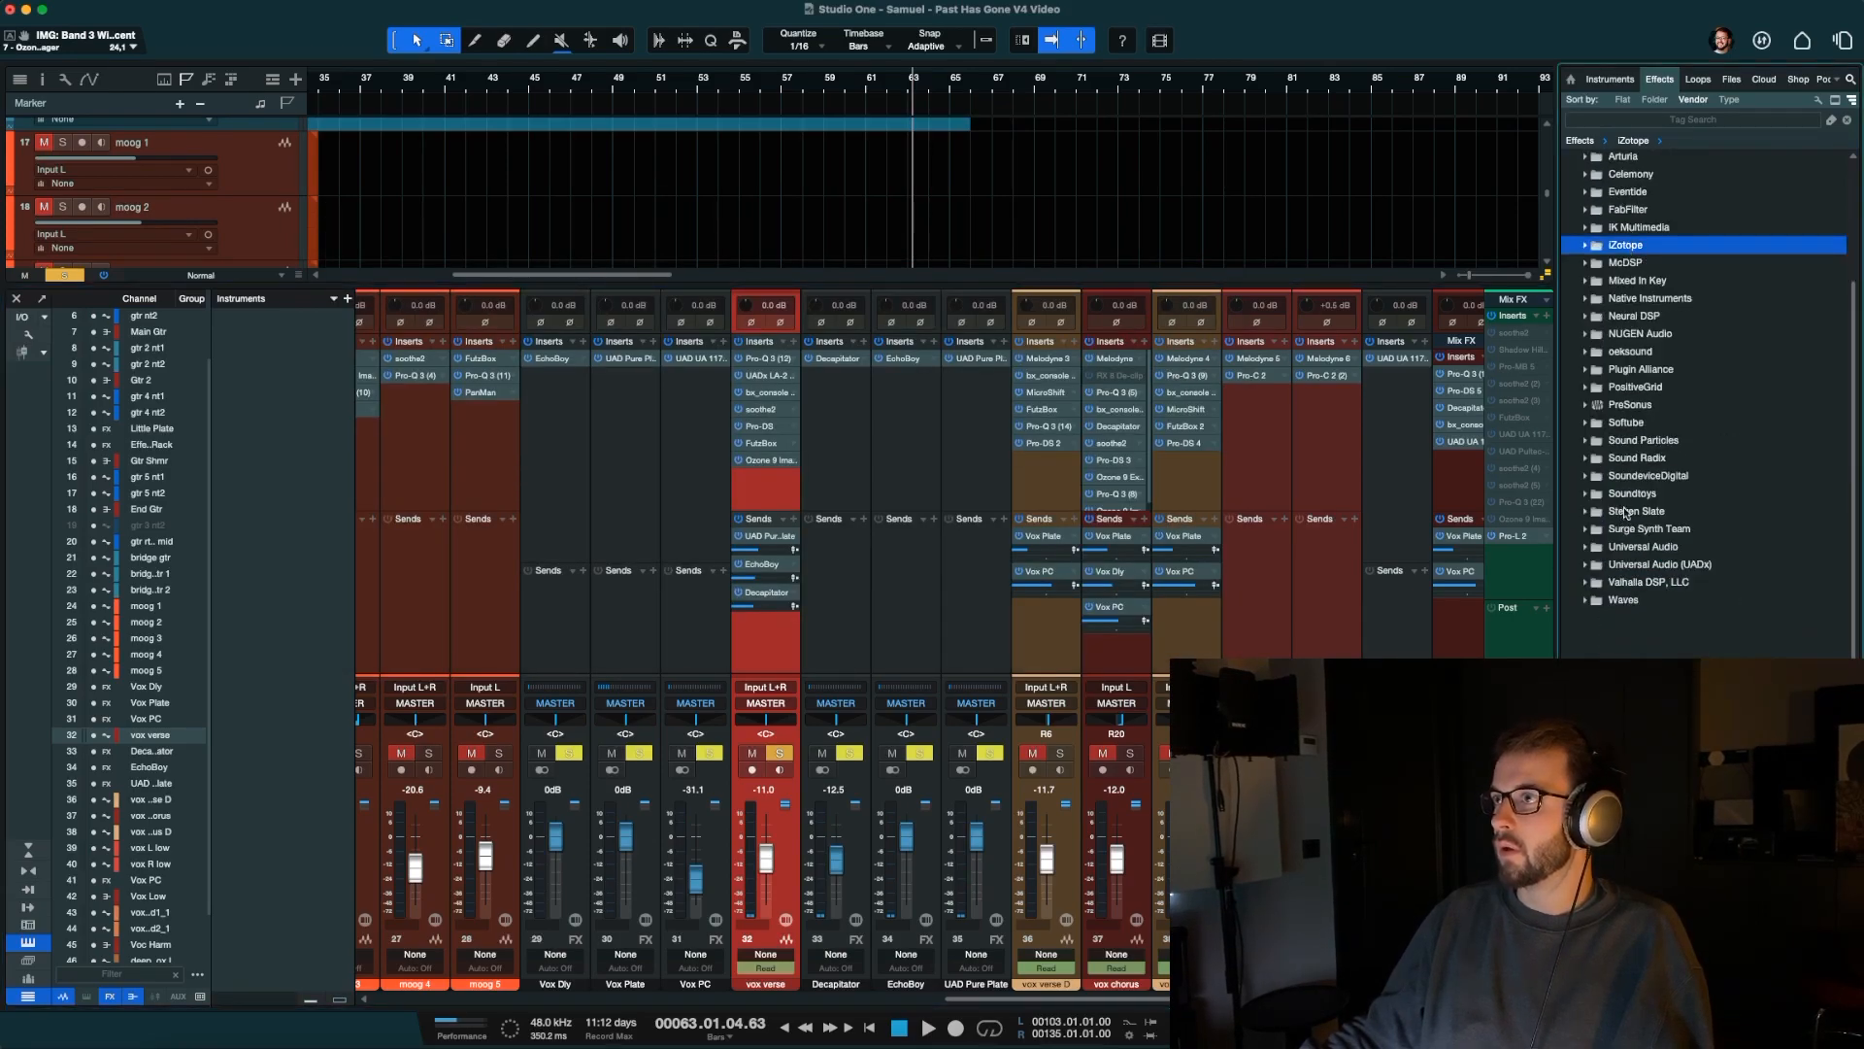
{"action": "left_click", "coordinate": [1631, 495]}
{"action": "scroll", "coordinate": [1655, 573], "scroll_direction": "down", "scroll_amount": 1}
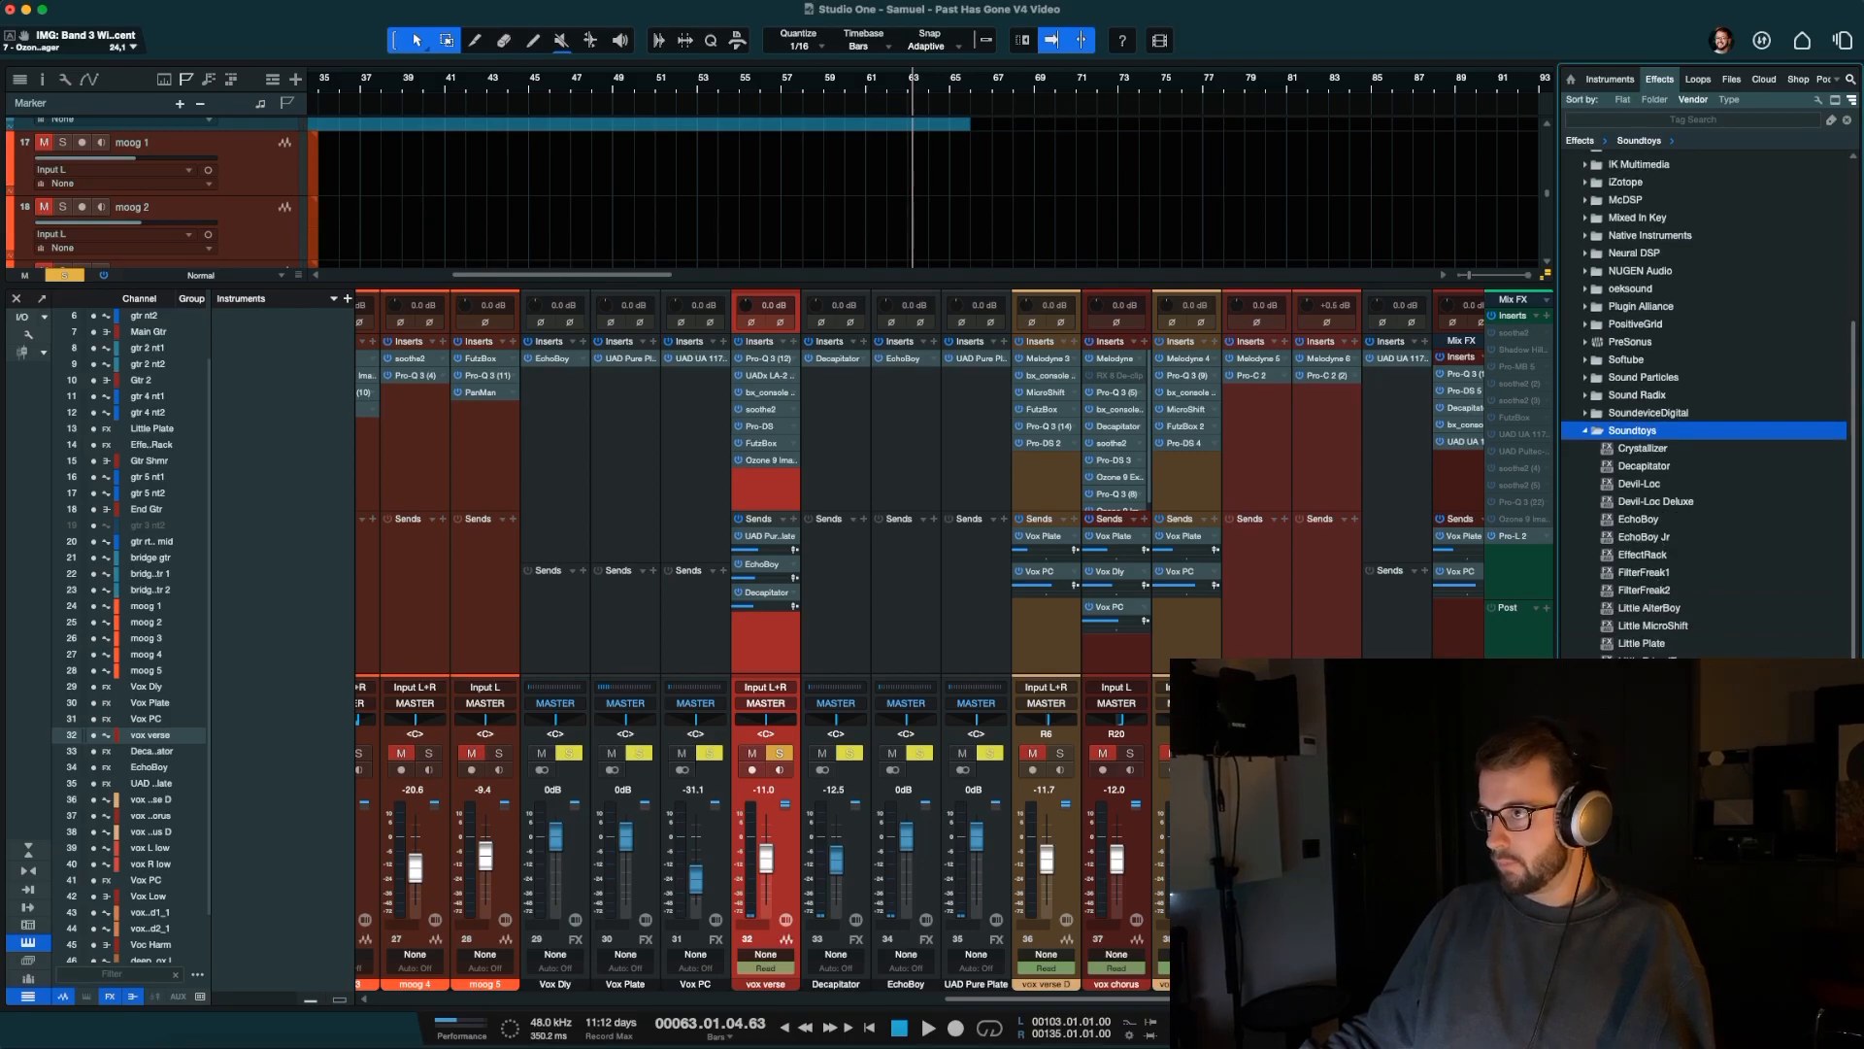
{"action": "left_click_drag", "start_coordinate": [1635, 697], "coordinate": [750, 636]}
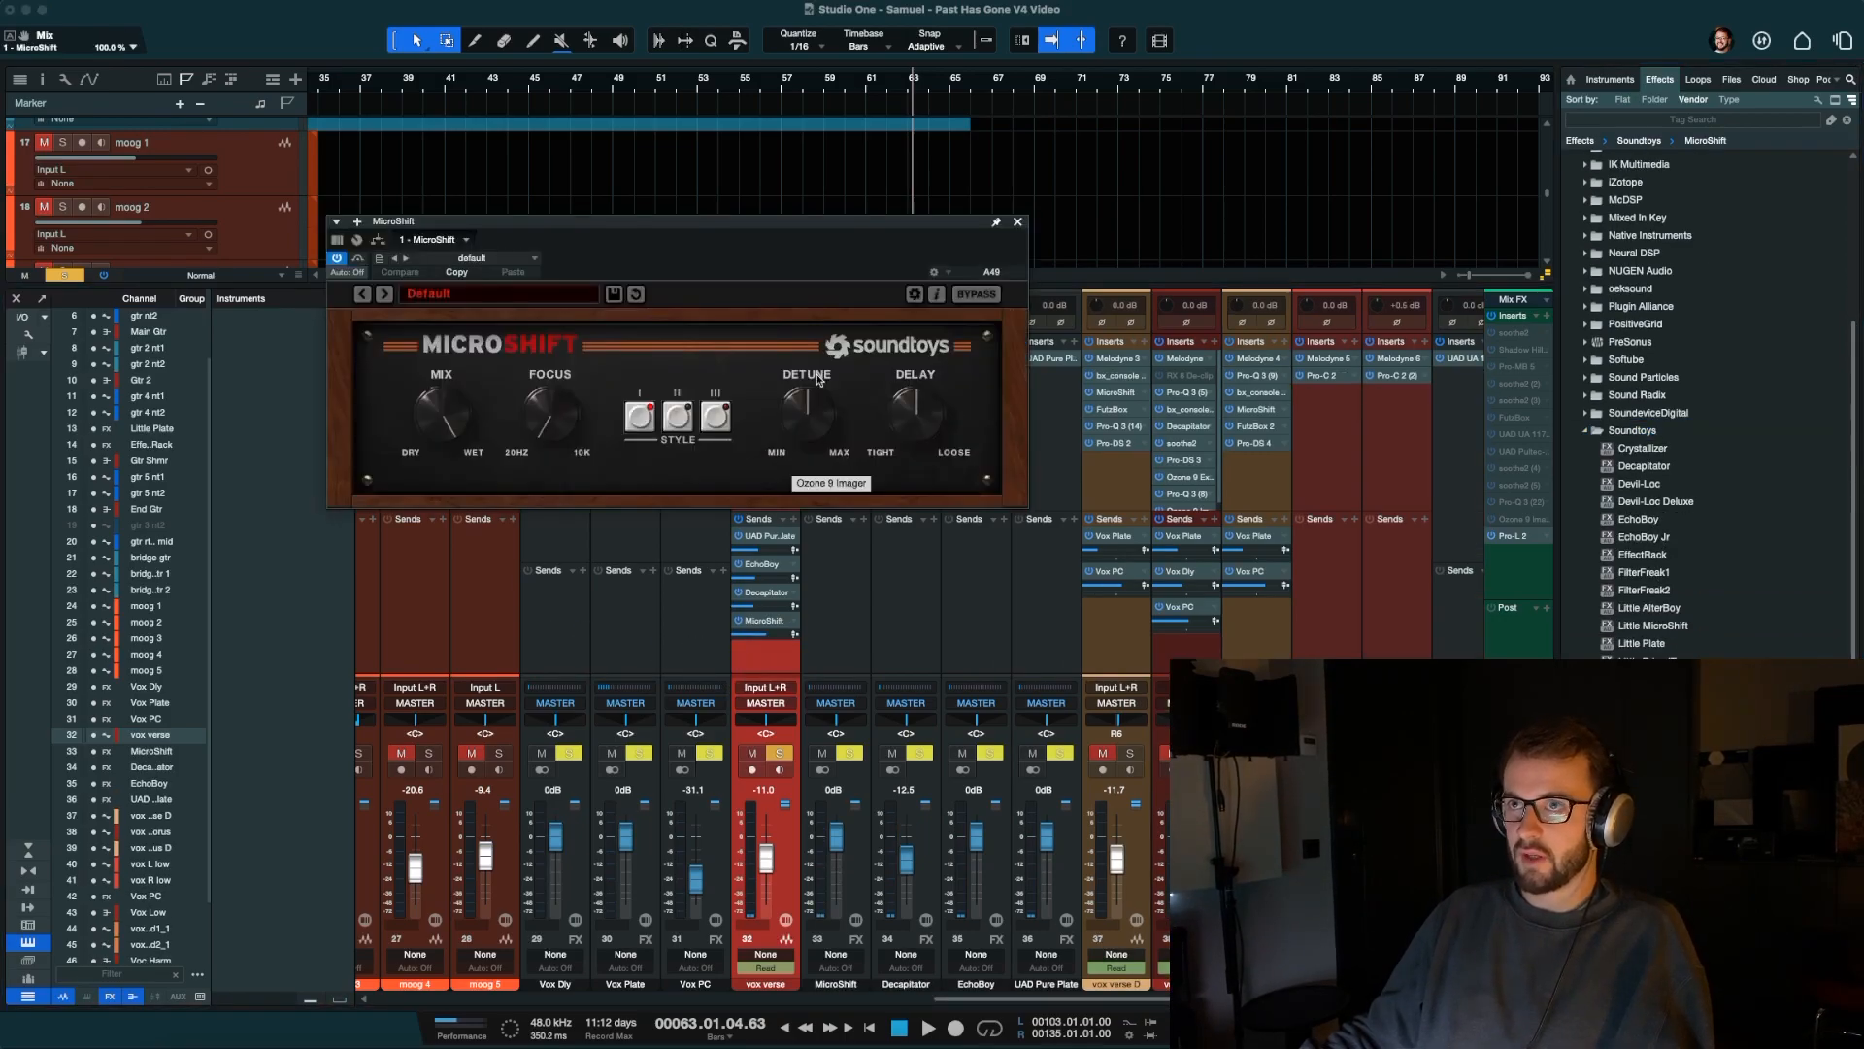
Disable the Ozone 9 Imager insert on the vox verse channel.
{"action": "left_click_drag", "start_coordinate": [920, 224], "coordinate": [498, 656]}
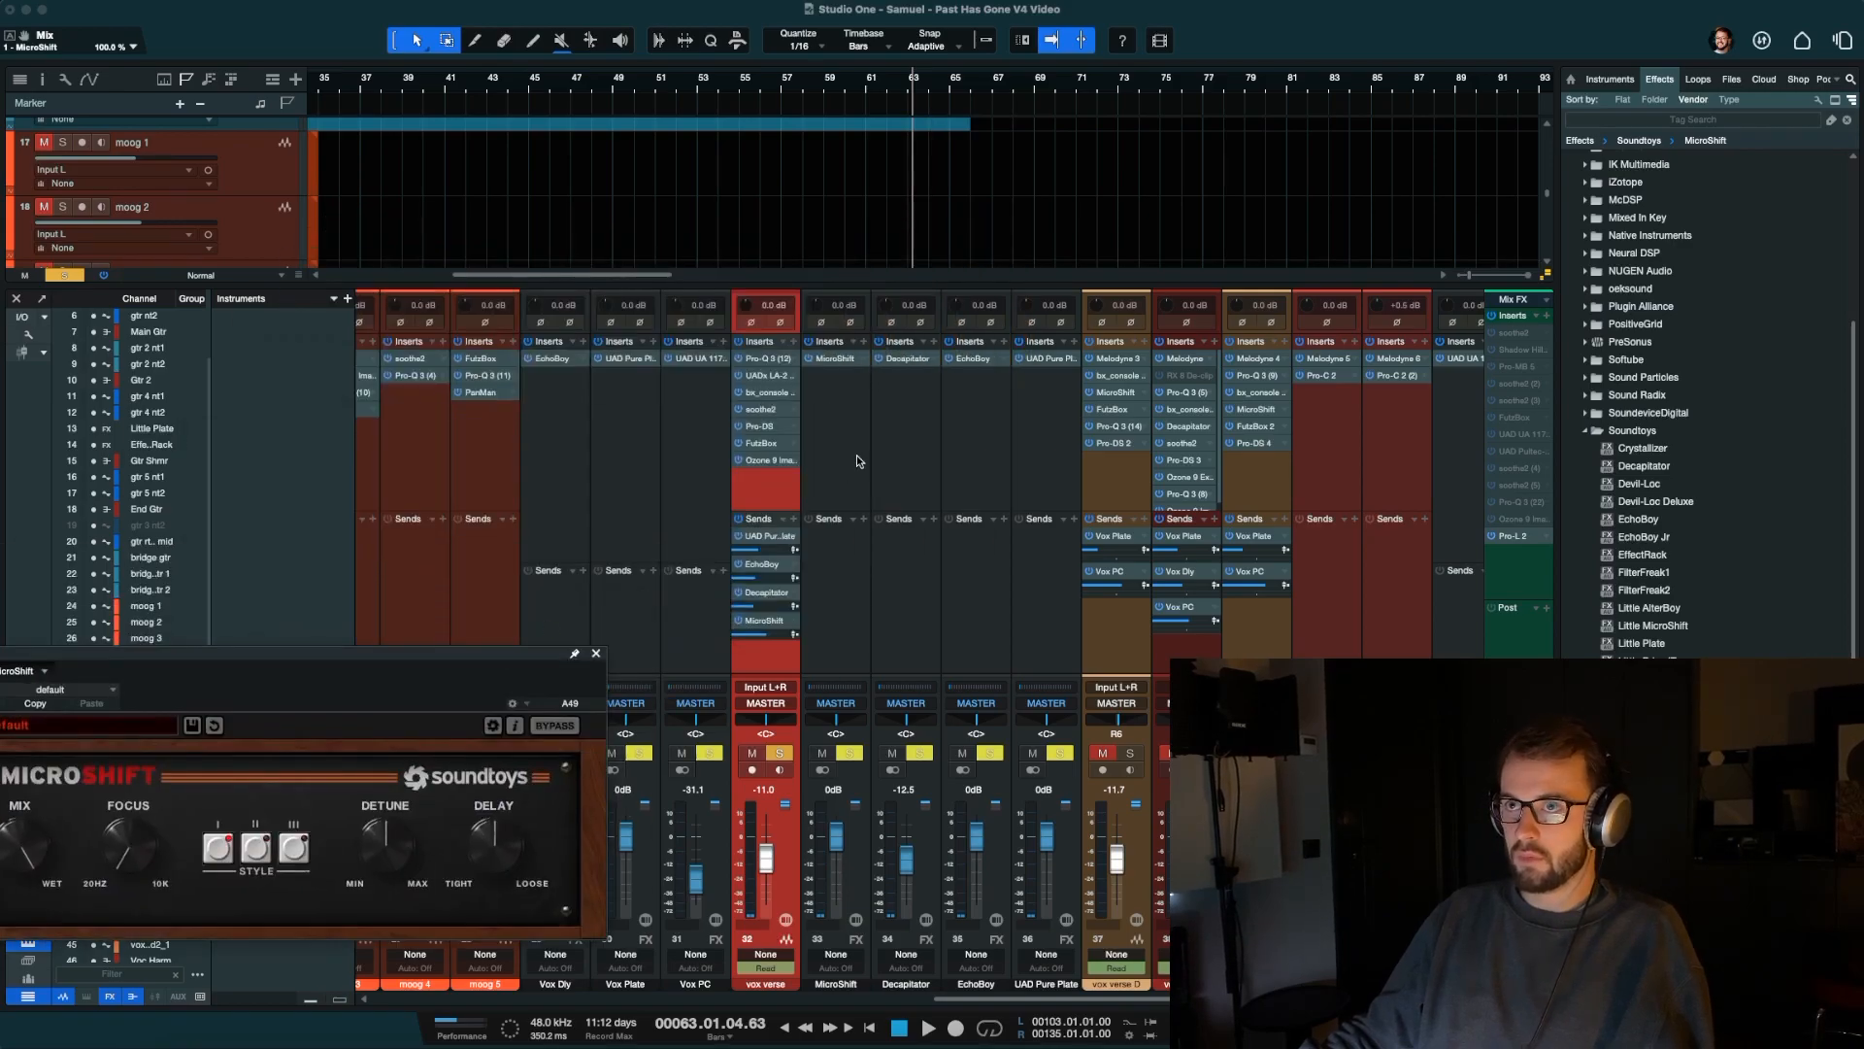
{"action": "right_click", "coordinate": [760, 460]}
{"action": "left_click", "coordinate": [776, 602]}
Play the verse and compare it with the MicroShift send on and off.
{"action": "left_click_drag", "start_coordinate": [434, 654], "coordinate": [659, 846]}
{"action": "key", "text": "space"}
{"action": "left_click", "coordinate": [739, 624]}
{"action": "mouse_move", "coordinate": [761, 633]}
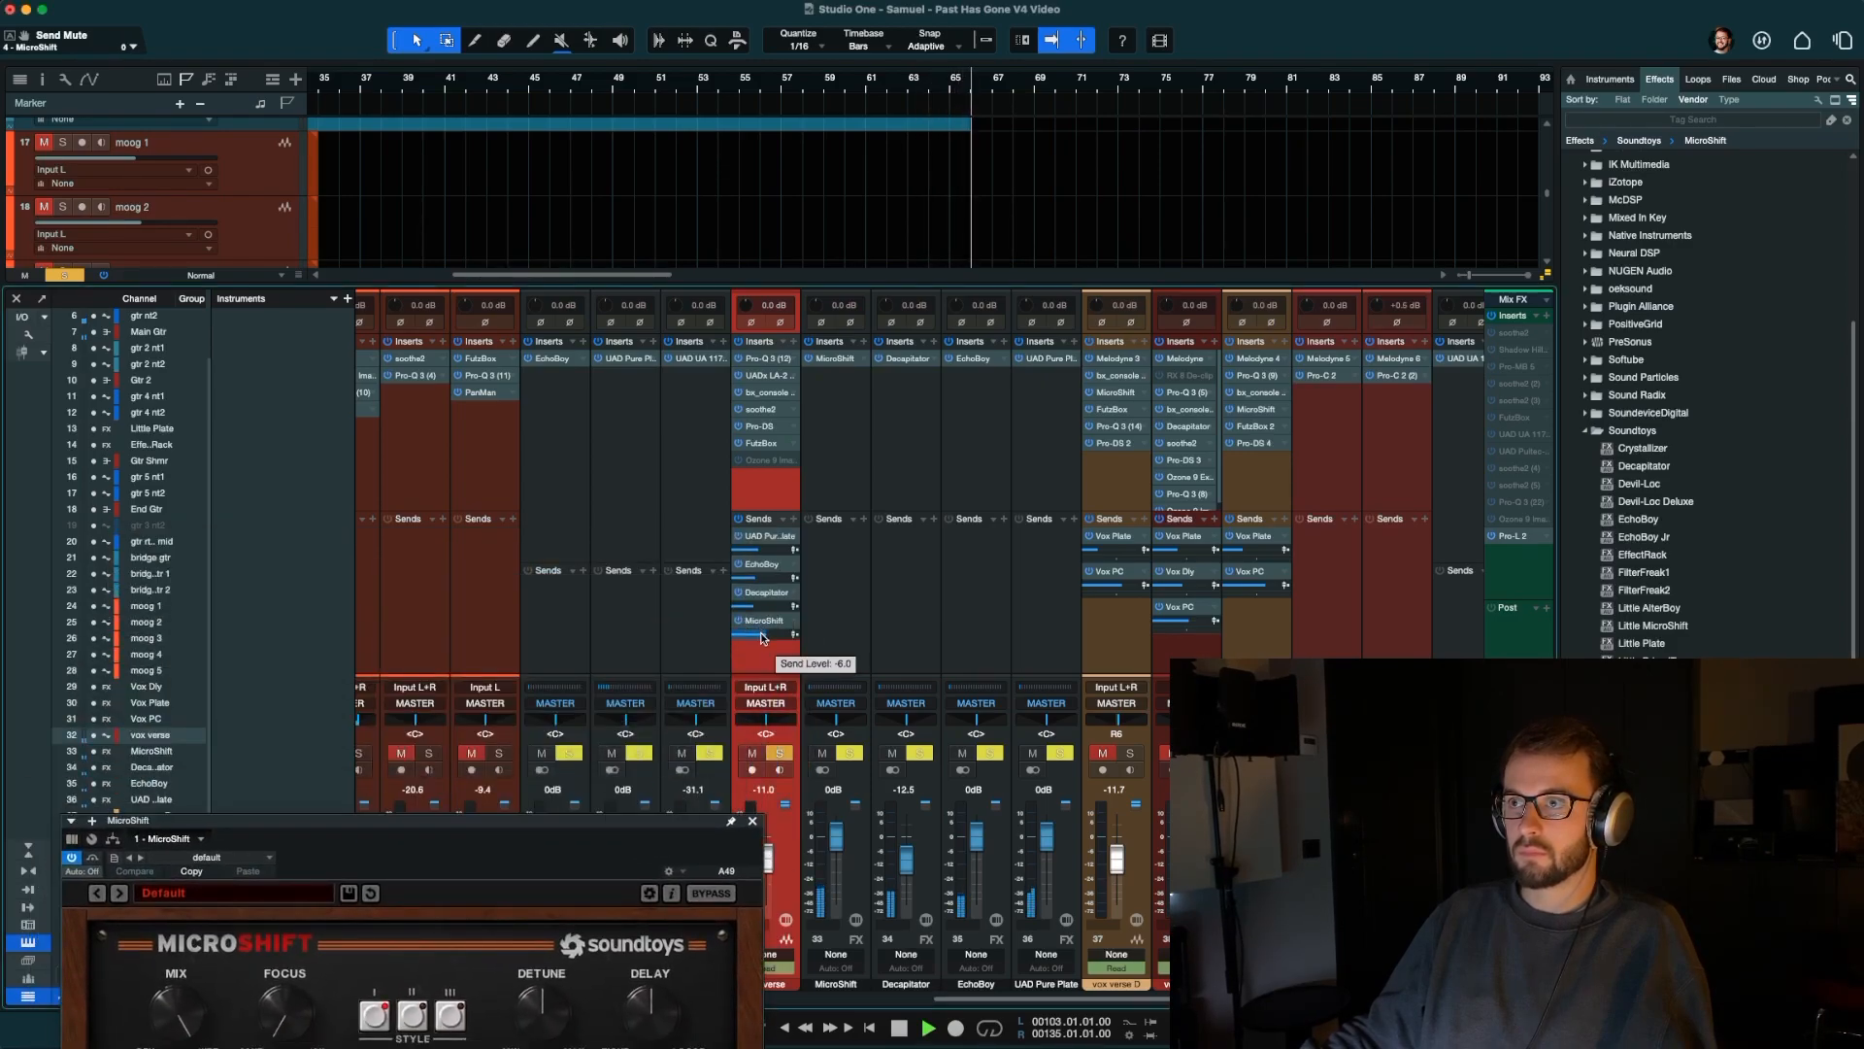
{"action": "key", "text": "space"}
{"action": "left_click_drag", "start_coordinate": [629, 818], "coordinate": [570, 482]}
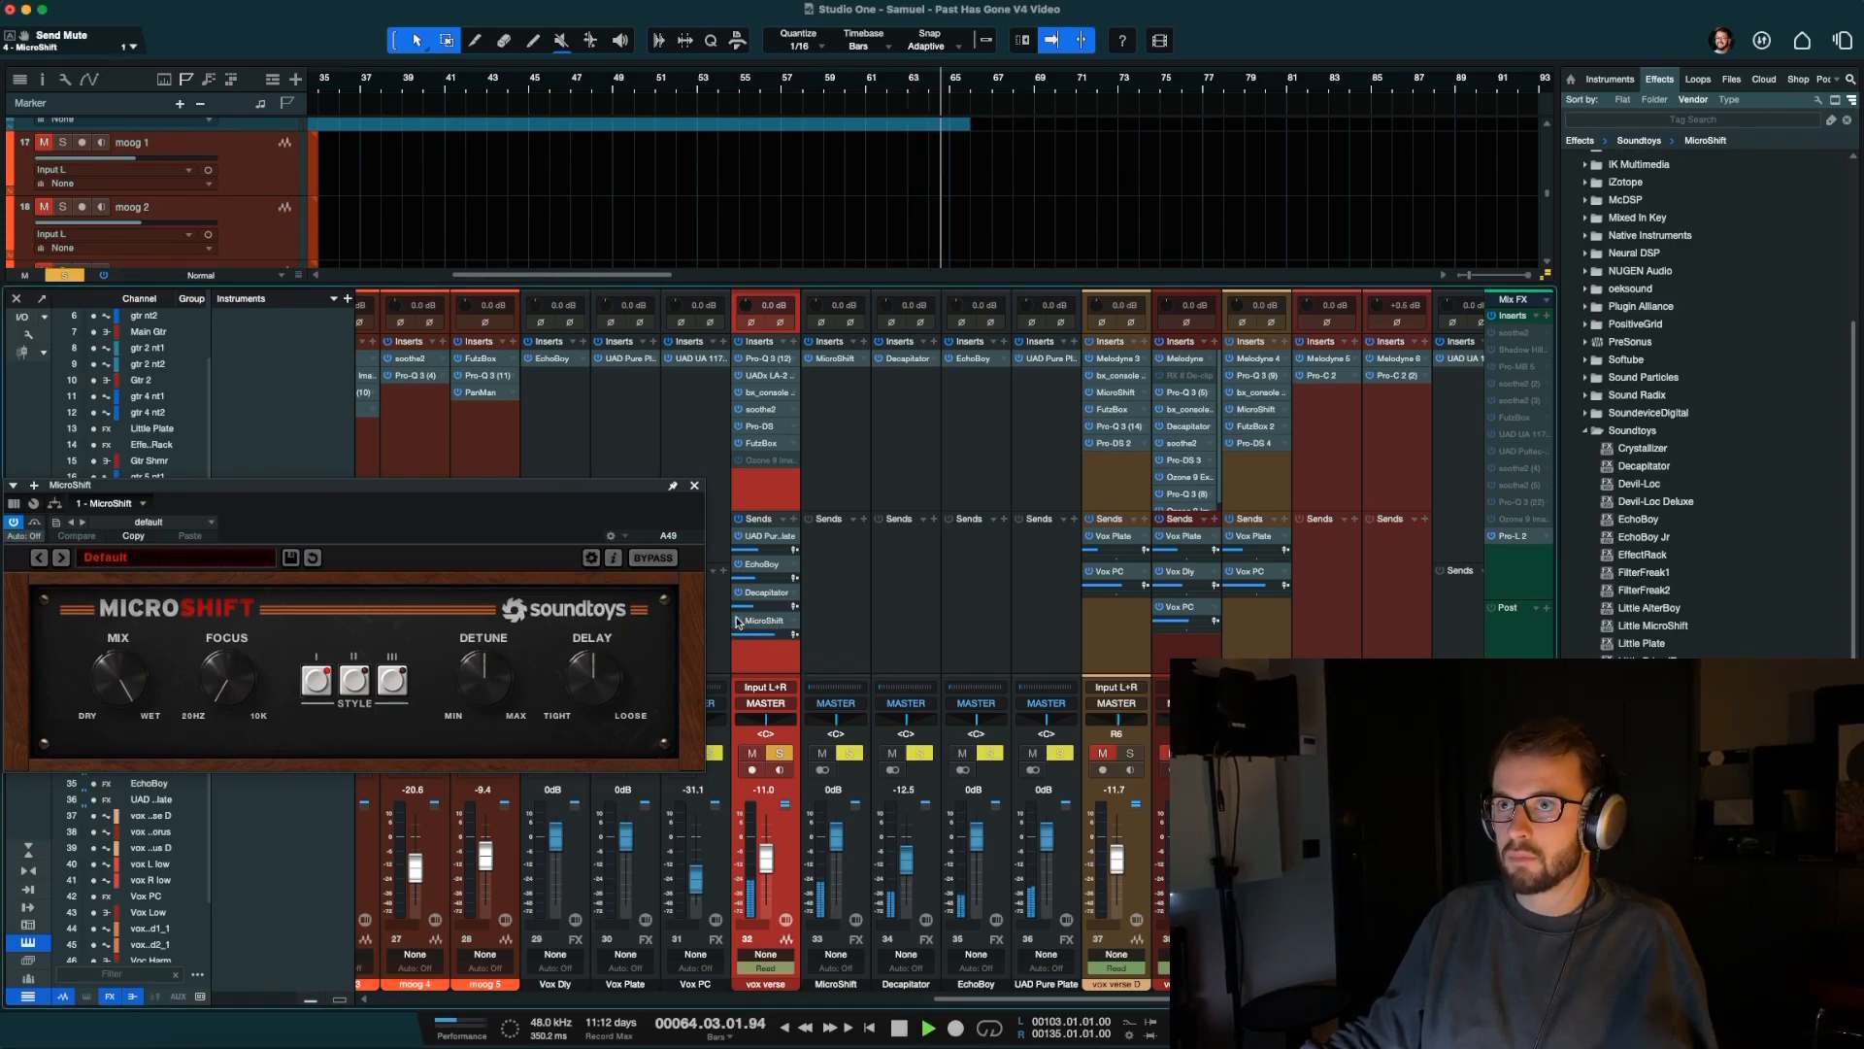
Balance the MicroShift send against the playing verse, setting its level to -7.0 dB.
{"action": "left_click_drag", "start_coordinate": [774, 634], "coordinate": [758, 634]}
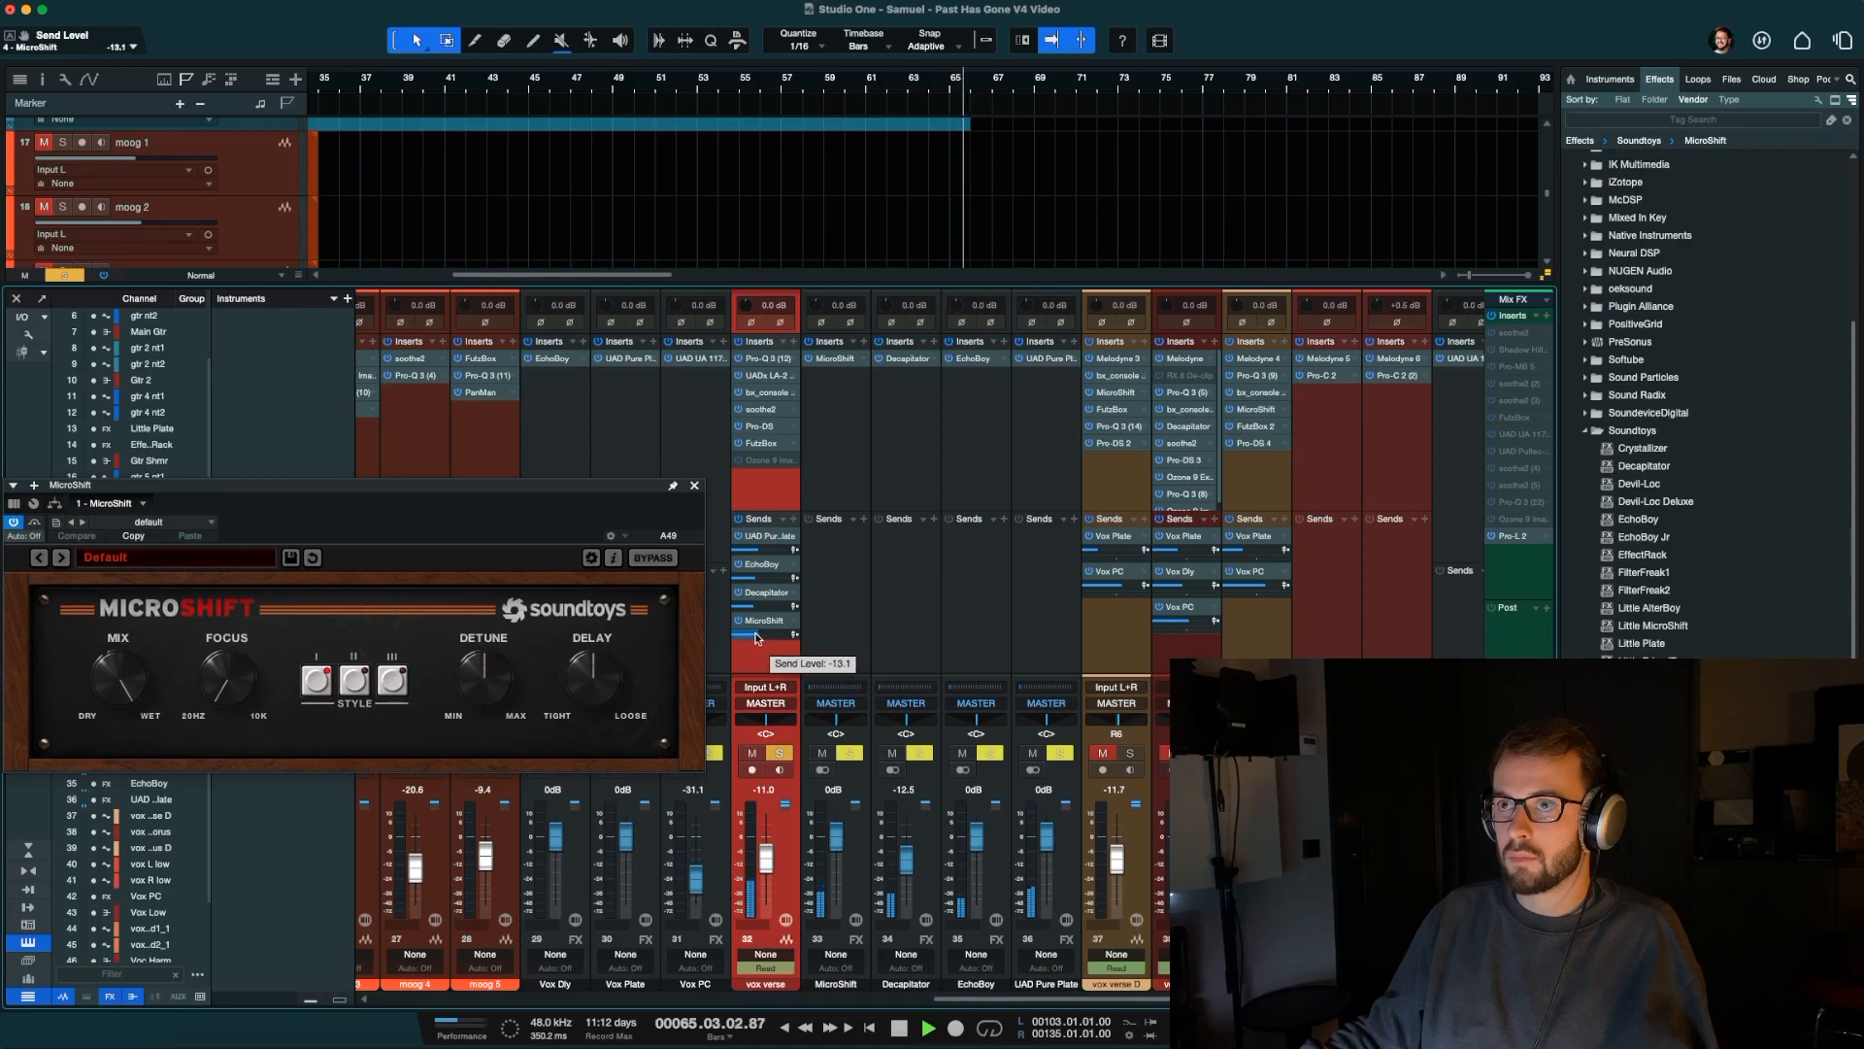
{"action": "left_click", "coordinate": [738, 620]}
{"action": "left_click", "coordinate": [739, 621]}
{"action": "left_click_drag", "start_coordinate": [767, 634], "coordinate": [778, 636]}
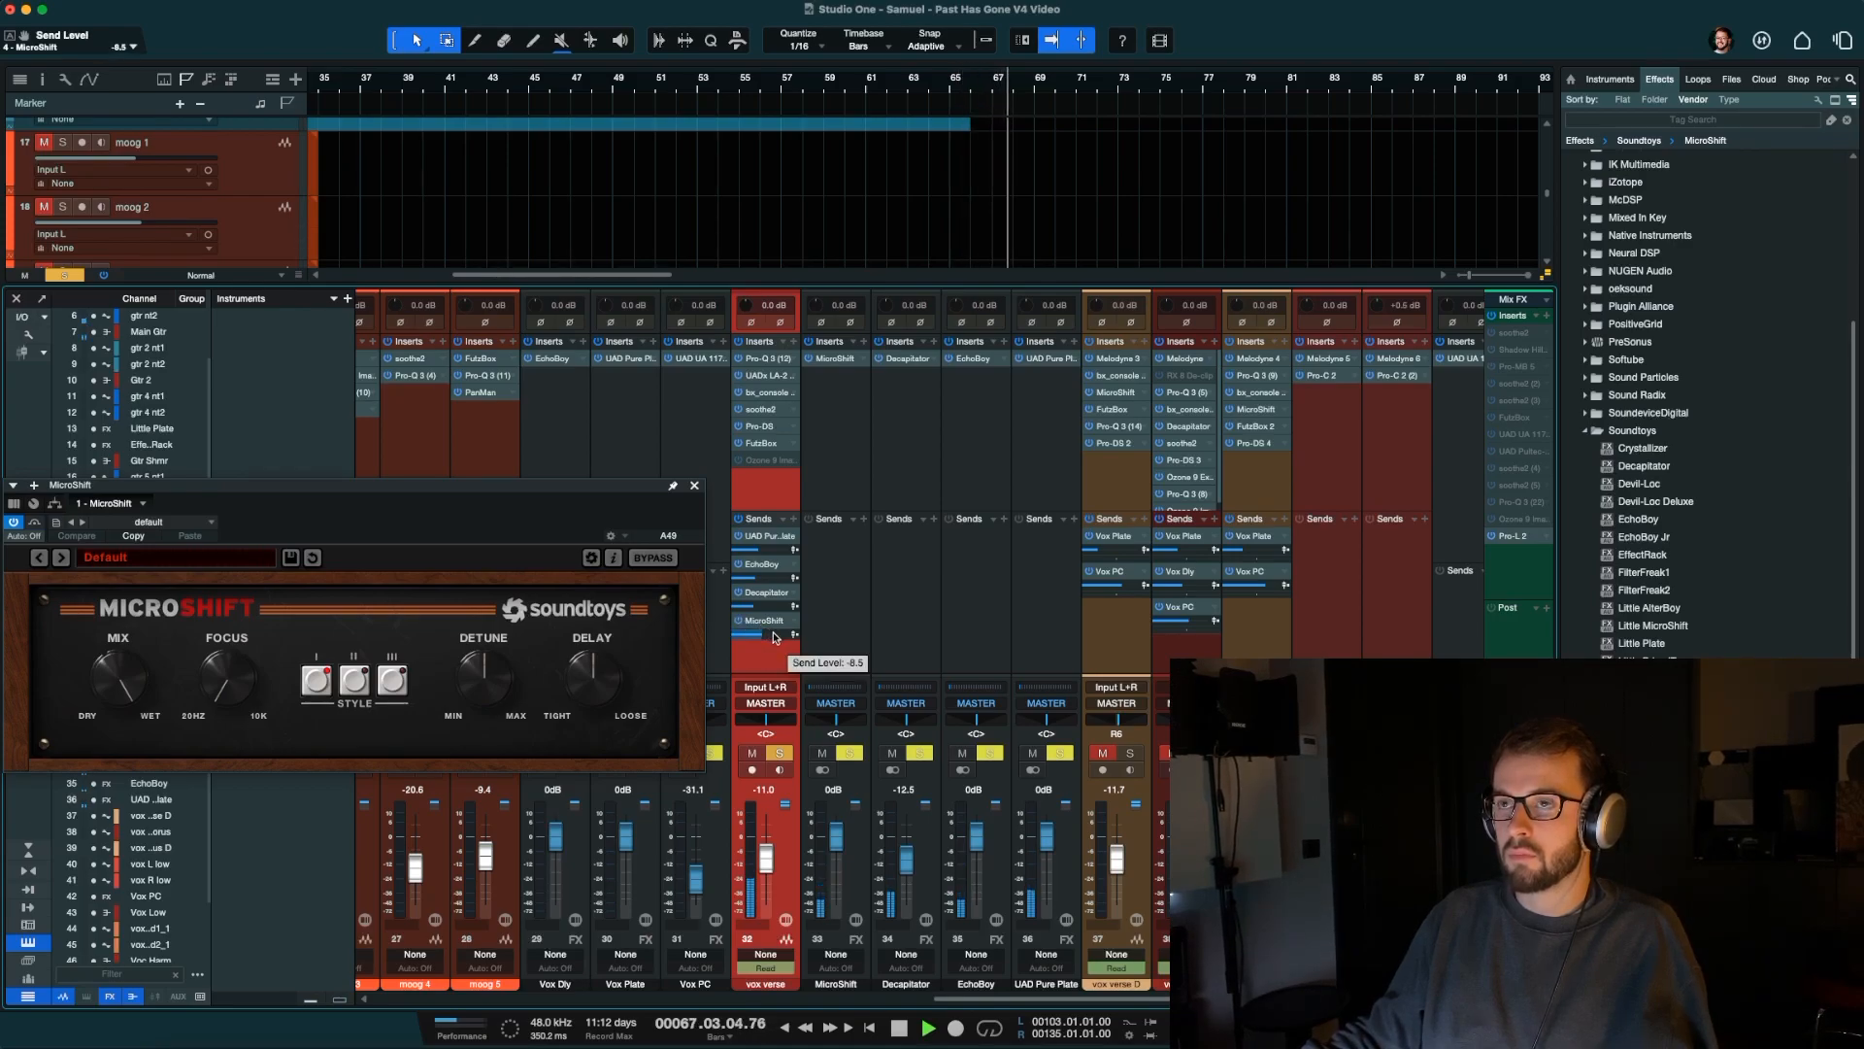
{"action": "left_click", "coordinate": [694, 487]}
Clear the channel solos so the full mix plays, and look across the mixer from the drums to the vox verse channel.
{"action": "scroll", "coordinate": [551, 582], "scroll_direction": "left", "scroll_amount": 10}
{"action": "scroll", "coordinate": [551, 582], "scroll_direction": "left", "scroll_amount": 10}
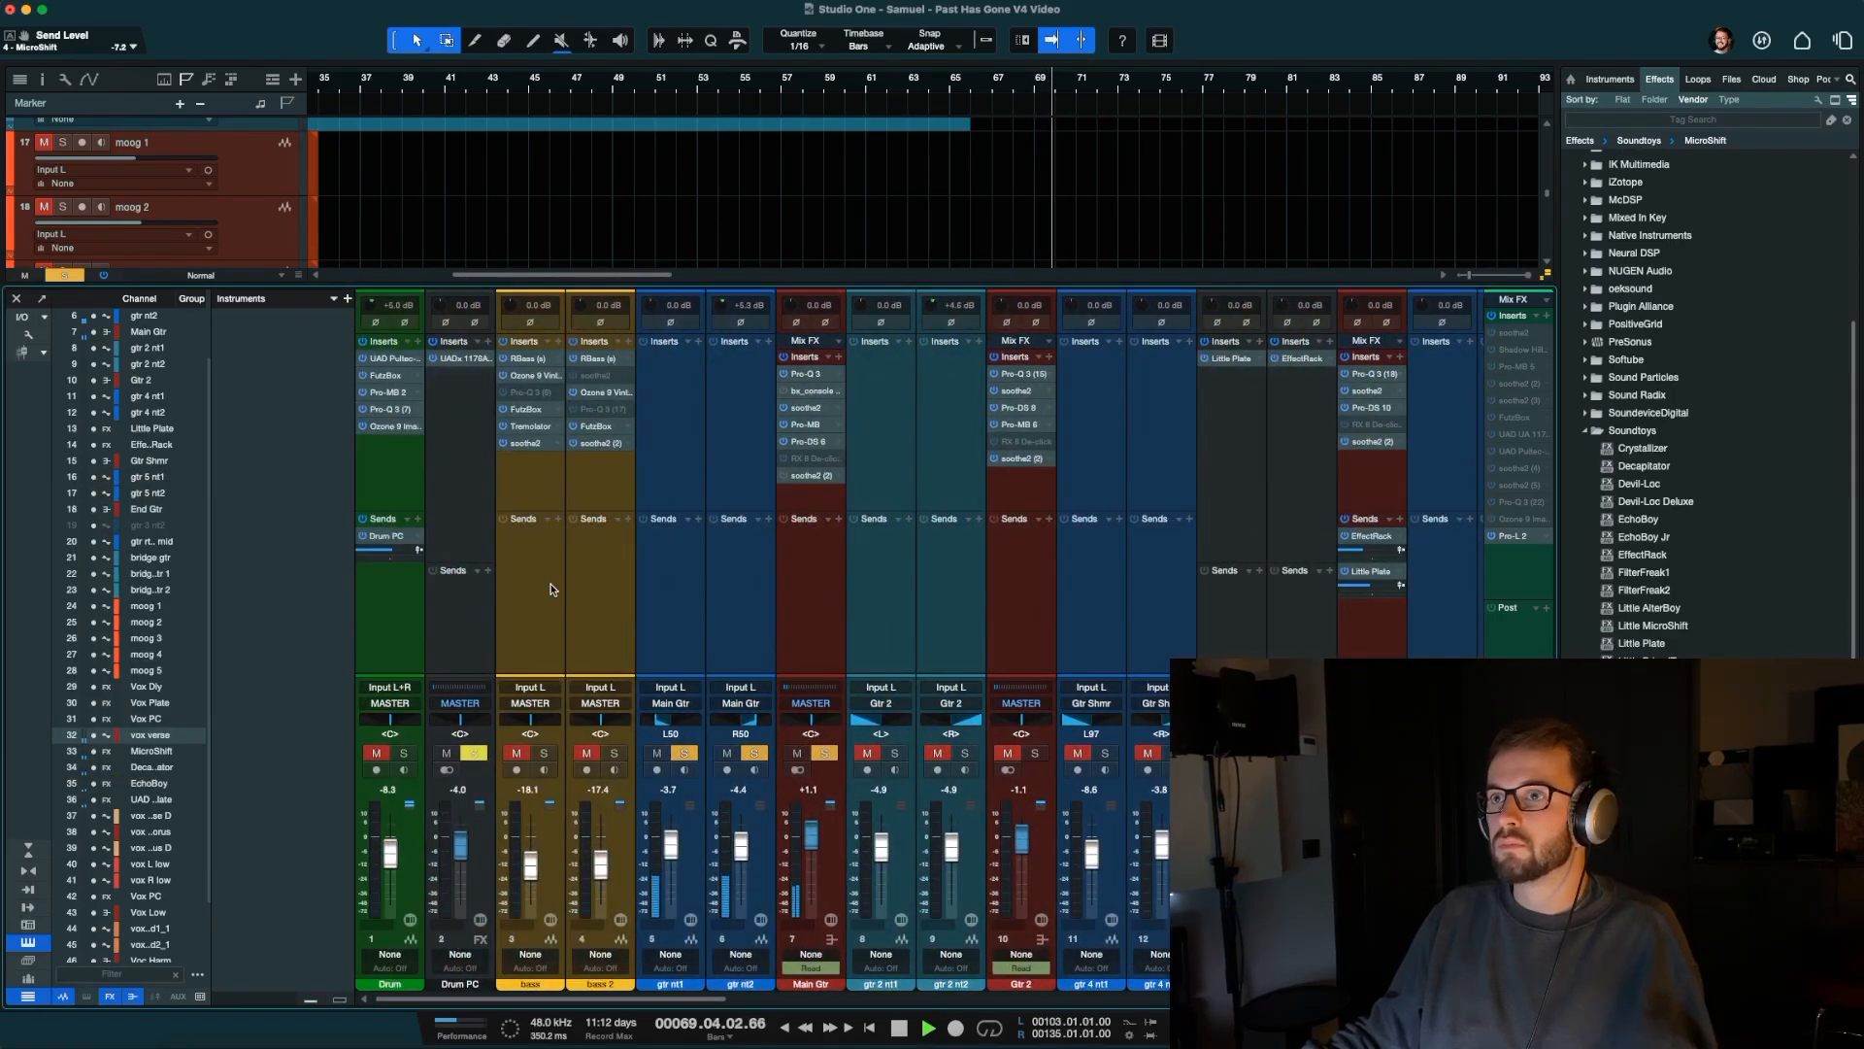
{"action": "scroll", "coordinate": [656, 589], "scroll_direction": "right", "scroll_amount": 6}
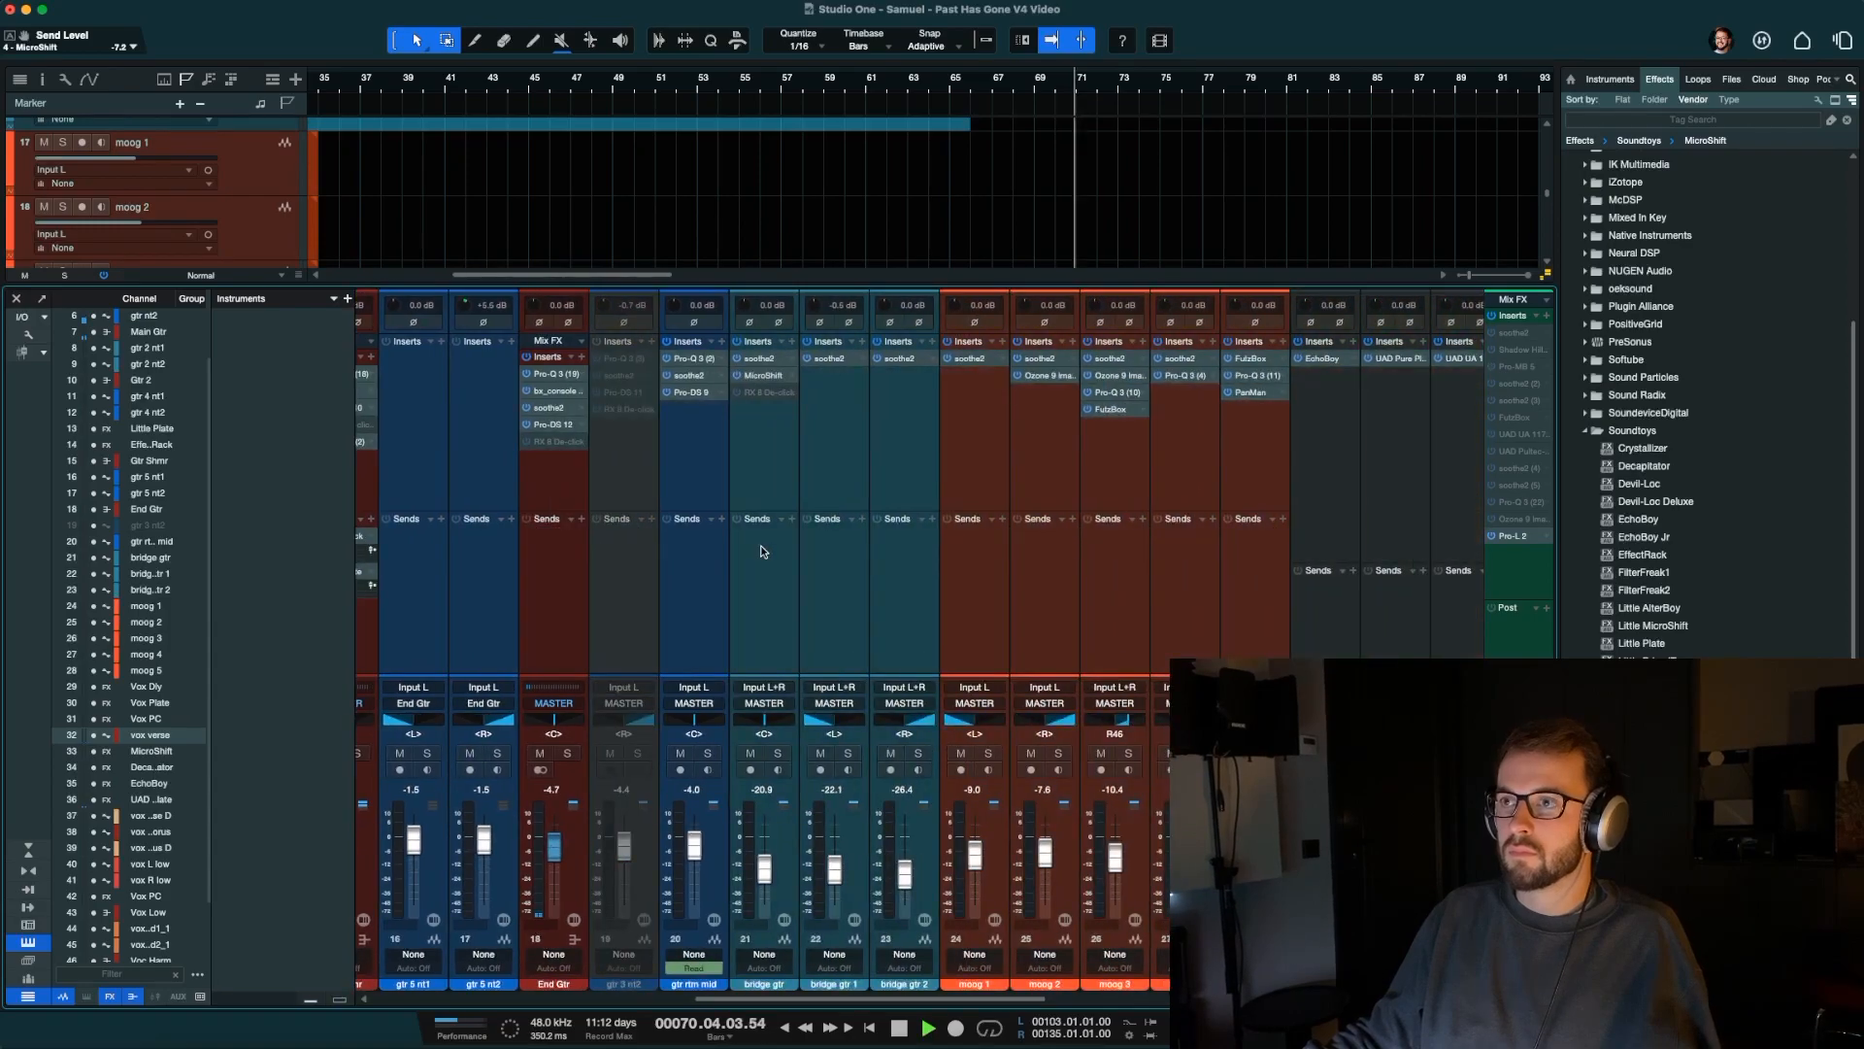
{"action": "scroll", "coordinate": [733, 574], "scroll_direction": "right", "scroll_amount": 5}
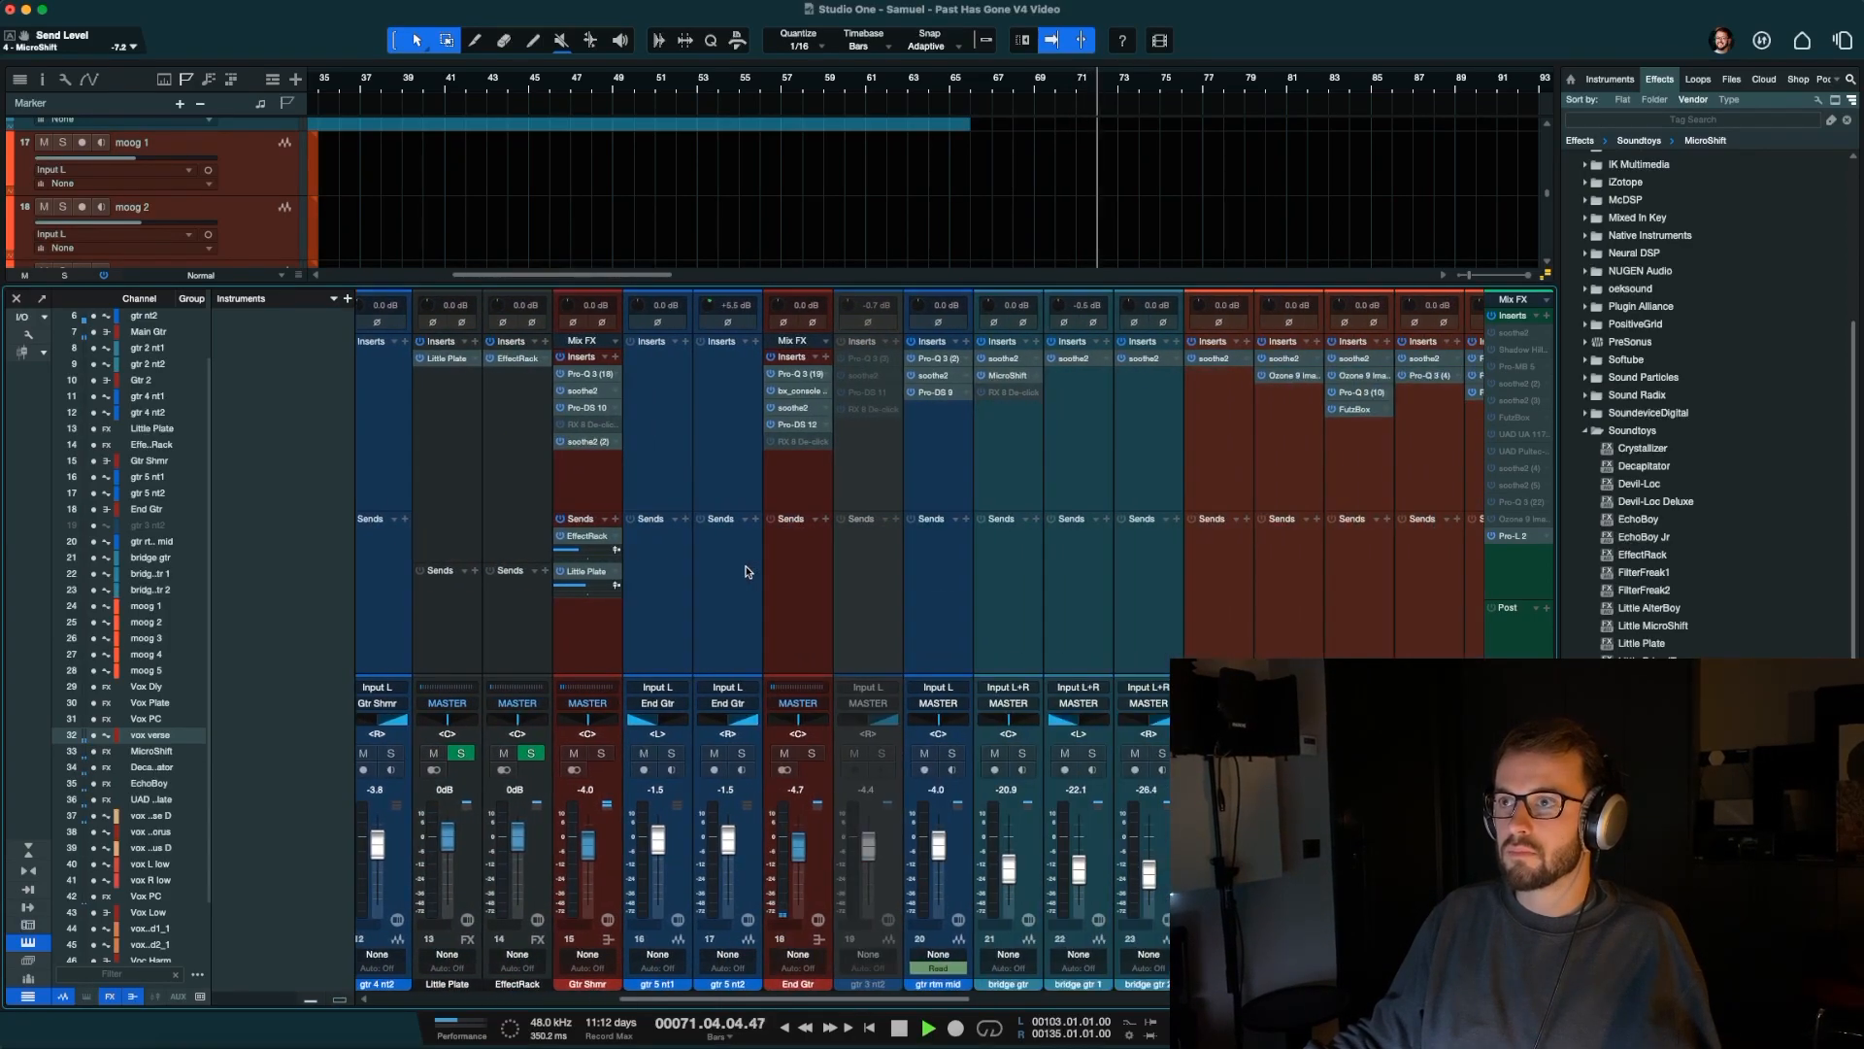
{"action": "scroll", "coordinate": [746, 571], "scroll_direction": "left", "scroll_amount": 8}
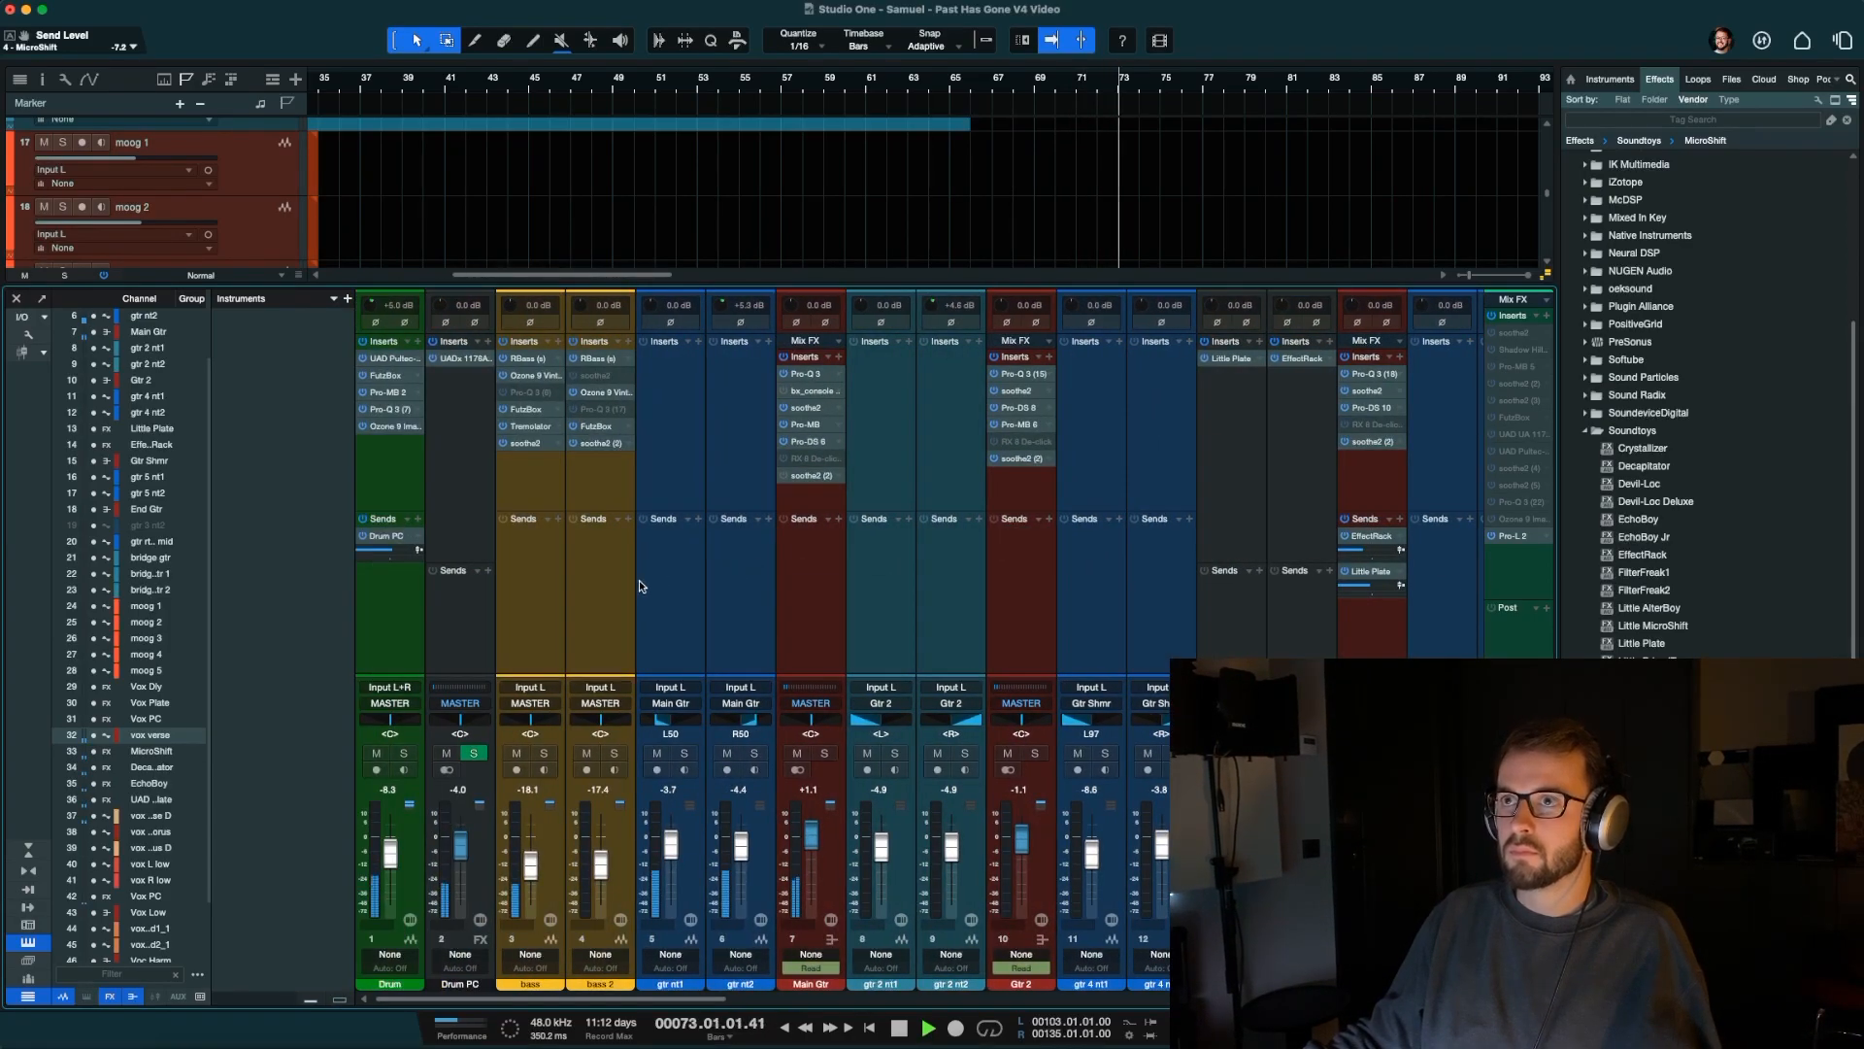
{"action": "scroll", "coordinate": [622, 582], "scroll_direction": "right", "scroll_amount": 14}
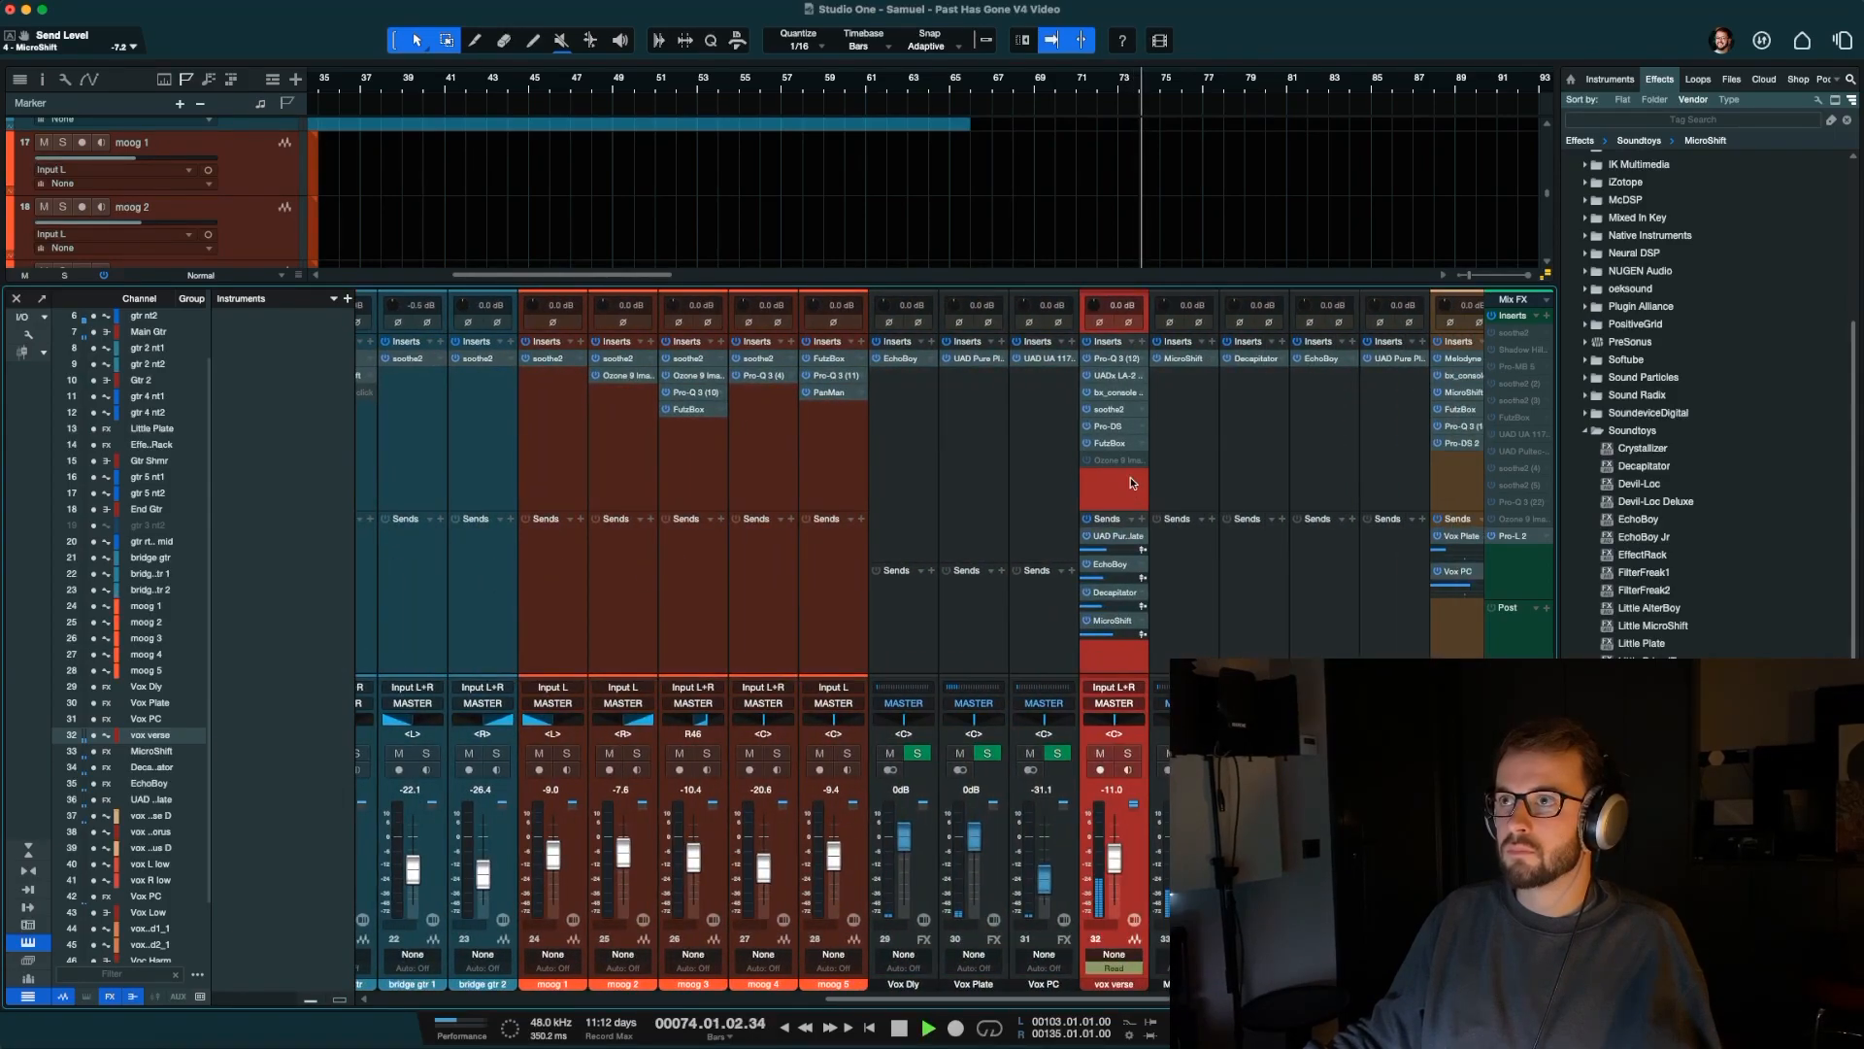
Restart playback at bar 23, where the first verse vocal begins, and listen to the vocal within the full mix.
{"action": "key", "text": "F3"}
{"action": "scroll", "coordinate": [641, 218], "scroll_direction": "left", "scroll_amount": 8}
{"action": "key", "text": "space"}
{"action": "left_click", "coordinate": [779, 77]}
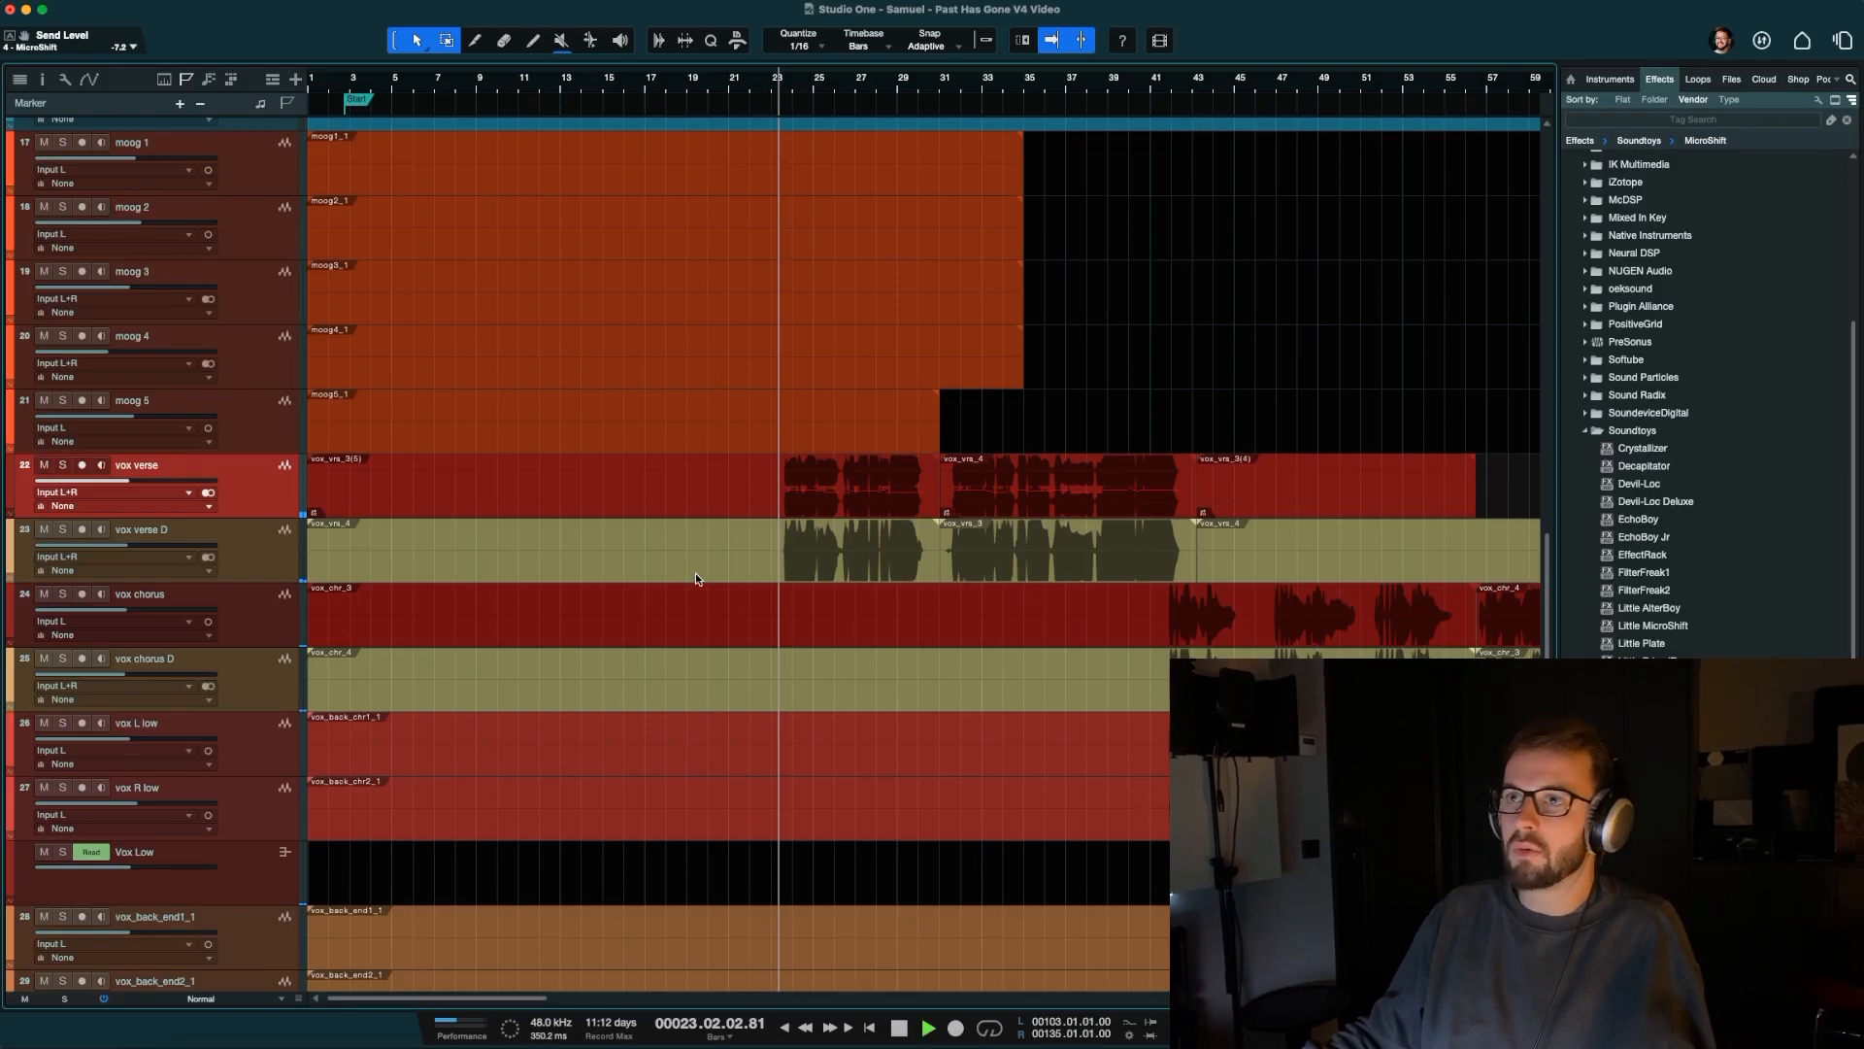
{"action": "scroll", "coordinate": [695, 578], "scroll_direction": "down", "scroll_amount": 1}
{"action": "key", "text": "space"}
{"action": "key", "text": "F3"}
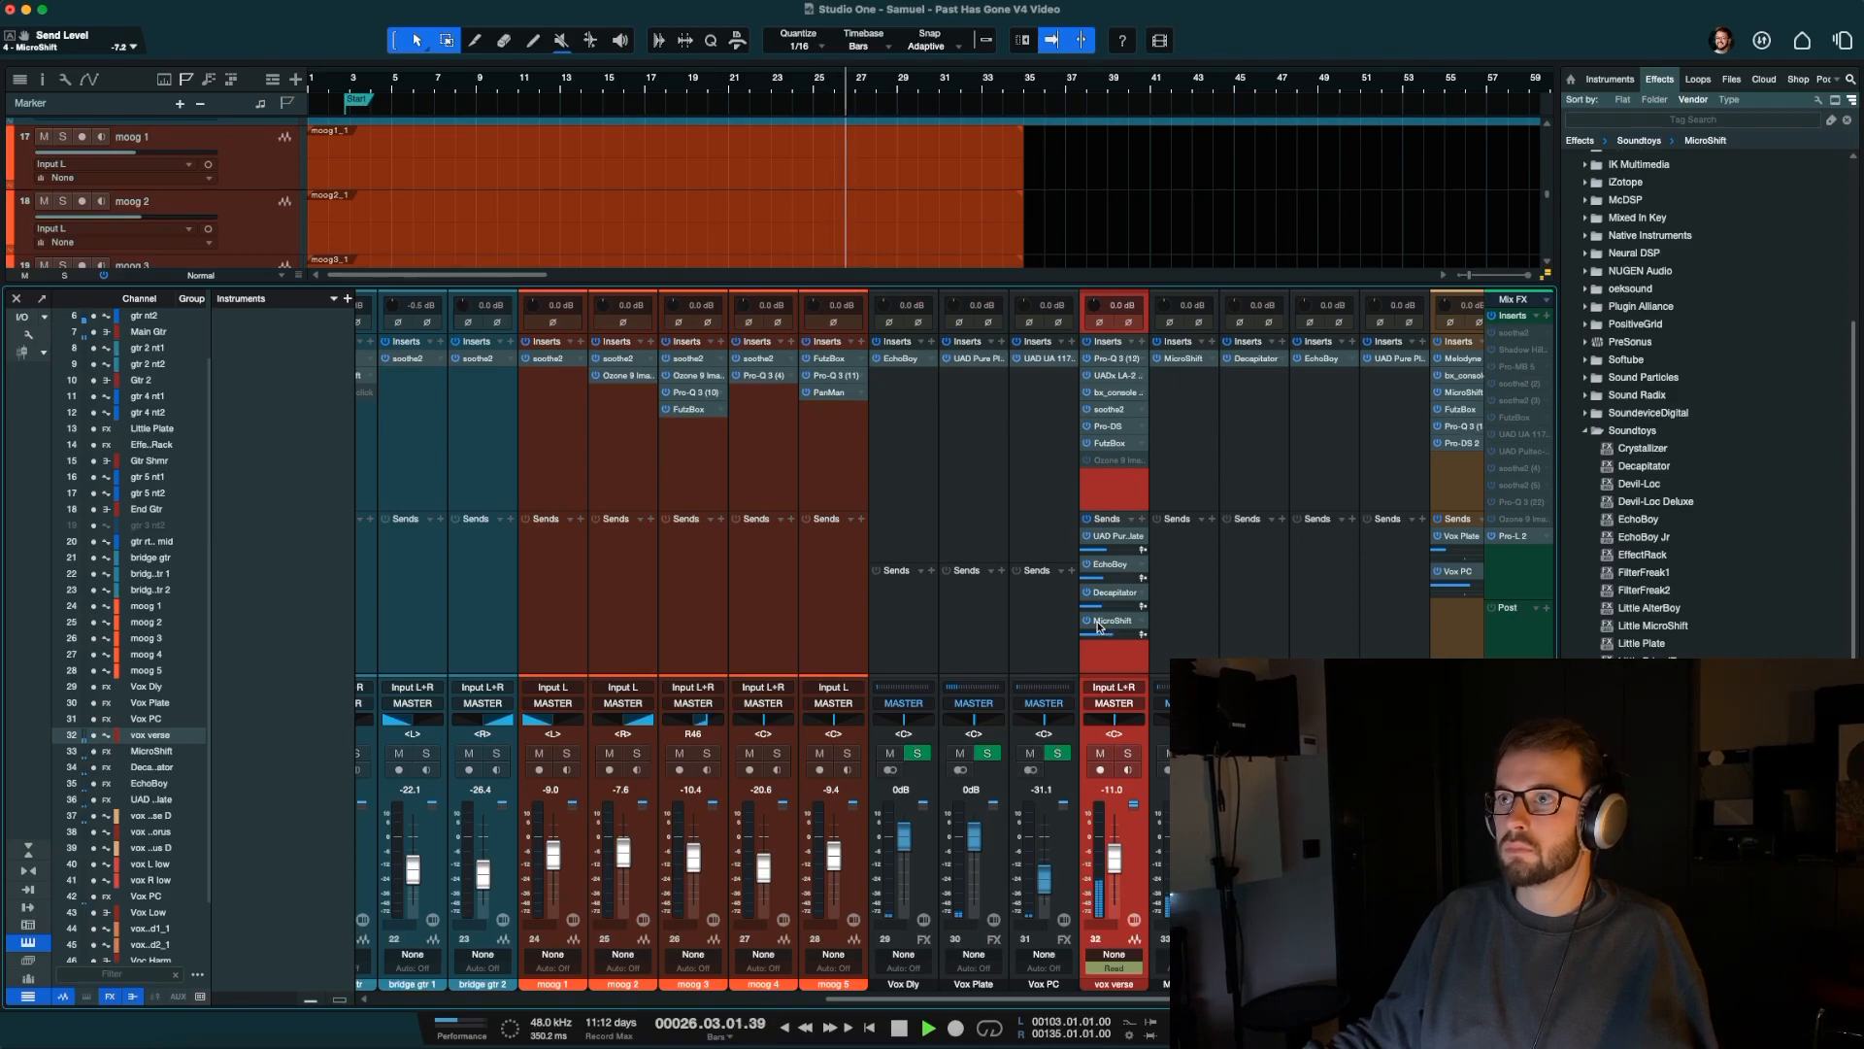
Compare the verse vocal from bar 23 with all vox verse inserts and sends bypassed and active.
{"action": "key", "text": "space"}
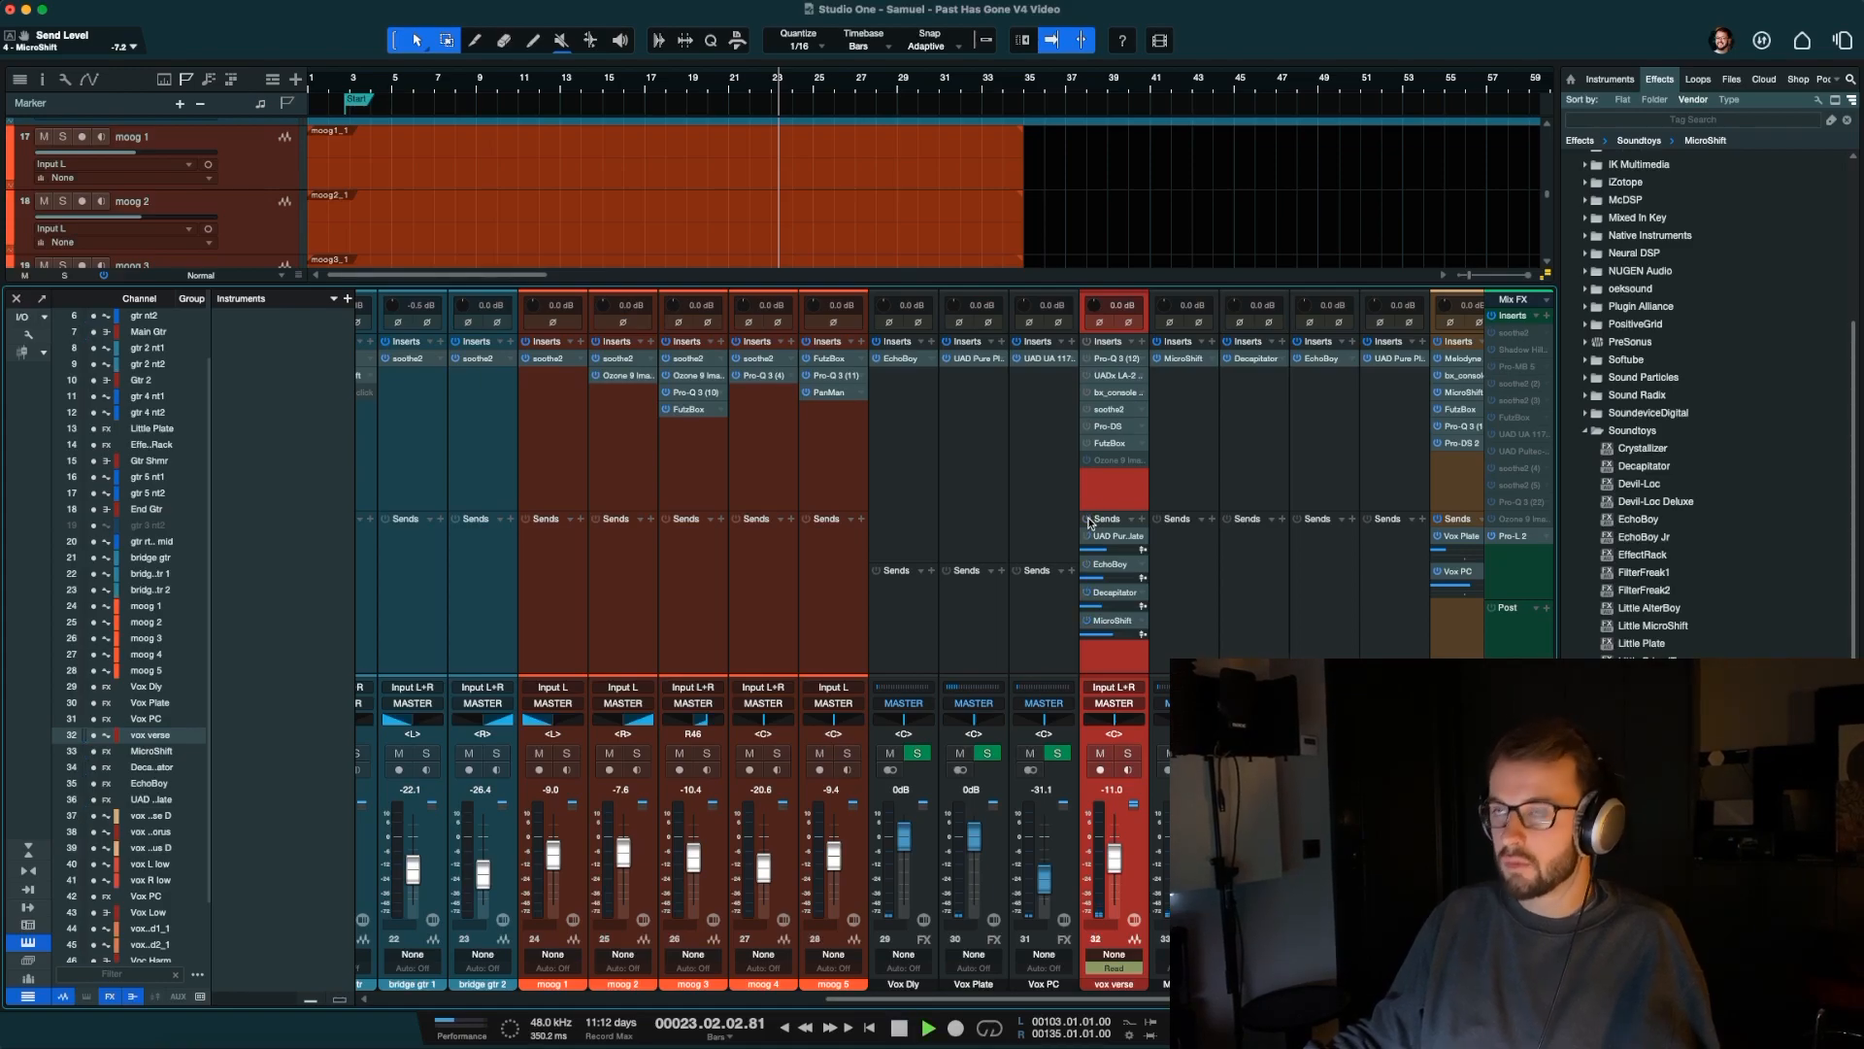
{"action": "key", "text": "space"}
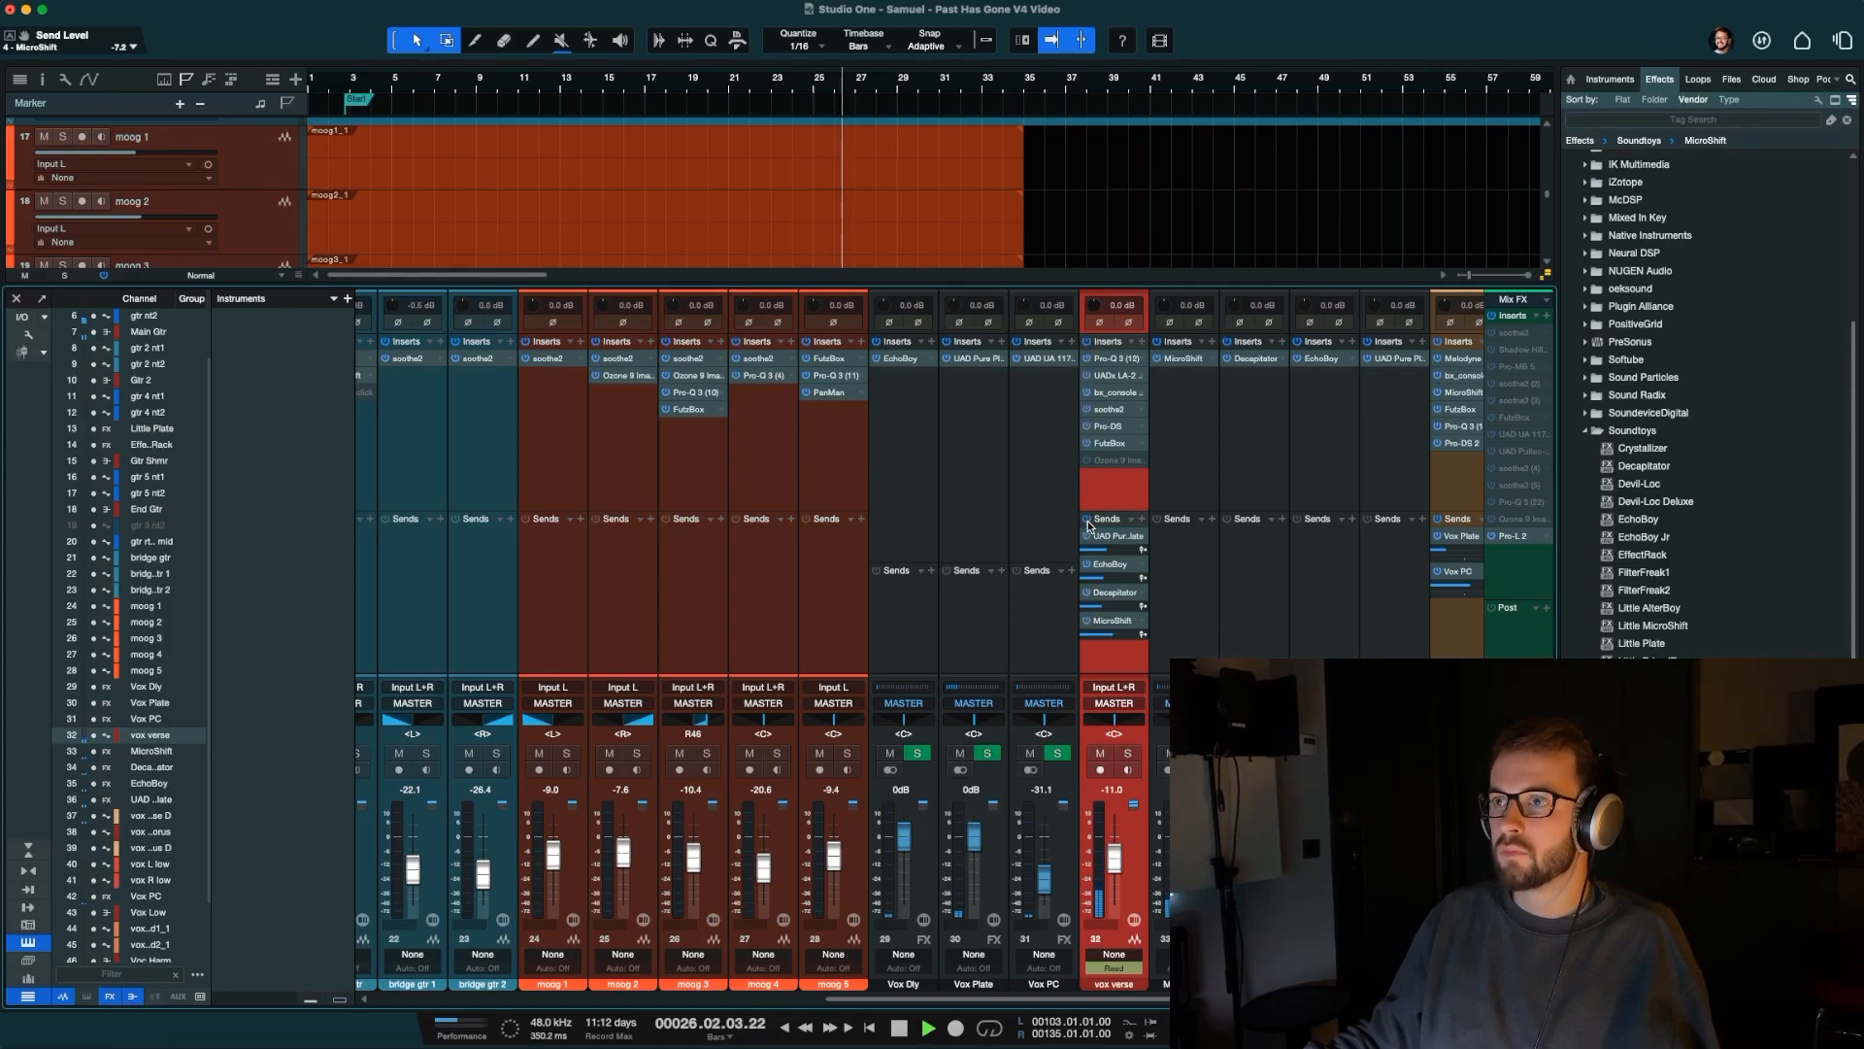
{"action": "key", "text": "space"}
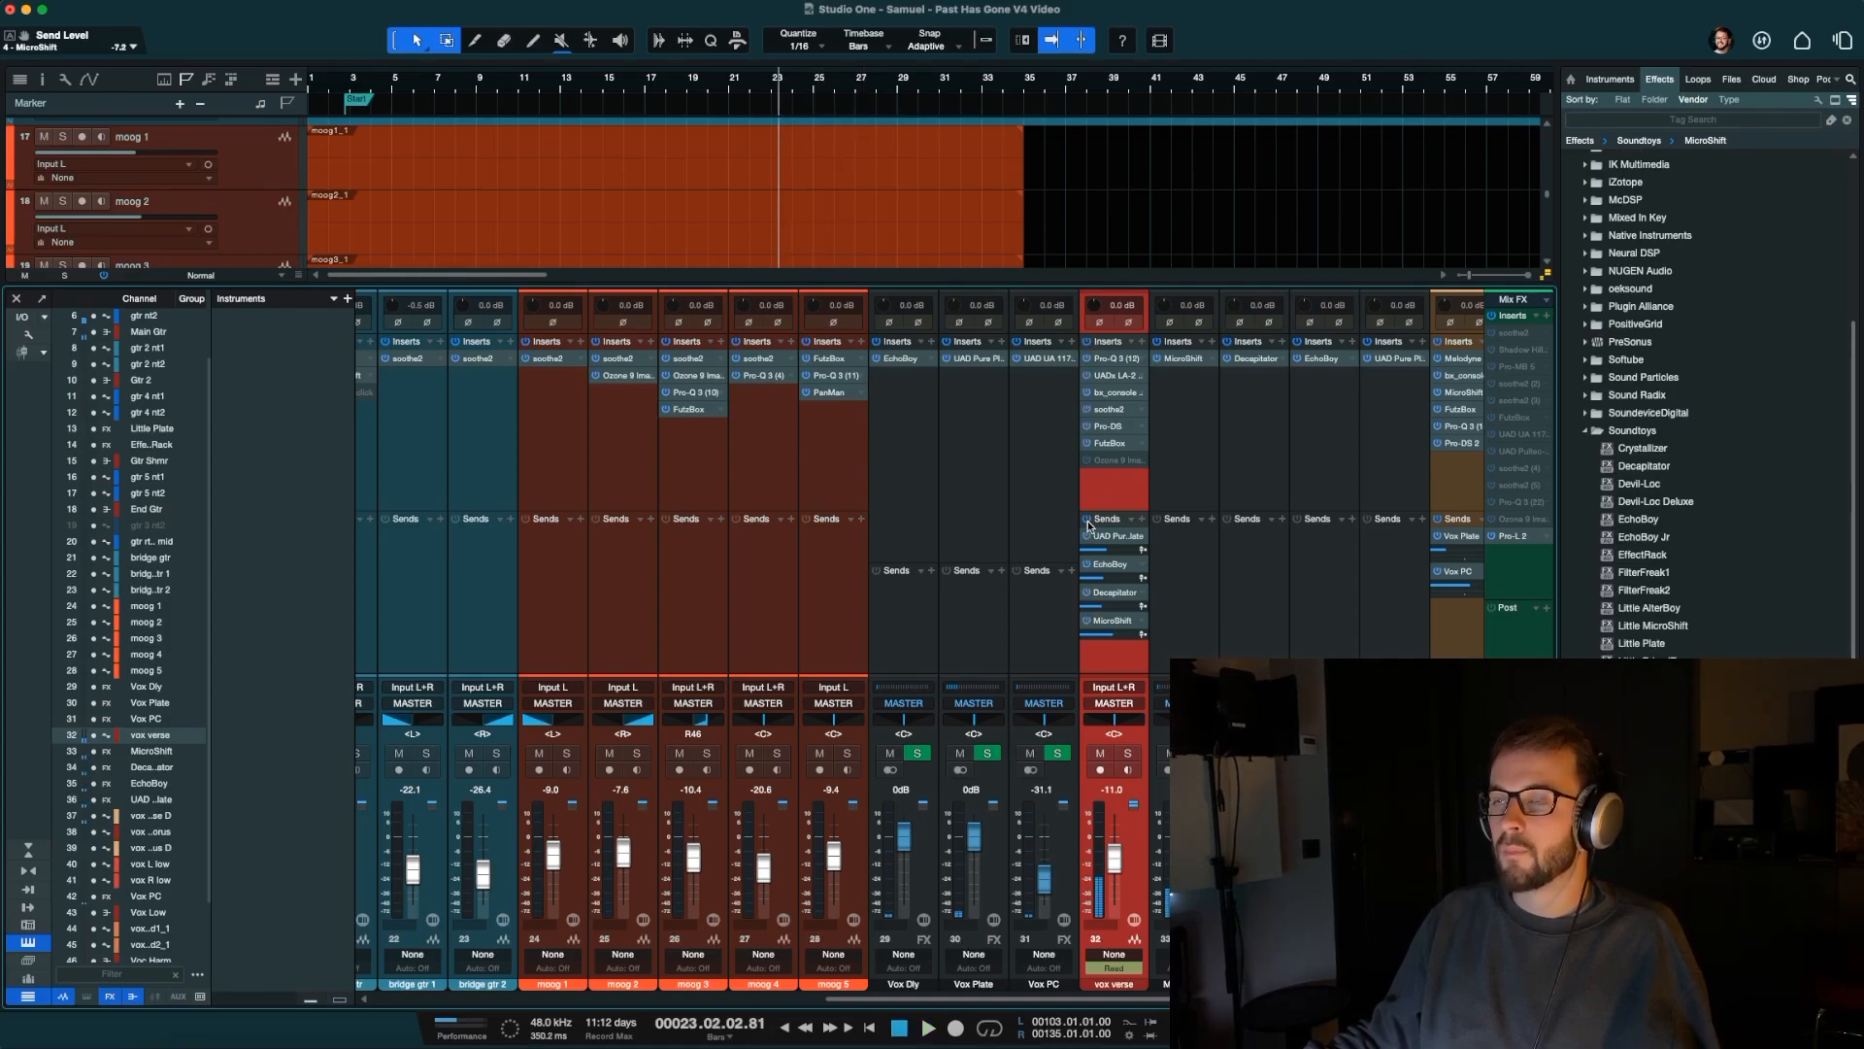
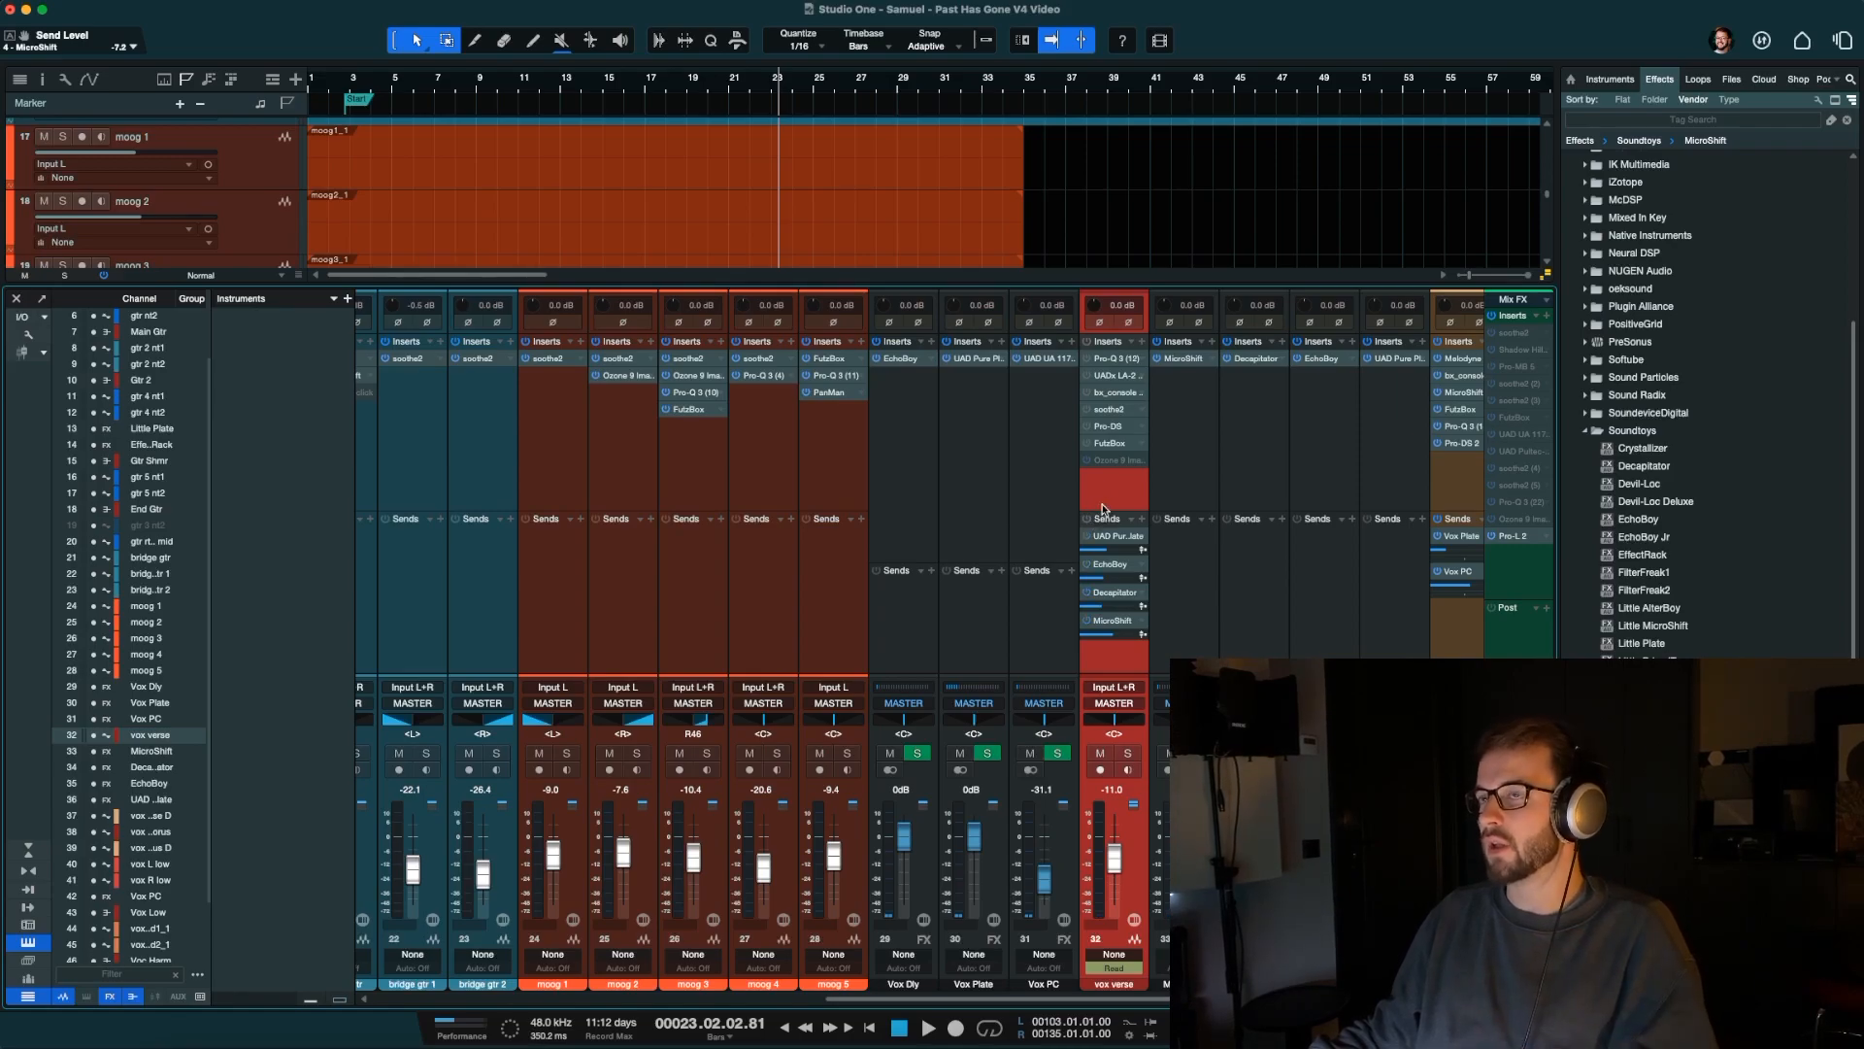
{"action": "key", "text": "space"}
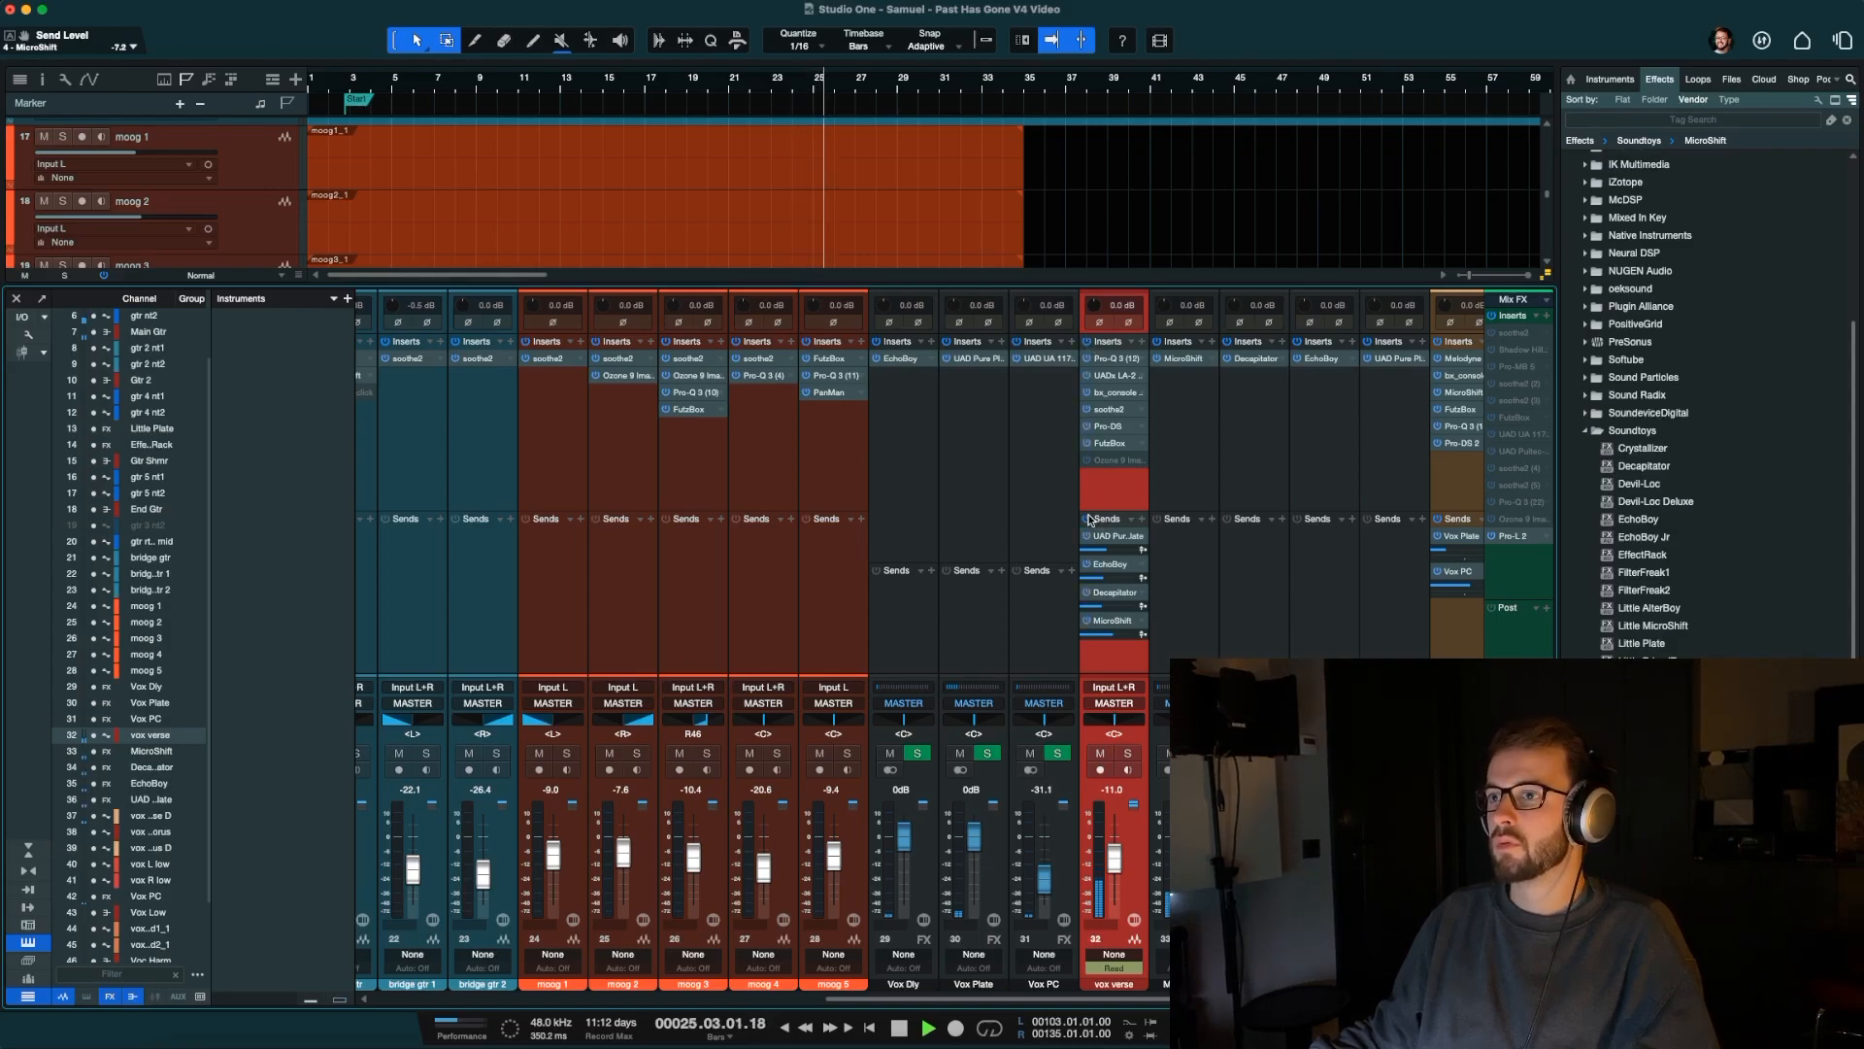
{"action": "key", "text": "space"}
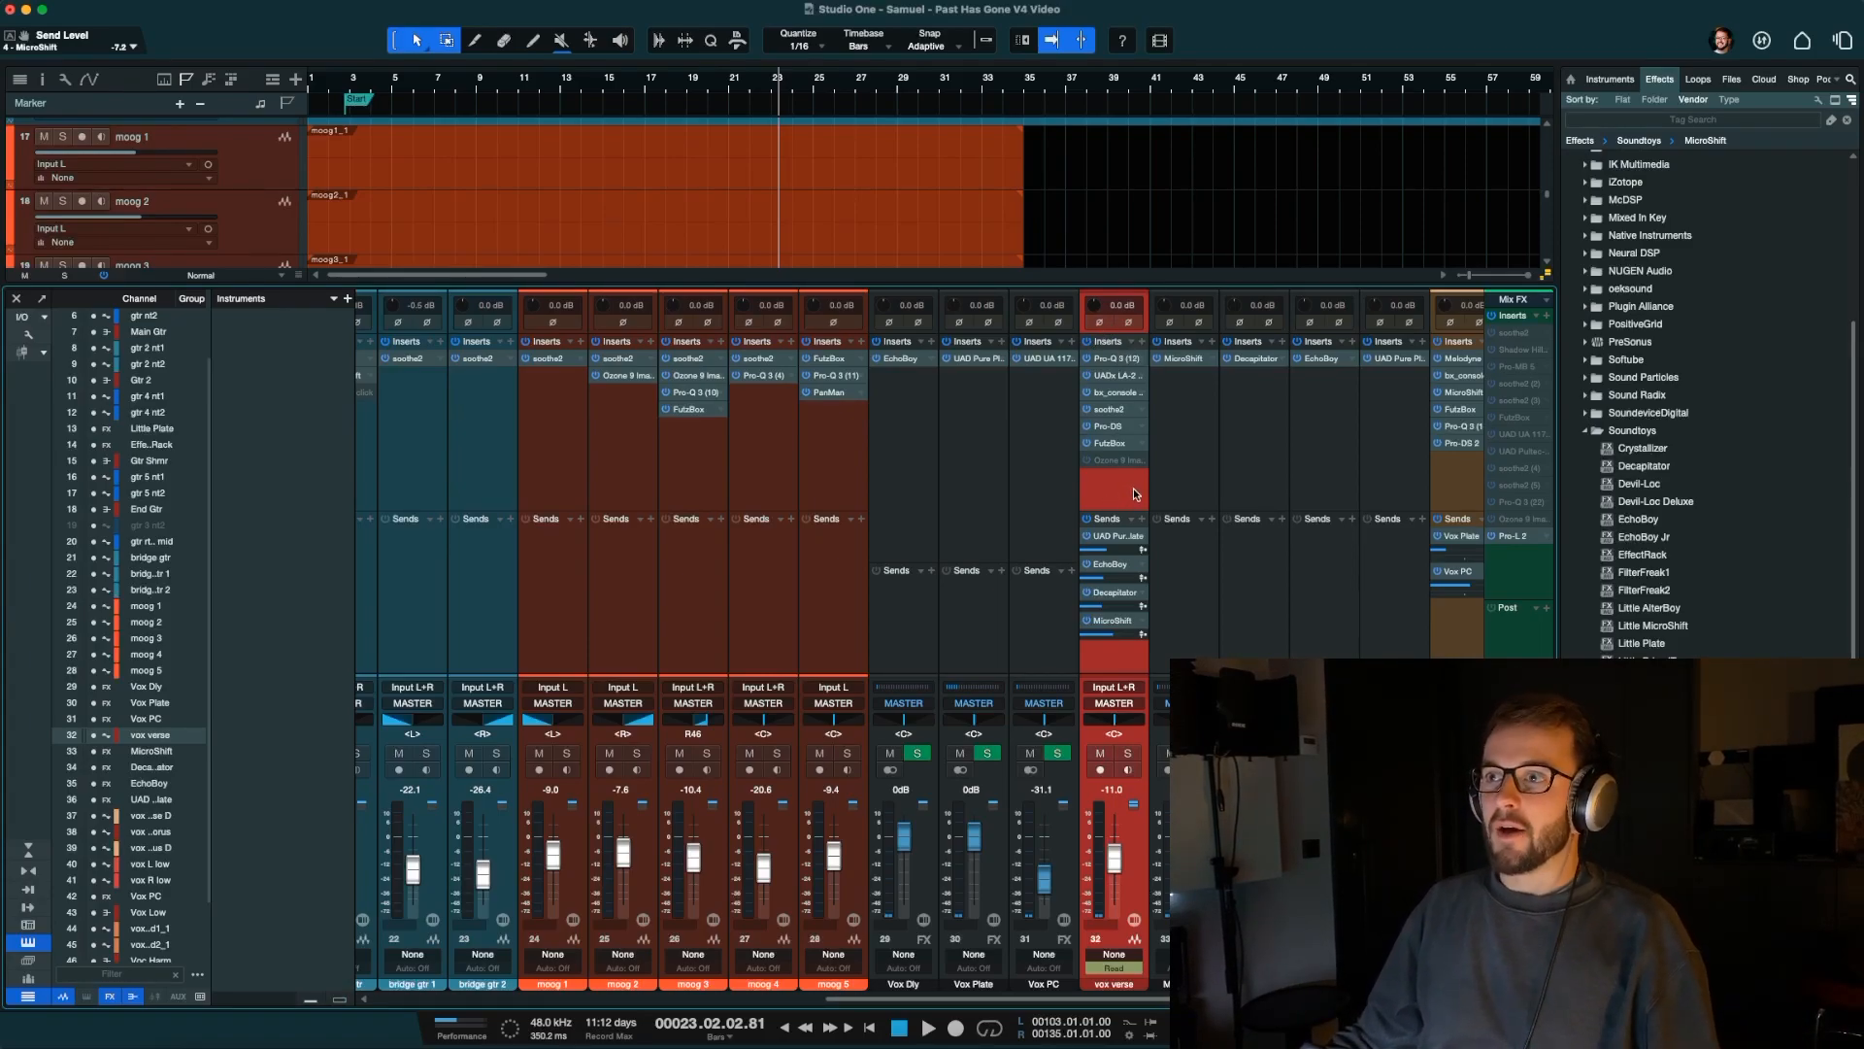
Place the playback cursor at bar 41, near the end of the first verse vocal.
{"action": "key", "text": "F3"}
{"action": "scroll", "coordinate": [1024, 107], "scroll_direction": "right", "scroll_amount": 5}
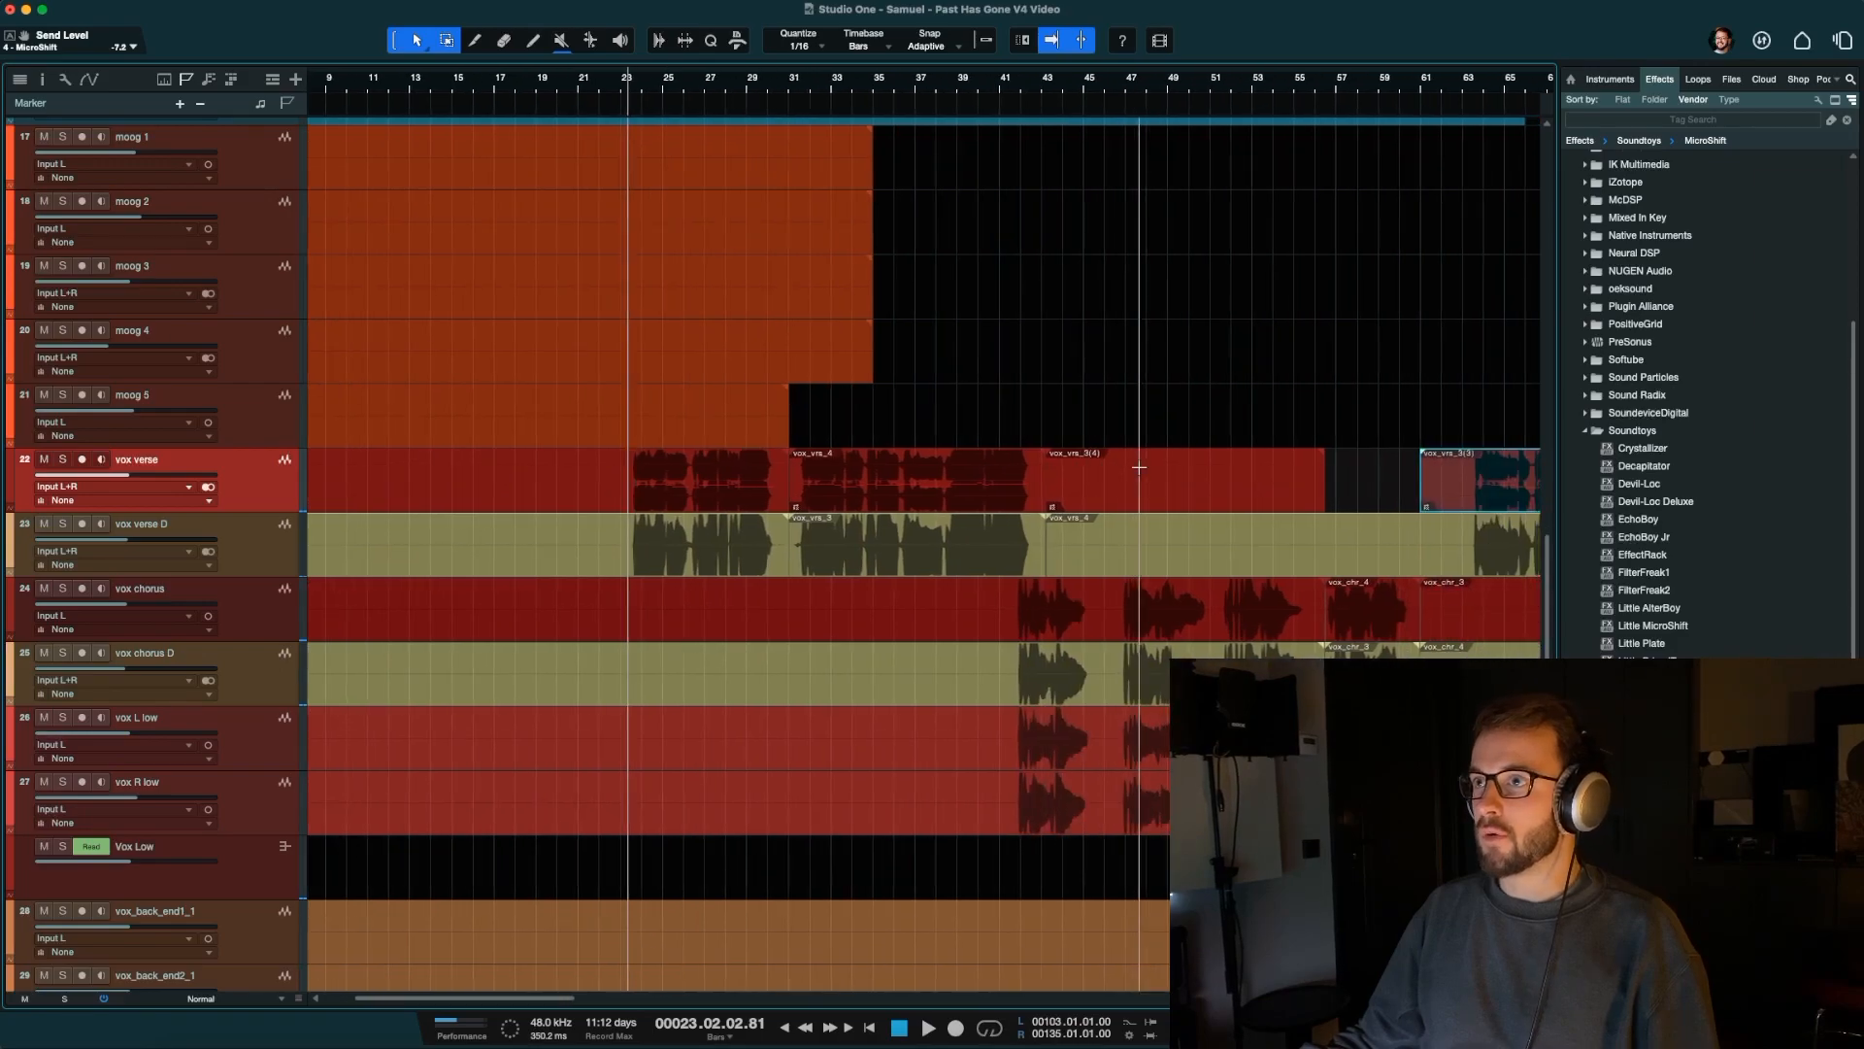
{"action": "scroll", "coordinate": [1010, 81], "scroll_direction": "down", "scroll_amount": 2}
{"action": "left_click", "coordinate": [1005, 82]}
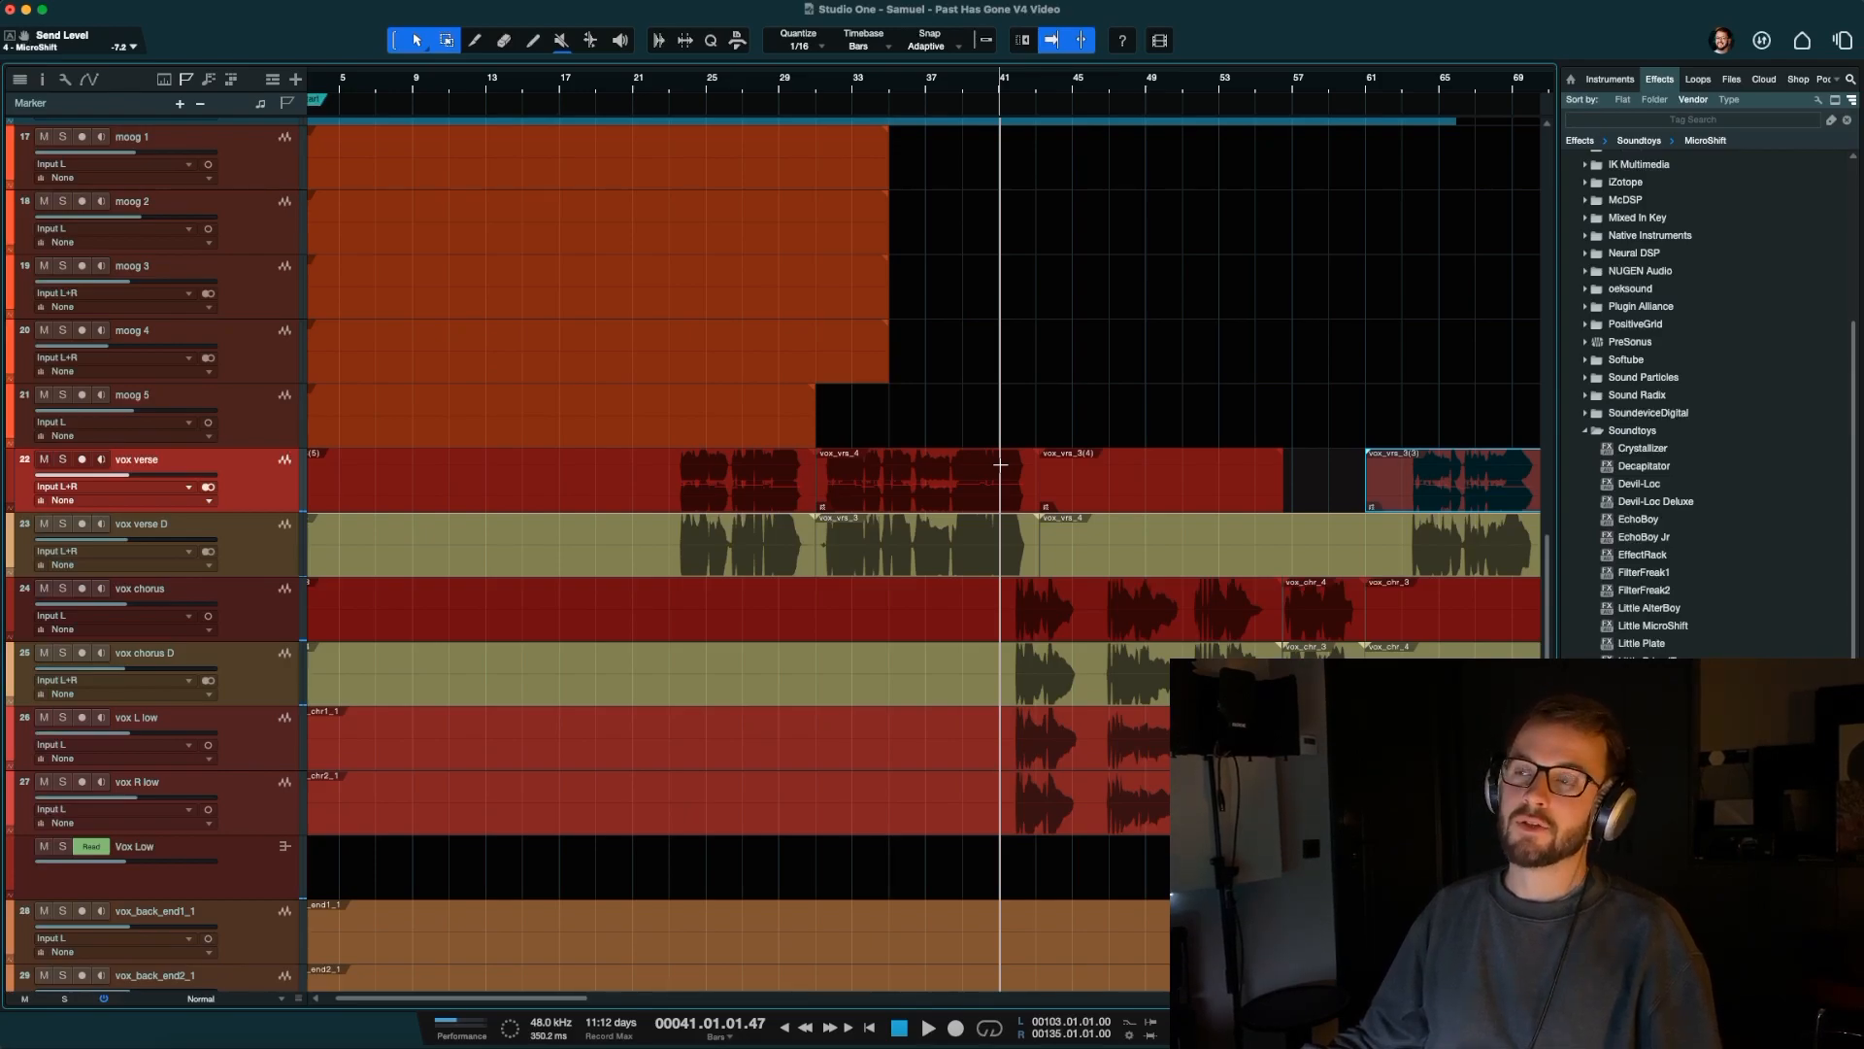
{"action": "key", "text": "F3"}
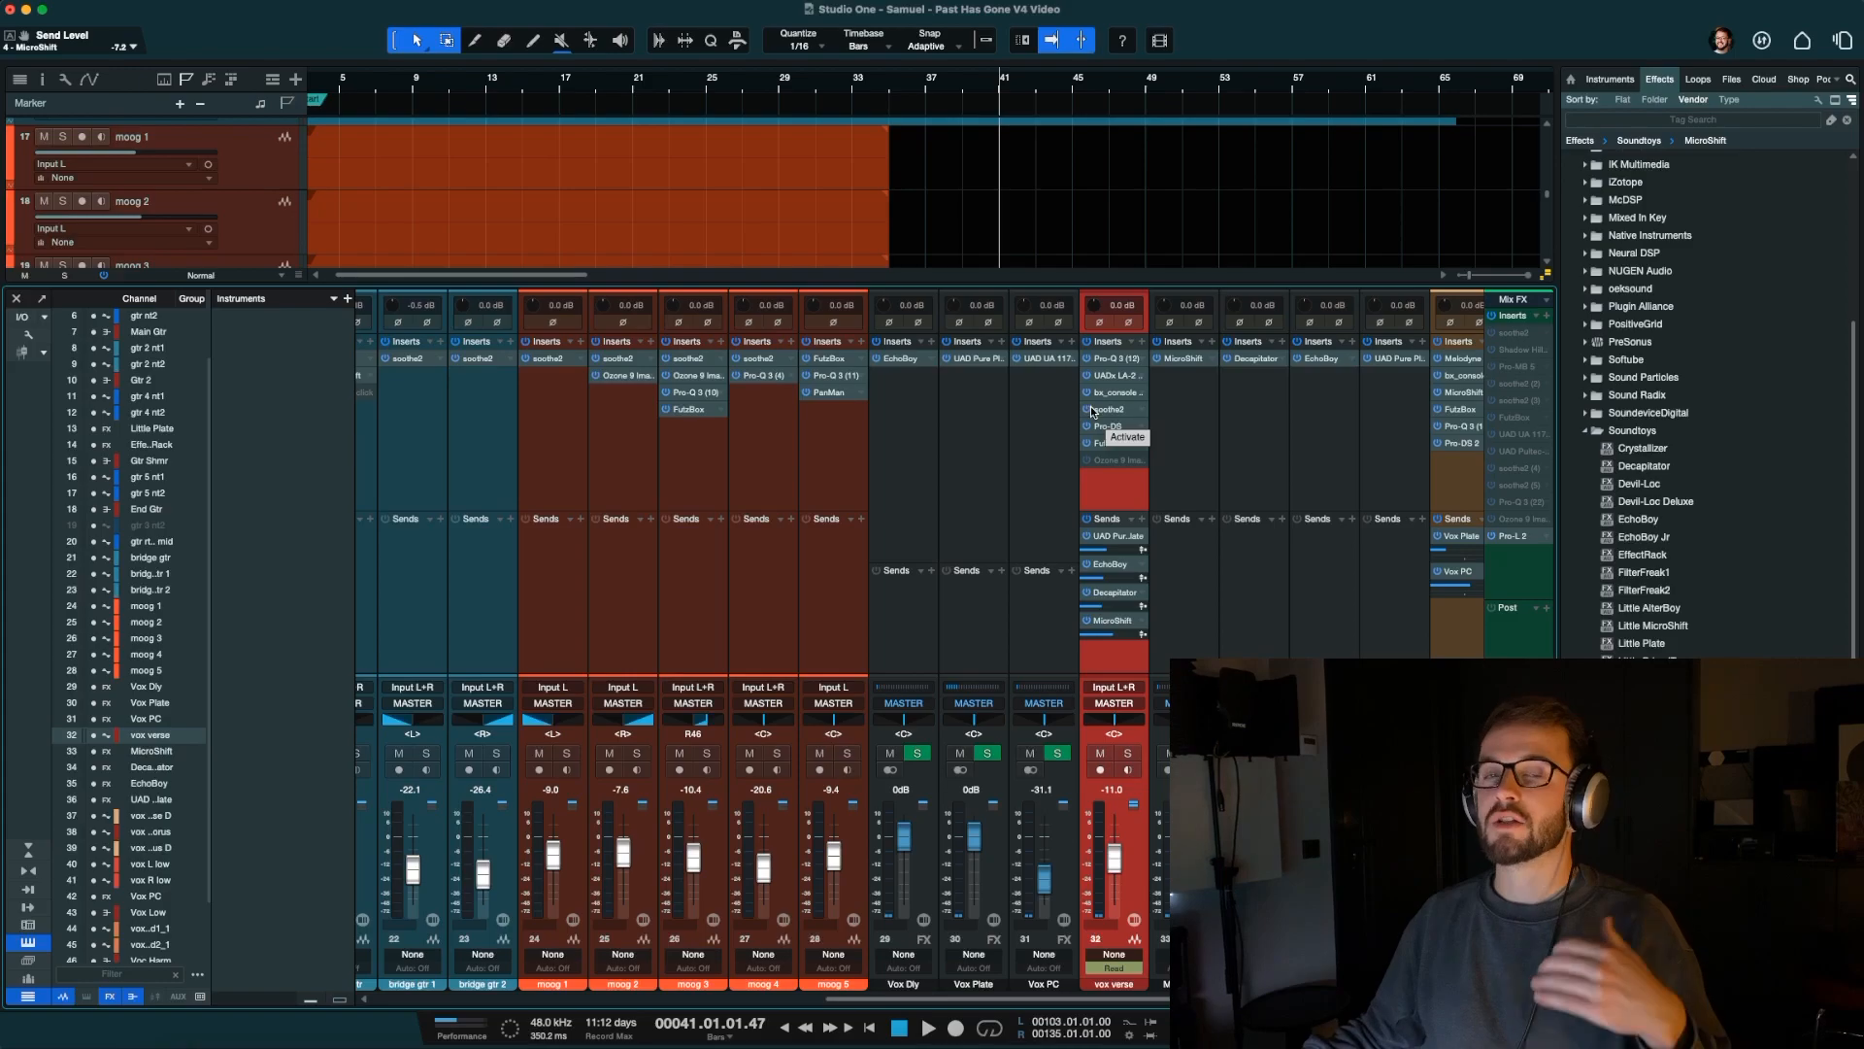
Review the Pro-Q 3, LA-2 Compressor and bx_console Focusrite SC inserts on the vox verse channel.
{"action": "left_click", "coordinate": [1115, 358]}
{"action": "left_click_drag", "start_coordinate": [1052, 185], "coordinate": [756, 120]}
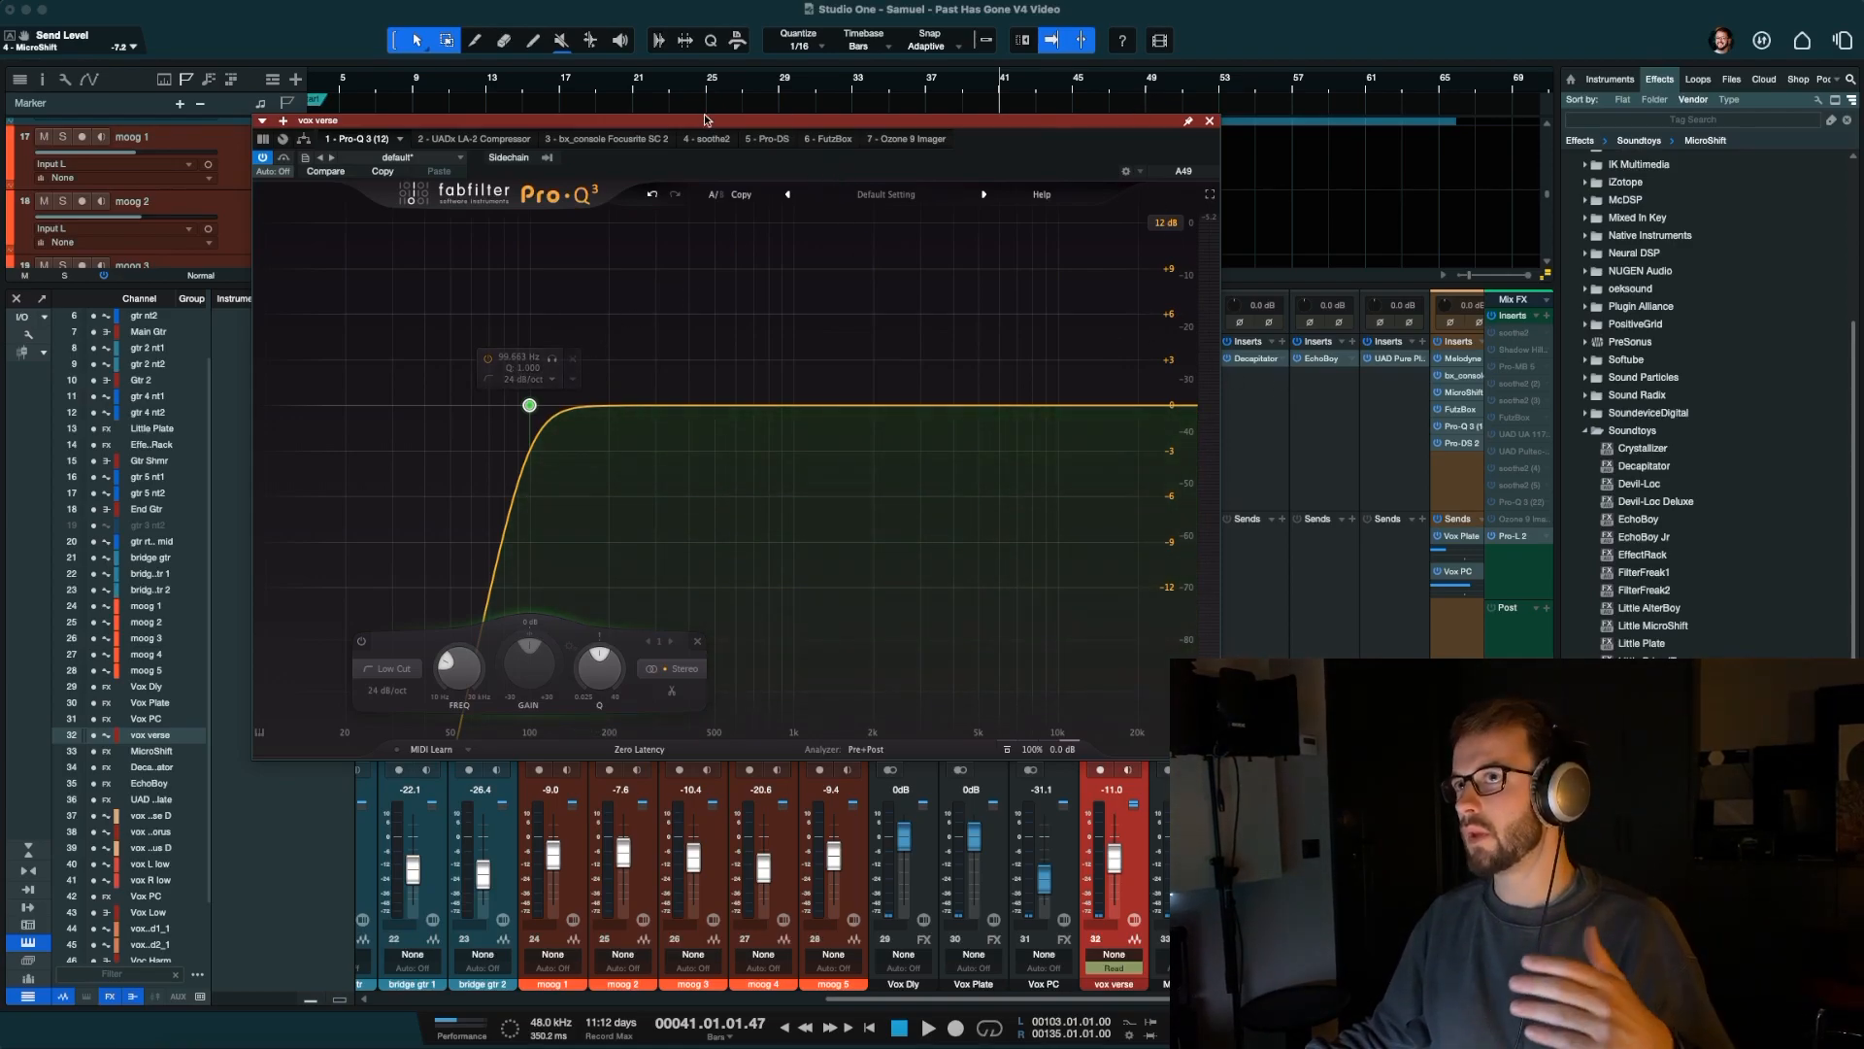
{"action": "left_click", "coordinate": [471, 141]}
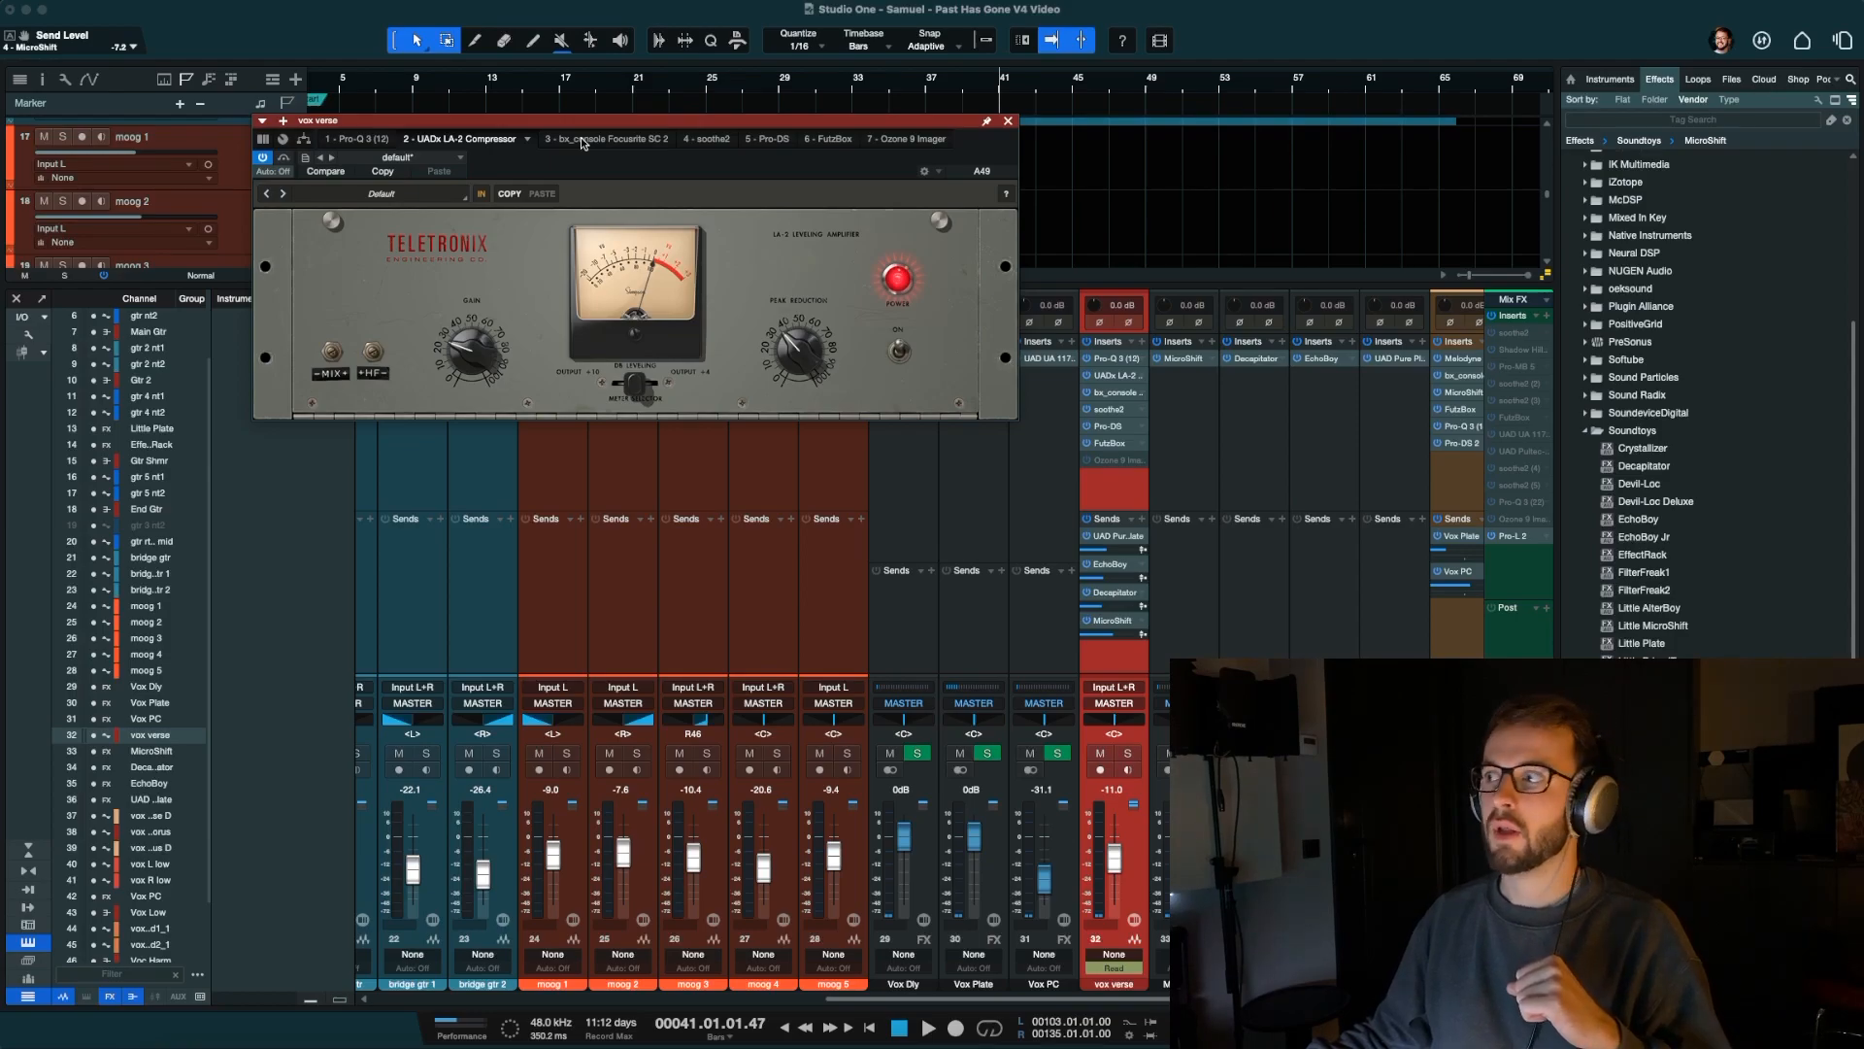
{"action": "left_click", "coordinate": [583, 138]}
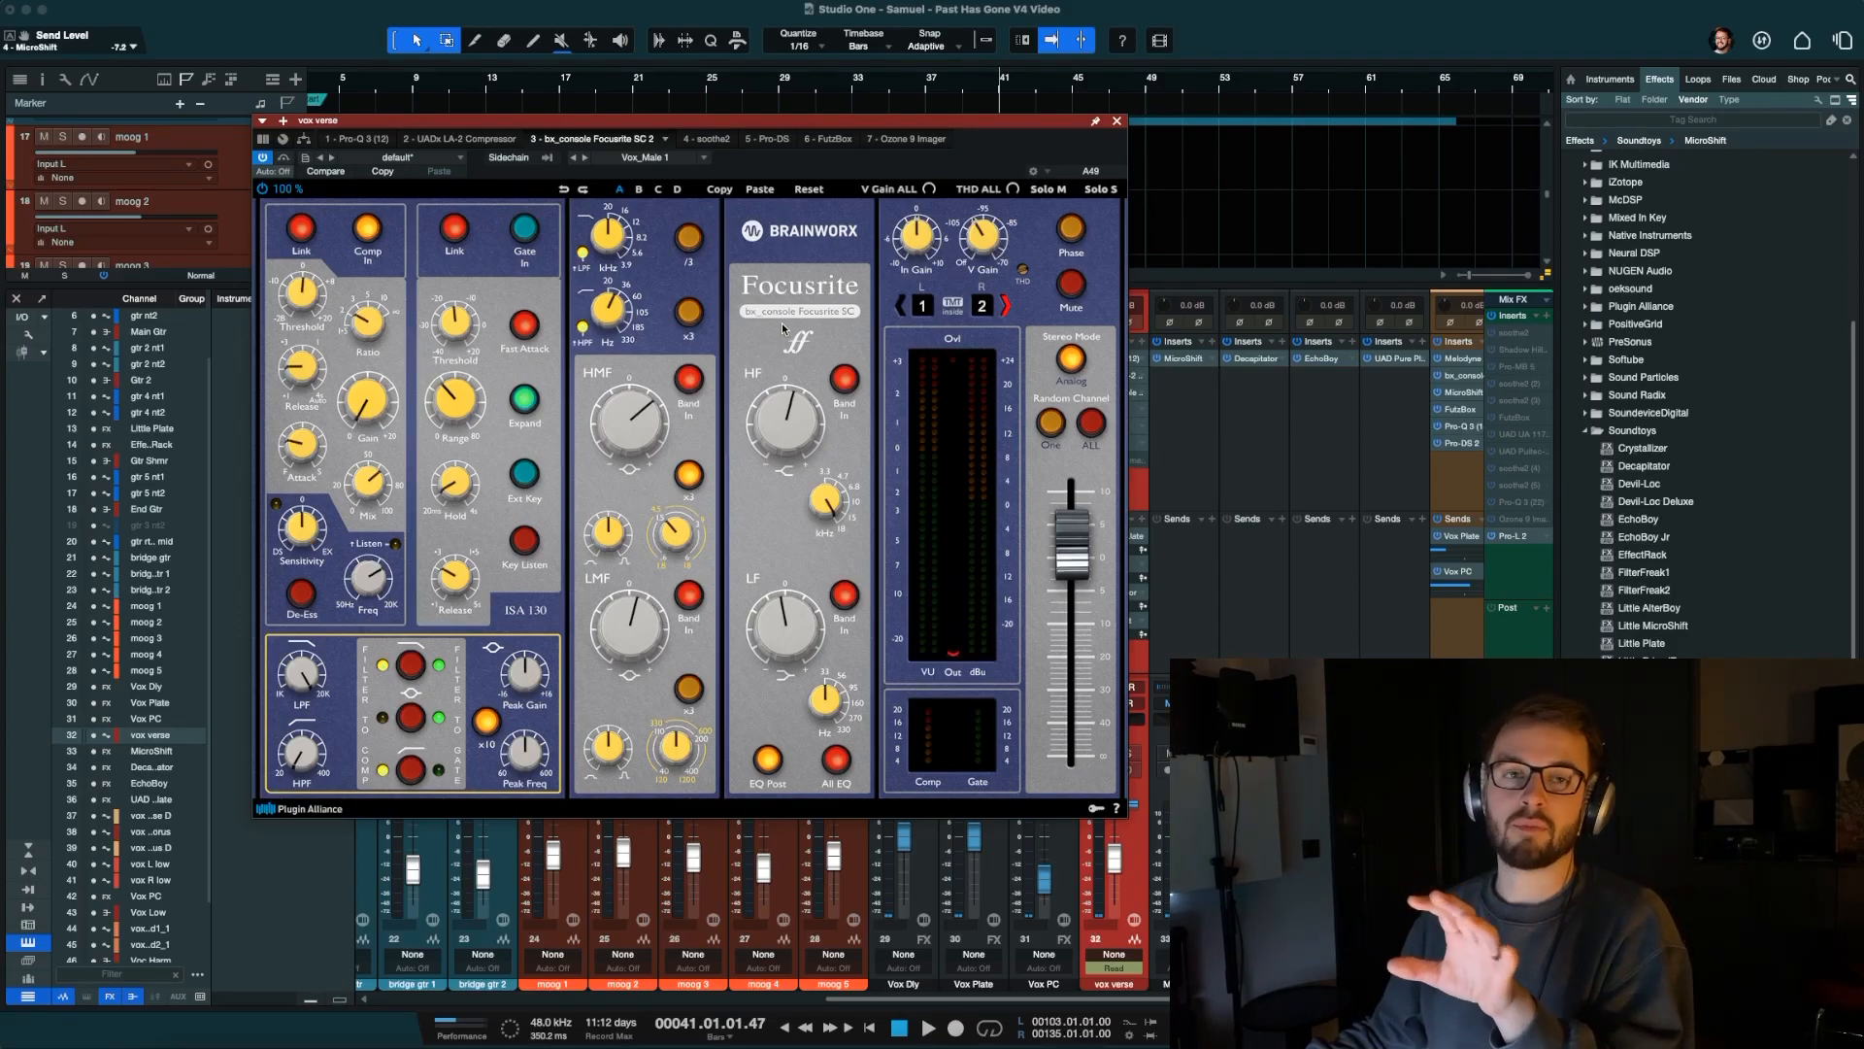
{"action": "left_click", "coordinate": [470, 139]}
{"action": "left_click", "coordinate": [634, 149]}
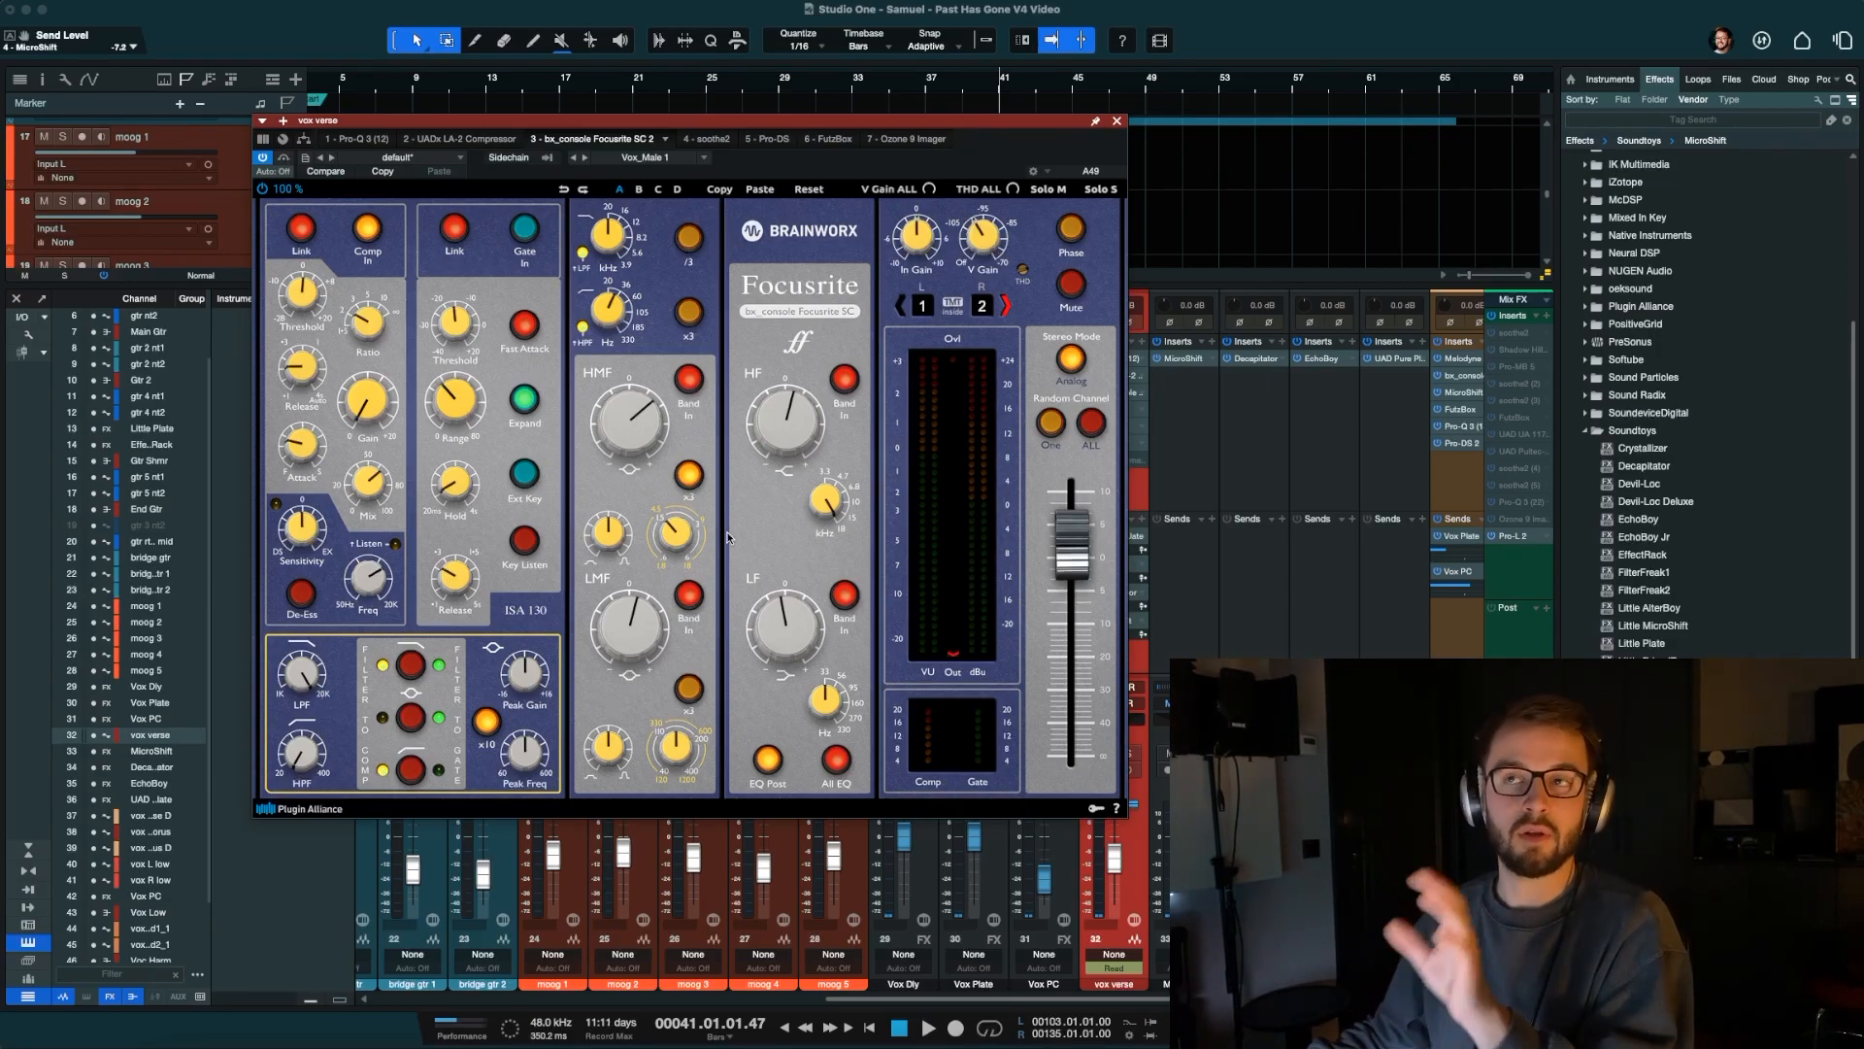
Review the soothe2, Pro-DS and FutzBox settings on the vox verse channel.
{"action": "left_click", "coordinate": [718, 140]}
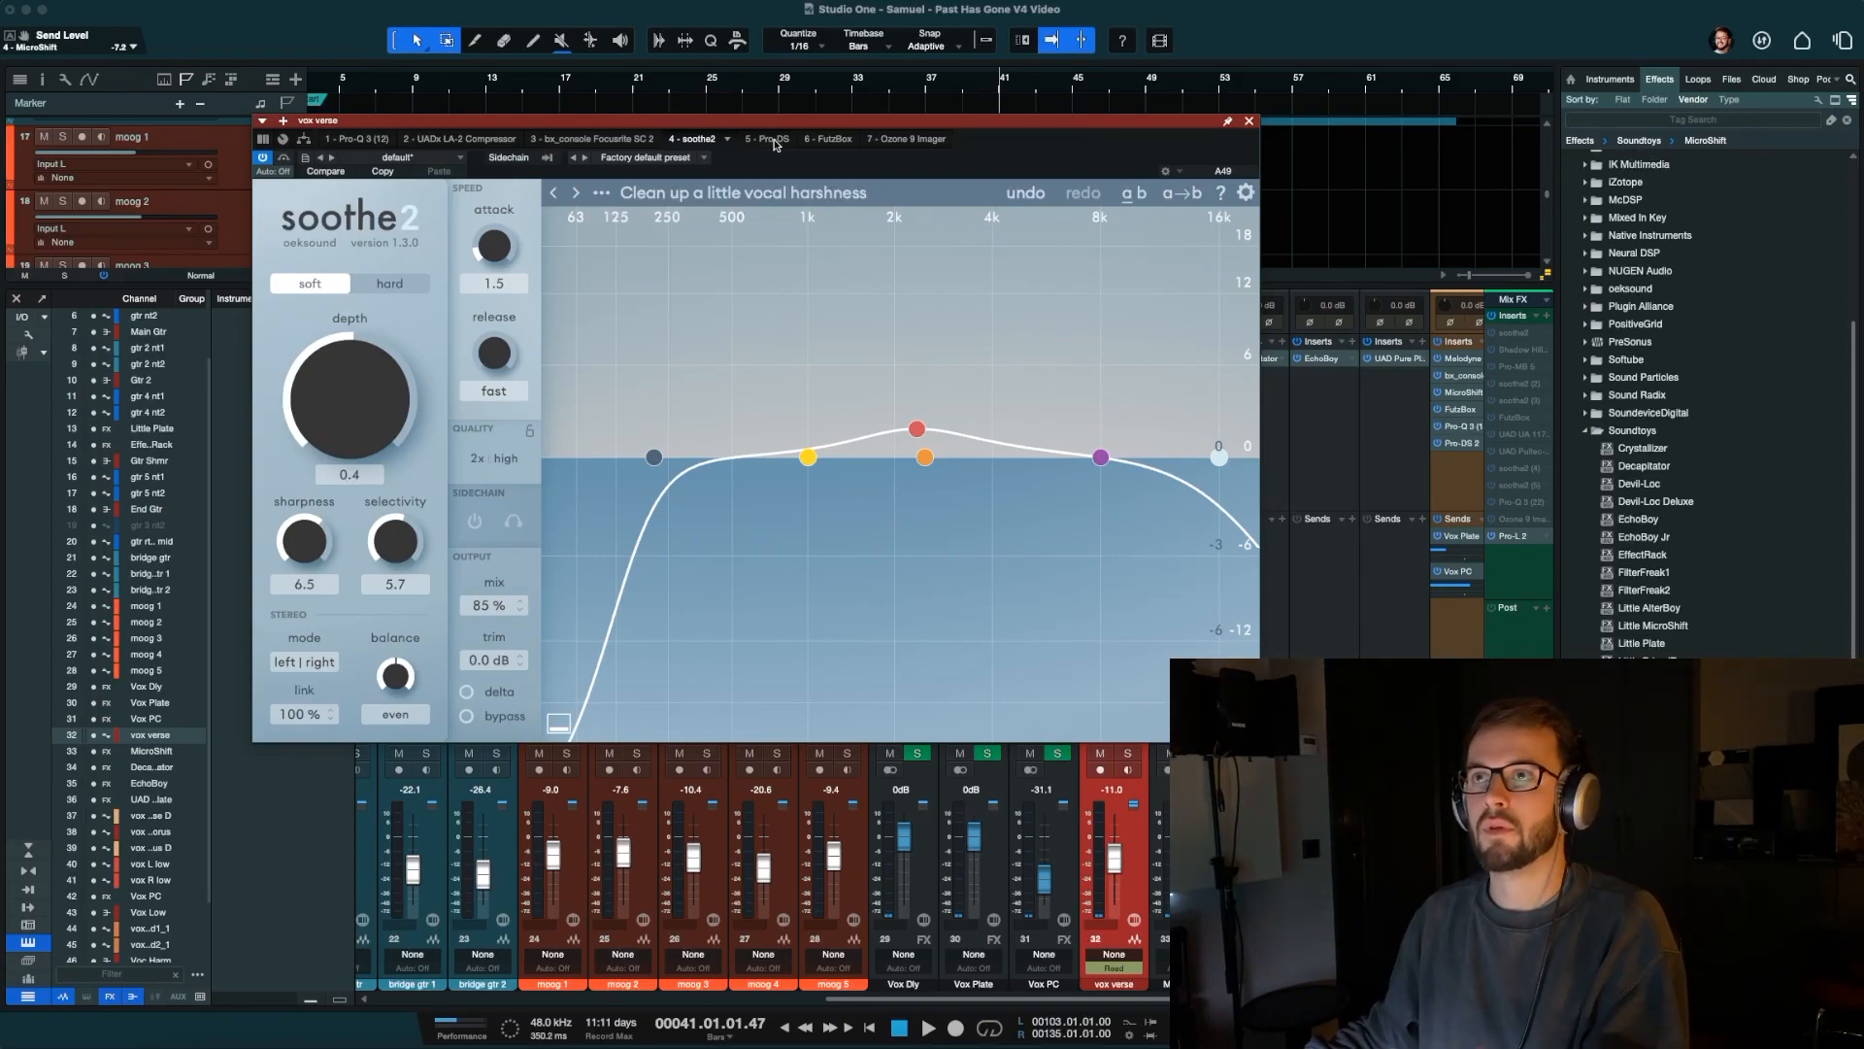
{"action": "left_click", "coordinate": [775, 144]}
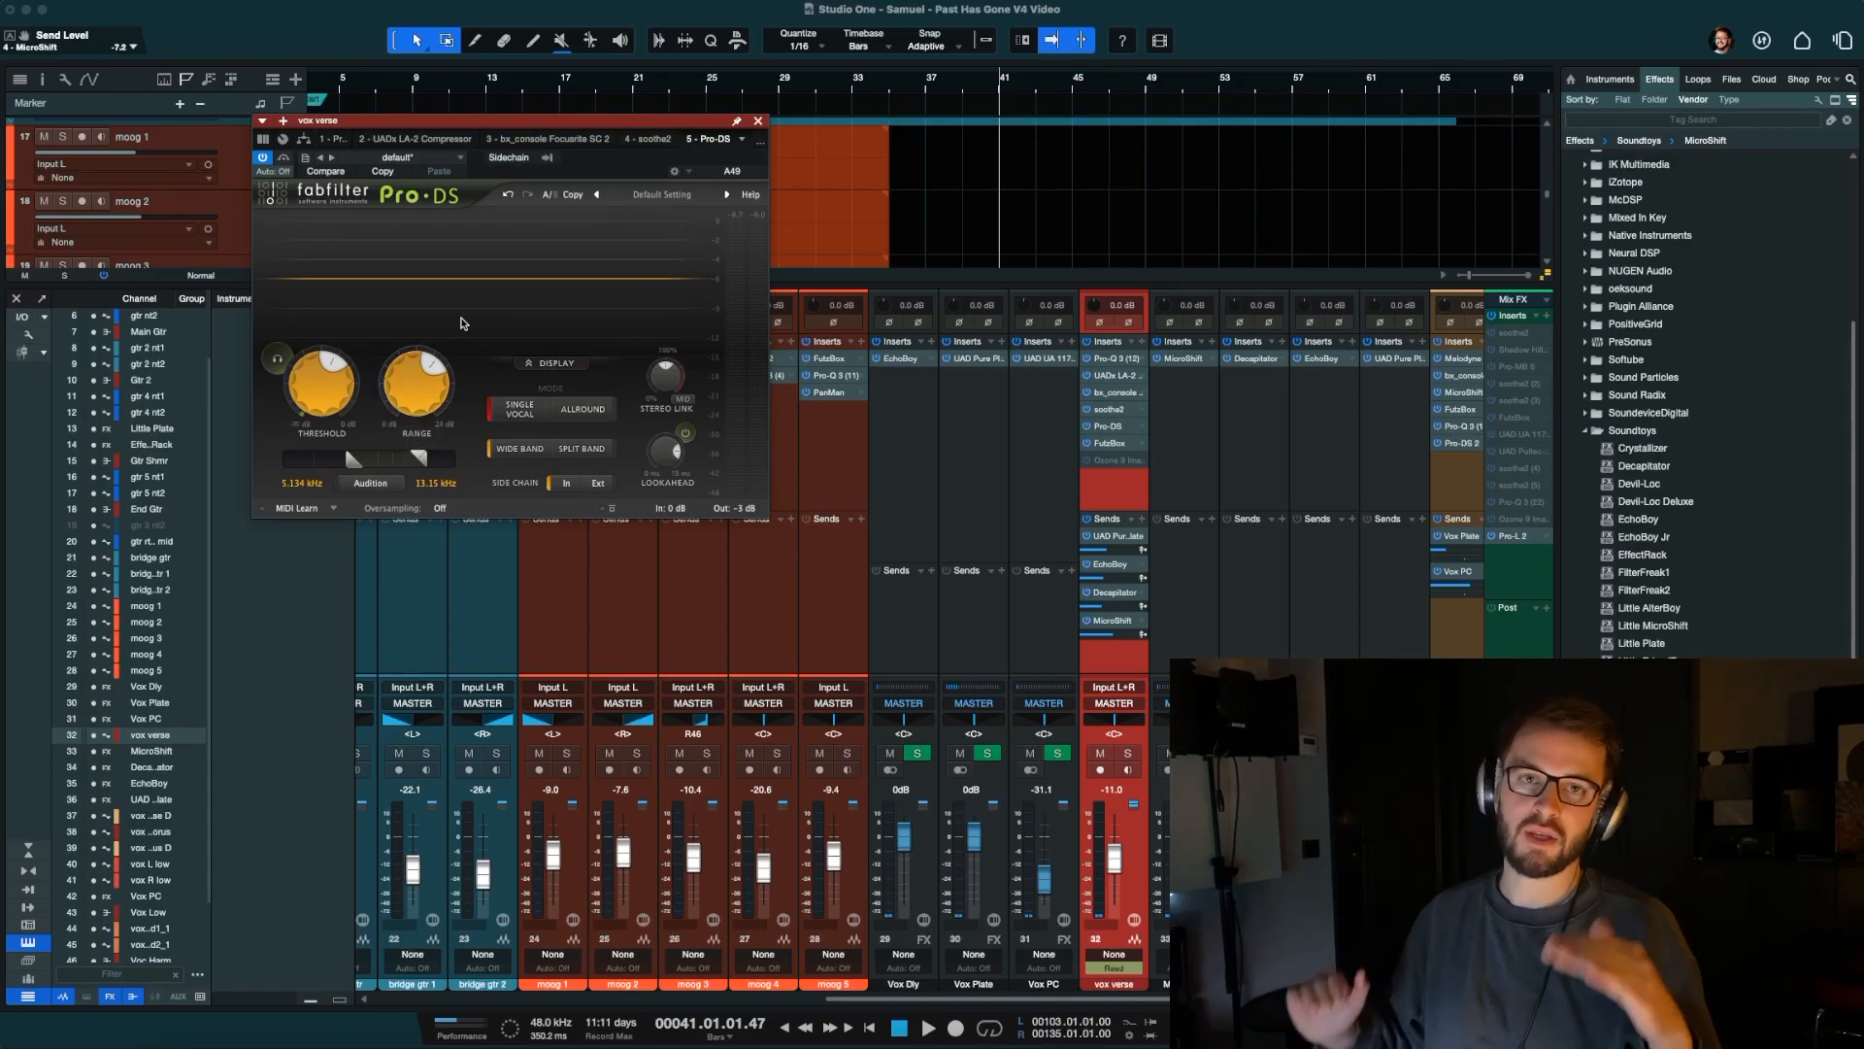
{"action": "left_click", "coordinate": [742, 139]}
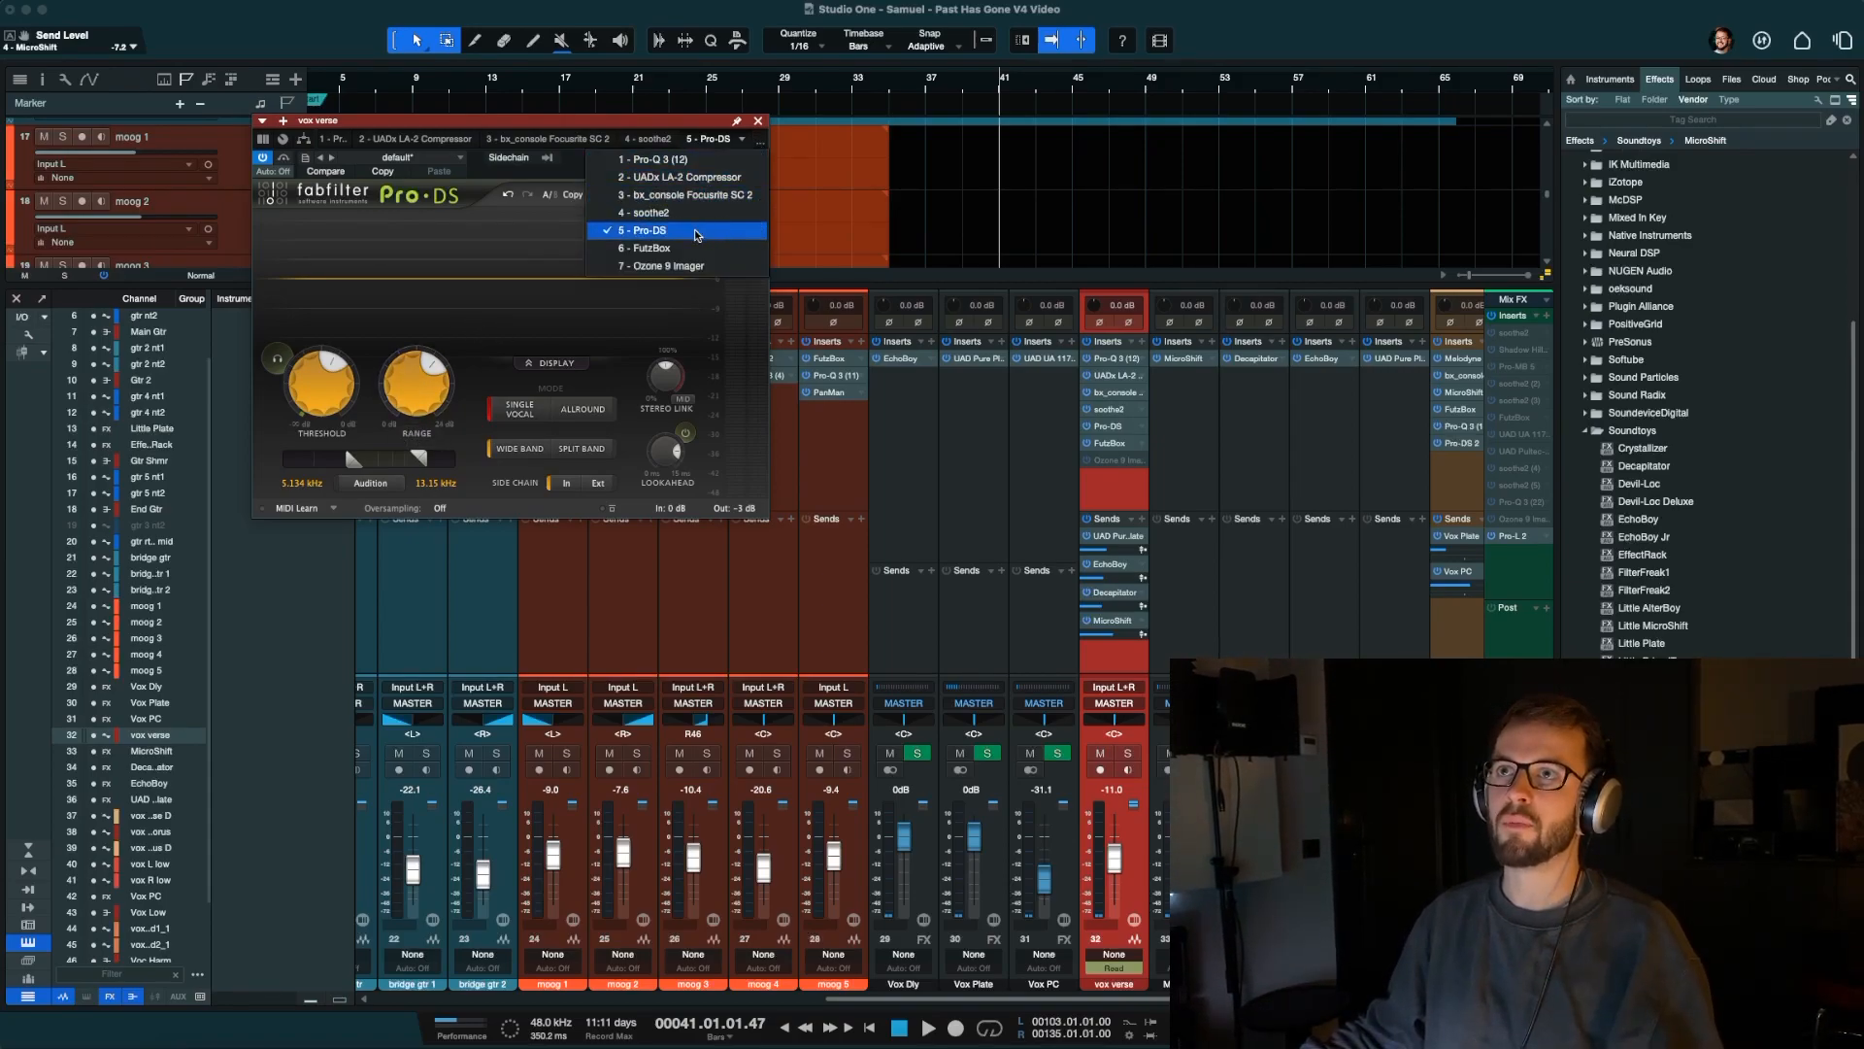
{"action": "left_click", "coordinate": [653, 248]}
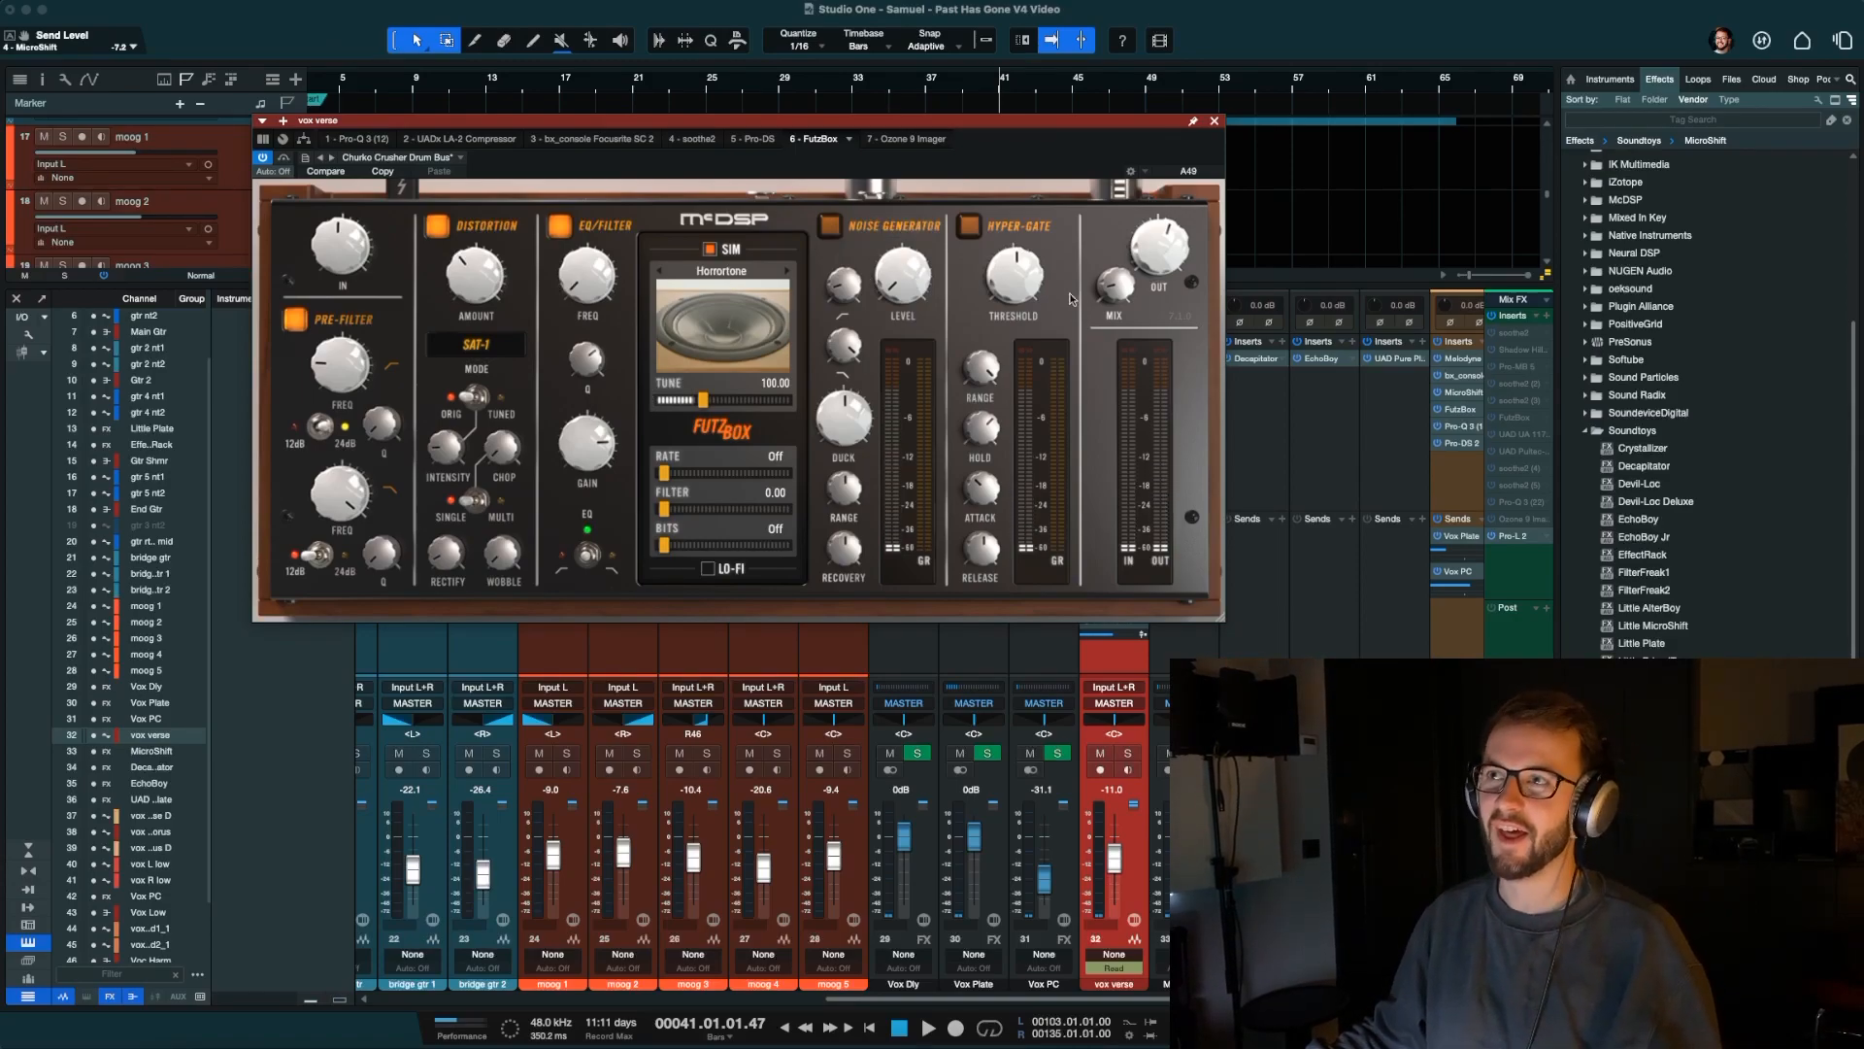
{"action": "mouse_move", "coordinate": [1118, 286]}
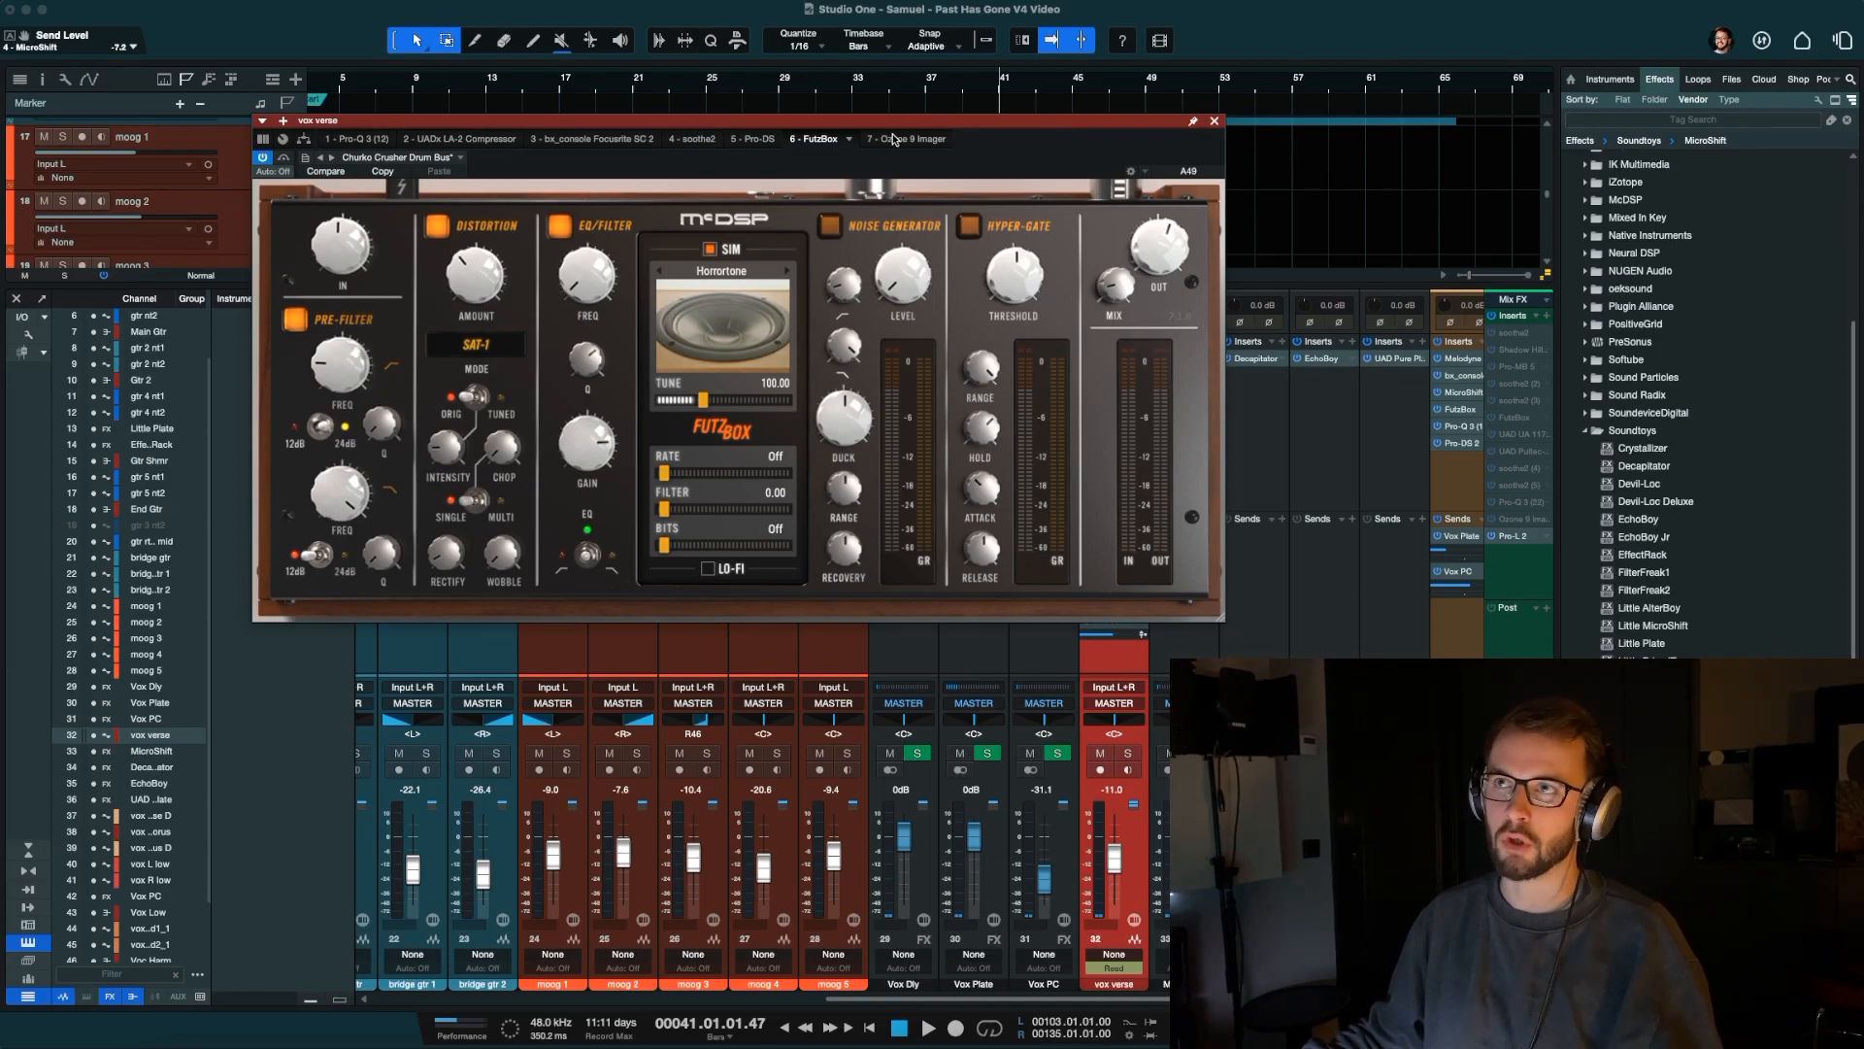
Re-enable the Ozone 9 Imager insert on the vox verse channel and close its editor.
{"action": "left_click", "coordinate": [894, 139]}
{"action": "right_click", "coordinate": [1107, 461]}
{"action": "left_click", "coordinate": [1116, 505]}
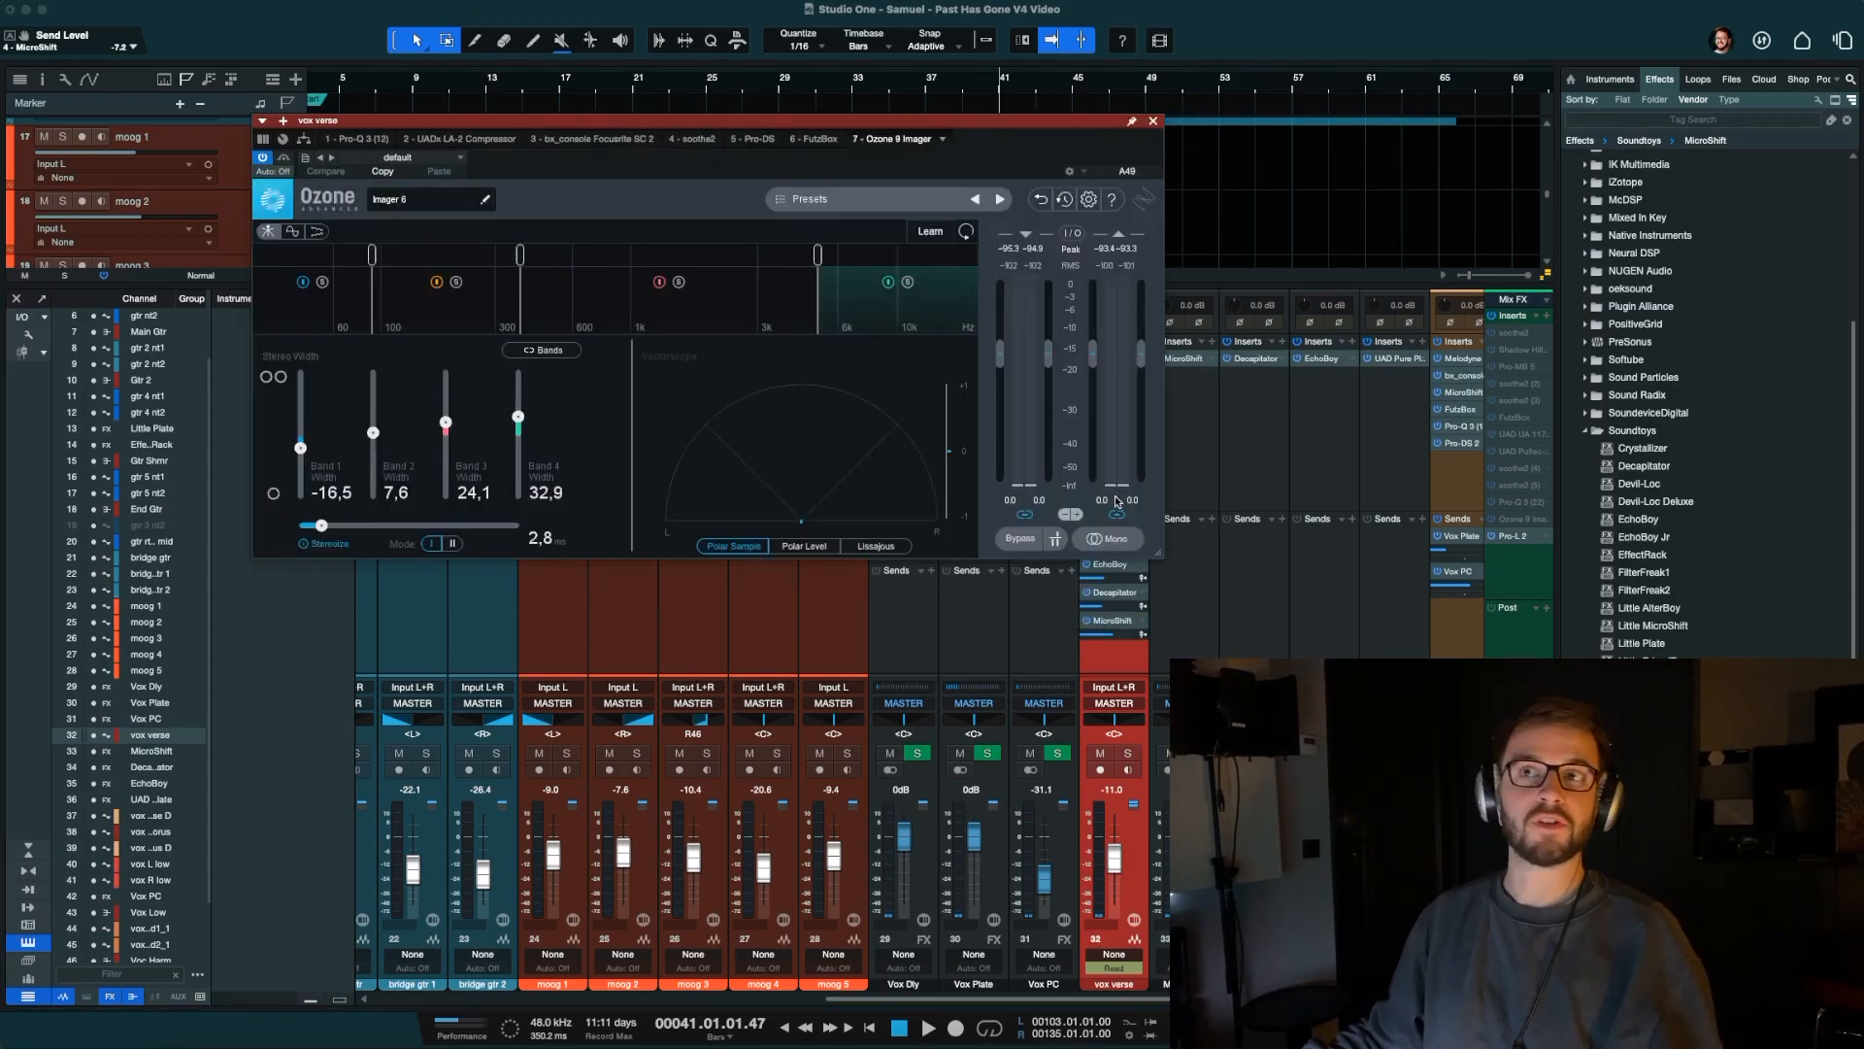
{"action": "left_click", "coordinate": [1153, 122]}
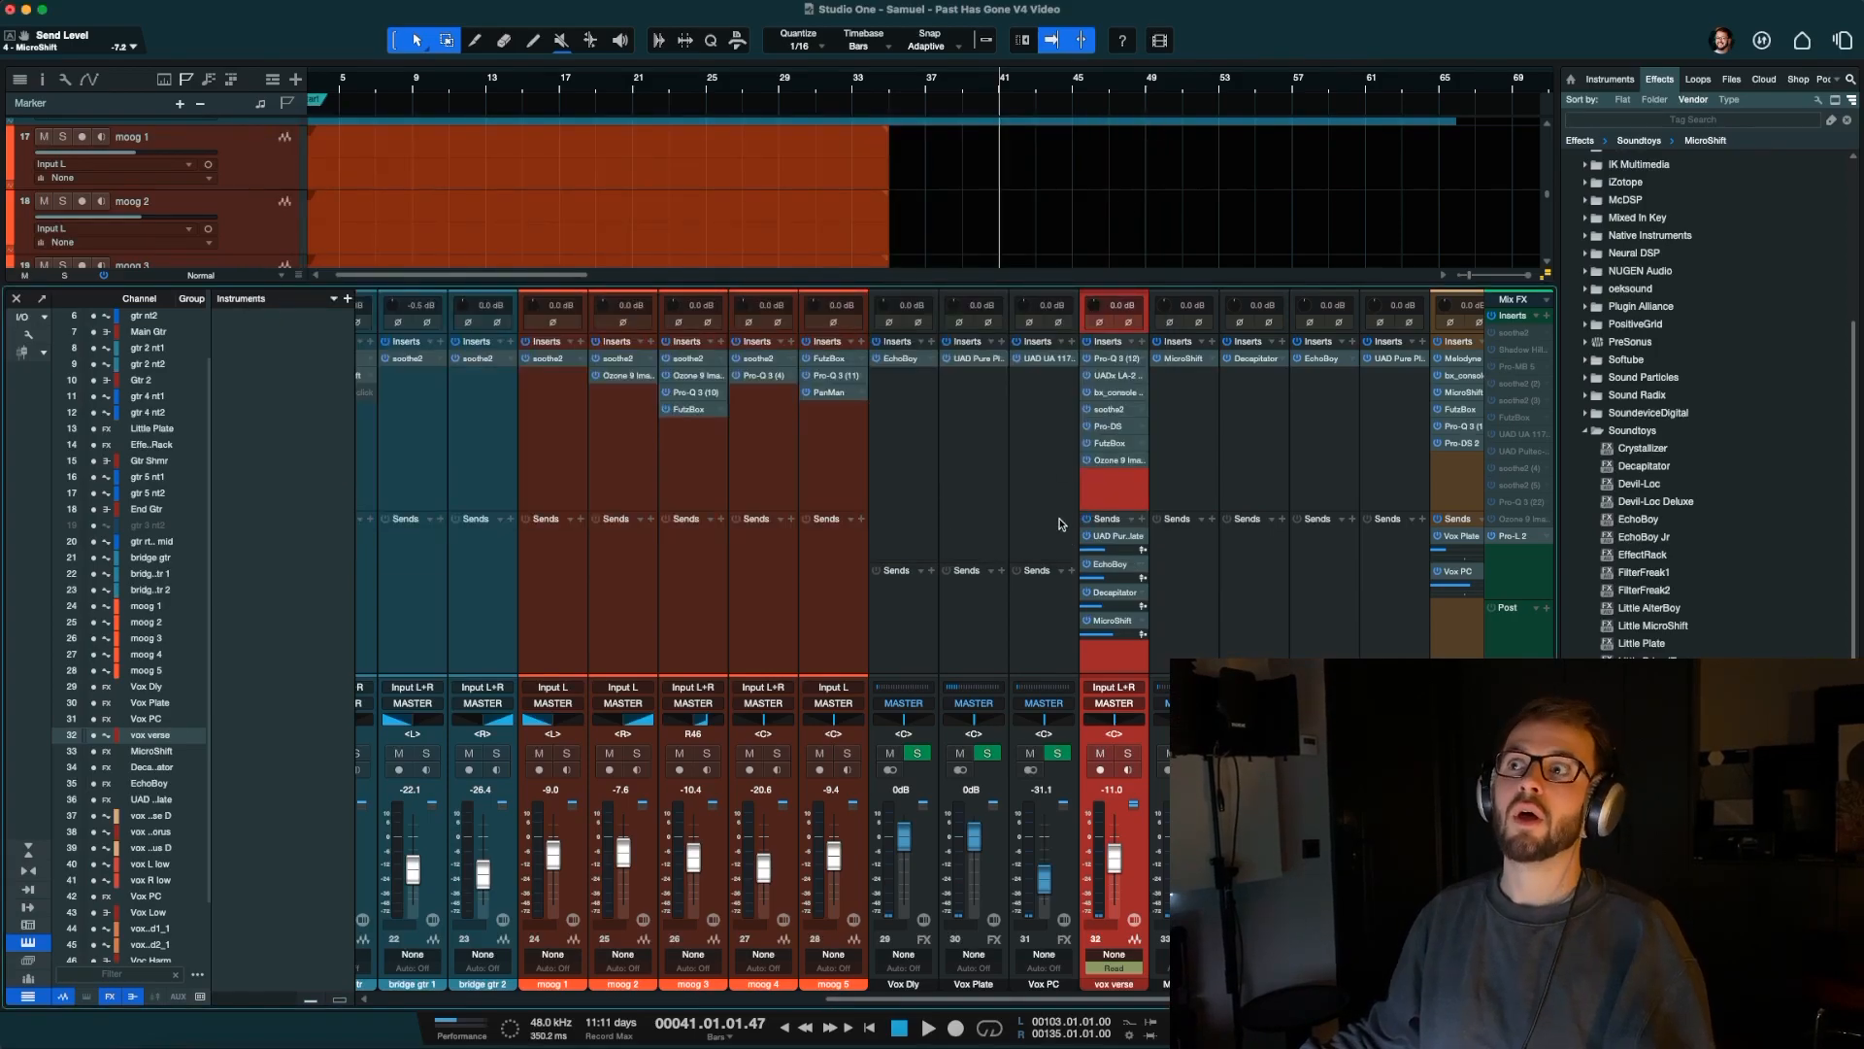
Review the Pure Plate, EchoBoy and Decapitator send effects of the vox verse channel.
{"action": "left_click_drag", "start_coordinate": [1100, 509], "coordinate": [1101, 502]}
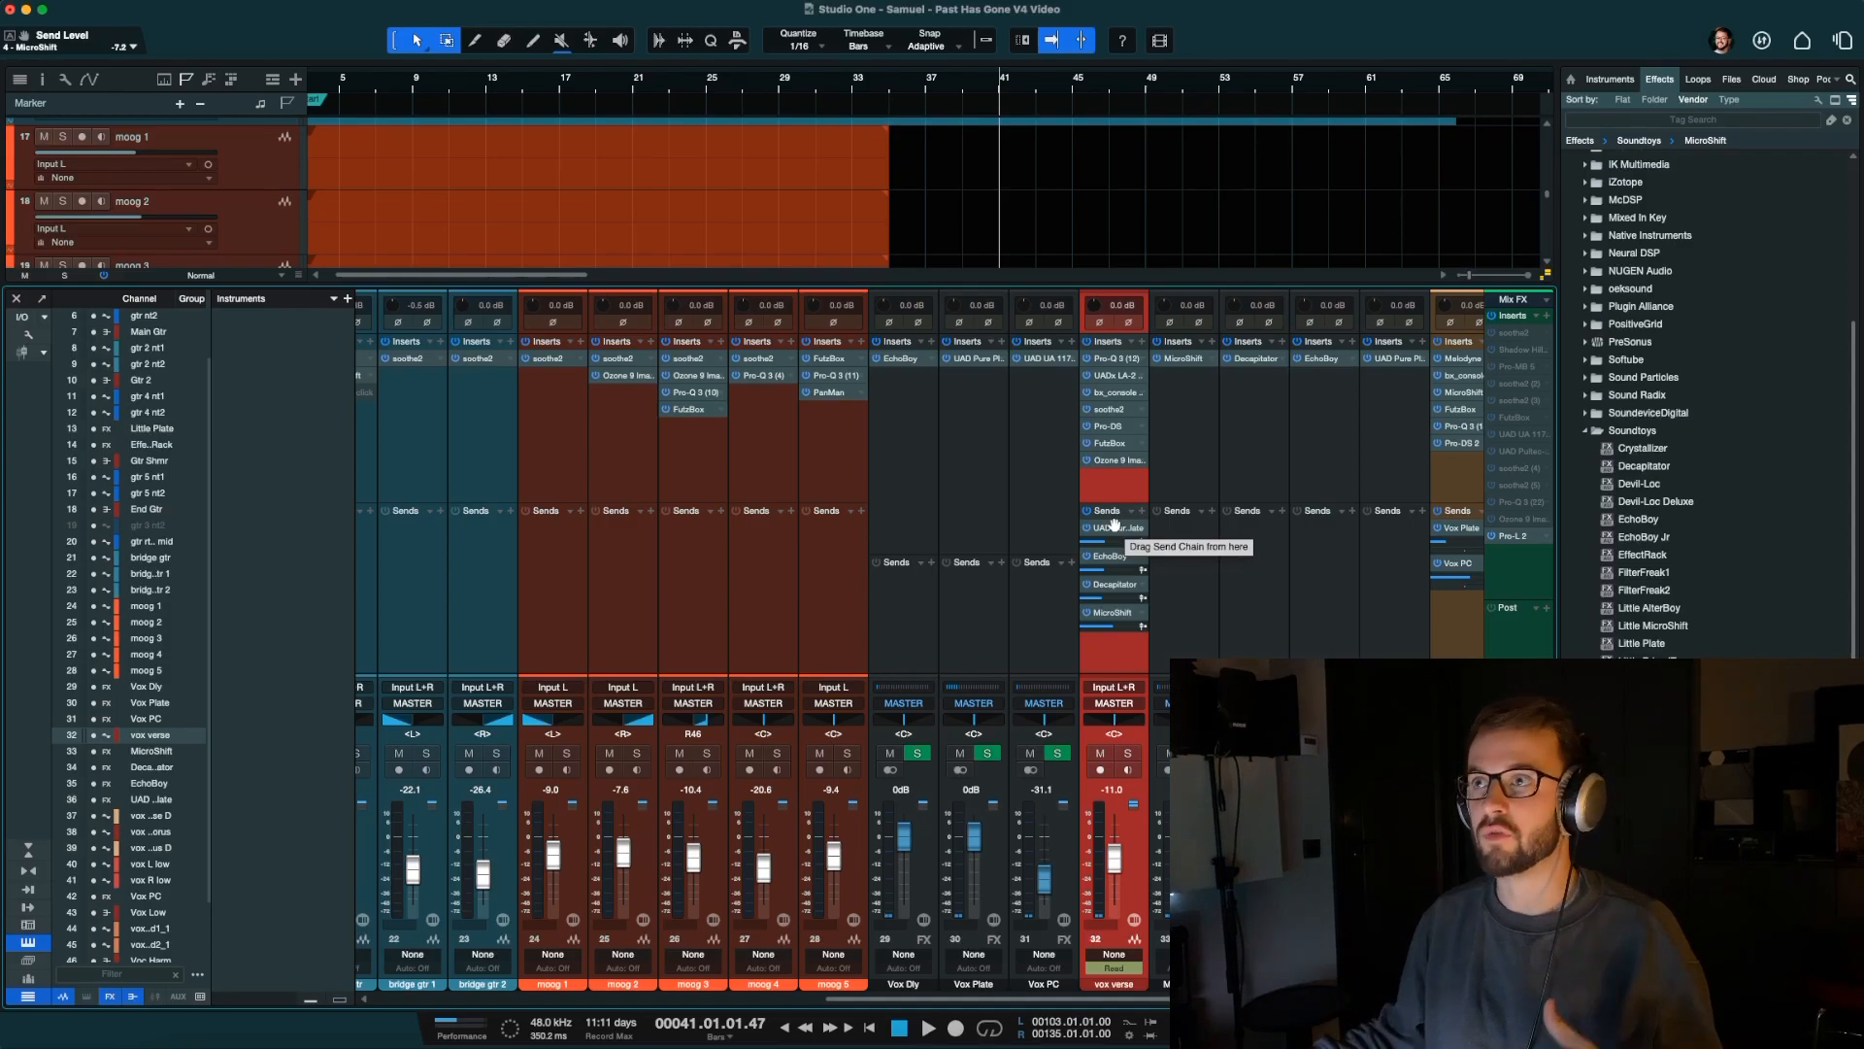
{"action": "double_click", "coordinate": [1114, 527]}
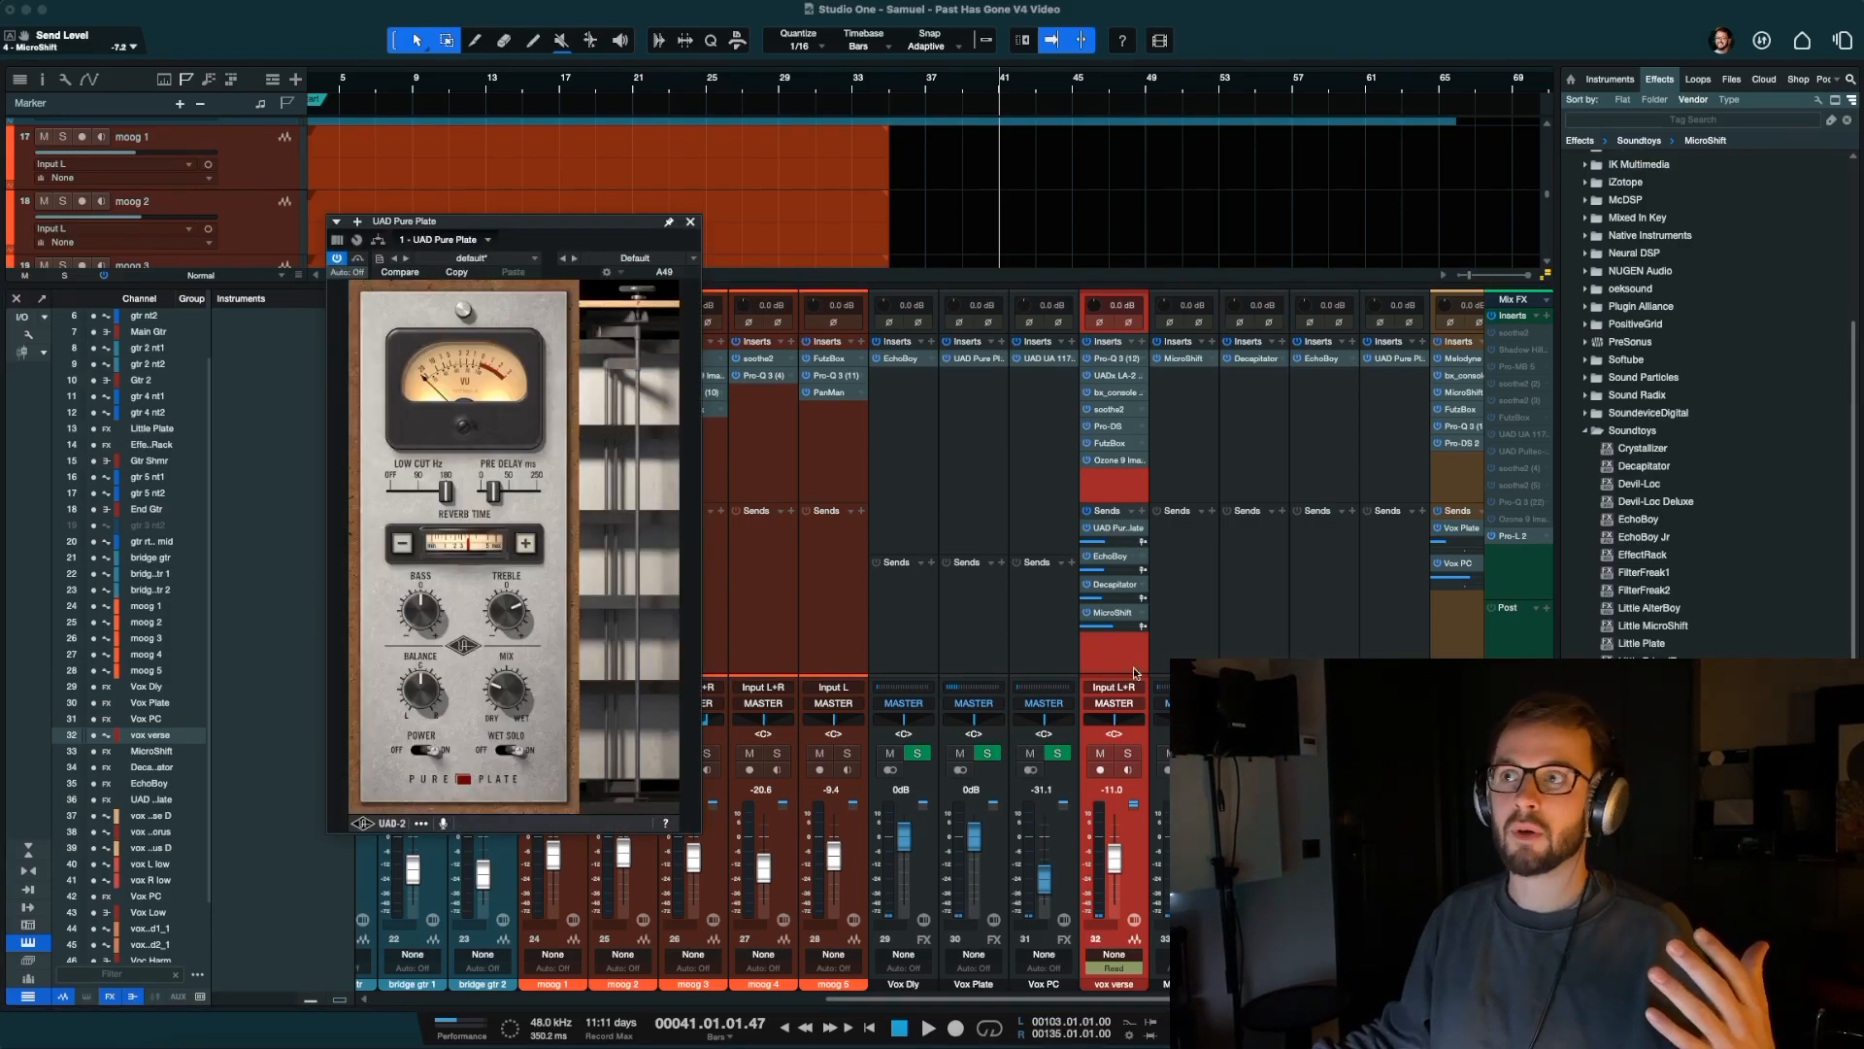
{"action": "double_click", "coordinate": [1112, 556]}
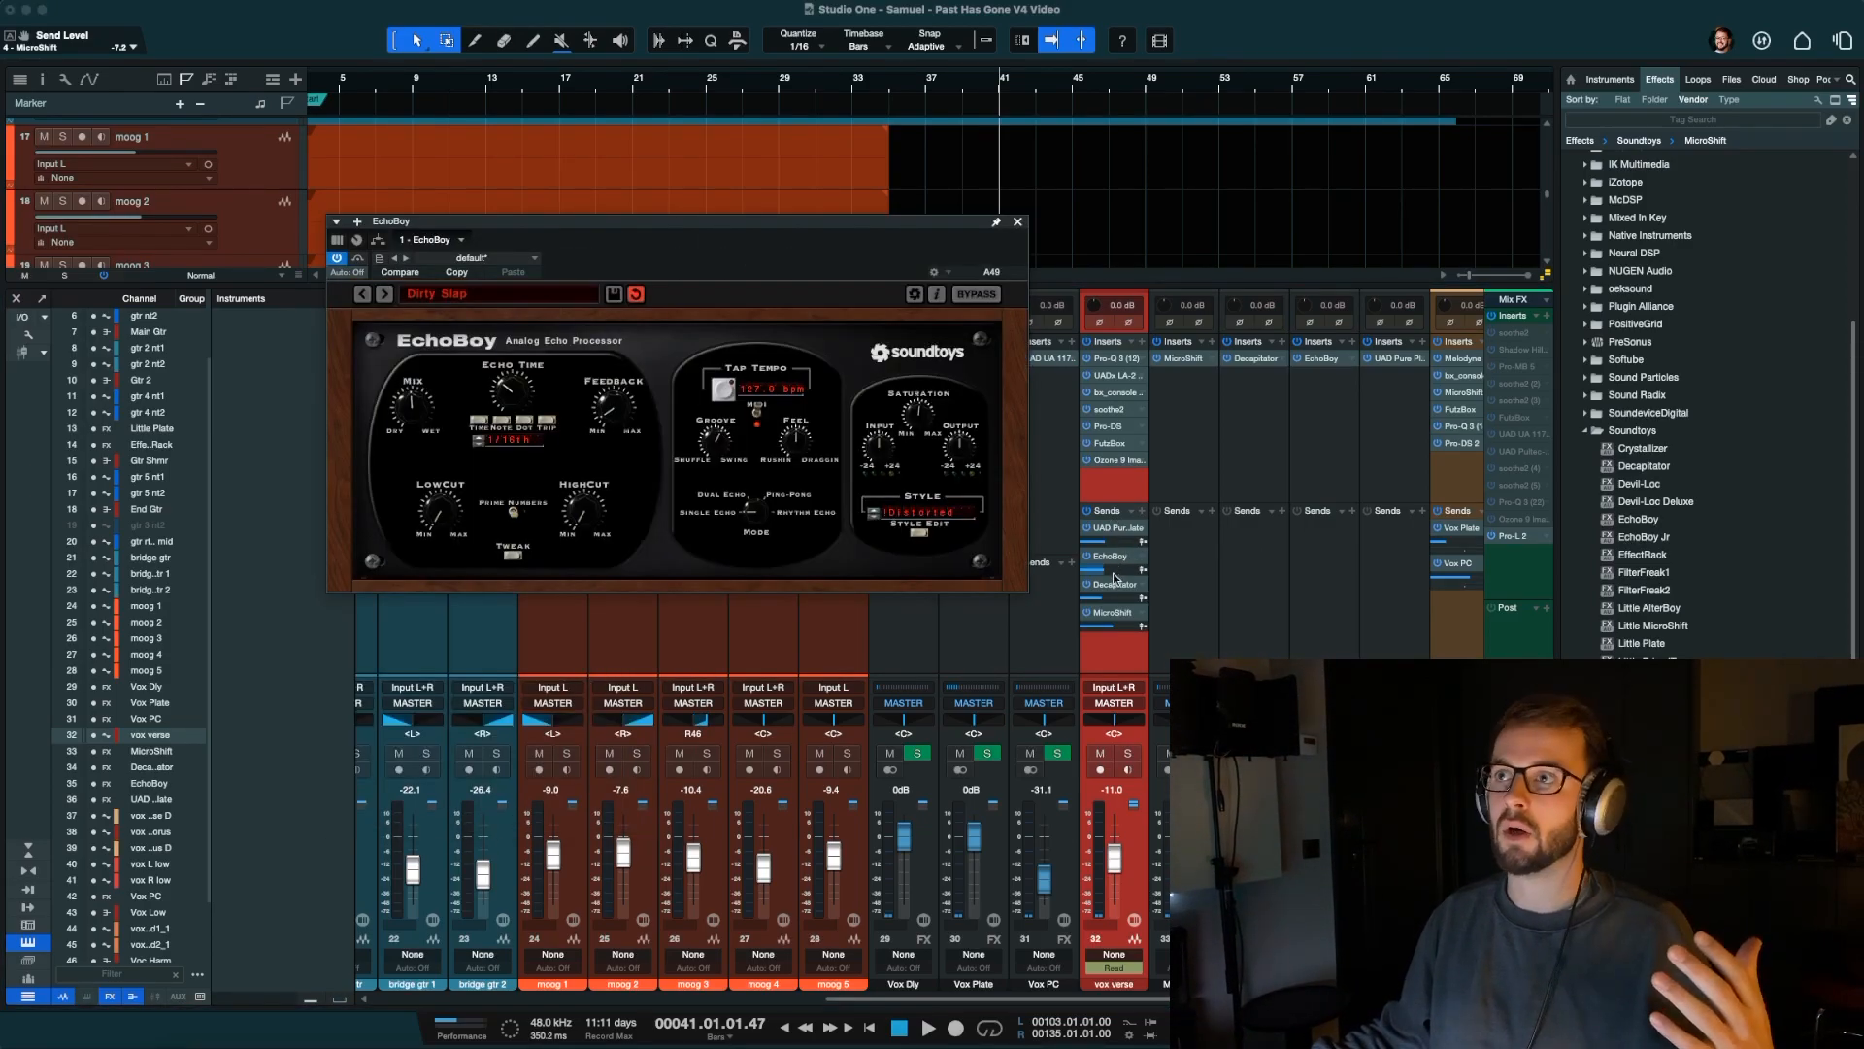
{"action": "double_click", "coordinate": [1116, 586]}
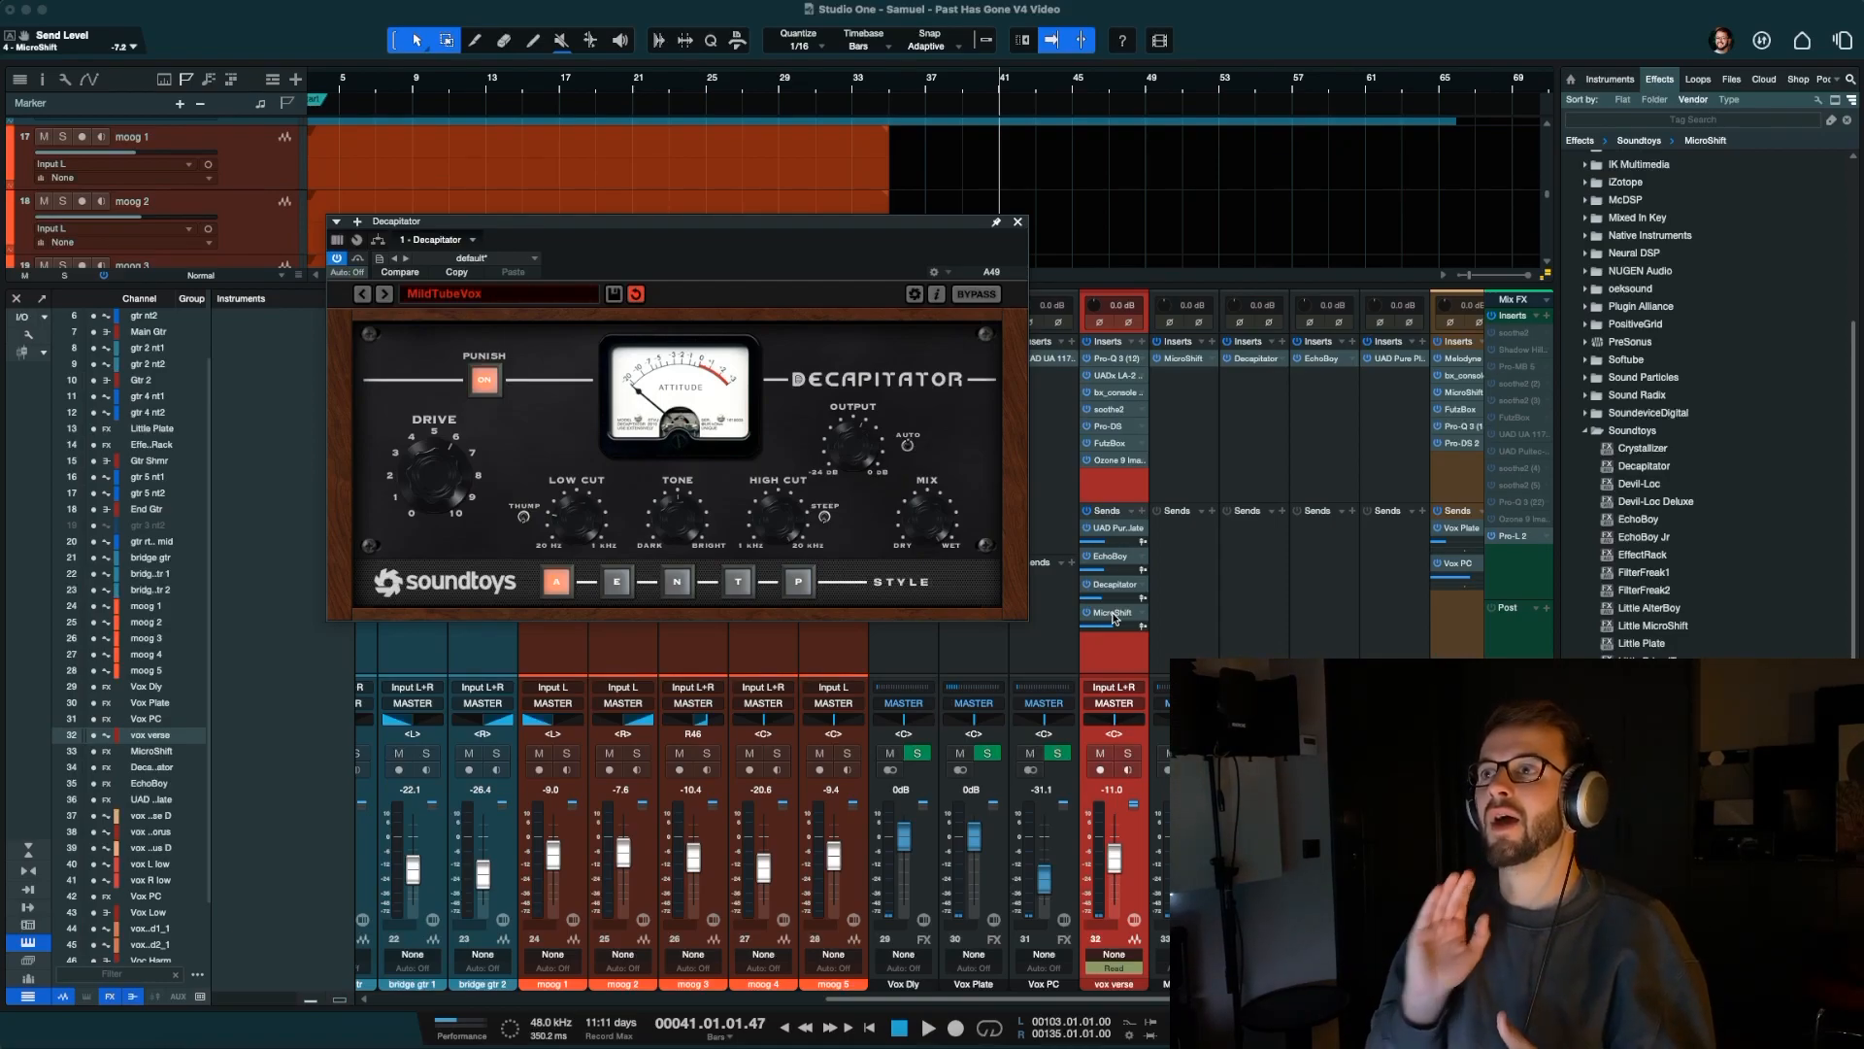
{"action": "left_click", "coordinate": [1017, 222]}
Insert FabFilter Pro-Q 3 after the Pure Plate reverb on the UAD Pure Plate effects channel.
{"action": "left_click", "coordinate": [1120, 485]}
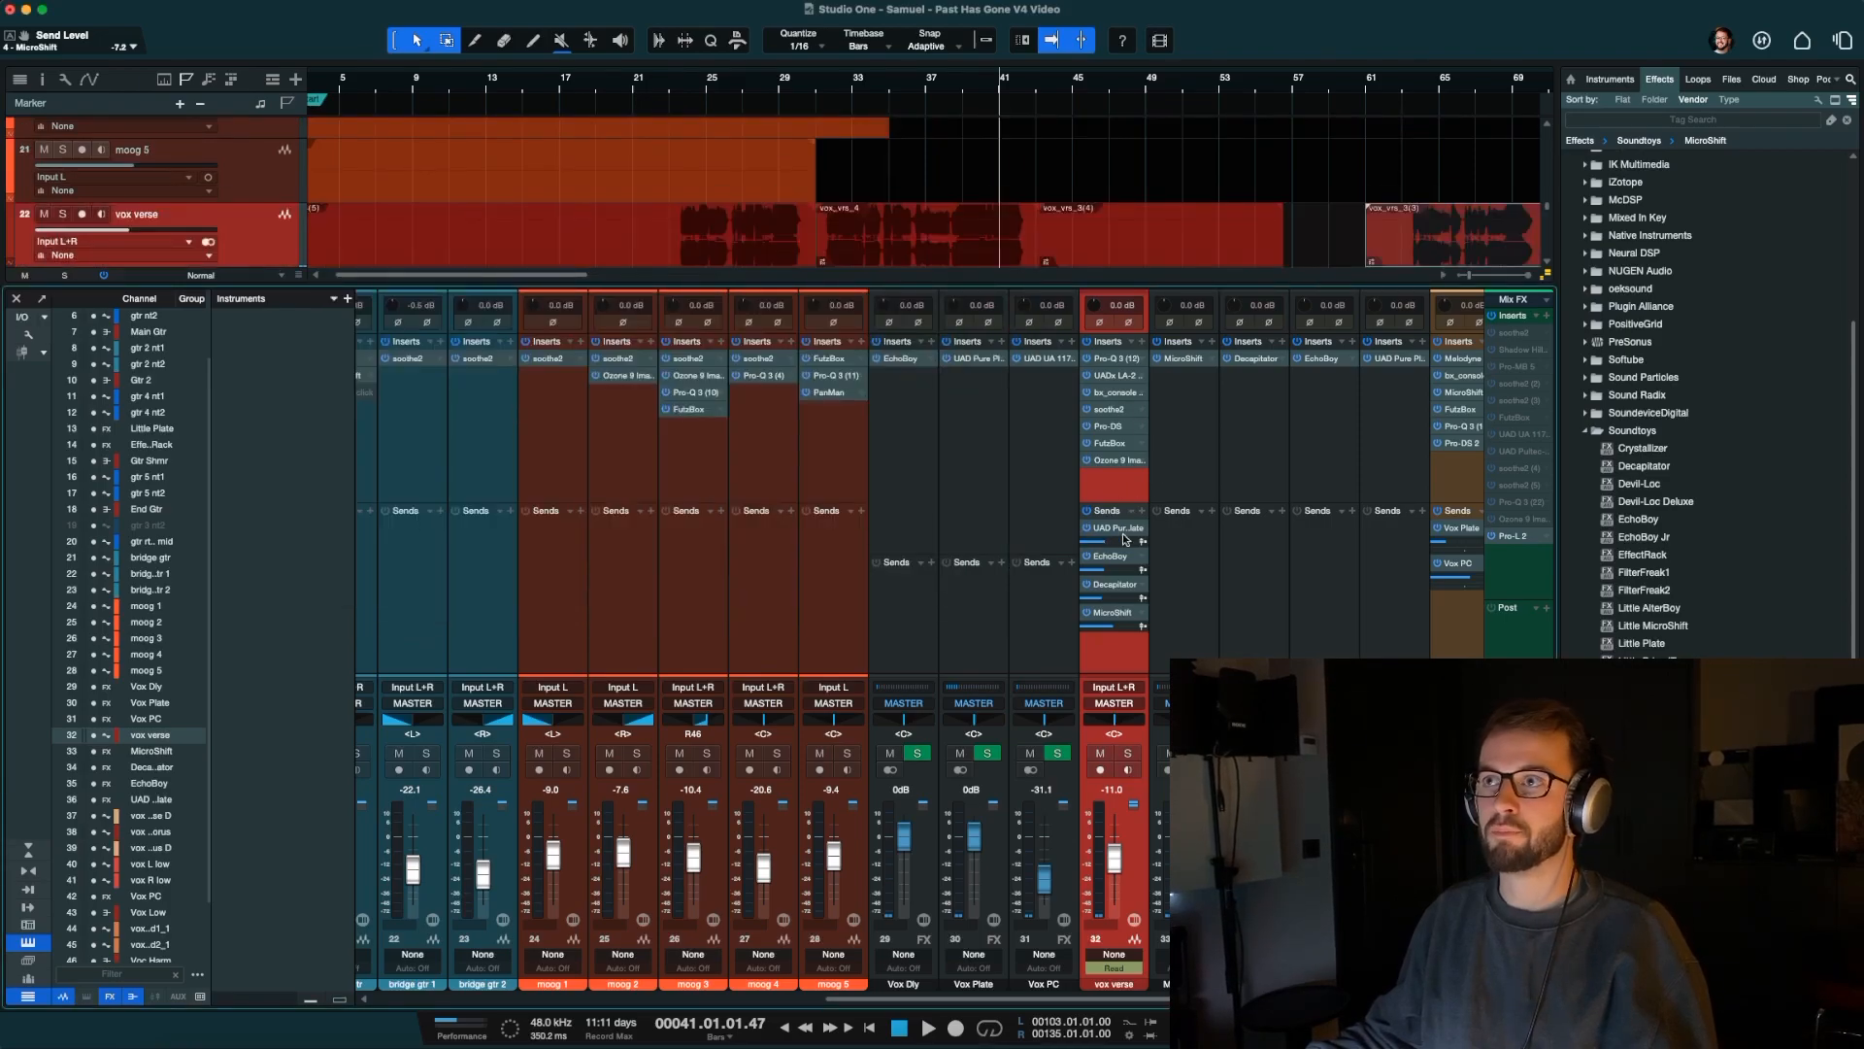
{"action": "left_click", "coordinate": [1183, 443]}
{"action": "left_click", "coordinate": [1243, 433]}
{"action": "left_click", "coordinate": [1305, 437]}
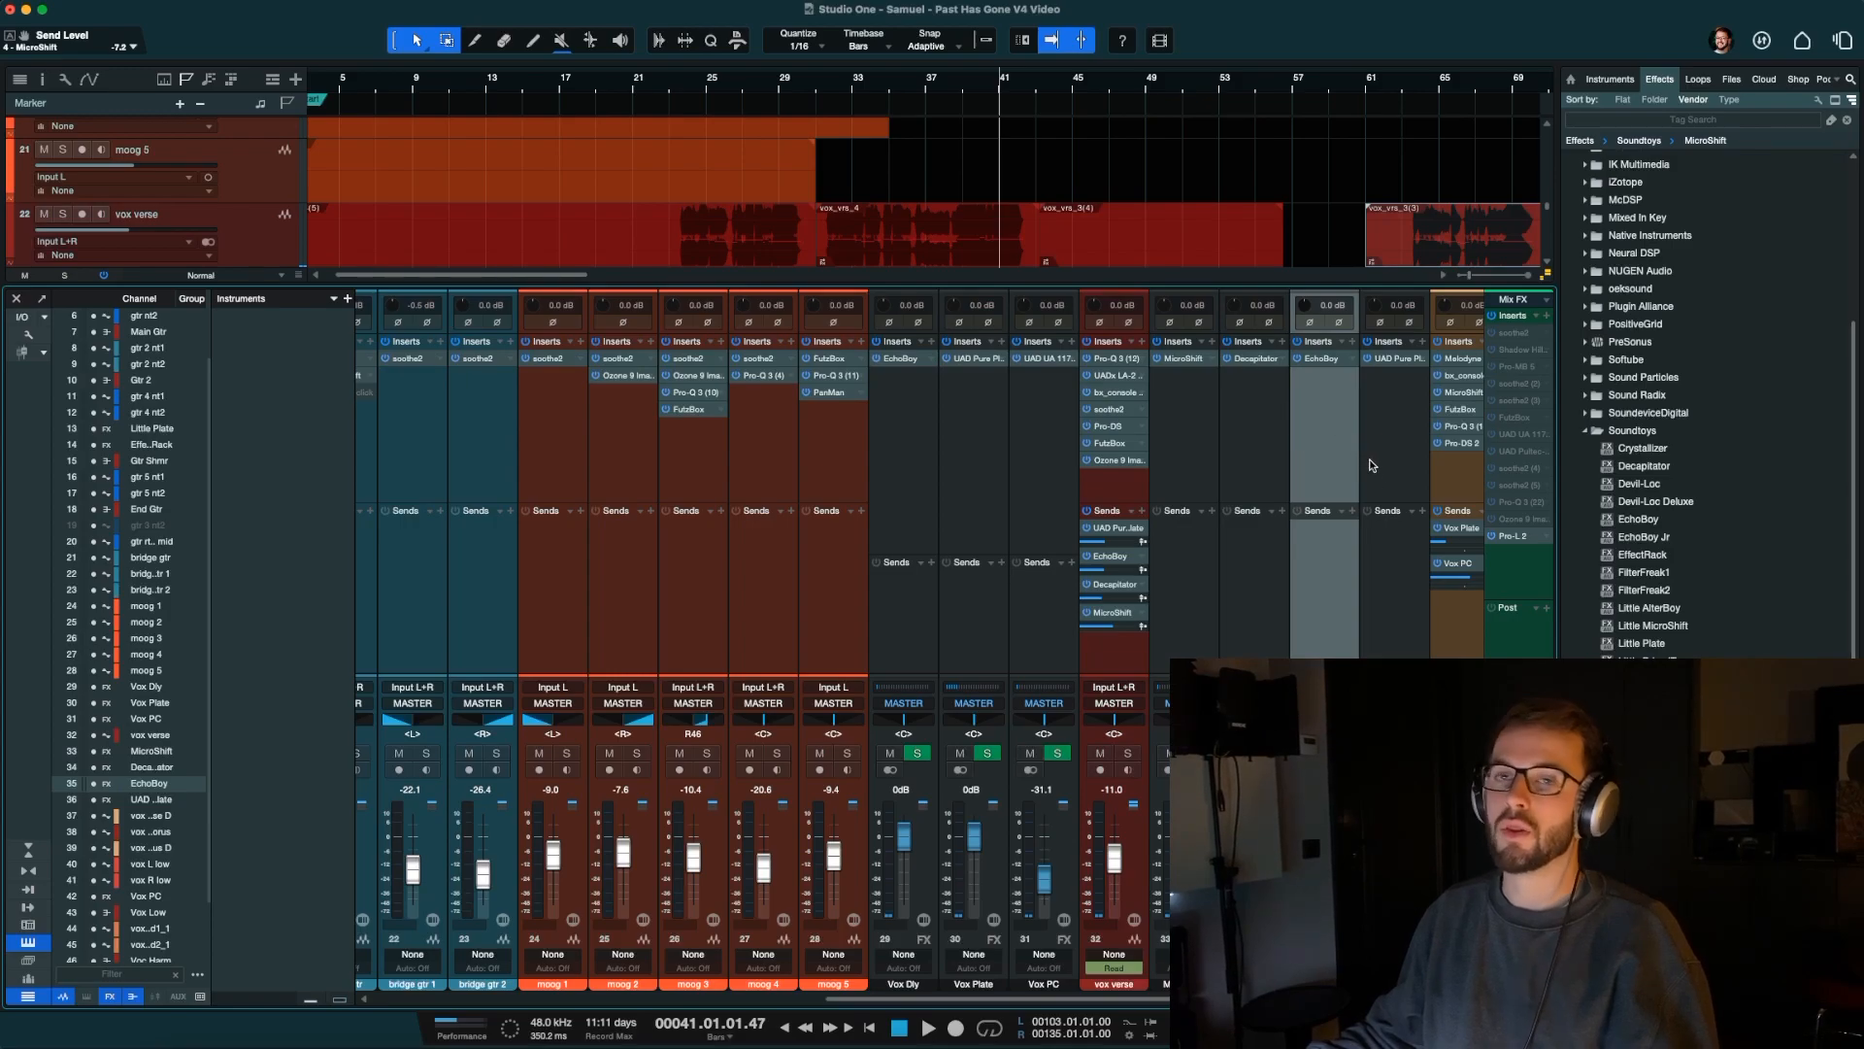
{"action": "double_click", "coordinate": [1635, 433]}
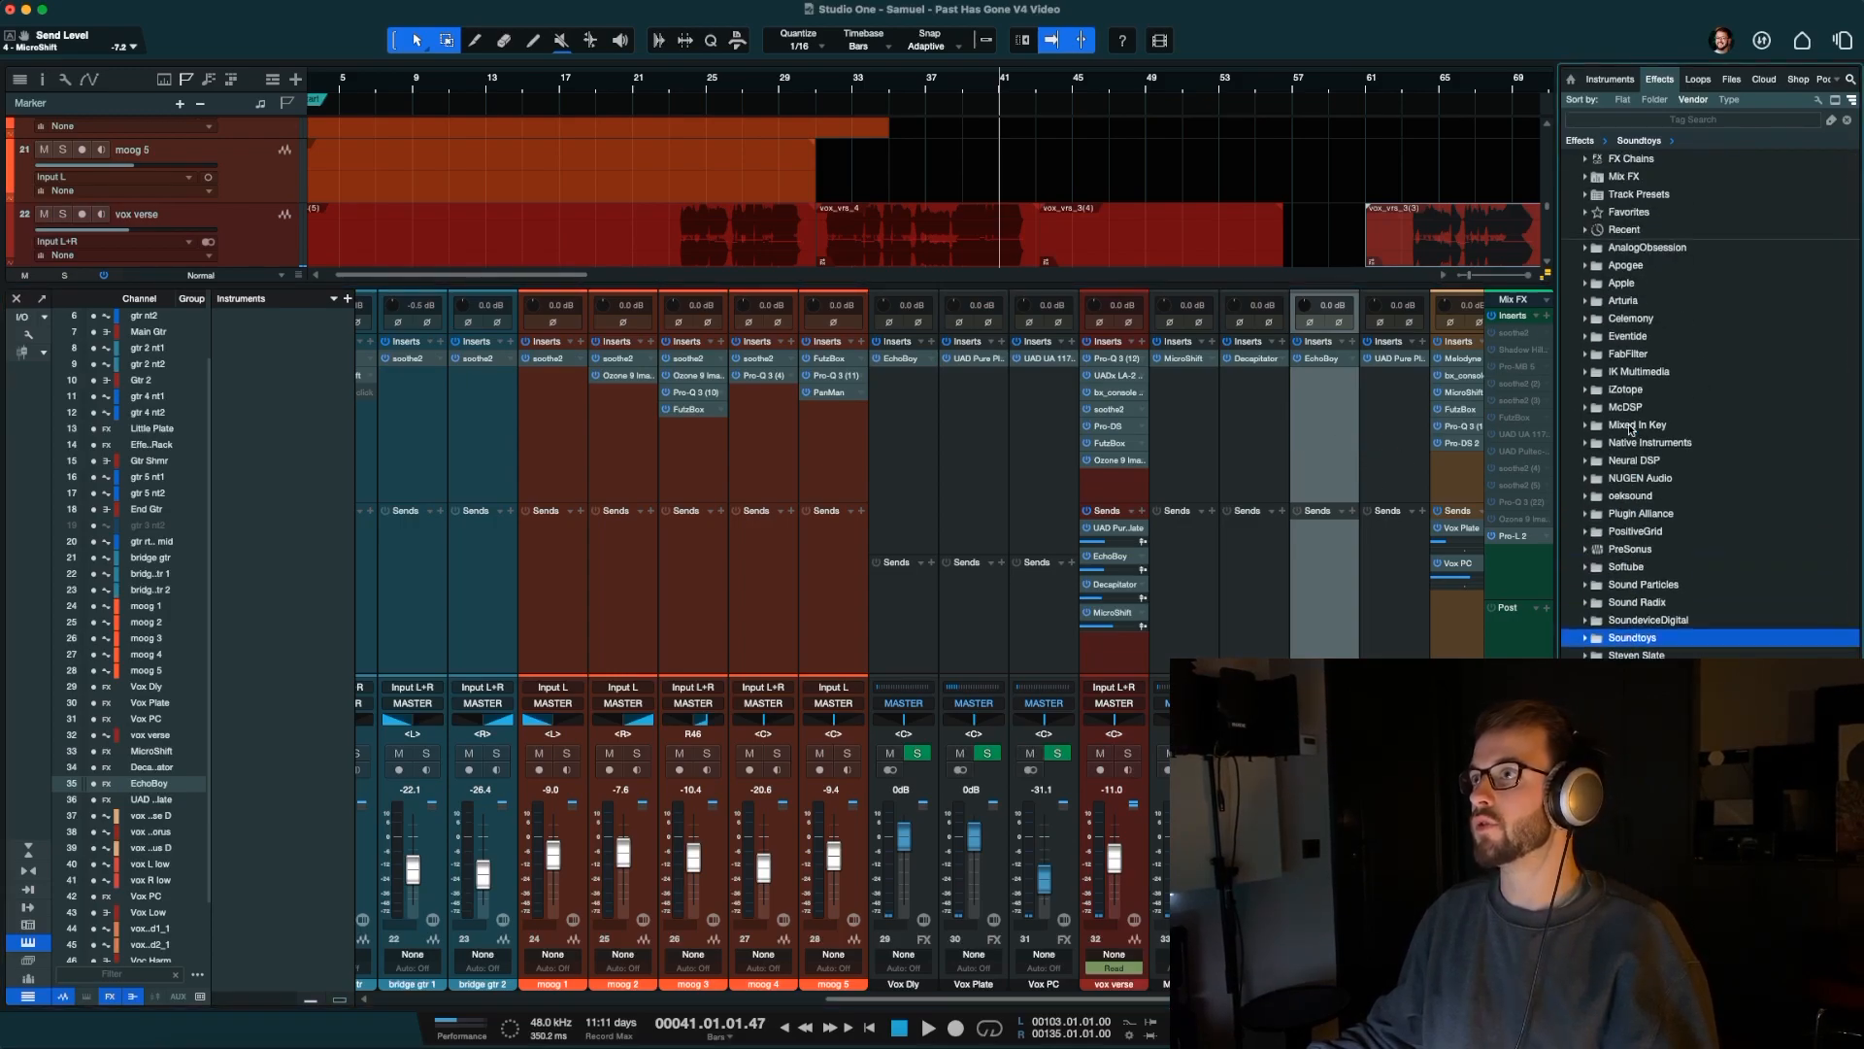
{"action": "double_click", "coordinate": [1641, 354]}
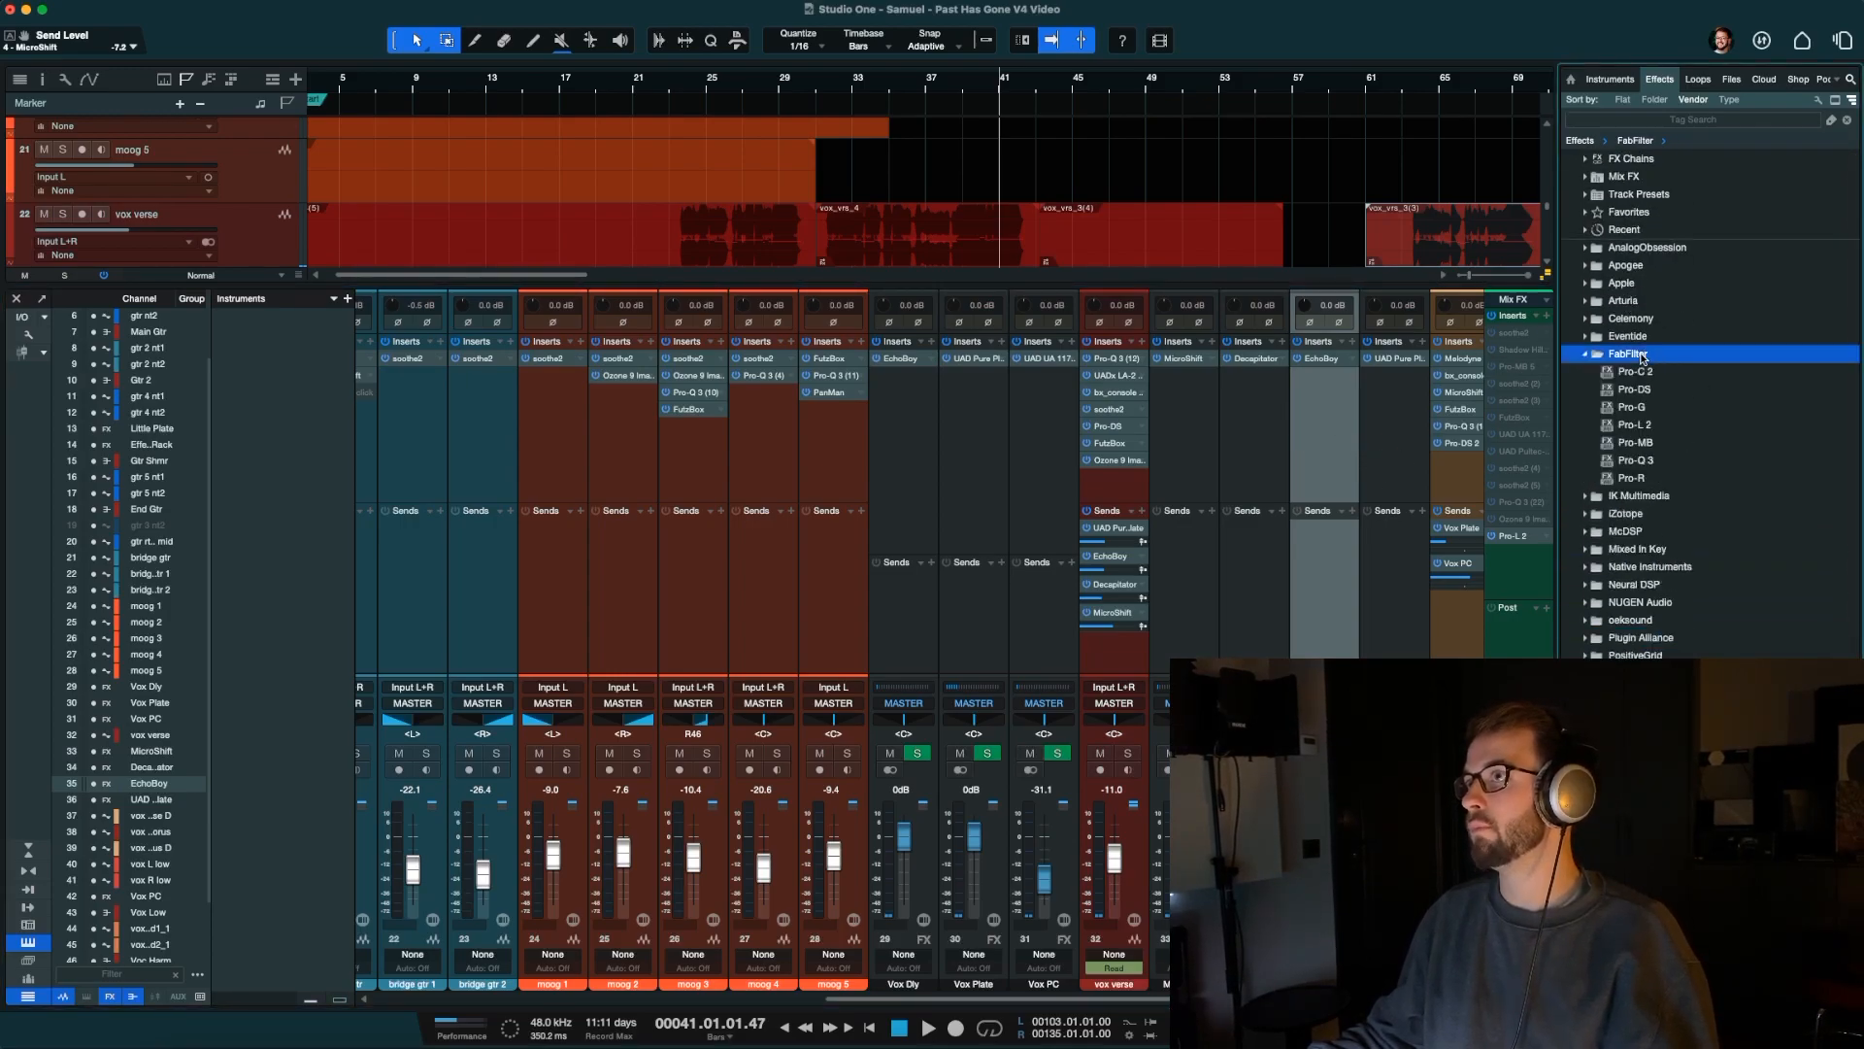
{"action": "left_click_drag", "start_coordinate": [1644, 461], "coordinate": [1386, 411]}
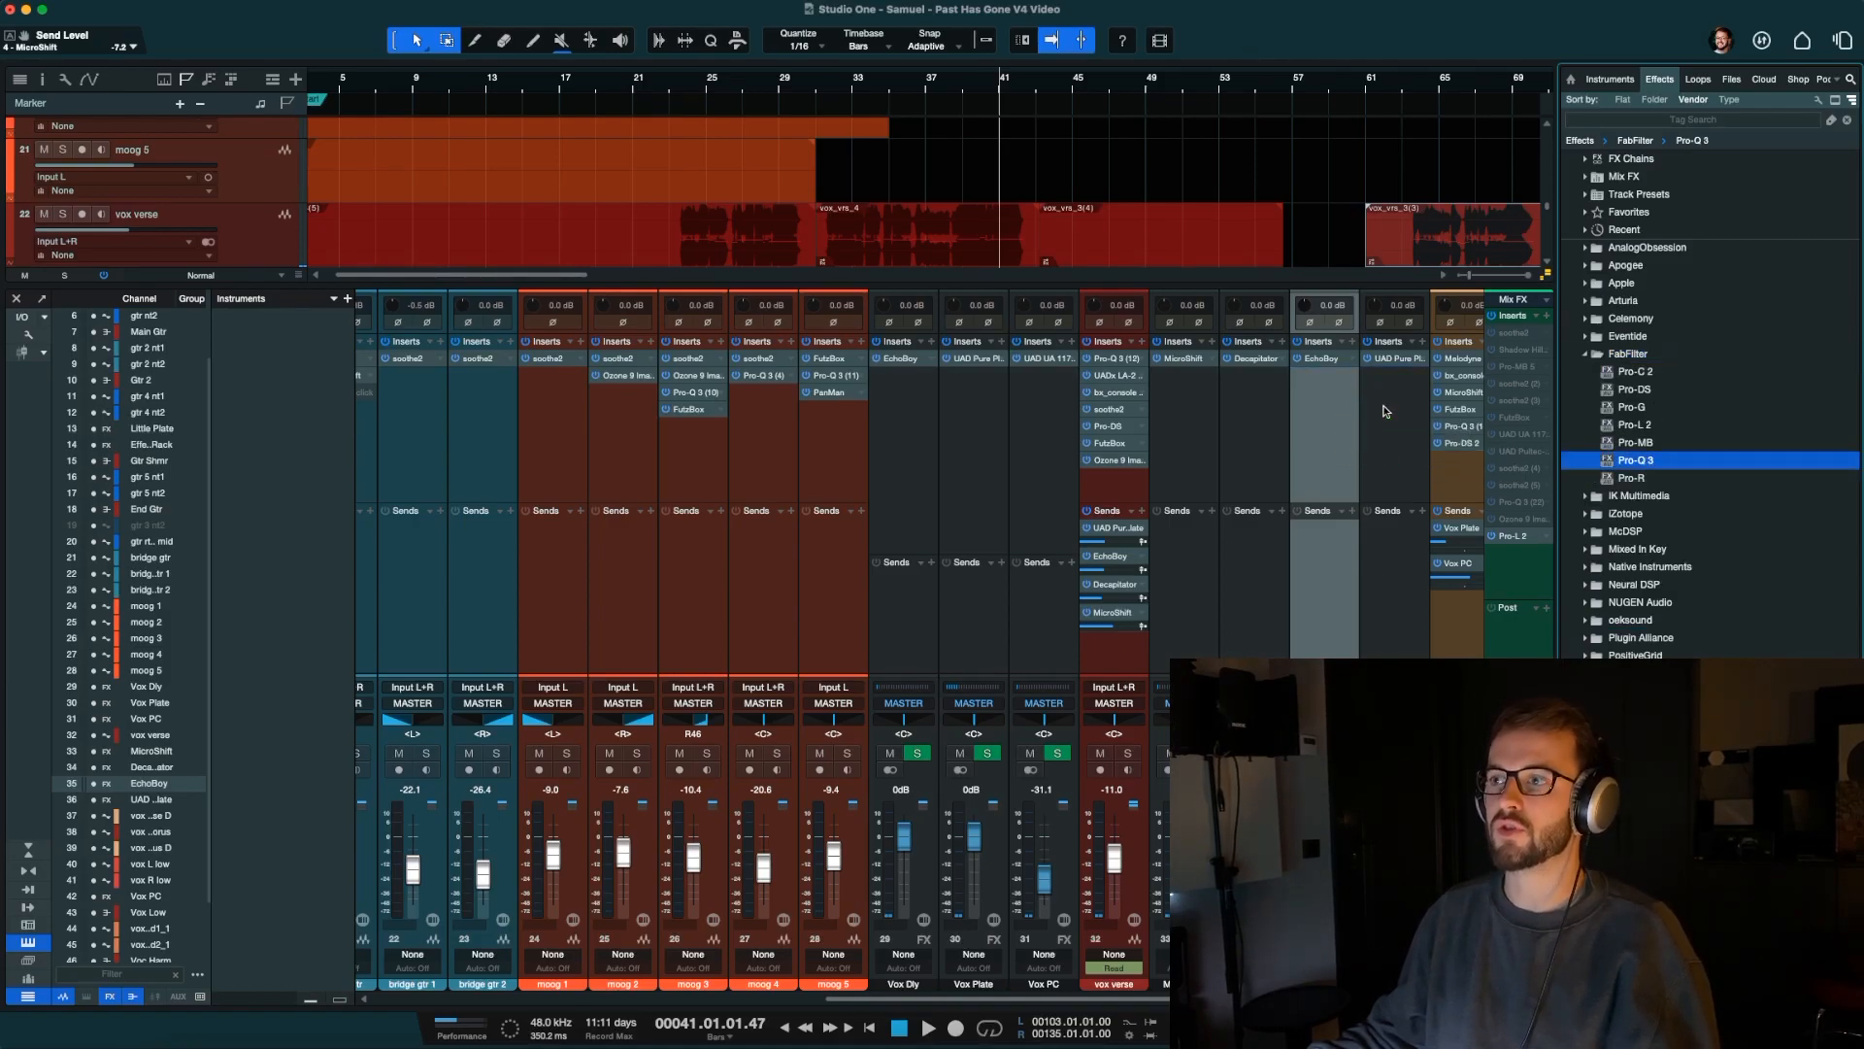
Close the Pro-Q 3 editor, solo the vox verse channel and play the vocal from about bar 23.
{"action": "left_click_drag", "start_coordinate": [1180, 223], "coordinate": [941, 289]}
{"action": "key", "text": "space"}
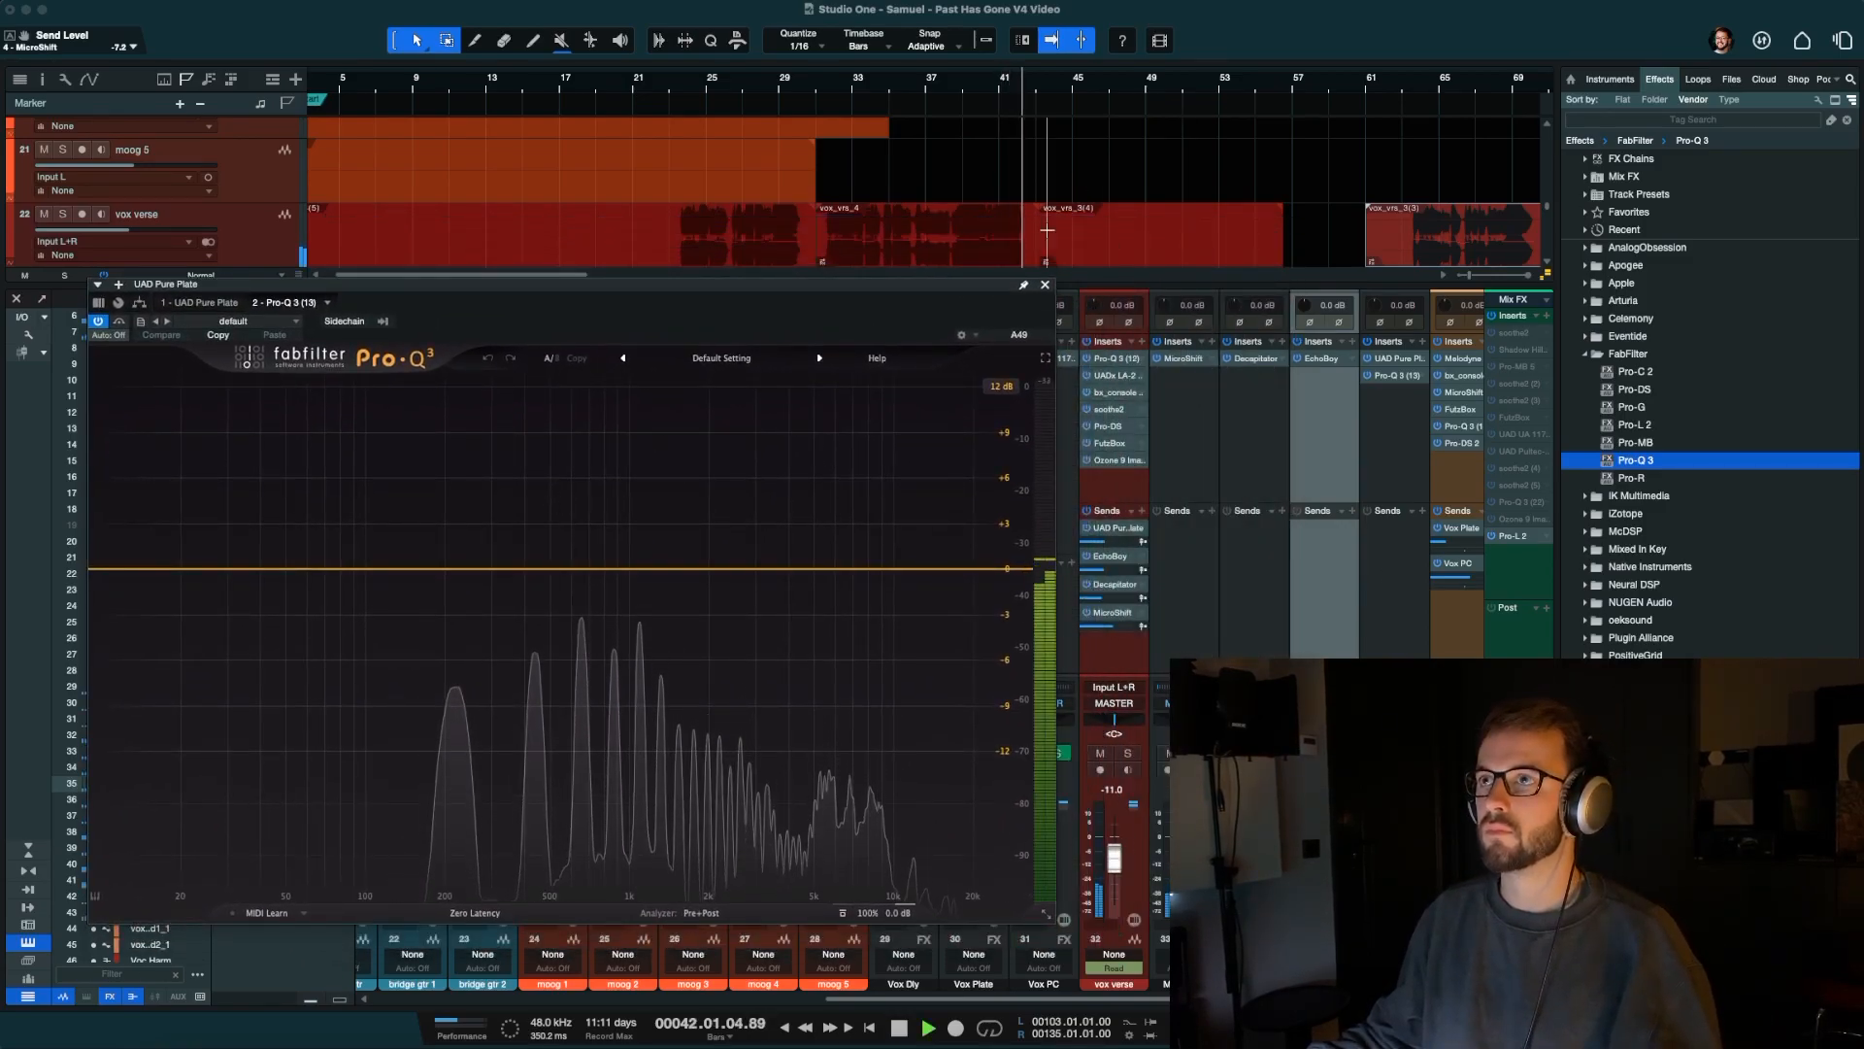
{"action": "left_click", "coordinate": [1047, 287]}
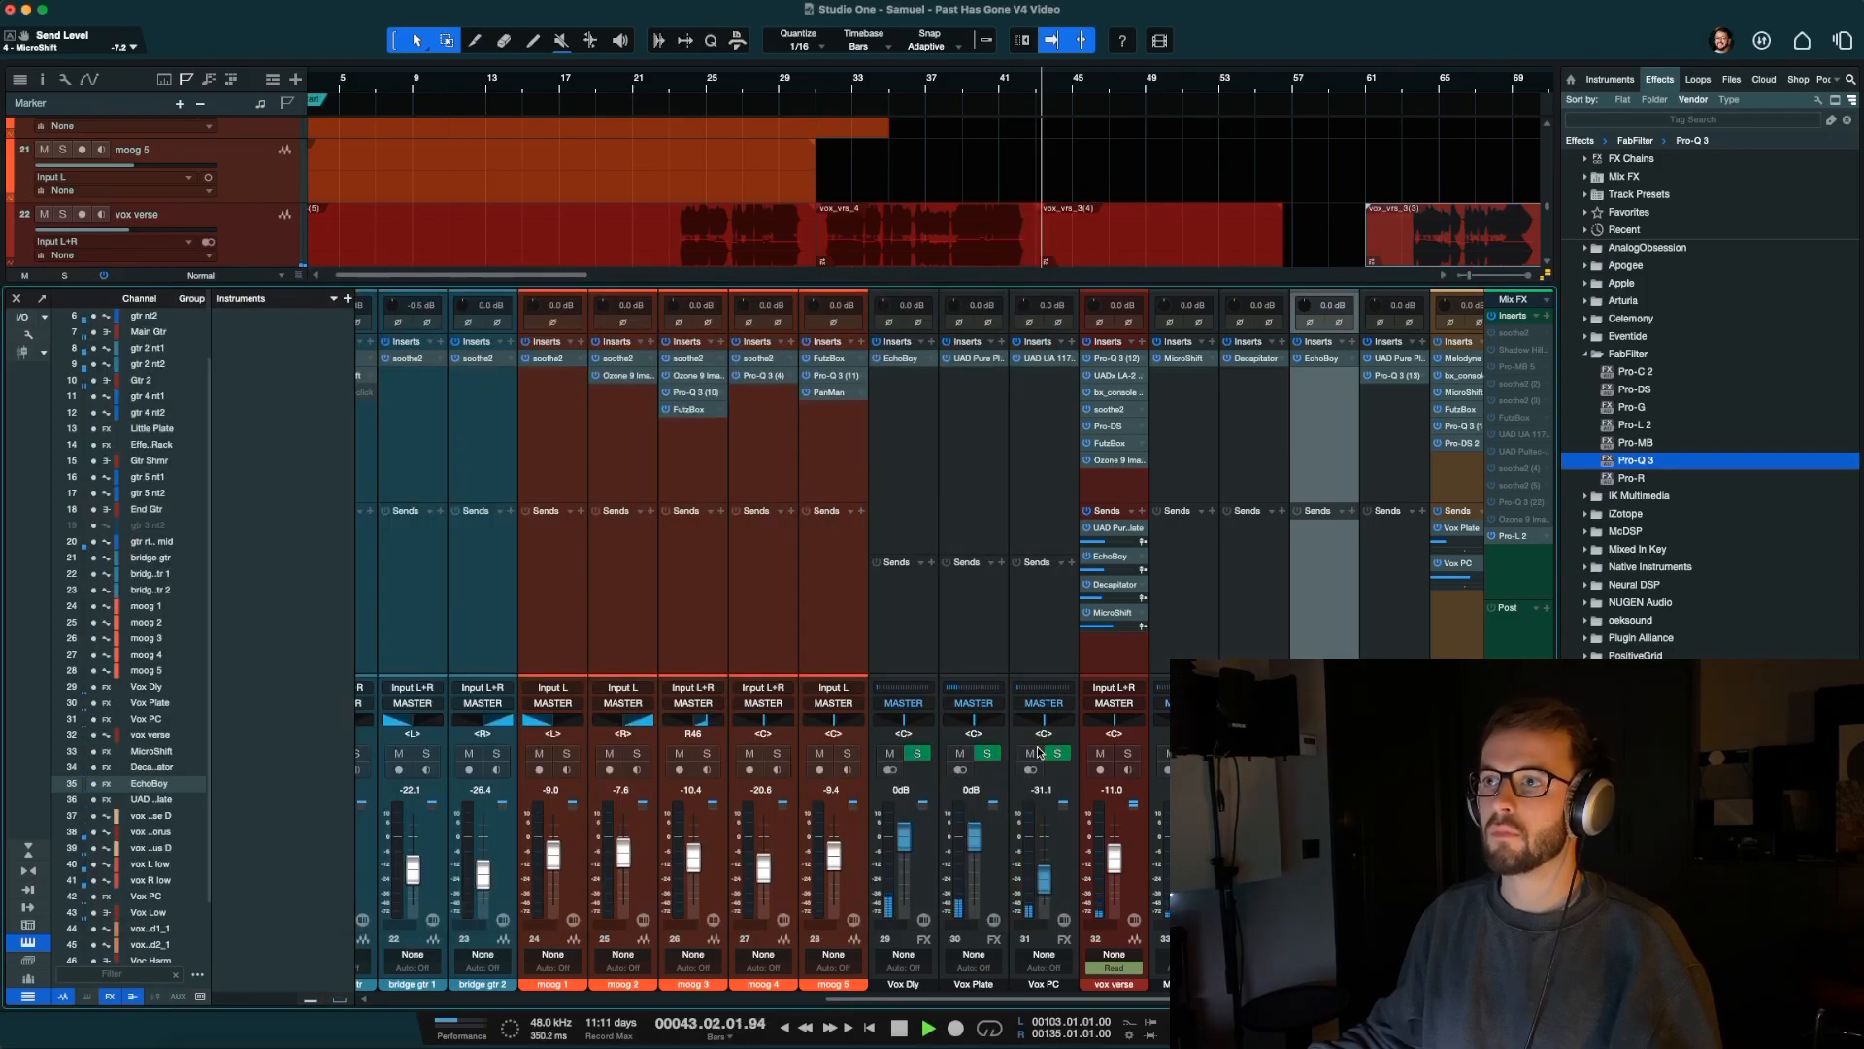
{"action": "key", "text": "F3"}
{"action": "key", "text": "space"}
{"action": "left_click", "coordinate": [680, 89]}
{"action": "key", "text": "F3"}
{"action": "key", "text": "space"}
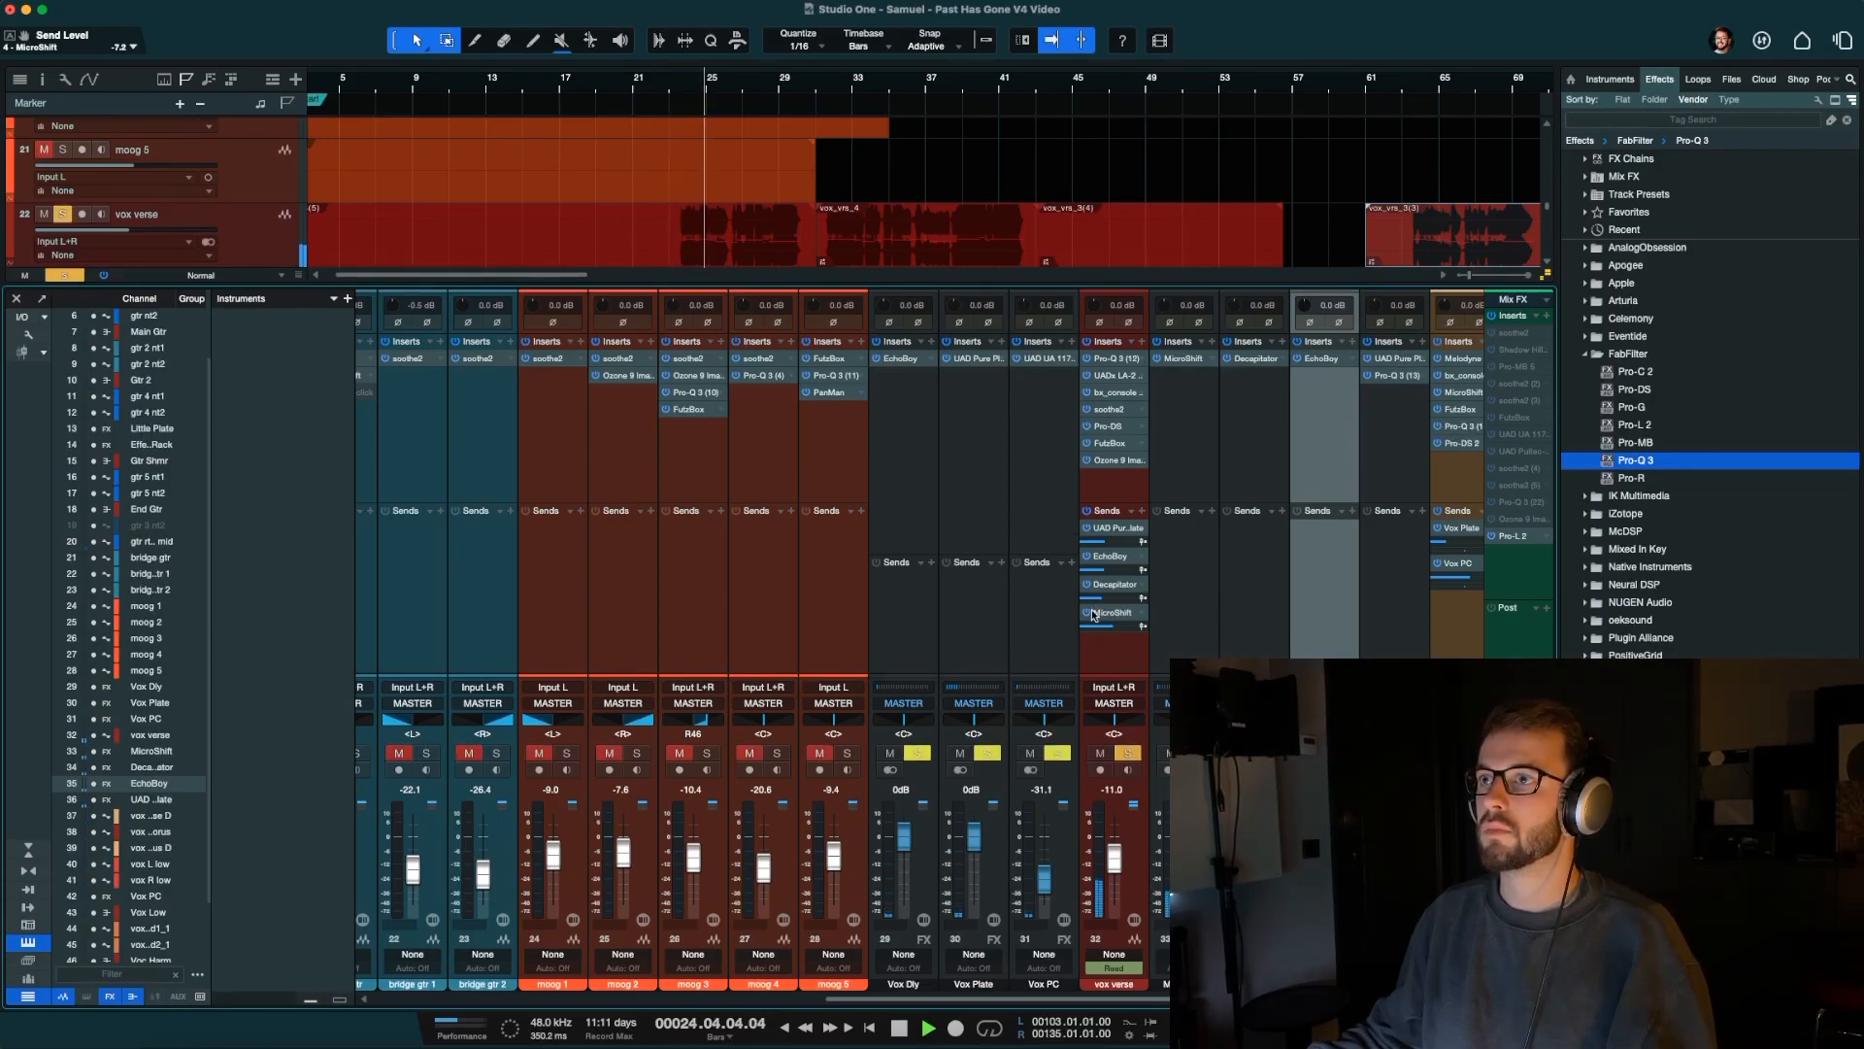
Check the Pure Plate settings while the soloed vocal plays, and open the Pro-Q 3 insert that follows it.
{"action": "left_click", "coordinate": [1394, 358]}
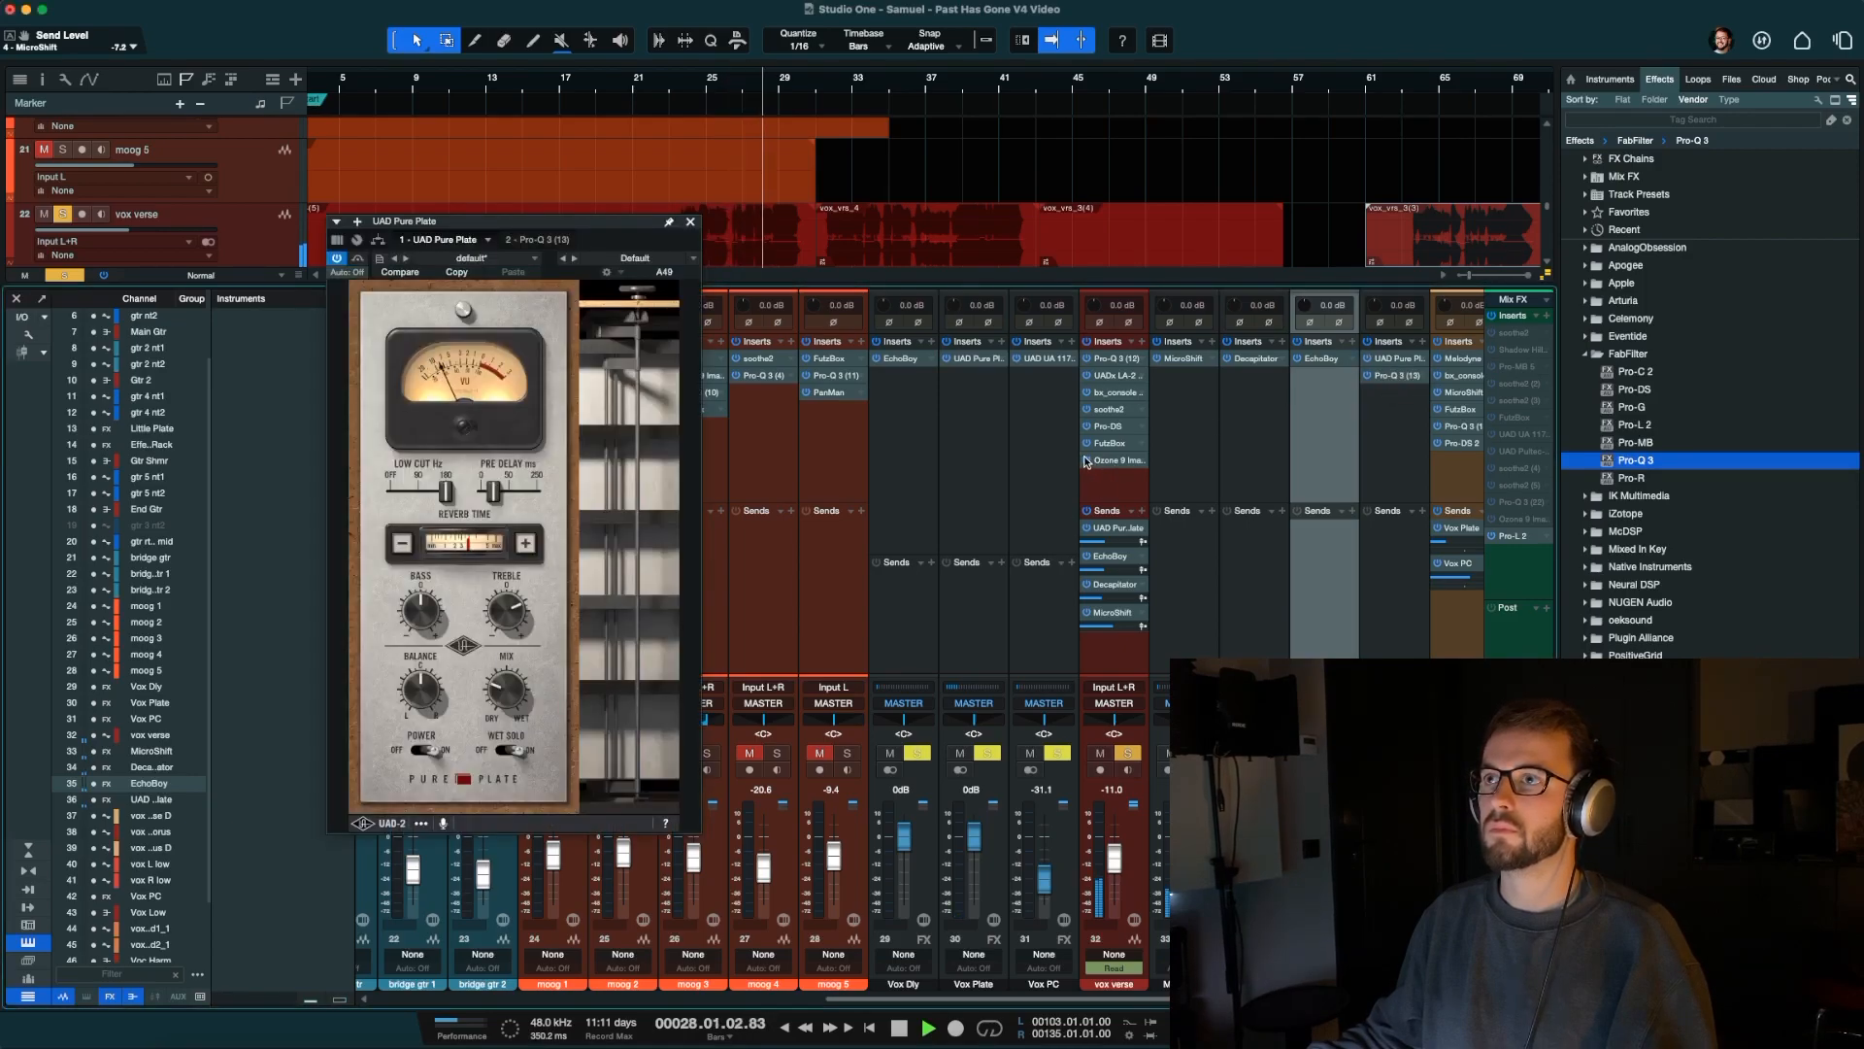
{"action": "key", "text": "space"}
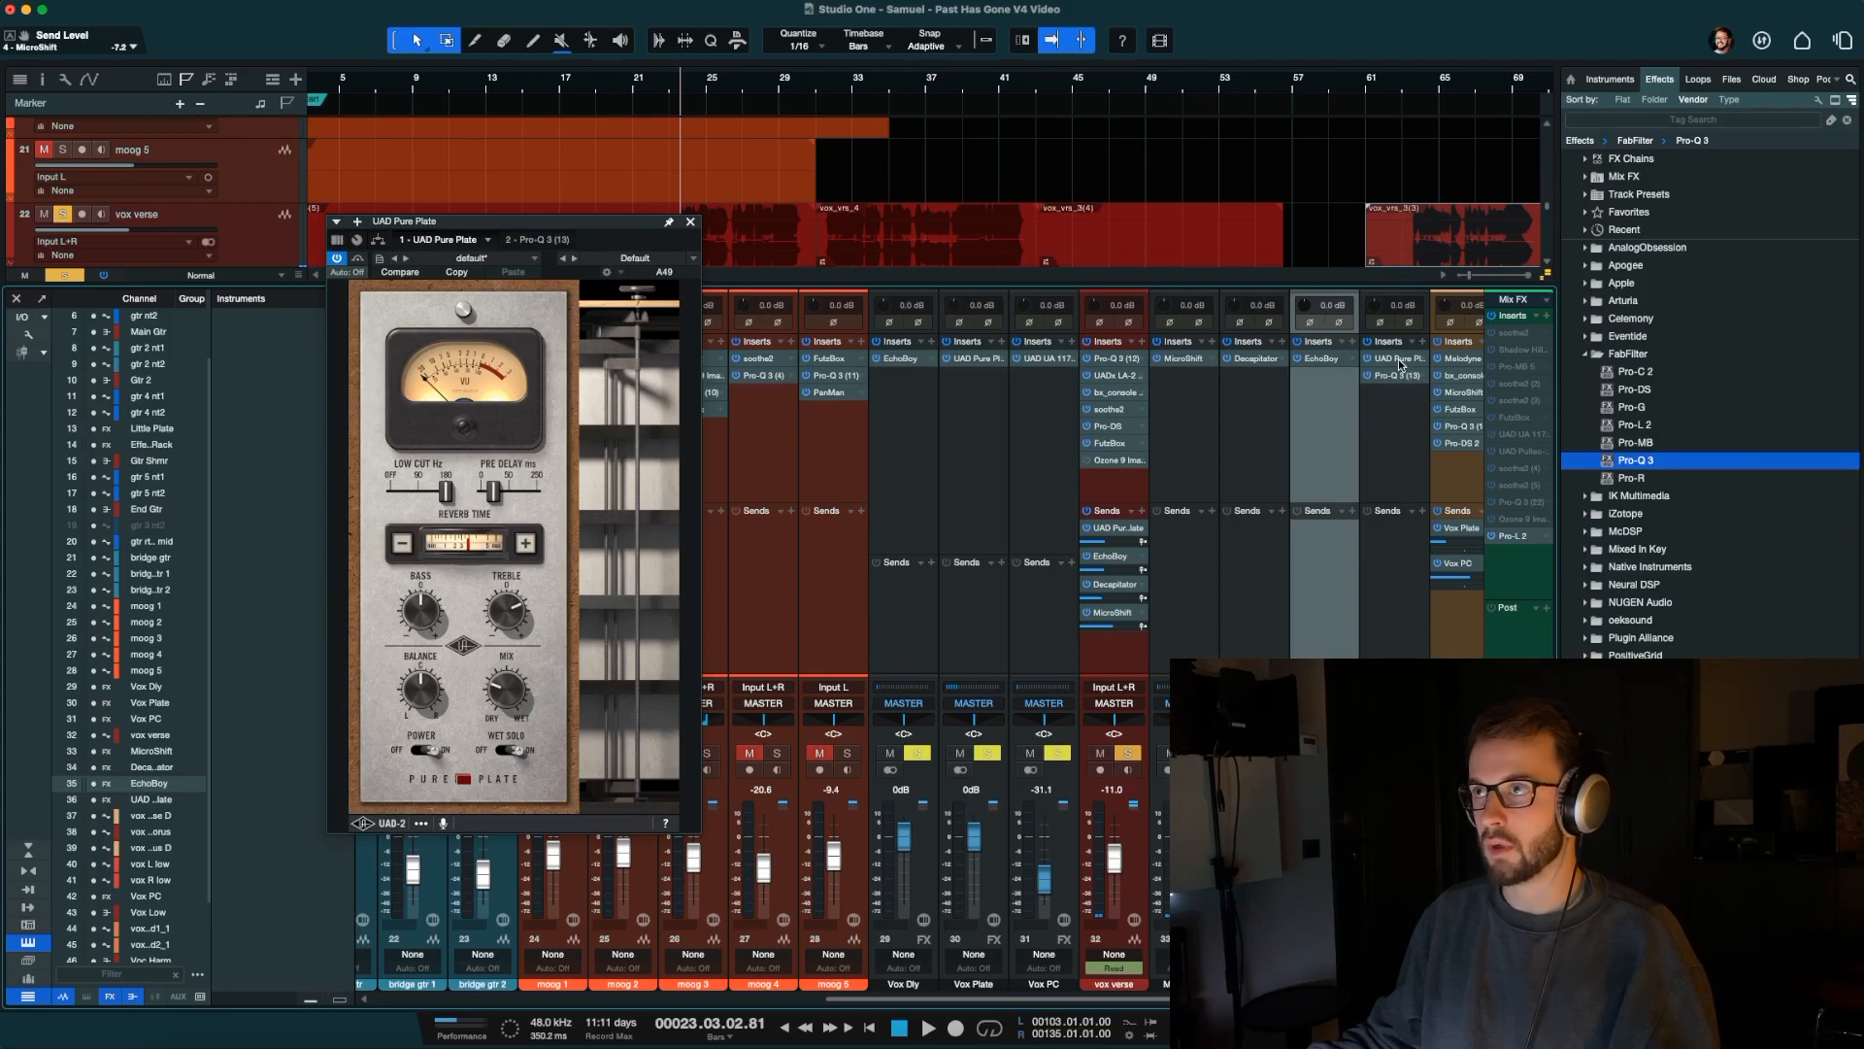
{"action": "left_click", "coordinate": [1402, 408]}
{"action": "left_click", "coordinate": [1400, 357]}
{"action": "left_click", "coordinate": [1401, 357]}
{"action": "left_click", "coordinate": [1398, 376]}
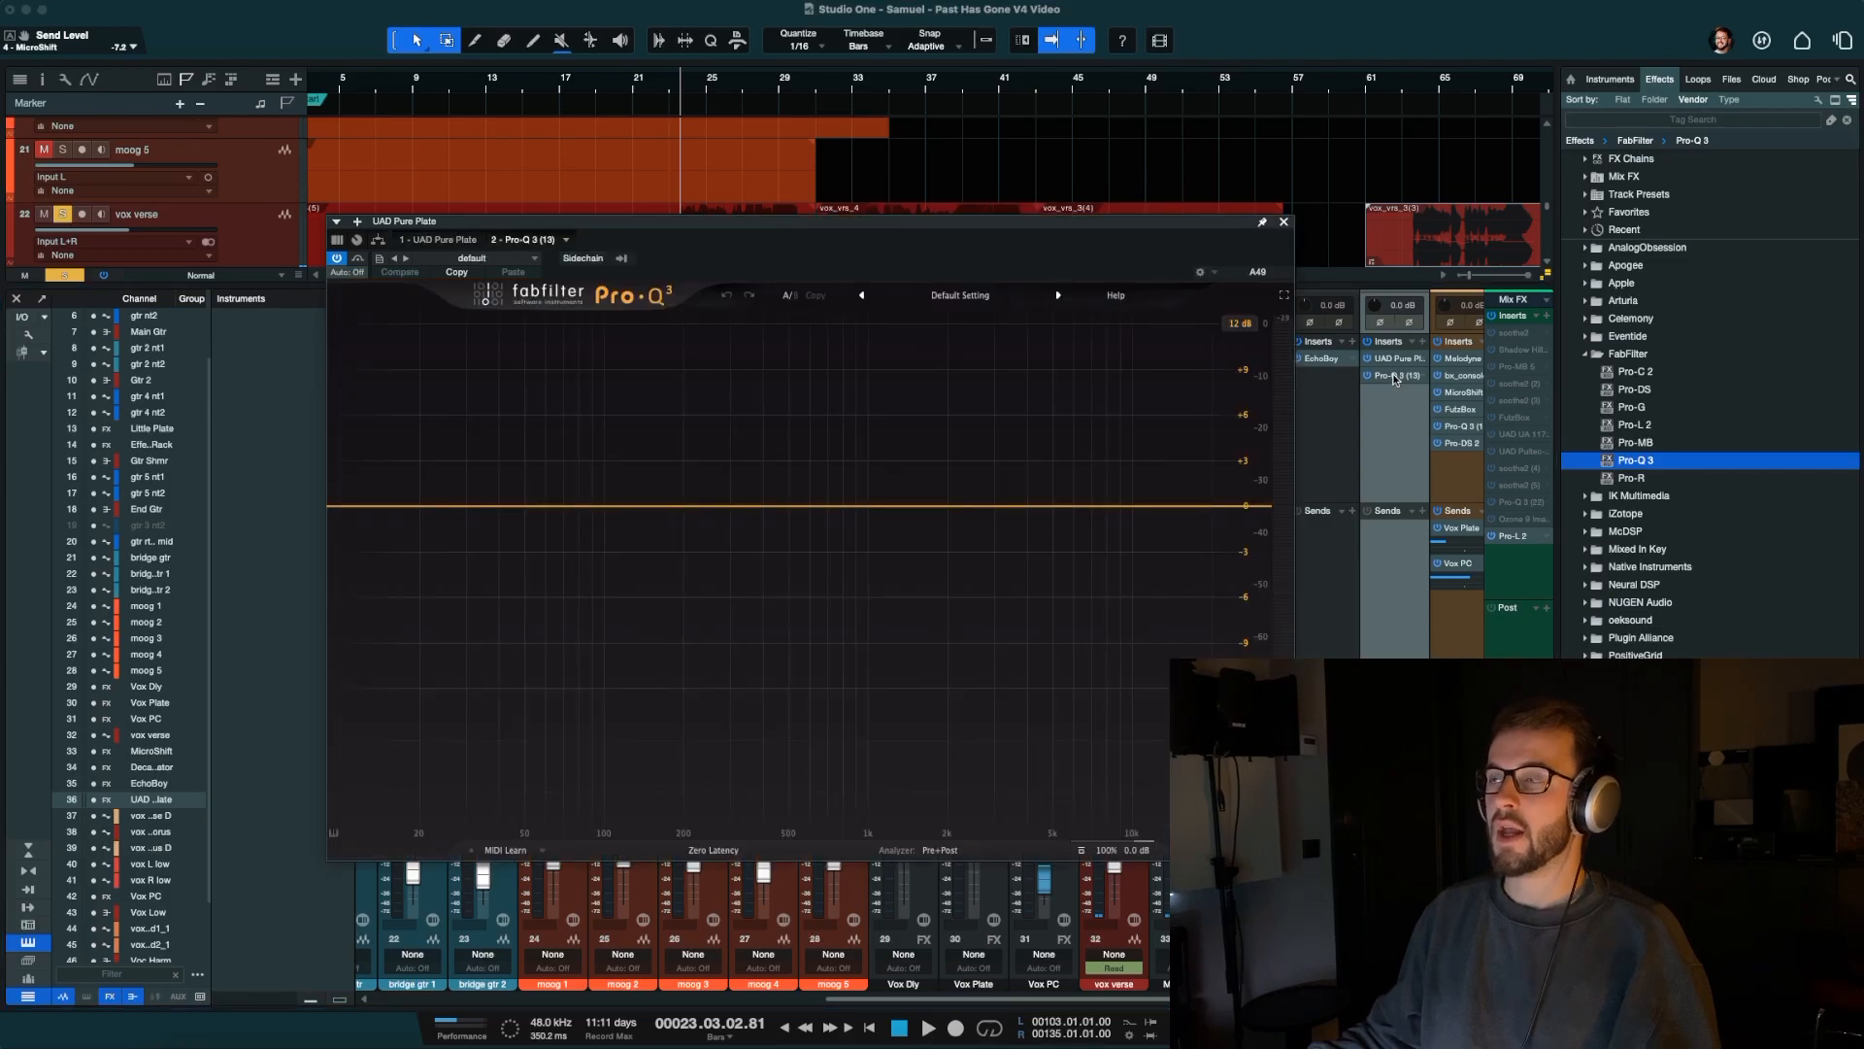
Add a 30 dB/oct low cut at about 95 Hz to the reverb channel's Pro-Q 3 while auditioning the vocal.
{"action": "key", "text": "space"}
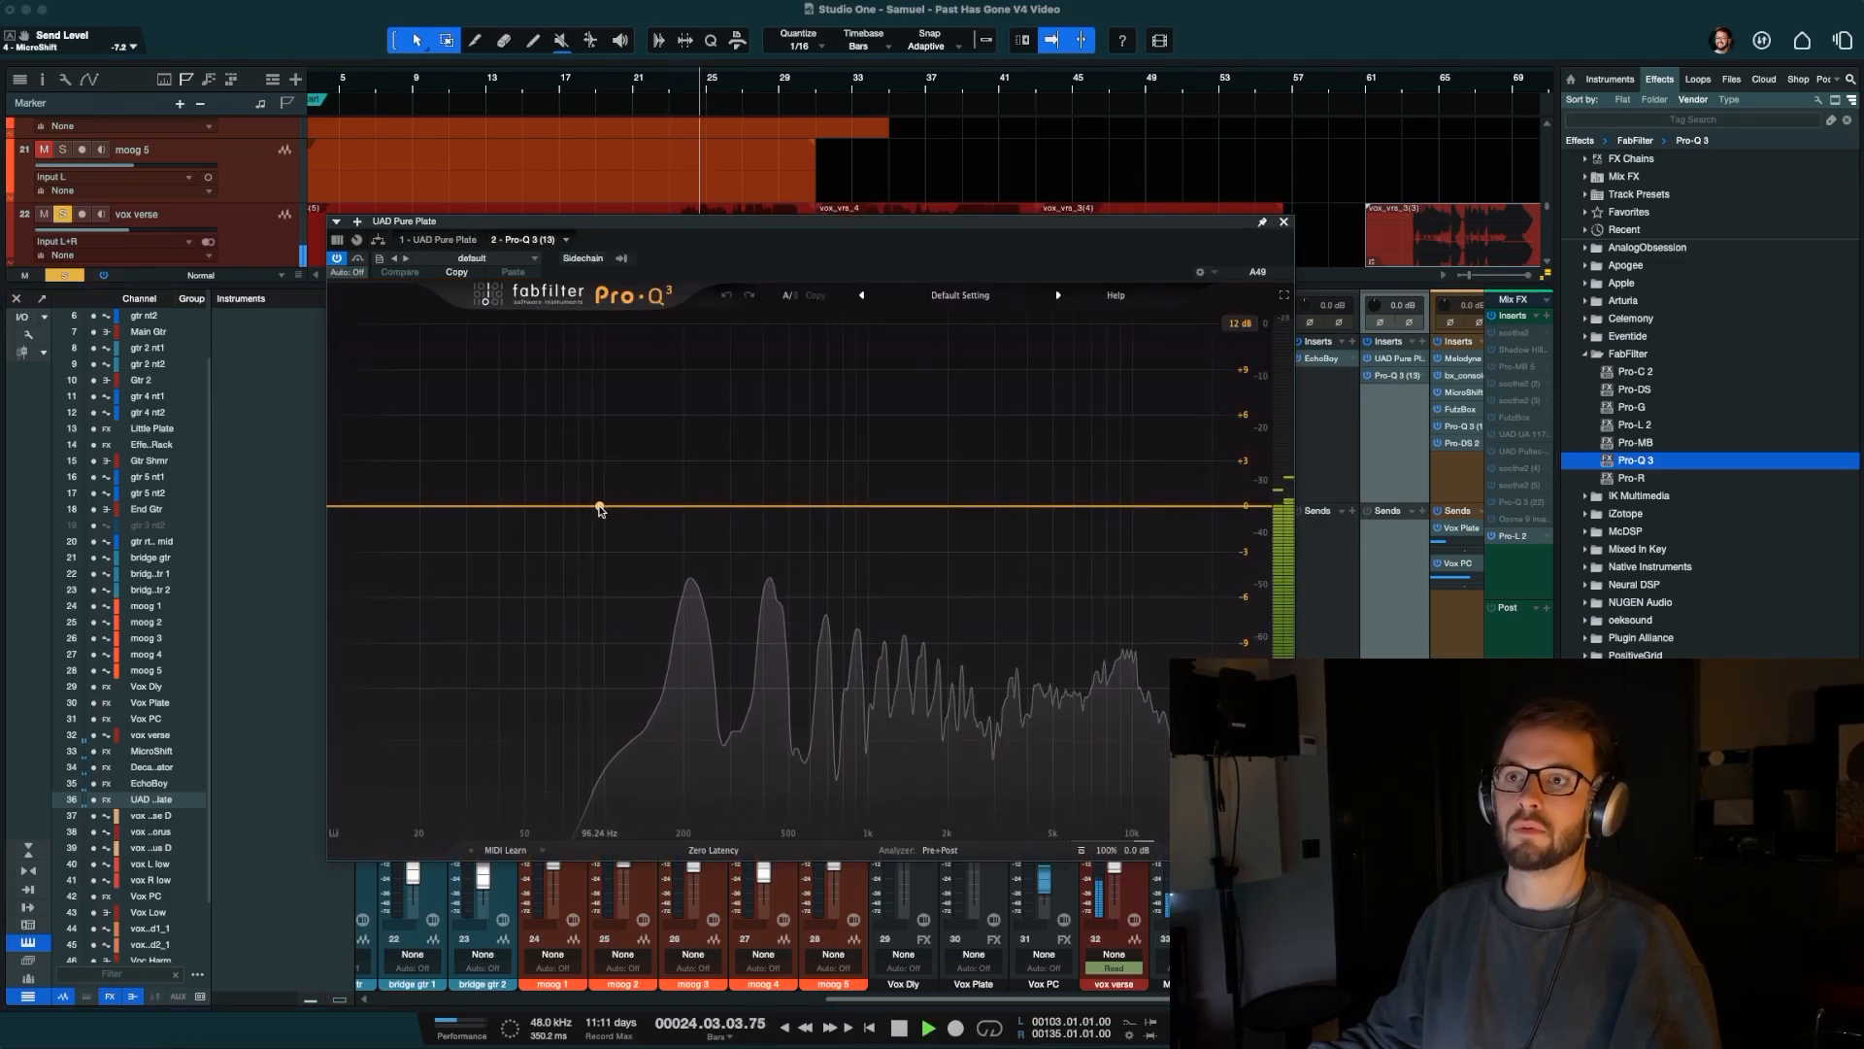
{"action": "key", "text": "space"}
{"action": "key", "text": "space"}
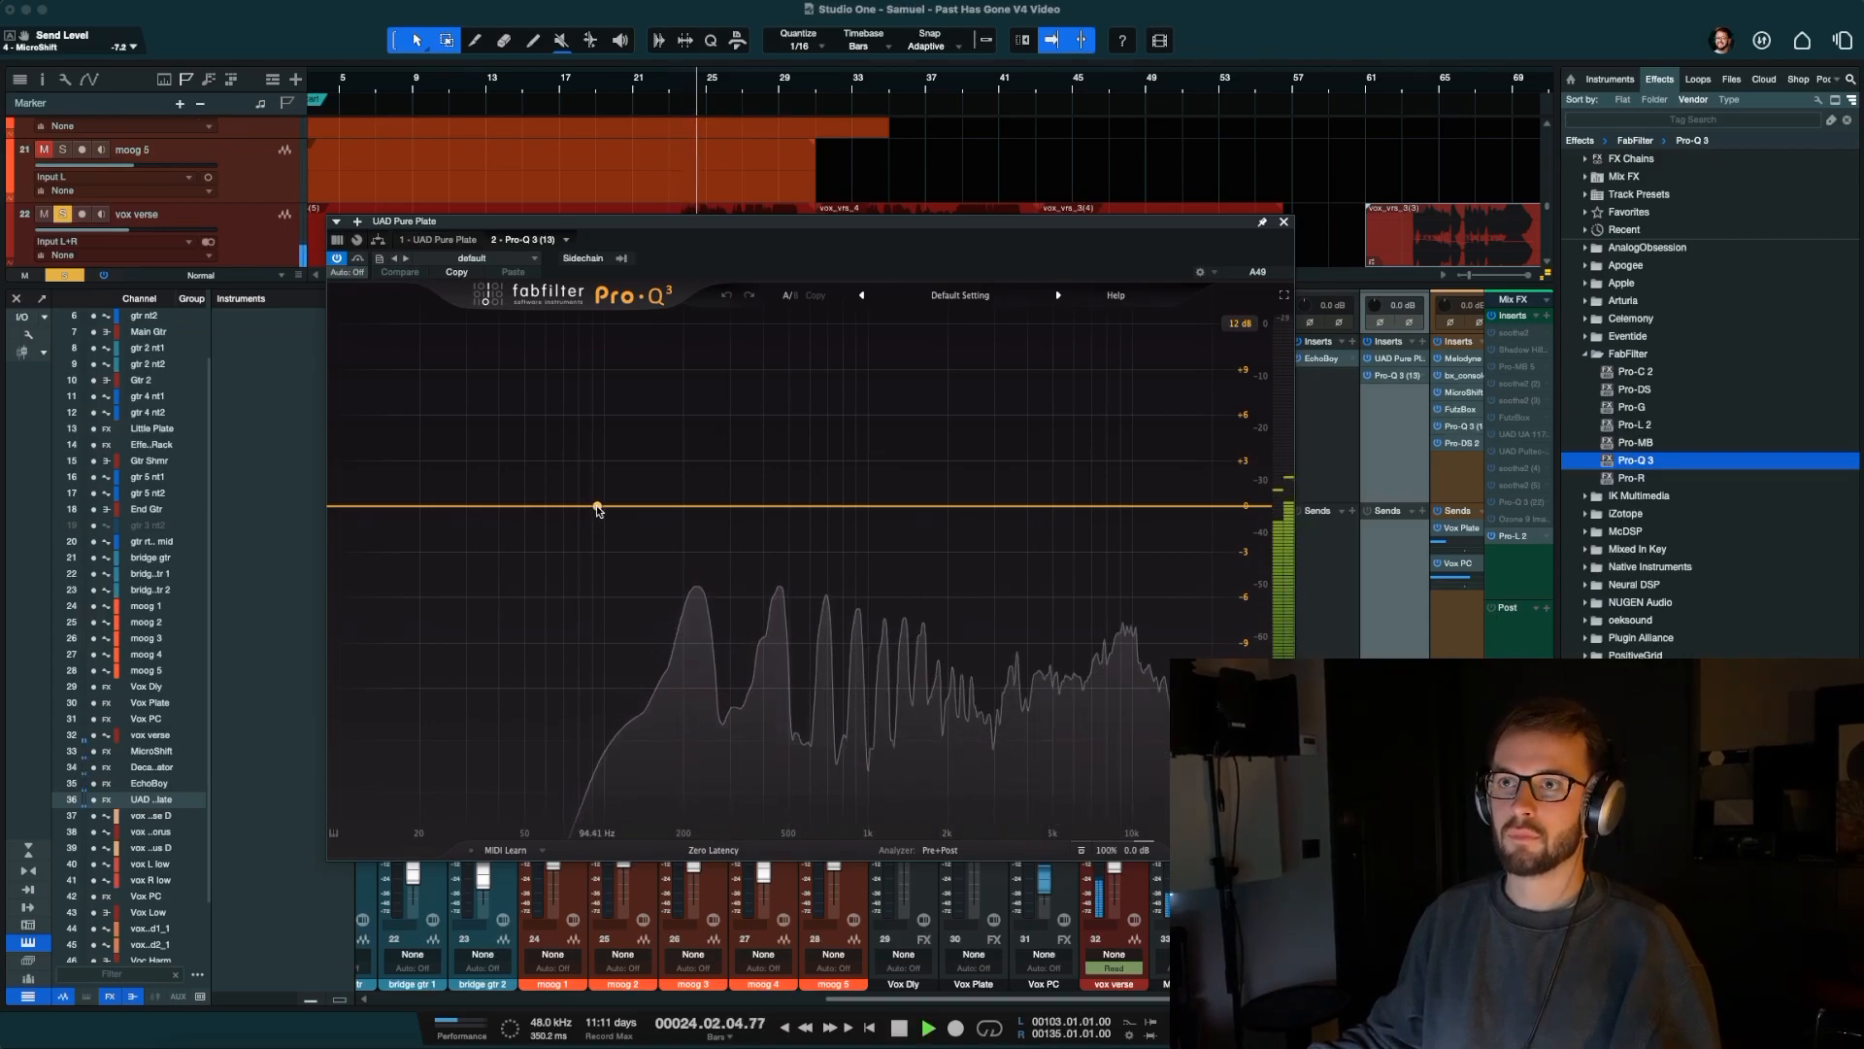
{"action": "left_click", "coordinate": [597, 506]}
{"action": "left_click", "coordinate": [349, 505]}
{"action": "scroll", "coordinate": [349, 506], "scroll_direction": "up", "scroll_amount": 3}
{"action": "left_click_drag", "start_coordinate": [350, 506], "coordinate": [599, 502]}
{"action": "key", "text": "space"}
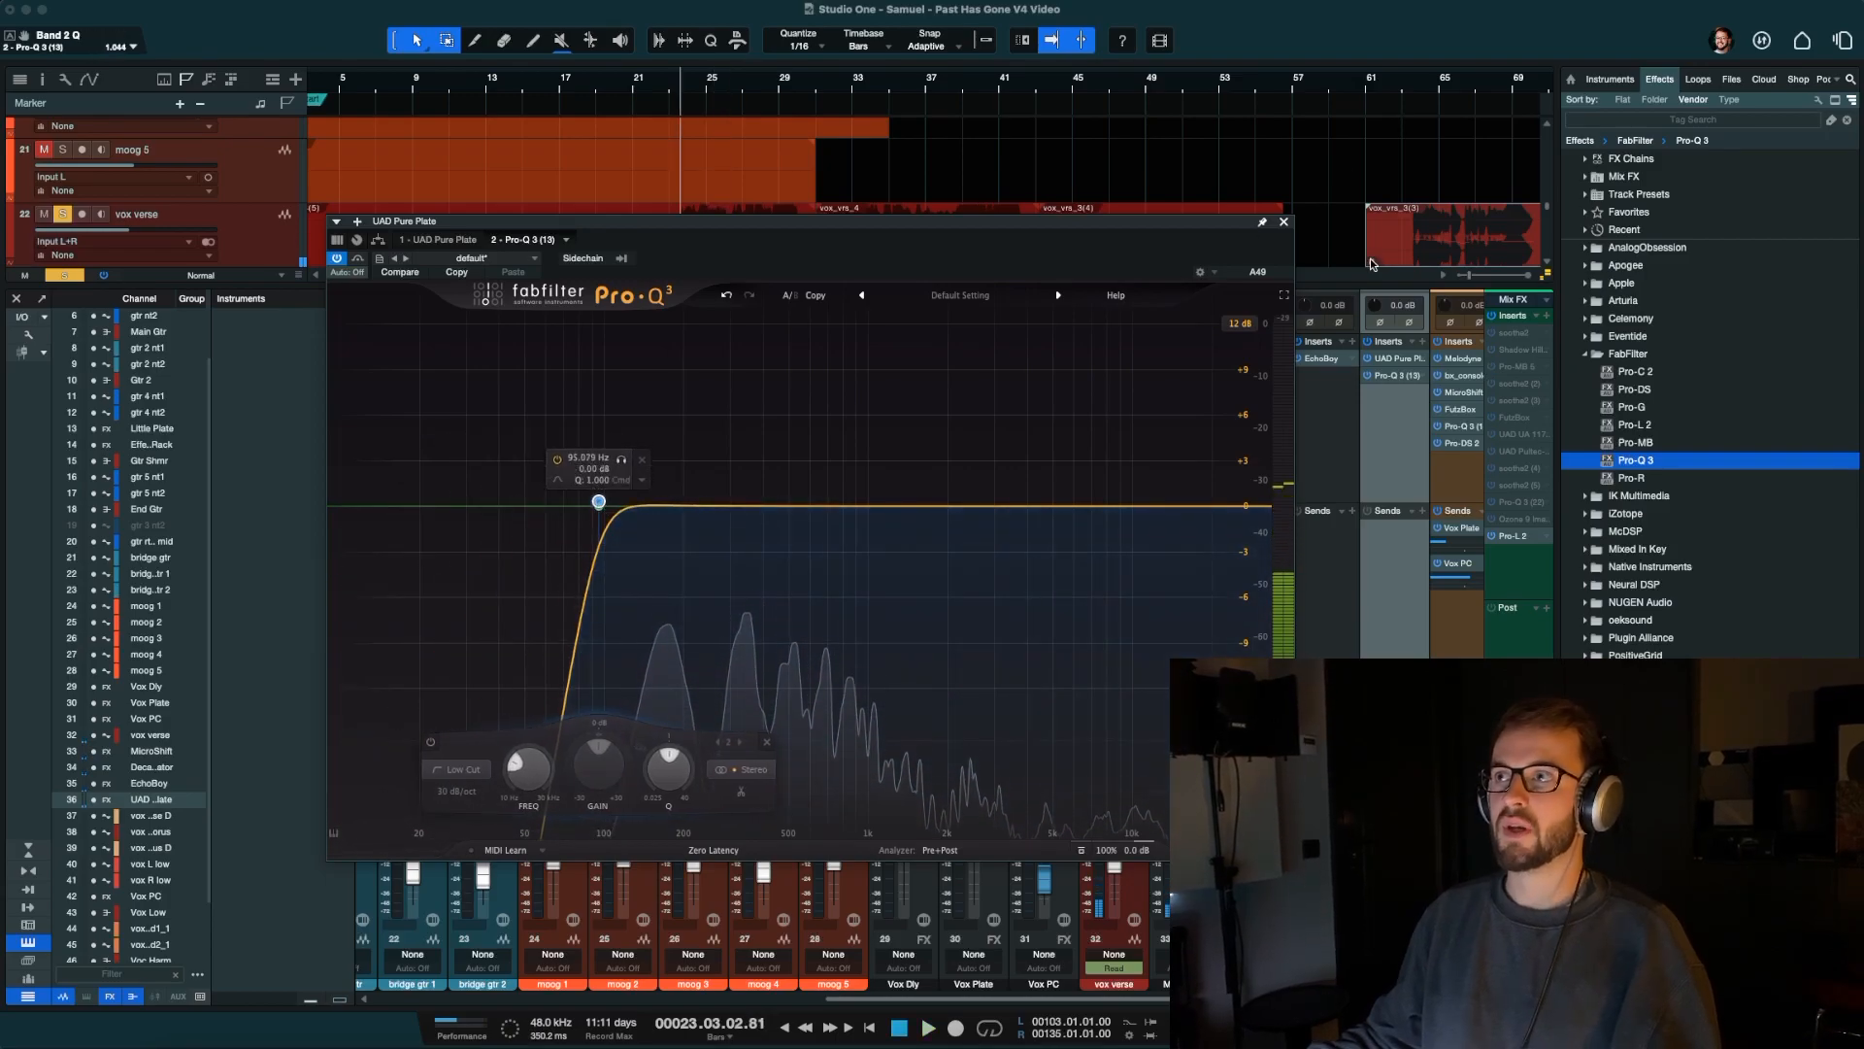
Check the Pure Plate's low cut, raise the Pro-Q 3 low cut to about 204 Hz during playback, and close the editor.
{"action": "left_click", "coordinate": [1385, 358]}
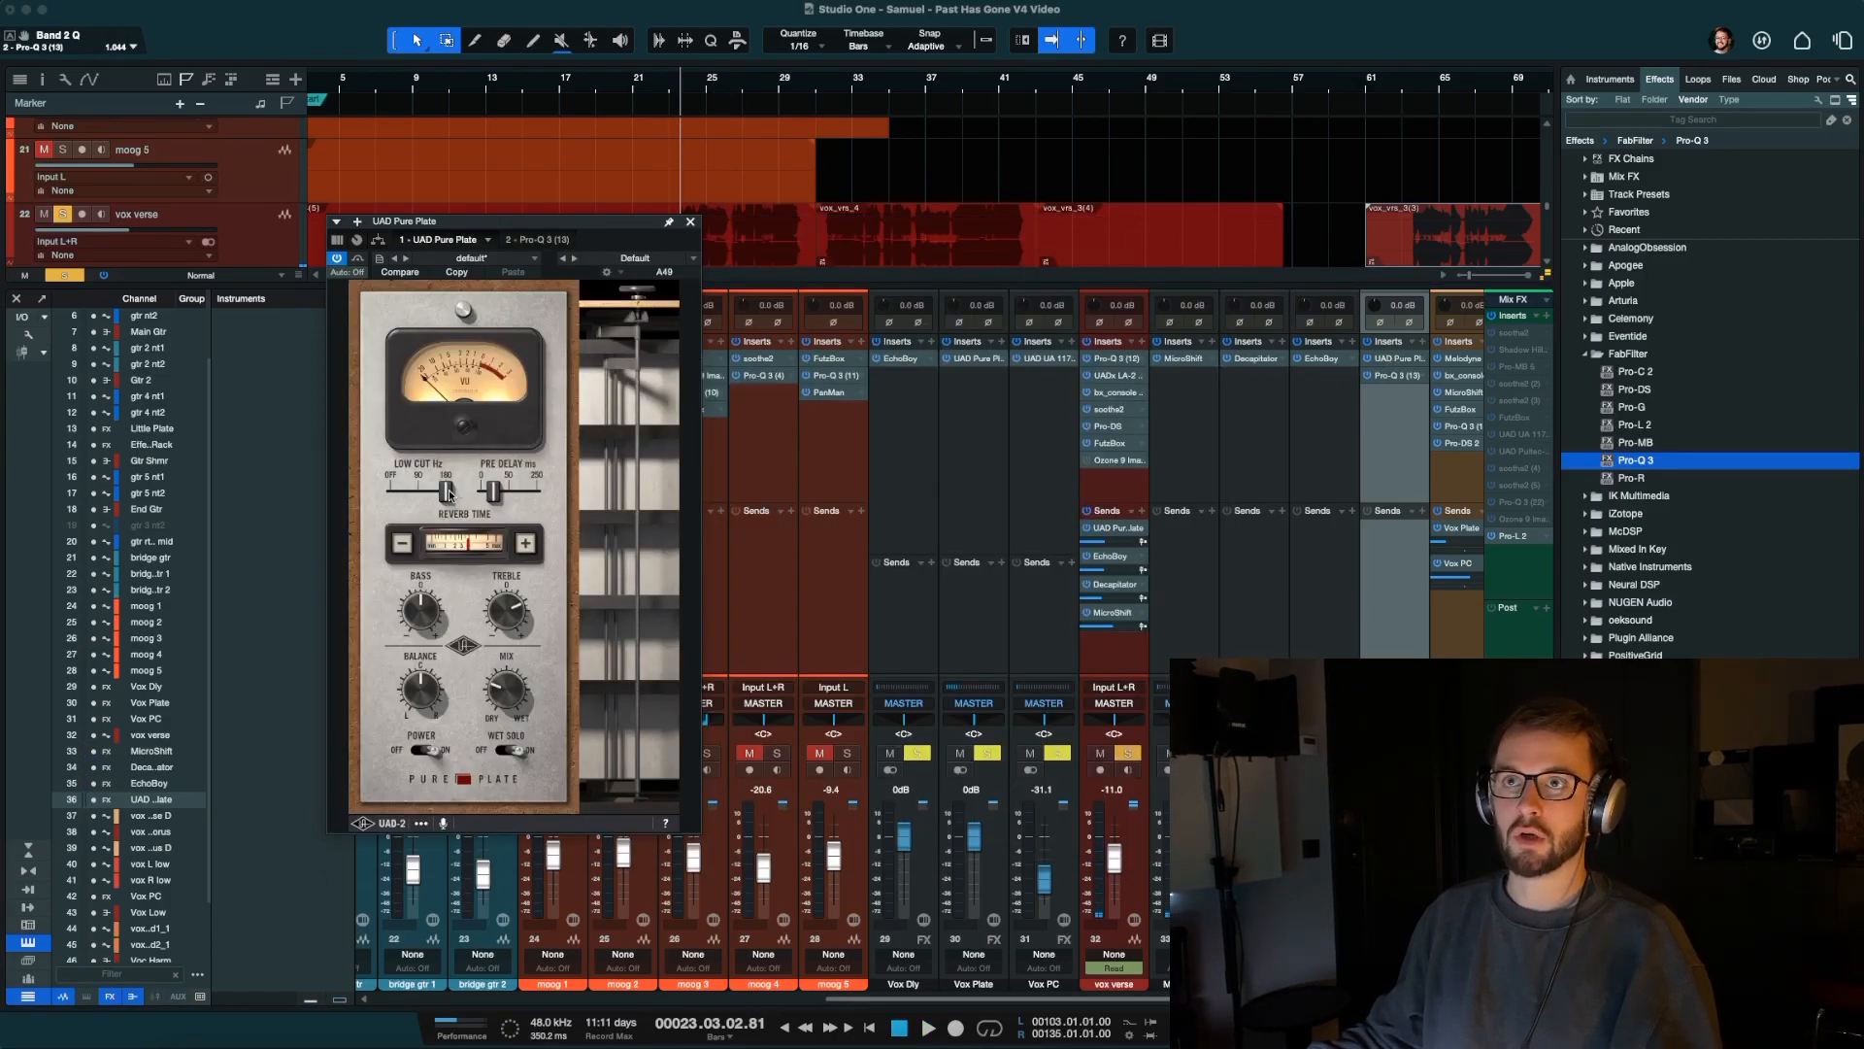
{"action": "left_click", "coordinate": [1395, 376]}
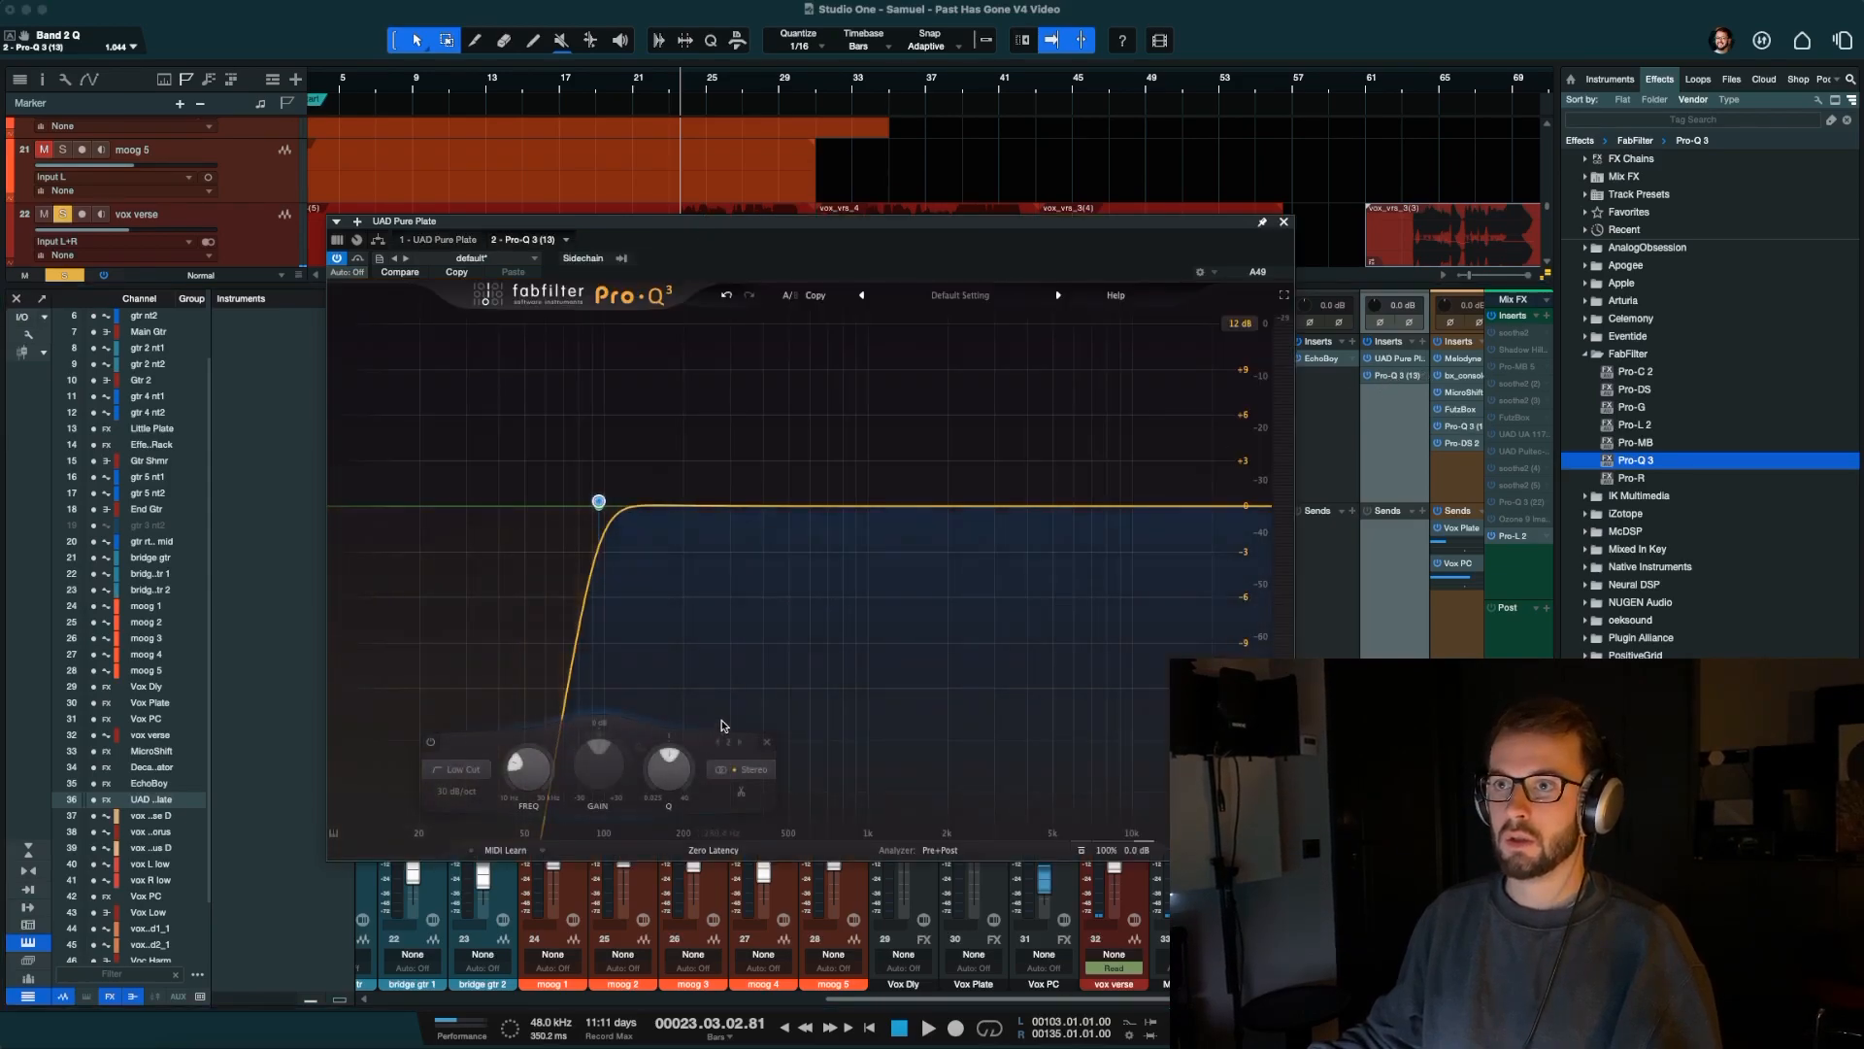
{"action": "key", "text": "space"}
{"action": "left_click_drag", "start_coordinate": [623, 459], "coordinate": [724, 462]}
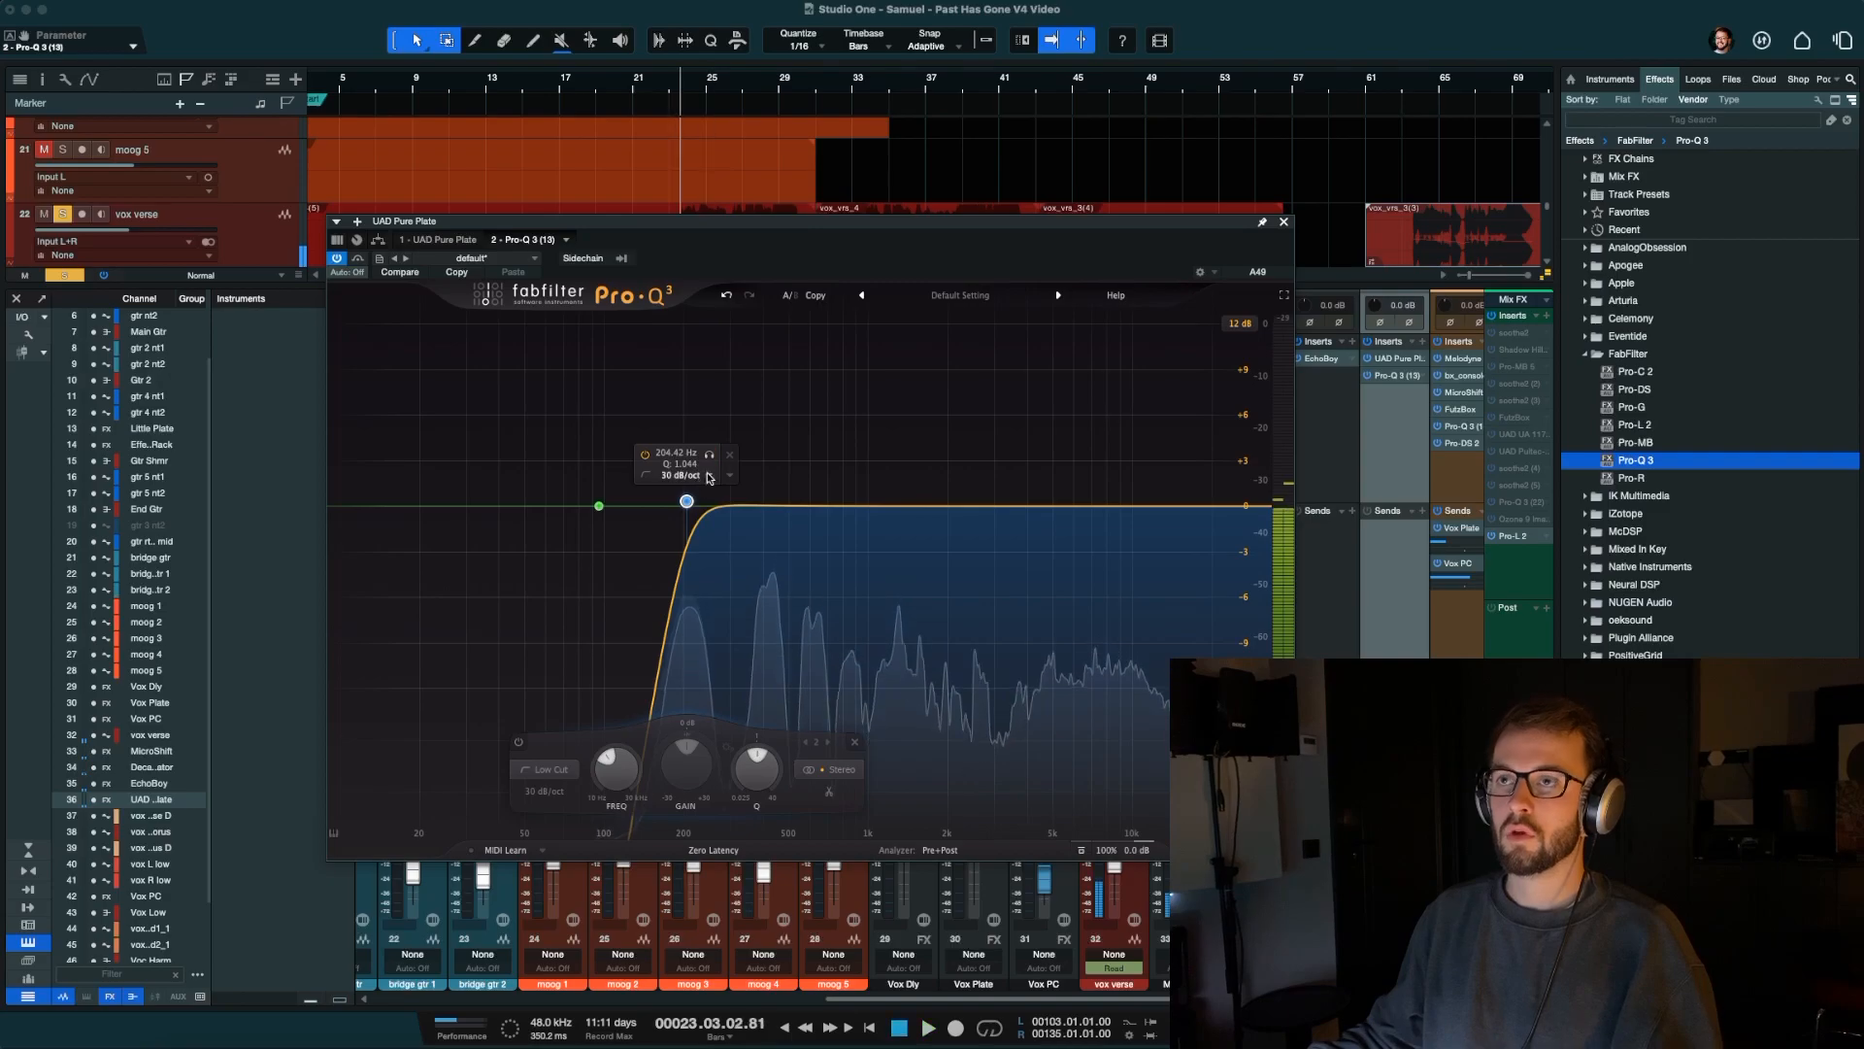
{"action": "key", "text": "space"}
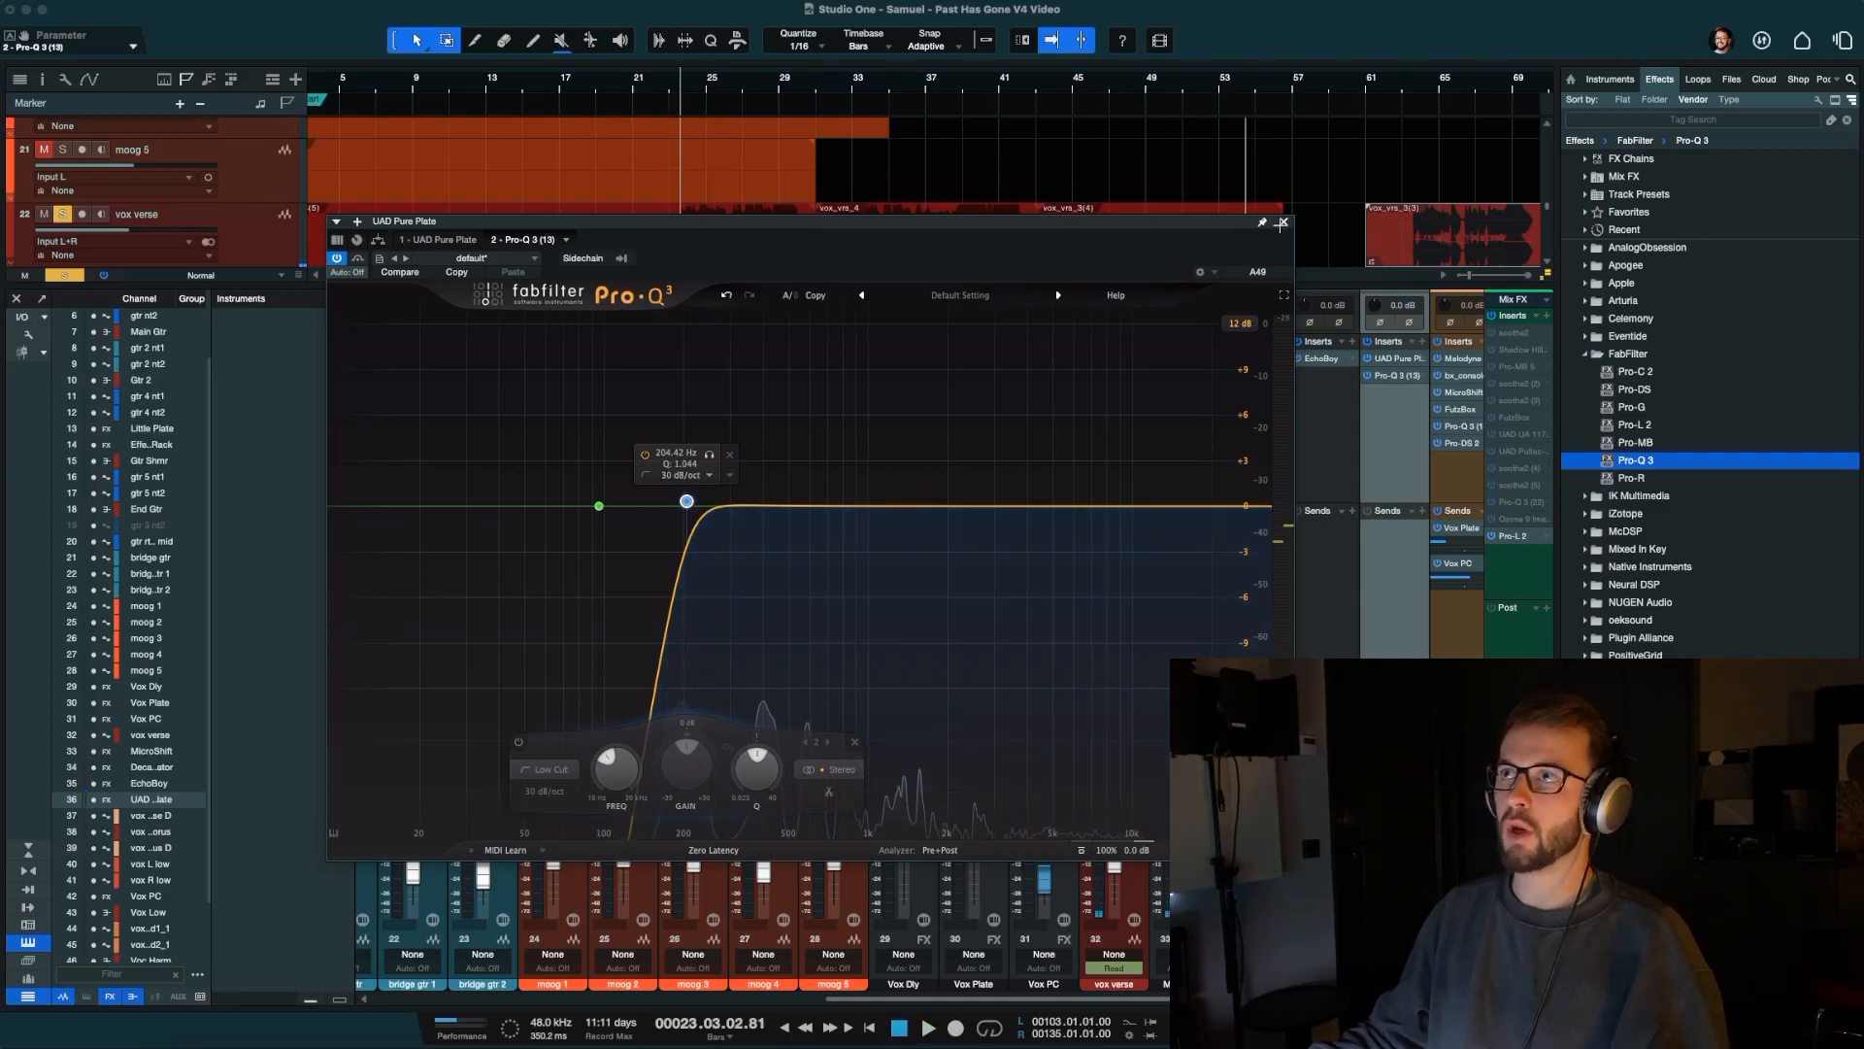
{"action": "left_click", "coordinate": [1284, 221]}
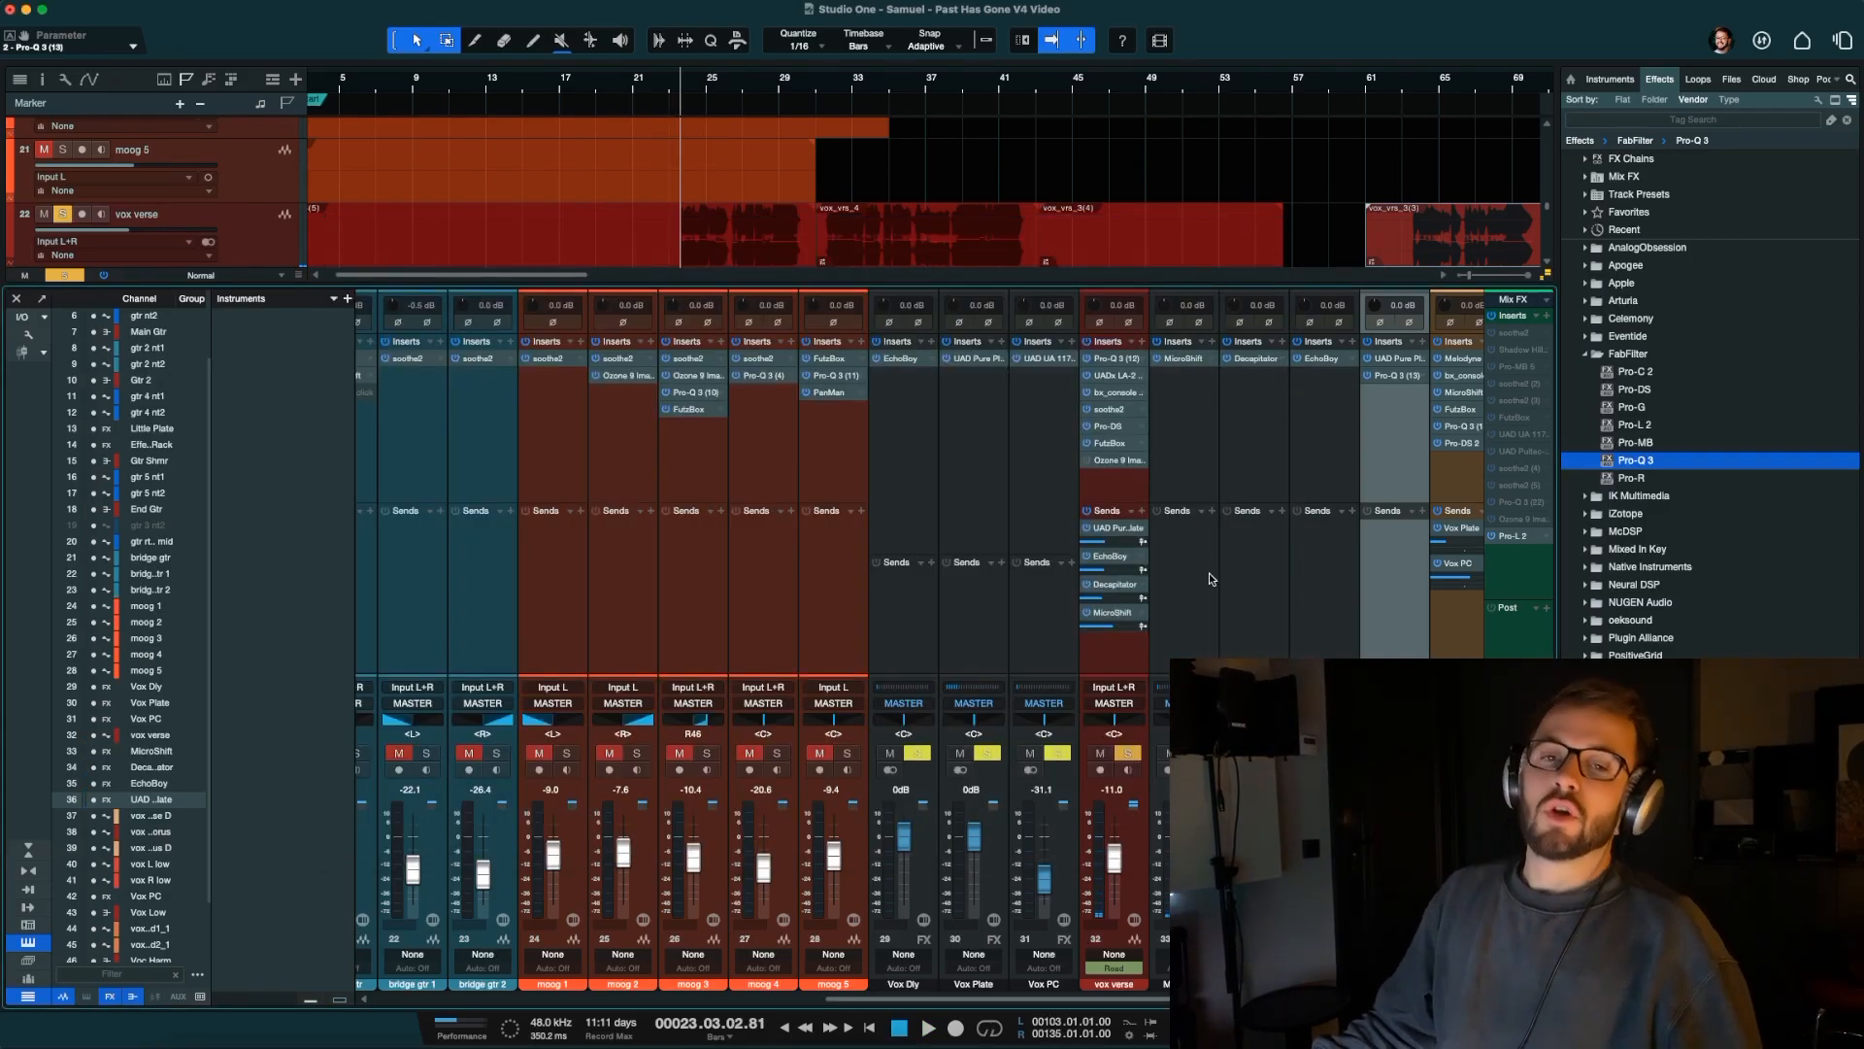